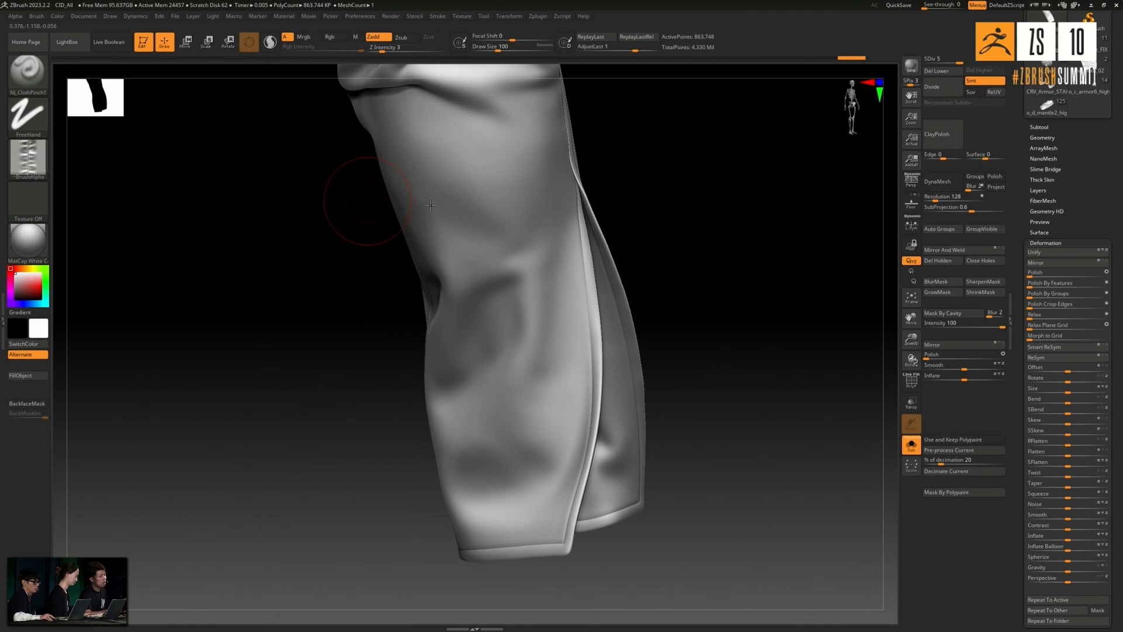
- Brush fine stitch puckers down the slit's front edge and around the sleeve's hem corner at draw size 108
mouse_move(693, 257)
left_mouse_down()
mouse_move(735, 234)
mouse_move(752, 254)
mouse_move(685, 184)
mouse_move(608, 219)
left_mouse_up()
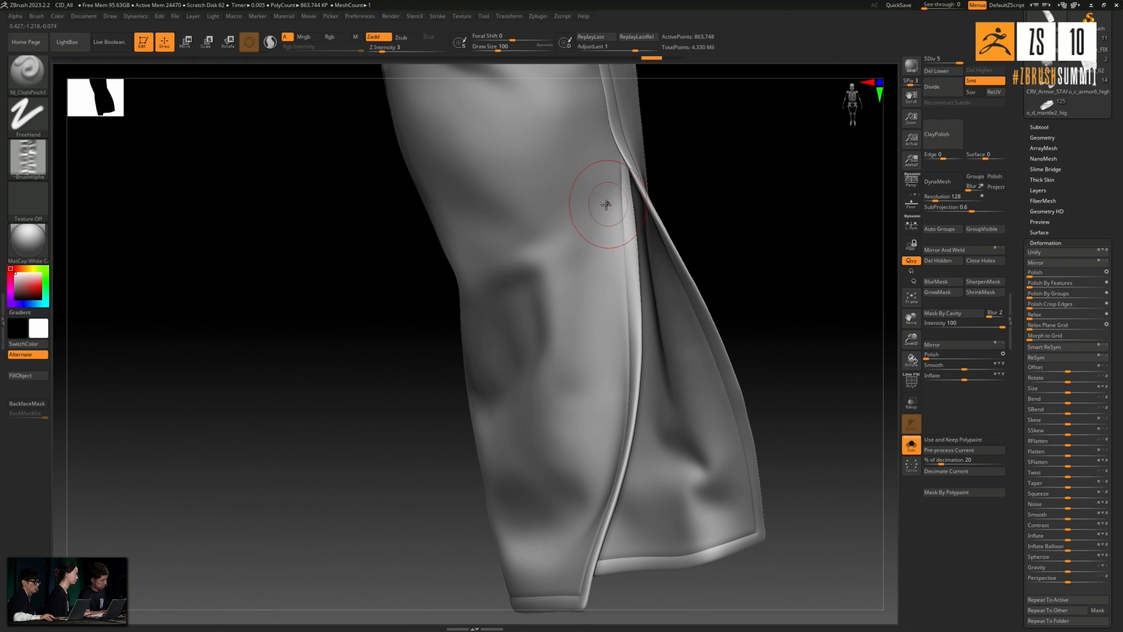
key("bracketright")
left_click_drag(628, 239, 624, 178, "shift")
left_click_drag(623, 295, 625, 320)
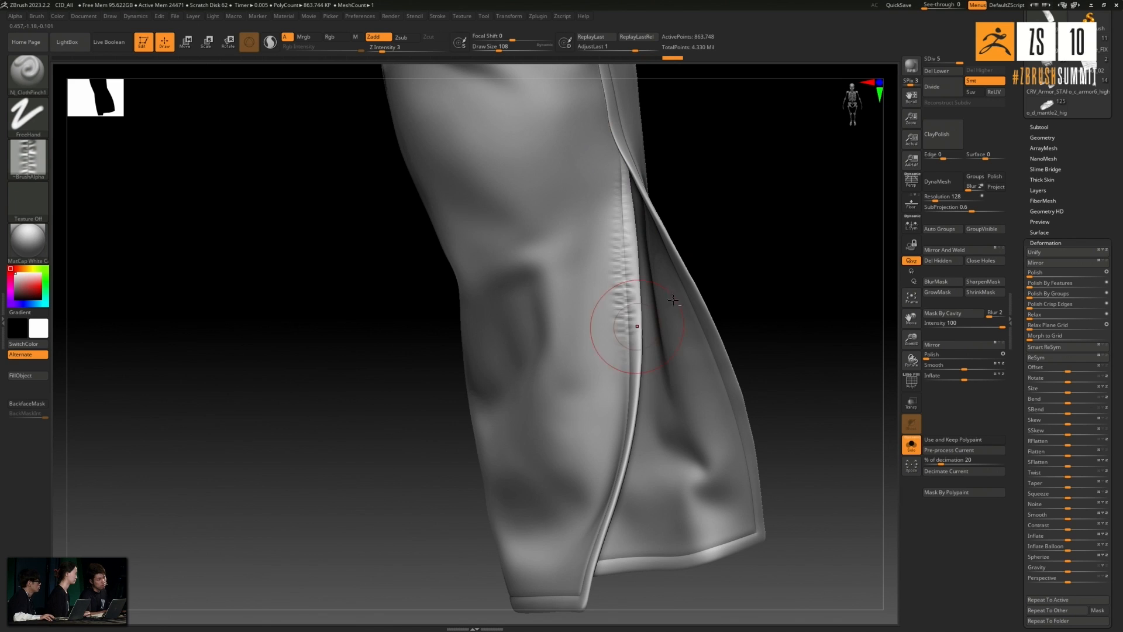
right_click_drag(649, 362, 739, 271)
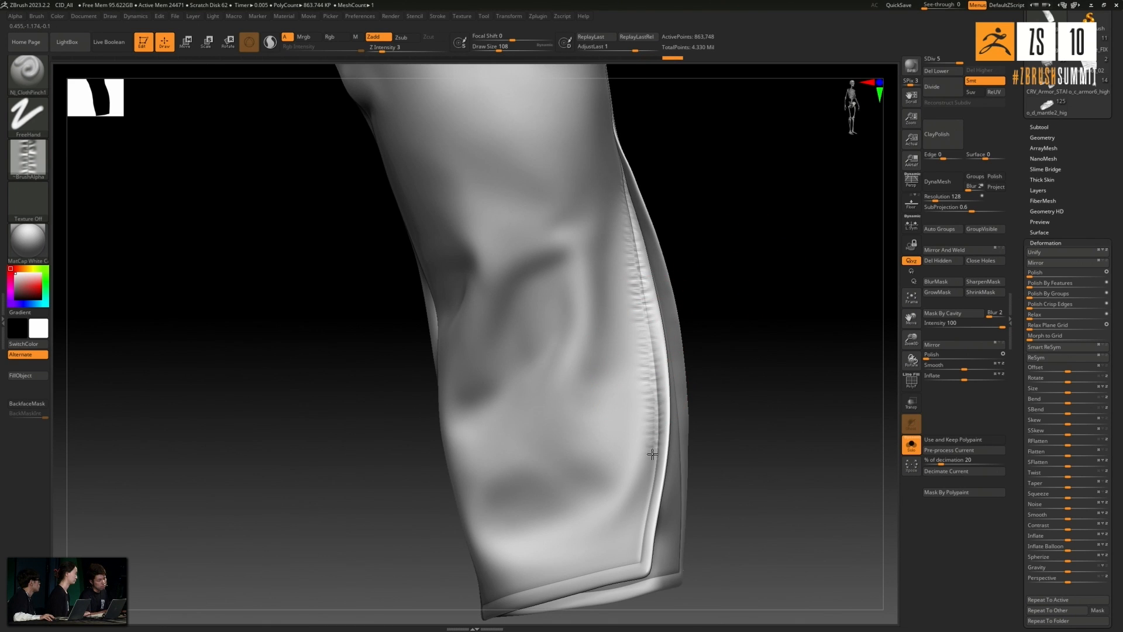
left_click_drag(630, 553, 601, 572)
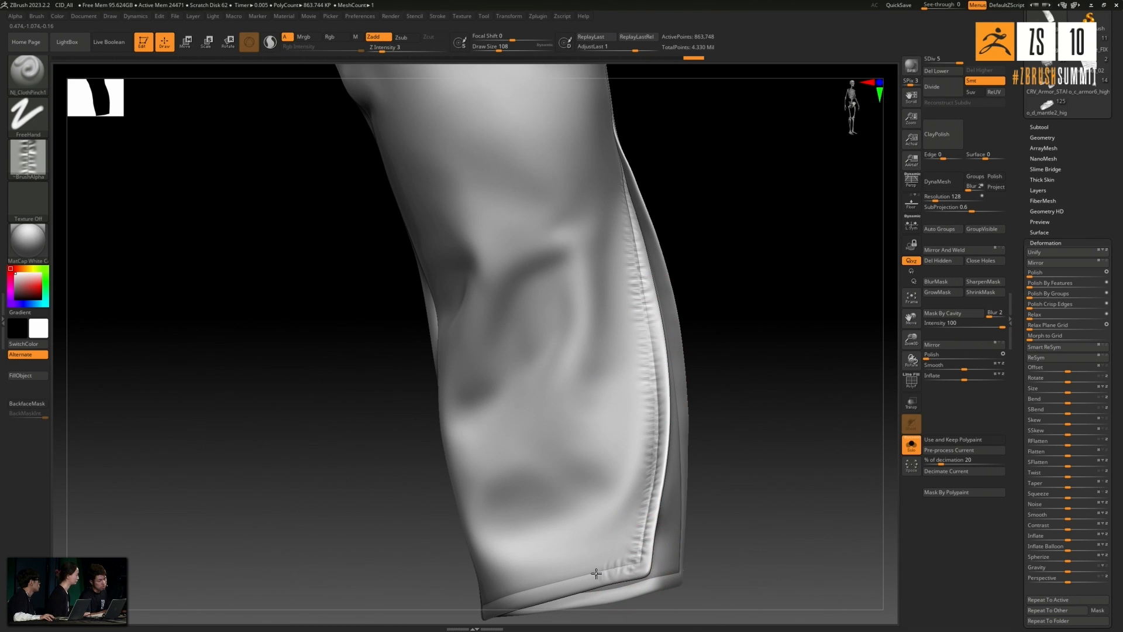
- Brush fine stitch puckers along the back hem of the sleeve and up the opposite edge of the slit
right_click_drag(564, 517, 732, 358)
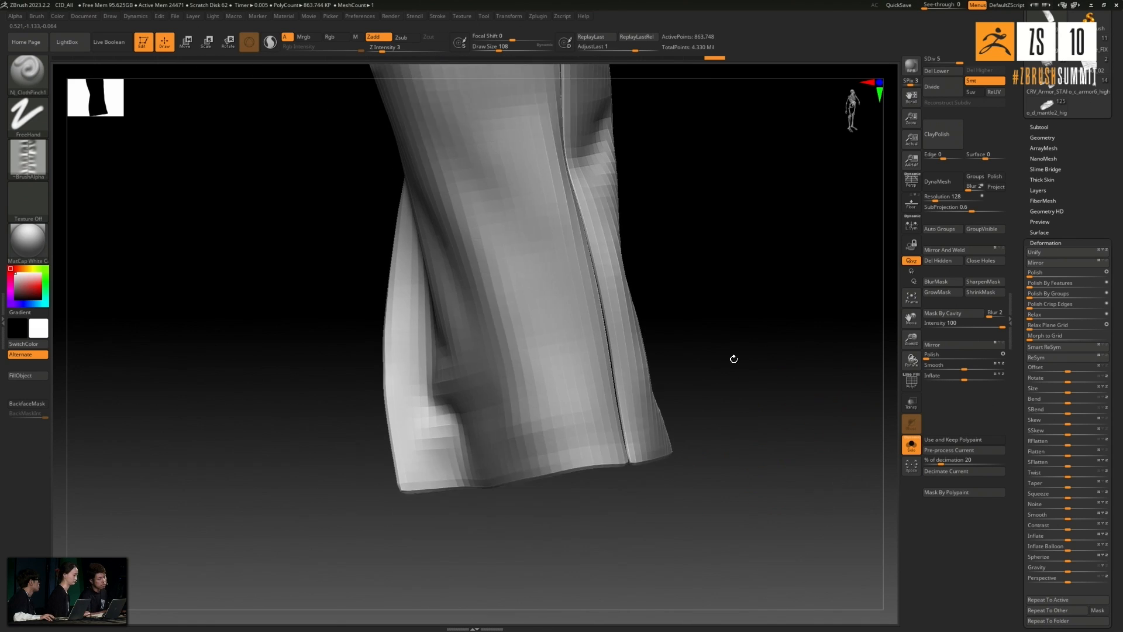
left_click_drag(554, 449, 550, 451)
key("ctrl+z")
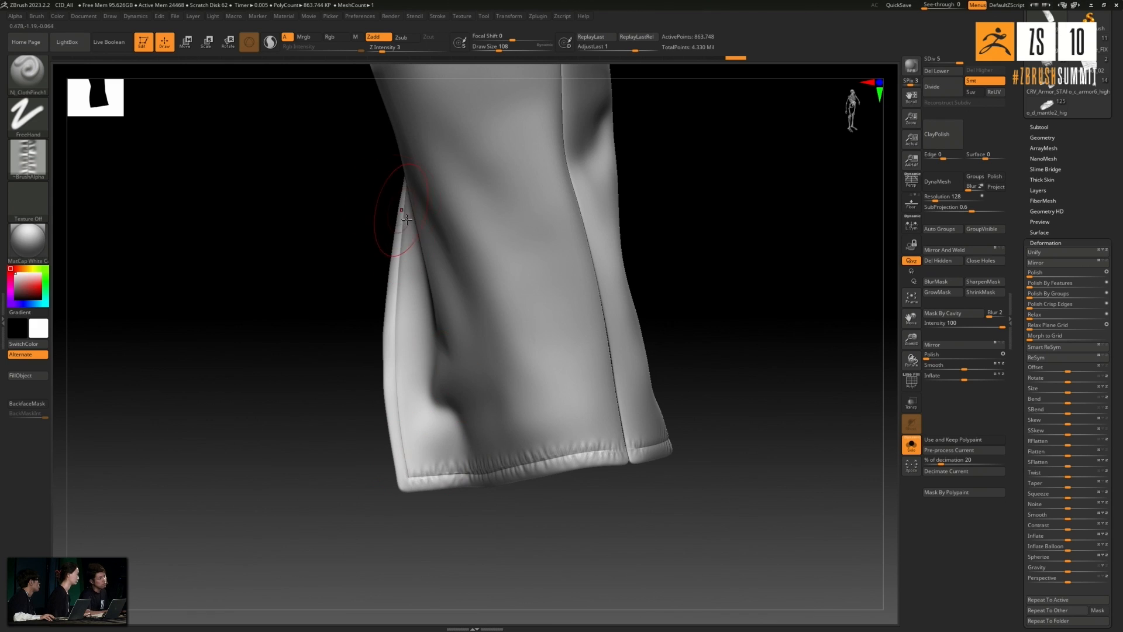
right_click_drag(322, 283, 373, 218)
left_click_drag(382, 336, 392, 358)
key("ctrl+z")
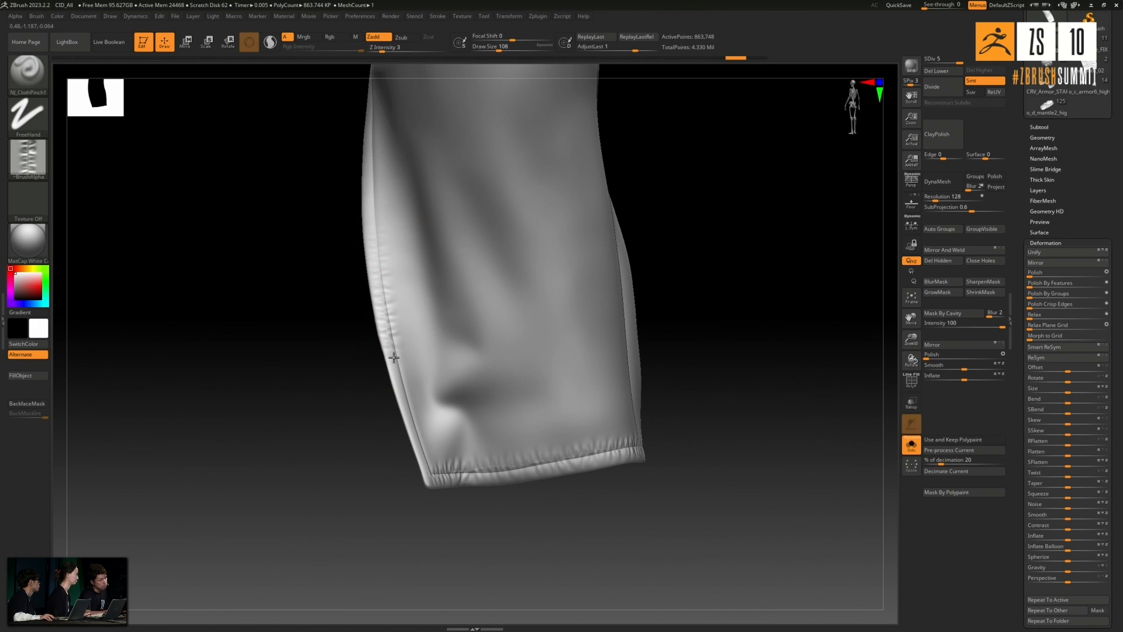
right_click_drag(299, 251, 338, 306)
left_click_drag(339, 374, 340, 381)
key("ctrl+z")
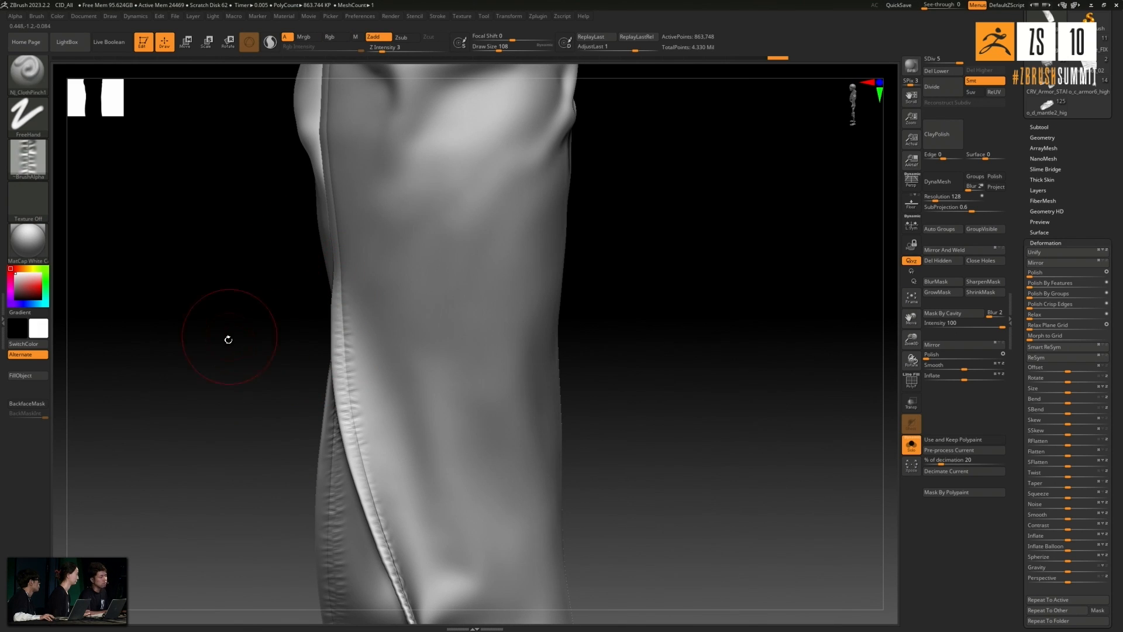
- Brush stitch puckers along the seam from the top of the slit past the elbow fold to the upper sleeve
left_click_drag(250, 360, 313, 324)
left_click_drag(608, 196, 589, 368, "alt")
left_click_drag(301, 246, 302, 287)
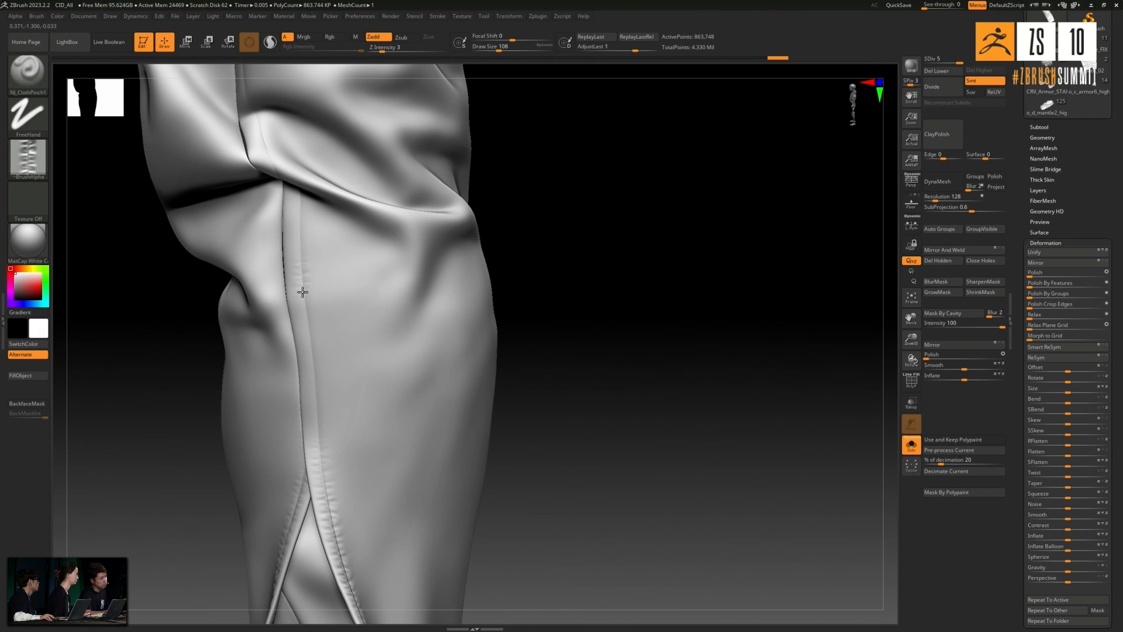
left_click_drag(316, 444, 316, 450)
left_click_drag(547, 270, 561, 261, "alt")
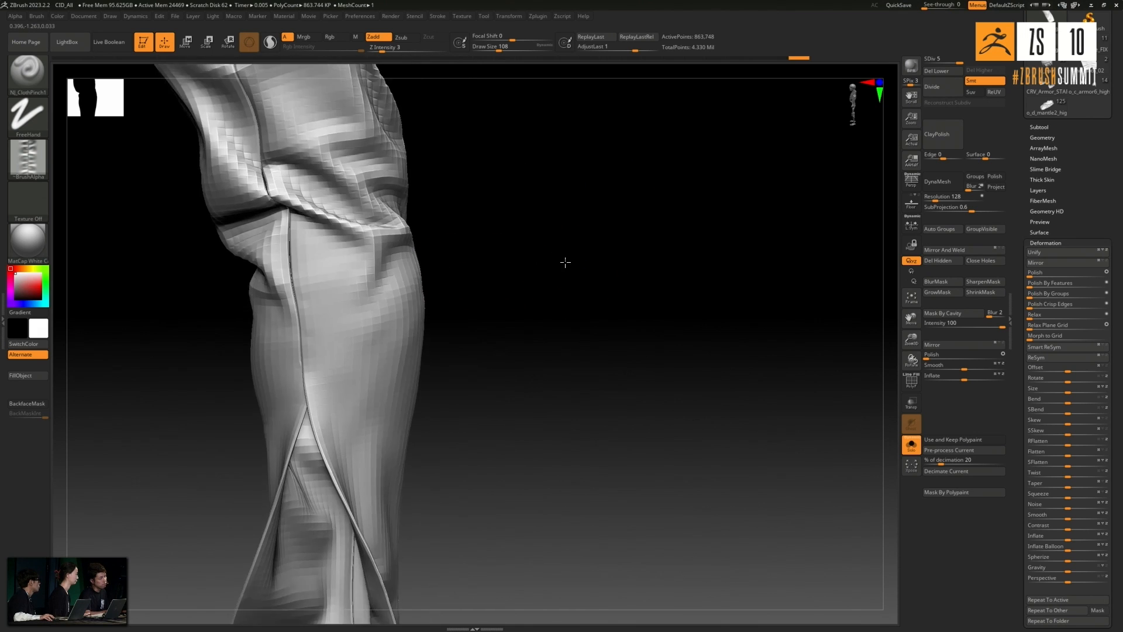
left_click_drag(549, 181, 582, 406, "alt")
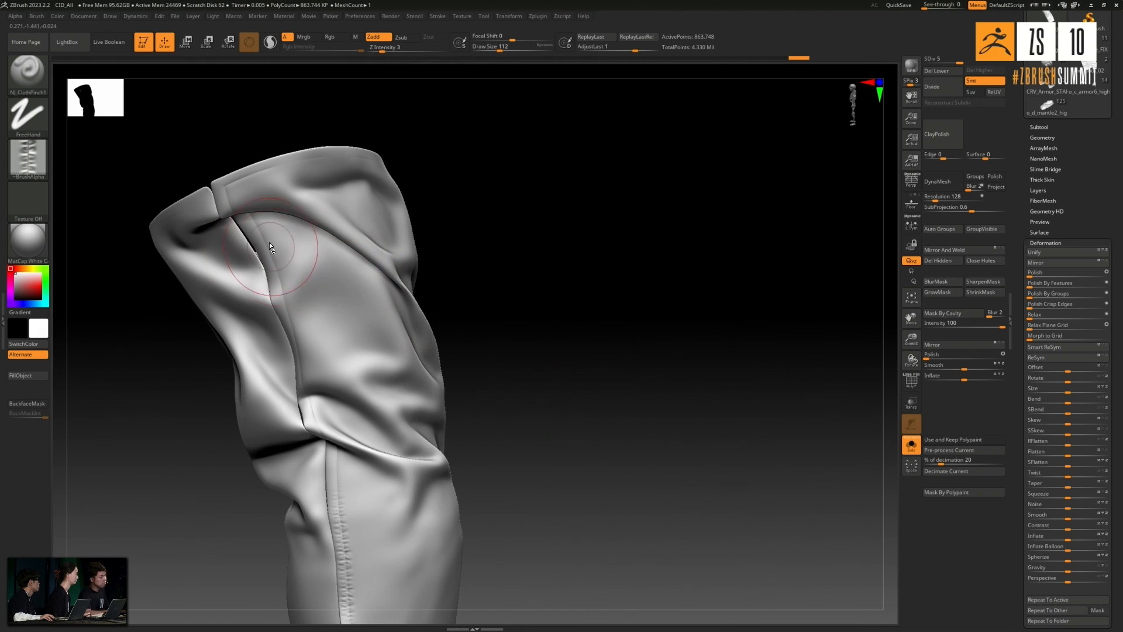
left_click_drag(156, 390, 188, 383)
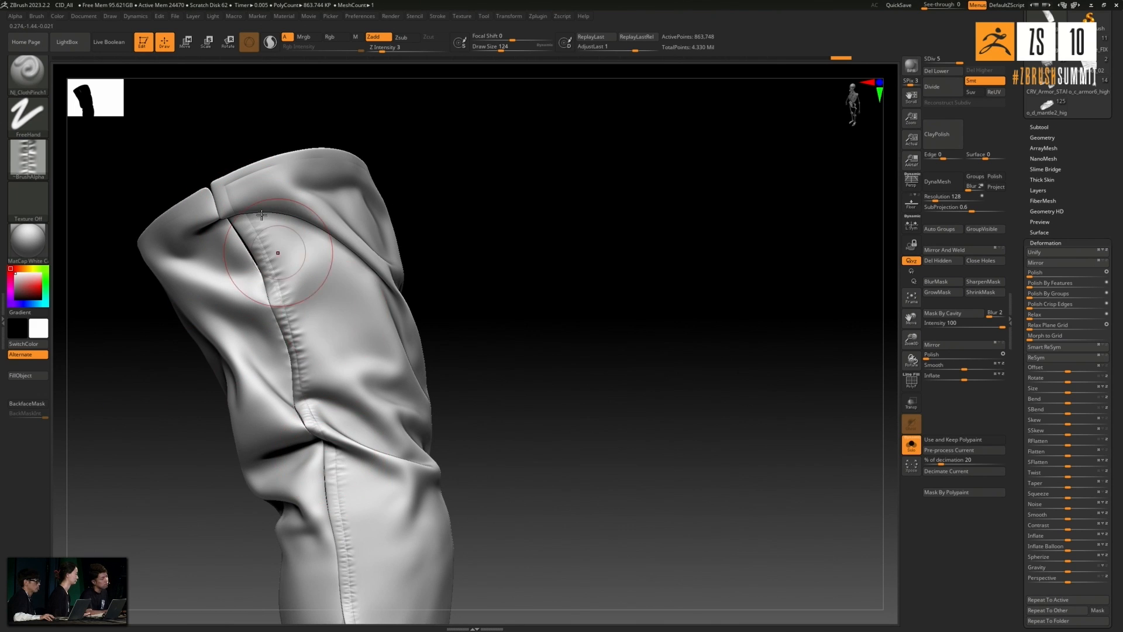
- Enlarge the brush to 168 and add broader puckers around the hem corner and up the back slit edge
left_click_drag(494, 491, 501, 297, "alt")
mouse_move(588, 549)
left_mouse_down("alt")
mouse_move(576, 366)
mouse_move(511, 331)
mouse_move(605, 428)
mouse_move(684, 367)
mouse_move(556, 439)
mouse_move(351, 450)
left_mouse_up("alt")
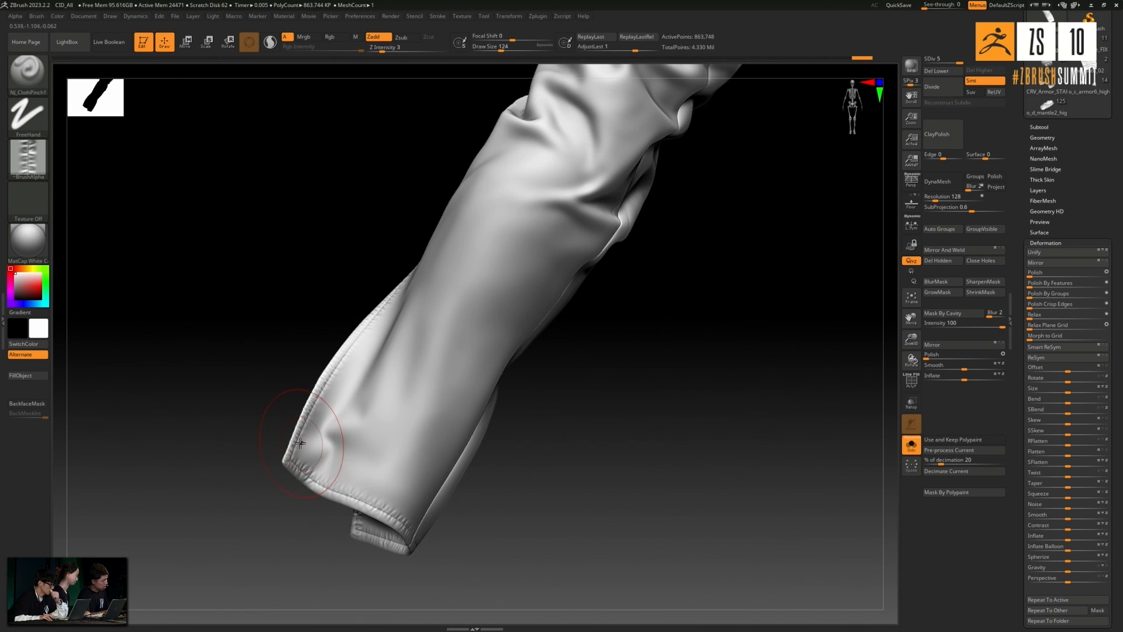
key("bracketright")
left_click_drag(368, 406, 327, 444)
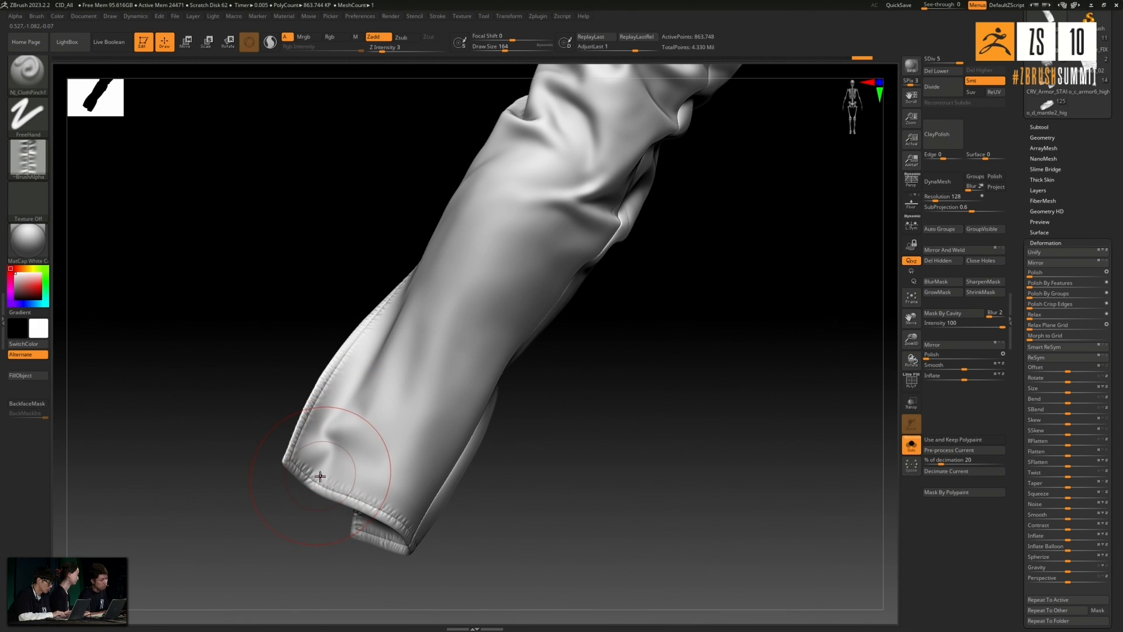
left_click_drag(254, 534, 253, 523)
key("bracketright")
left_click_drag(245, 347, 303, 248, "alt")
left_click_drag(241, 529, 245, 547)
left_click_drag(315, 508, 265, 484)
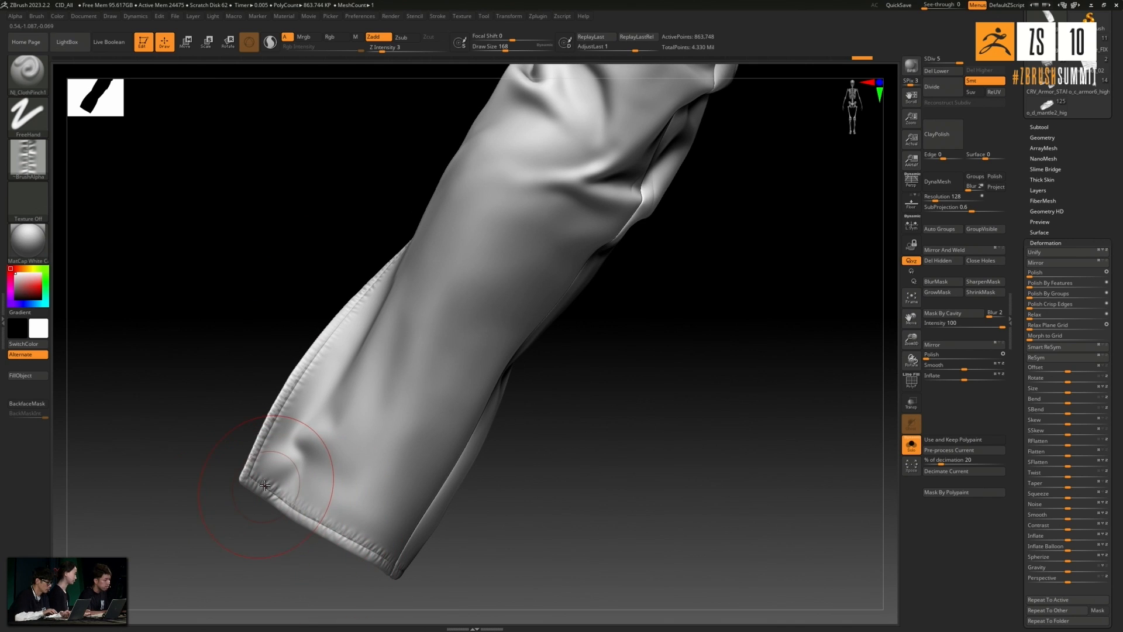
mouse_move(310, 443)
left_mouse_down()
mouse_move(309, 515)
mouse_move(255, 470)
left_mouse_up()
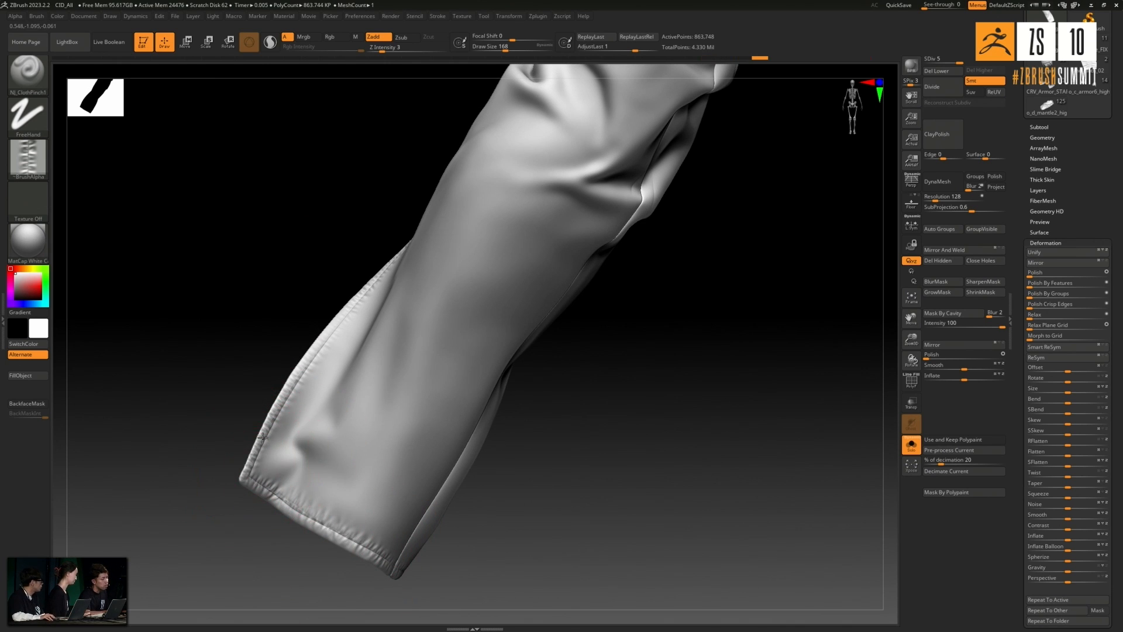
left_click_drag(299, 377, 303, 373)
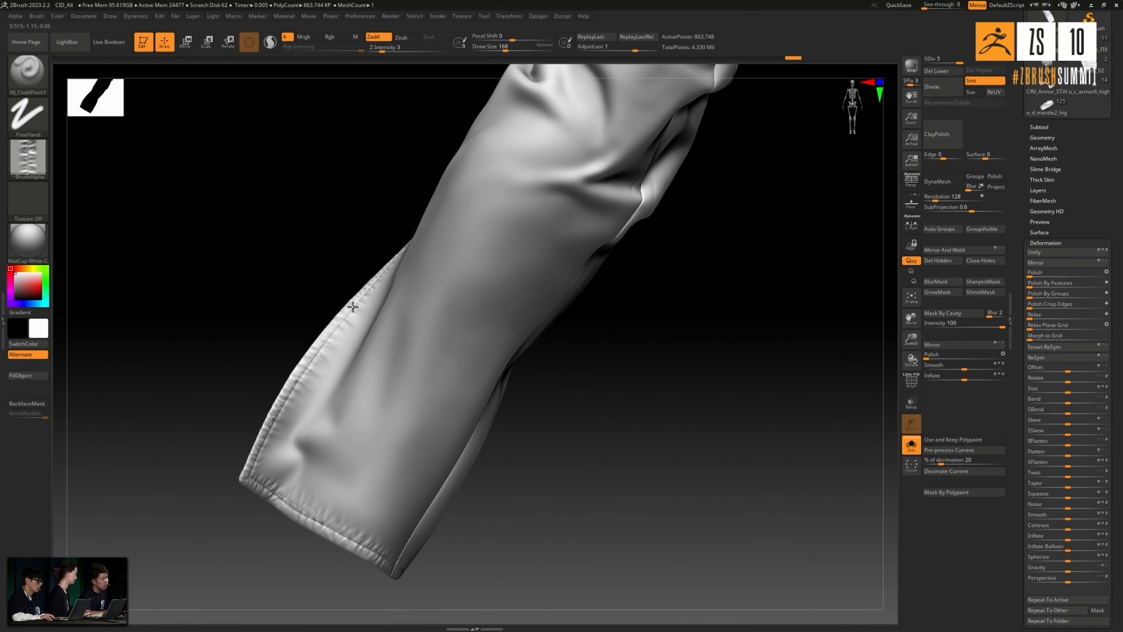
left_click_drag(349, 214, 477, 215)
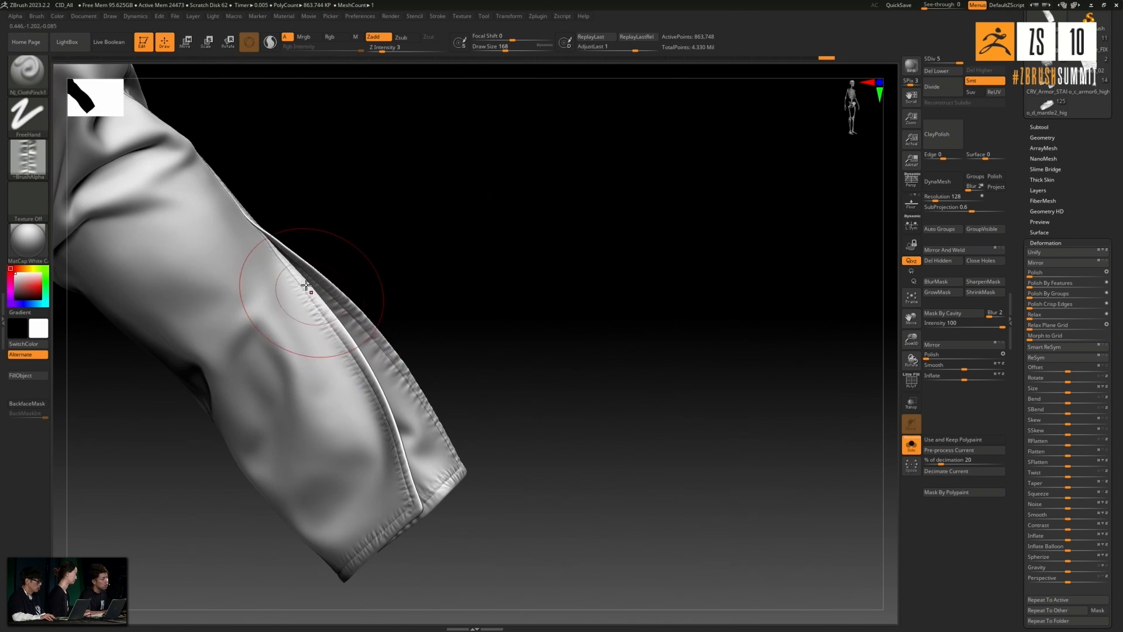
left_click_drag(277, 246, 315, 313)
left_click_drag(290, 275, 356, 370)
left_click_drag(351, 359, 378, 417)
key("ctrl+z")
key("ctrl+z")
key("ctrl+z")
- Brush broader puckers along the front slit edge and the adjoining hem of the sleeve
left_click_drag(298, 280, 352, 359)
left_click_drag(457, 328, 410, 380)
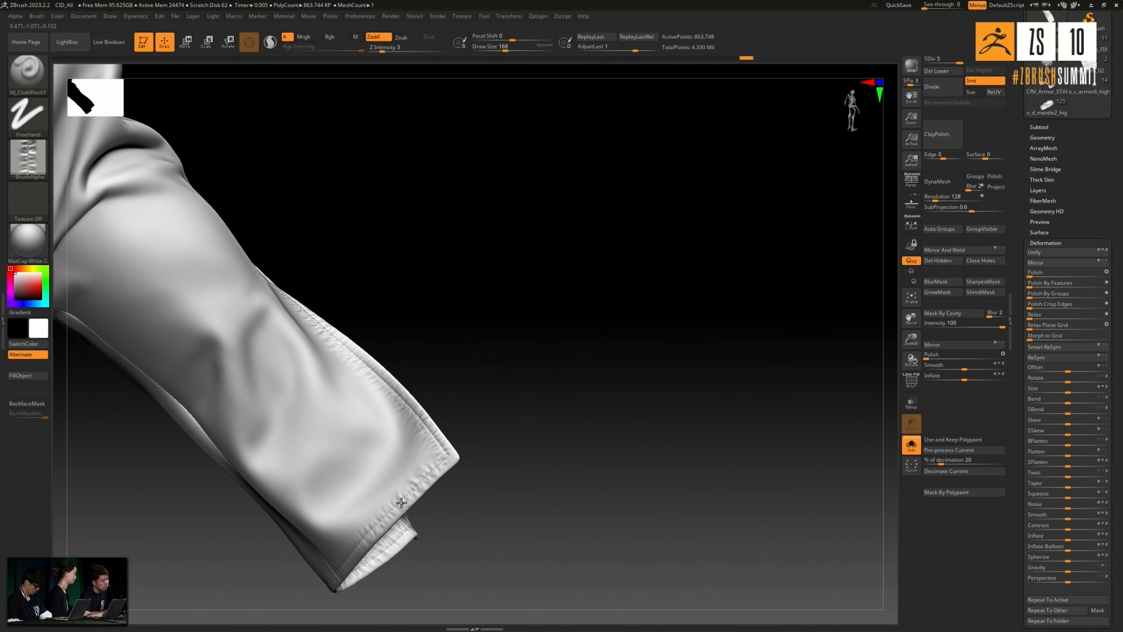
mouse_move(501, 371)
left_mouse_down()
mouse_move(455, 387)
mouse_move(518, 306)
left_mouse_up()
left_click_drag(391, 495, 350, 393)
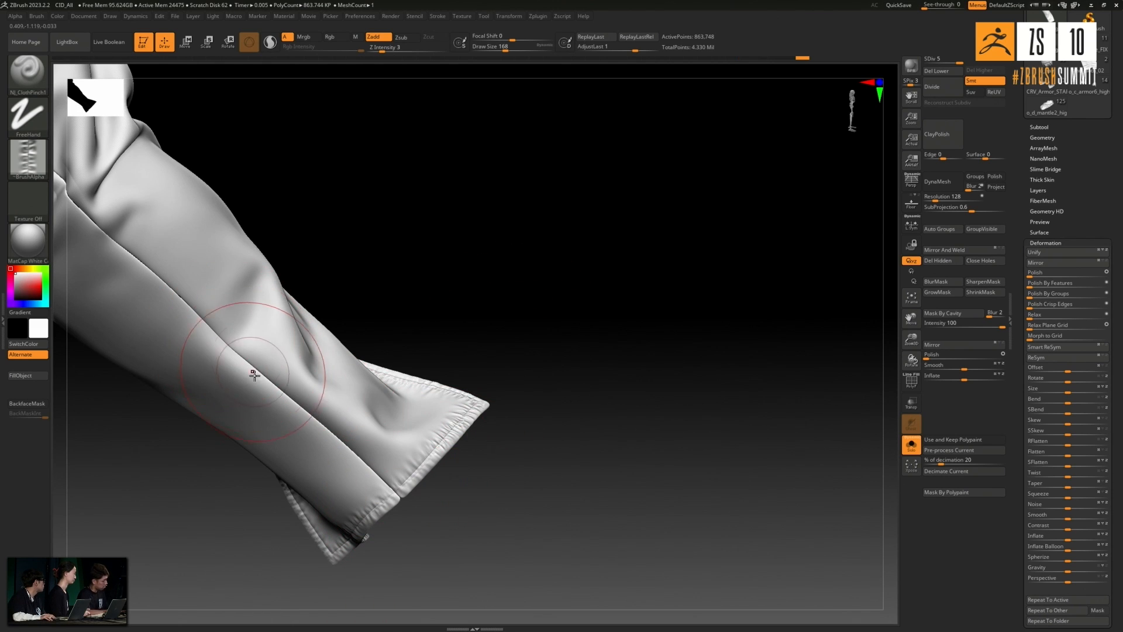
- Brush puckers along the long side seam from the upper sleeve to the cuff at draw size 192
left_click_drag(149, 264, 333, 444)
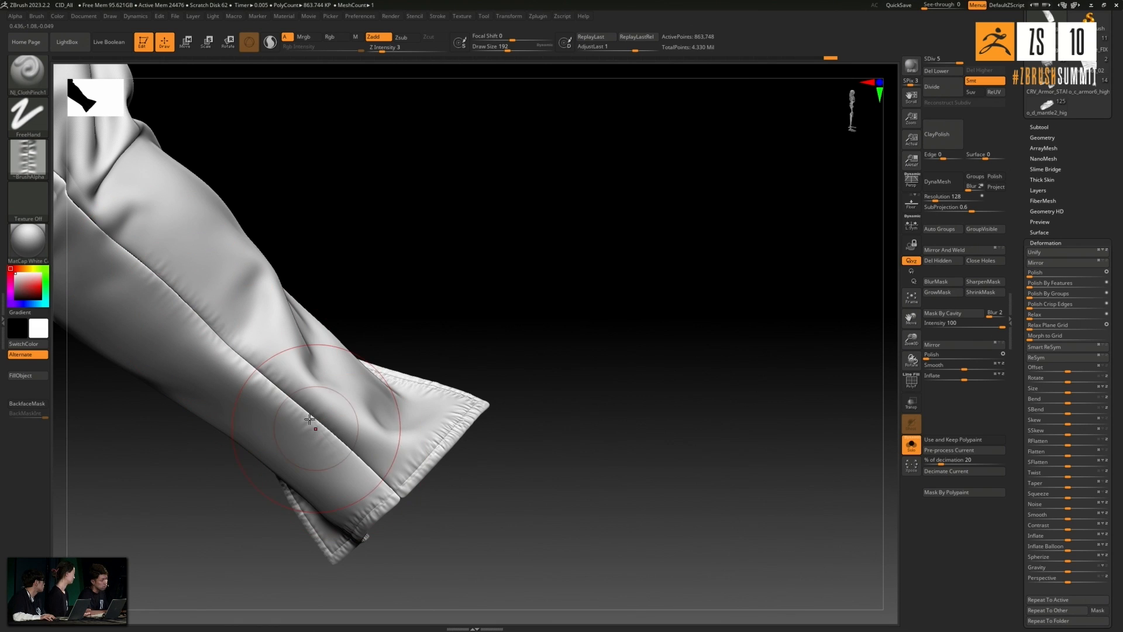
left_click_drag(439, 195, 604, 324)
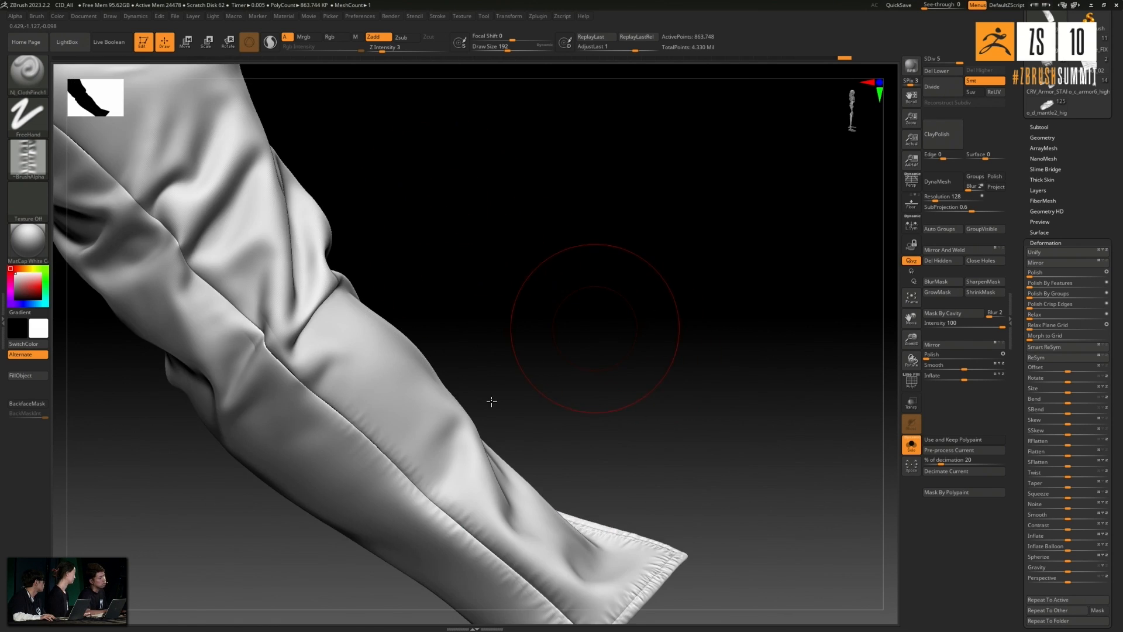
left_click_drag(491, 401, 569, 519, "alt")
left_click_drag(197, 293, 265, 378)
left_click_drag(319, 440, 409, 536)
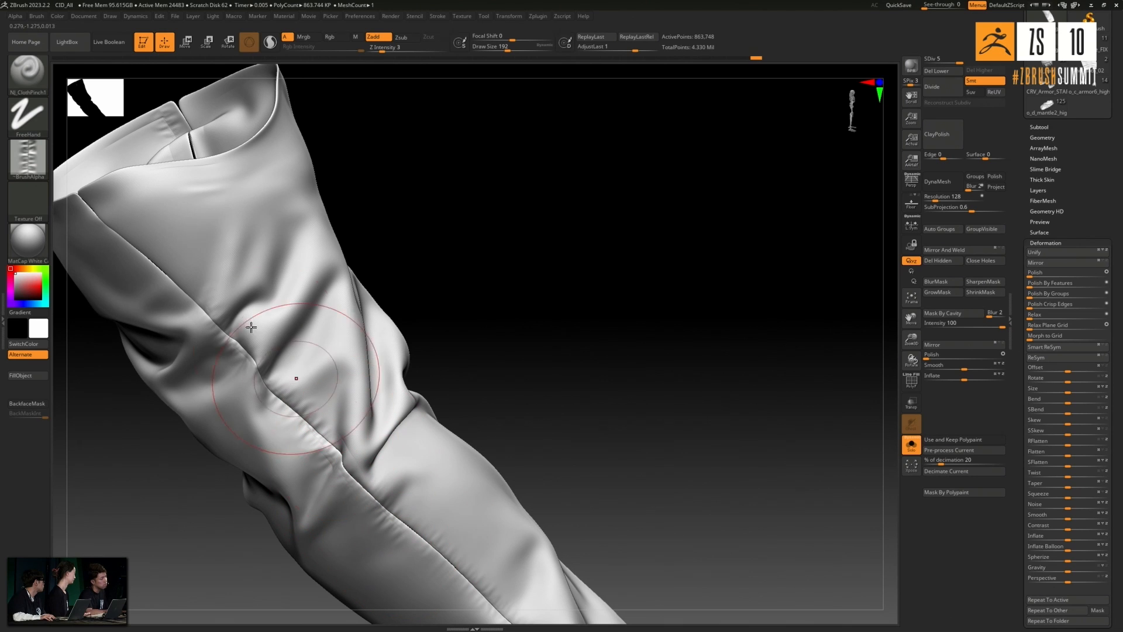
- Enlarge the brush to 292 and layer wider folds over the lower part of the side seam
mouse_move(410, 245)
left_mouse_down()
mouse_move(461, 248)
mouse_move(429, 203)
left_mouse_up()
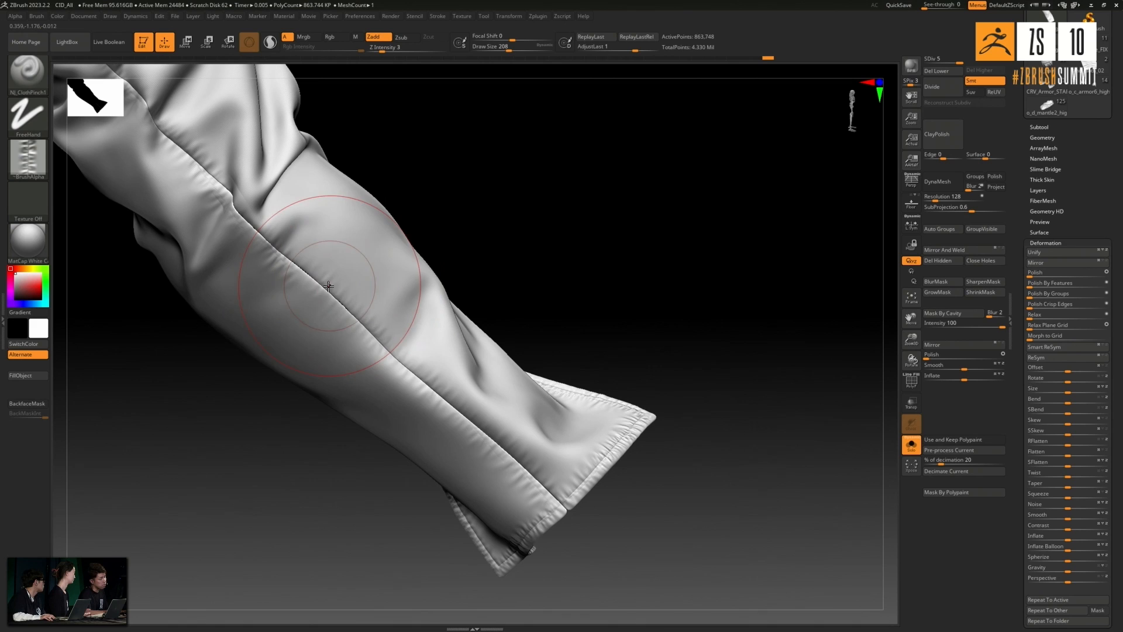
key("]")
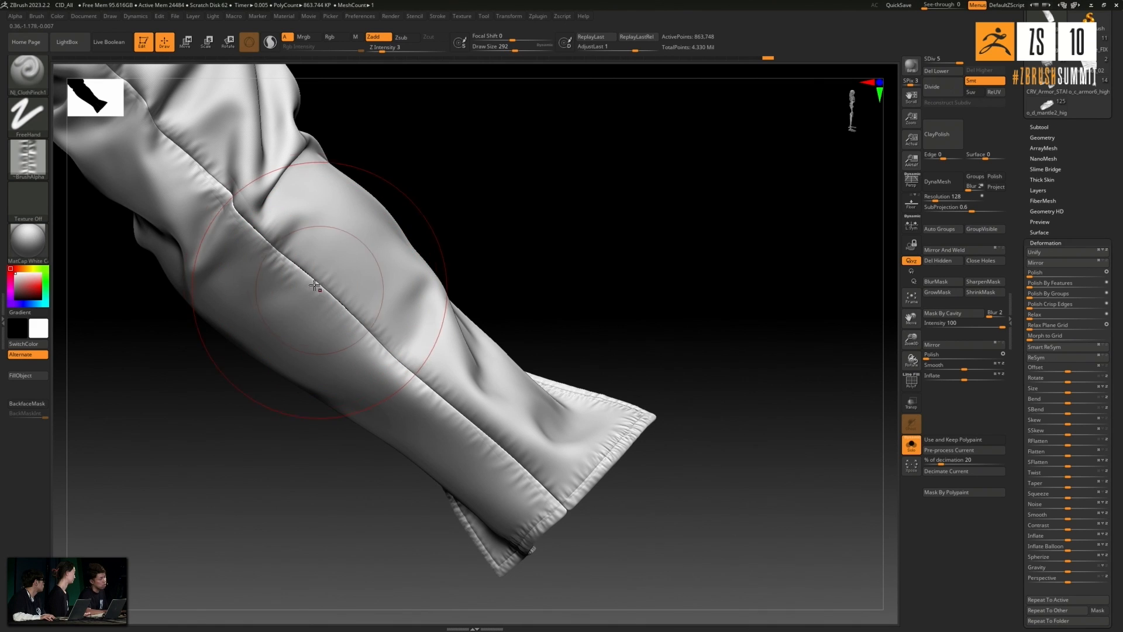
left_click_drag(396, 358, 503, 449)
- Layer wide, soft puckers over both slit edges and the cuff hem with the enlarged brush
mouse_move(612, 359)
left_mouse_down()
mouse_move(664, 363)
mouse_move(659, 343)
mouse_move(591, 409)
left_mouse_up()
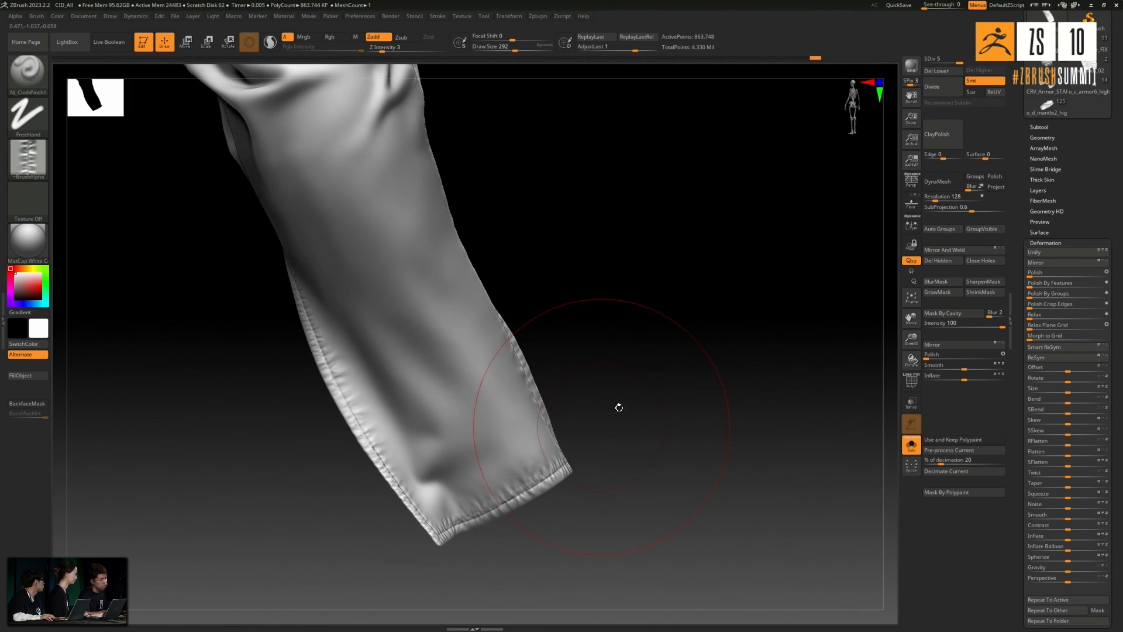
left_click_drag(607, 419, 514, 284)
left_click_drag(369, 433, 423, 512)
left_click_drag(252, 462, 383, 398)
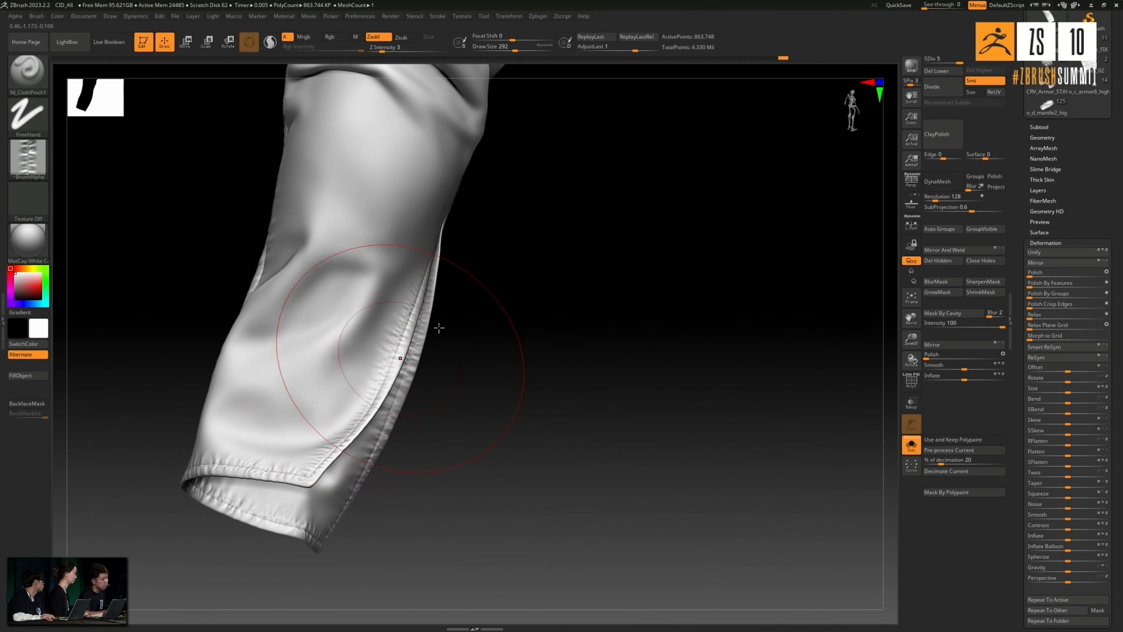
left_click_drag(416, 362, 439, 406)
left_click_drag(235, 473, 297, 513)
left_click_drag(374, 422, 413, 310)
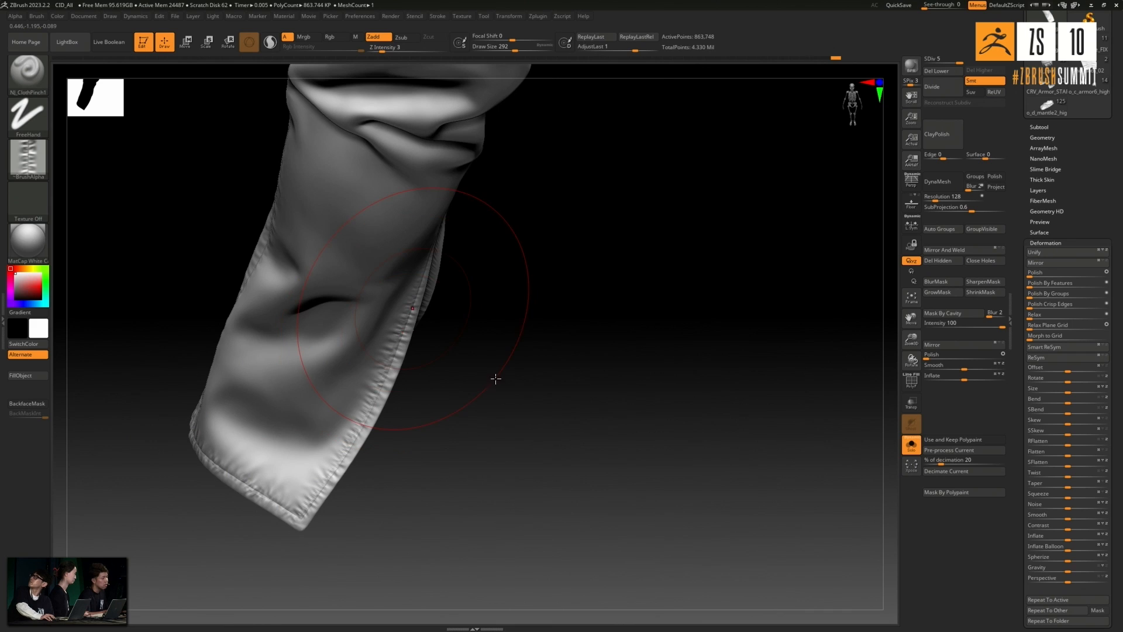
left_click_drag(522, 330, 206, 472)
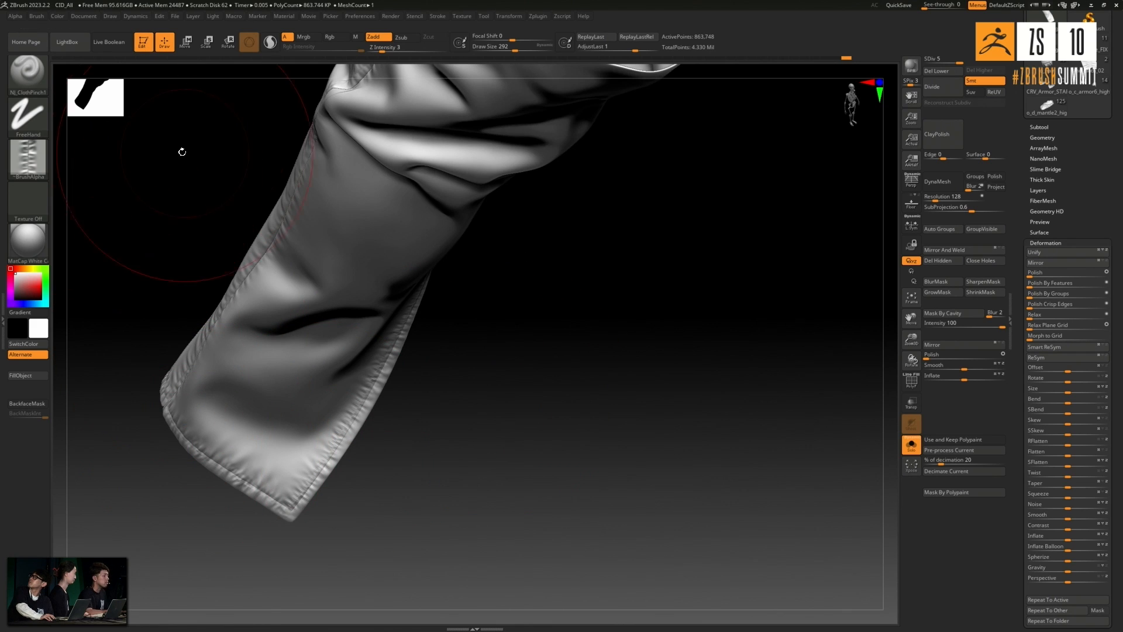
- Load the SmoothDirectional brush from the Smooth brush library
left_click(70, 44)
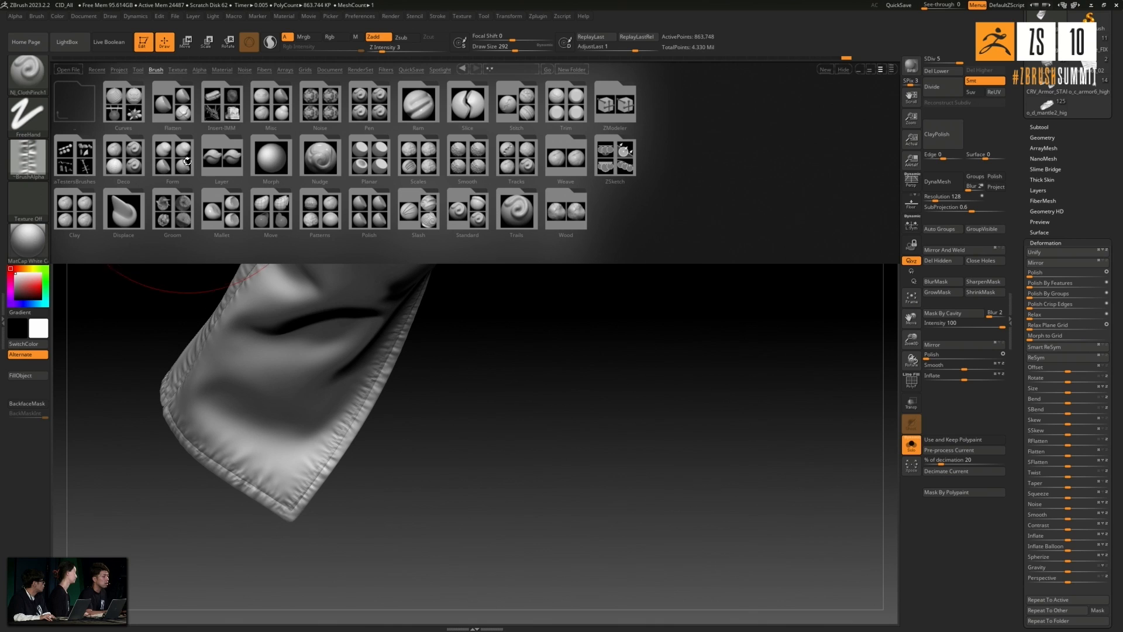
left_click(467, 159)
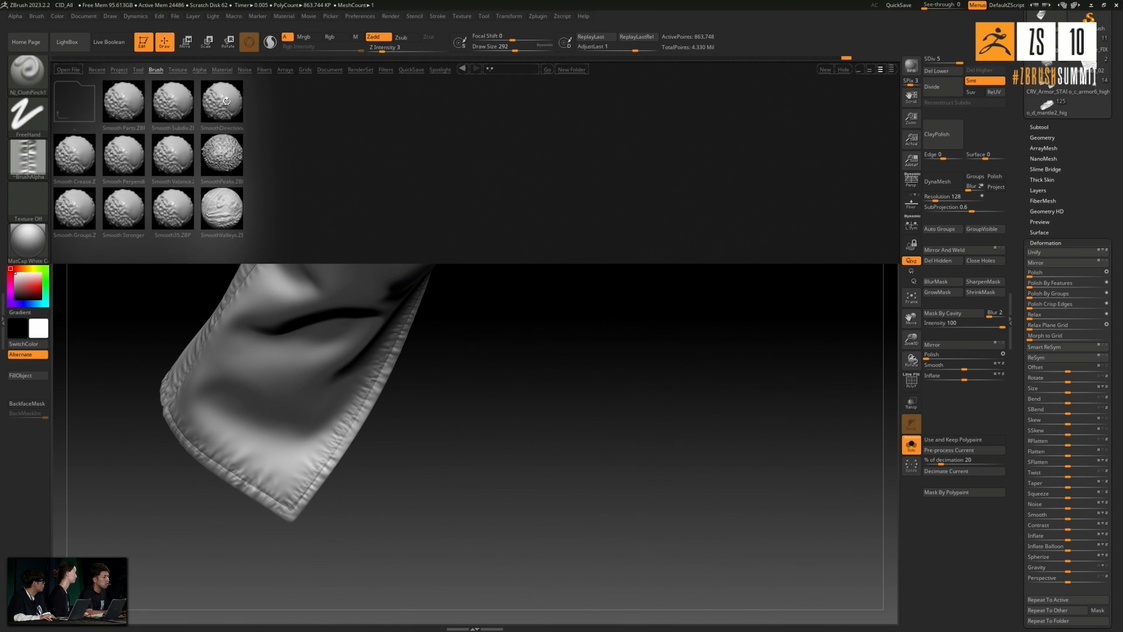
double_click(226, 101)
left_click(228, 120)
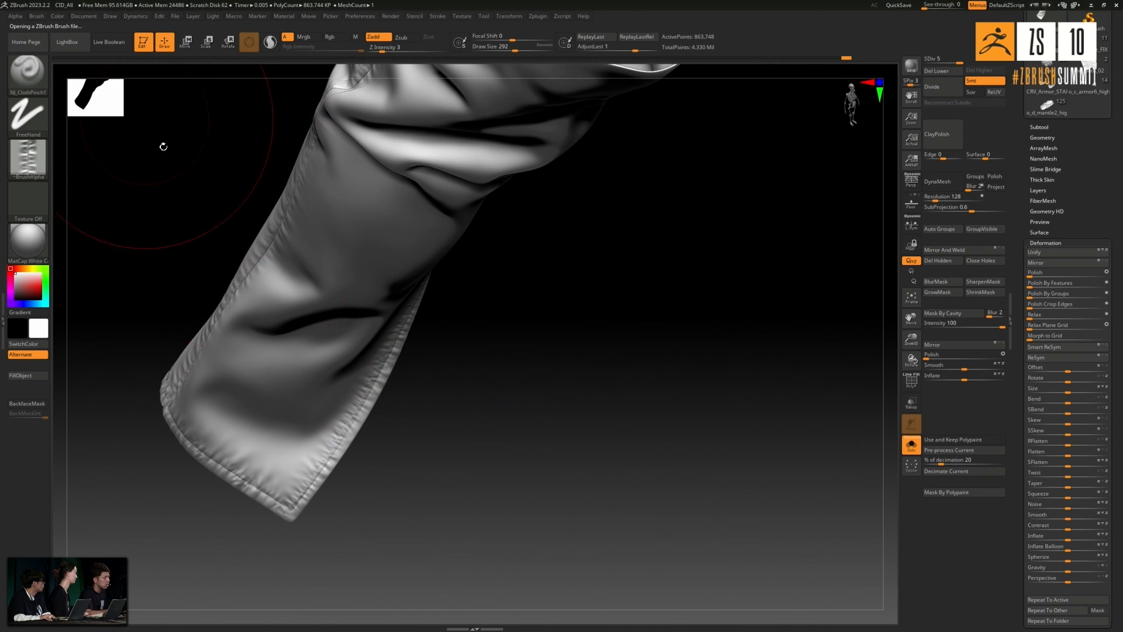
- Reduce the draw size to about 97 and soften the puckers along the slit edge with SmoothDirectional
mouse_move(443, 438)
left_mouse_down()
mouse_move(464, 444)
mouse_move(463, 456)
mouse_move(404, 345)
left_mouse_up()
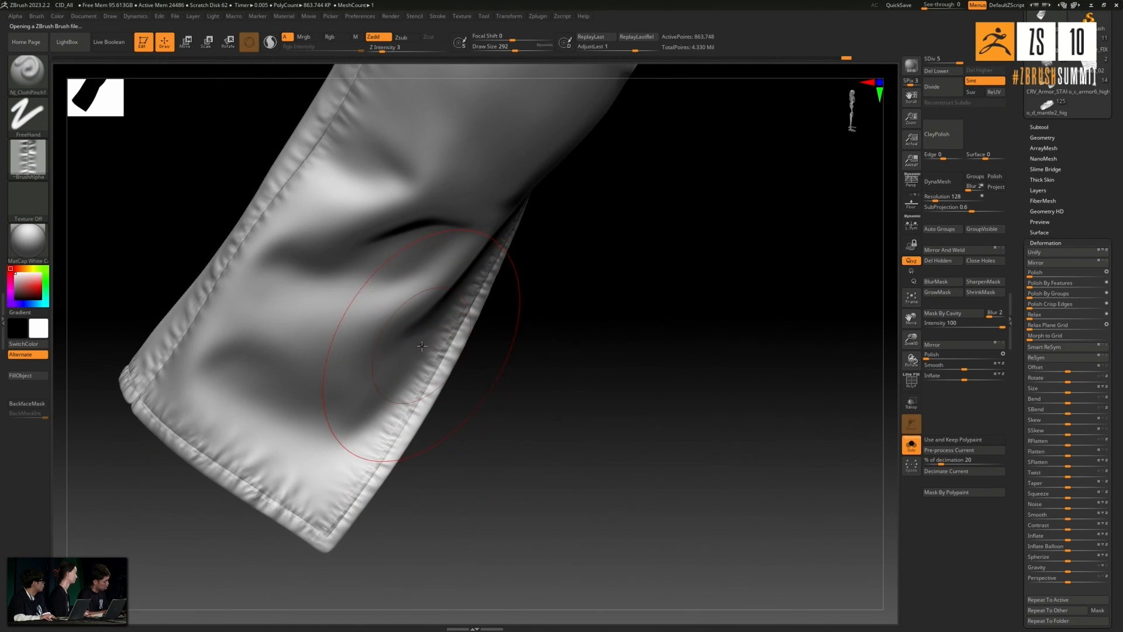
key("bracketright")
key("bracketright")
key("bracketright")
key("bracketright")
key("bracketleft")
key("bracketleft")
key("bracketleft")
key("bracketleft")
key("bracketleft")
key("bracketleft")
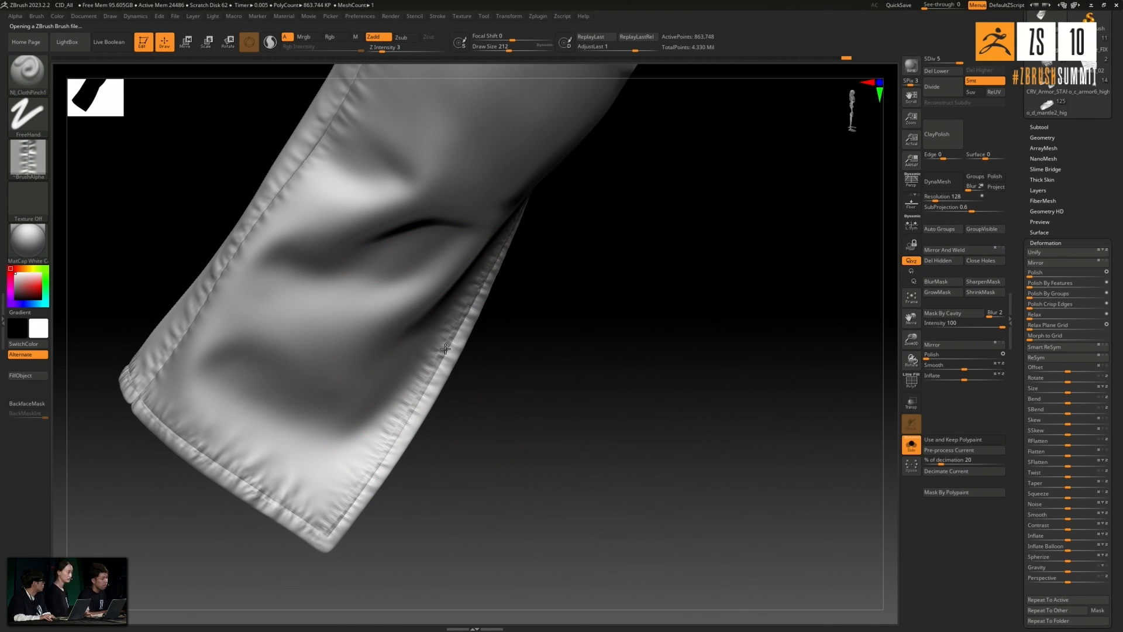
left_click_drag(505, 46, 497, 46)
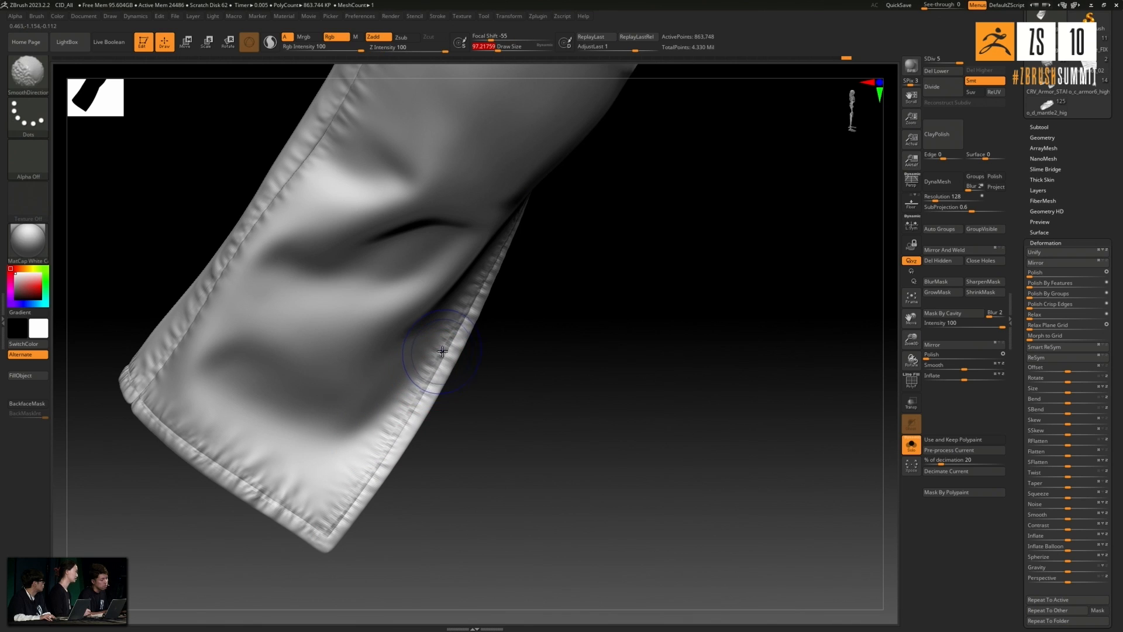
key("ctrl")
left_click_drag(268, 579, 288, 577)
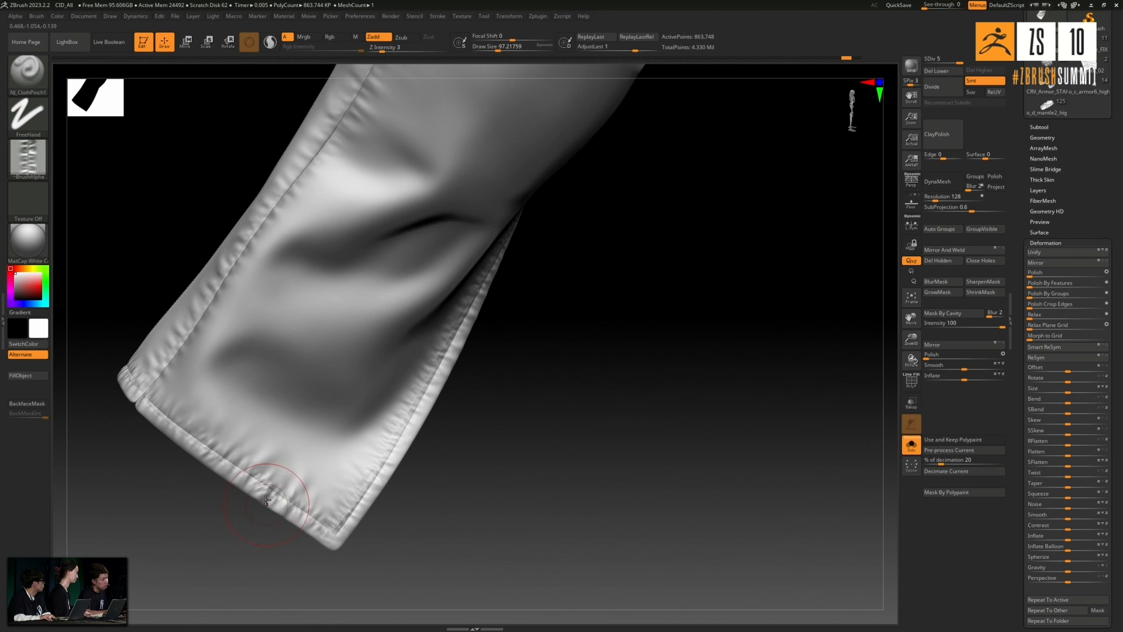
- Soften the stitch puckers along the cuff hem with the SmoothDirectional brush
key("shift")
left_click_drag(141, 490, 237, 481)
key("shift")
mouse_move(156, 469)
left_mouse_down()
mouse_move(166, 529)
mouse_move(206, 519)
mouse_move(157, 372)
left_mouse_up()
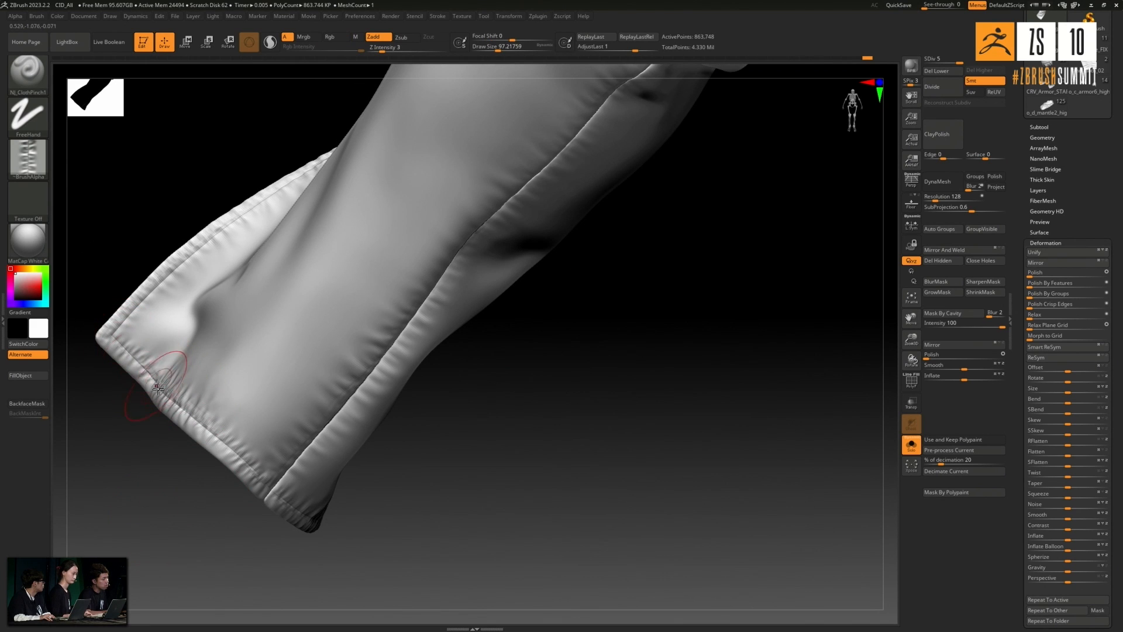
left_click_drag(158, 492, 199, 380)
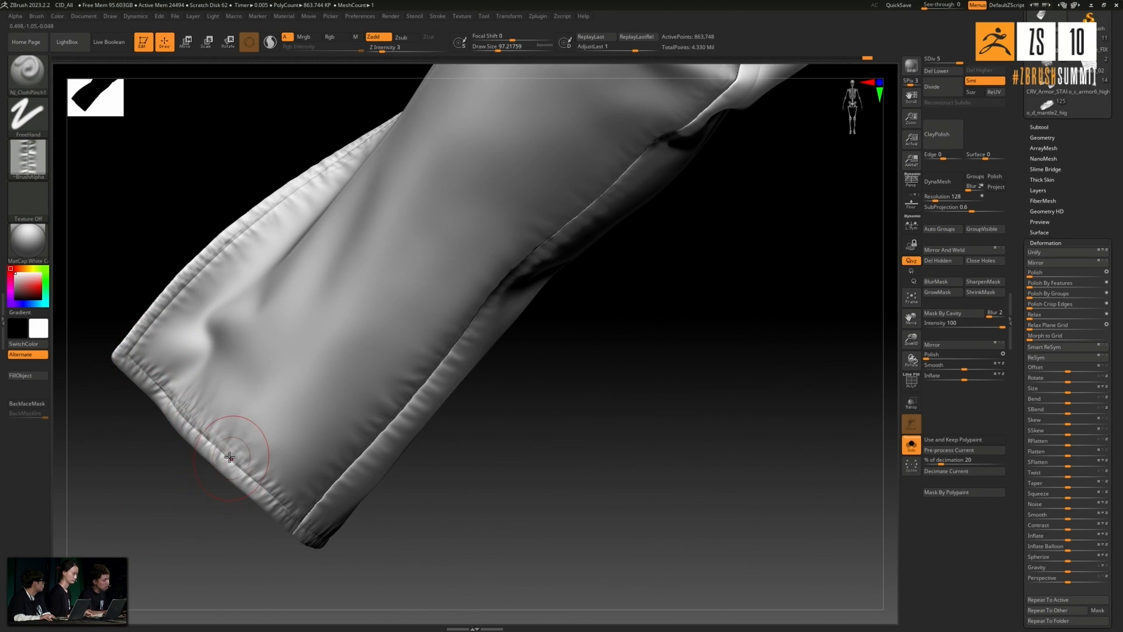
key("shift")
mouse_move(233, 463)
left_mouse_down("shift")
mouse_move(237, 454)
mouse_move(240, 466)
left_mouse_up("shift")
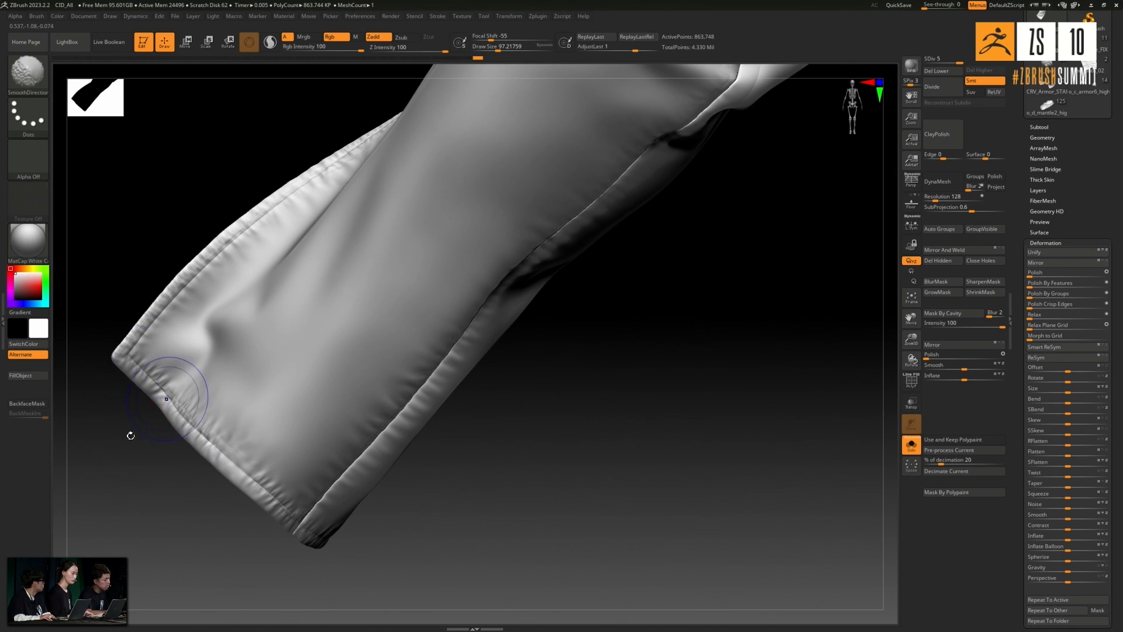
- Smooth the puckers up the slit edge from the cuff corner
left_click_drag(130, 433, 175, 403)
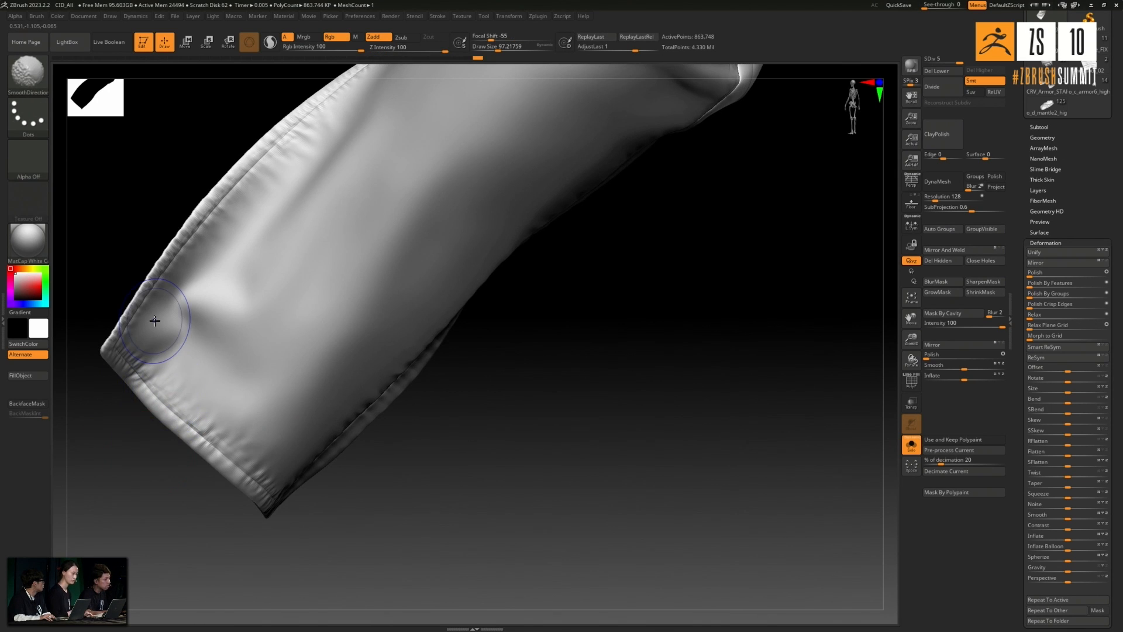
left_click_drag(96, 521, 115, 421)
mouse_move(155, 307)
left_mouse_down("shift")
mouse_move(262, 196)
mouse_move(227, 235)
left_mouse_up("shift")
- Lower the SmoothDirectional intensity to 24 and lightly soften the opposite slit edge and its cuff hem
mouse_move(231, 190)
left_mouse_down()
mouse_move(238, 176)
mouse_move(333, 146)
mouse_move(387, 162)
left_mouse_up()
key("shift")
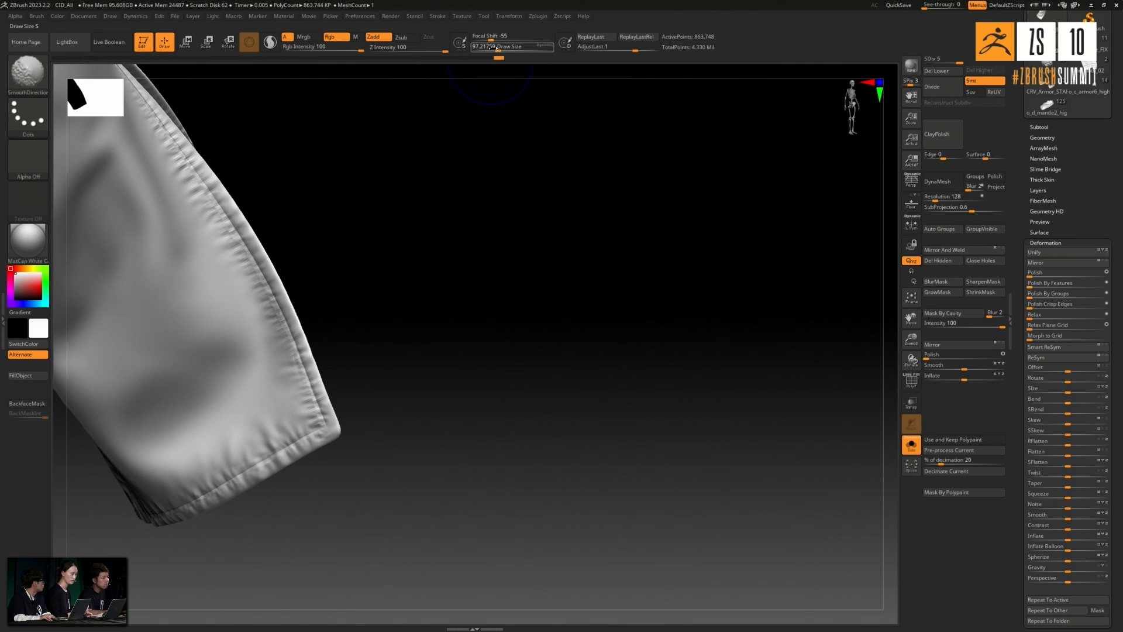
left_click_drag(368, 312, 458, 415, "alt")
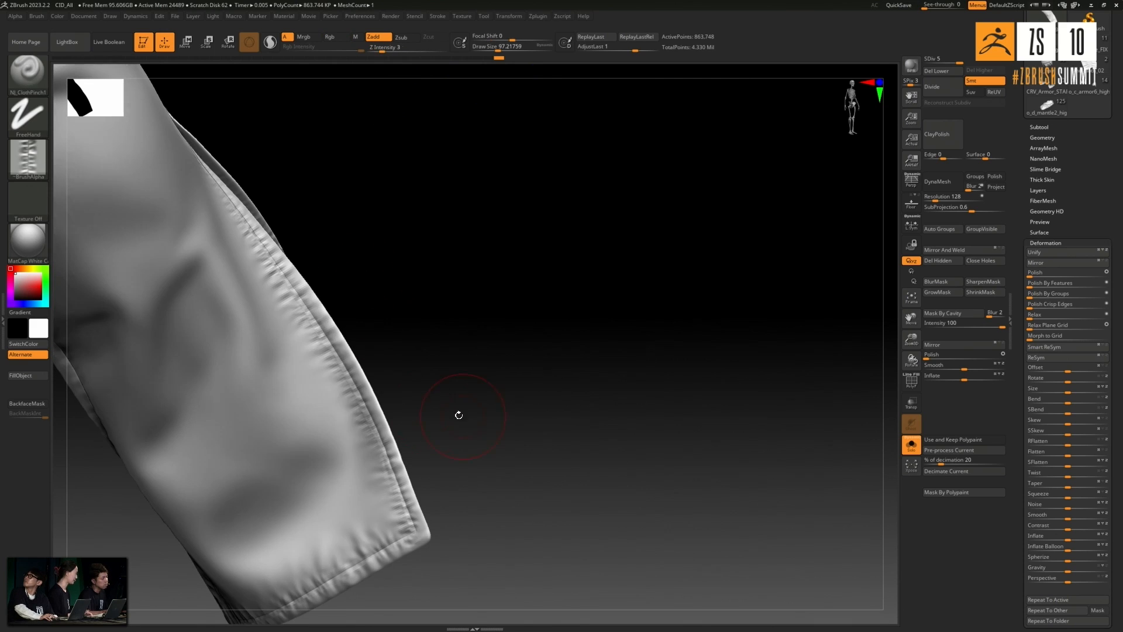
mouse_move(311, 304)
left_mouse_down("shift")
mouse_move(303, 326)
mouse_move(412, 500)
mouse_move(397, 514)
mouse_move(401, 550)
left_mouse_up("shift")
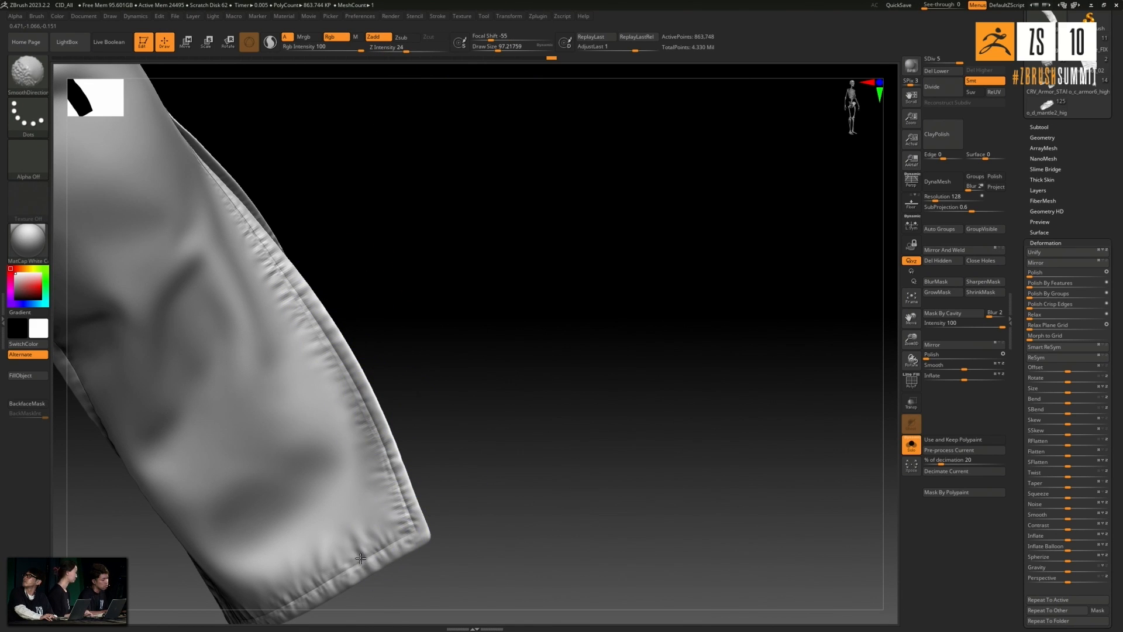
left_click_drag(431, 494, 348, 493)
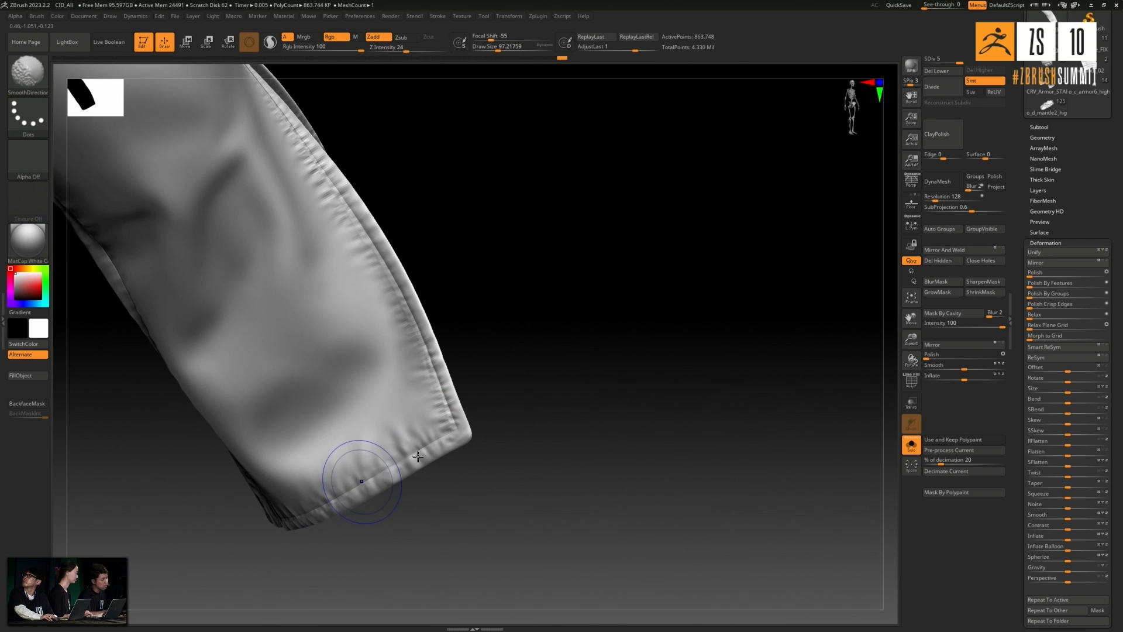
left_click_drag(418, 456, 514, 413, "shift")
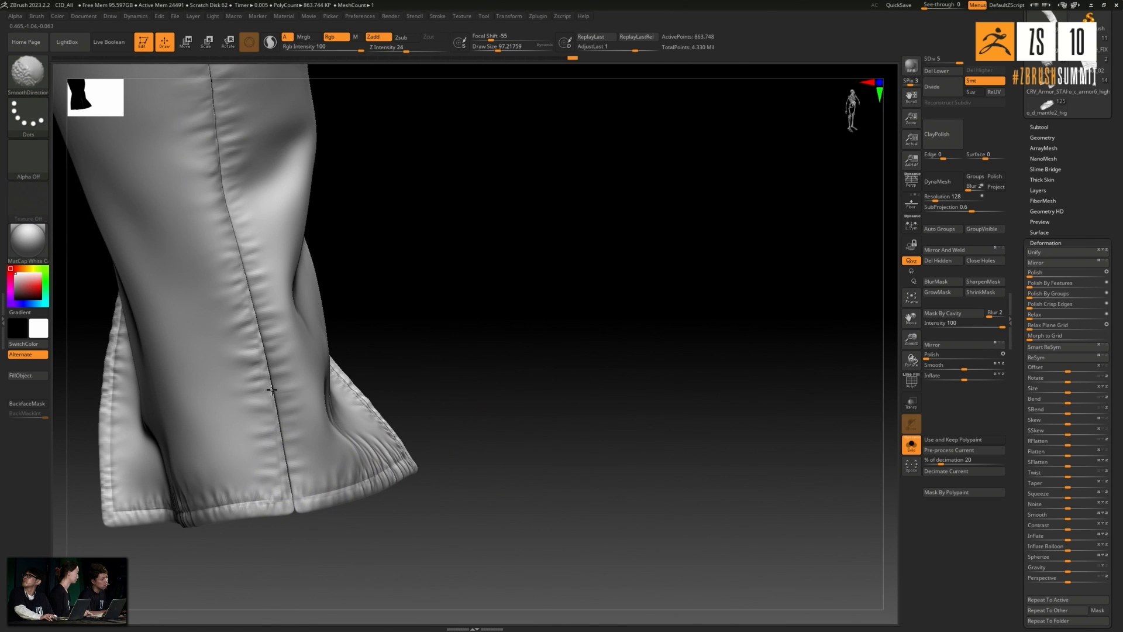
- Lightly smooth the cuff hem puckers around the base of the long side seam
left_click_drag(462, 424, 493, 363, "alt")
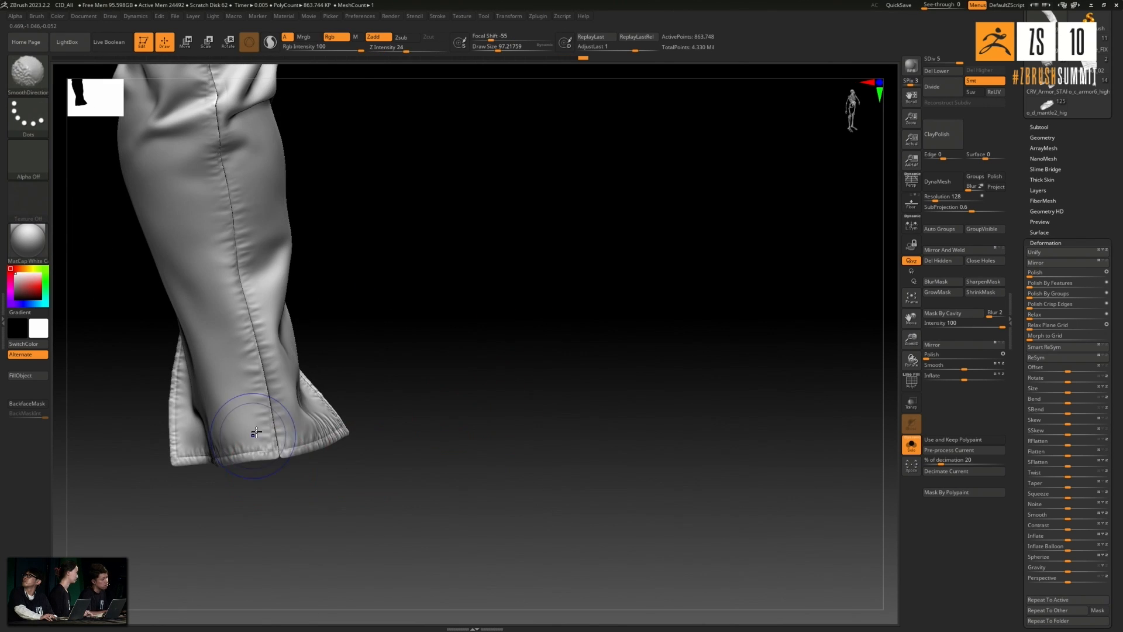
left_click_drag(345, 492, 258, 479)
left_click_drag(208, 444, 252, 433, "shift")
mouse_move(308, 455)
left_mouse_down()
mouse_move(228, 524)
mouse_move(251, 588)
mouse_move(213, 397)
left_mouse_up()
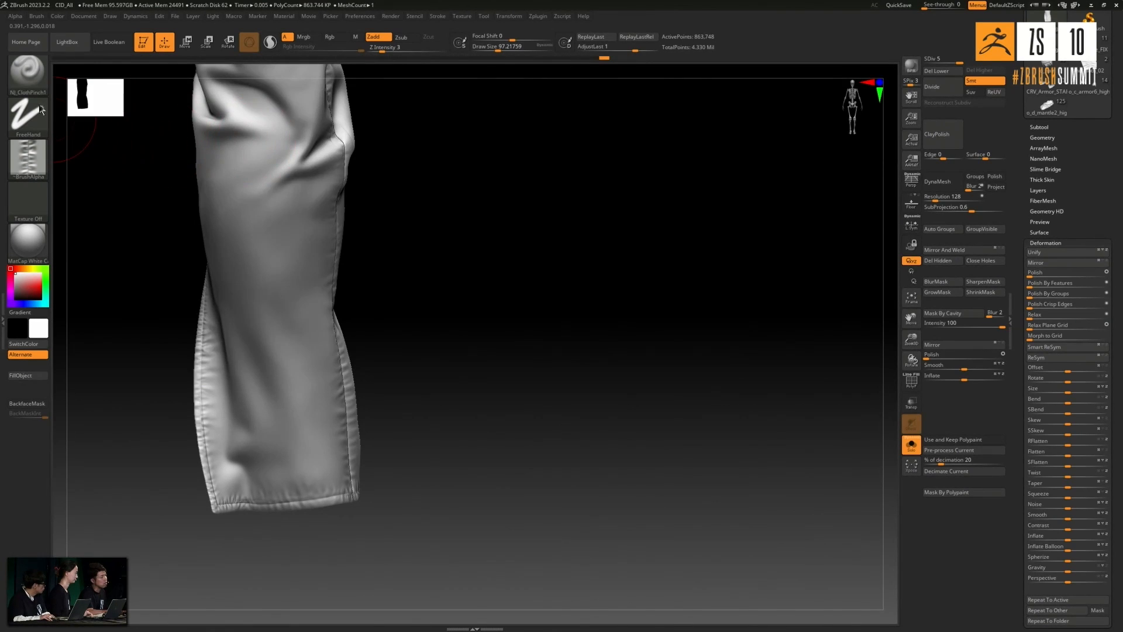
- Switch to the NJ_ClothDragRect brush and give it the general cloth wrinkle alpha
left_click(30, 71)
left_click(706, 337)
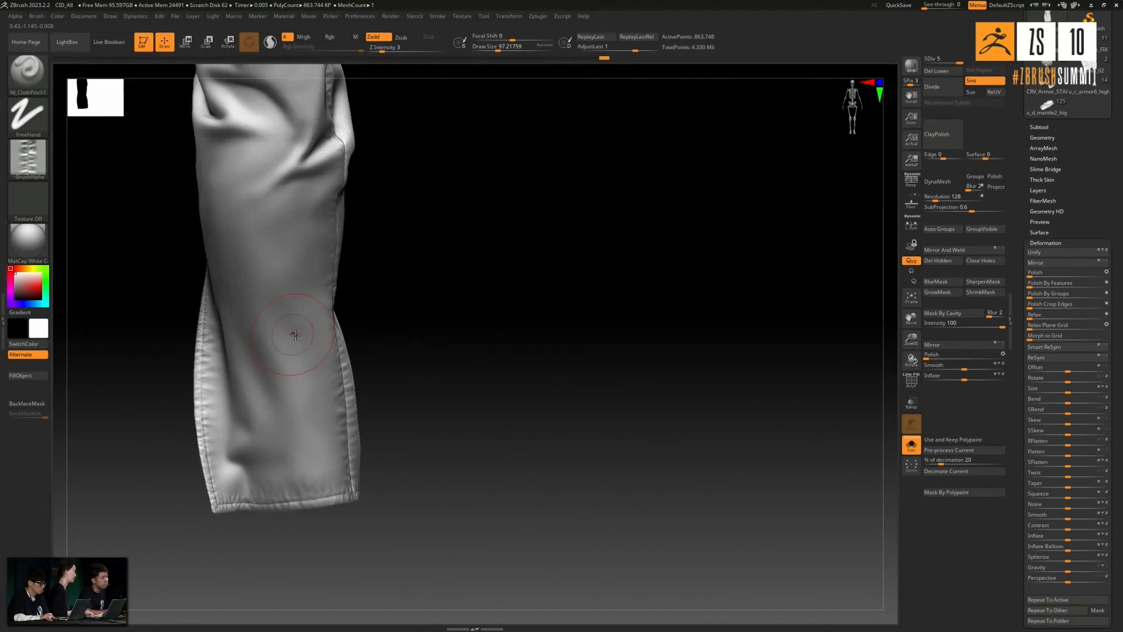
left_click(45, 83)
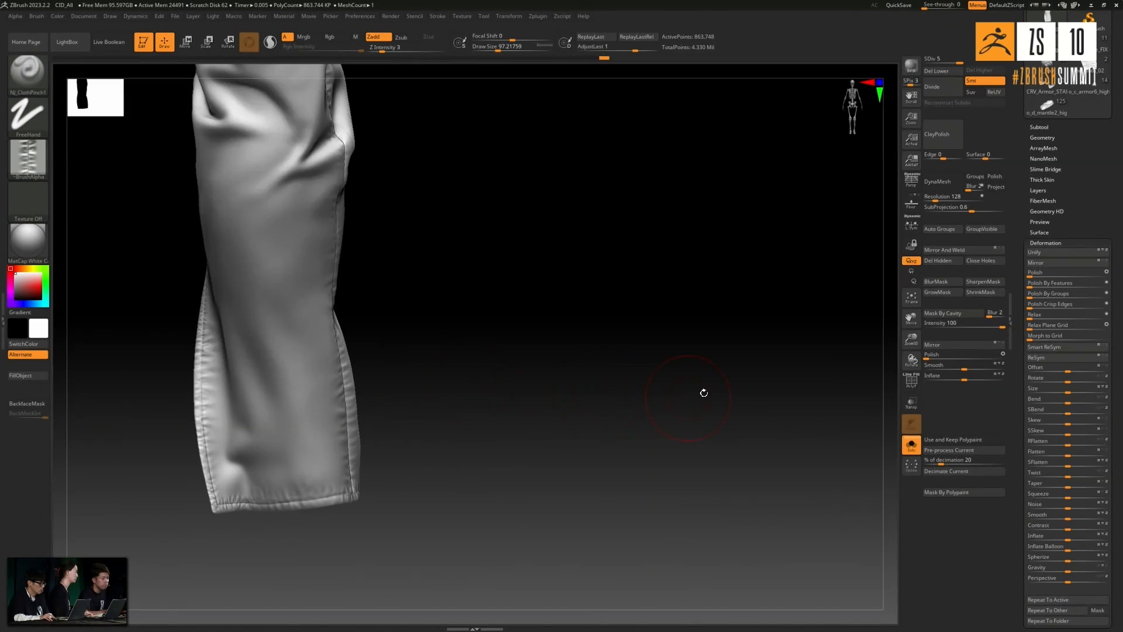
left_click(30, 81)
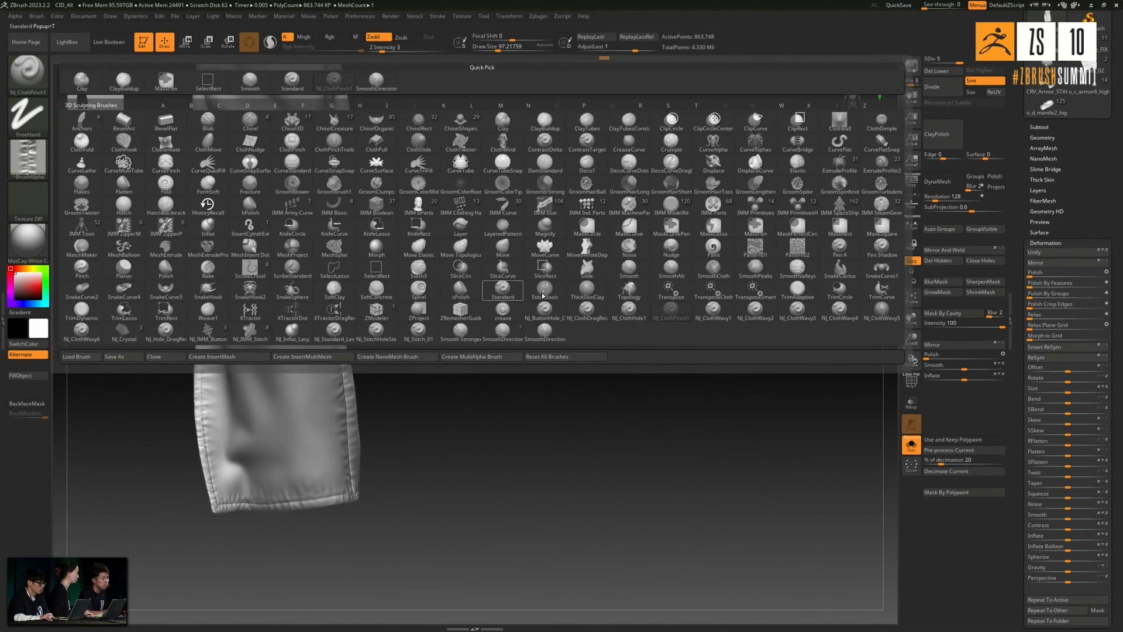
key("n")
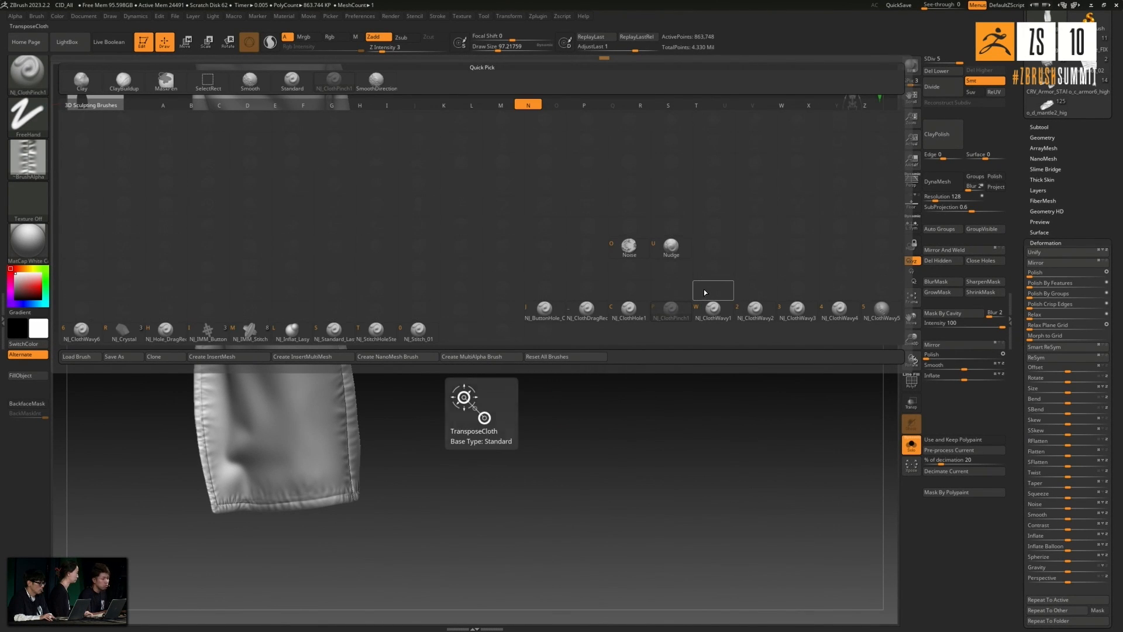
left_click(590, 310)
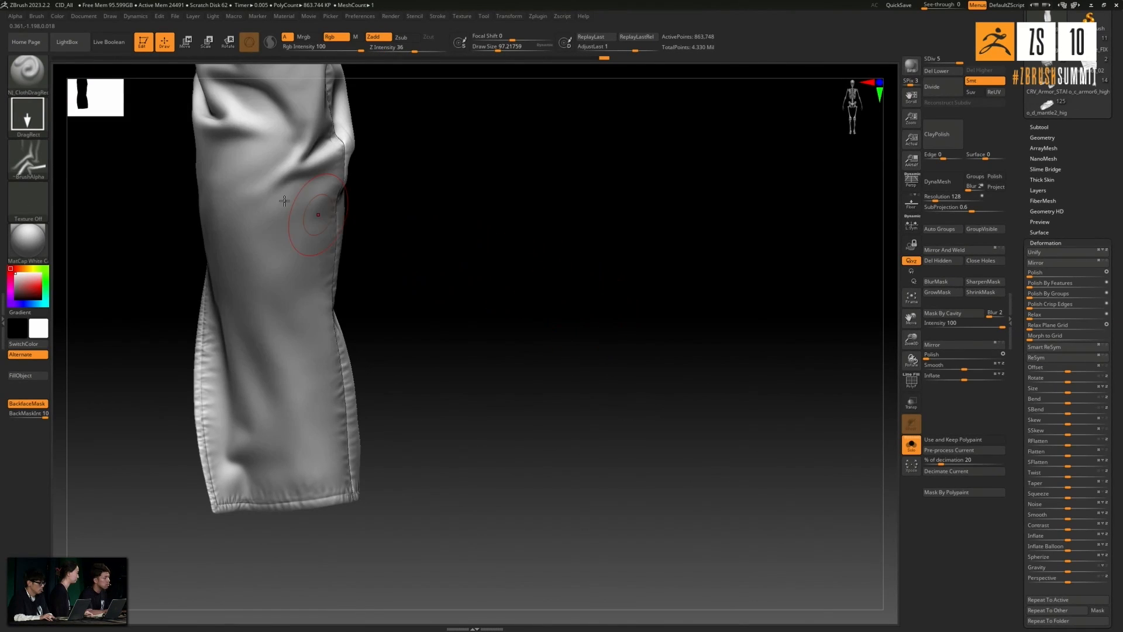
left_click(27, 156)
left_click(378, 307)
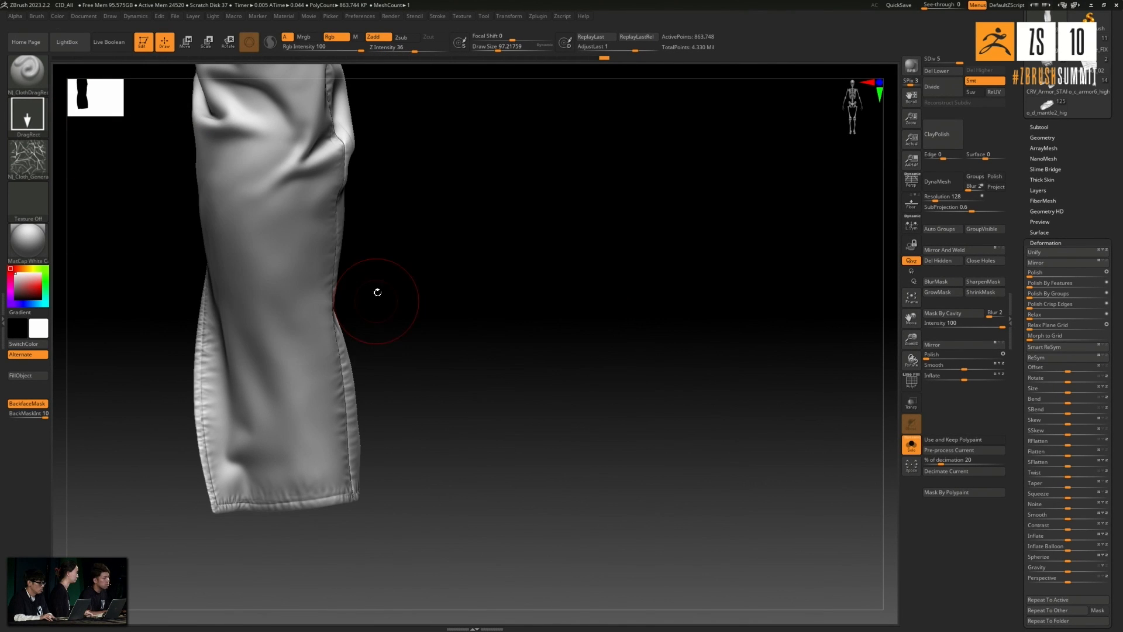
left_click(36, 163)
left_click(34, 163)
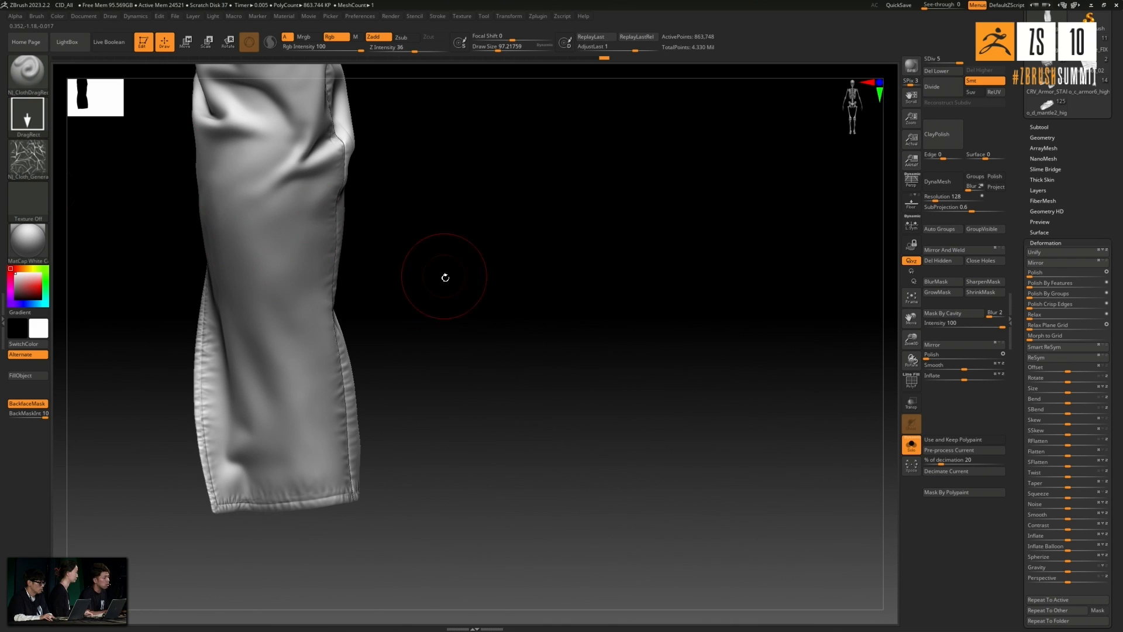
- Set the Z intensity to 8 and stamp fine wrinkles over the broad face of the lower sleeve
left_click_drag(446, 277, 463, 145)
left_click_drag(408, 52, 395, 48)
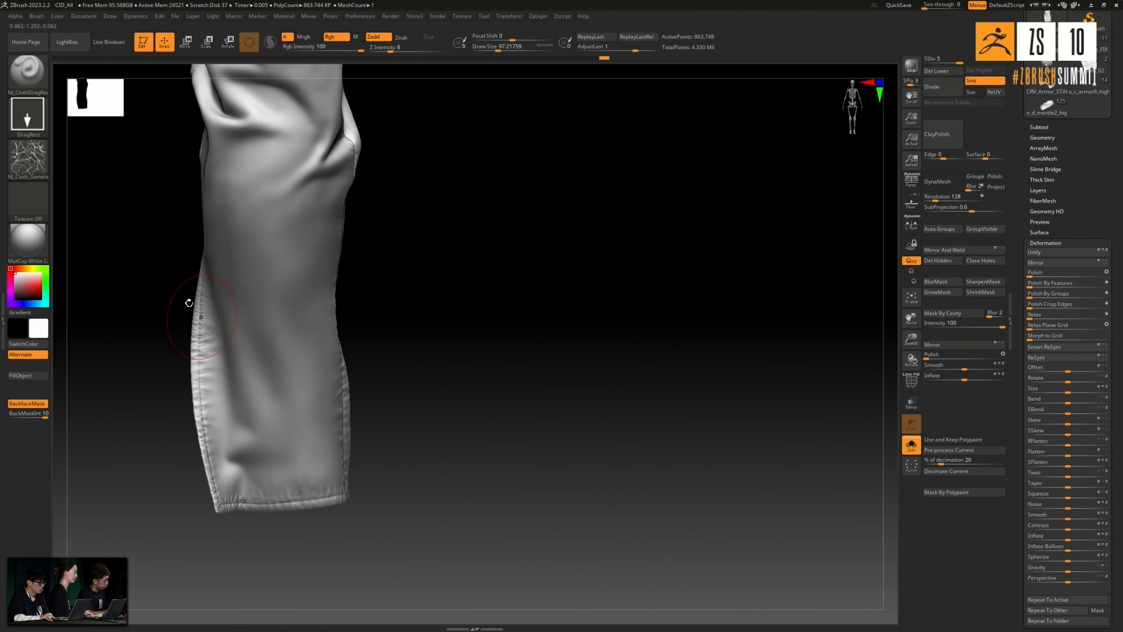
left_click_drag(290, 366, 311, 399)
key("ctrl+z")
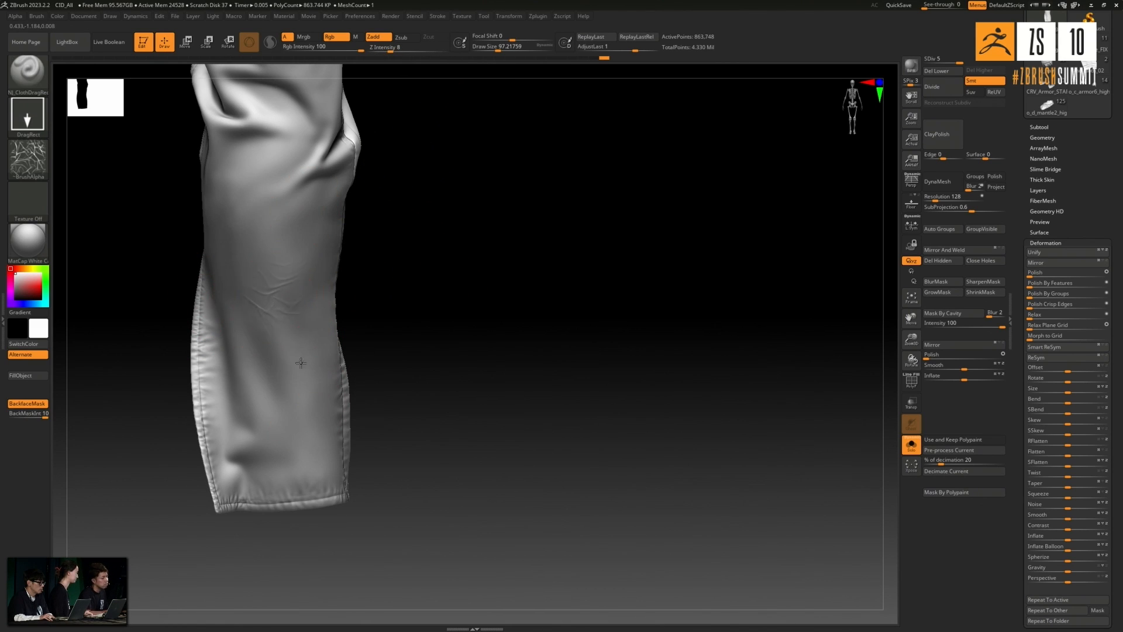
left_click_drag(476, 409, 316, 426)
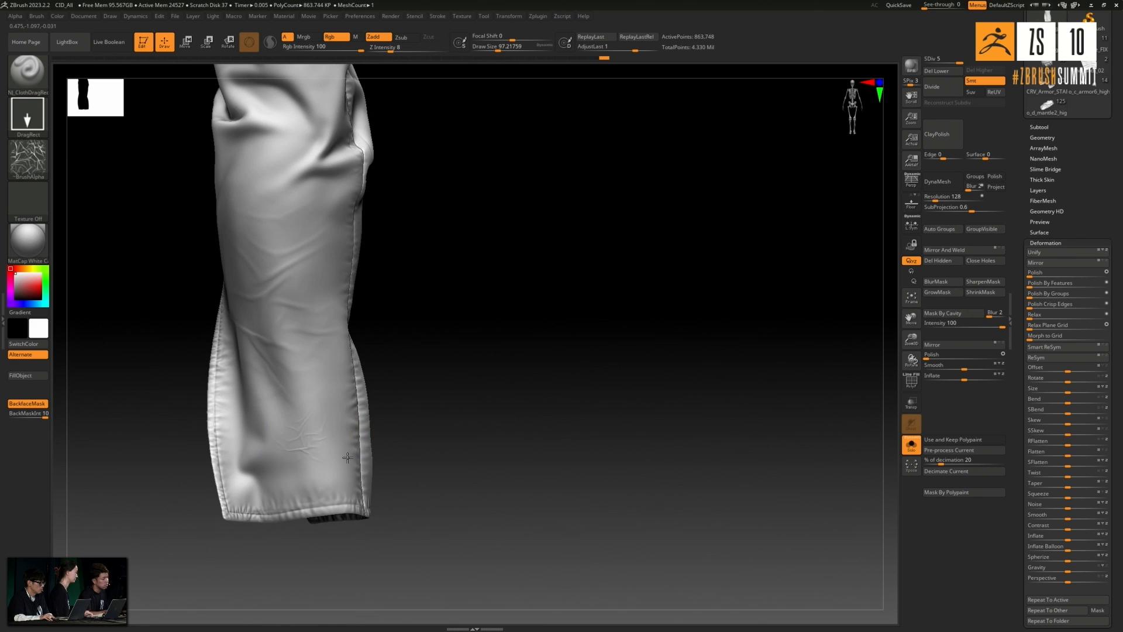
left_click_drag(514, 345, 459, 379)
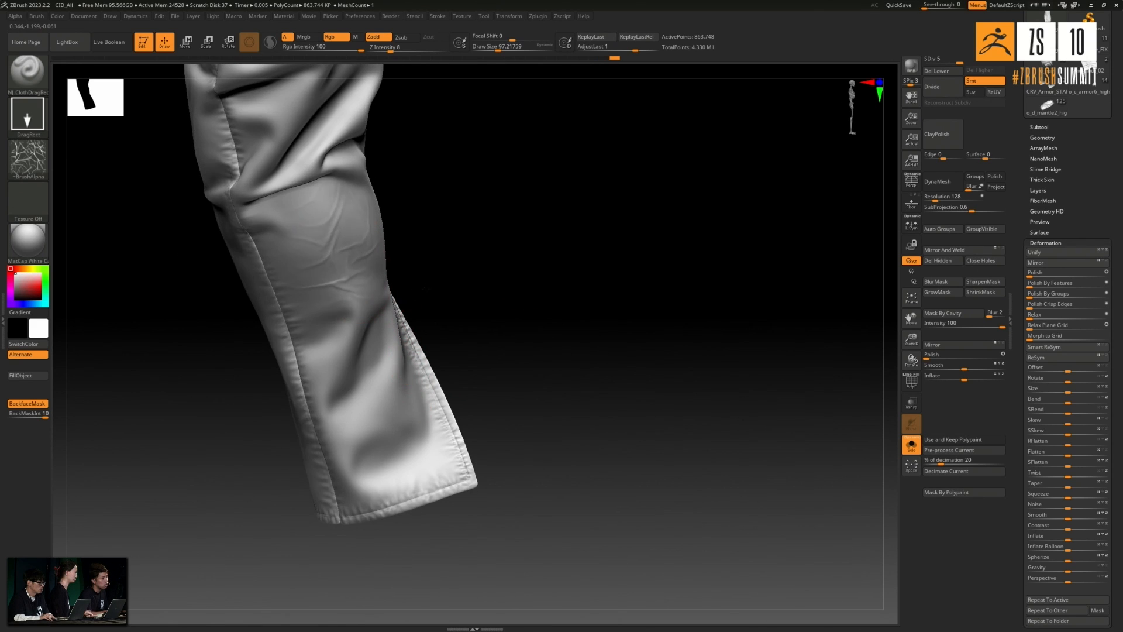
- Stamp fine wrinkles over the lower sleeve's slit side toward the cuff
left_click_drag(514, 293, 392, 351)
left_click_drag(449, 382, 462, 389)
left_click_drag(407, 434, 457, 460)
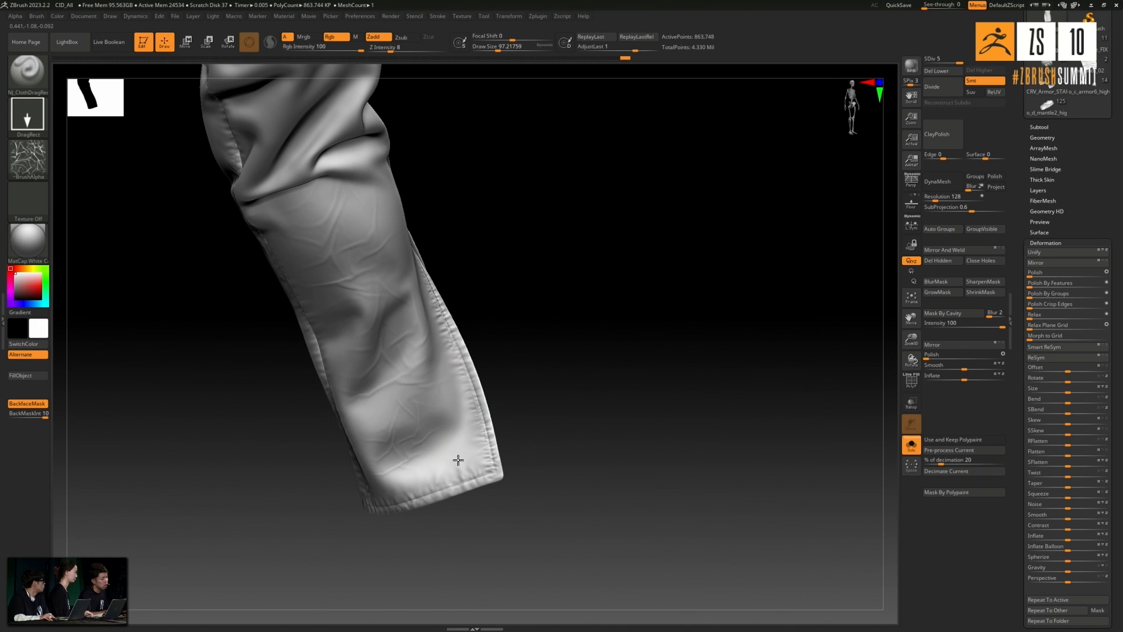
- Stamp more fine wrinkles around the lower sleeve and up below the elbow folds
left_click_drag(563, 342, 404, 279)
left_click_drag(604, 331, 573, 321)
left_click_drag(434, 311, 531, 385)
left_click_drag(585, 356, 649, 316)
mouse_move(617, 150)
left_mouse_down()
mouse_move(672, 213)
mouse_move(649, 199)
left_mouse_up()
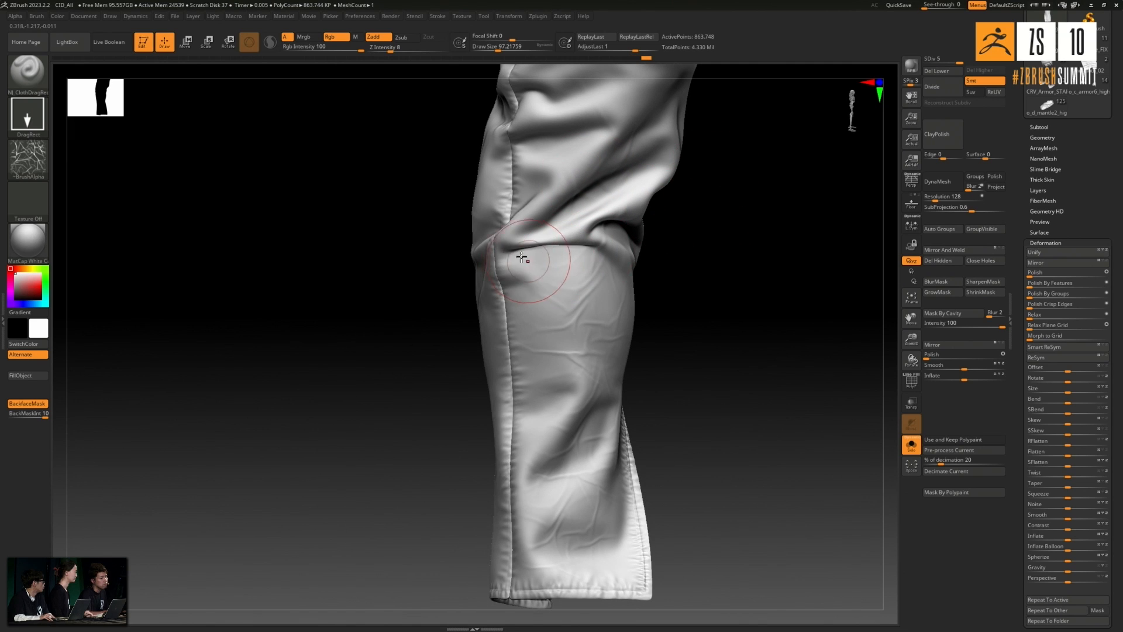
left_click_drag(707, 323, 701, 252)
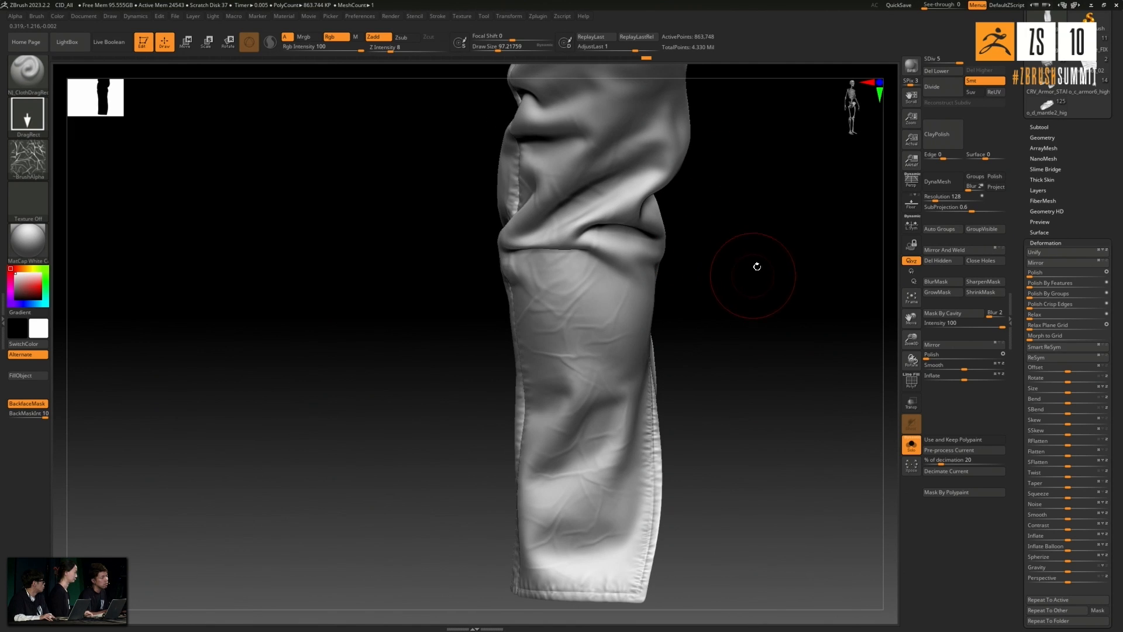
- Make the standard Smooth brush the smoothing brush and soften the stamped wrinkles below the elbow
left_click(30, 78, "shift")
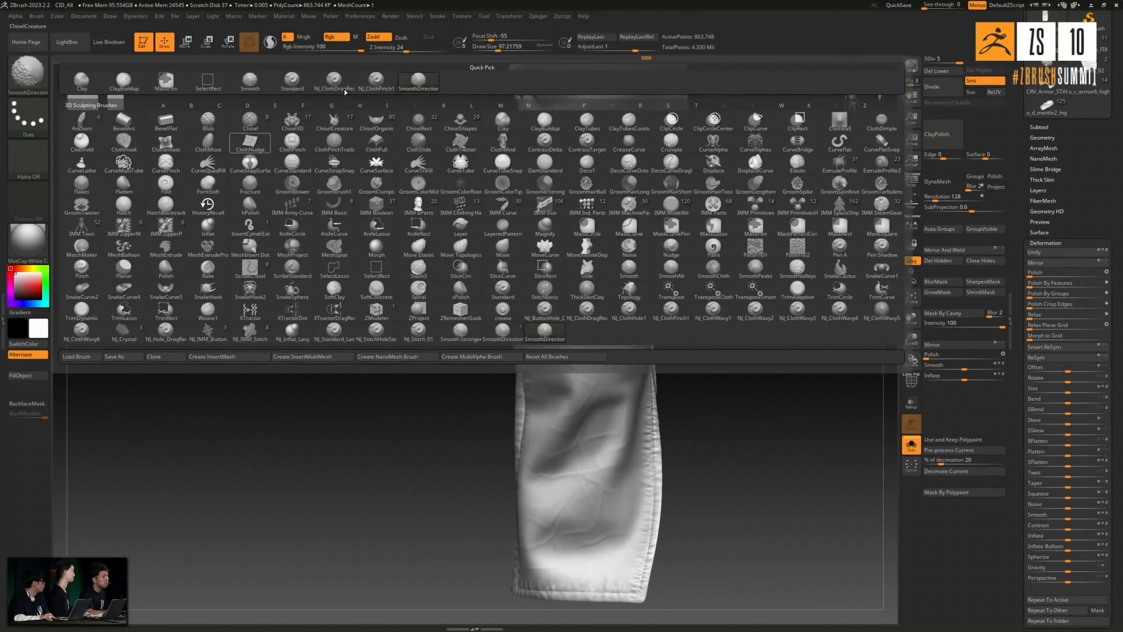
left_click(244, 82)
left_click_drag(288, 538, 371, 381)
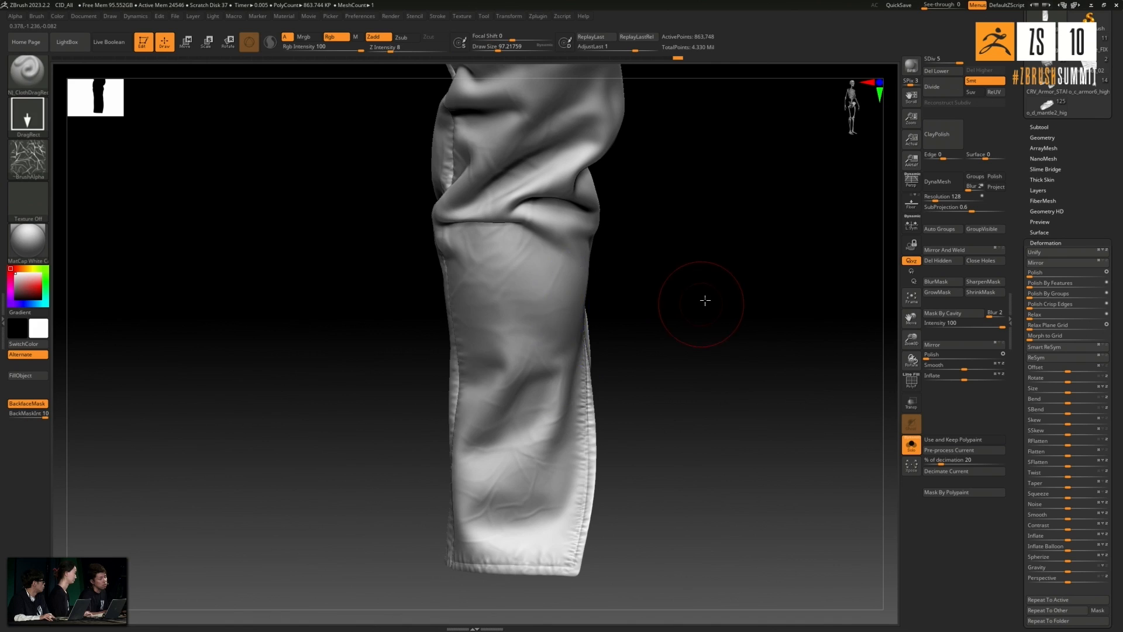
left_click_drag(702, 303, 680, 293, "shift")
left_click_drag(640, 239, 489, 275, "shift")
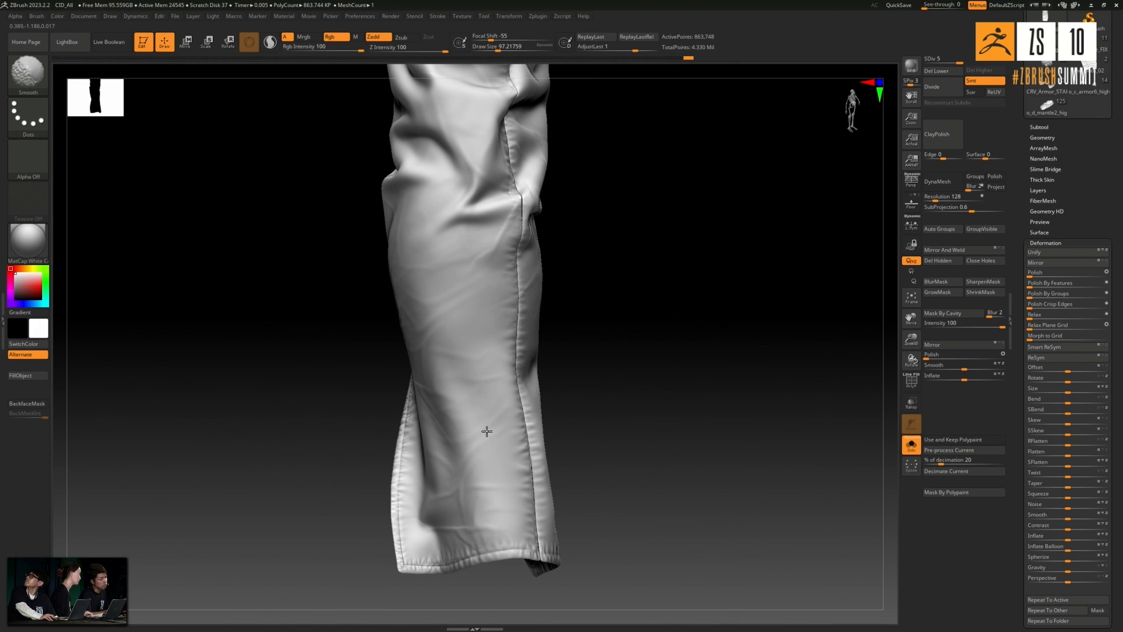
- Smooth the stamped wrinkles on the broad face of the lower sleeve down toward the cuff
left_click_drag(470, 521, 455, 495, "shift")
left_click_drag(647, 363, 611, 371, "shift")
left_click_drag(451, 471, 410, 325, "shift")
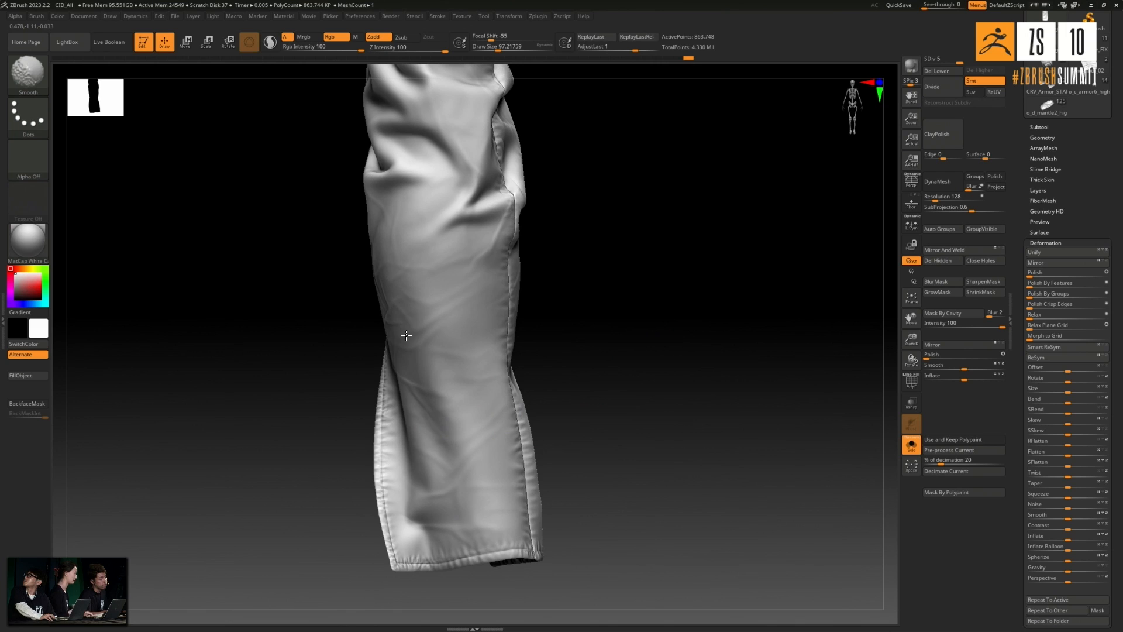
left_click_drag(573, 300, 501, 258, "shift")
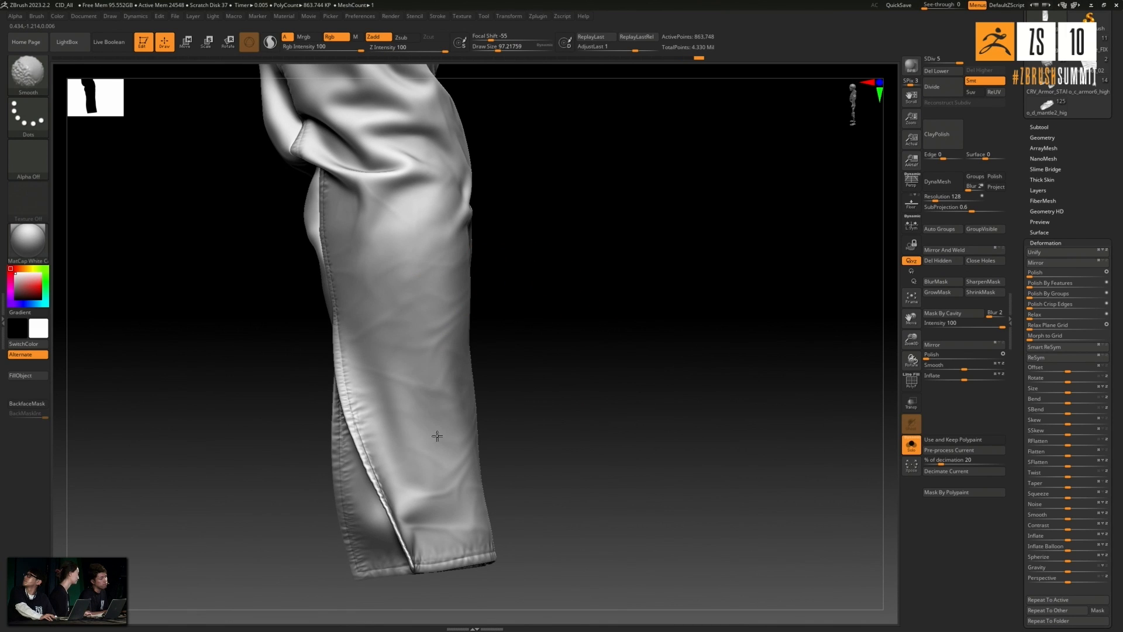
- Soften the remaining stamped wrinkles around the forearm, from below the elbow folds to the slit
left_click_drag(594, 369, 468, 268)
left_click_drag(418, 214, 410, 218, "shift")
mouse_move(576, 196)
left_mouse_down("alt")
mouse_move(602, 386)
mouse_move(497, 318)
left_mouse_up("alt")
left_click_drag(345, 272, 338, 309, "shift")
mouse_move(579, 370)
left_mouse_down()
mouse_move(489, 423)
mouse_move(579, 316)
mouse_move(445, 366)
left_mouse_up()
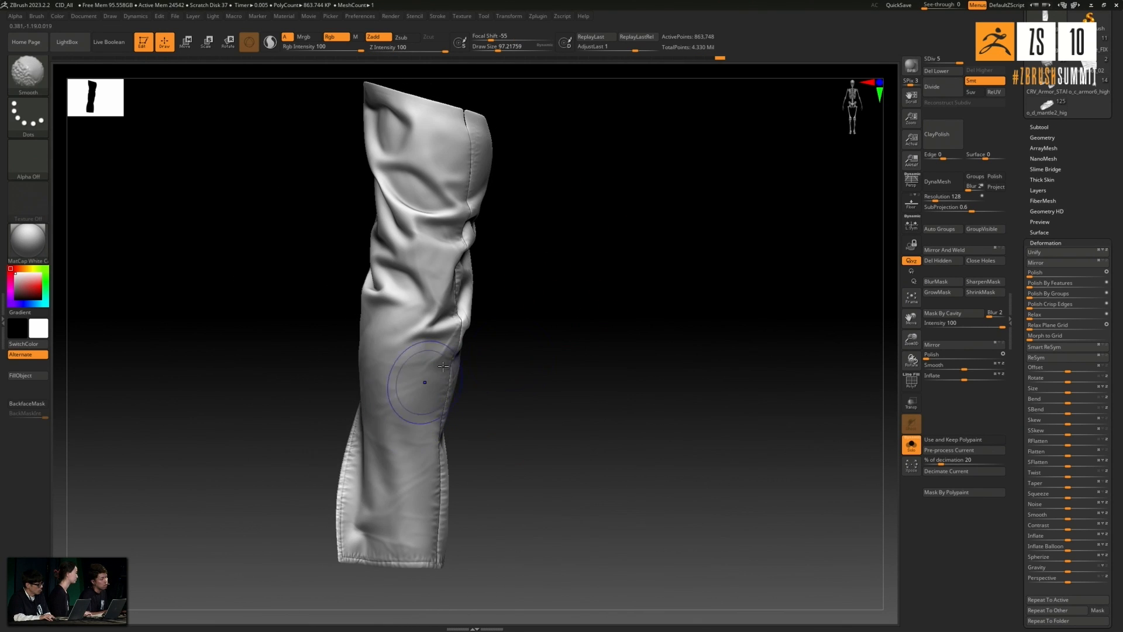
- Smooth the stamped wrinkles further on the lower sleeve between the elbow folds and the cuff
left_click_drag(534, 353, 547, 280, "alt")
left_click(422, 431, "shift")
mouse_move(589, 356)
left_mouse_down("alt")
mouse_move(592, 383)
mouse_move(602, 362)
left_mouse_up("alt")
mouse_move(424, 441)
left_mouse_down("shift")
mouse_move(413, 446)
mouse_move(438, 397)
left_mouse_up("shift")
mouse_move(632, 419)
left_mouse_down()
mouse_move(645, 430)
mouse_move(624, 401)
left_mouse_up()
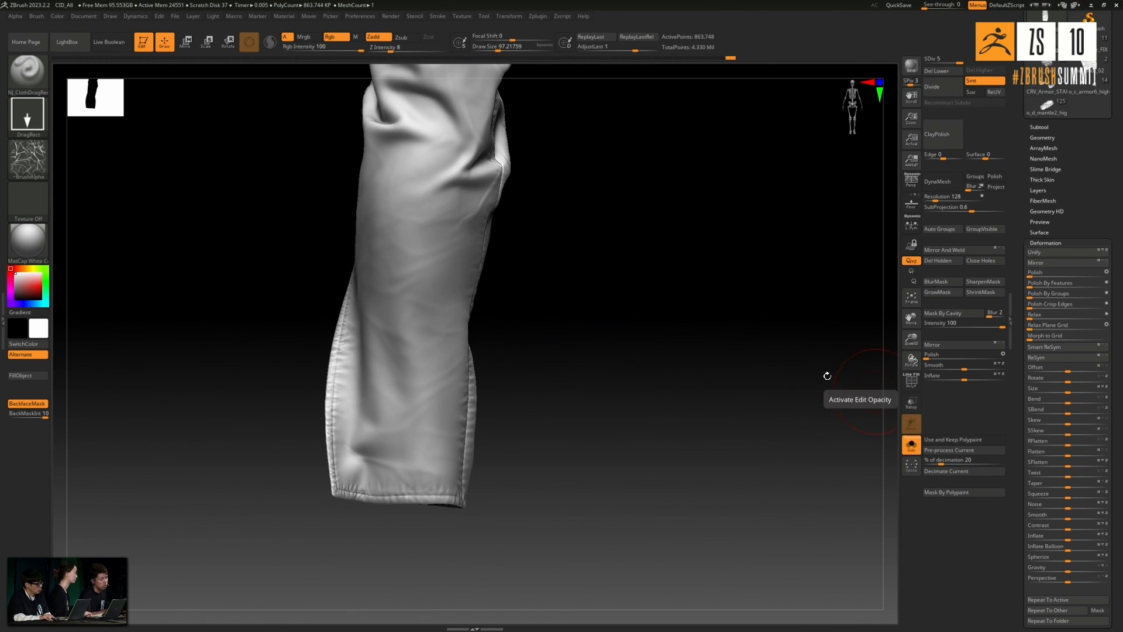
left_click_drag(626, 353, 644, 353)
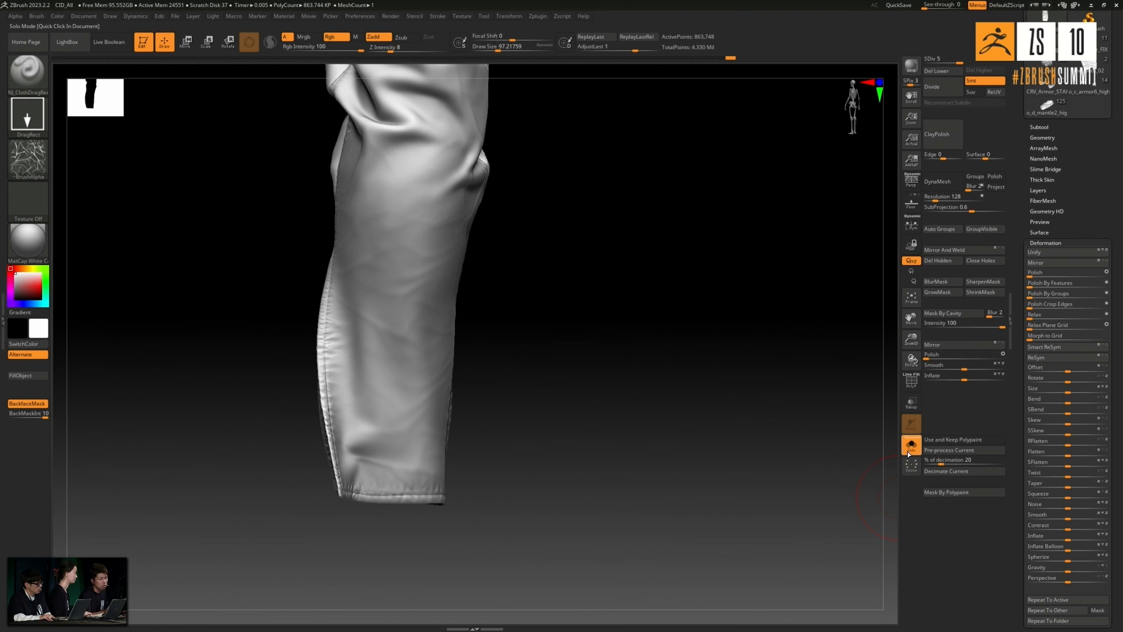
- Turn off Solo mode to show the other parts with the sleeve and switch to the NJ_ClothHole1 brush
left_click(909, 451)
left_click_drag(553, 455, 534, 451)
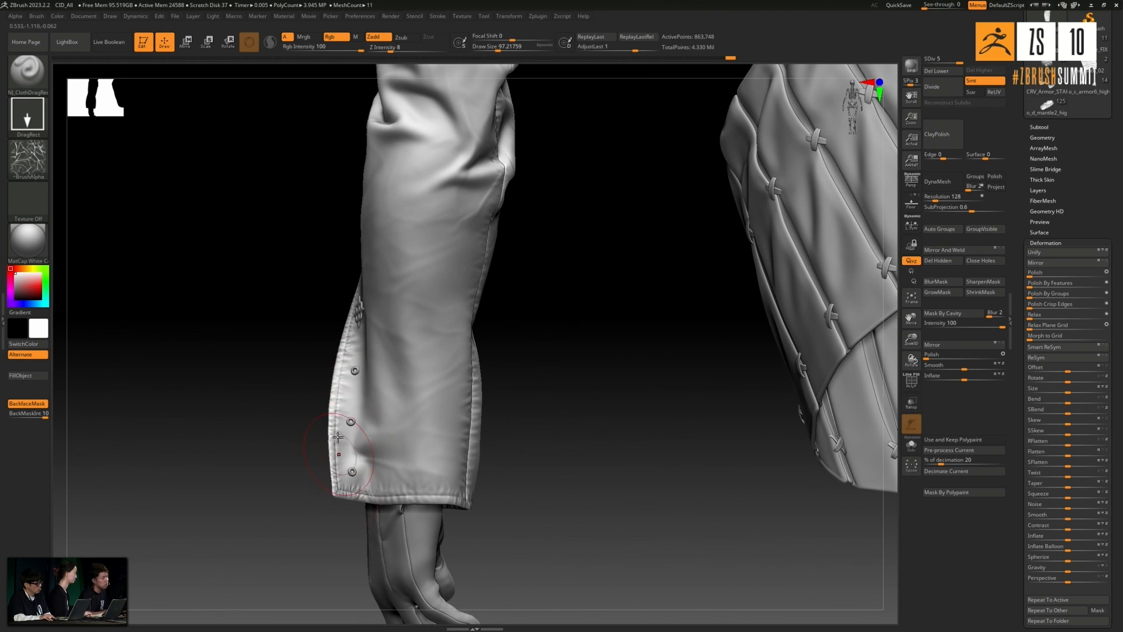
left_click(35, 79)
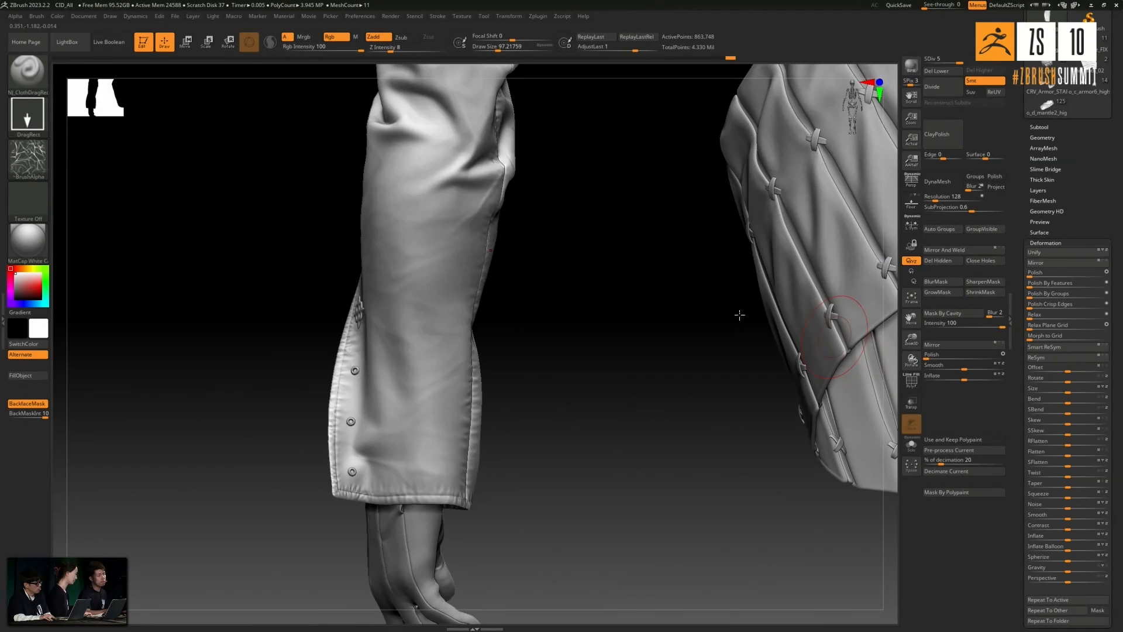
left_click(39, 82)
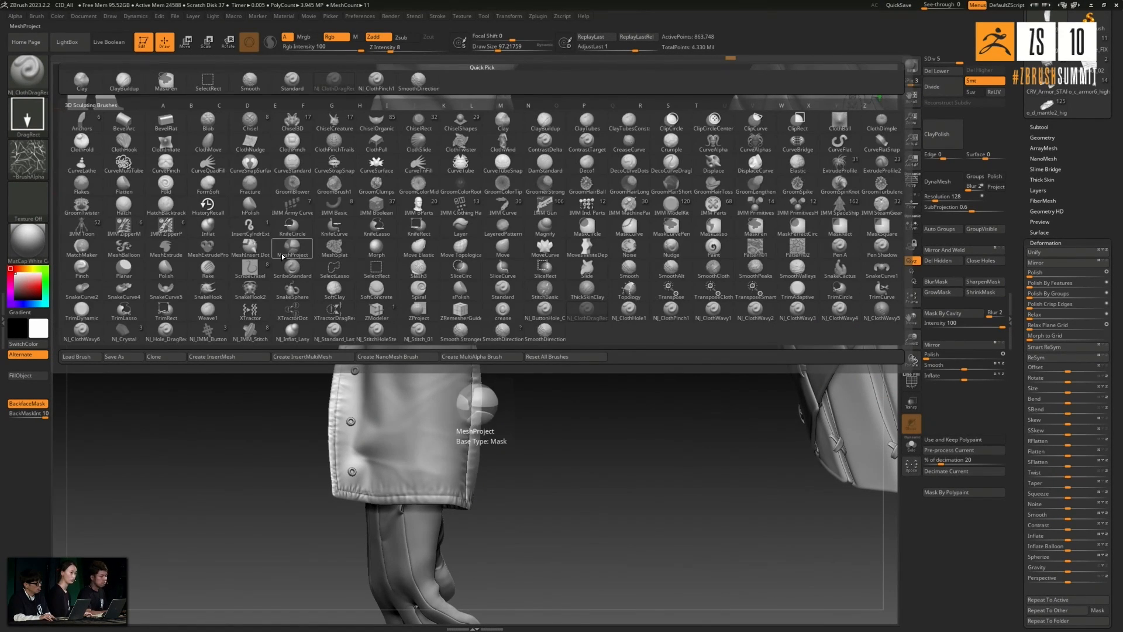
key("n")
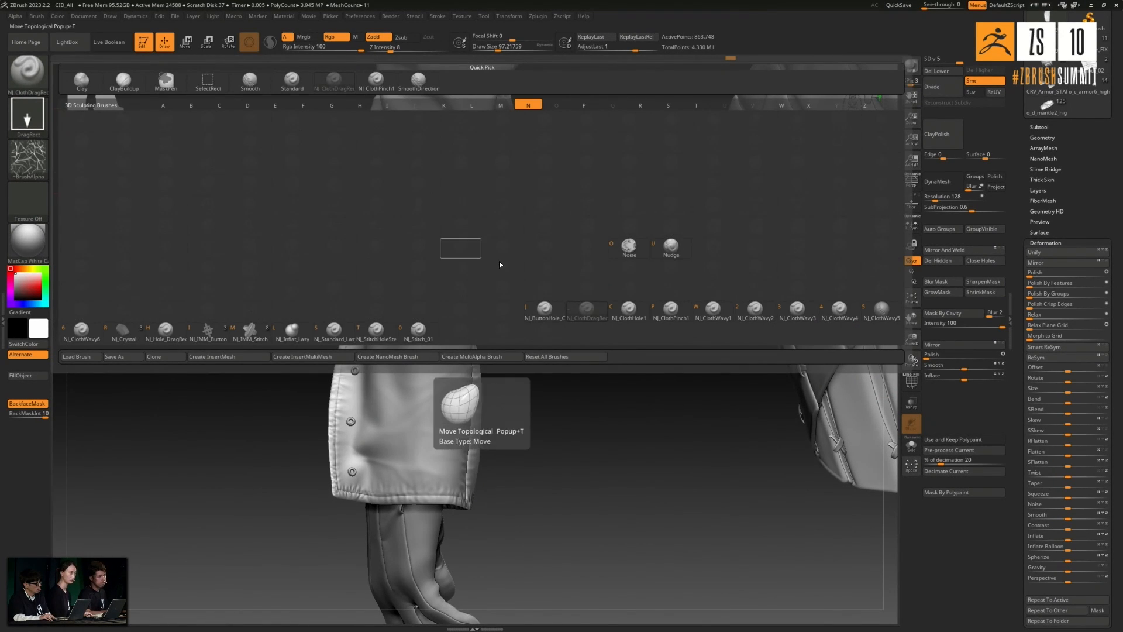
left_click(549, 314)
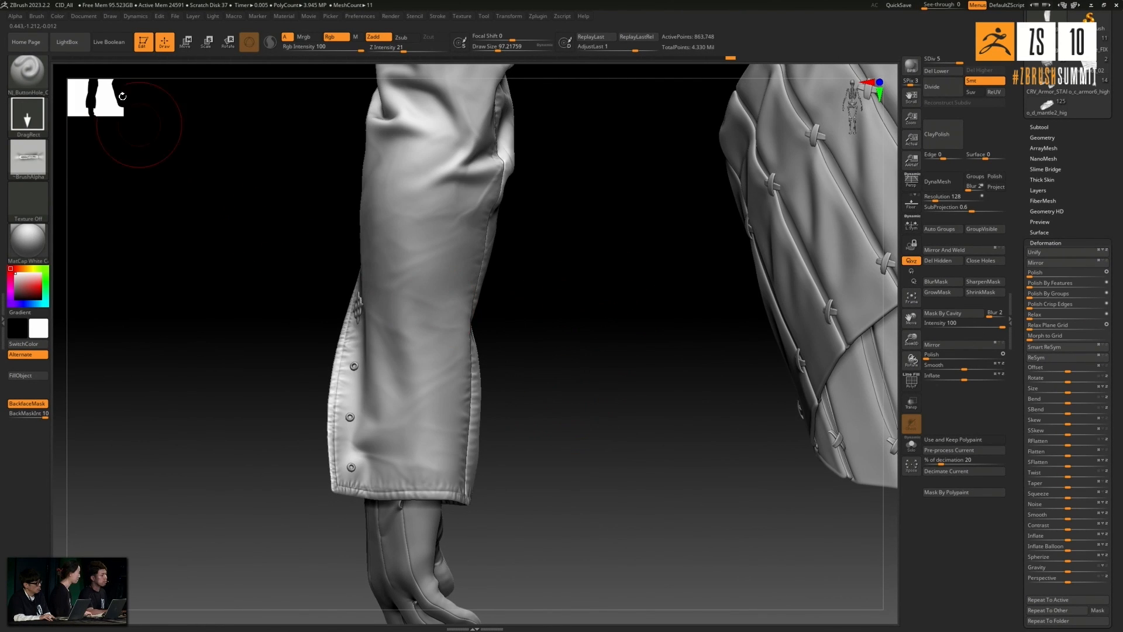
left_click(28, 70)
key("n")
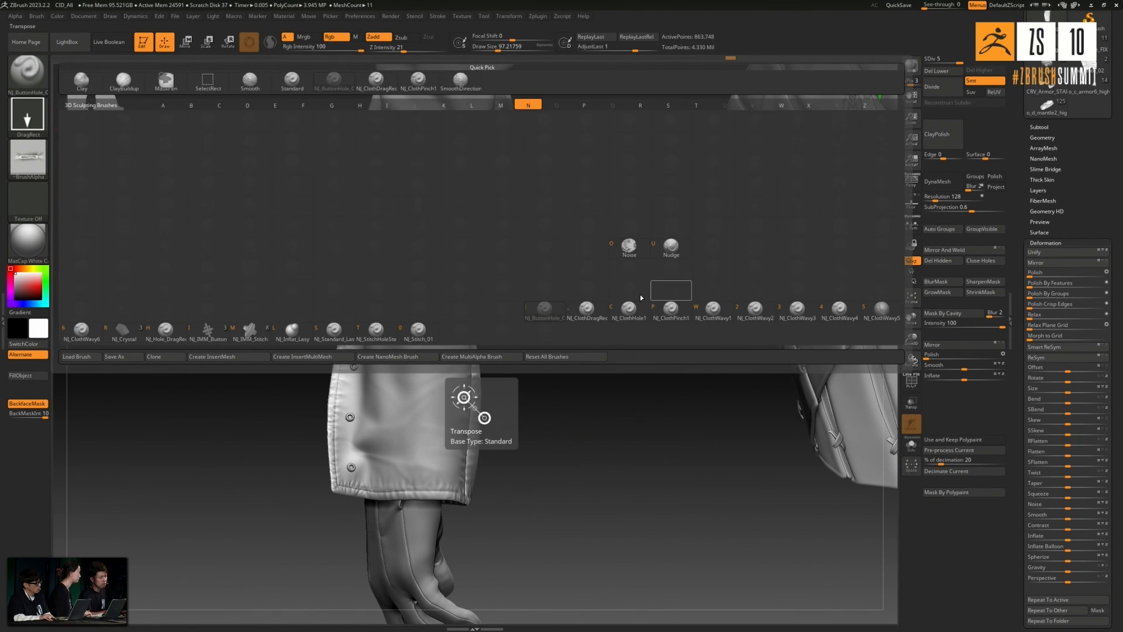
left_click(632, 311)
- Stamp radiating cloth puckers around the buttons on the three-button edge of the cuff slit
mouse_move(570, 348)
left_mouse_down()
mouse_move(572, 443)
mouse_move(644, 402)
mouse_move(551, 354)
left_mouse_up()
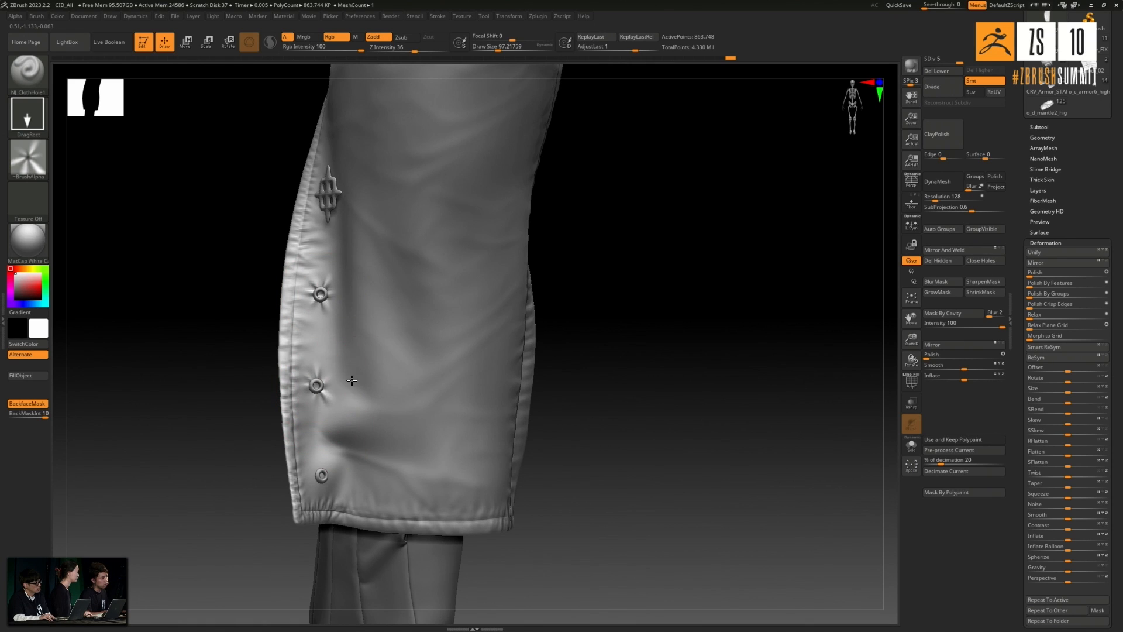
left_click_drag(569, 379, 527, 379)
left_click_drag(320, 475, 330, 480)
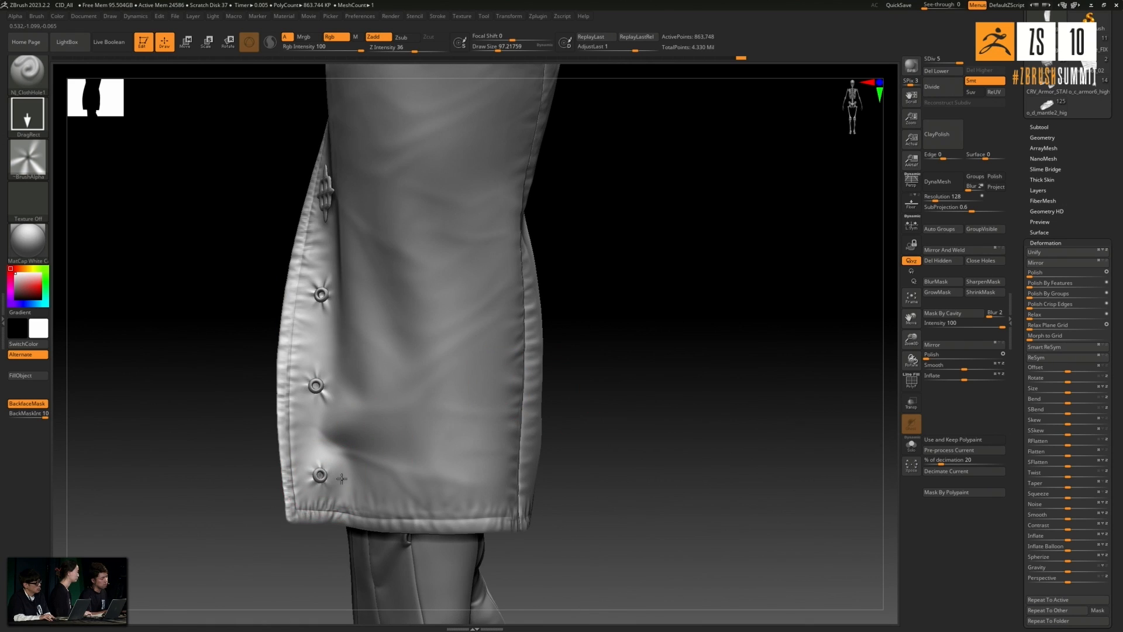
- Stamp radiating cloth puckers around the buttons on the four-button edge of the cuff slit
left_click_drag(662, 300, 328, 369)
left_click(317, 378)
left_click_drag(327, 461, 339, 470)
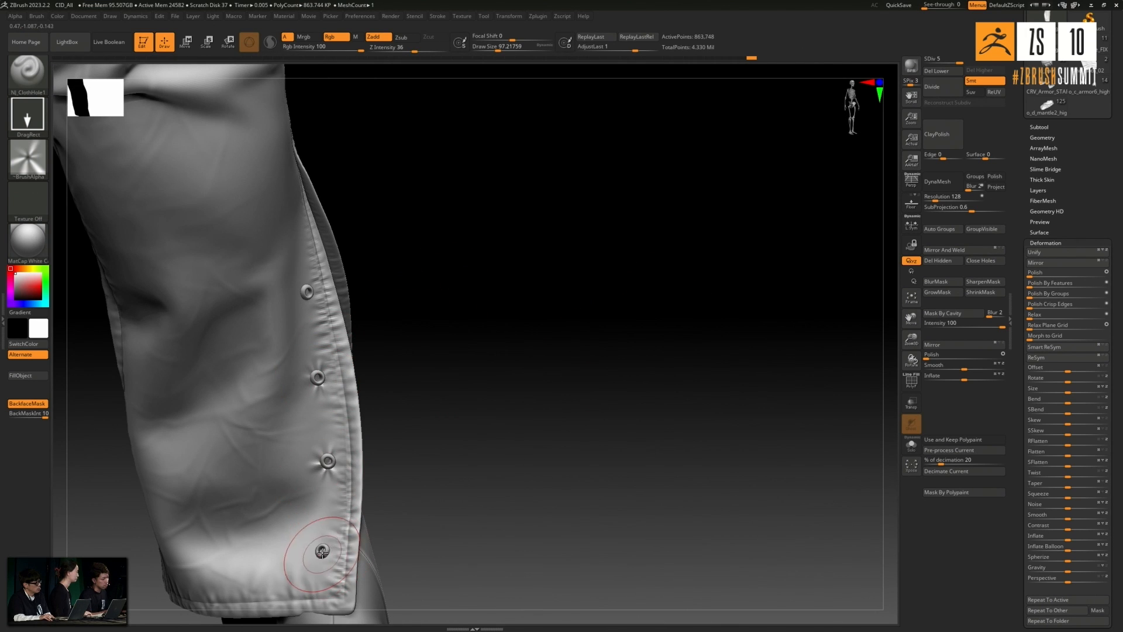
left_click_drag(342, 565, 348, 566)
left_click_drag(426, 280, 331, 290)
left_click_drag(476, 331, 465, 498)
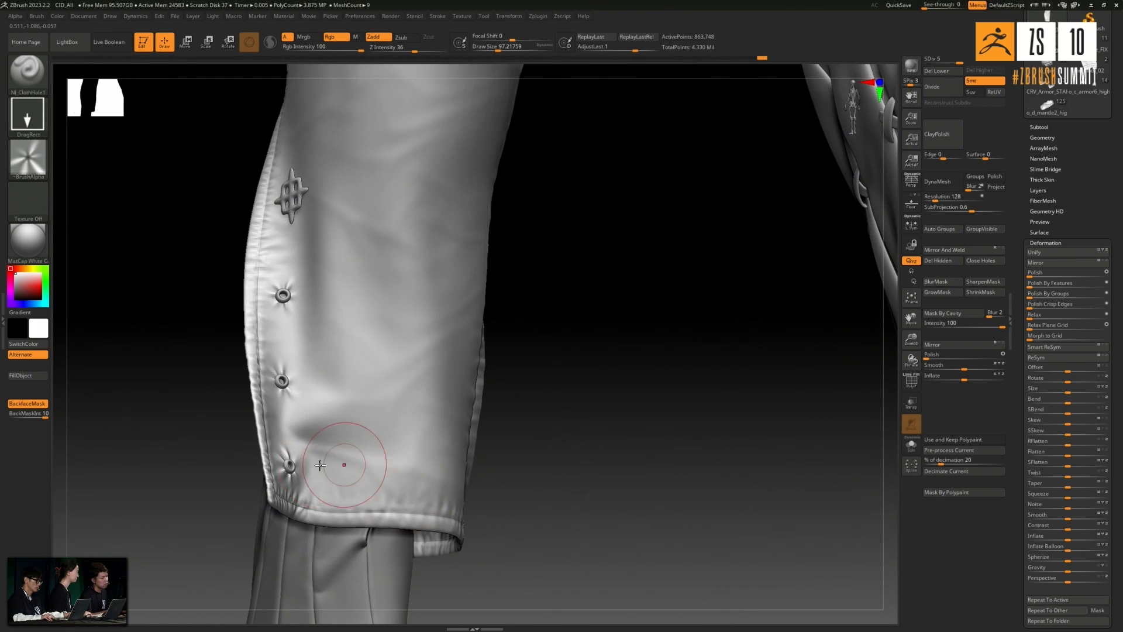
mouse_move(162, 456)
left_mouse_down()
mouse_move(517, 306)
mouse_move(417, 314)
left_mouse_up()
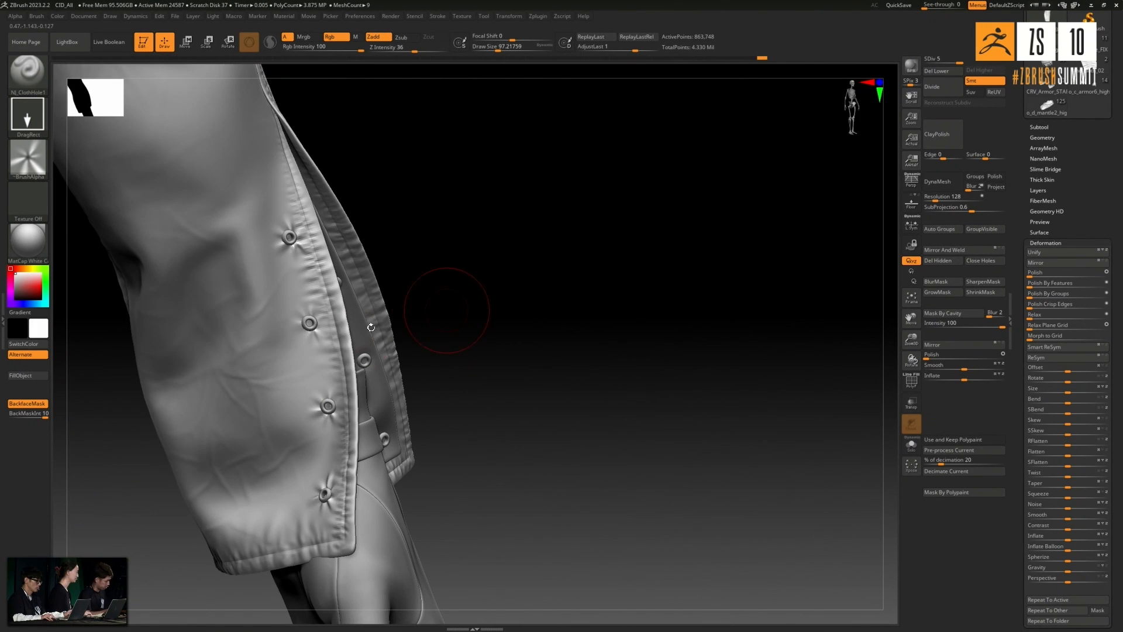
- Switch to the Standard brush and reduce its draw size to about 45
key("]")
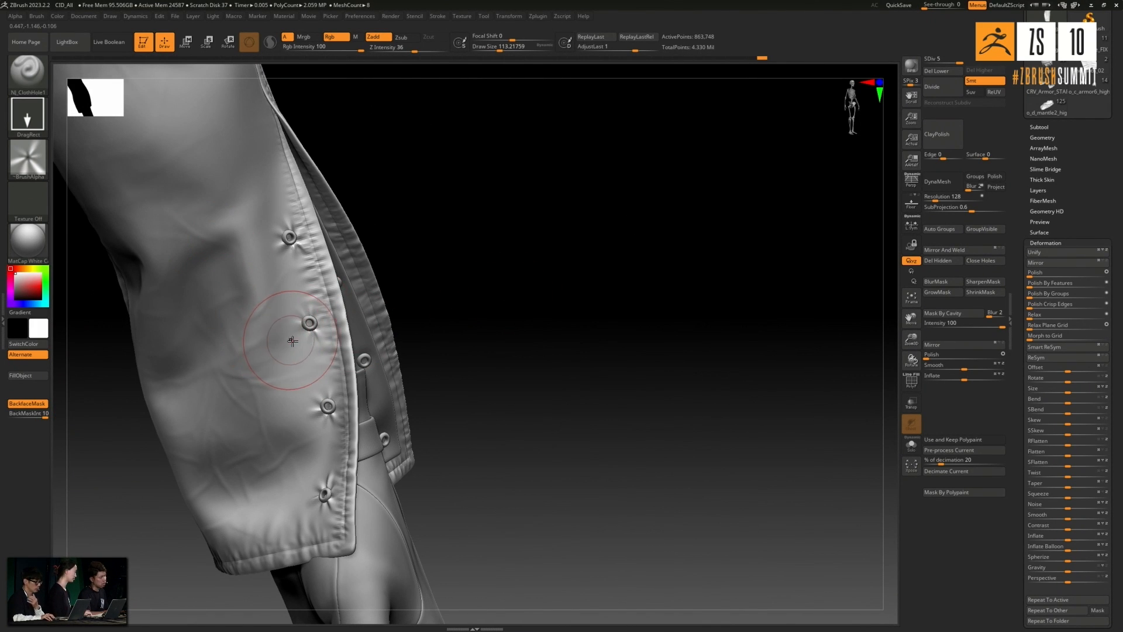
key("]")
left_click(28, 73)
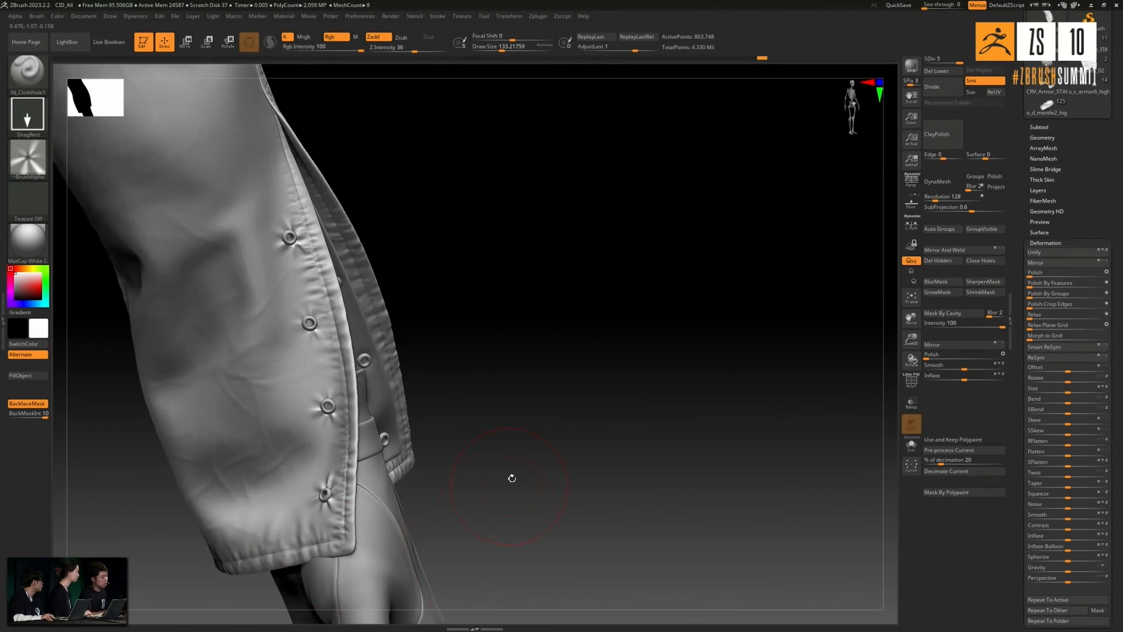
left_click_drag(511, 477, 403, 465)
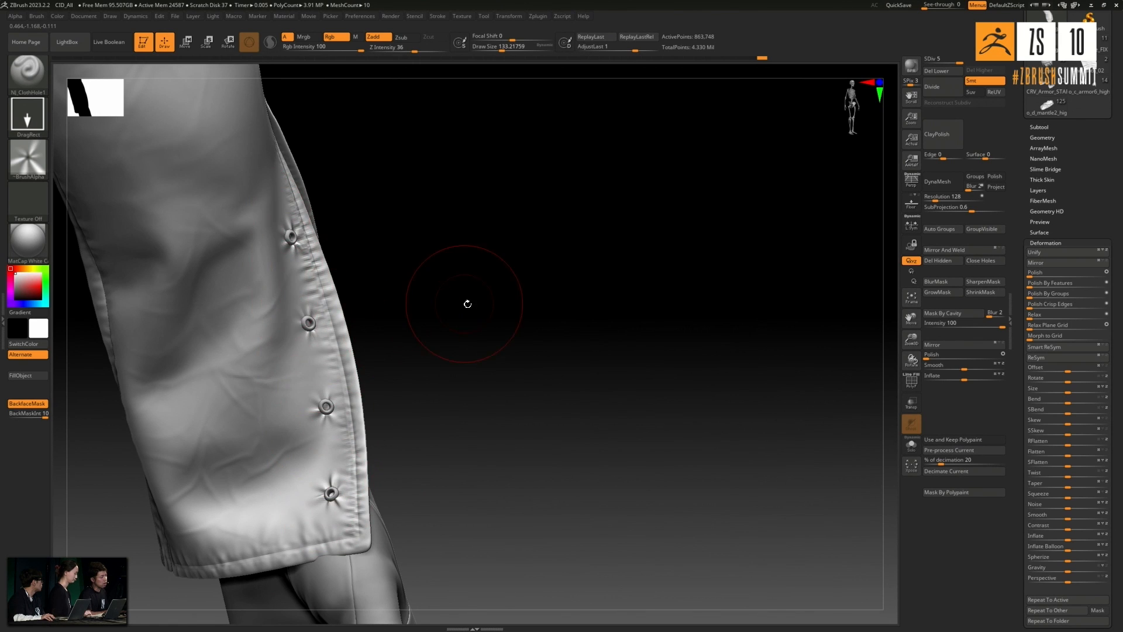
left_click_drag(465, 302, 380, 275)
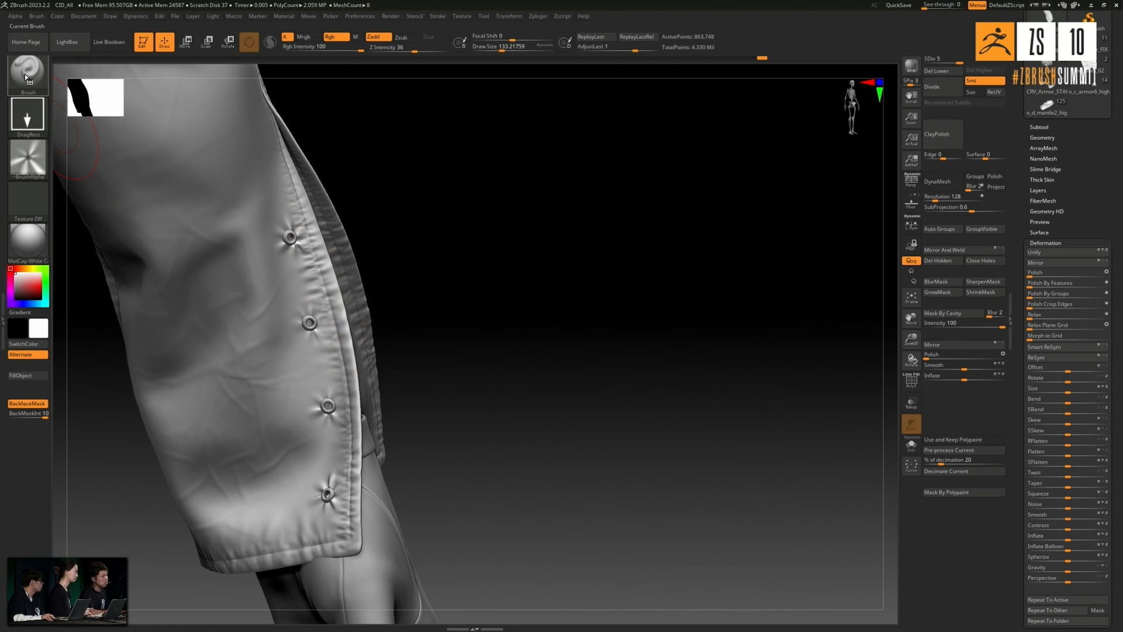
left_click(24, 75)
left_click(292, 79)
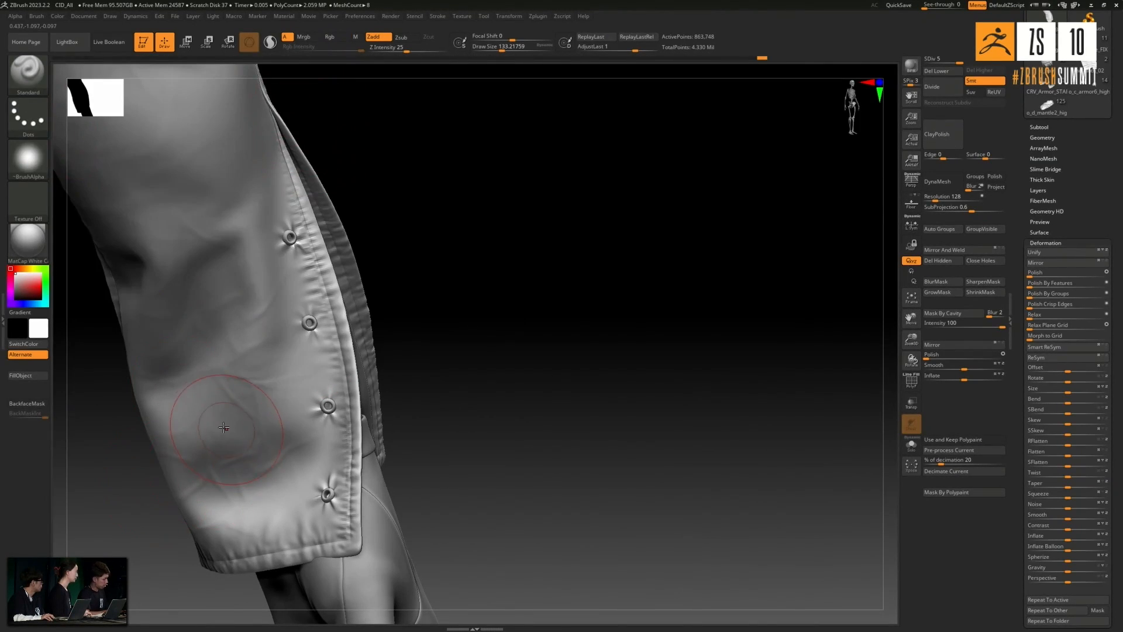
key("[")
key("[")
key("[")
key("[")
key("[")
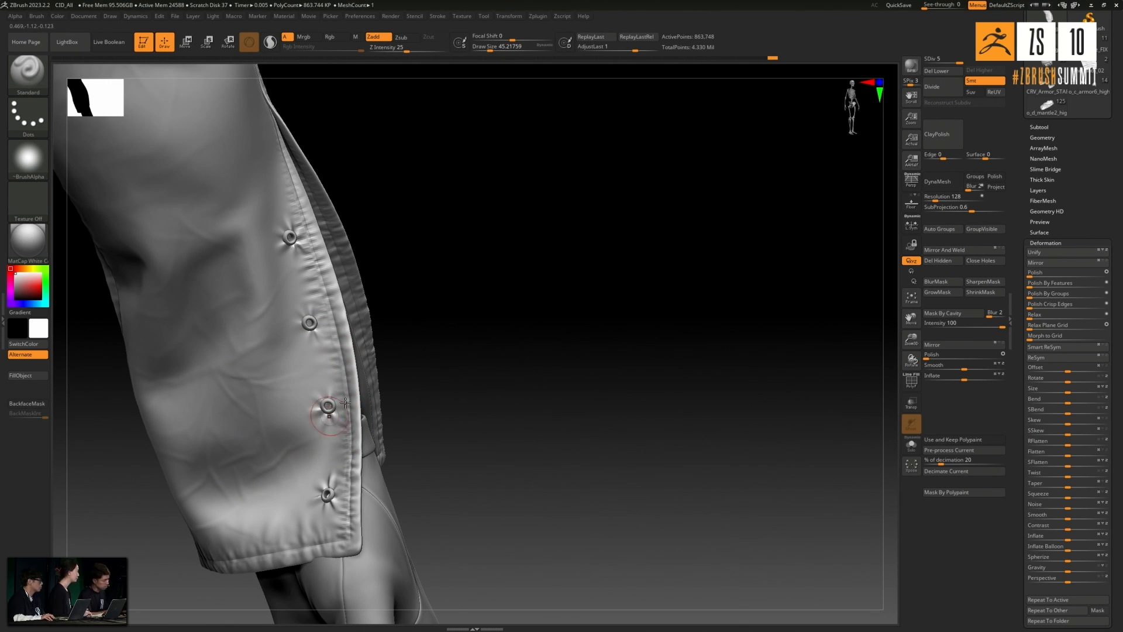
- Sculpt and soften small pull creases between the upper buttons on the four-button slit edge
key("shift")
left_click_drag(308, 394, 305, 331, "shift")
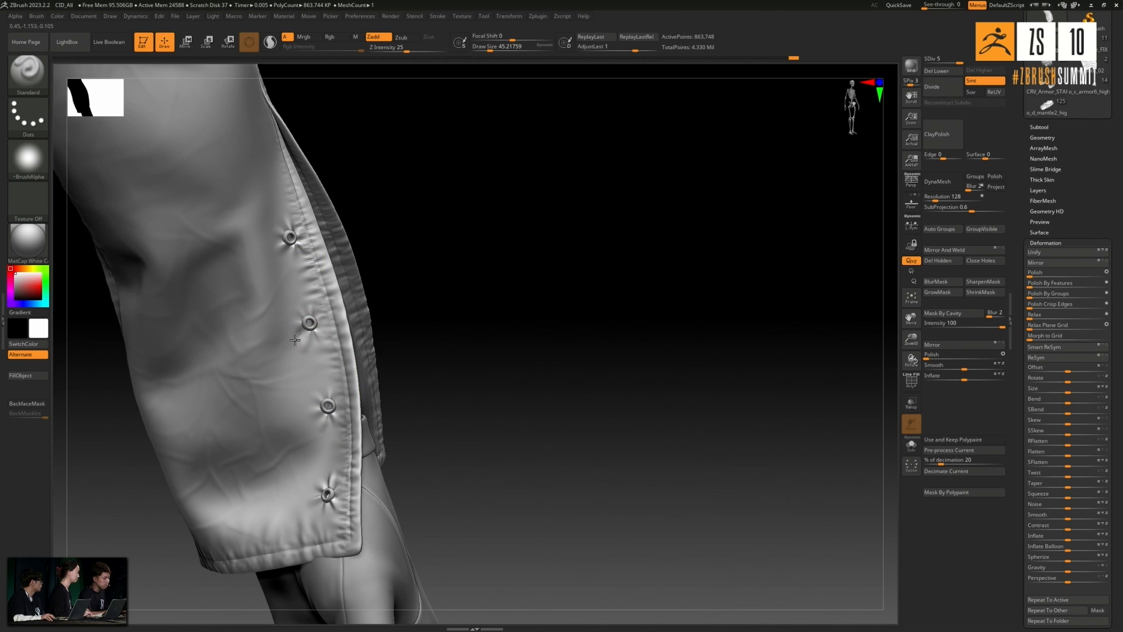
key("shift")
left_click_drag(290, 342, 287, 249, "shift")
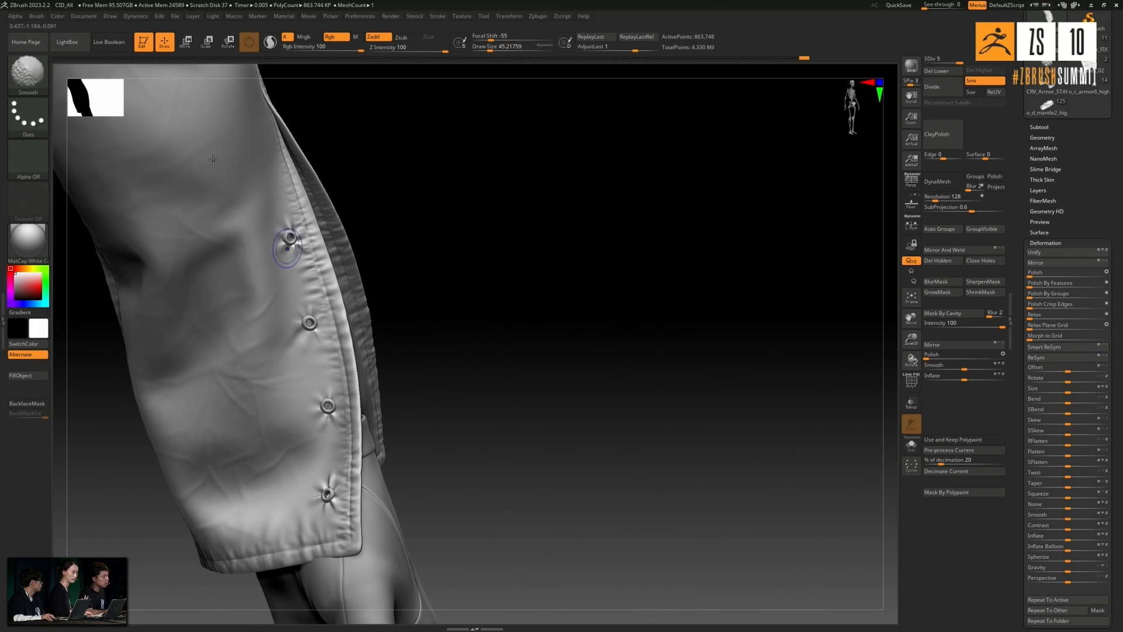
key("shift")
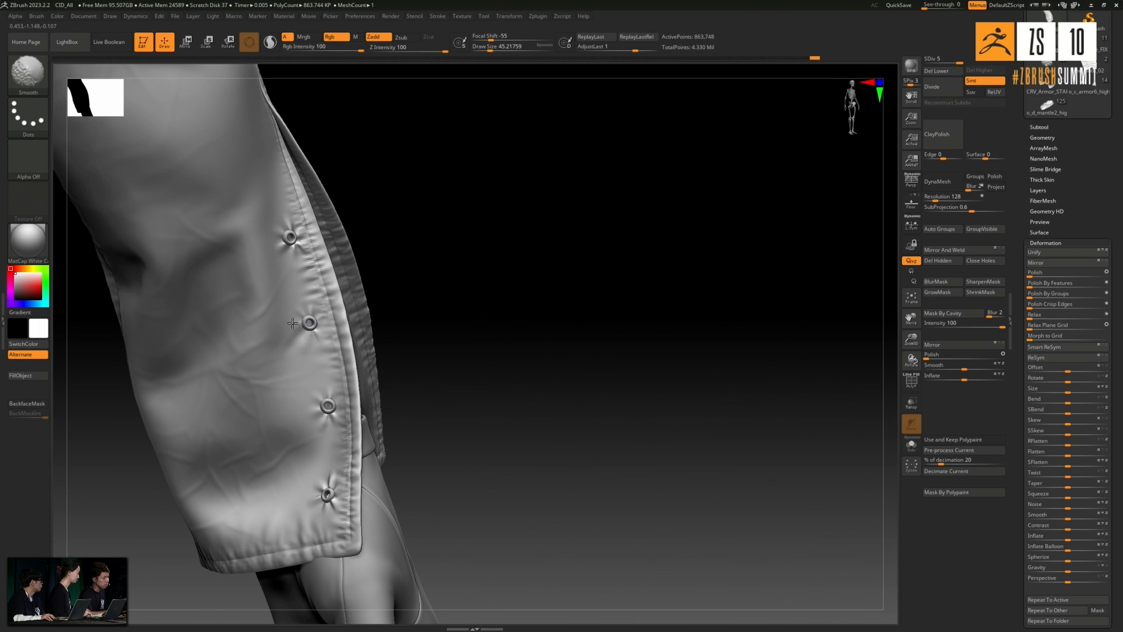
left_click_drag(313, 340, 285, 215, "shift")
left_click_drag(427, 198, 349, 223)
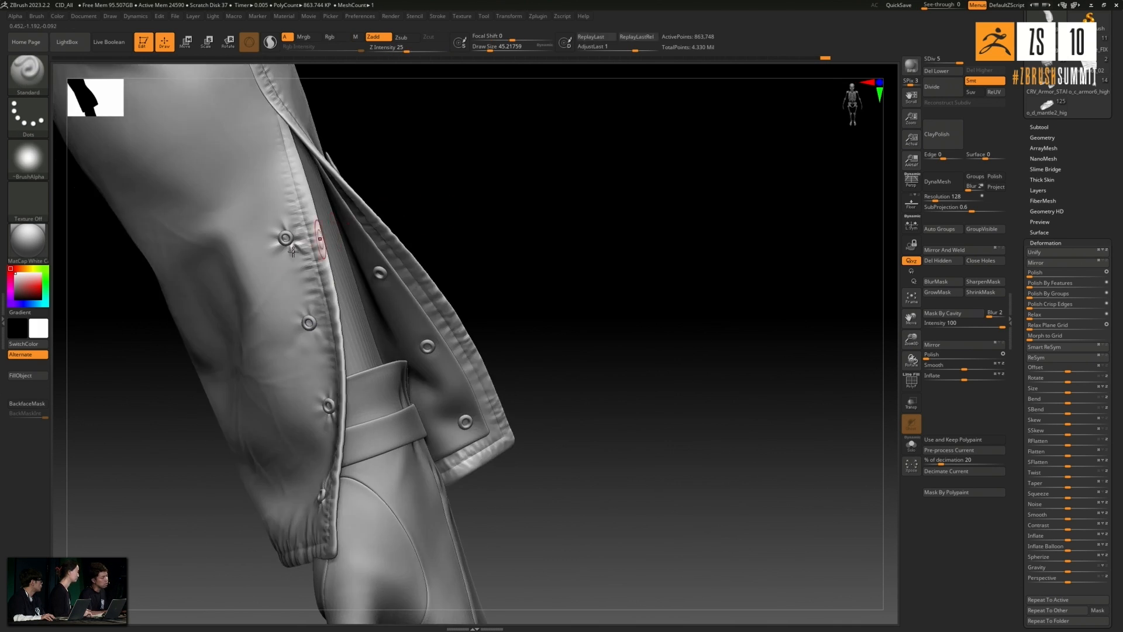
key("shift")
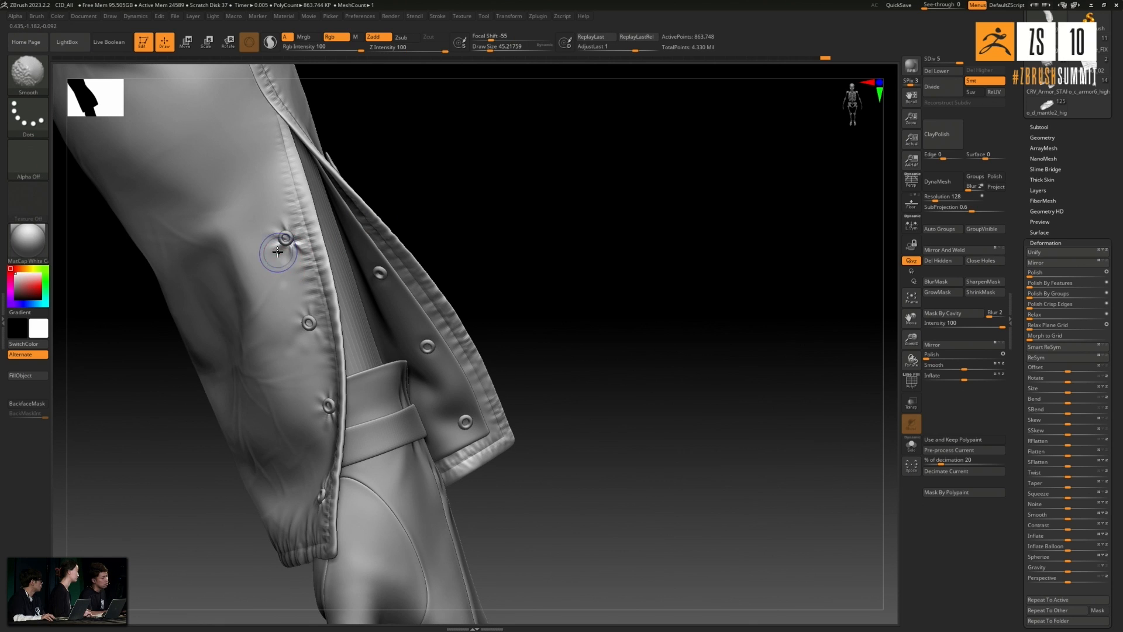
left_click_drag(295, 269, 300, 298, "shift")
left_click_drag(511, 275, 576, 277)
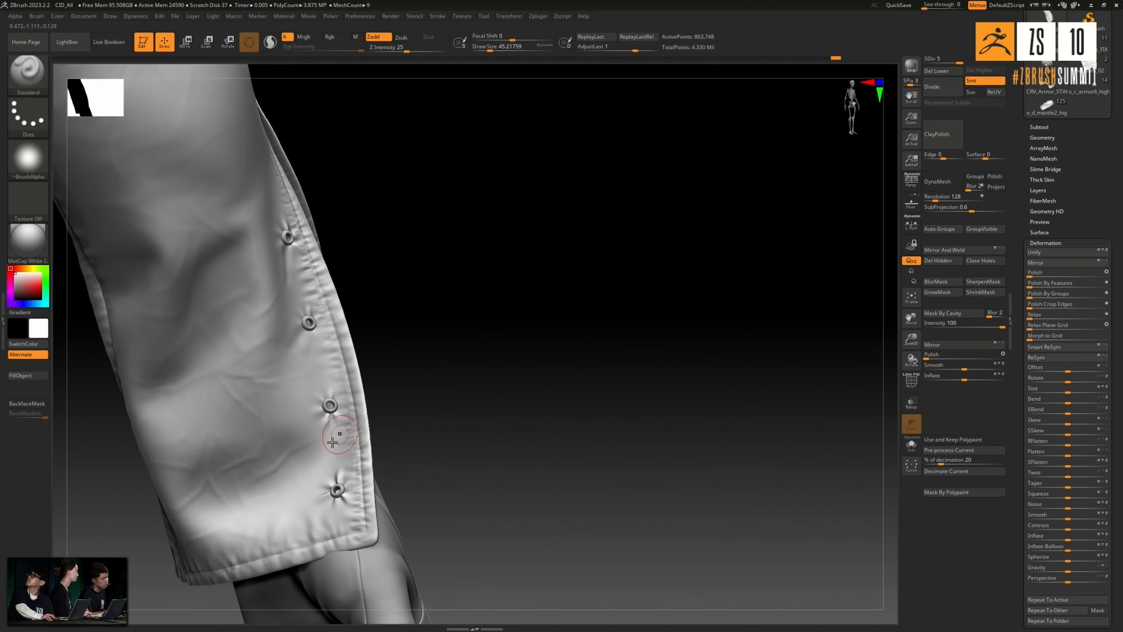
- Sculpt and soften the pull creases between the two lowest buttons on the four-button slit edge
key("shift")
left_click_drag(334, 446, 331, 474, "shift")
left_click_drag(439, 381, 420, 422)
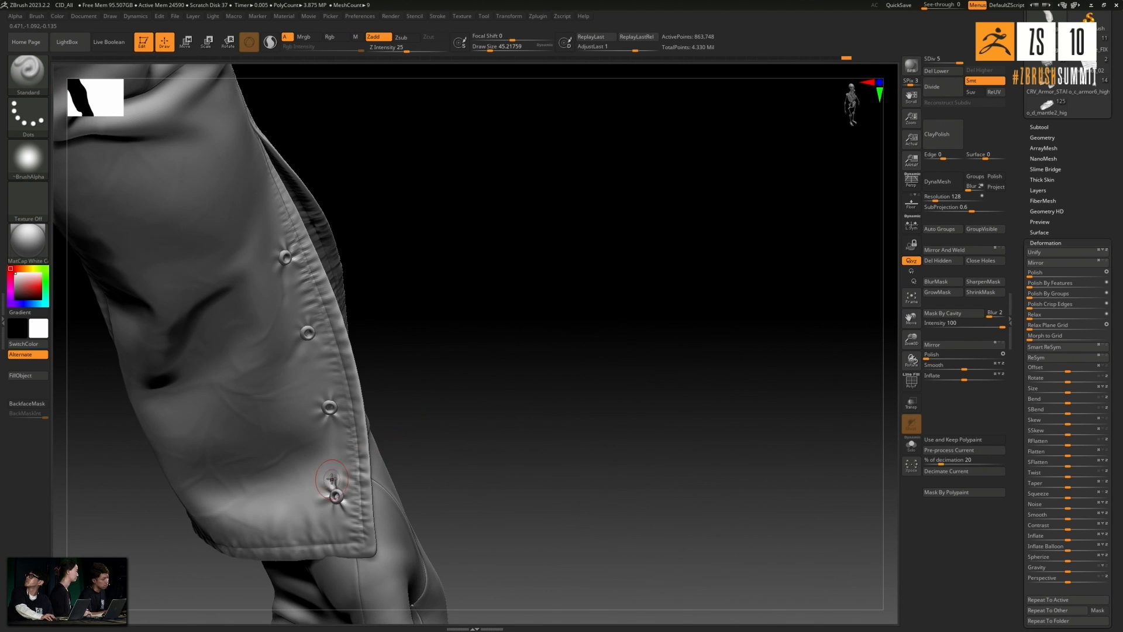
key("shift")
left_click_drag(327, 482, 322, 486, "shift")
left_click_drag(322, 486, 322, 480, "shift")
- Shape and smooth fine creases between the top and middle buttons on the three-button slit edge
mouse_move(527, 393)
left_mouse_down()
mouse_move(425, 437)
mouse_move(522, 368)
left_mouse_up()
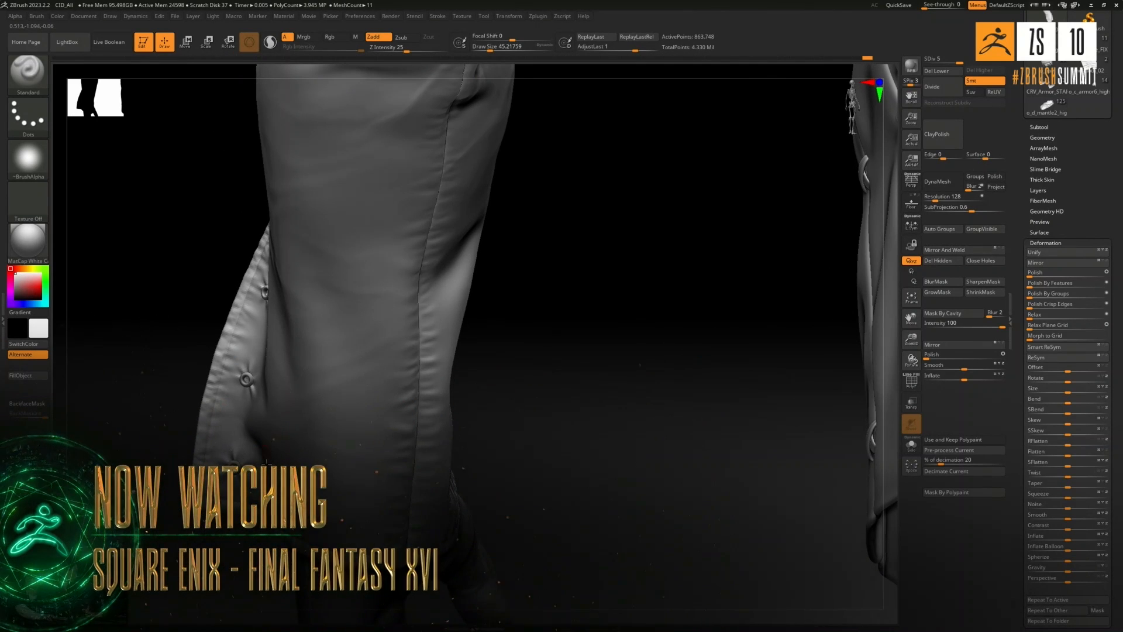
key("shift")
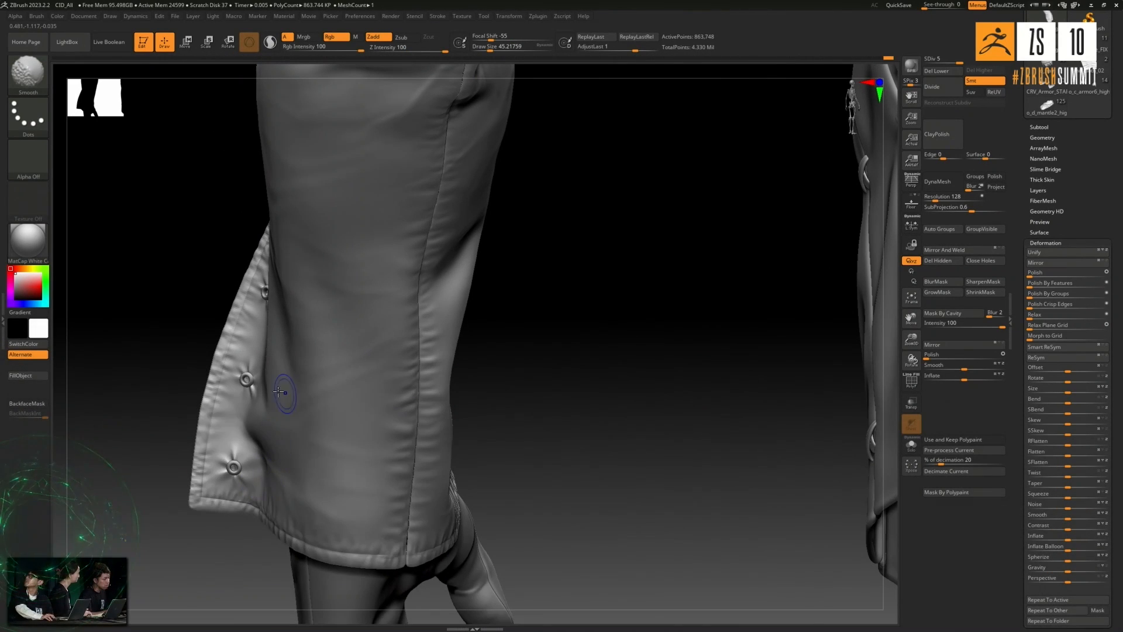
left_click_drag(145, 352, 200, 344)
key("shift")
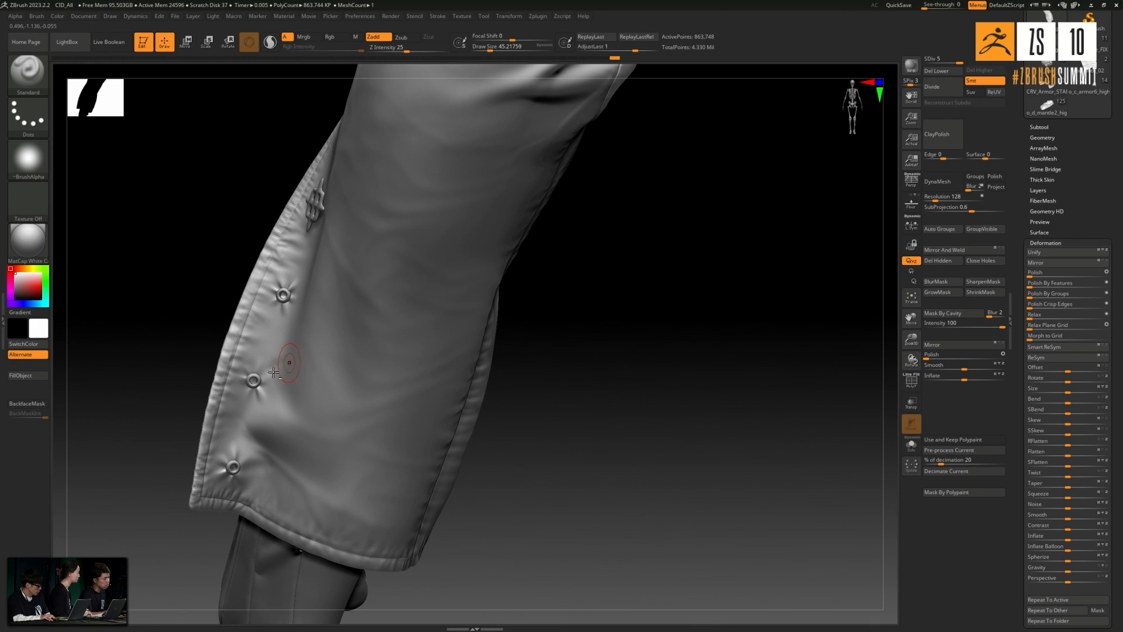
key("shift")
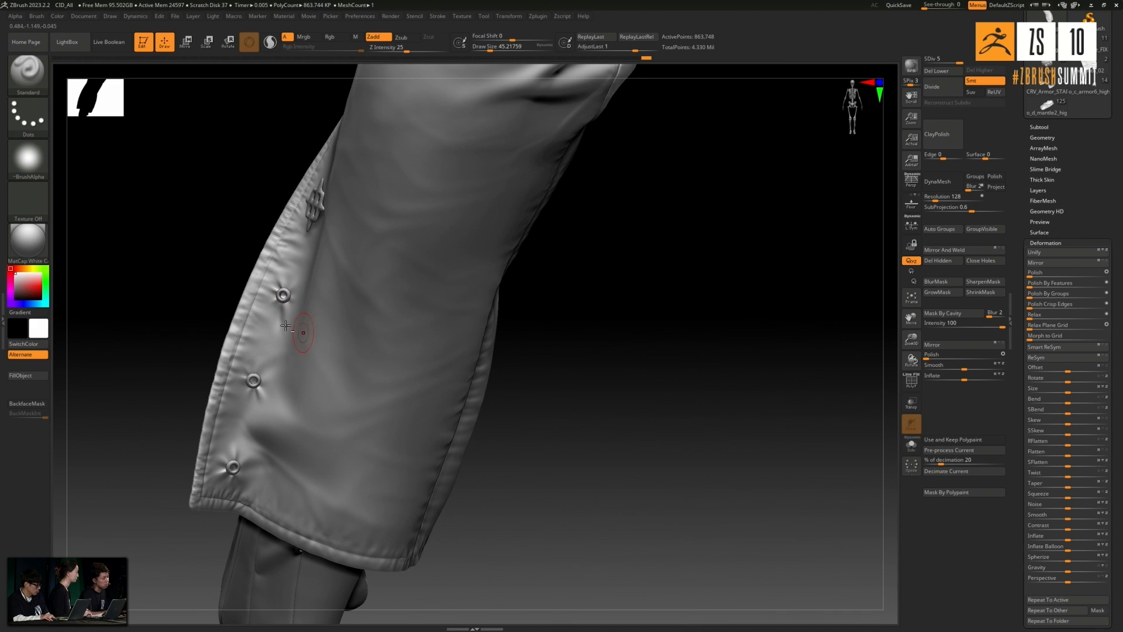
key("shift")
left_click_drag(201, 258, 227, 248)
- Soften the puckers by the middle button and add a small crease beside the lowest button on the three-button slit edge
left_click_drag(478, 362, 536, 339)
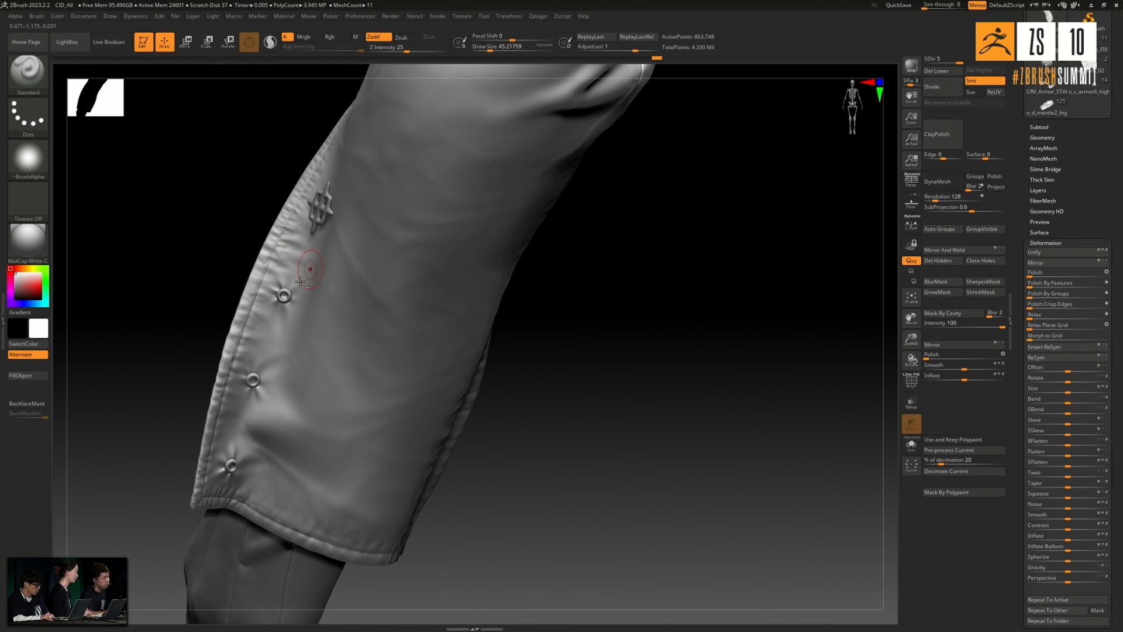
left_click_drag(184, 419, 263, 372)
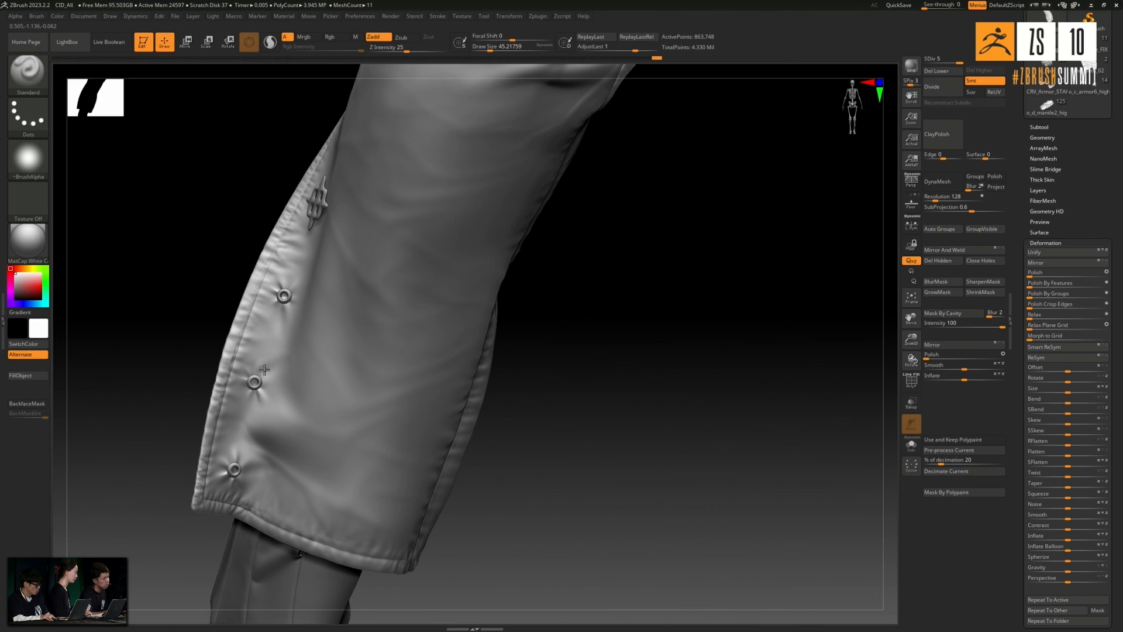
key("shift")
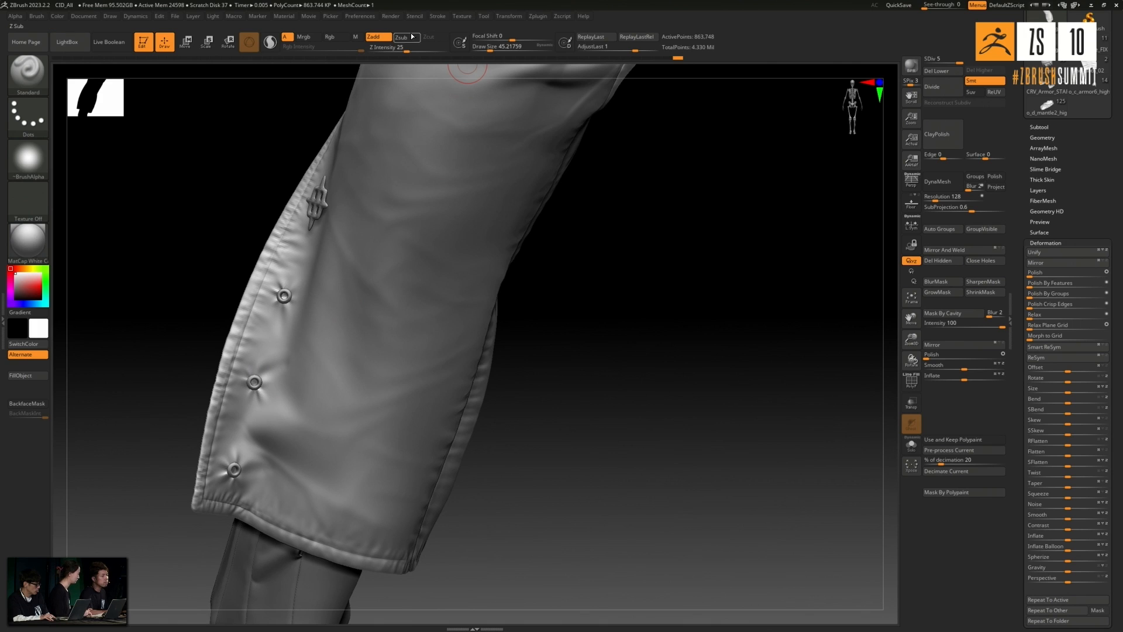
left_click_drag(166, 436, 238, 470)
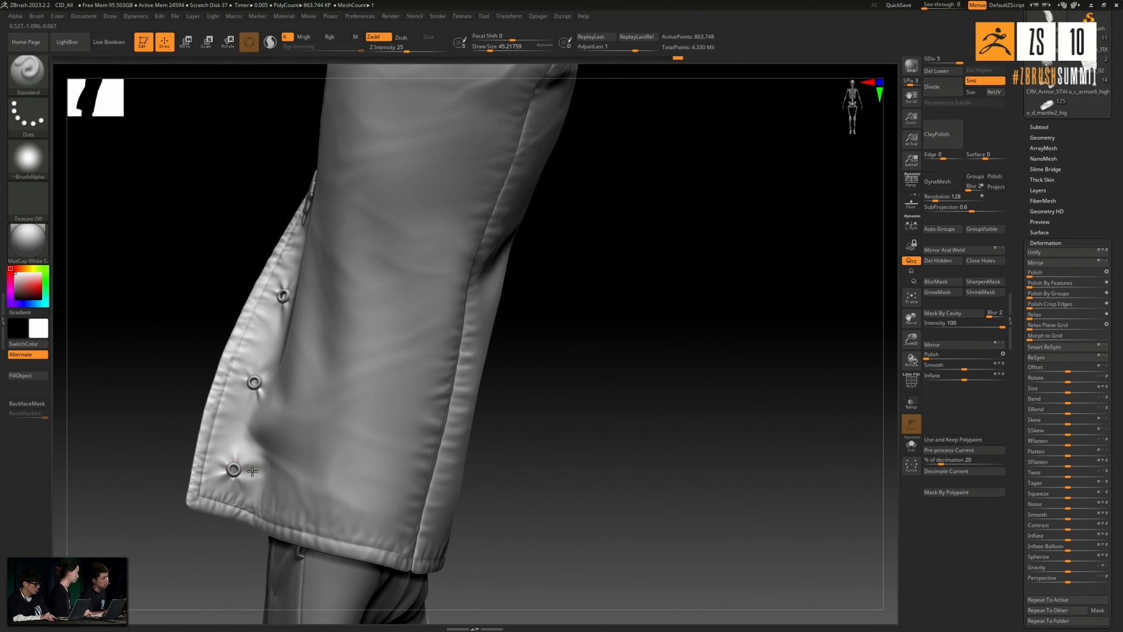
left_click_drag(246, 470, 261, 473, "shift")
mouse_move(135, 315)
left_mouse_down("alt")
mouse_move(153, 333)
mouse_move(138, 376)
mouse_move(133, 306)
mouse_move(158, 345)
mouse_move(457, 319)
mouse_move(532, 359)
mouse_move(414, 379)
mouse_move(448, 364)
mouse_move(459, 401)
mouse_move(441, 426)
mouse_move(454, 343)
left_mouse_up("alt")
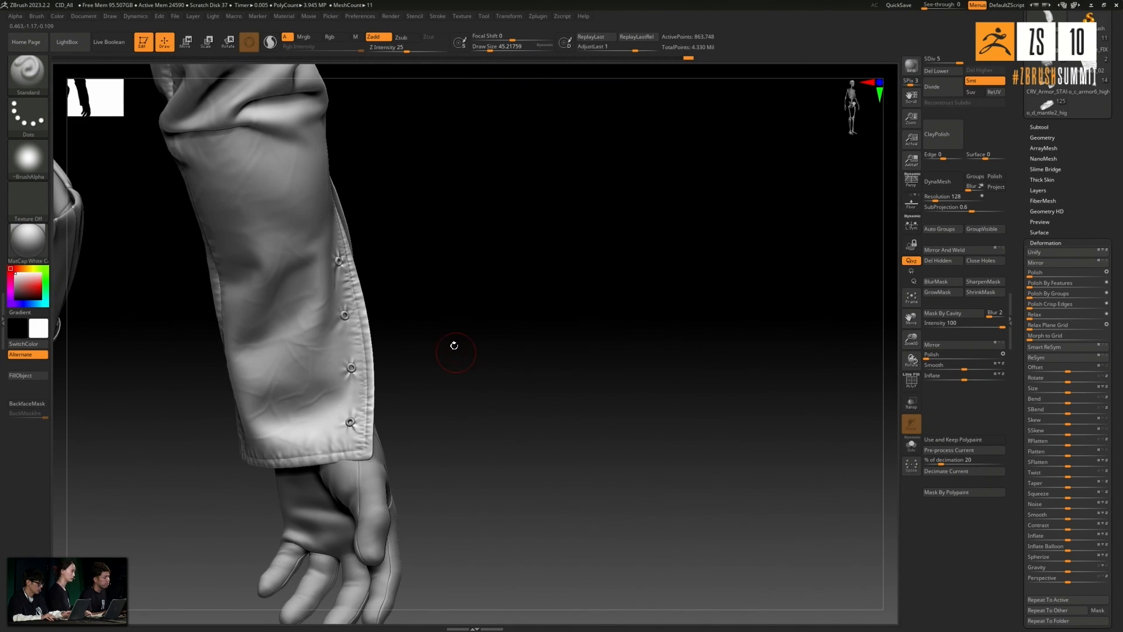
- Select the glove subtool below the sleeve and isolate it with Solo
key("shift")
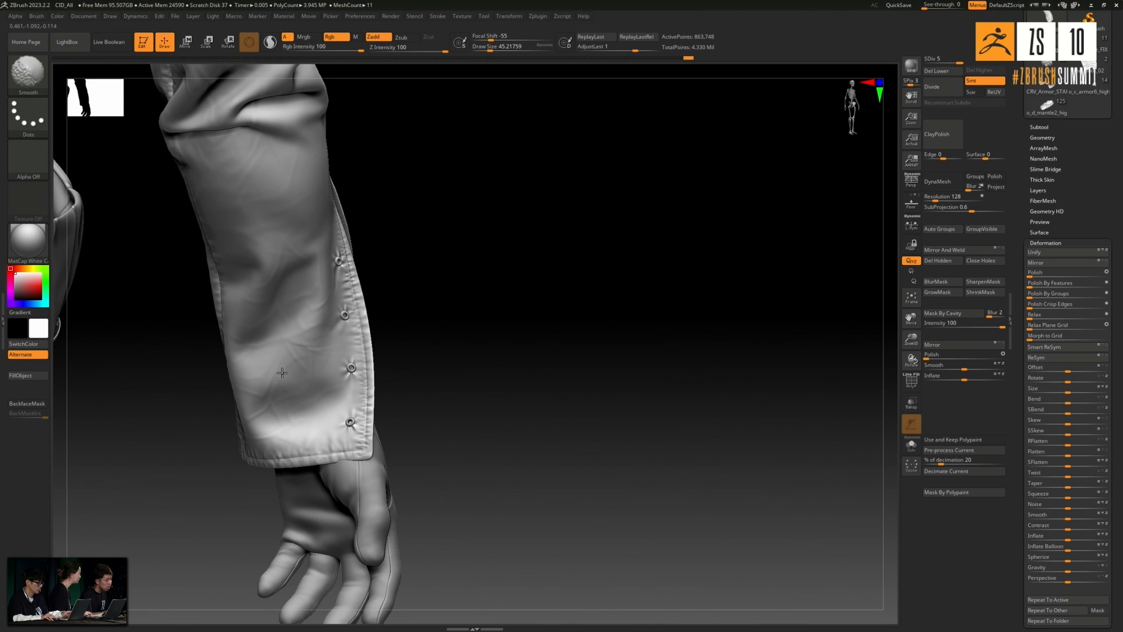
mouse_move(384, 326)
left_mouse_down()
mouse_move(493, 349)
mouse_move(421, 351)
left_mouse_up()
left_click_drag(502, 351, 504, 342)
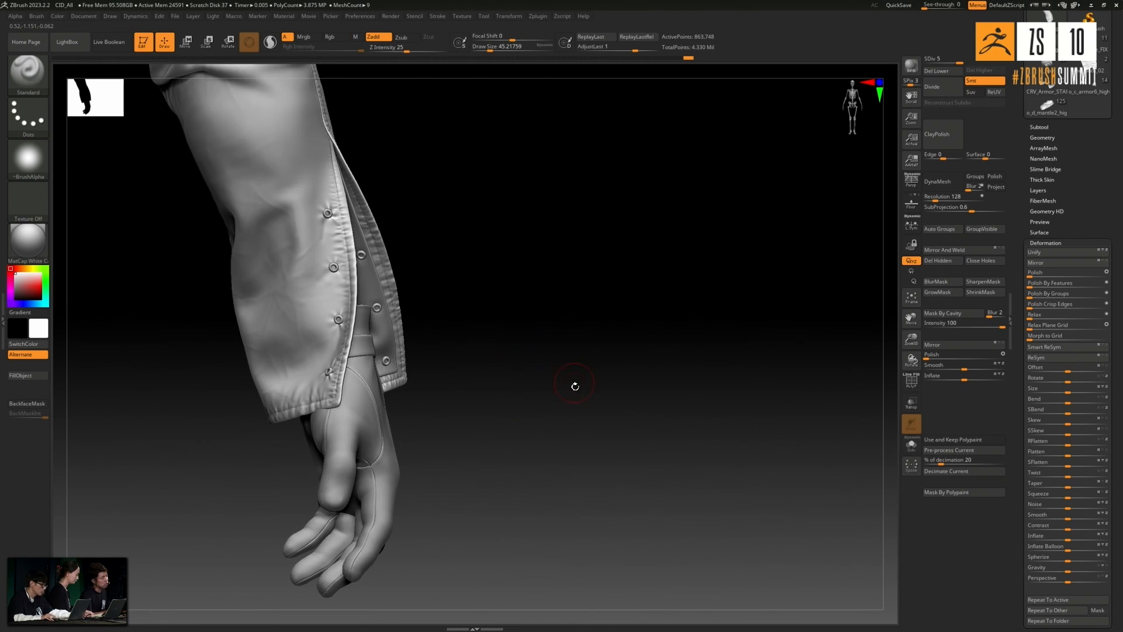
left_click_drag(572, 381, 549, 409)
left_click(431, 453, "alt")
left_click_drag(561, 421, 602, 415)
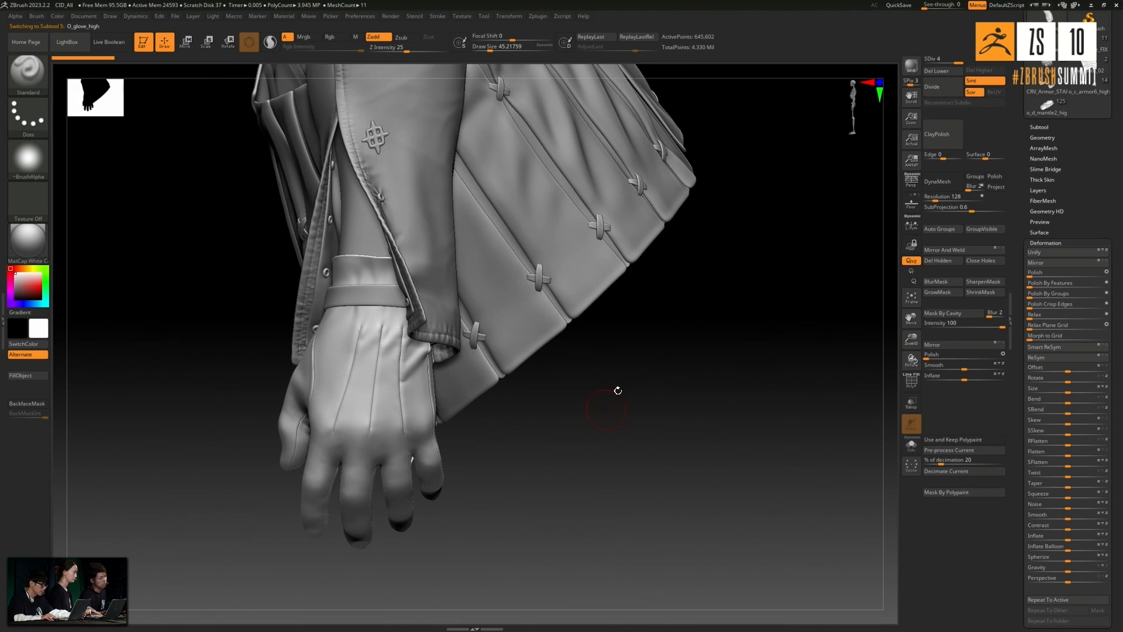
left_click(910, 446)
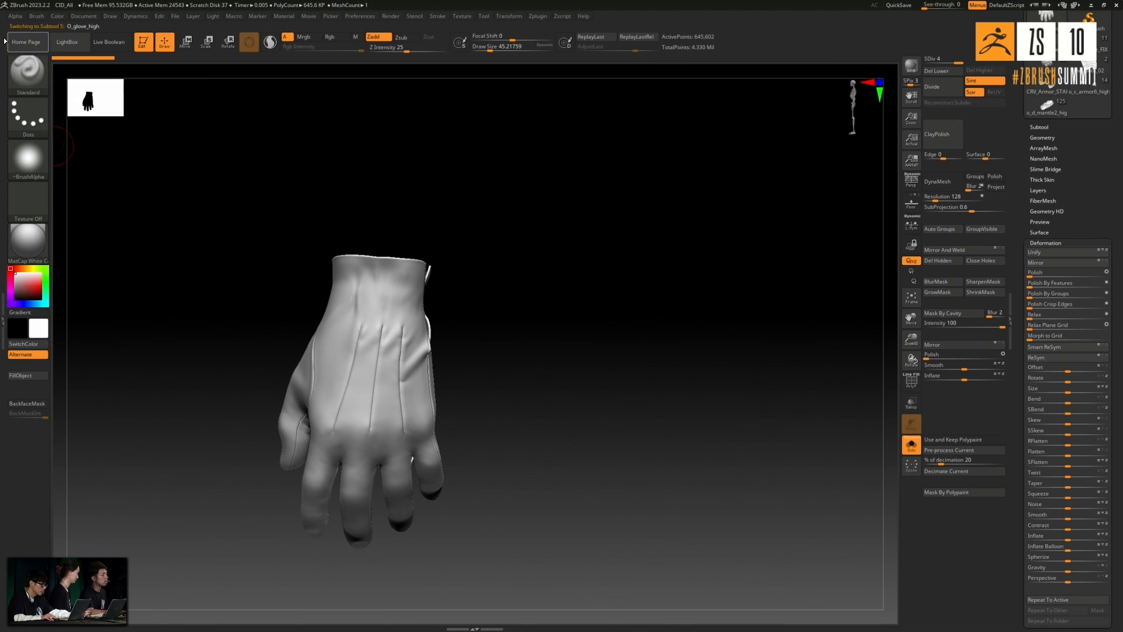
- Choose the NJ_ClothPinch1 brush for the glove and enlarge its draw size to about 77
left_click(32, 77)
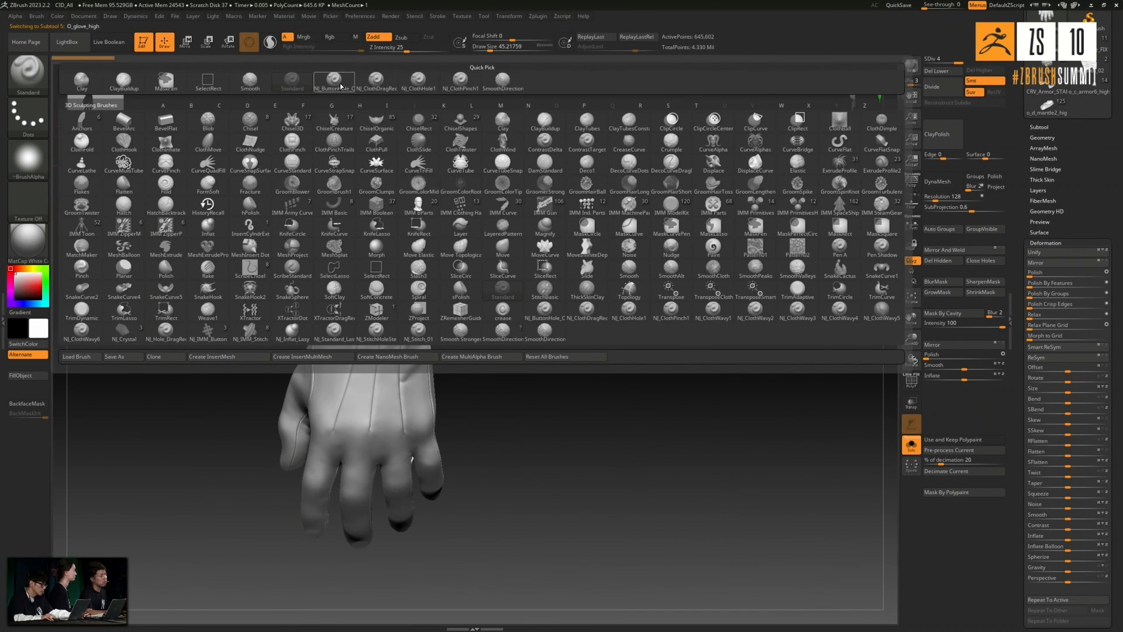
left_click(419, 82)
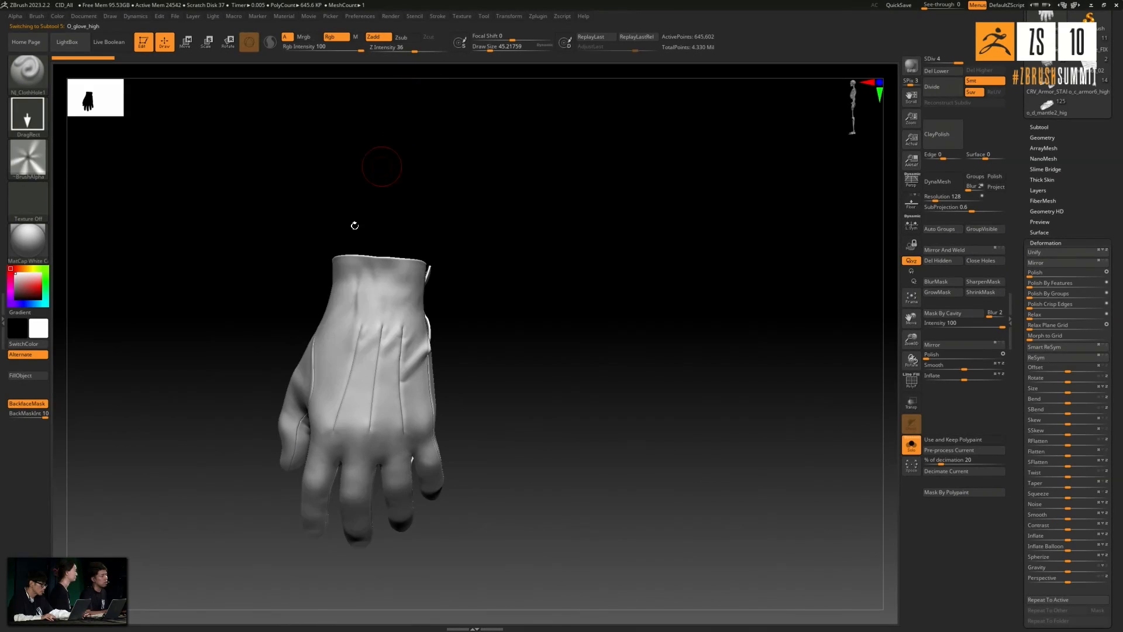
left_click(44, 82)
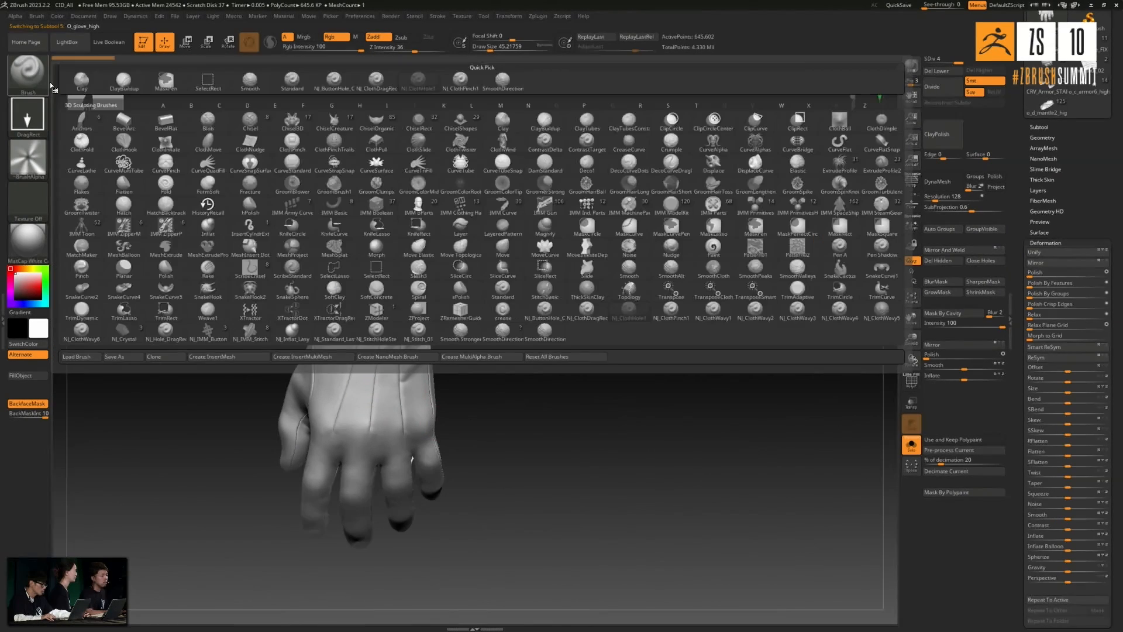
left_click(460, 82)
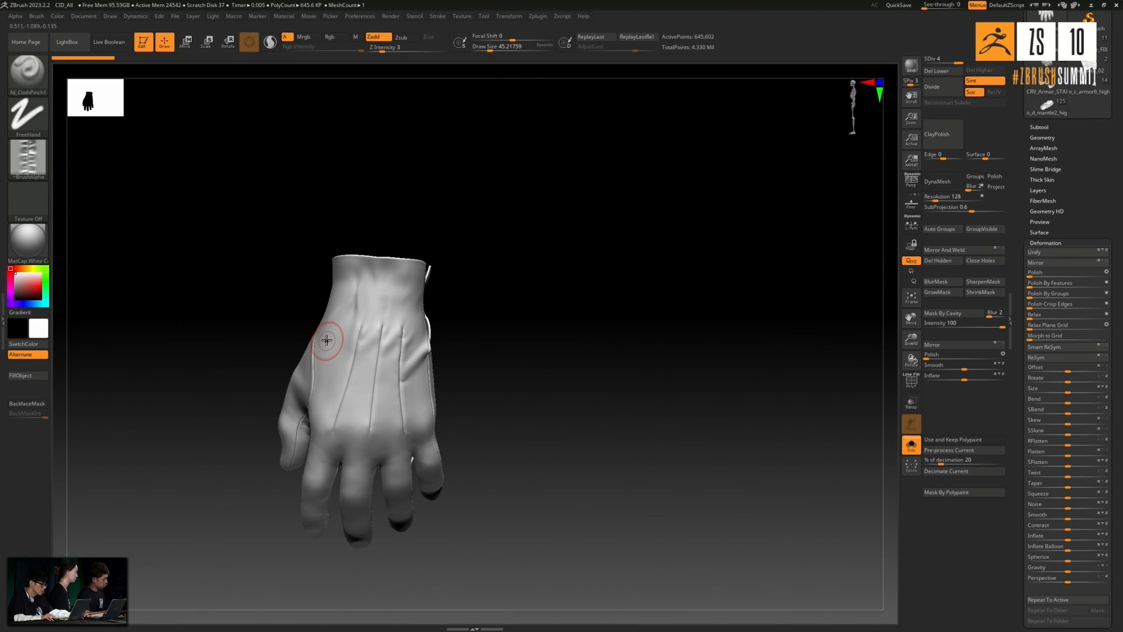
key("bracketright")
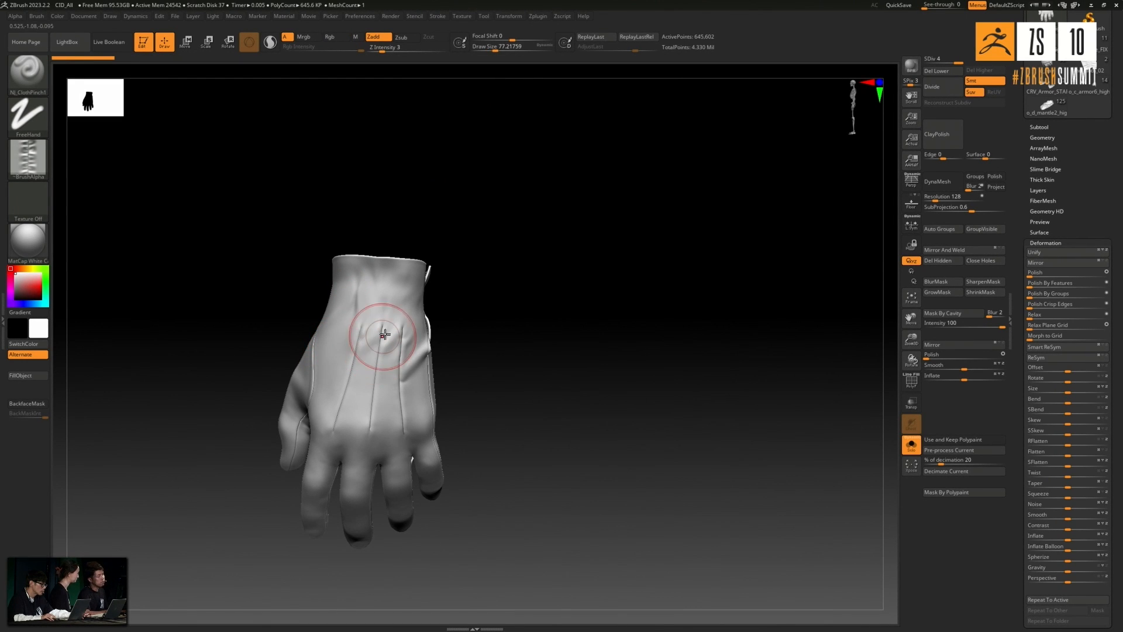
left_click_drag(509, 339, 509, 353, "alt")
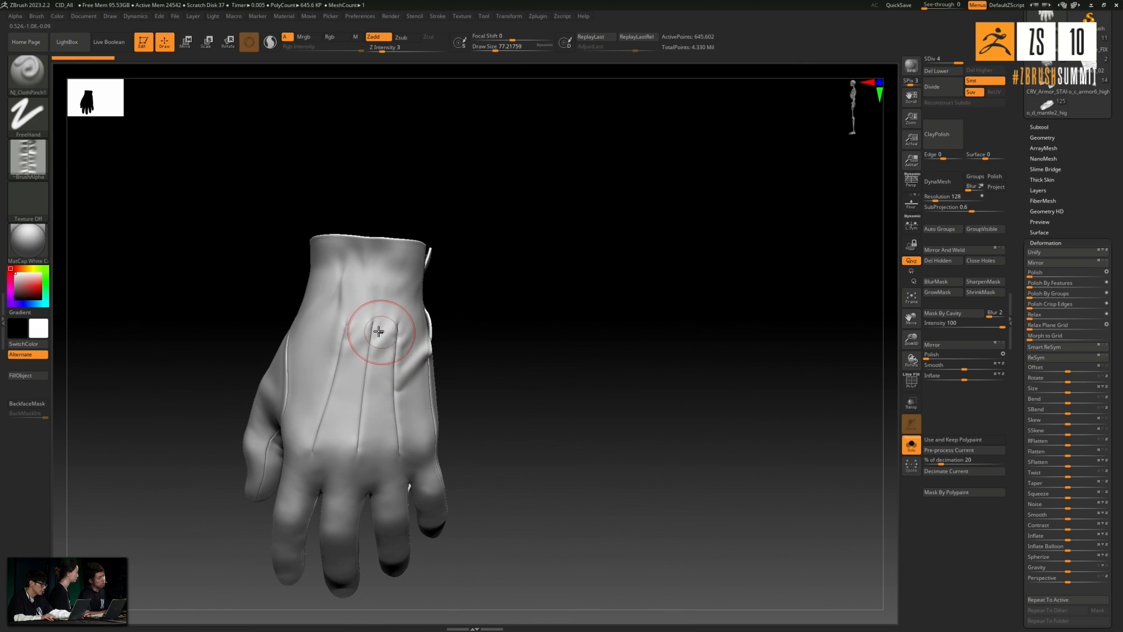
- Set the draw size to about 125 and stroke stitch puckers along the seams on the back of the glove
left_click_drag(372, 323, 358, 419)
key("ctrl+z")
key("bracketright")
key("bracketright")
key("bracketright")
key("bracketright")
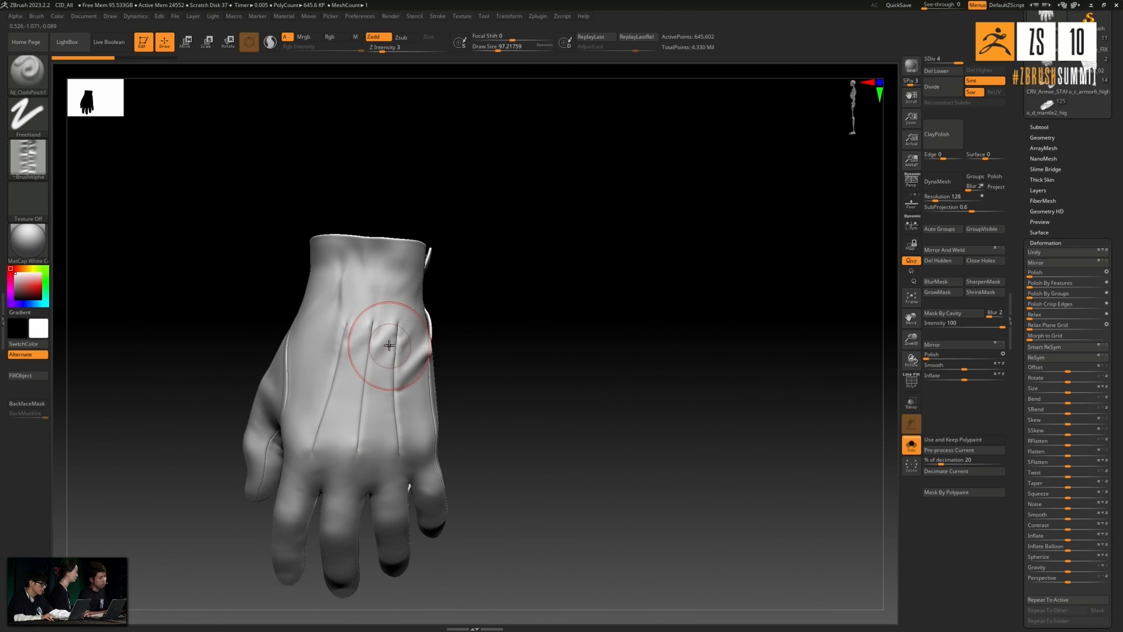
key("bracketright")
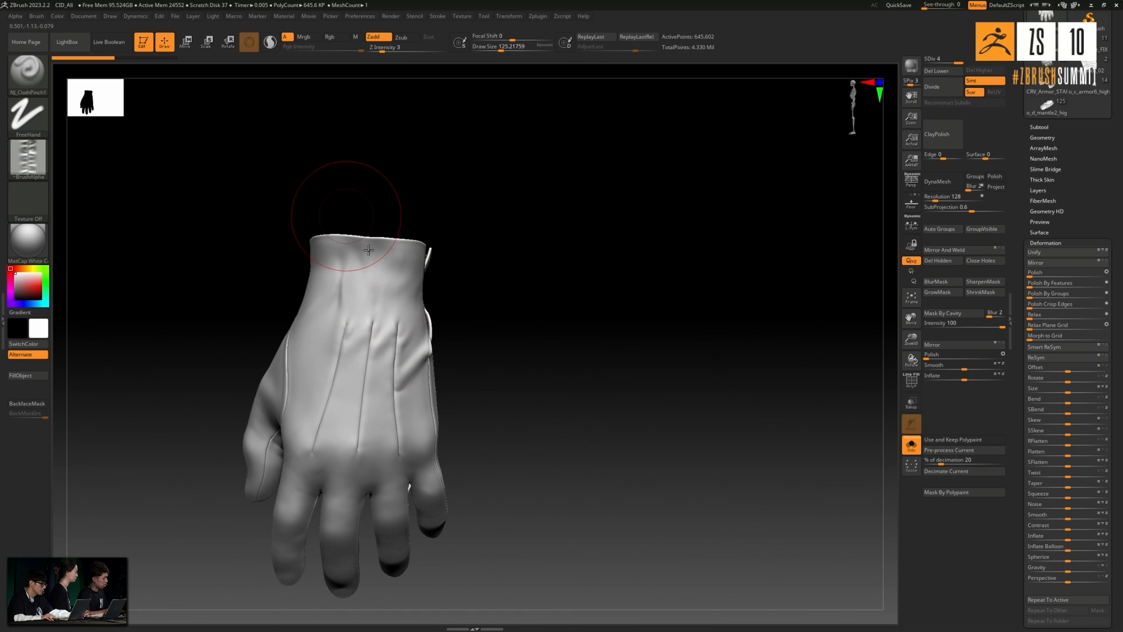
left_click_drag(349, 209, 354, 236, "alt")
left_click_drag(404, 333, 399, 362)
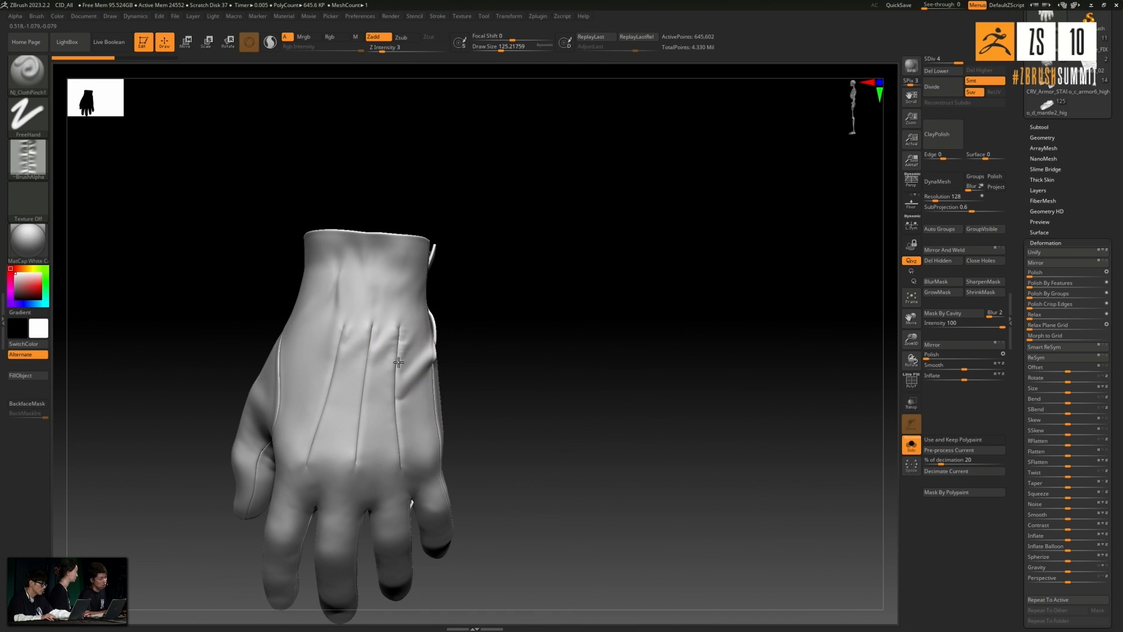
left_click_drag(396, 417, 401, 470)
left_click_drag(373, 325, 365, 381)
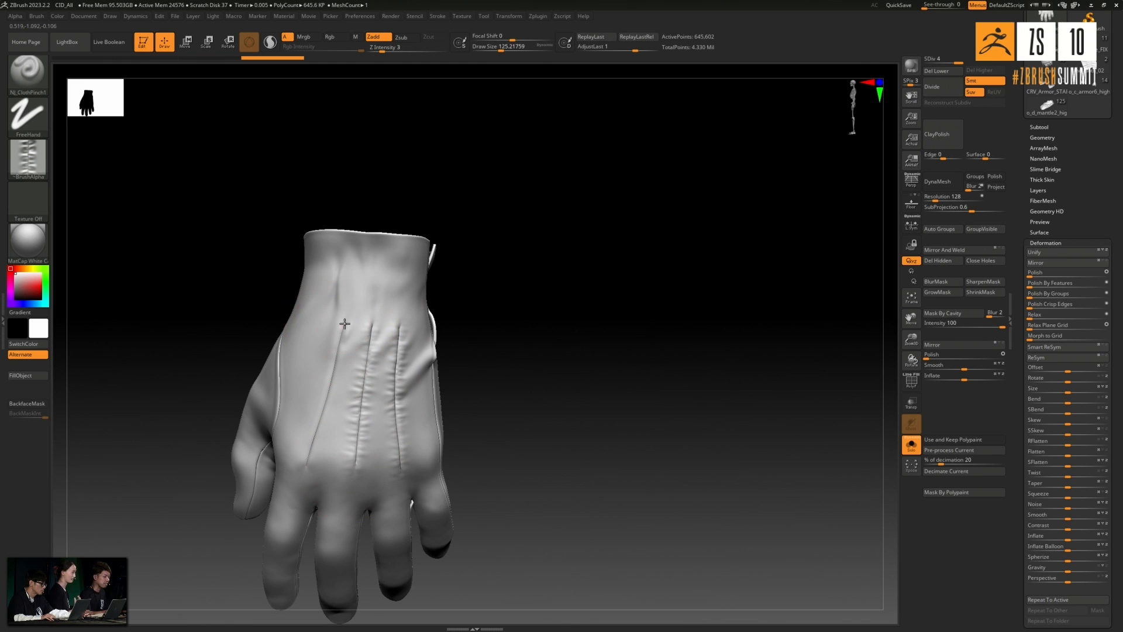
- Add stitch puckers along the glove's outer side seam and the seams running down the fingers
left_click_drag(471, 358, 511, 398)
left_click_drag(398, 346, 394, 414)
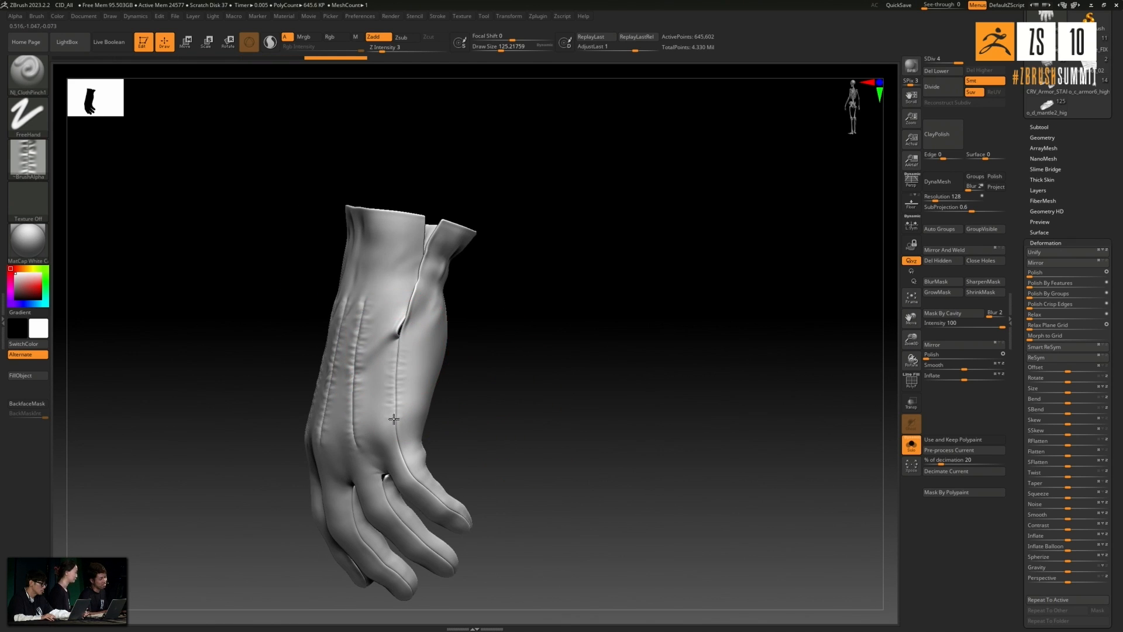
left_click_drag(533, 477, 466, 434)
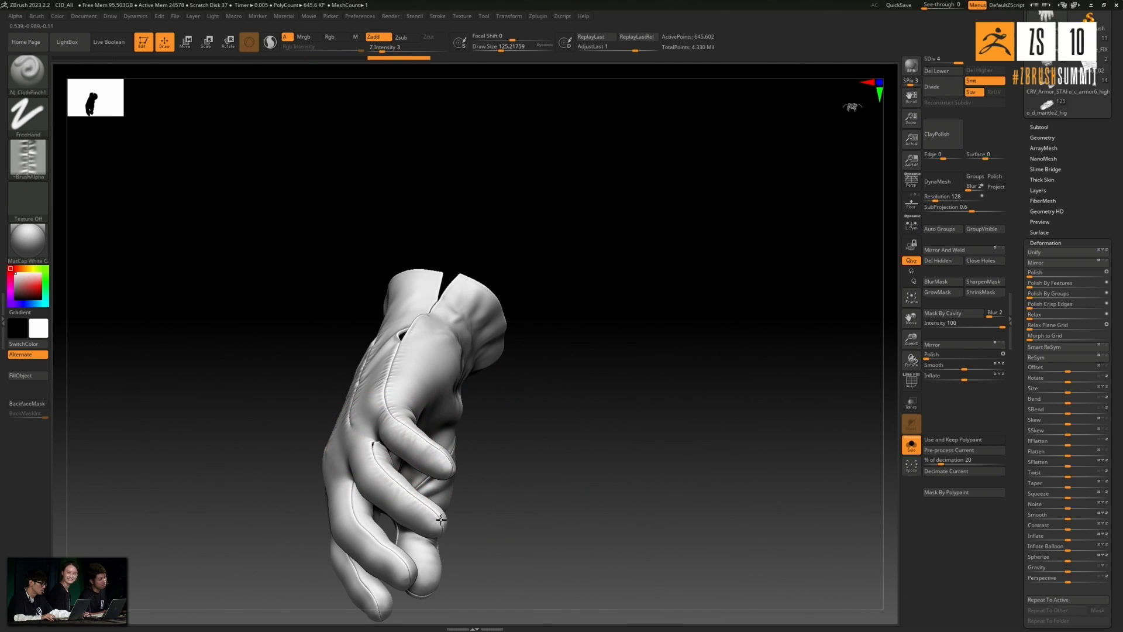
mouse_move(529, 469)
left_mouse_down()
mouse_move(554, 481)
mouse_move(371, 394)
left_mouse_up()
left_click_drag(362, 438, 371, 470)
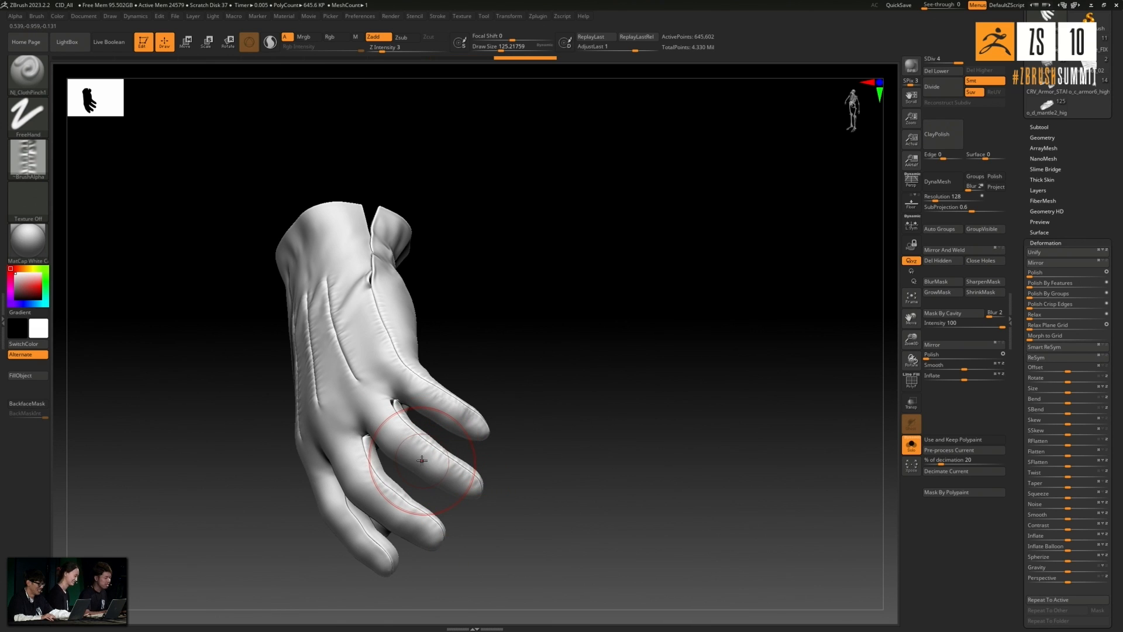
left_click_drag(656, 439, 554, 469)
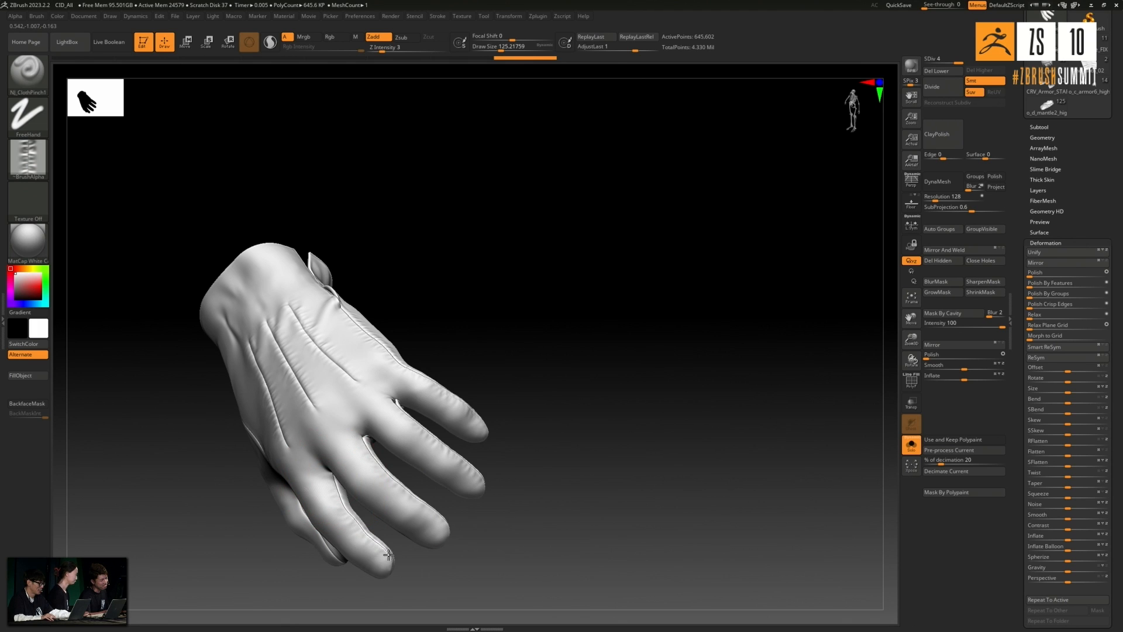
mouse_move(489, 561)
left_mouse_down()
mouse_move(559, 454)
mouse_move(351, 563)
left_mouse_up()
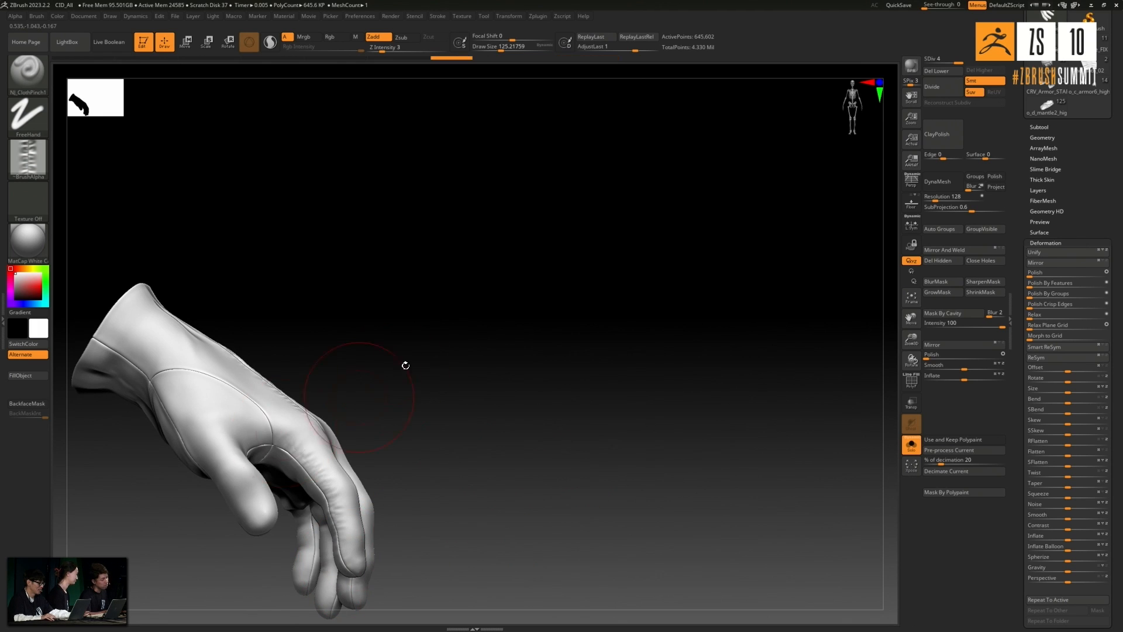
- Add stitch puckers along the thumb seams and the wrist seam on the thumb side of the glove
left_click_drag(403, 366, 334, 414)
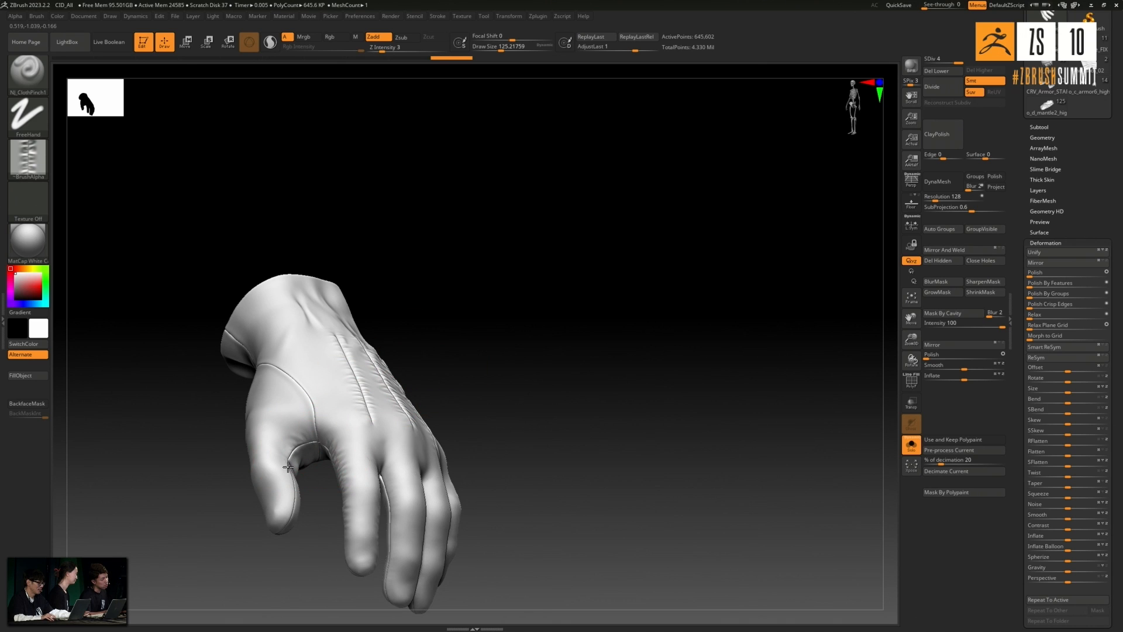
left_click_drag(258, 572, 351, 436)
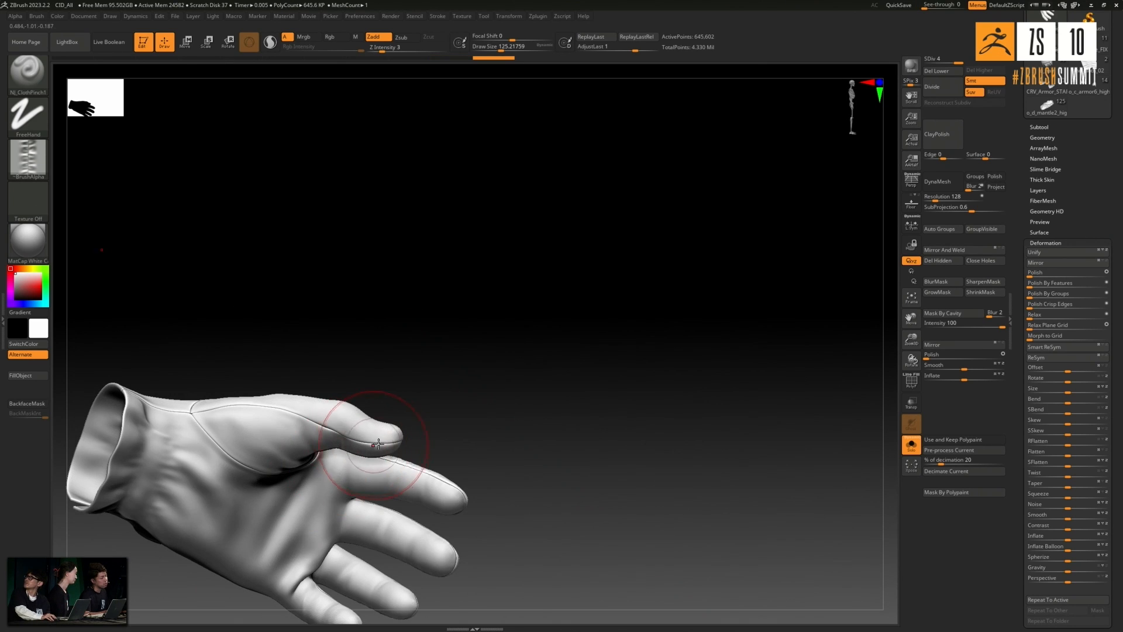
mouse_move(270, 408)
left_mouse_down()
mouse_move(251, 454)
mouse_move(226, 476)
mouse_move(276, 531)
mouse_move(339, 404)
left_mouse_up()
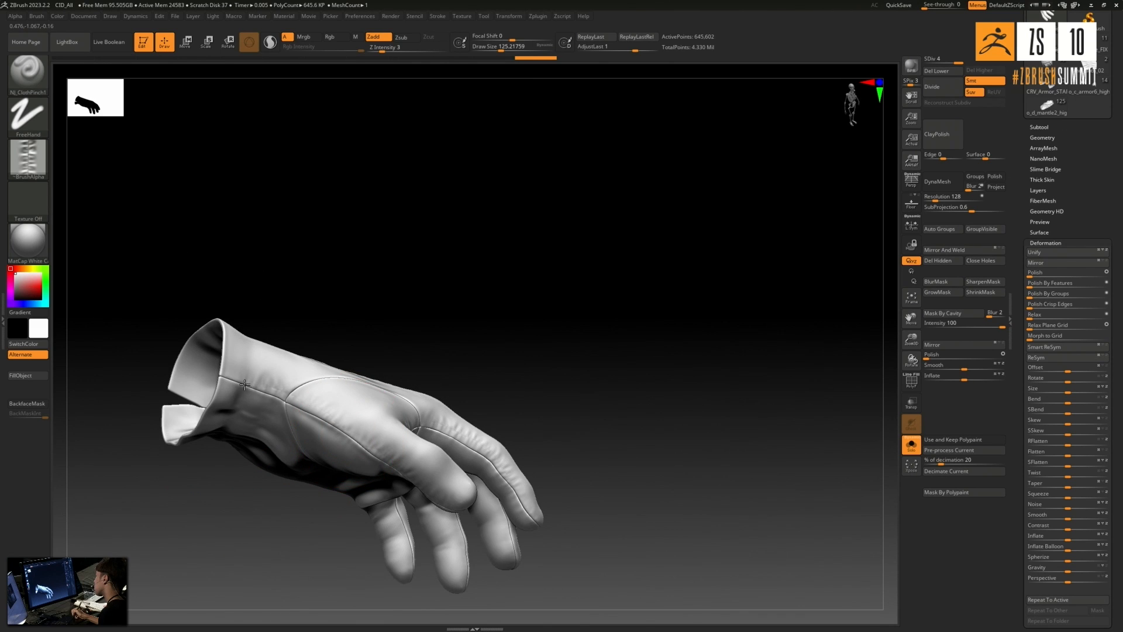
left_click_drag(394, 318, 439, 371)
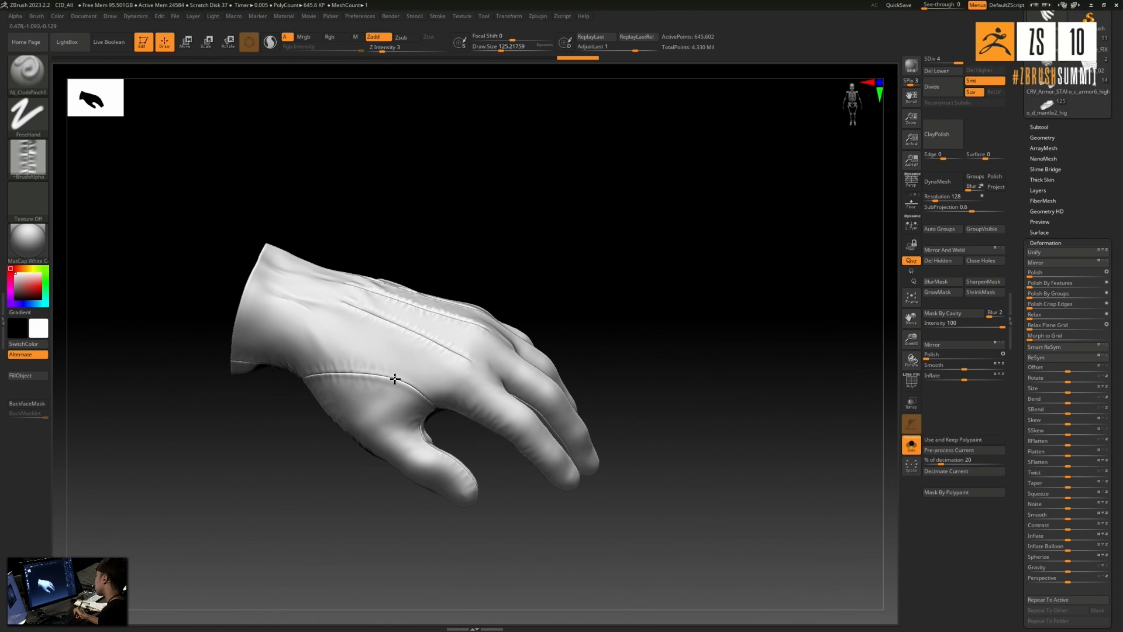
left_click_drag(447, 431, 402, 395)
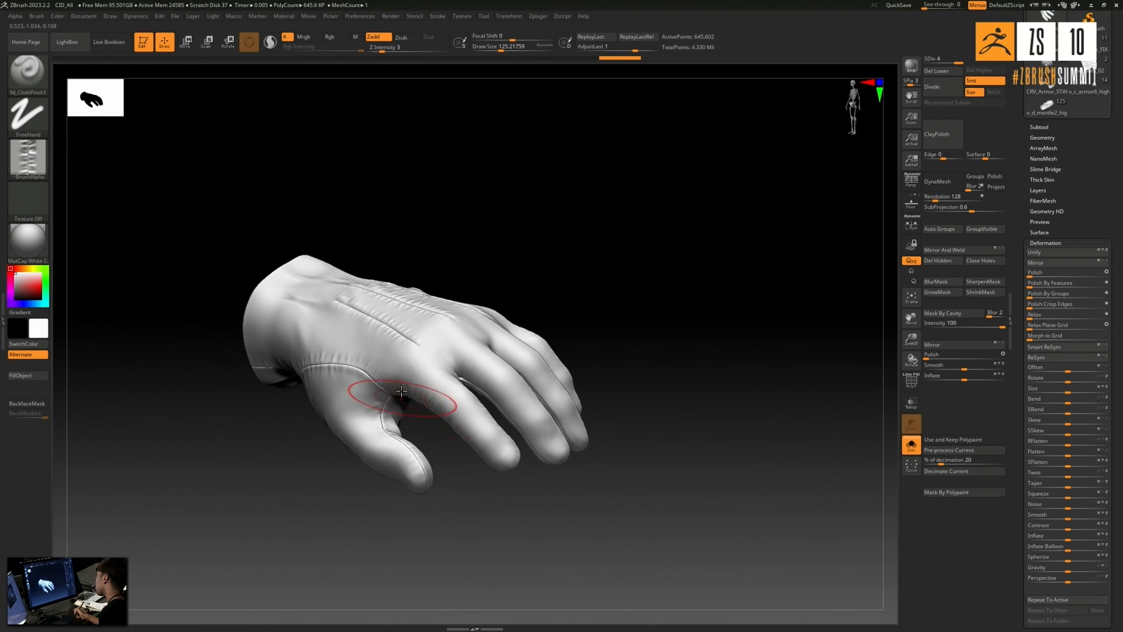
- Pucker the palm-side thumb seam and the seam between the thumb and index finger
mouse_move(490, 504)
left_mouse_down()
mouse_move(441, 479)
mouse_move(389, 414)
left_mouse_up()
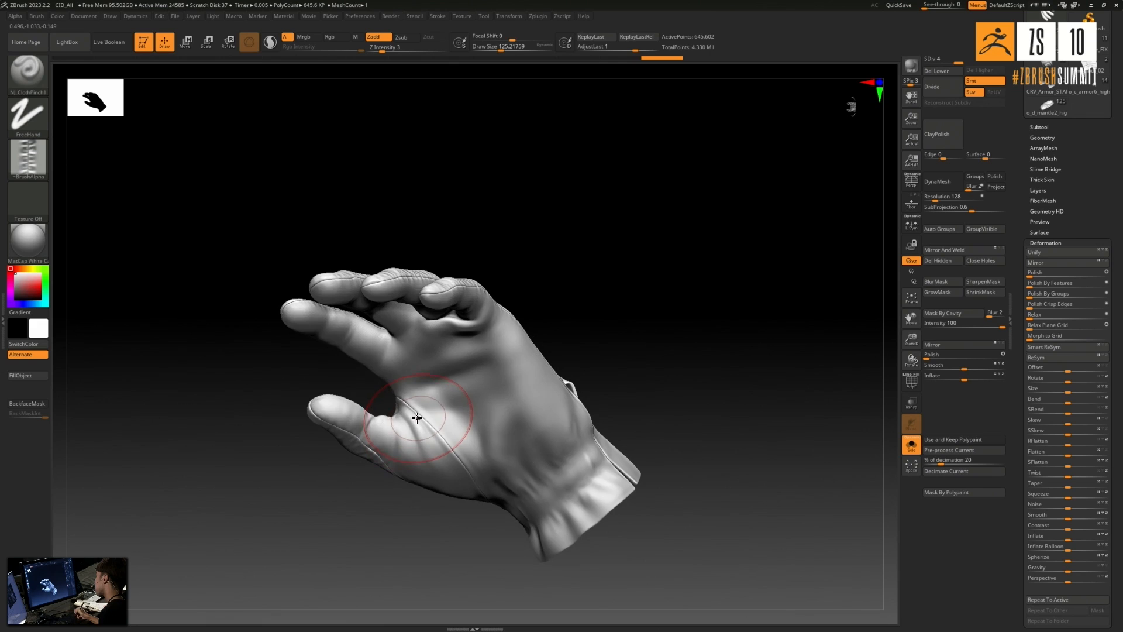
mouse_move(418, 547)
left_mouse_down()
mouse_move(398, 554)
mouse_move(381, 534)
mouse_move(502, 446)
mouse_move(589, 411)
mouse_move(414, 420)
mouse_move(409, 468)
left_mouse_up()
left_click_drag(559, 403, 535, 410, "shift")
left_click_drag(469, 456, 477, 412, "shift")
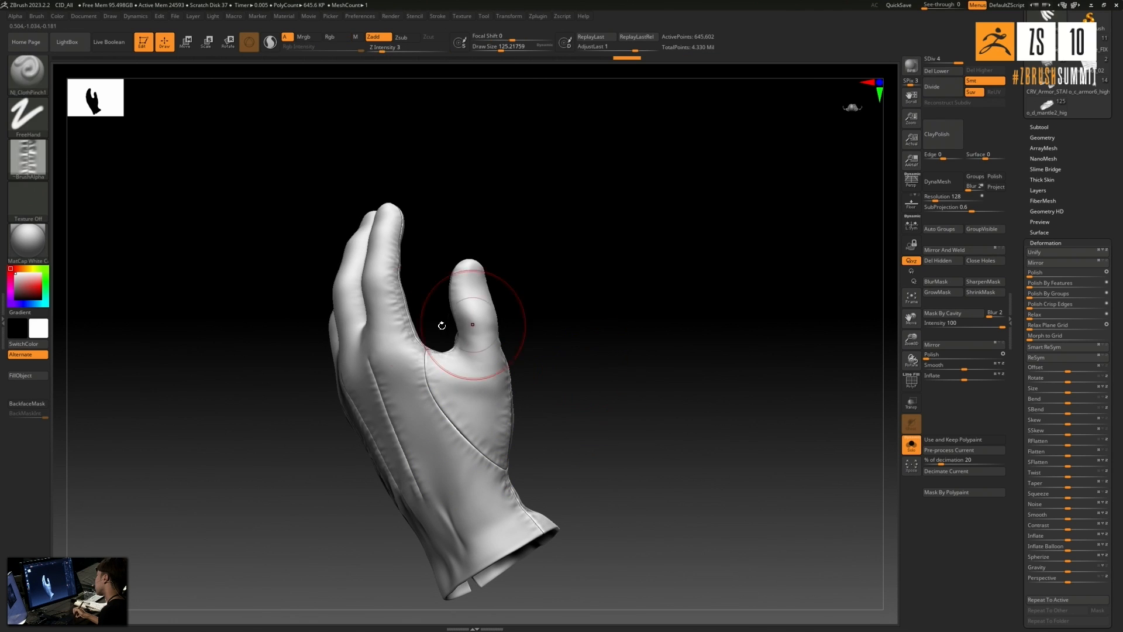
mouse_move(609, 251)
left_mouse_down()
mouse_move(612, 361)
mouse_move(666, 305)
mouse_move(710, 353)
mouse_move(679, 384)
mouse_move(632, 486)
mouse_move(408, 404)
left_mouse_up()
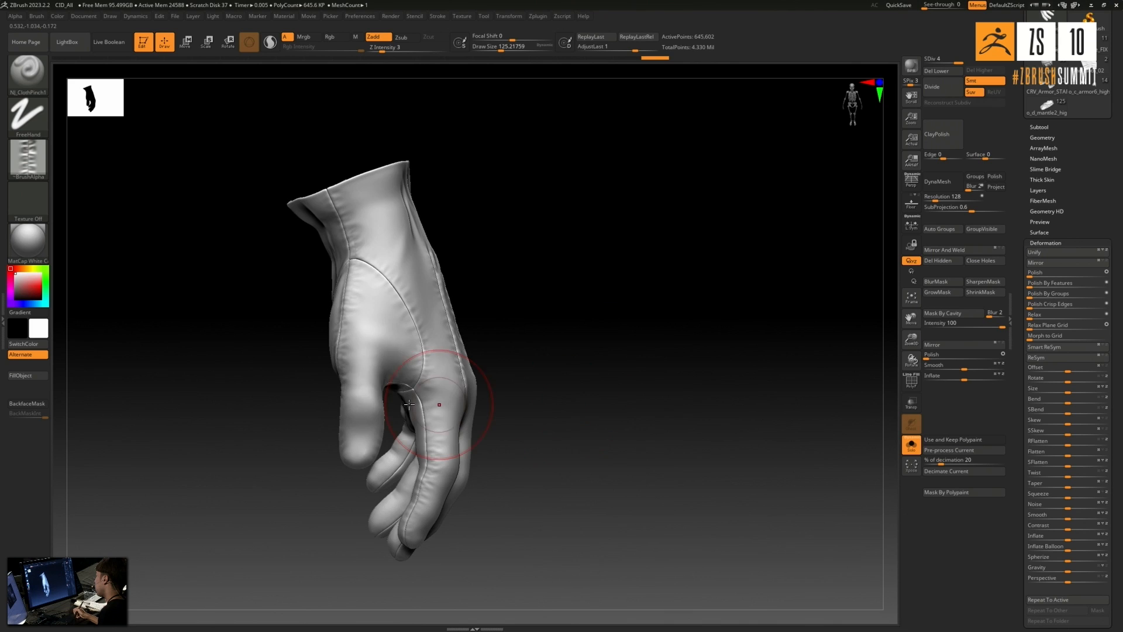
- Turn off Solo to show the whole outfit and select the skirt subtool
left_click_drag(592, 410, 872, 458)
left_click(910, 448)
left_click_drag(635, 366, 355, 494)
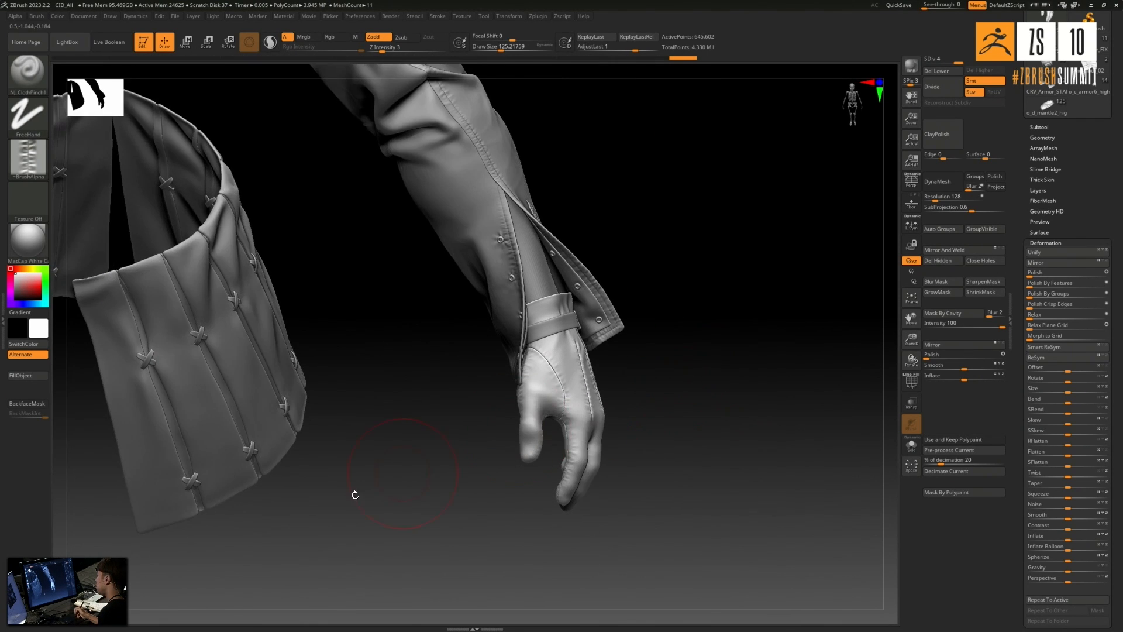
left_click_drag(465, 447, 316, 448)
left_click(305, 426, "alt")
left_click_drag(344, 510, 480, 526)
left_click_drag(450, 571, 455, 596)
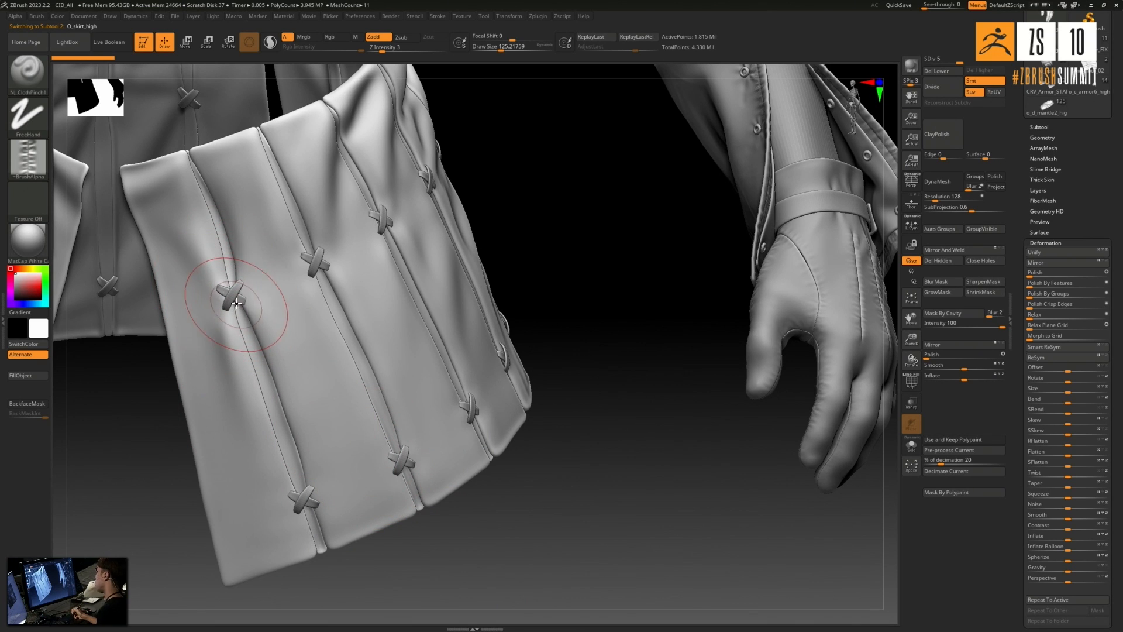
- Choose the NJ_ClothHole1 brush for the skirt and enlarge its draw size to about 149
left_click(32, 83)
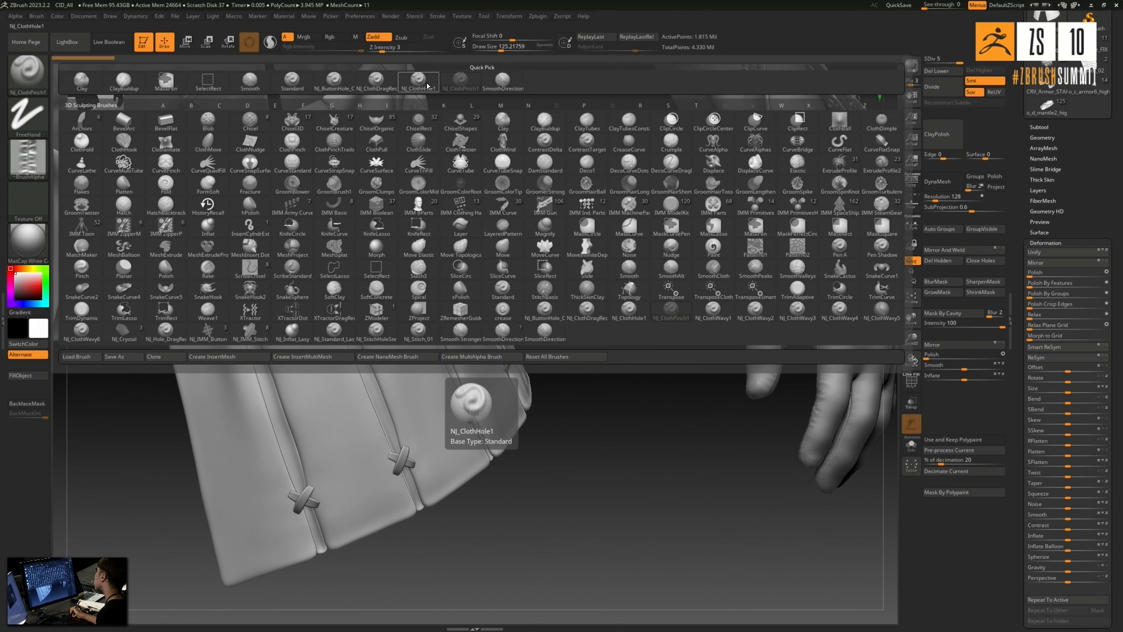
left_click(427, 80)
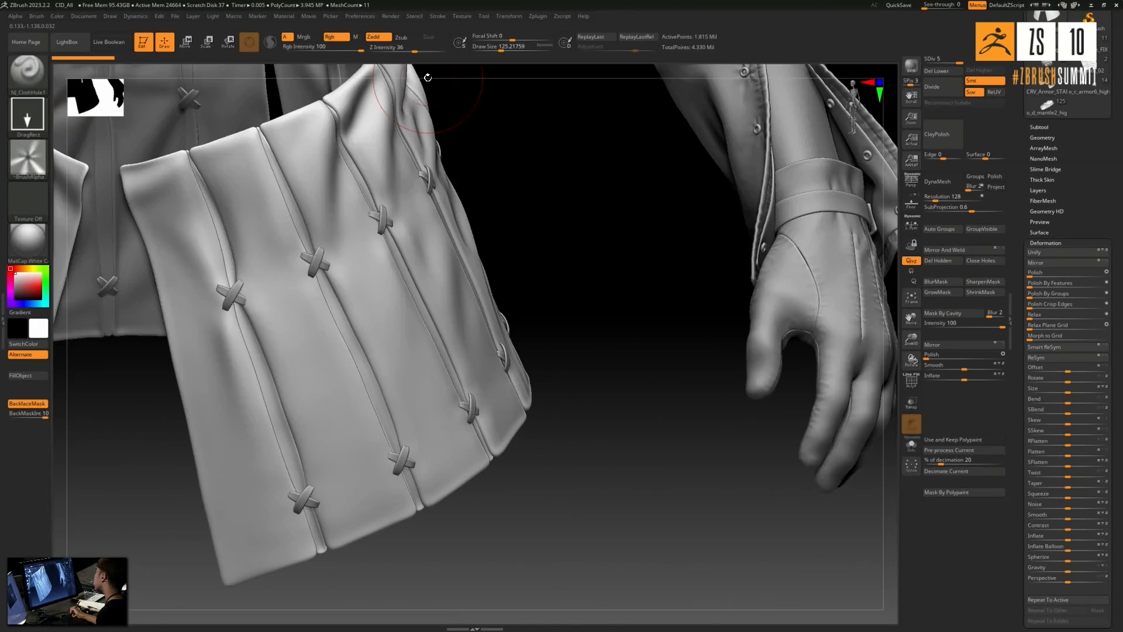
mouse_move(601, 293)
left_mouse_down()
mouse_move(669, 298)
mouse_move(529, 259)
left_mouse_up()
key("]")
key("bracketright")
key("bracketright")
key("bracketright")
key("bracketright")
key("bracketright")
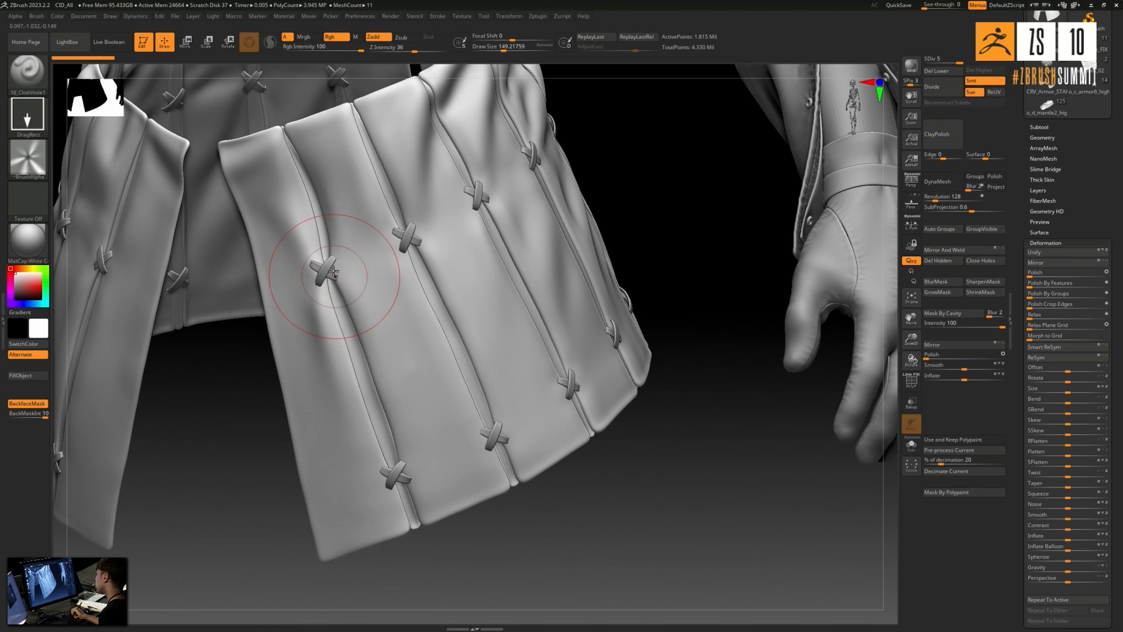
- Stamp radiating puckers around the cross stitches on the first three seams from the skirt's front edge
left_click_drag(348, 290, 361, 288)
left_click_drag(394, 481, 423, 484)
mouse_move(604, 544)
left_mouse_down()
mouse_move(527, 537)
mouse_move(592, 535)
left_mouse_up()
left_click_drag(494, 437, 520, 452)
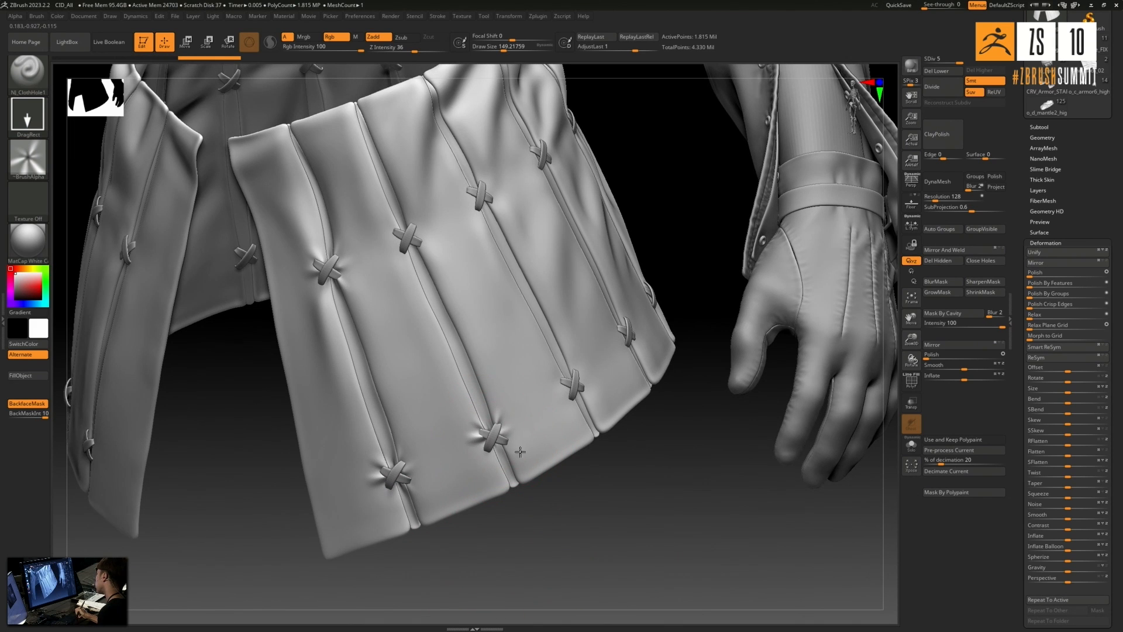
left_click_drag(408, 240, 442, 243)
left_click_drag(619, 174, 544, 177)
left_click_drag(480, 197, 509, 211)
- Stamp radiating puckers around the cross stitches on the next seams along the skirt's outer side
mouse_move(519, 581)
left_mouse_down()
mouse_move(592, 373)
mouse_move(603, 388)
left_mouse_up()
left_click_drag(704, 468, 647, 465)
left_click_drag(636, 325, 658, 336)
left_click_drag(574, 137, 602, 158)
left_click_drag(461, 298, 358, 431, "alt")
left_click_drag(538, 237, 540, 236)
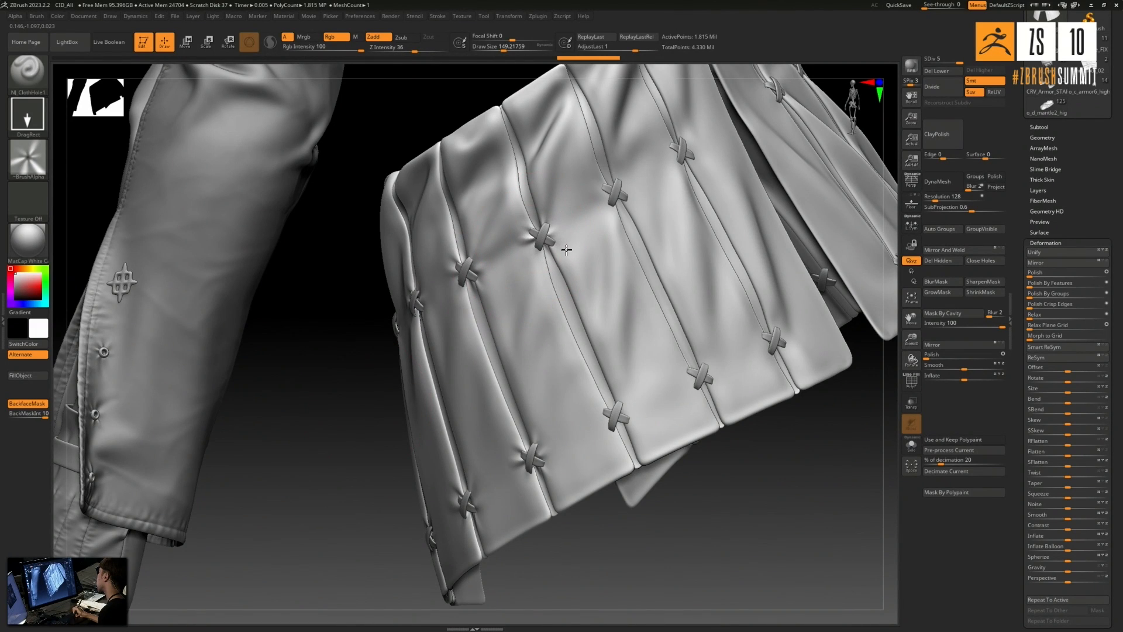
- Stamp puckers around the remaining cross stitches toward the skirt's back edge and touch up the front seam's lower stitch
left_click_drag(640, 429, 642, 431)
left_click_drag(701, 375, 724, 391)
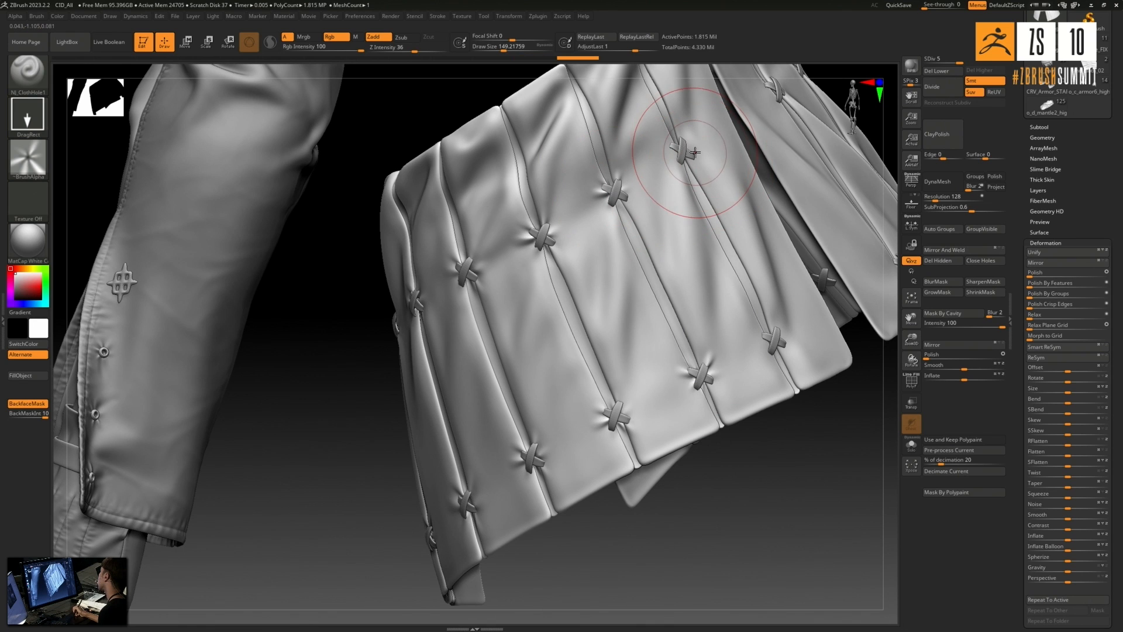
left_click_drag(707, 173, 709, 175)
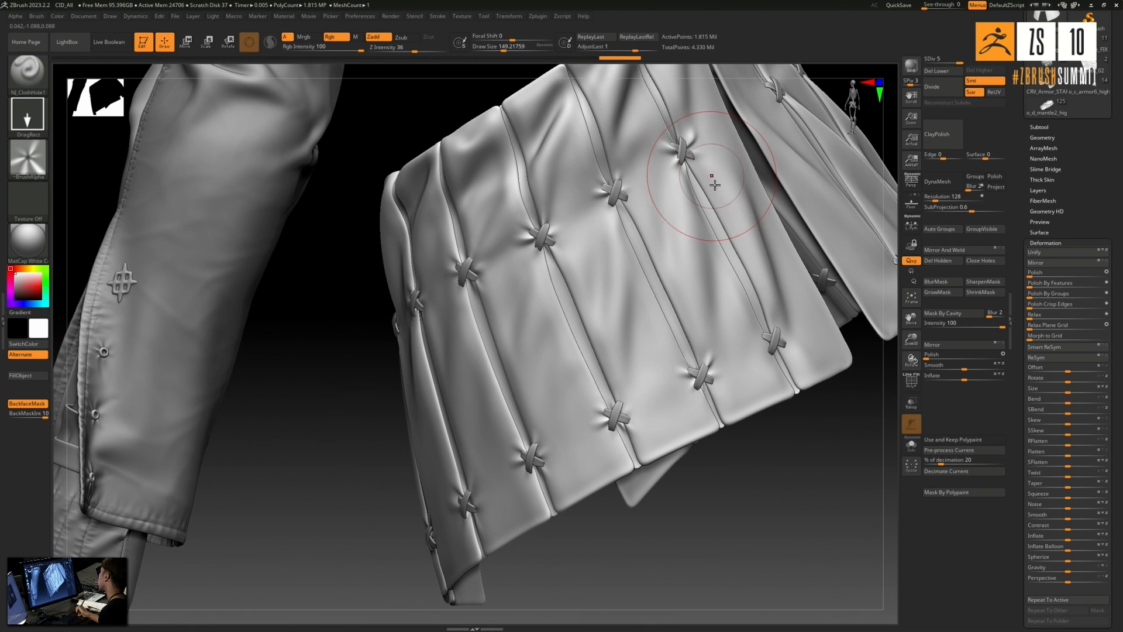
left_click_drag(777, 509, 728, 508)
left_click_drag(769, 344, 785, 370)
mouse_move(608, 555)
left_mouse_down()
mouse_move(689, 591)
mouse_move(572, 394)
left_mouse_up()
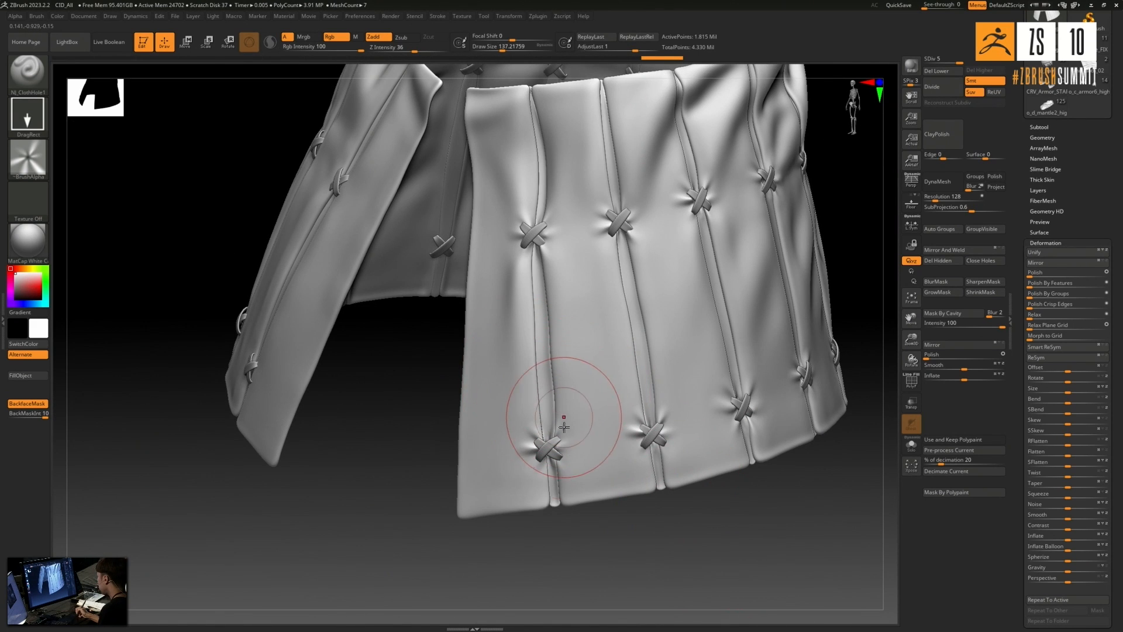
left_click_drag(570, 448, 571, 449)
- Switch to the Standard brush, show its Lazy Mouse settings, and set its Z Intensity to 5
left_click_drag(585, 530, 508, 210)
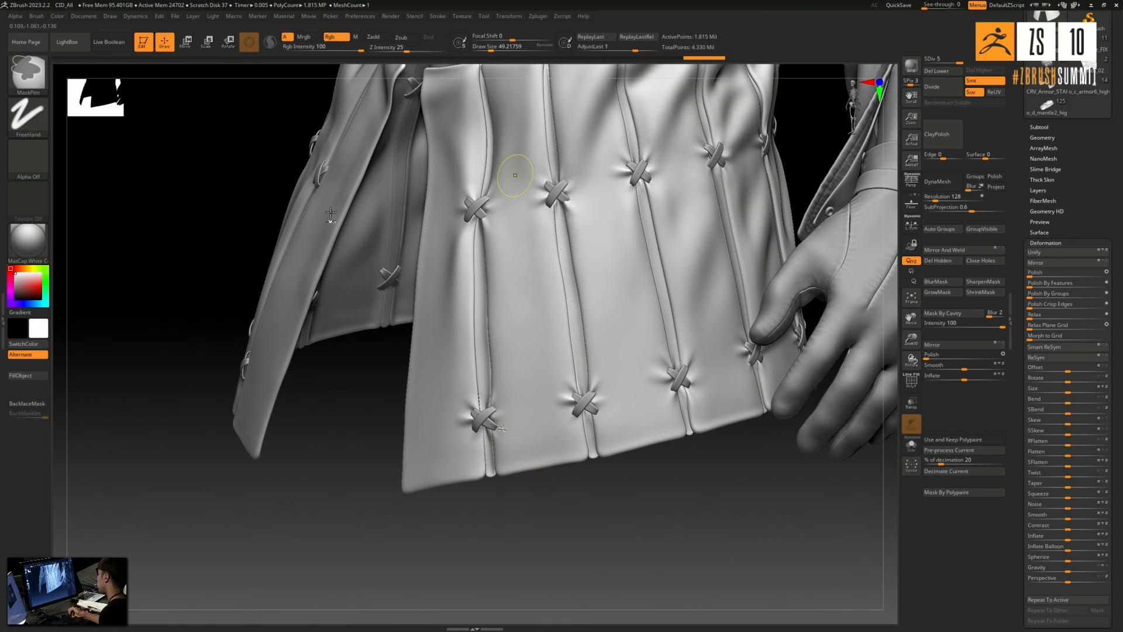
left_click(28, 72)
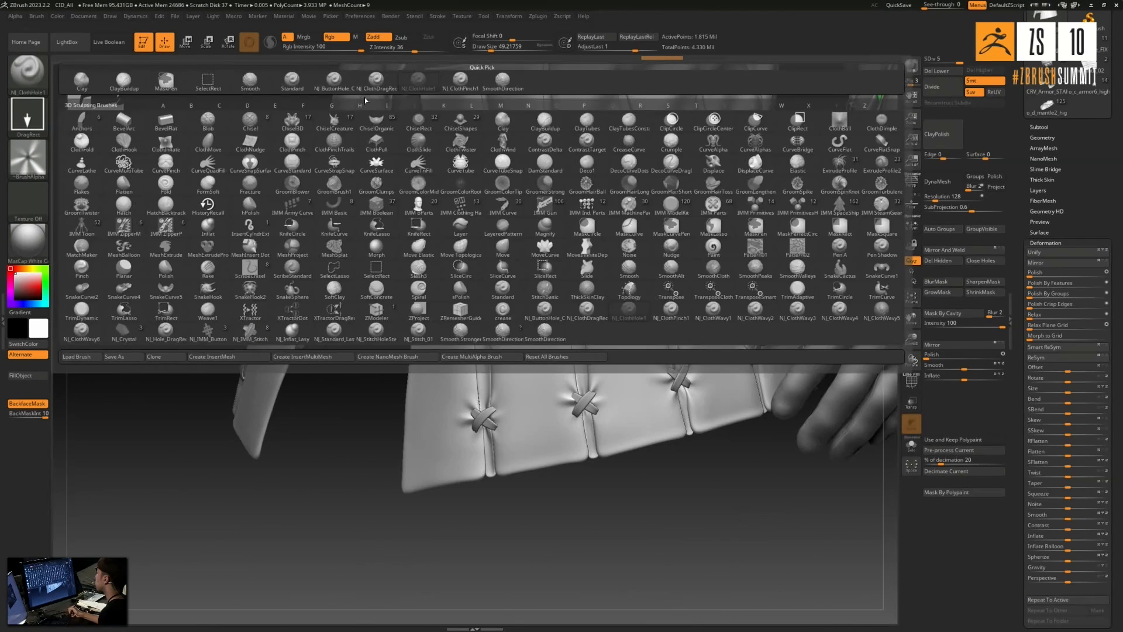
left_click(292, 82)
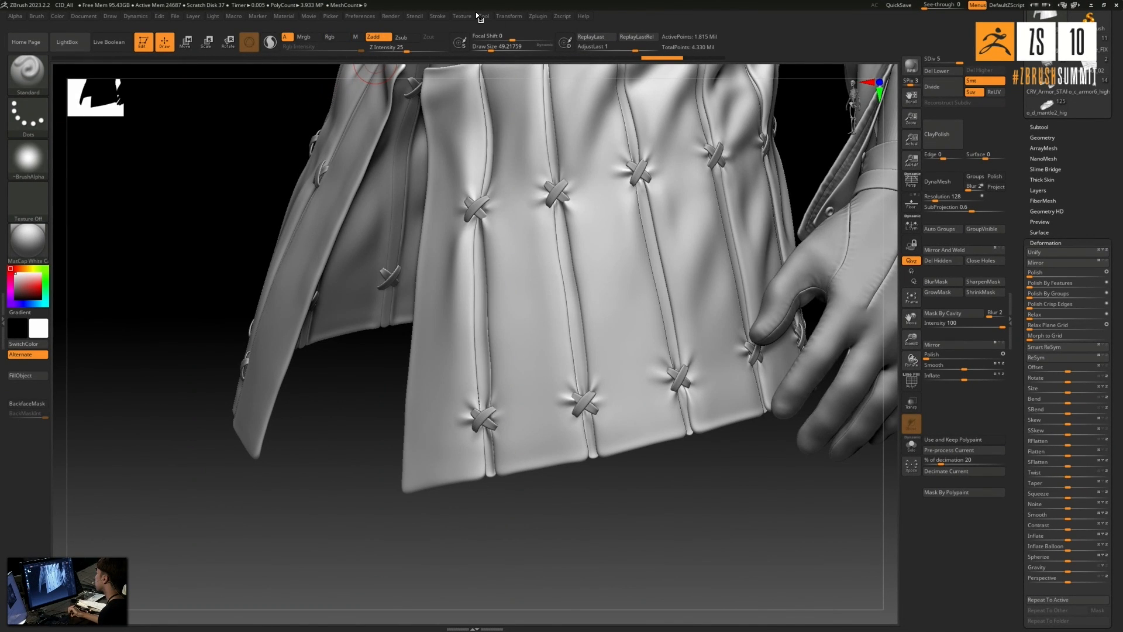
left_click(415, 17)
mouse_move(438, 16)
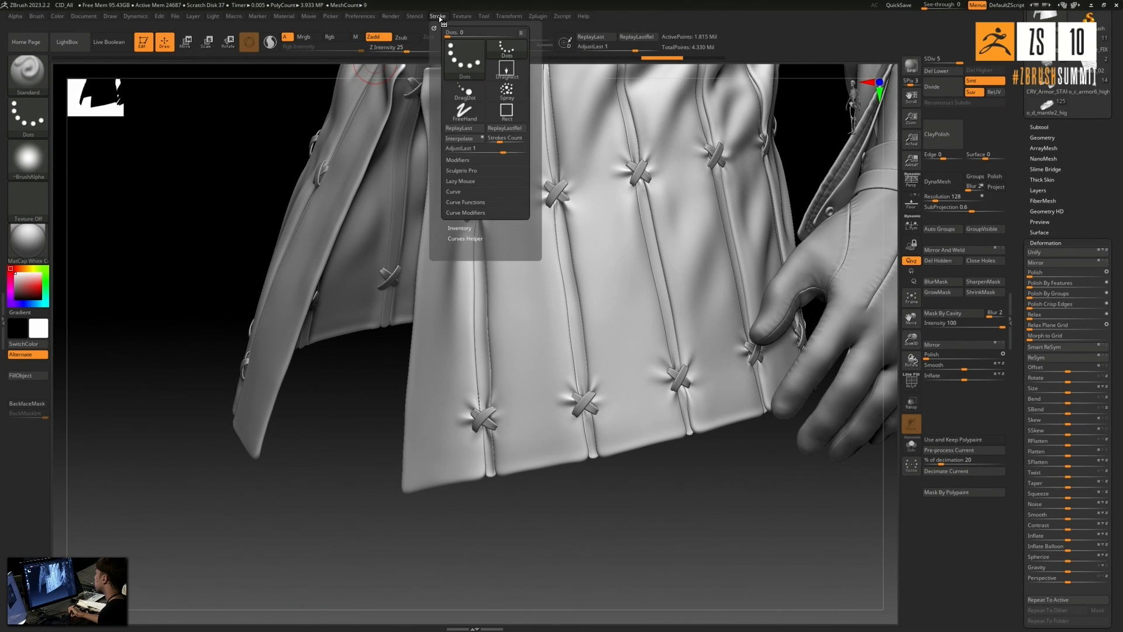
left_click(473, 182)
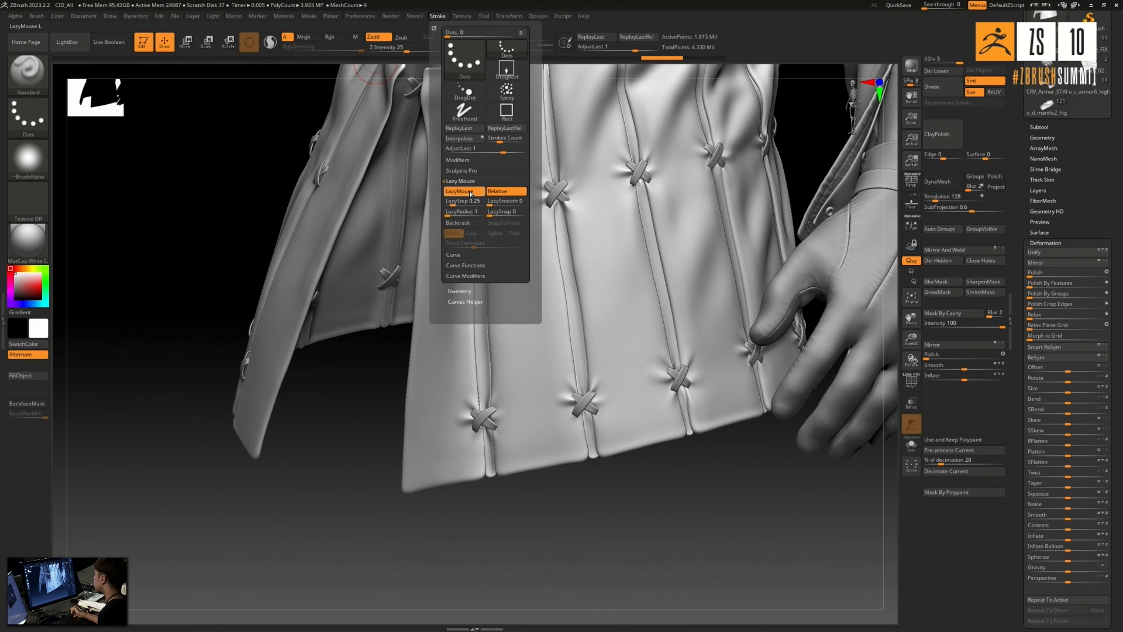
left_click(396, 50)
type("11")
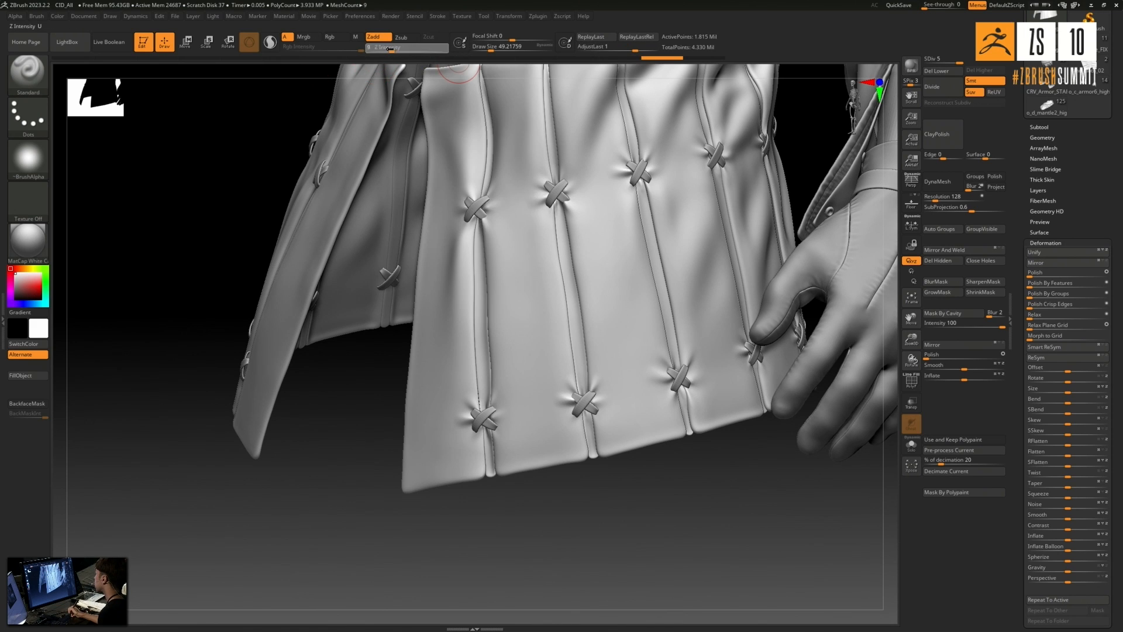
key("Return")
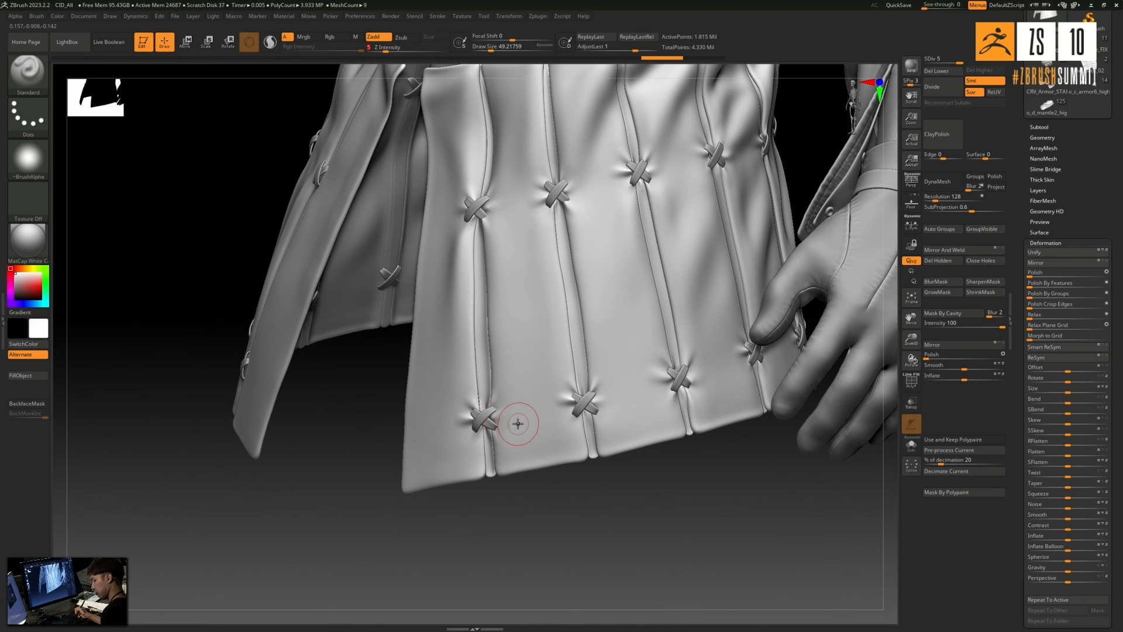
- Raise Z Intensity to 9, then sculpt and smooth small tension folds around the stitches on the skirt's front seam
left_click_drag(509, 477, 521, 475)
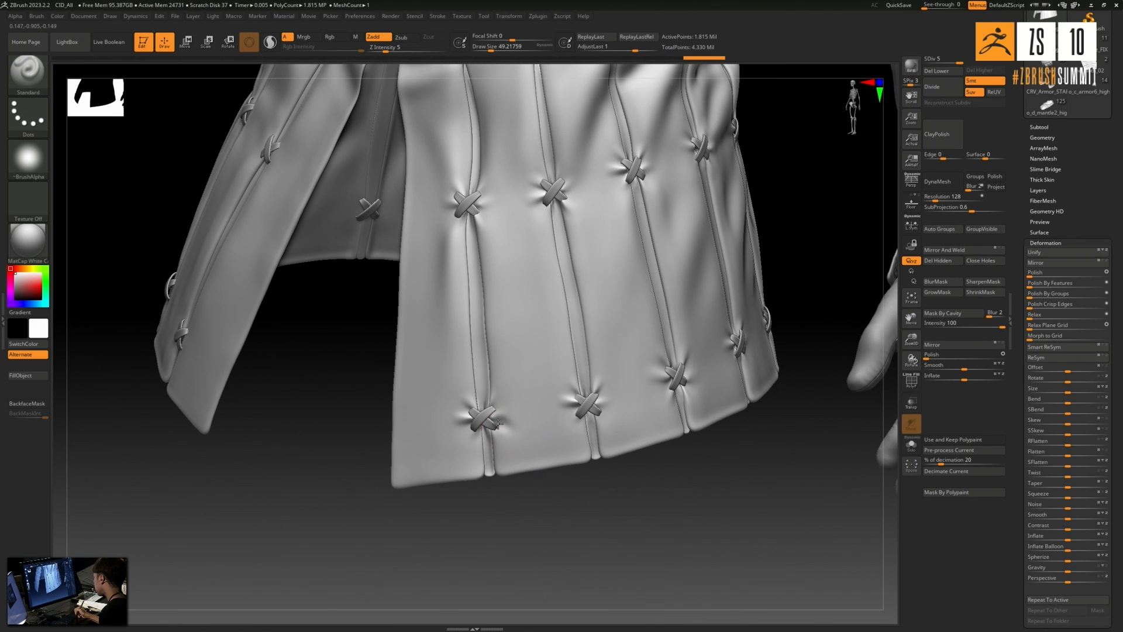
key("shift")
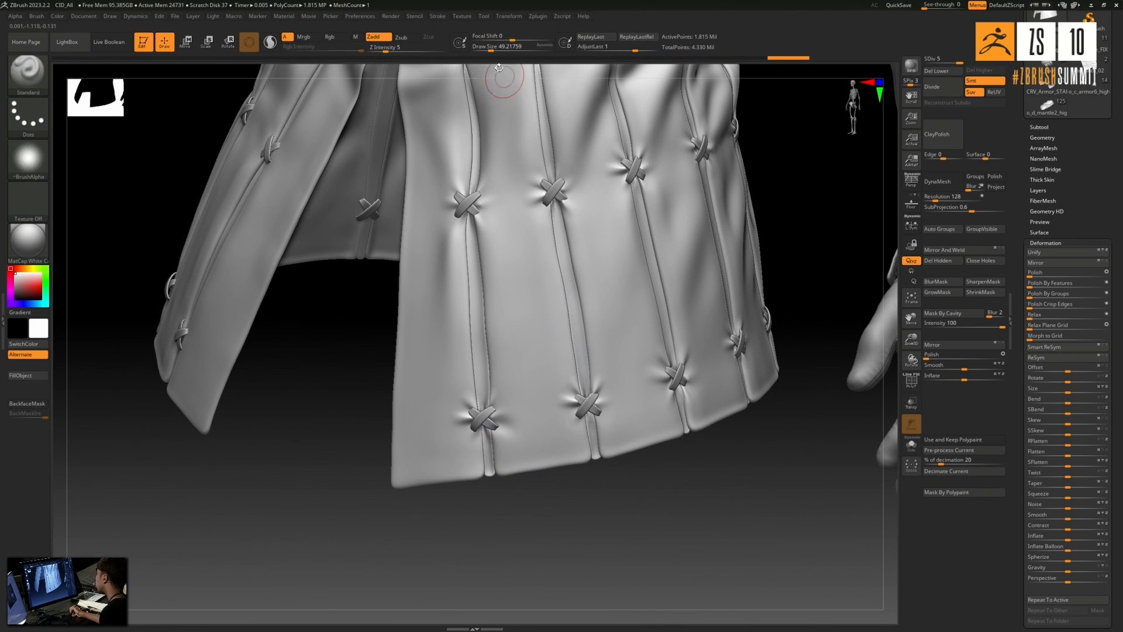
left_click(392, 49)
mouse_move(456, 434)
left_mouse_down("shift")
mouse_move(459, 419)
mouse_move(447, 449)
left_mouse_up("shift")
right_click_drag(455, 211, 395, 289, "alt")
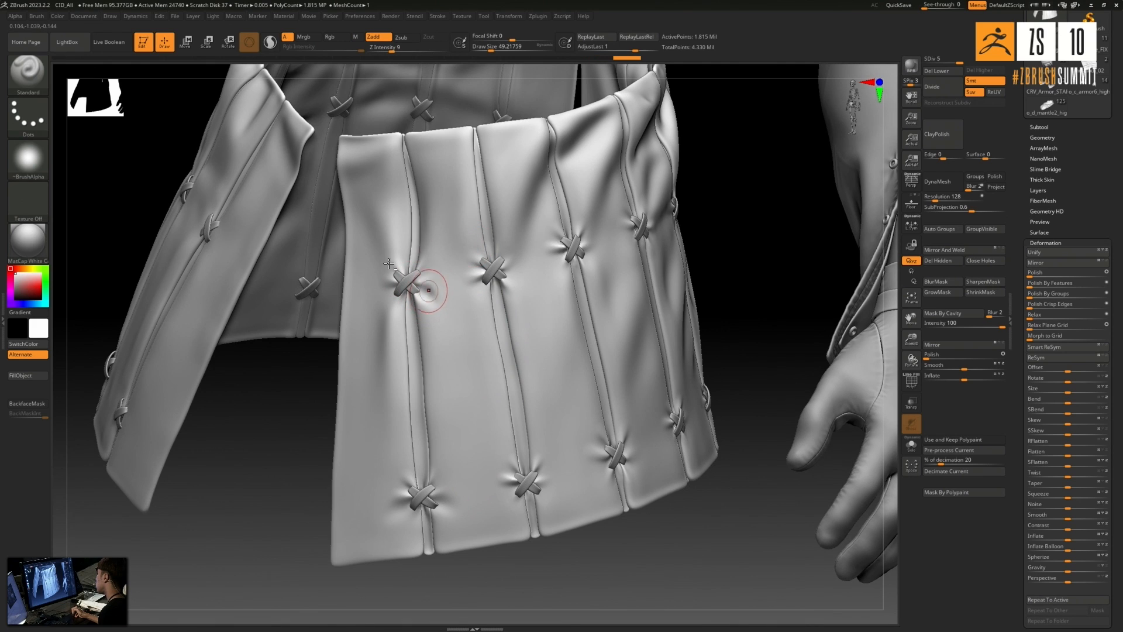
key("shift")
left_click_drag(431, 294, 438, 294, "shift")
left_click_drag(567, 577, 576, 582)
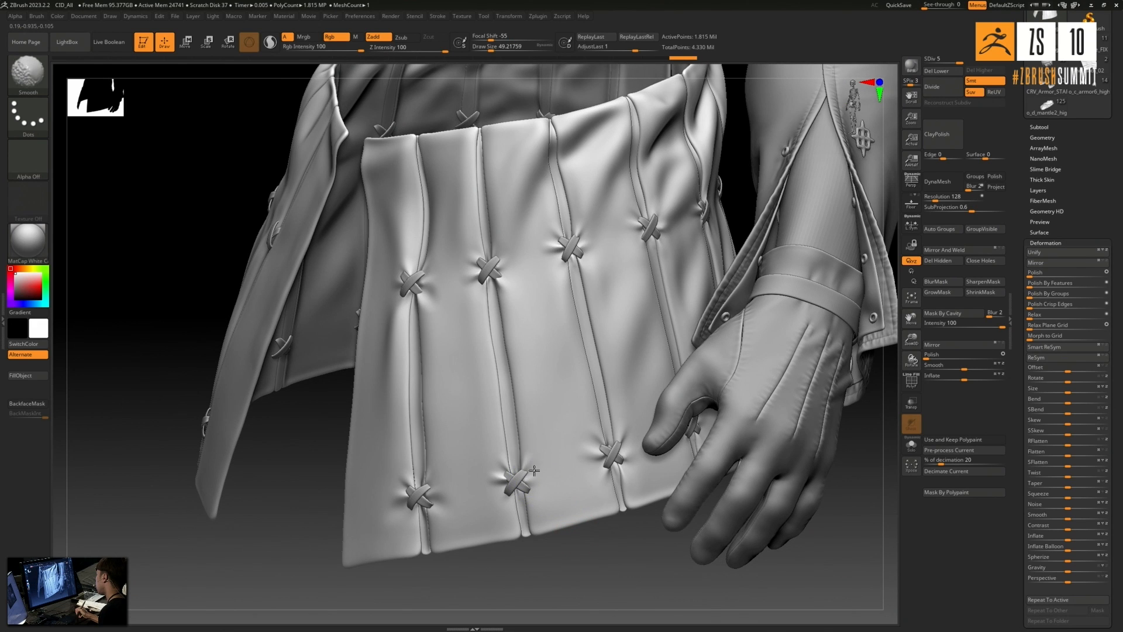
- Sculpt and smooth subtle tension folds around the cross stitches on the skirt's second and third seams
key("ctrl")
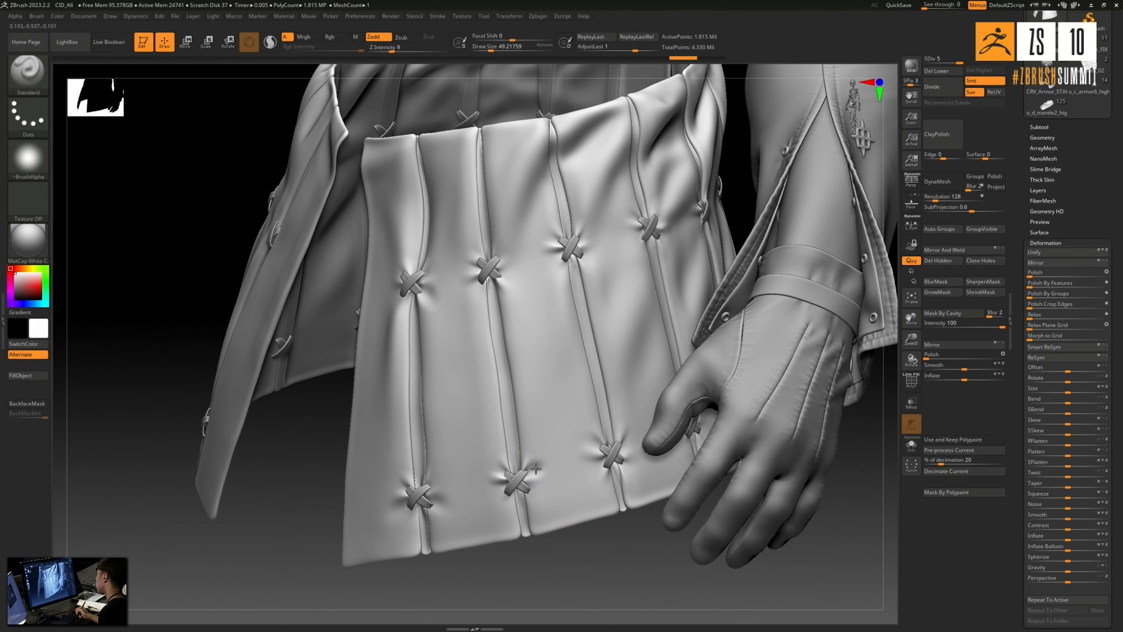
key("shift")
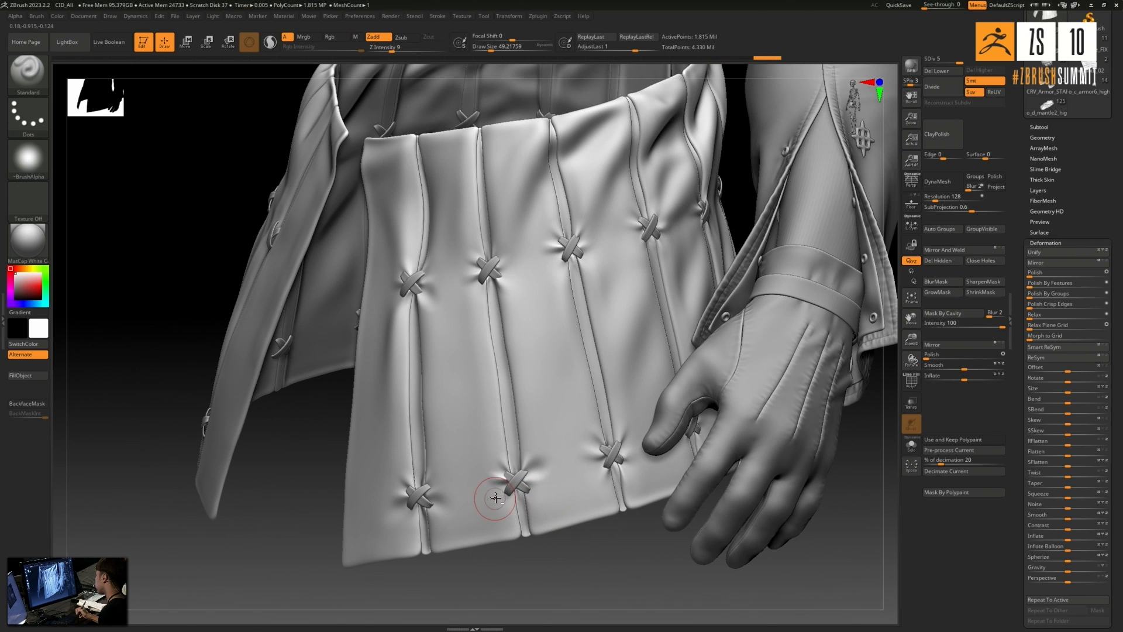
key("shift")
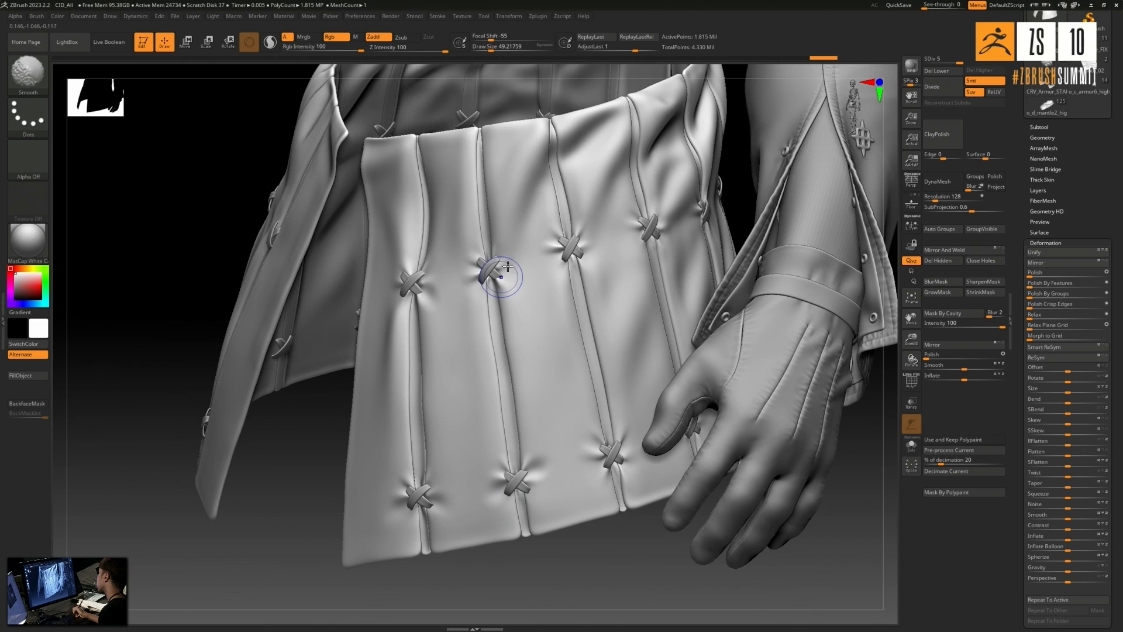
key("shift")
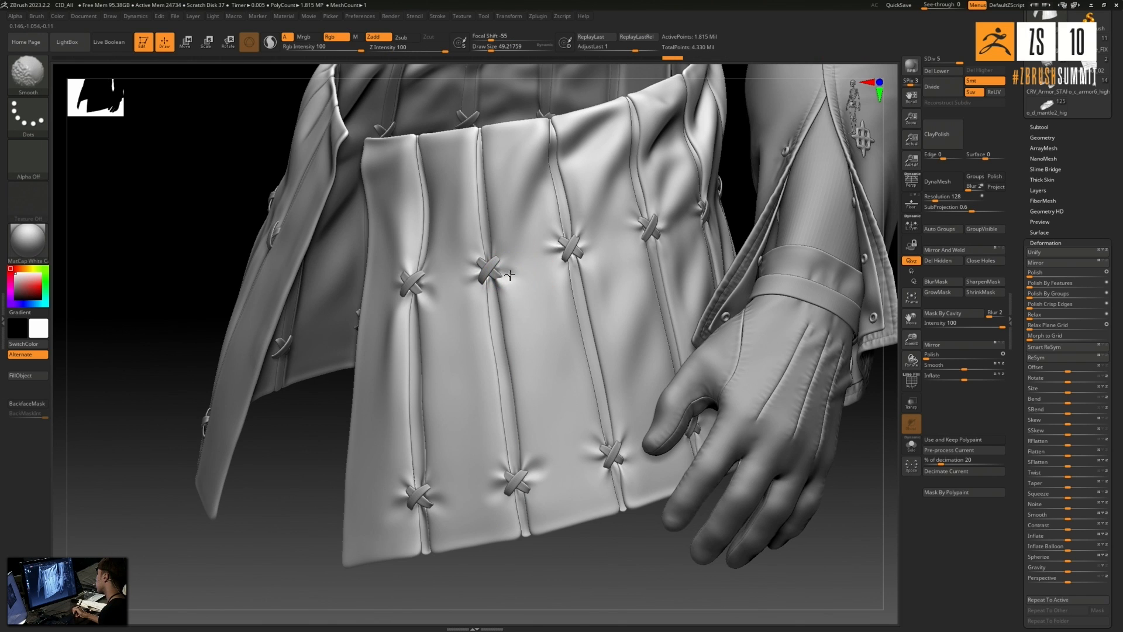
key("shift")
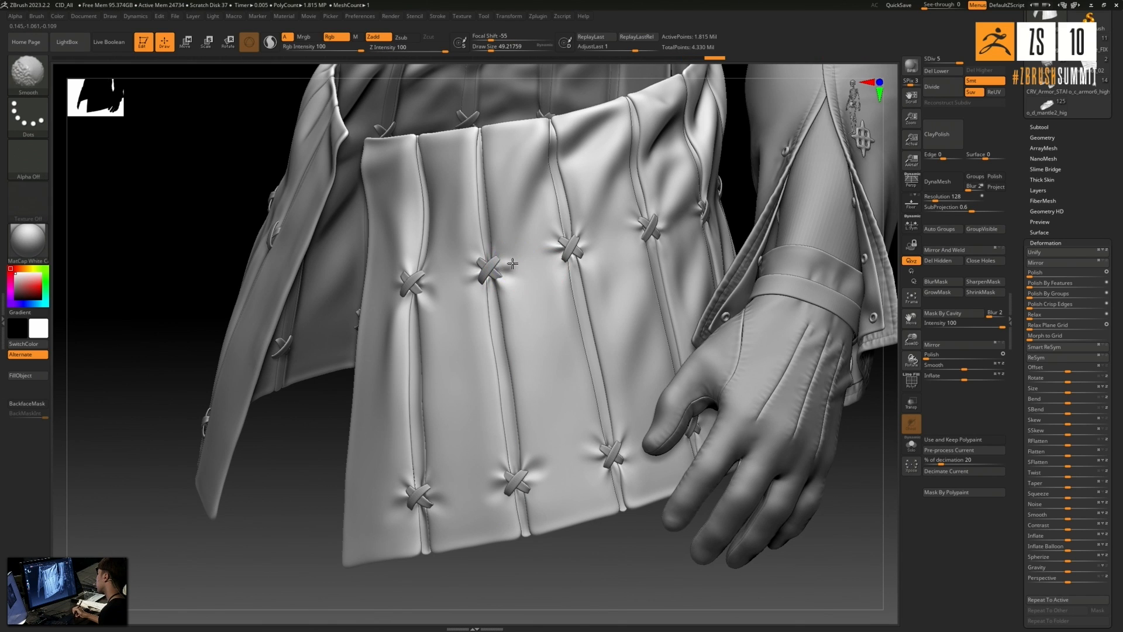
key("shift")
key("shift")
left_click_drag(558, 257, 560, 257)
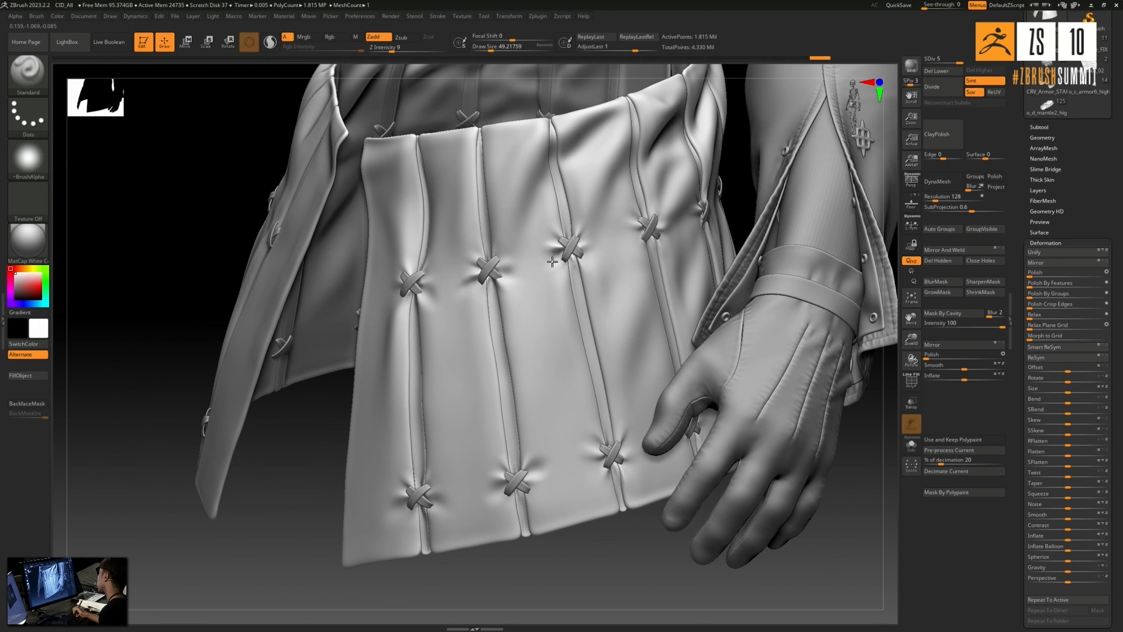
key("shift")
- Refine and smooth the fabric folds around the lower cross stitches along the skirt's side and back
mouse_move(606, 550)
left_mouse_down()
mouse_move(643, 566)
mouse_move(609, 532)
left_mouse_up()
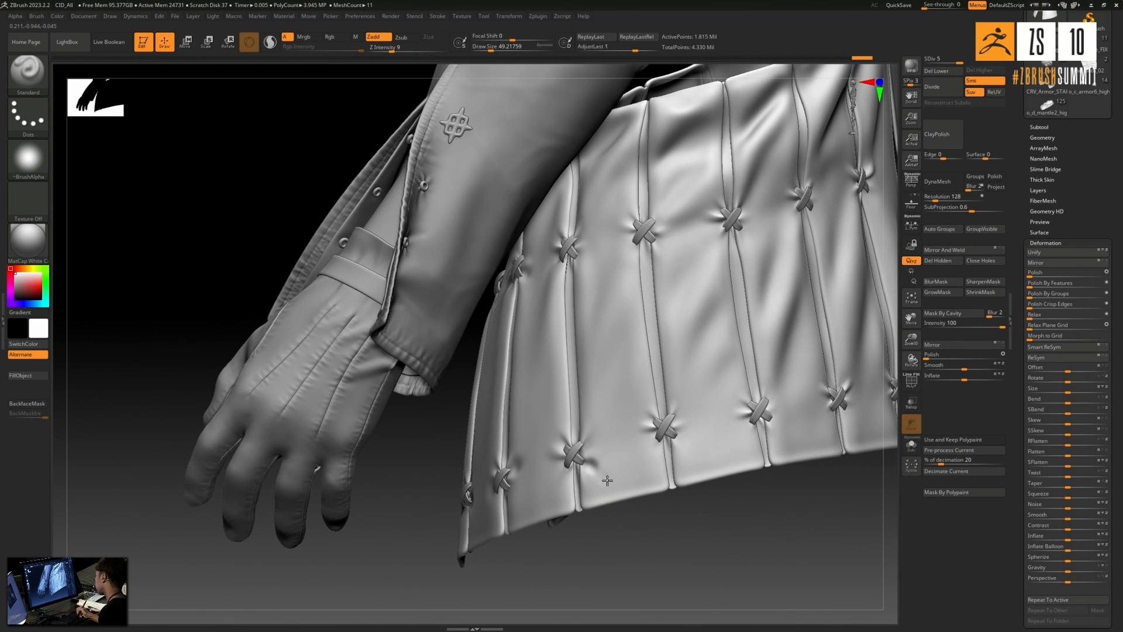
key("shift")
left_click_drag(600, 472, 603, 471, "shift")
mouse_move(675, 438)
left_mouse_down()
mouse_move(692, 442)
mouse_move(695, 427)
mouse_move(633, 454)
left_mouse_up()
left_click_drag(649, 413, 653, 416, "shift")
left_click_drag(635, 582, 655, 544, "alt")
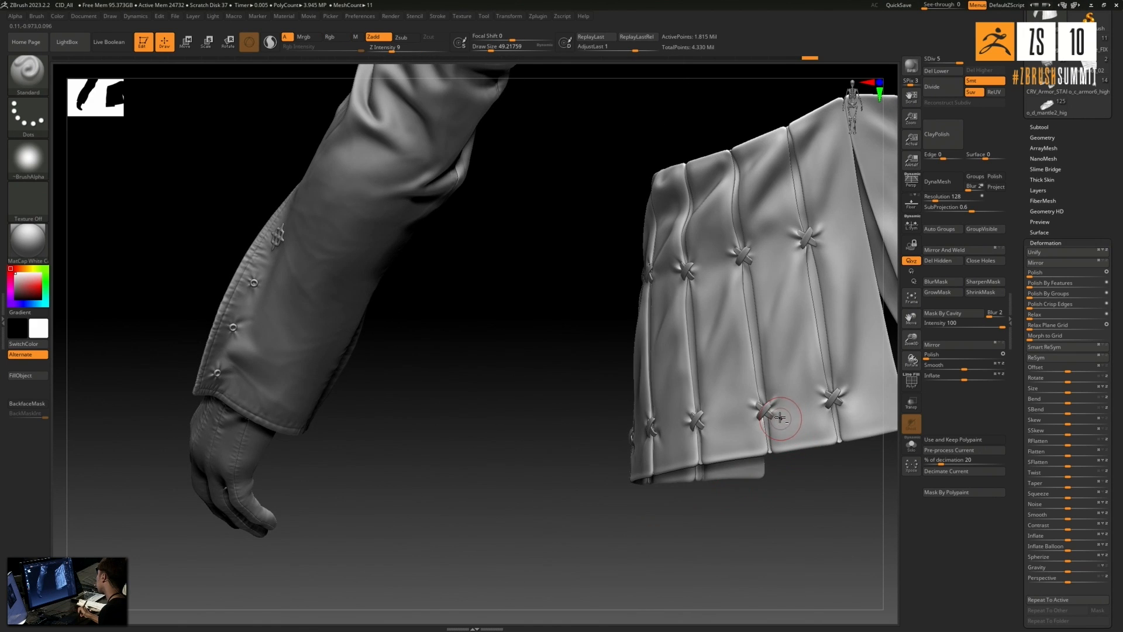
mouse_move(790, 424)
left_mouse_down()
mouse_move(785, 403)
mouse_move(842, 413)
mouse_move(847, 400)
mouse_move(816, 410)
left_mouse_up()
key("shift")
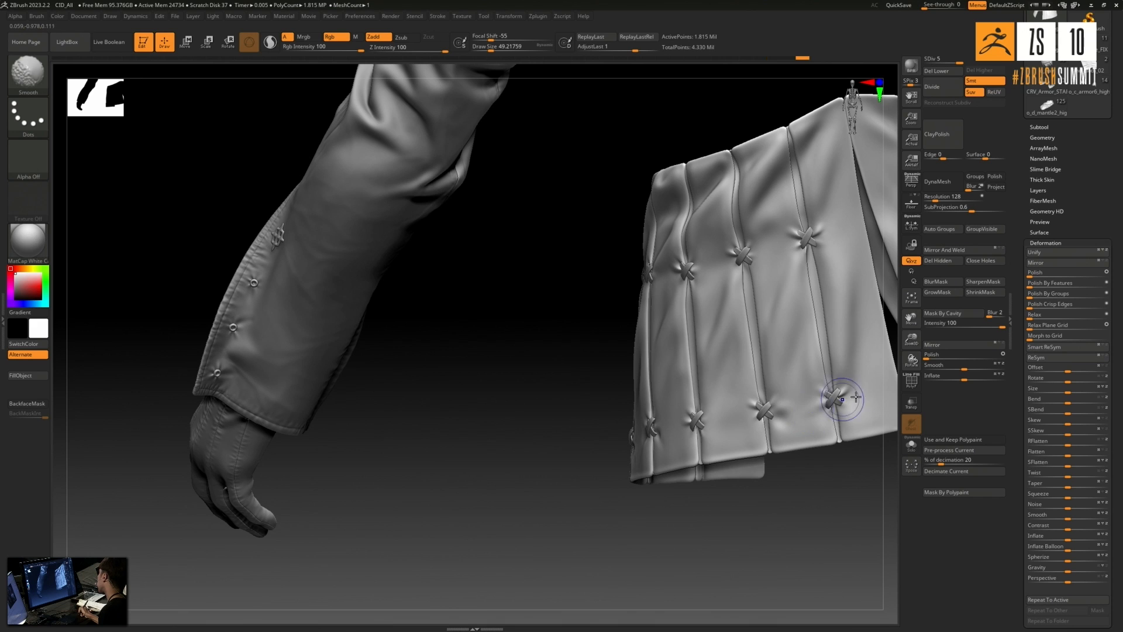
- Review the puckered skirt as a whole, collapse the deformation settings, and switch to the CID_Sleeve_FIX tool
mouse_move(622, 480)
left_mouse_down()
mouse_move(596, 572)
mouse_move(452, 523)
mouse_move(534, 569)
mouse_move(534, 518)
left_mouse_up()
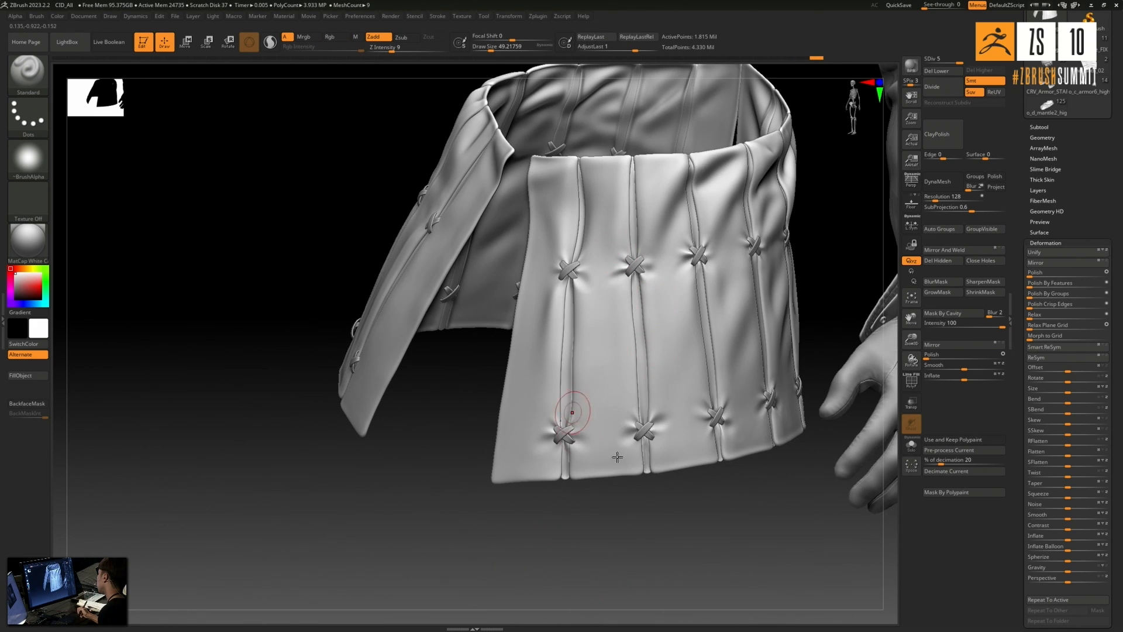
left_click_drag(614, 537, 617, 522)
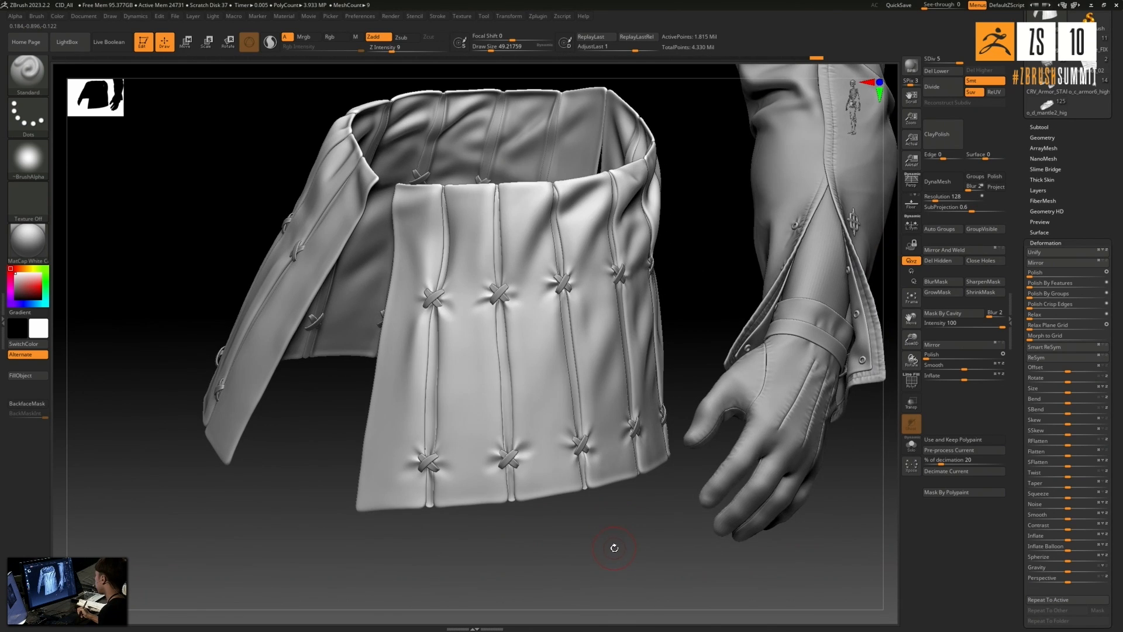
left_click_drag(631, 544, 670, 510)
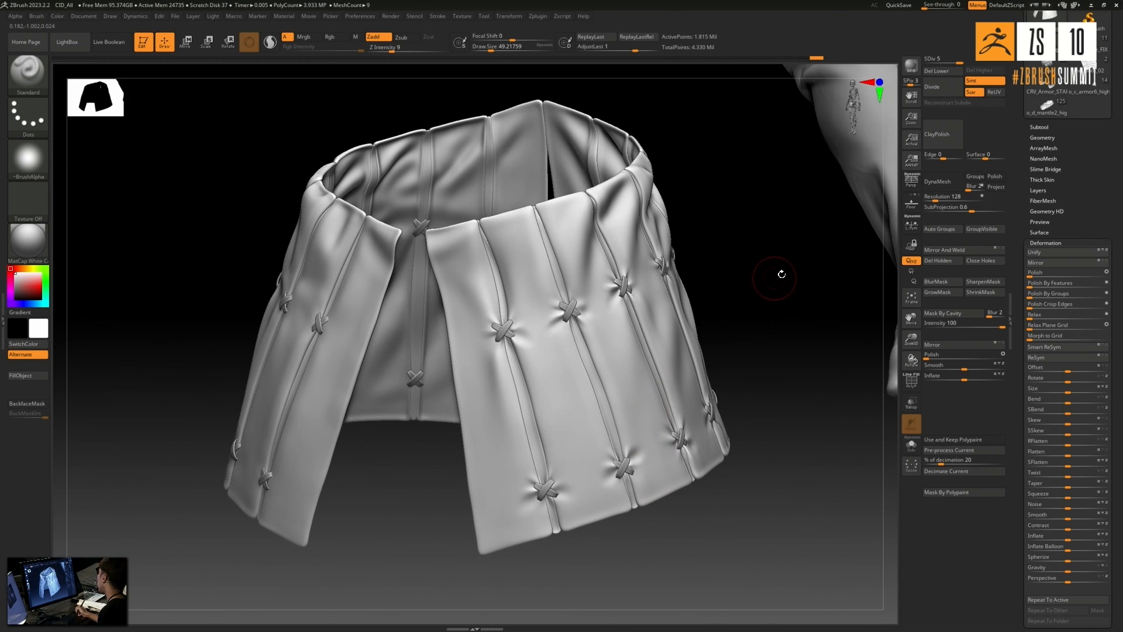
left_click_drag(777, 277, 818, 245, "alt")
left_click(1058, 241)
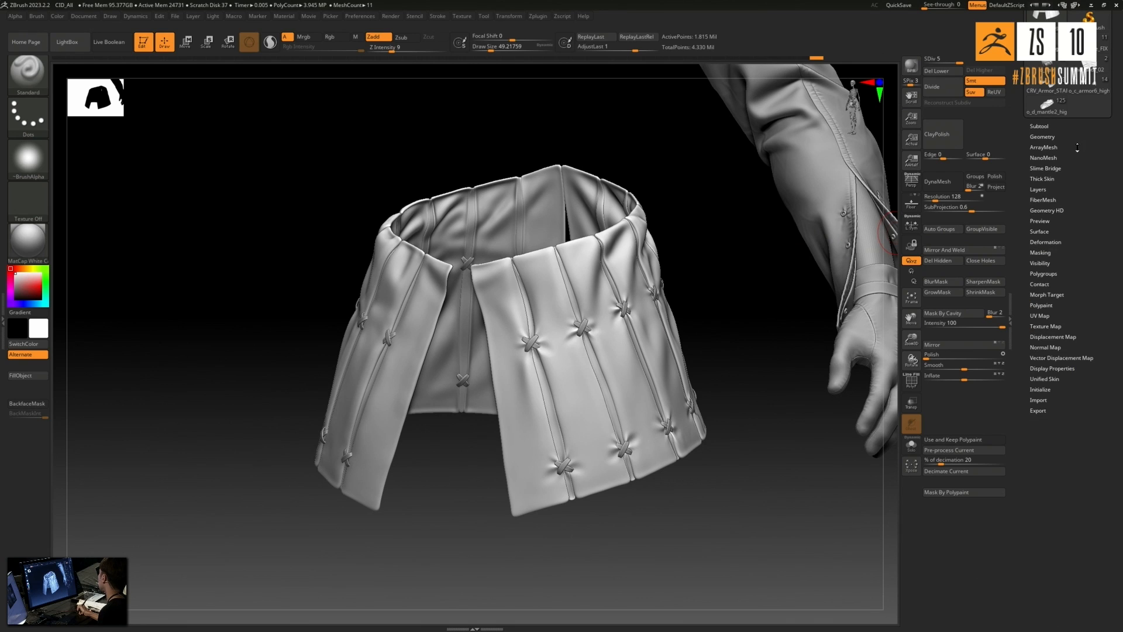
left_click_drag(1081, 153, 1081, 280)
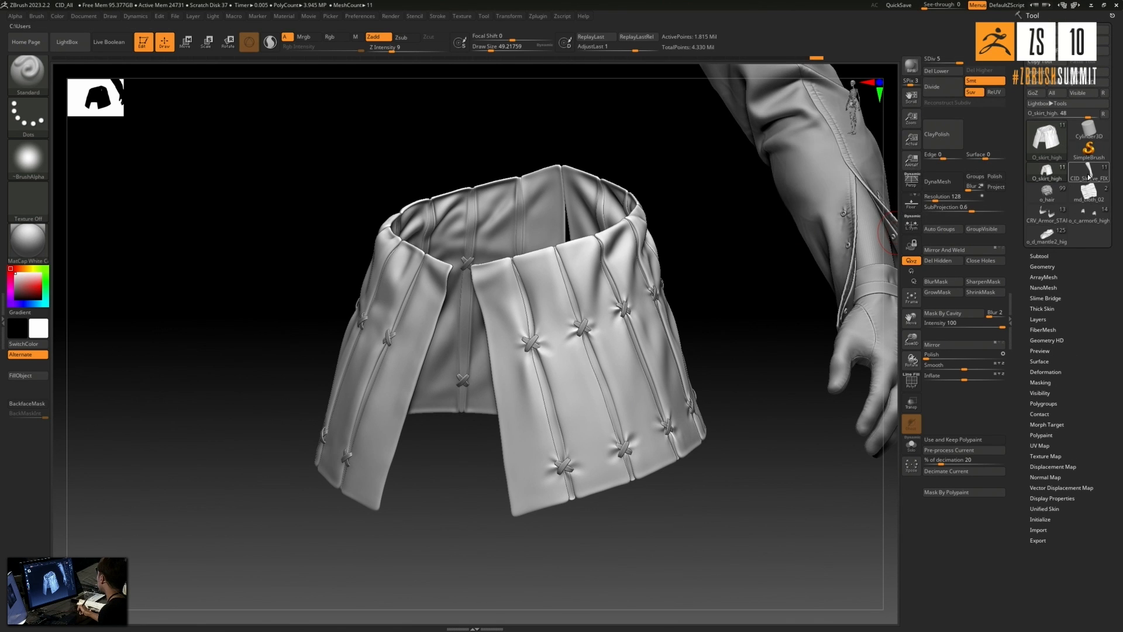
left_click(1087, 174)
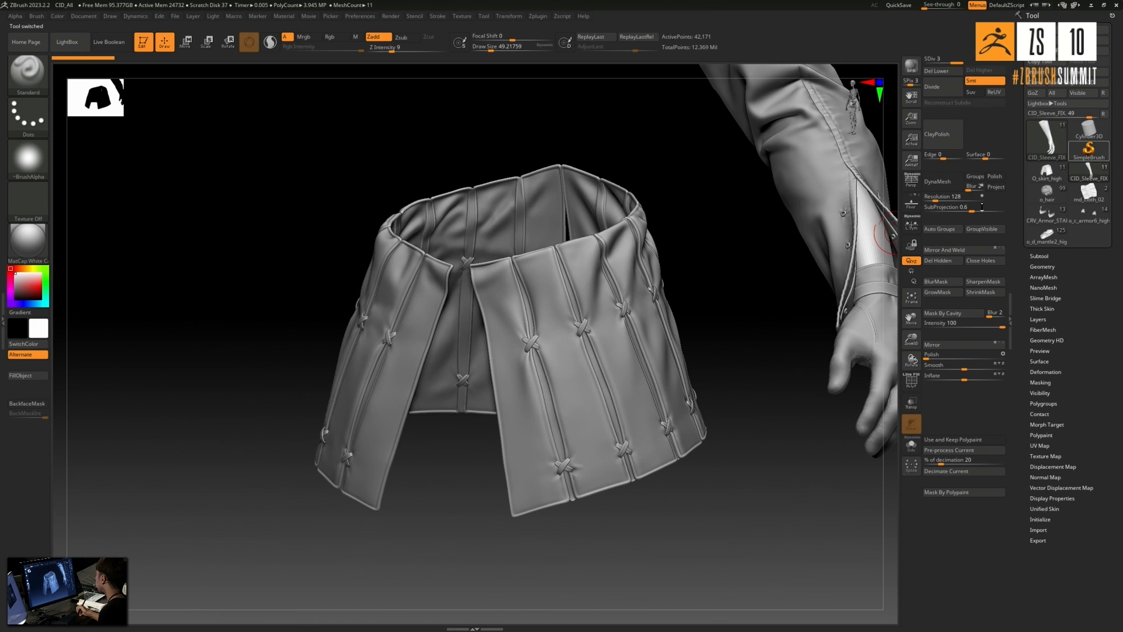
- Examine the skirt's stitched seams and the sleeve's shoulder hem, seams and folds from several sides
key("f")
left_click_drag(671, 289, 639, 271)
left_click_drag(548, 394, 574, 495)
left_click_drag(383, 470, 436, 482)
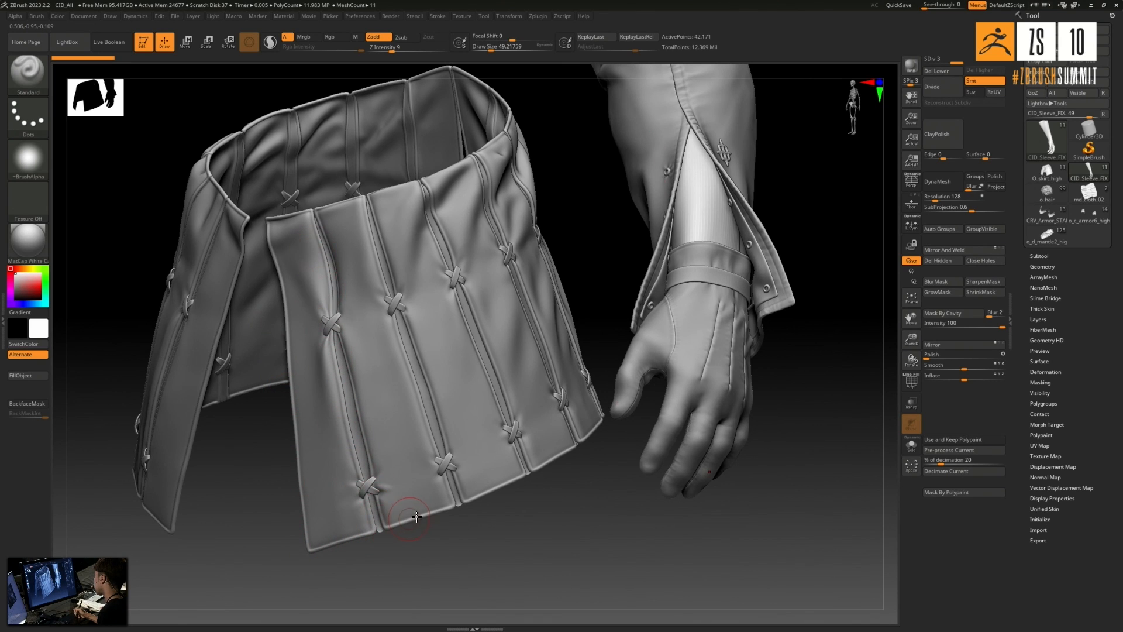
left_click_drag(619, 491, 515, 313)
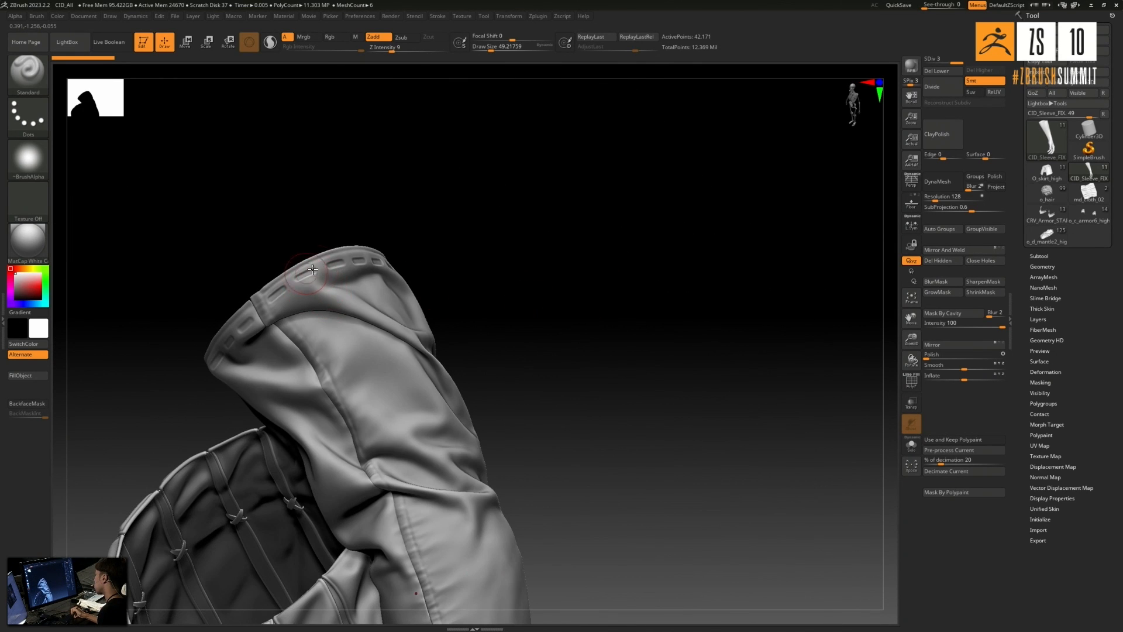
left_click_drag(533, 236, 436, 257)
left_click_drag(578, 233, 441, 272)
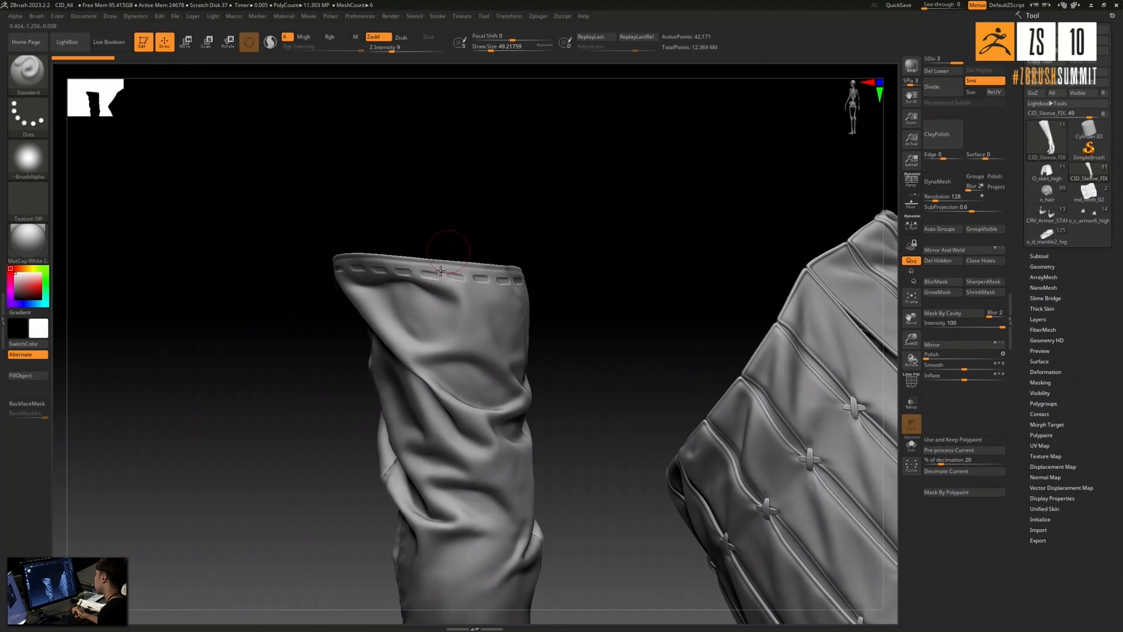
left_click_drag(446, 204, 572, 255)
left_click_drag(567, 377, 693, 266)
left_click_drag(730, 298, 711, 247)
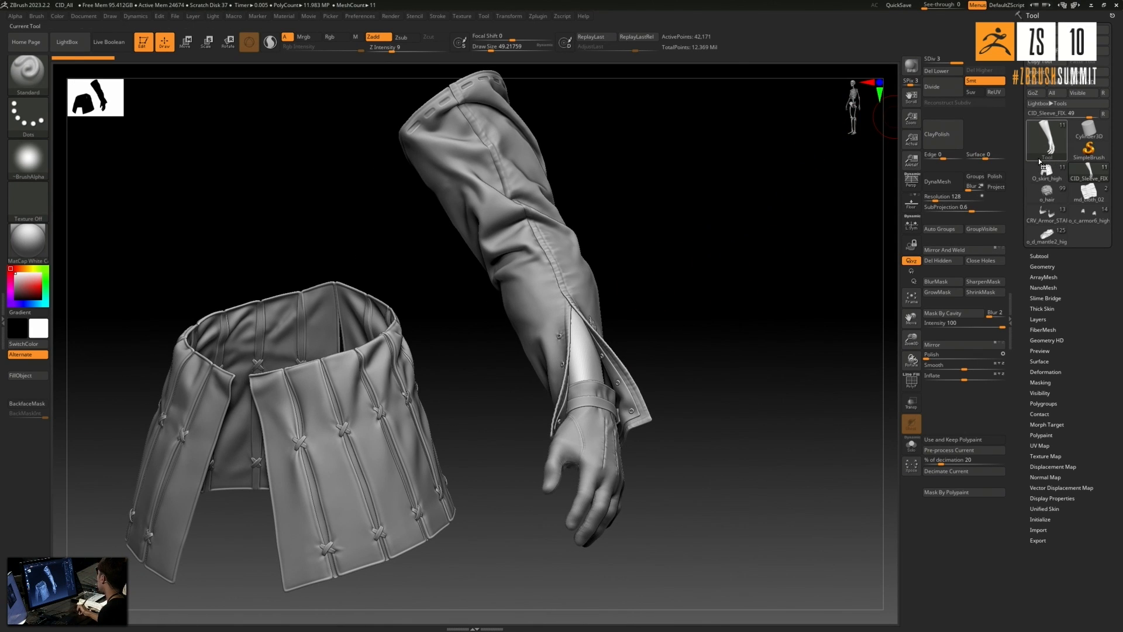
mouse_move(1046, 198)
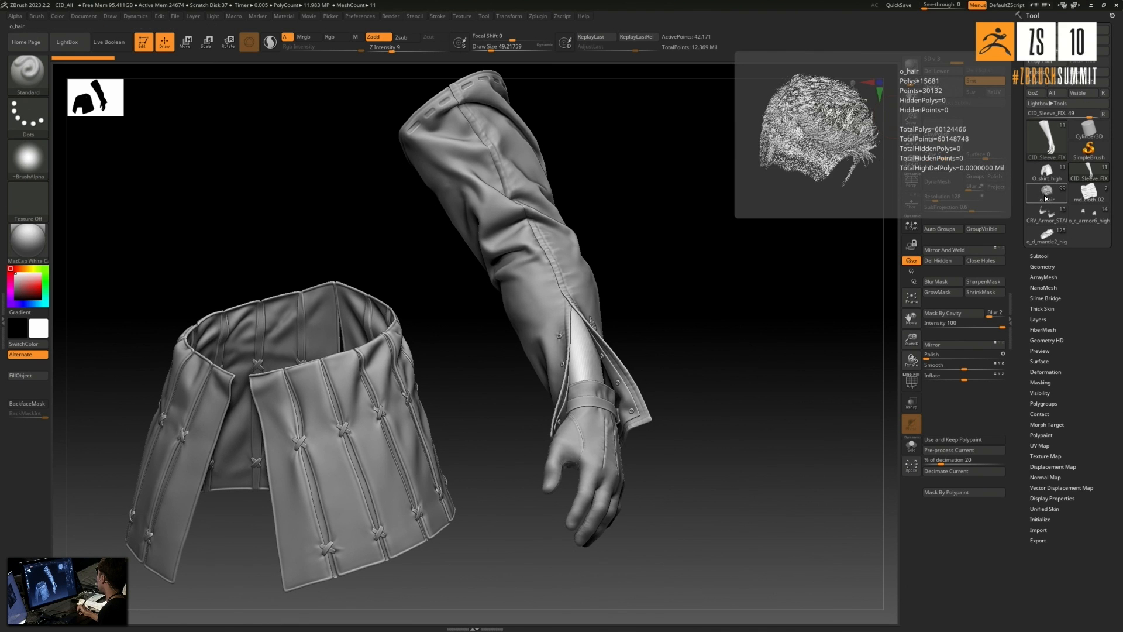
- Switch to the o_hair tool and examine the full character from the sleeve and waist up to the collar and head
left_click(1046, 198)
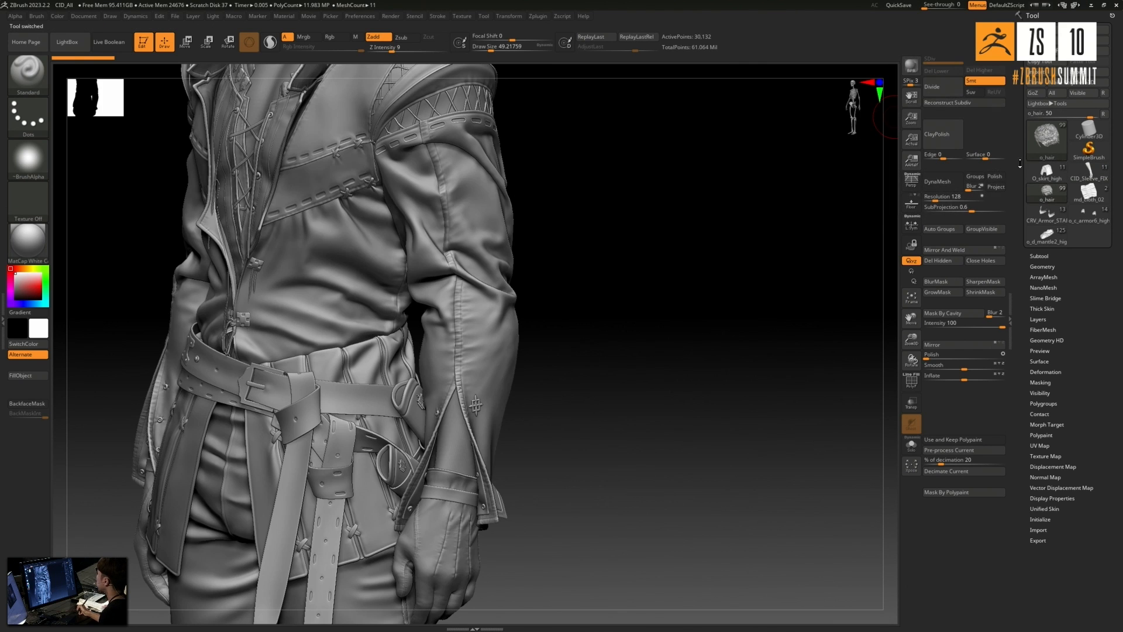
left_click_drag(682, 401, 692, 391)
left_click_drag(649, 450, 703, 284, "alt")
mouse_move(680, 357)
left_mouse_down("alt")
mouse_move(644, 398)
mouse_move(667, 374)
mouse_move(694, 429)
mouse_move(676, 524)
mouse_move(710, 256)
mouse_move(675, 348)
mouse_move(743, 396)
mouse_move(757, 366)
mouse_move(747, 406)
mouse_move(722, 406)
mouse_move(760, 415)
mouse_move(667, 265)
mouse_move(654, 291)
mouse_move(744, 221)
mouse_move(679, 631)
left_mouse_up("alt")
left_click_drag(659, 226, 673, 477, "alt")
mouse_move(691, 416)
left_mouse_down()
mouse_move(677, 411)
mouse_move(706, 422)
left_mouse_up()
mouse_move(656, 372)
left_mouse_down("alt")
mouse_move(662, 383)
mouse_move(690, 246)
mouse_move(720, 446)
left_mouse_up("alt")
left_click_drag(680, 241, 688, 323, "alt")
mouse_move(715, 404)
left_mouse_down("alt")
mouse_move(727, 445)
mouse_move(721, 438)
left_mouse_up("alt")
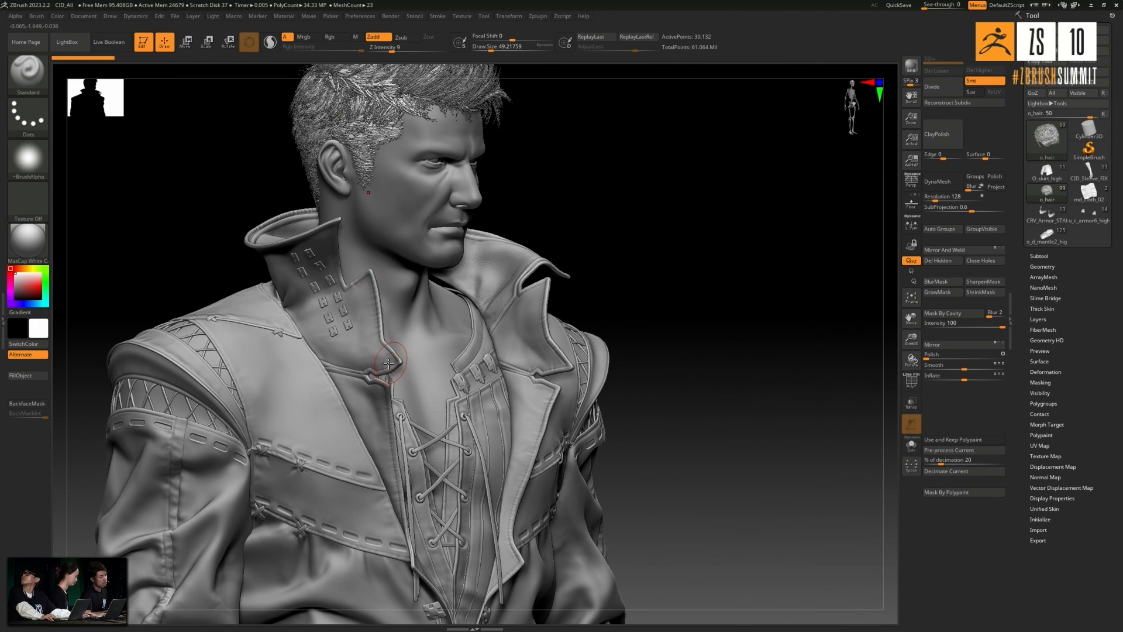
- Examine the jacket's collar, chest stitching, lacing and torso folds from several angles down to the belt
left_click_drag(669, 253, 682, 253)
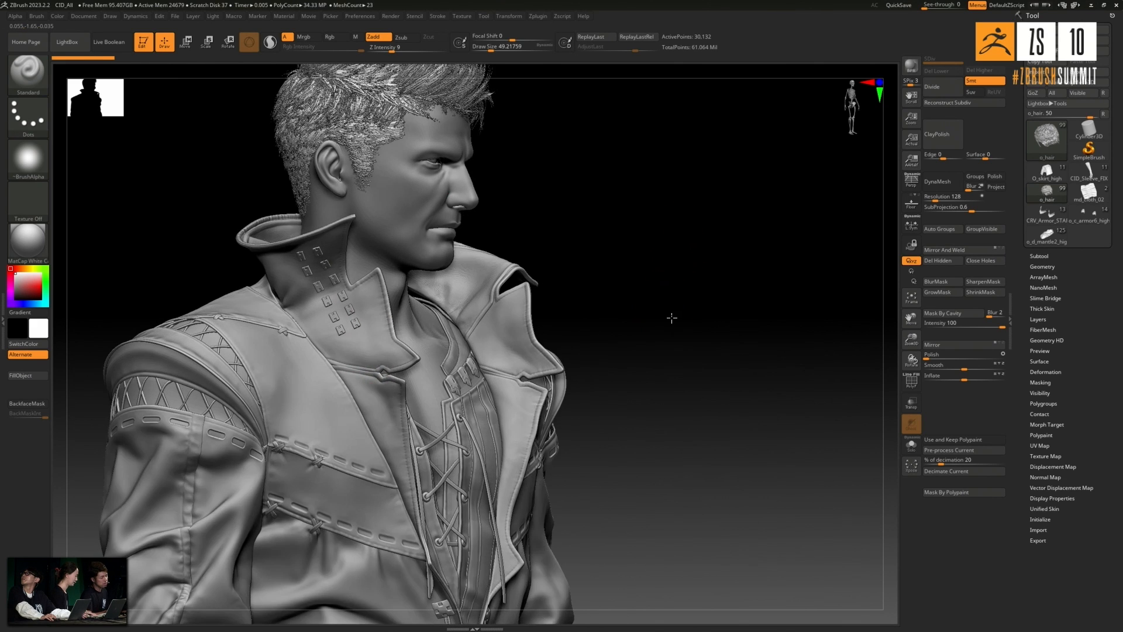
left_click_drag(669, 318, 666, 324)
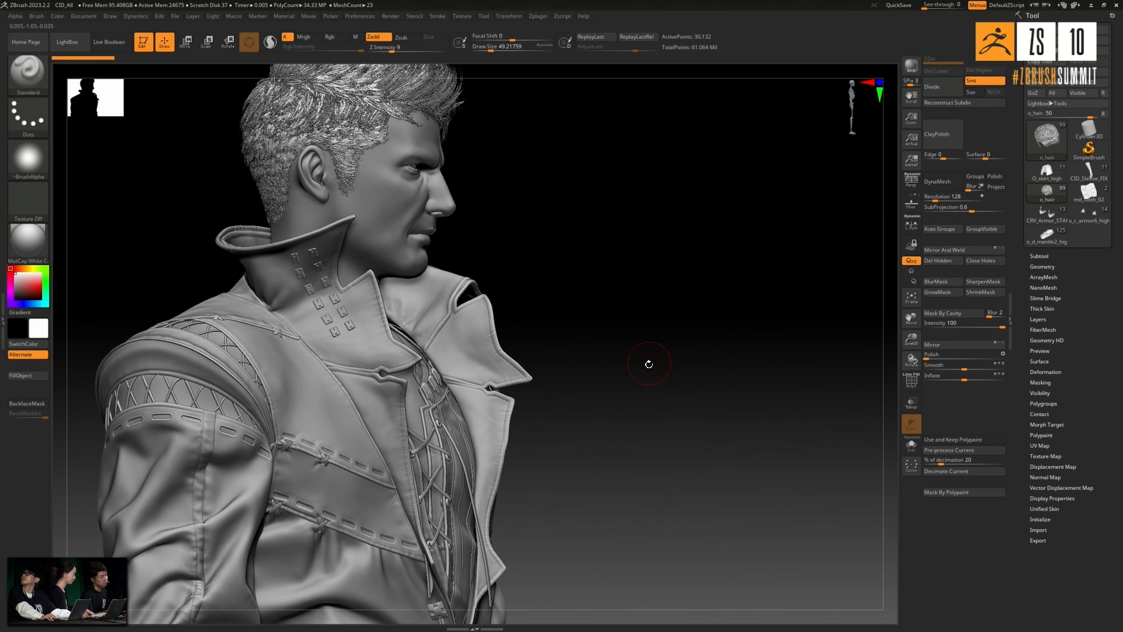
left_click_drag(650, 360, 639, 366)
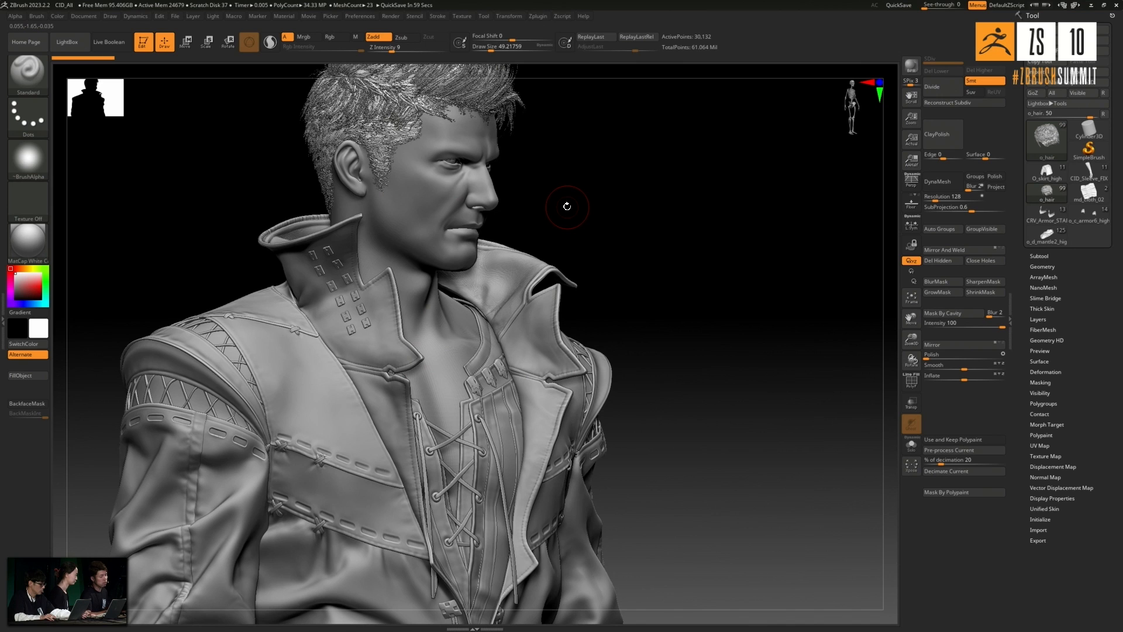
mouse_move(704, 392)
left_mouse_down("alt")
mouse_move(700, 301)
mouse_move(617, 273)
left_mouse_up("alt")
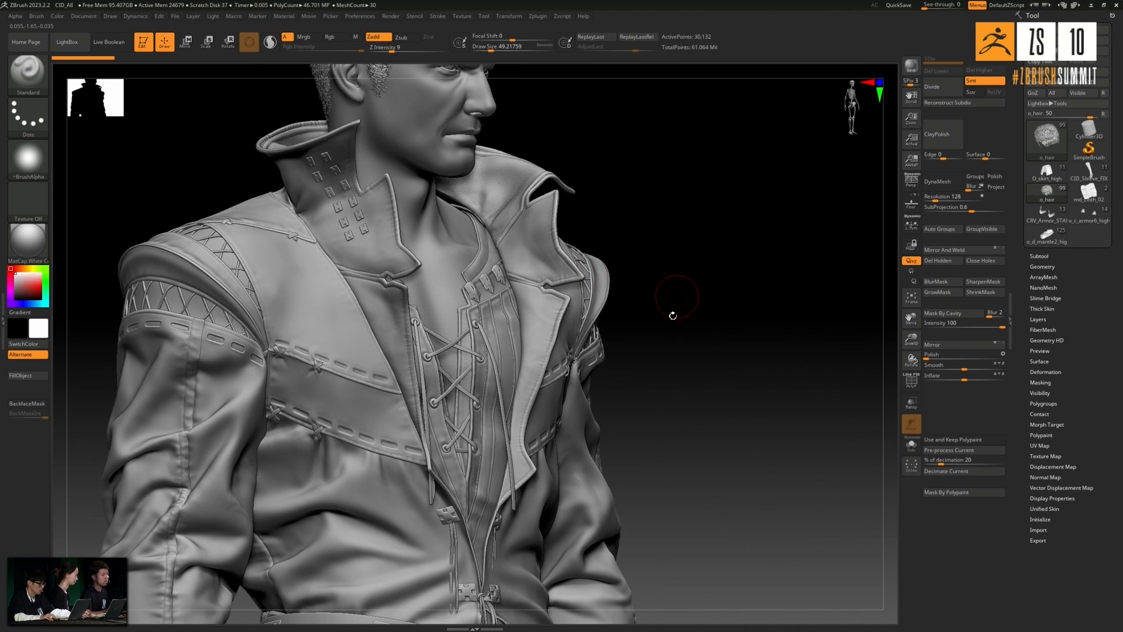
left_click_drag(703, 394, 700, 273, "alt")
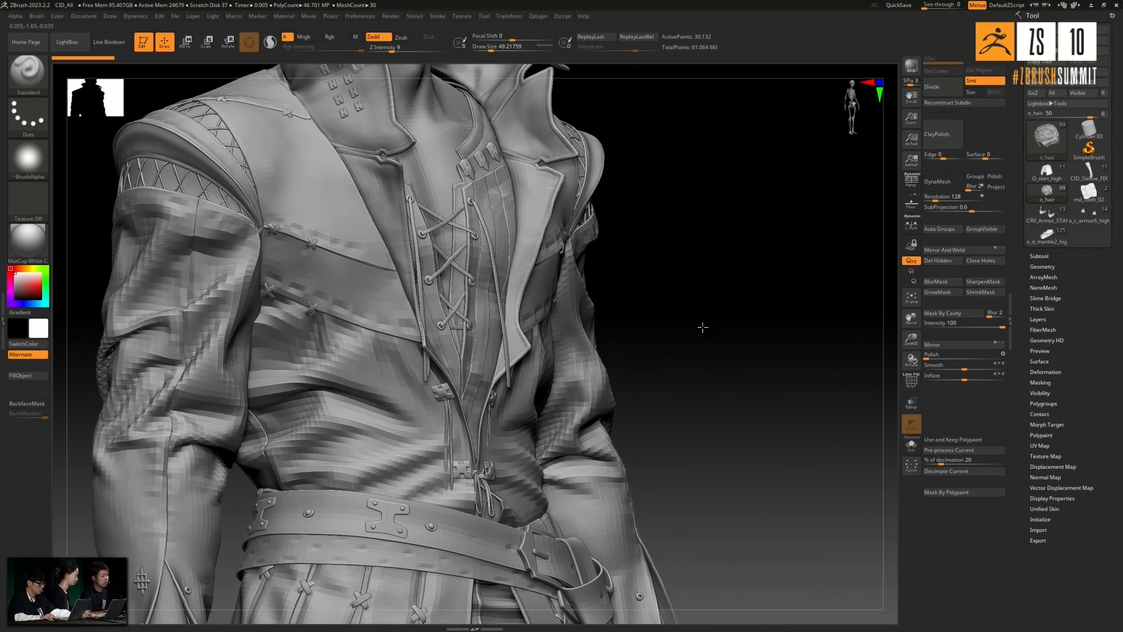
left_click_drag(741, 422, 745, 307, "alt")
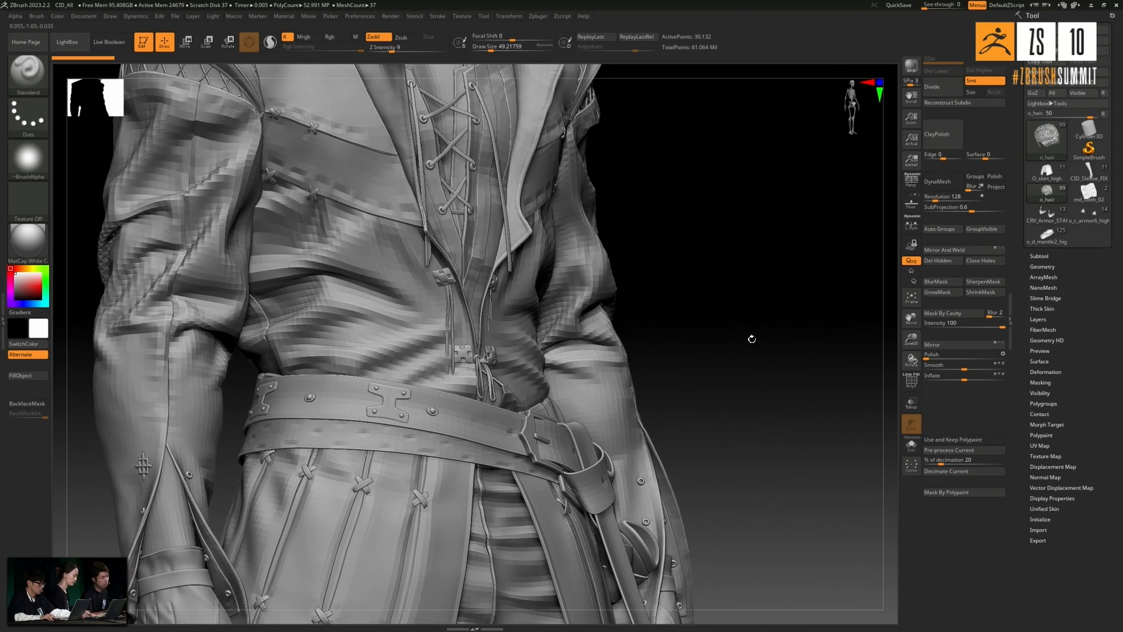
- Examine the belts, stitched skirt, trouser folds and gloved hand around the character's lower body
mouse_move(765, 377)
left_mouse_down()
mouse_move(754, 375)
mouse_move(853, 312)
mouse_move(831, 305)
mouse_move(810, 324)
mouse_move(787, 396)
left_mouse_up()
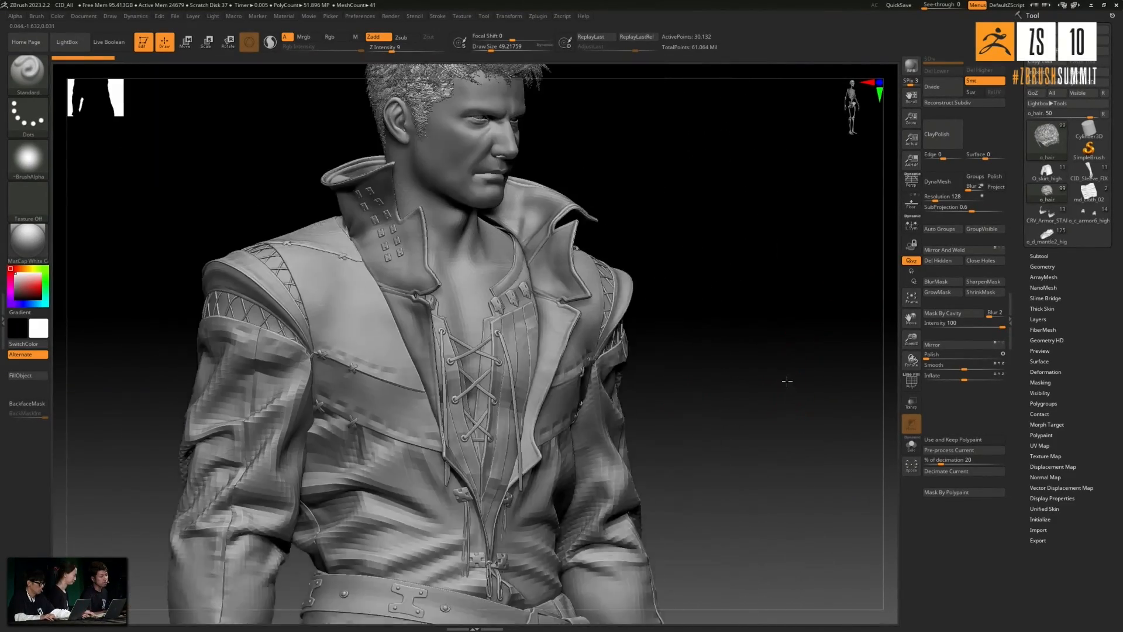
left_click_drag(787, 381, 727, 170)
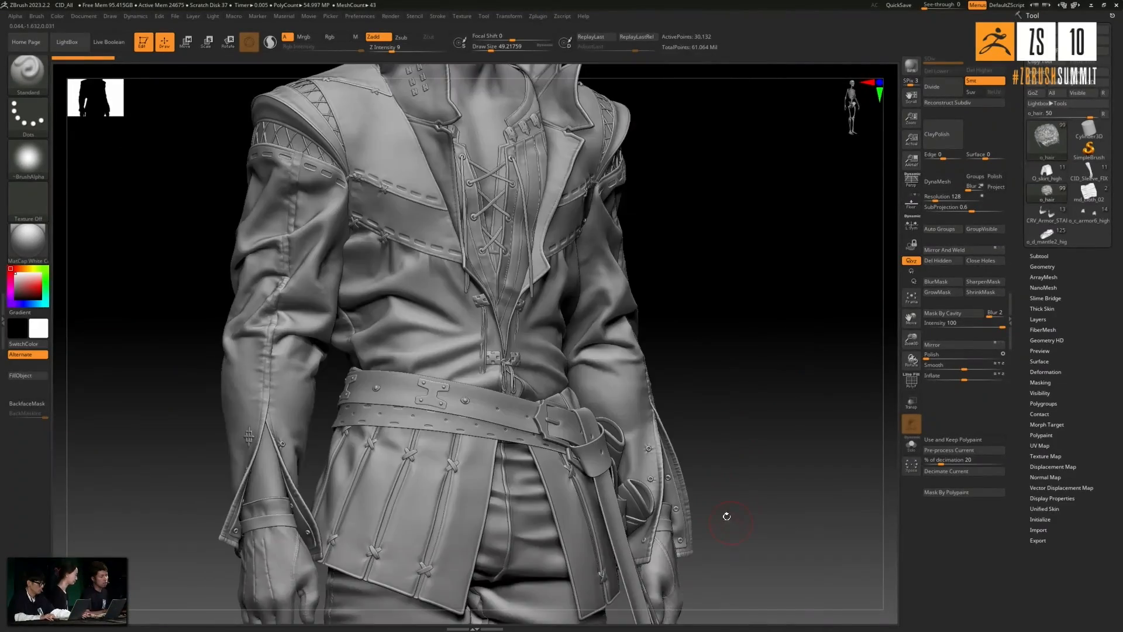
left_click_drag(727, 518, 747, 313)
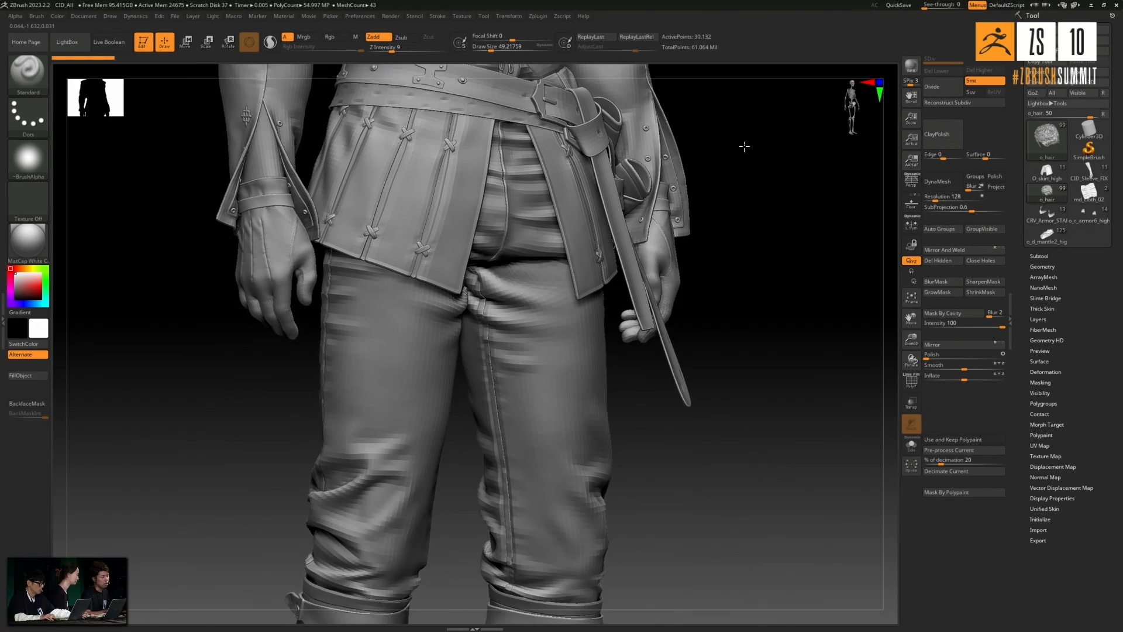
left_click_drag(742, 142, 437, 341, "alt")
left_click_drag(576, 469, 480, 305)
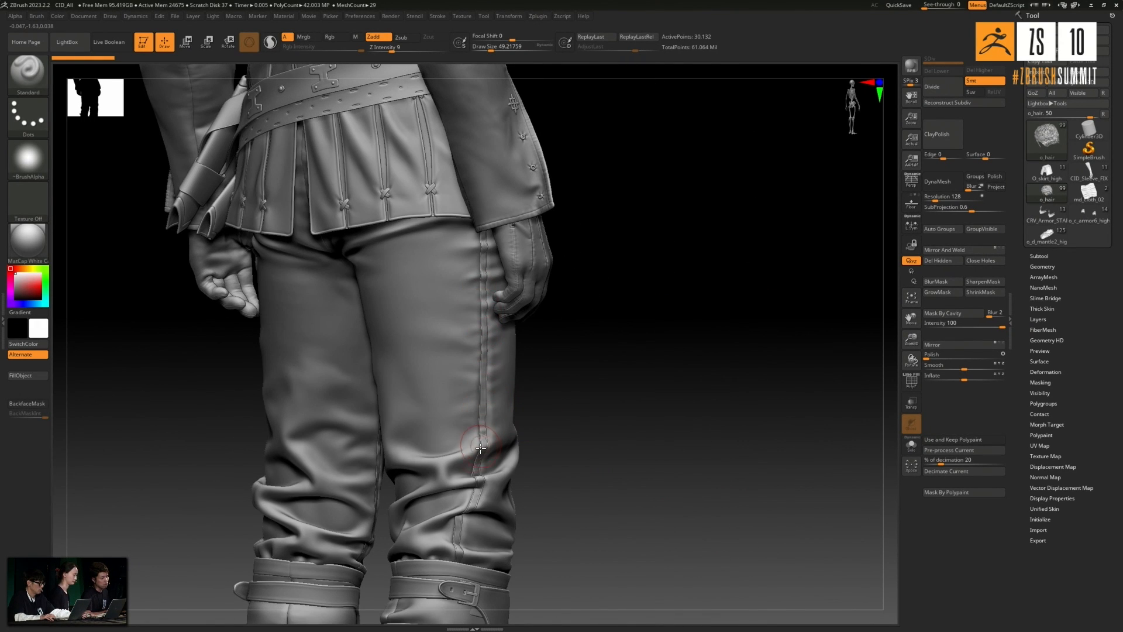
left_click_drag(624, 397, 561, 374)
left_click_drag(681, 409, 438, 340)
left_click_drag(647, 438, 339, 430)
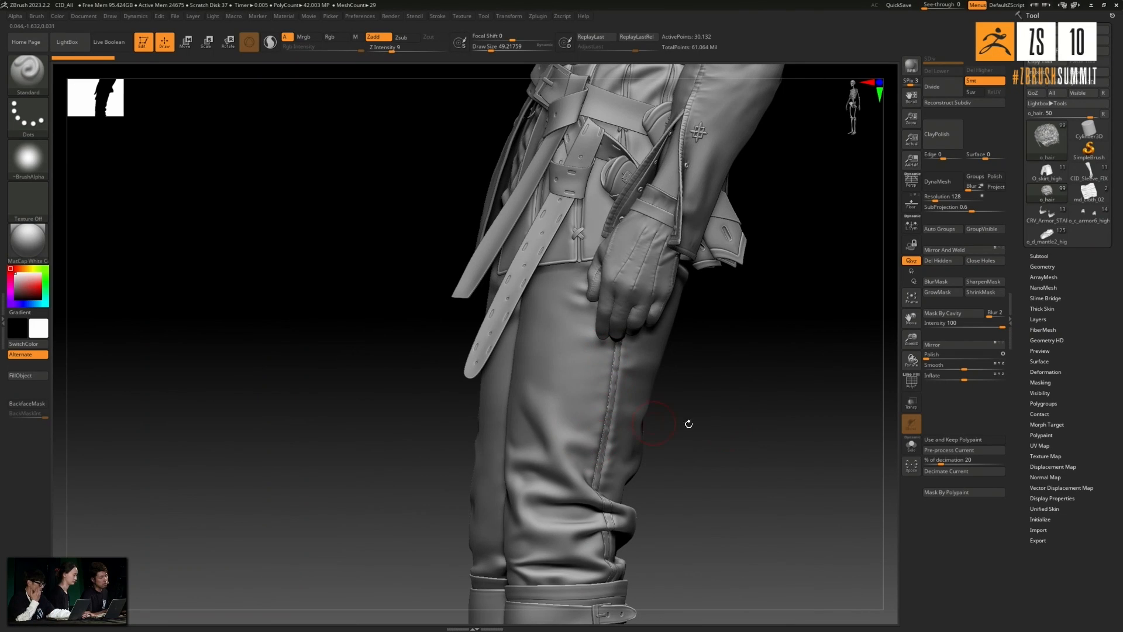
left_click_drag(740, 468, 735, 446)
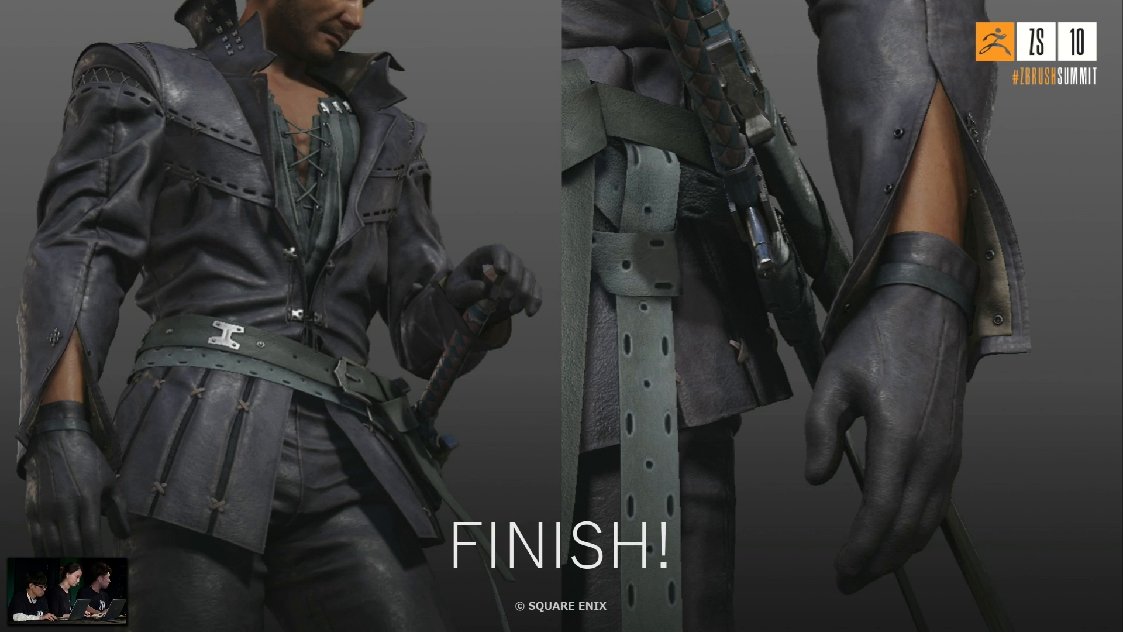
key("Right")
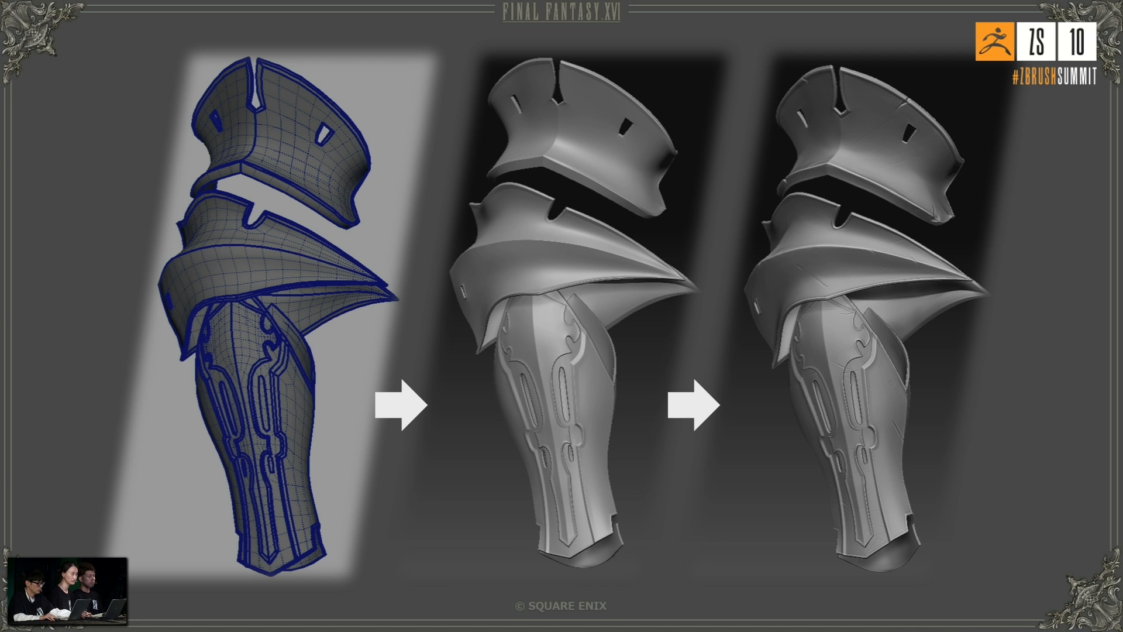
key("Right")
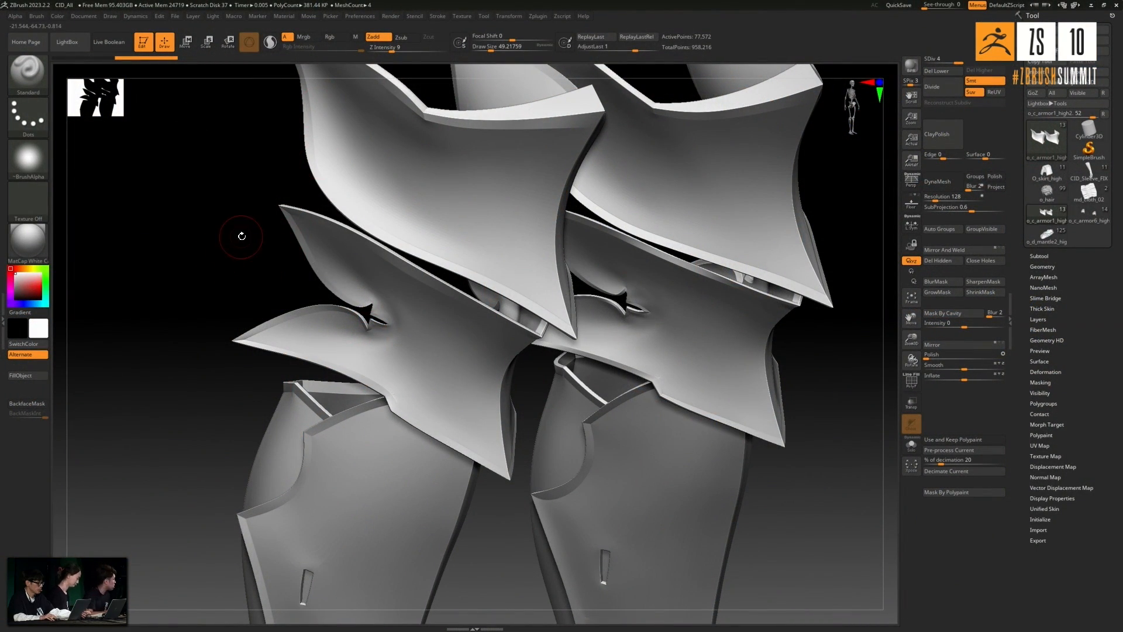
- Examine the arm and leg armour as a complete set, then inspect the knee plates up close
left_click_drag(210, 277, 203, 254)
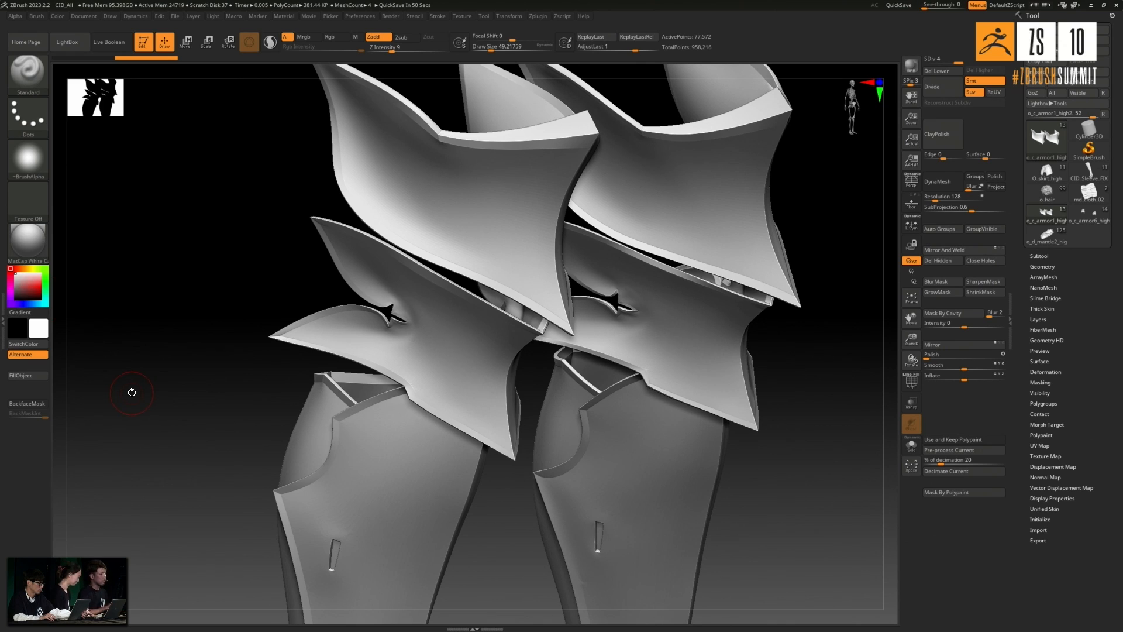
key("f")
left_click_drag(148, 325, 263, 359)
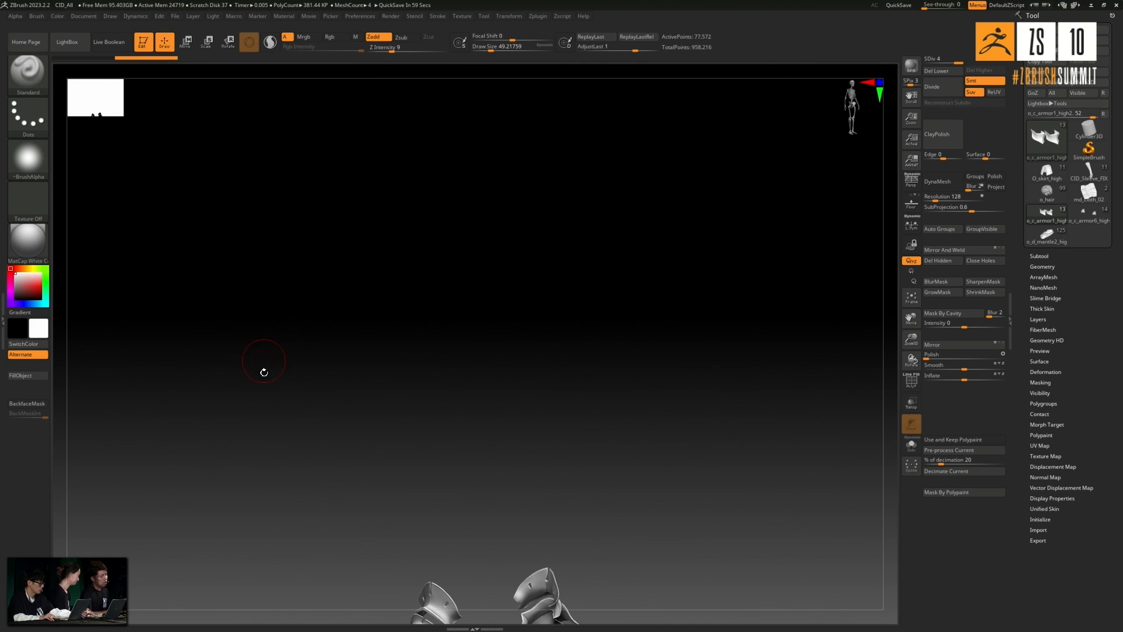
key("f")
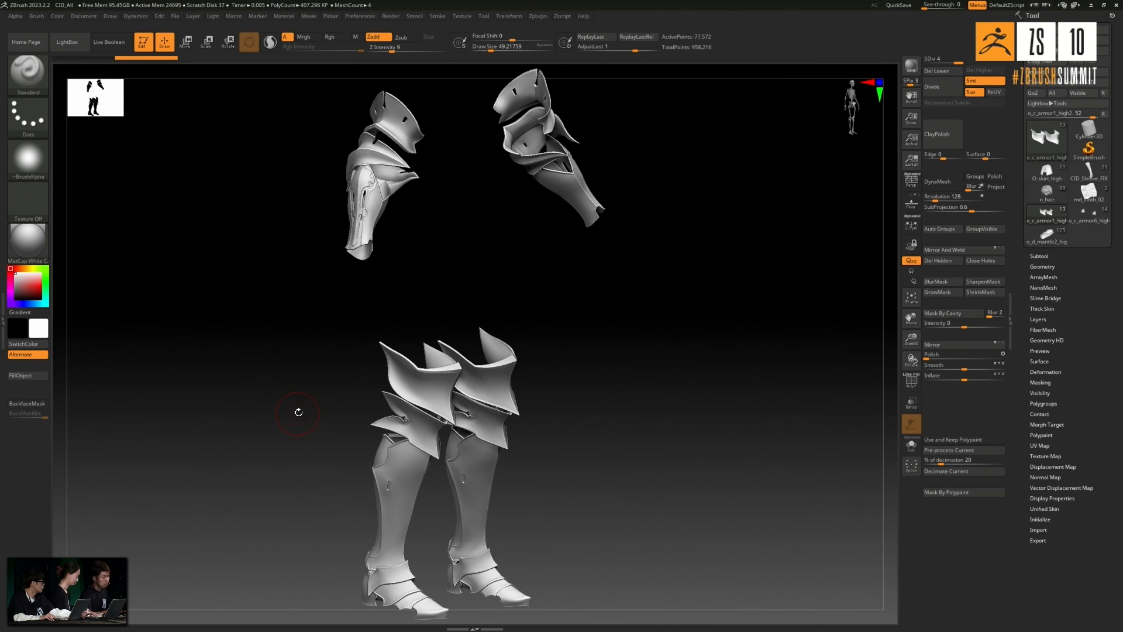
left_click_drag(290, 421, 268, 394, "alt")
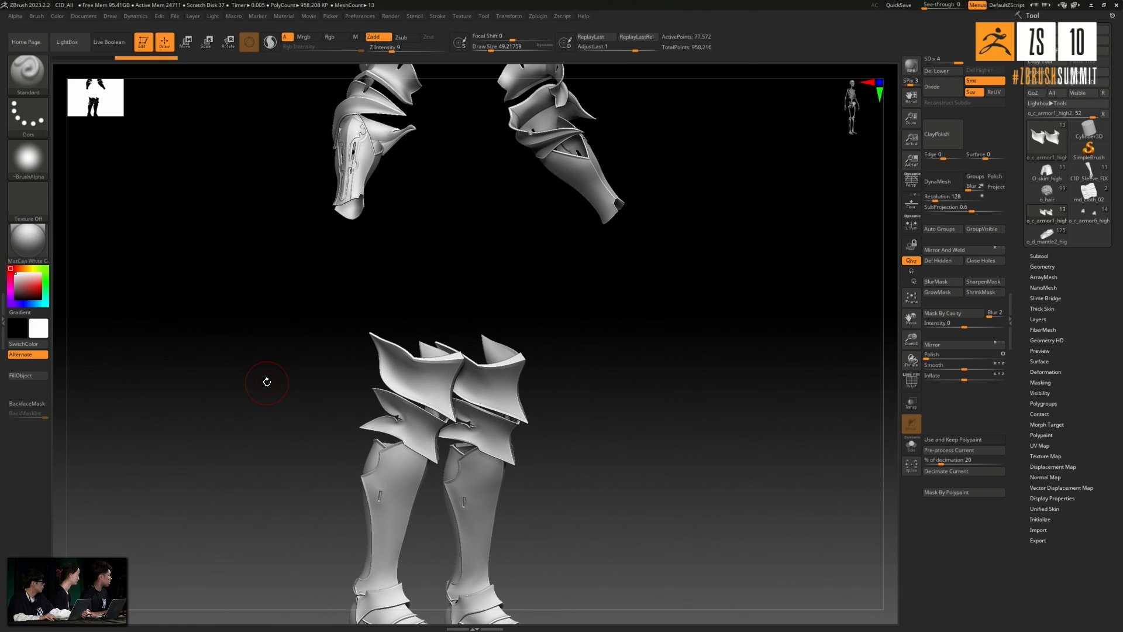
left_click_drag(304, 413, 345, 538, "alt")
left_click_drag(210, 392, 280, 353, "alt")
- Select the CRV_Armor_START knee plates, isolate them in Solo mode and frame their edges and corners
left_click(389, 422, "alt")
left_click_drag(248, 465, 267, 439)
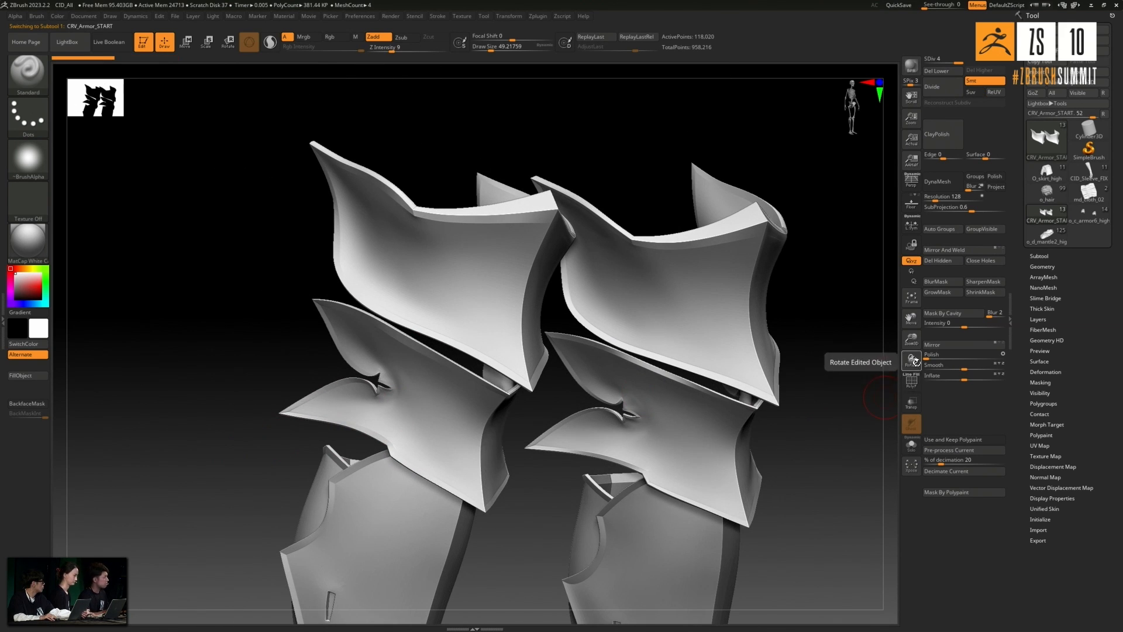
left_click(911, 445)
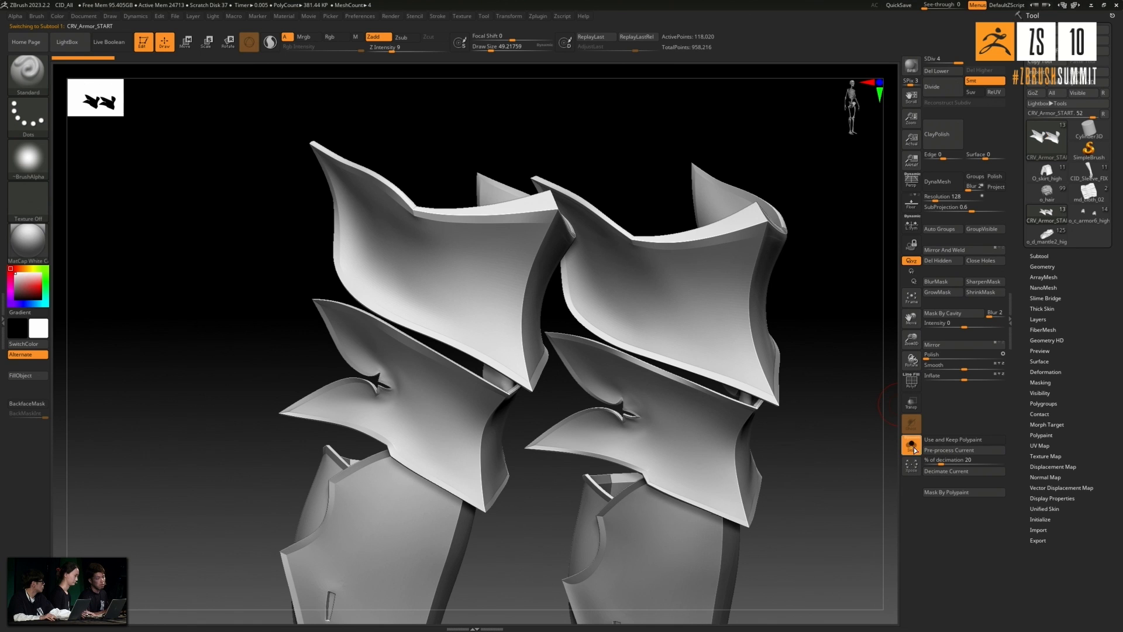
left_click_drag(546, 545, 561, 603, "alt")
left_click_drag(511, 281, 477, 211, "alt")
left_click_drag(759, 399, 802, 348, "alt")
mouse_move(695, 483)
left_mouse_down("alt")
mouse_move(704, 505)
mouse_move(685, 383)
left_mouse_up("alt")
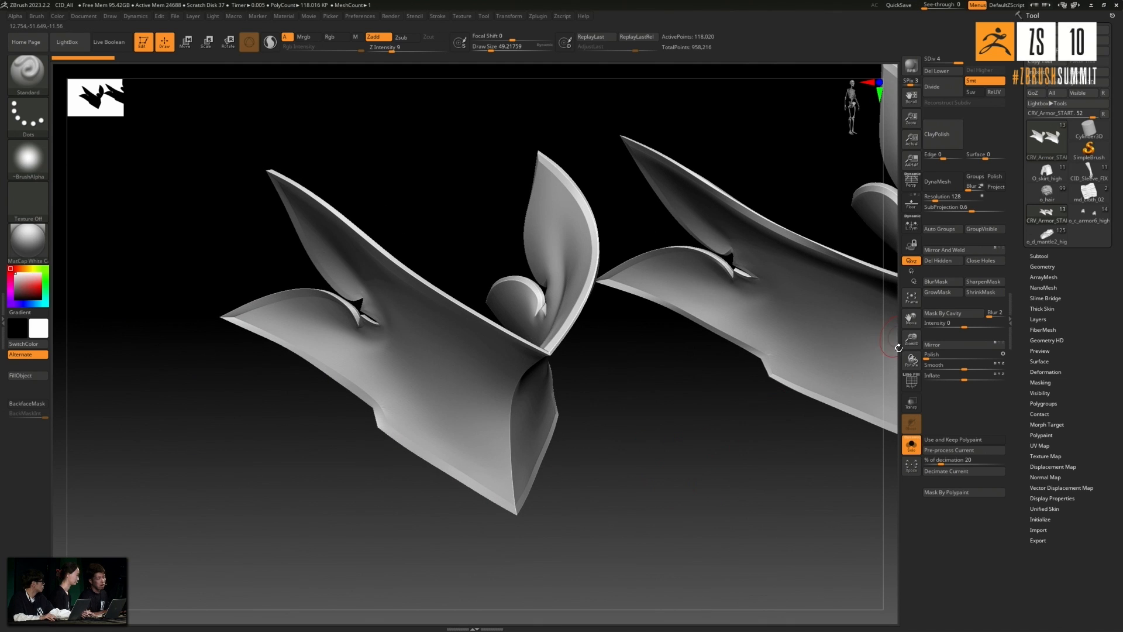
- Display the PolyFrame on the knee plates and examine their edge topology, alone and among the neighbouring armour
left_click(911, 387)
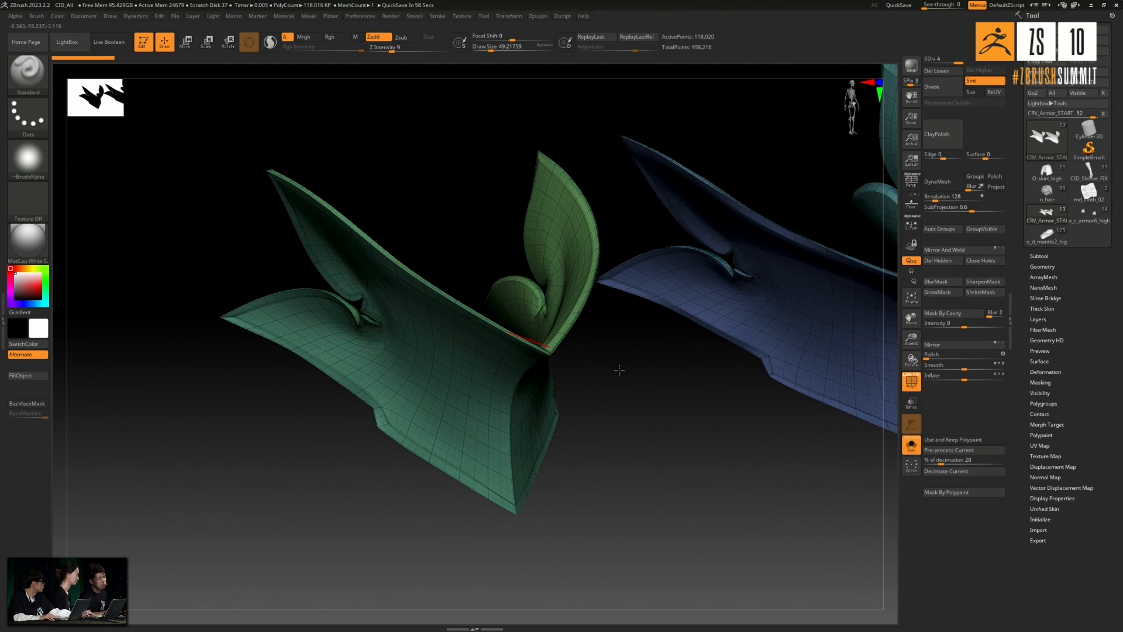
left_click_drag(620, 375, 629, 379)
key("super+a")
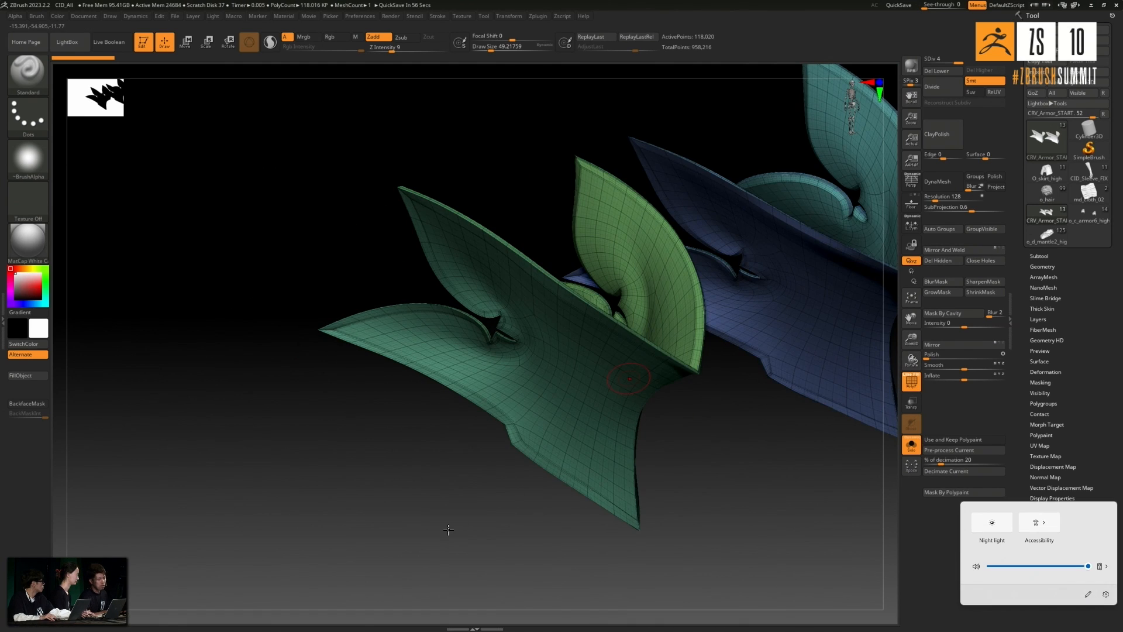
left_click_drag(446, 516, 764, 505)
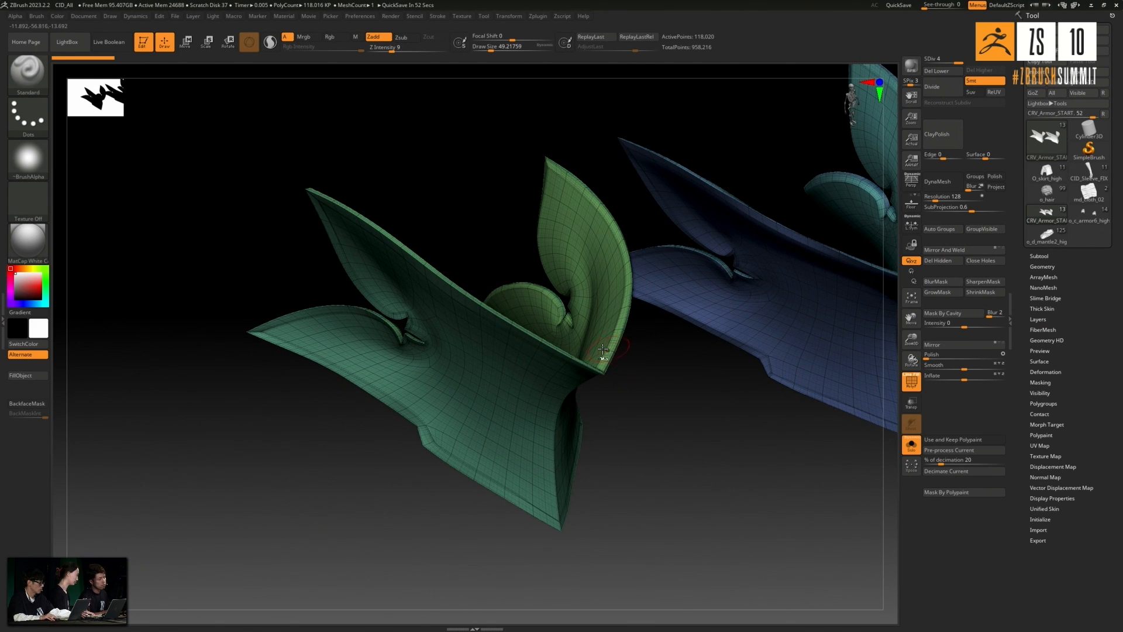
left_click_drag(658, 431, 654, 413)
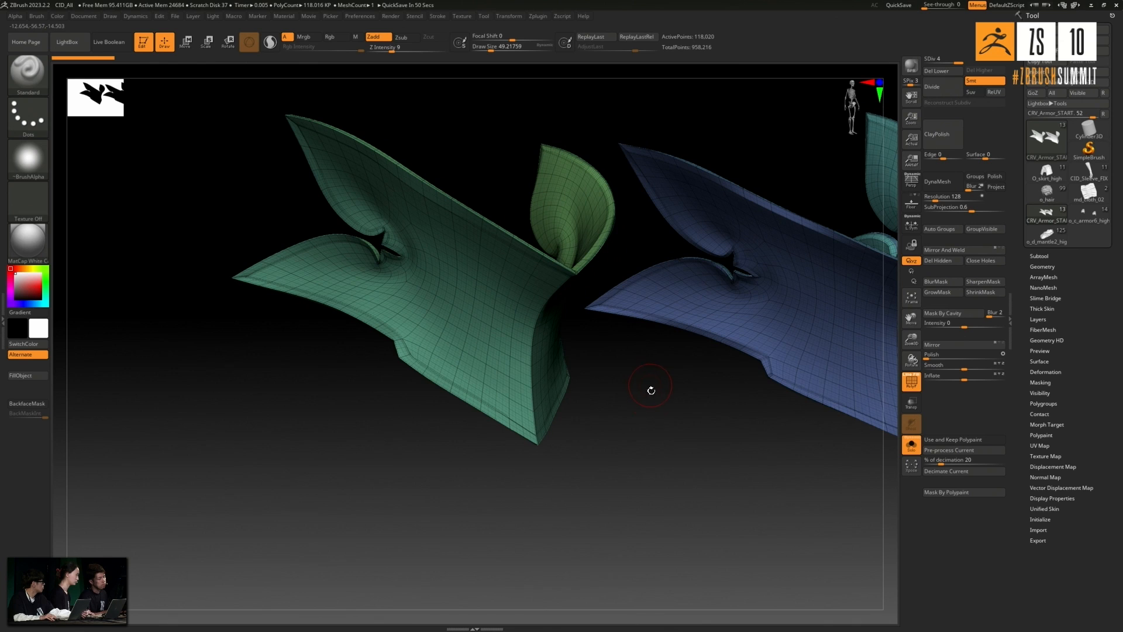
left_click(912, 444)
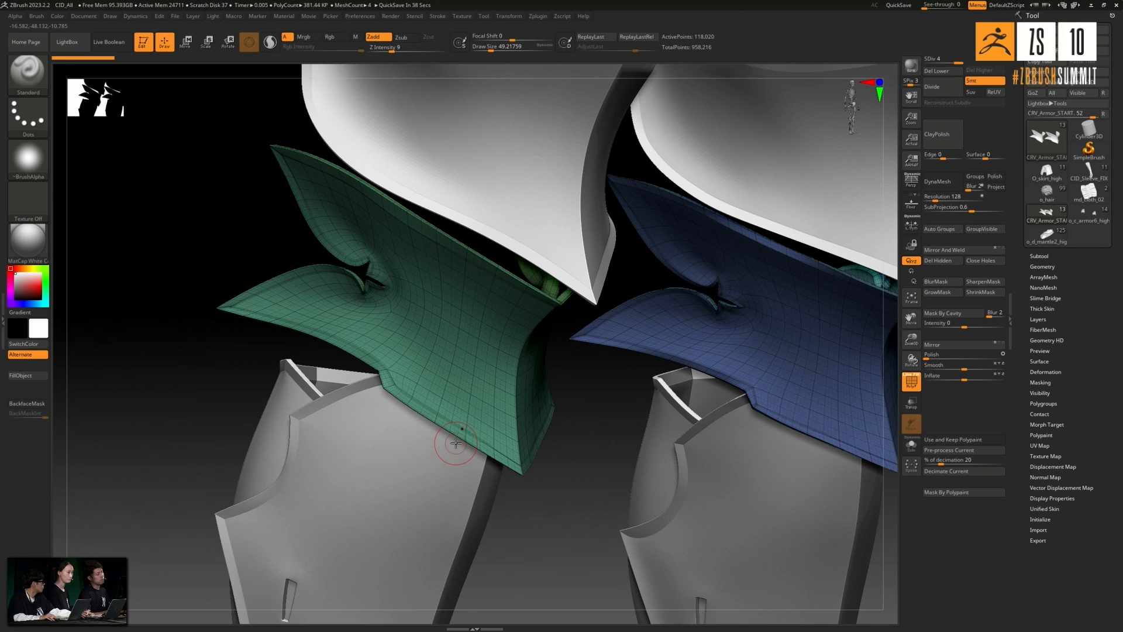
left_click(912, 454)
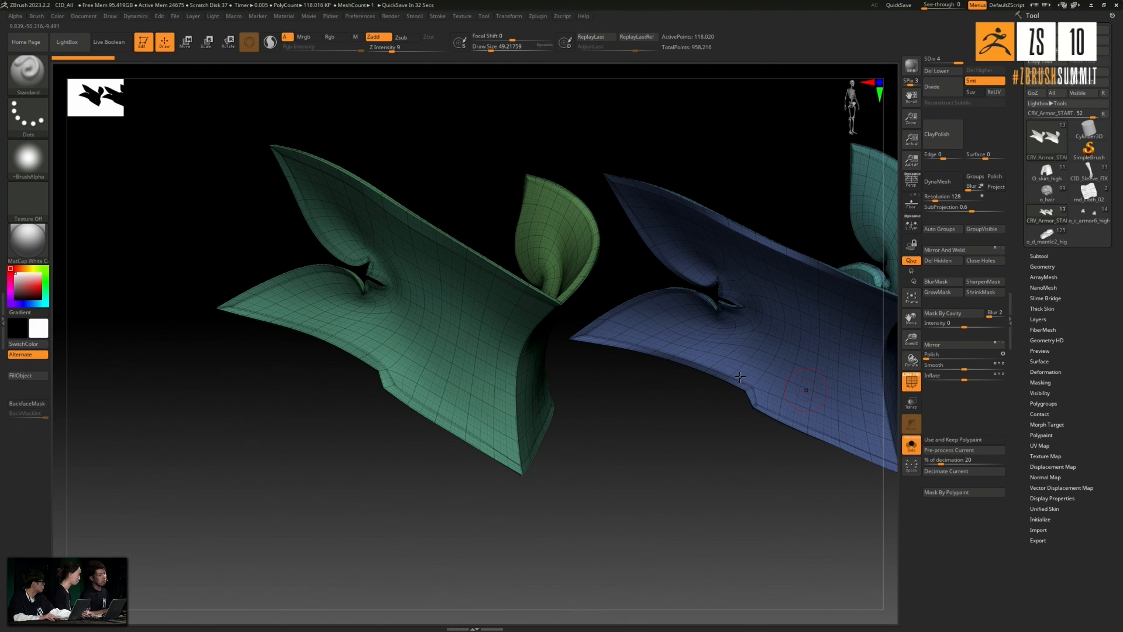
- Isolate the thin border strip running along the edges of the knee plate, hiding all other polygons
left_click_drag(371, 462, 380, 492, "alt")
mouse_move(541, 397)
left_mouse_down()
mouse_move(539, 444)
mouse_move(534, 370)
left_mouse_up()
key("ctrl+shift")
left_click(540, 359, "ctrl+shift")
left_click_drag(506, 434, 701, 394)
- Grow the visible border strip five times to widen it along the knee plate's edges
left_click(1058, 393)
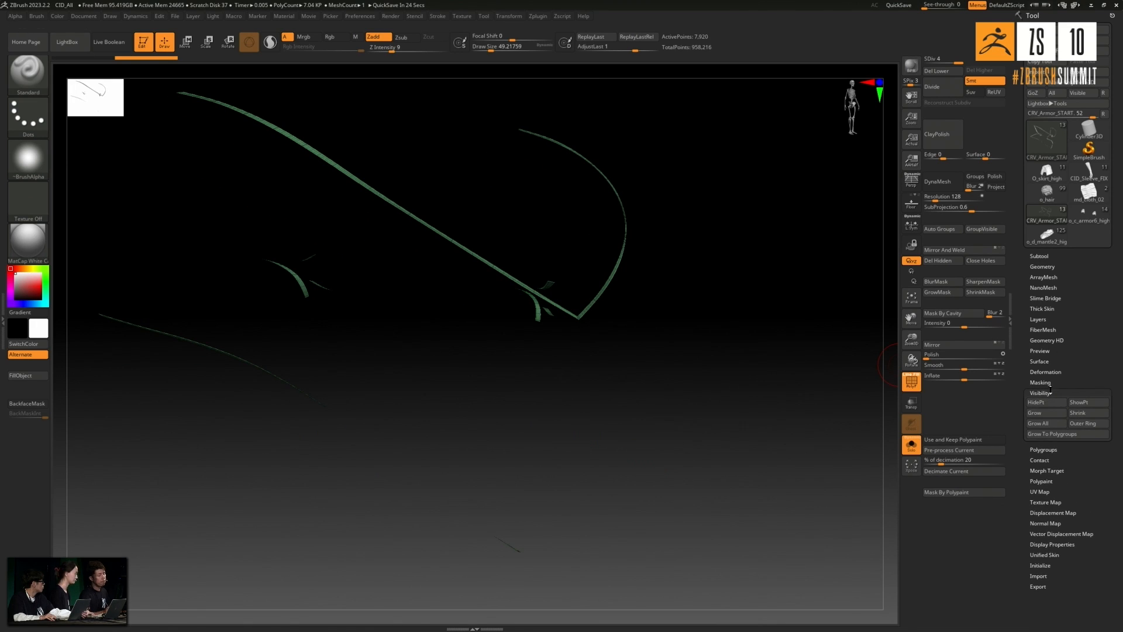
left_click(1049, 414)
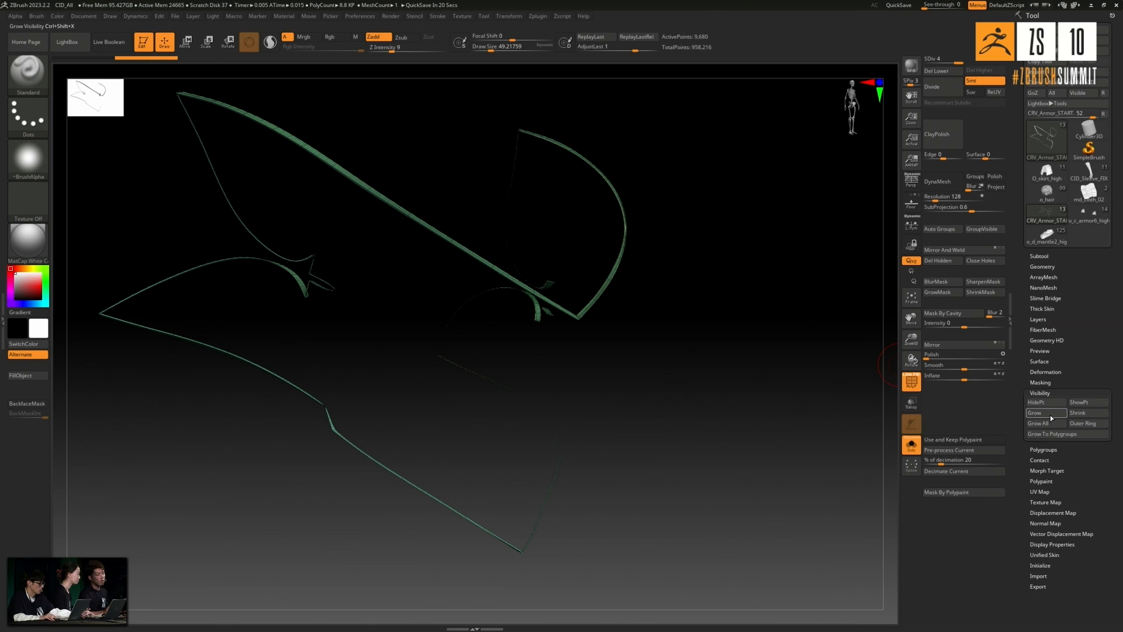
left_click(1051, 414)
left_click(1051, 416)
left_click(1051, 417)
left_click(1053, 419)
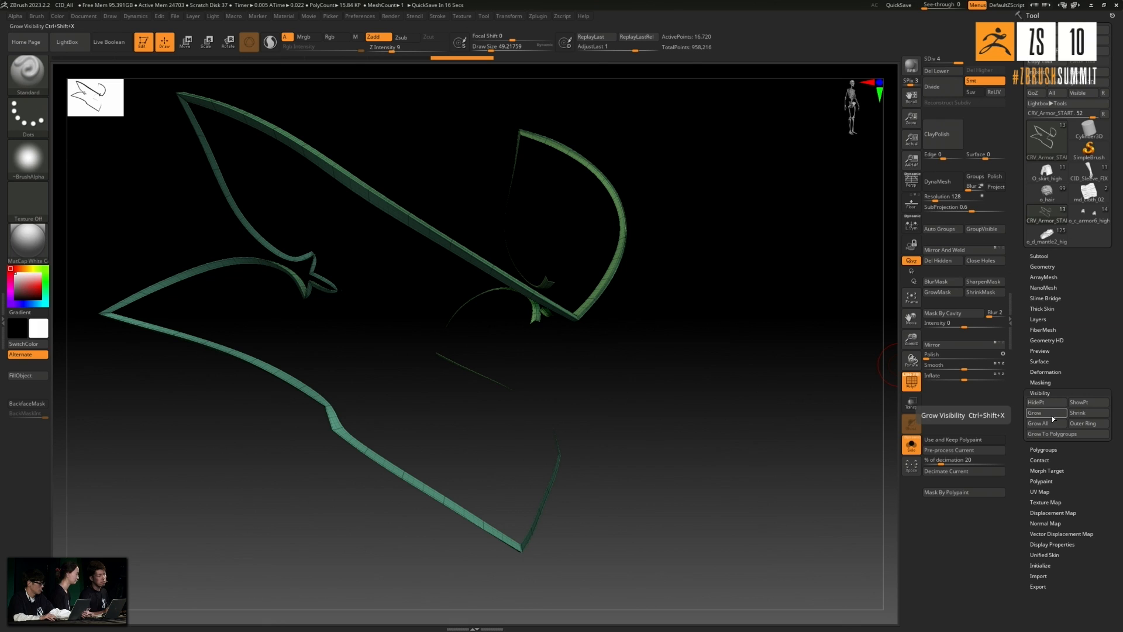
- Mask the isolated border strip and unhide the rest of the knee plates
left_click_drag(742, 388, 729, 381)
key("ctrl+shift")
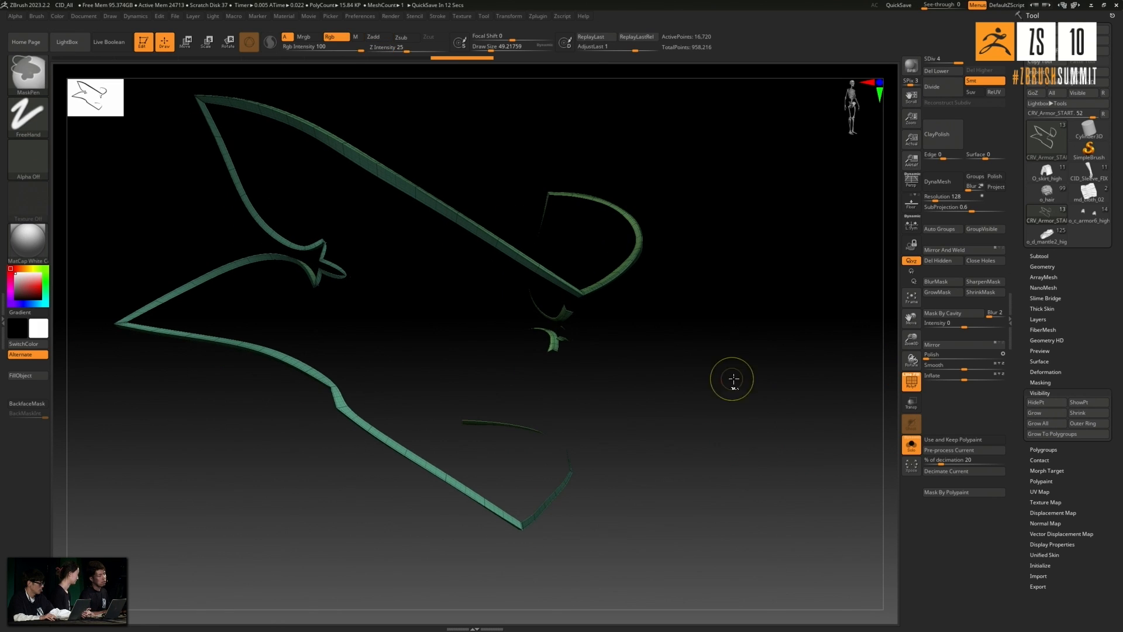
left_click(731, 385, "ctrl+shift")
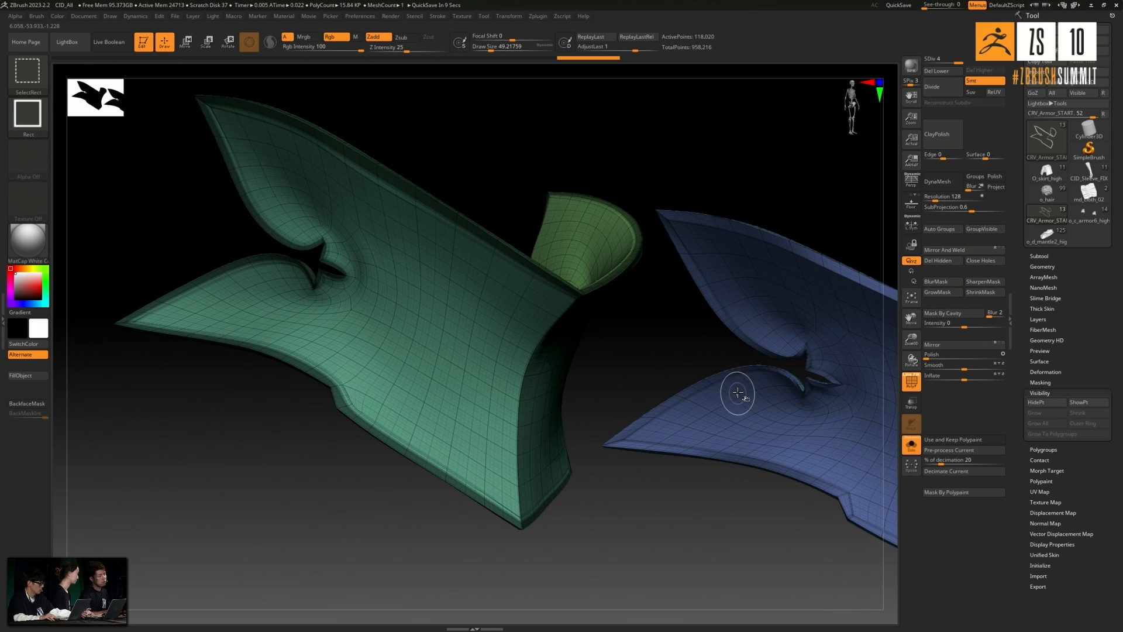
- Turn off the PolyFrame display and invert the mask so that only the knee plates' border edges stay unmasked
left_click_drag(695, 326, 692, 330)
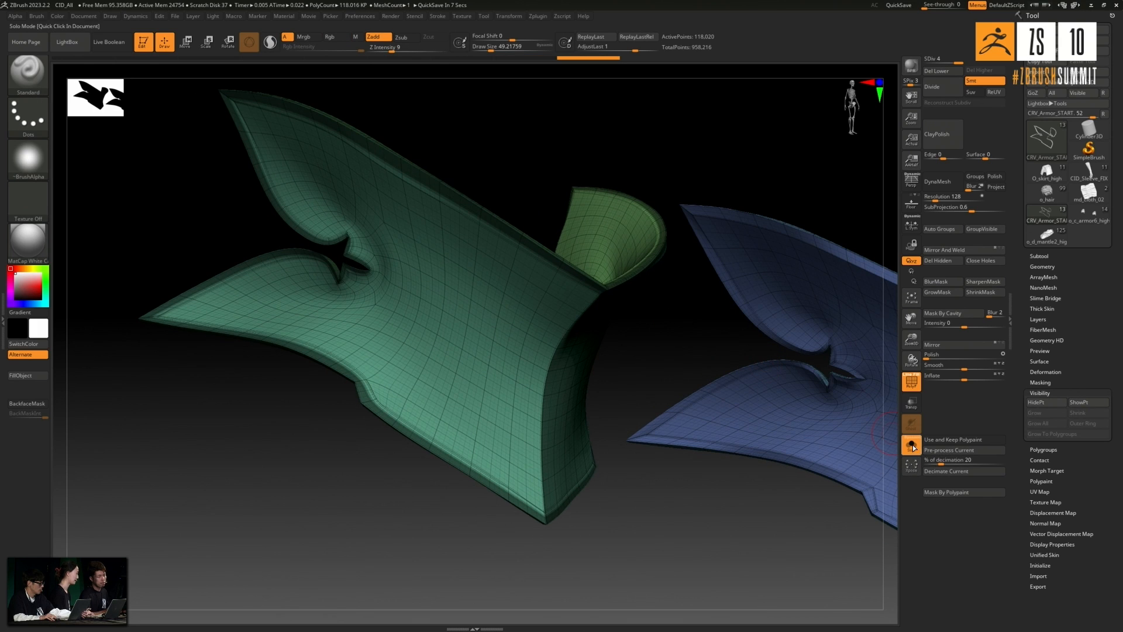
left_click(911, 383)
mouse_move(655, 340)
right_mouse_down()
mouse_move(673, 358)
mouse_move(702, 356)
mouse_move(680, 367)
right_mouse_up()
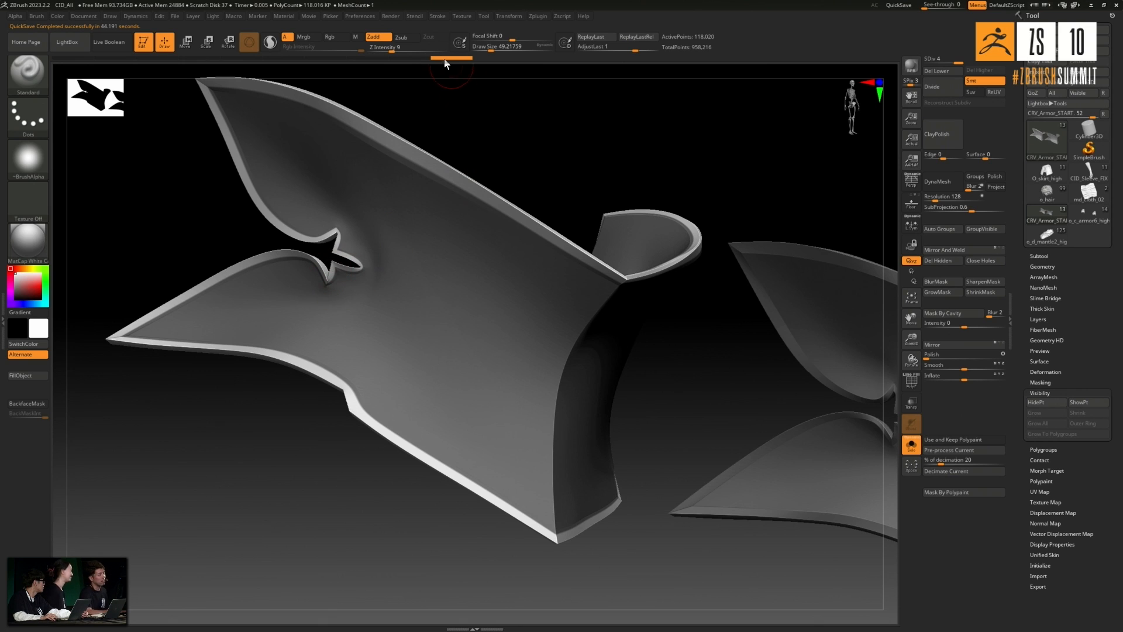
- Set the QuickSave maximum duration to 600 minutes in the preferences
left_click(367, 18)
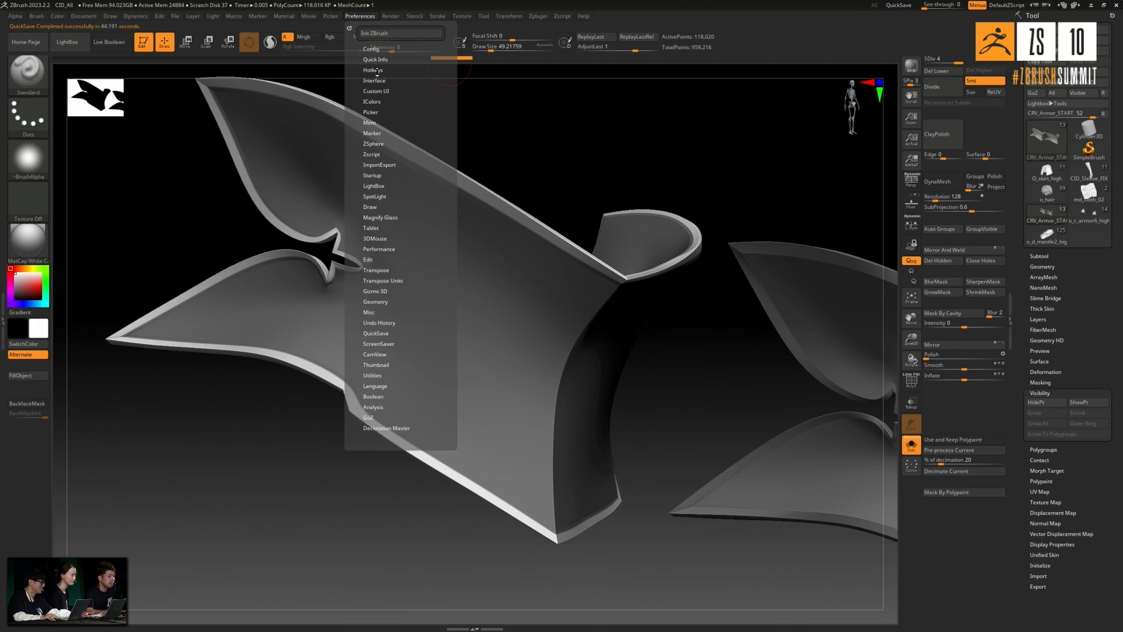
left_click(379, 334)
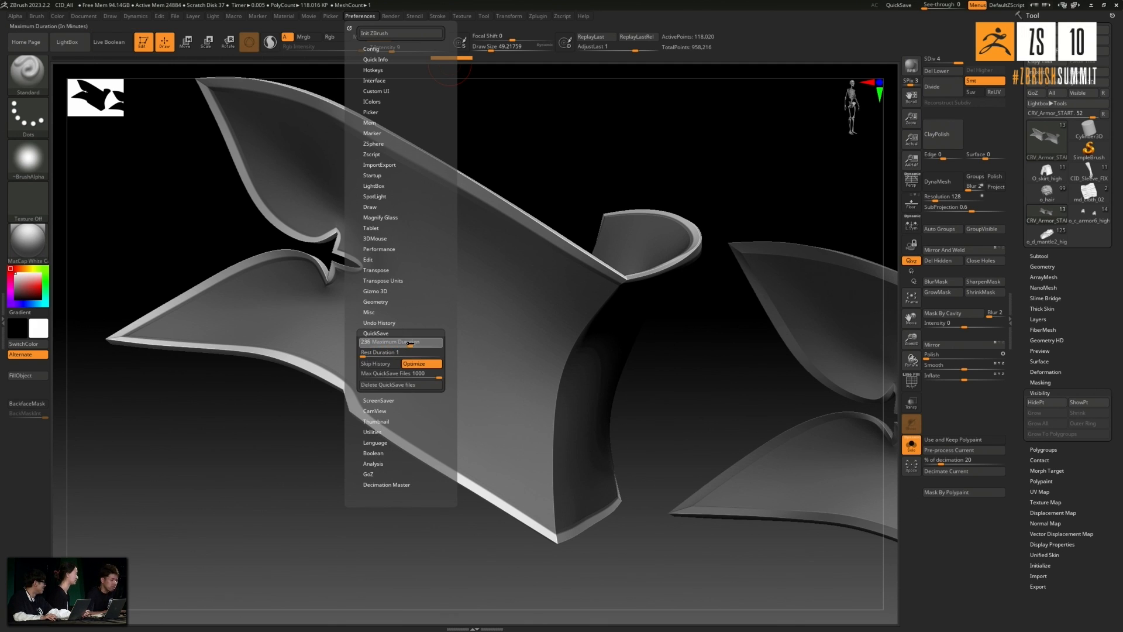
left_click(442, 345)
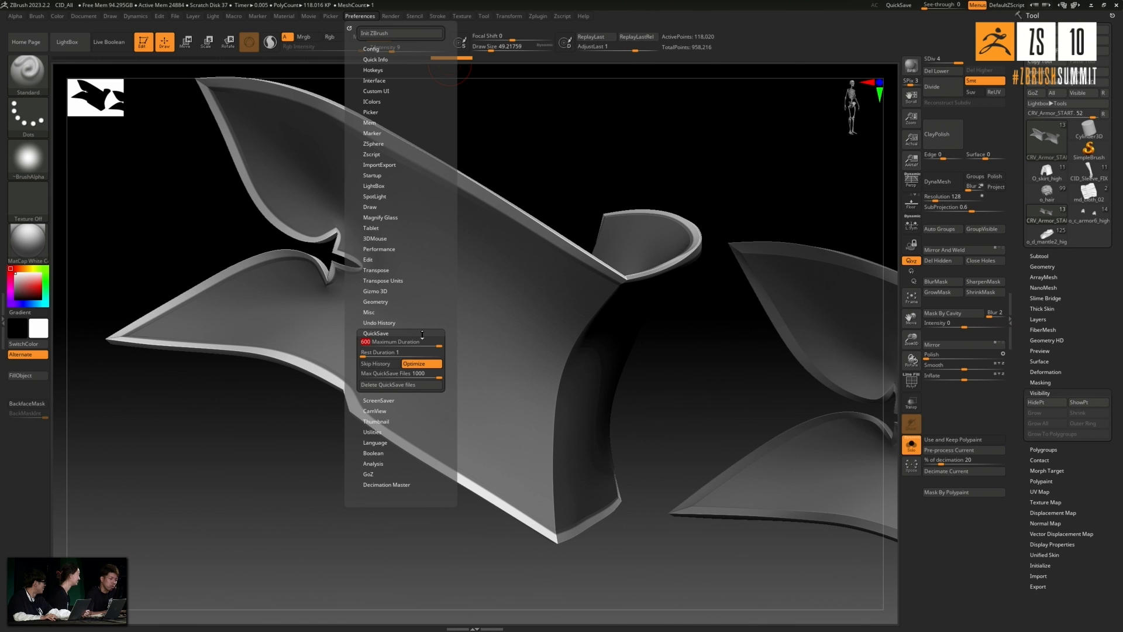
left_click(387, 332)
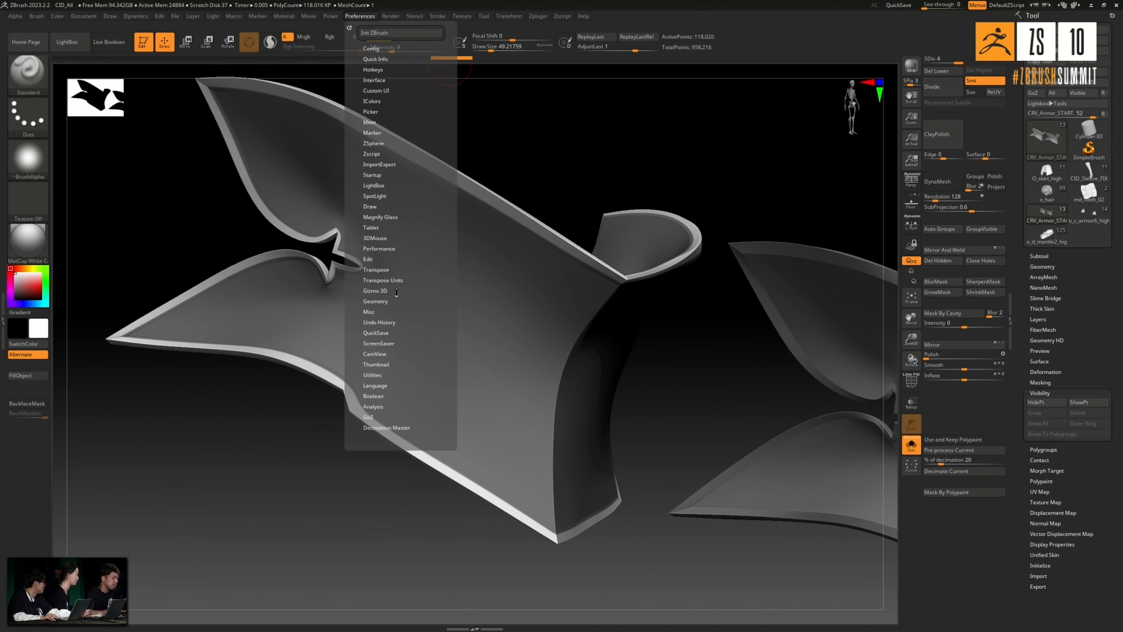
- Inflate the unmasked border strips so that they form a raised rim along the knee plates' edges
left_click_drag(523, 99, 534, 167)
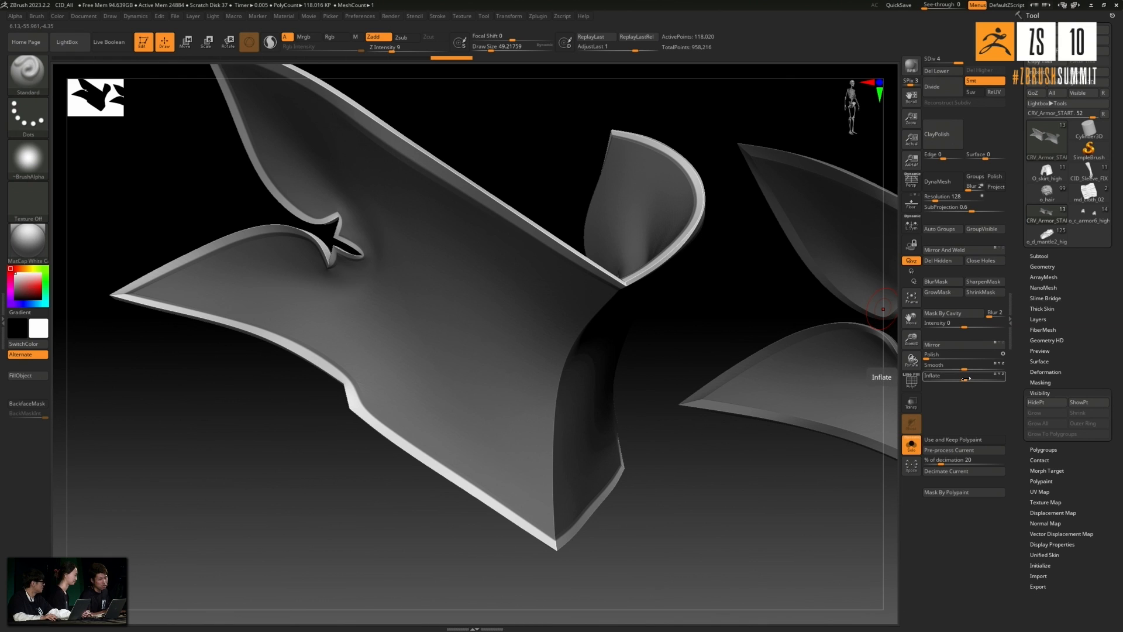
left_click_drag(966, 379, 1004, 380)
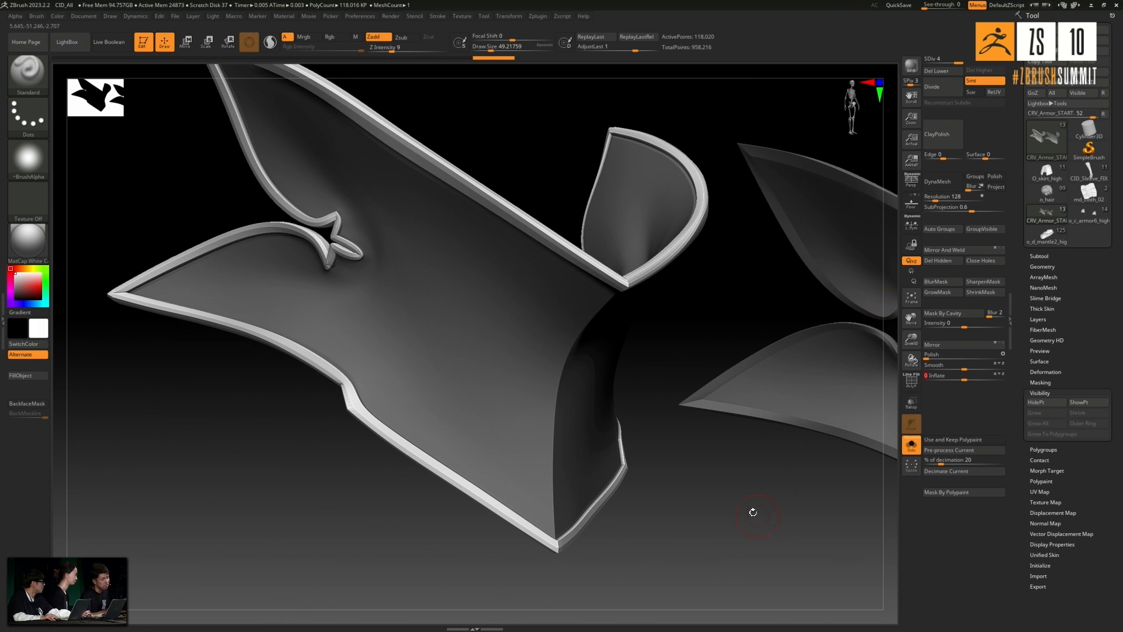
- Round off the raised border rims with the Polish deformation
left_click_drag(749, 514, 709, 416)
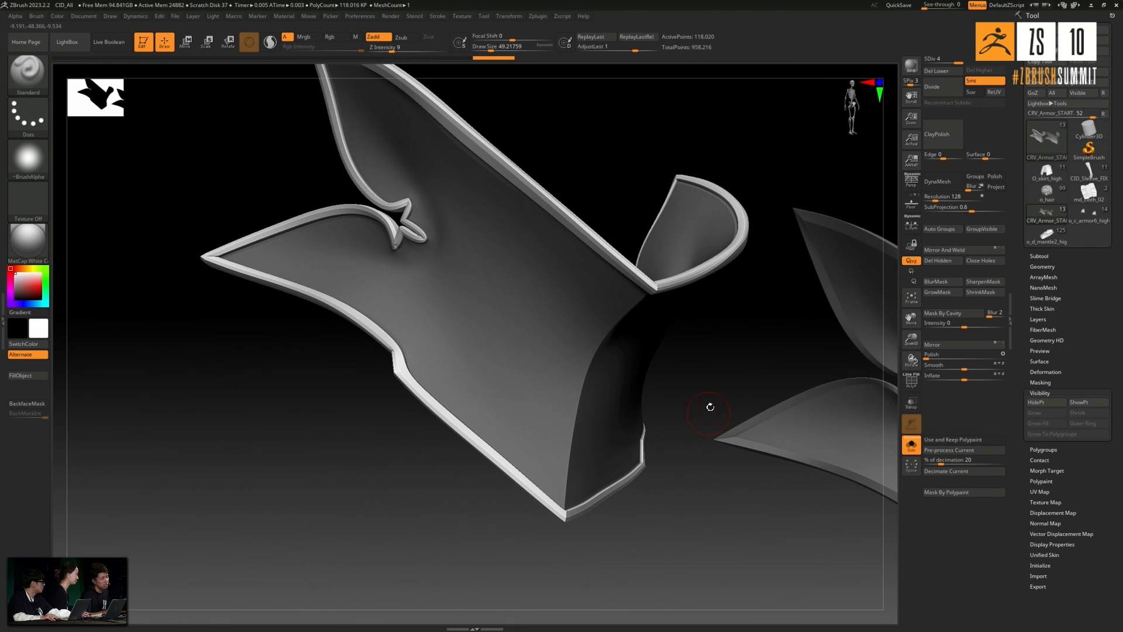
left_click_drag(716, 334, 678, 294)
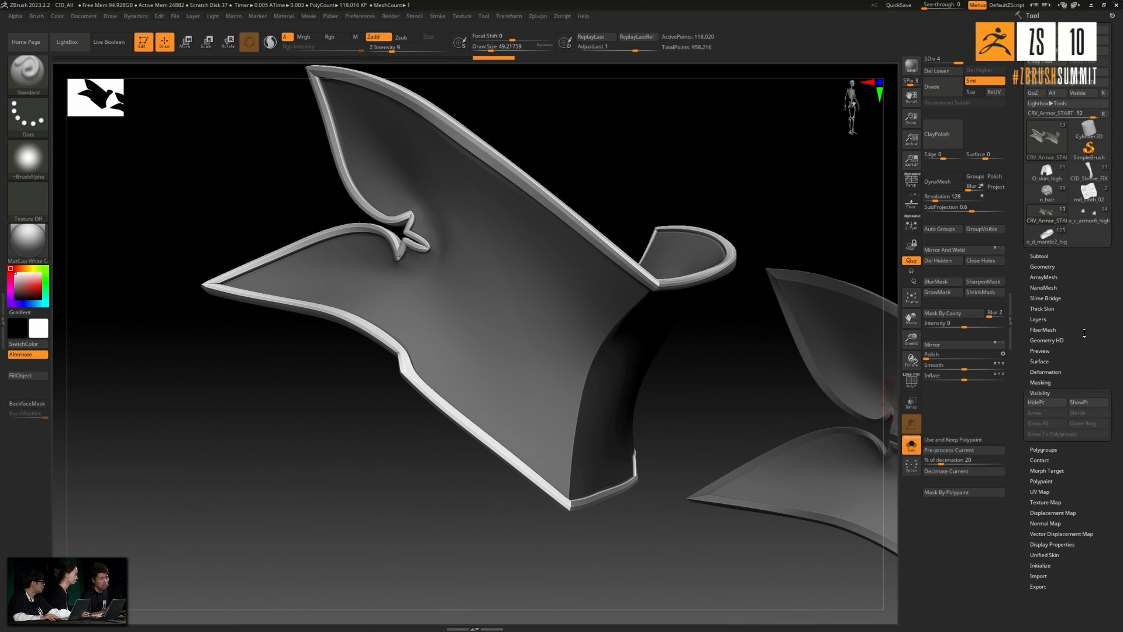
left_click(1065, 393)
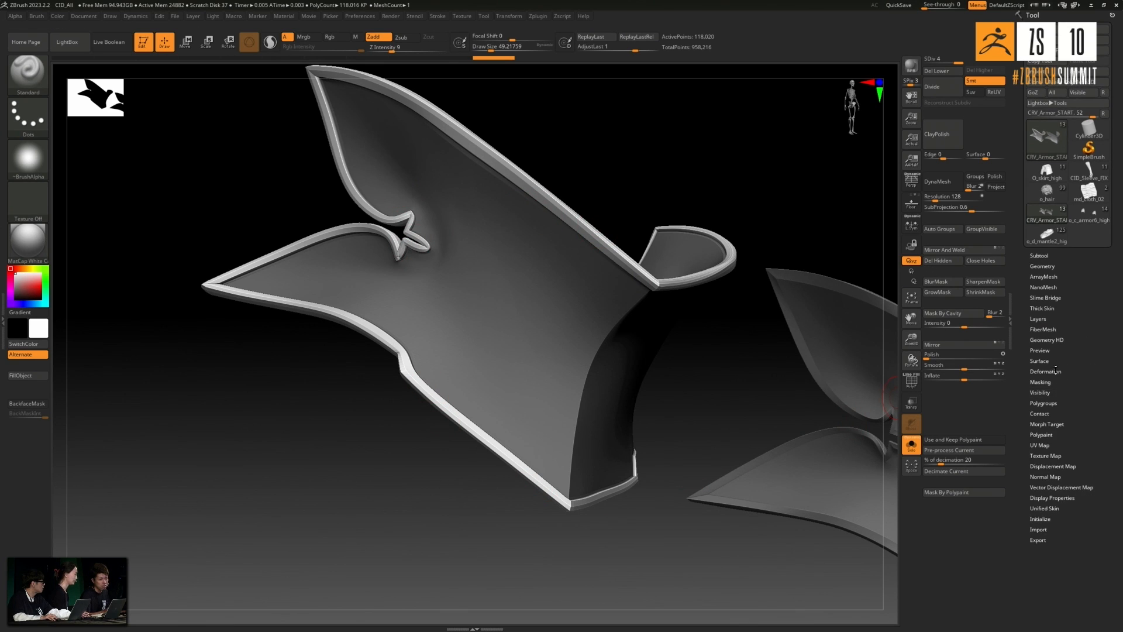
left_click(1056, 370)
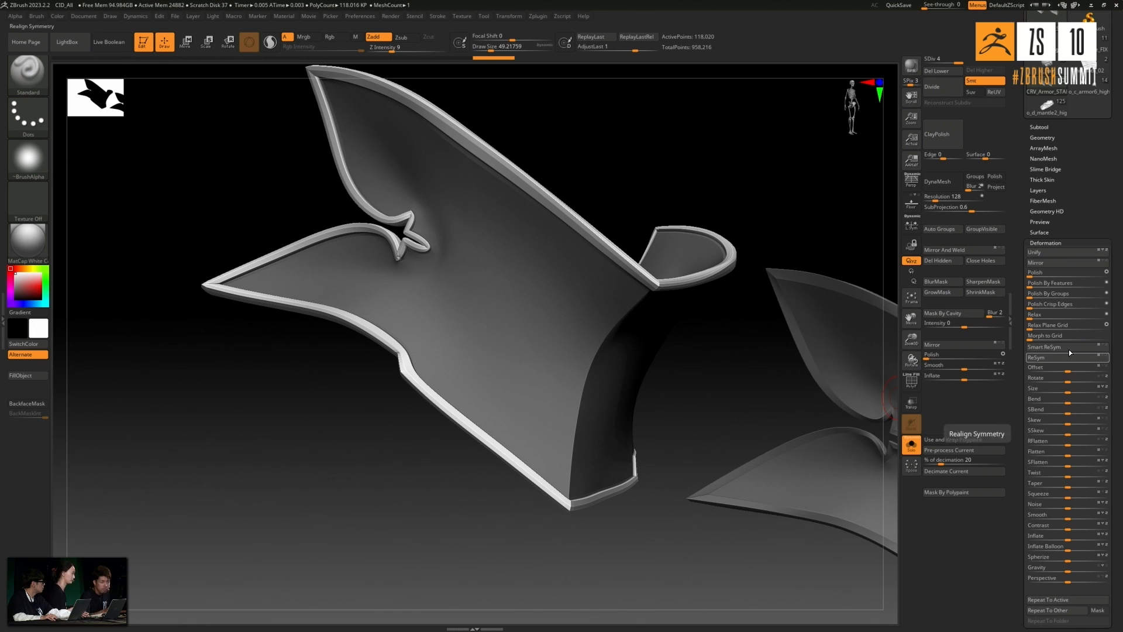
left_click(1031, 274)
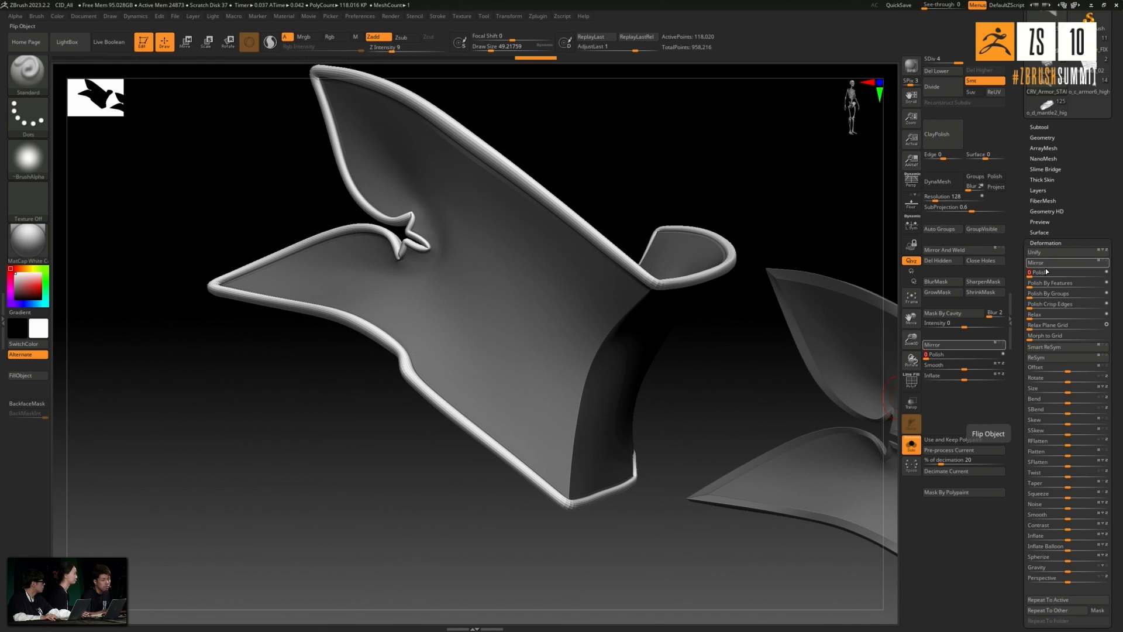
- Invert the mask so that the border rims are protected and the knee plates' inner surfaces are editable
key("ctrl+shift")
key("shift")
left_click(730, 360, "ctrl")
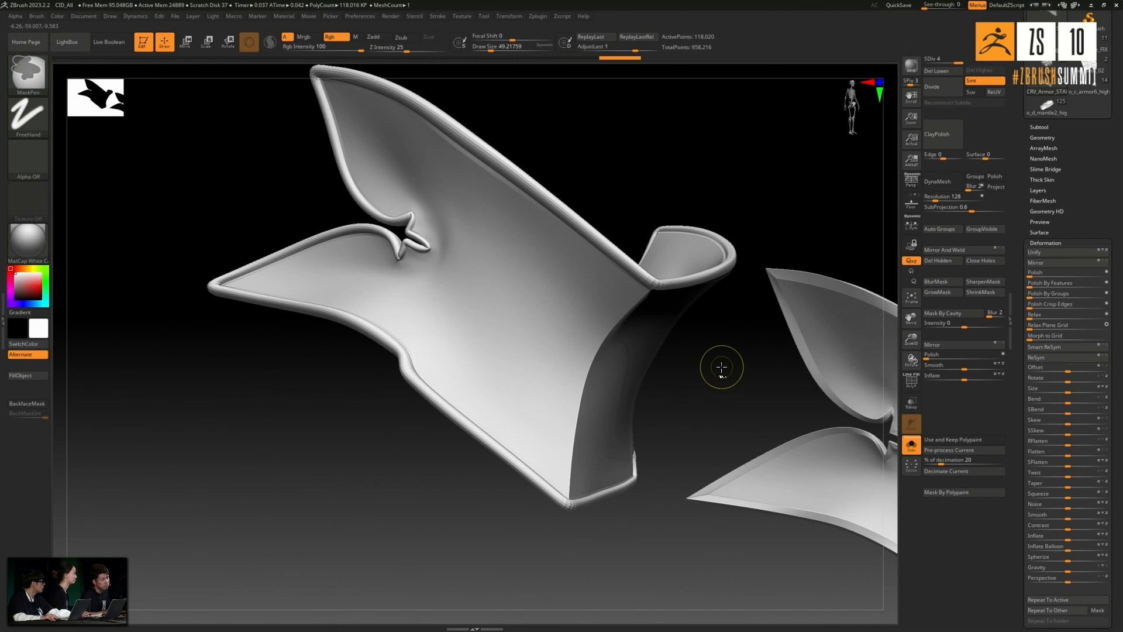
left_click(725, 363, "ctrl")
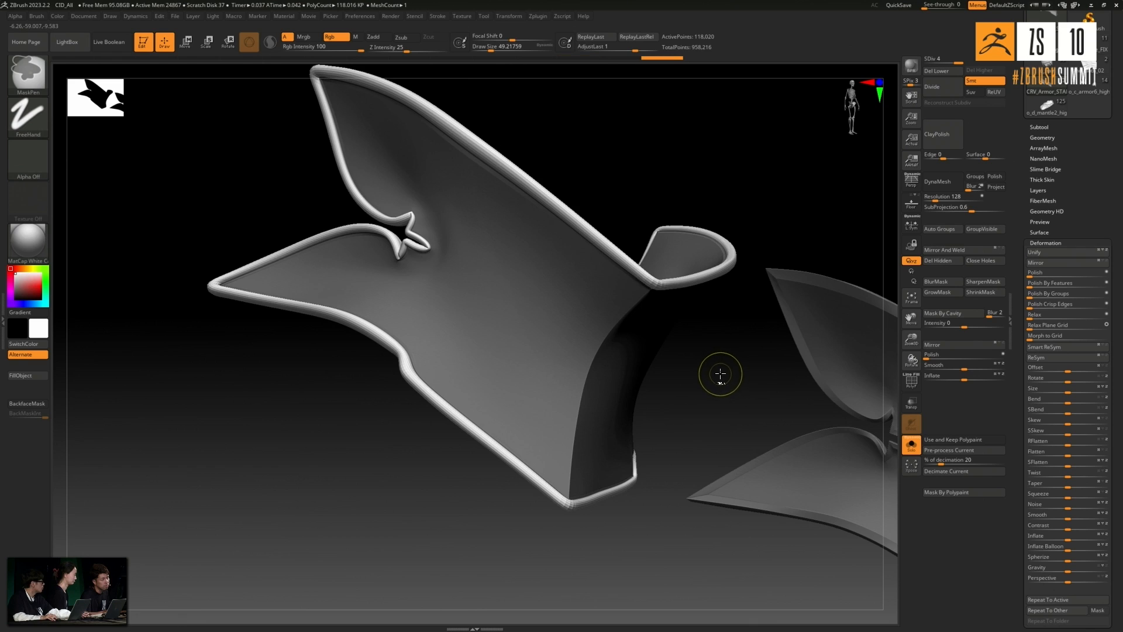
left_click(721, 372, "ctrl")
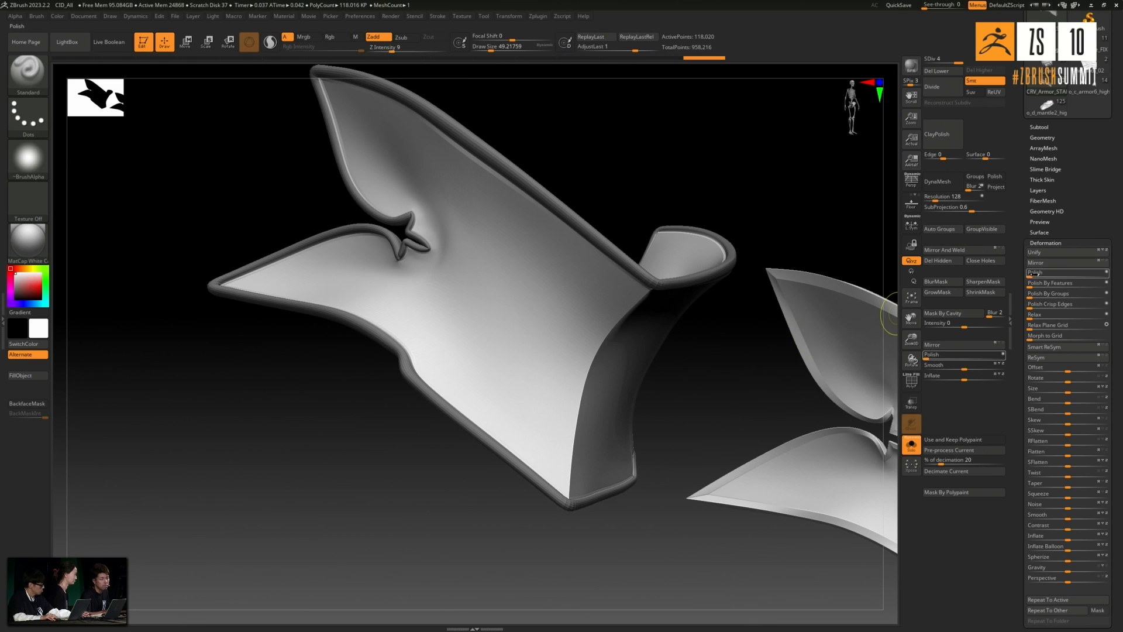
left_click(1030, 273)
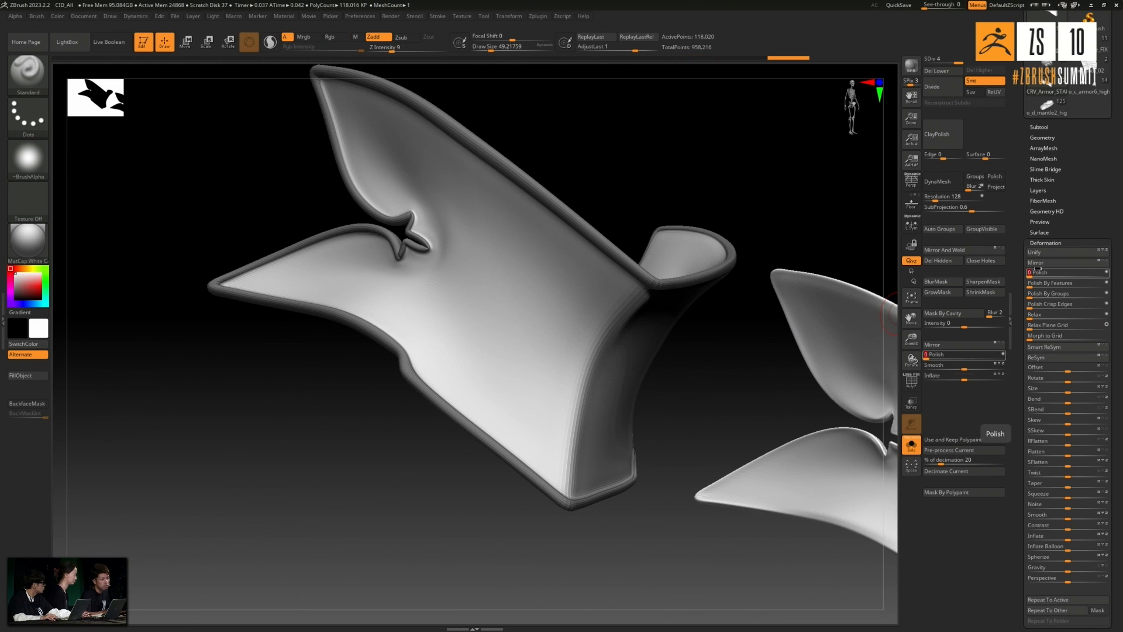
key("ctrl+z")
key("ctrl+z")
- Polish the plates' inner surfaces with Polish in its open-circle mode, and clear the mask
left_click(1107, 273)
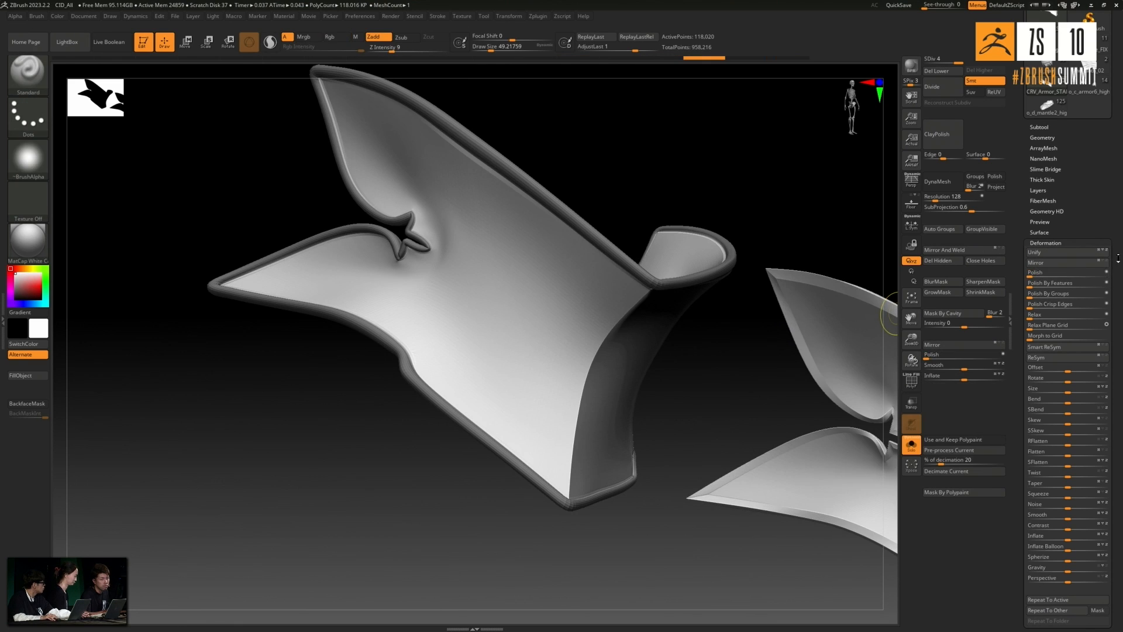
left_click(1031, 273)
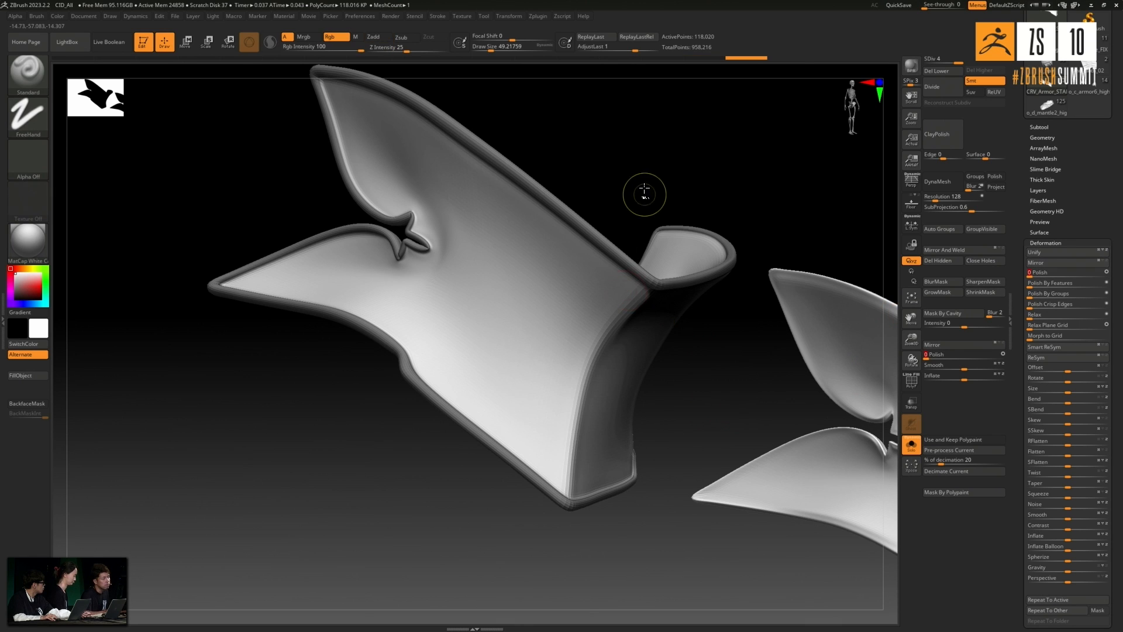
left_click(694, 159, "ctrl")
- Load the NJ_Sharp_01 alpha on the Standard brush and enlarge the draw size to about 137
mouse_move(398, 496)
left_mouse_down()
mouse_move(401, 516)
mouse_move(421, 472)
mouse_move(434, 479)
mouse_move(433, 521)
mouse_move(463, 413)
left_mouse_up()
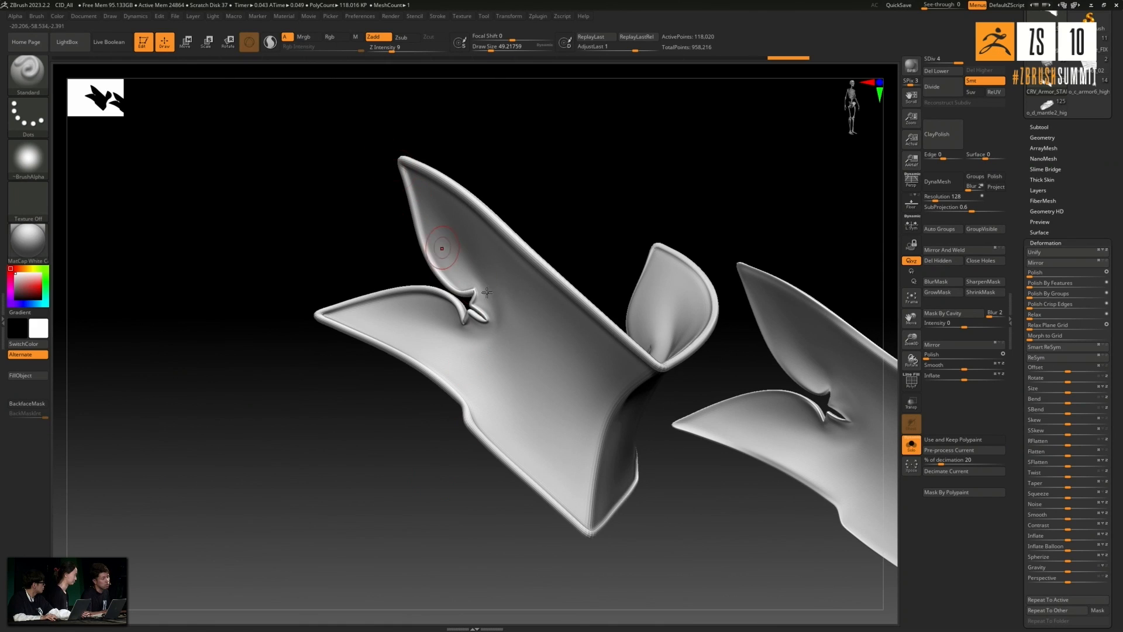
left_click_drag(688, 386, 617, 205)
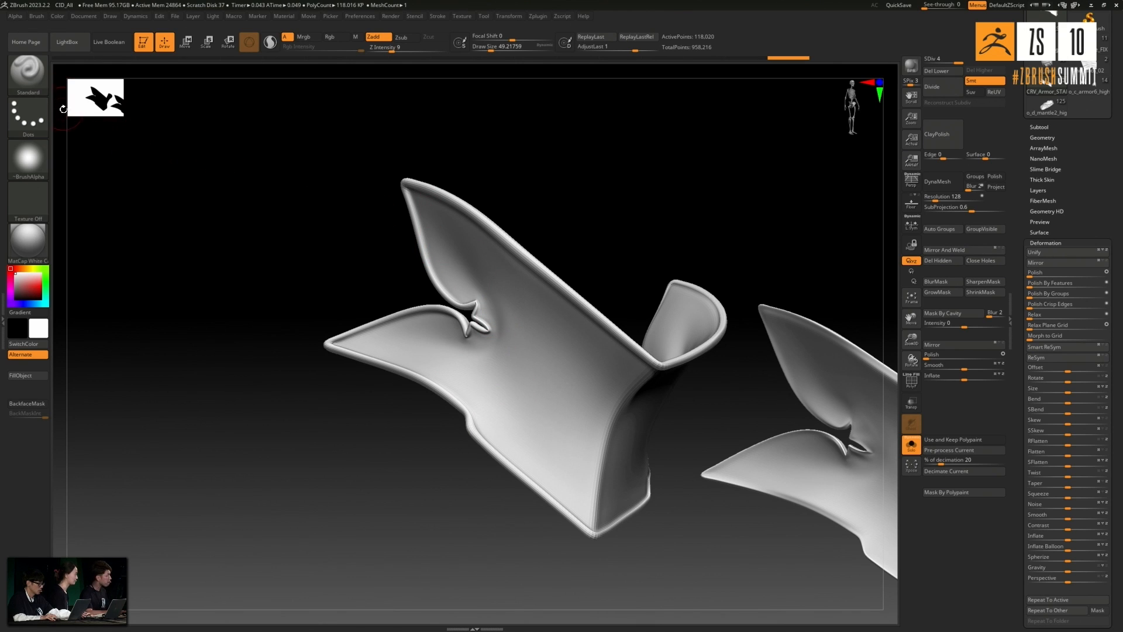
left_click(30, 168)
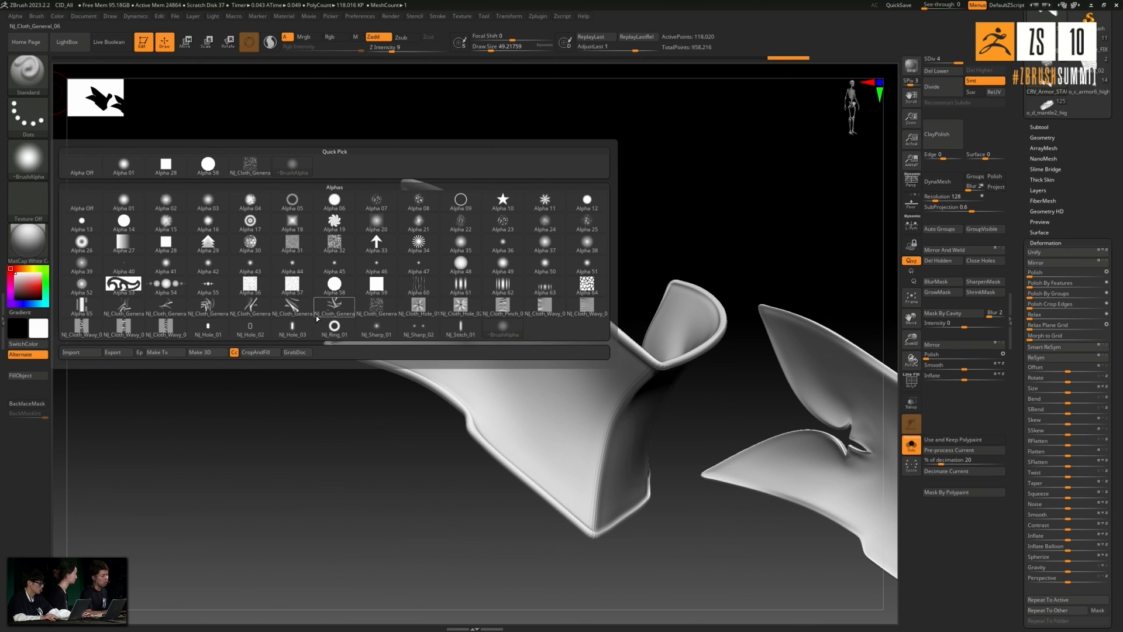
left_click(376, 327)
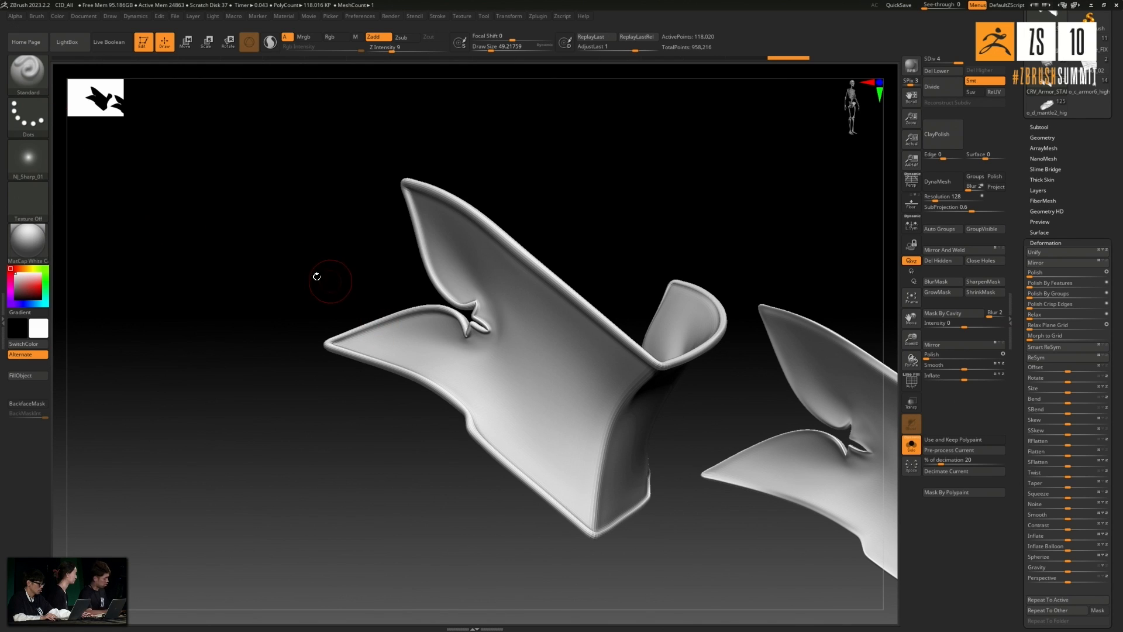
key("]")
key("]")
key("]")
key("]")
key("]")
key("]")
key("]")
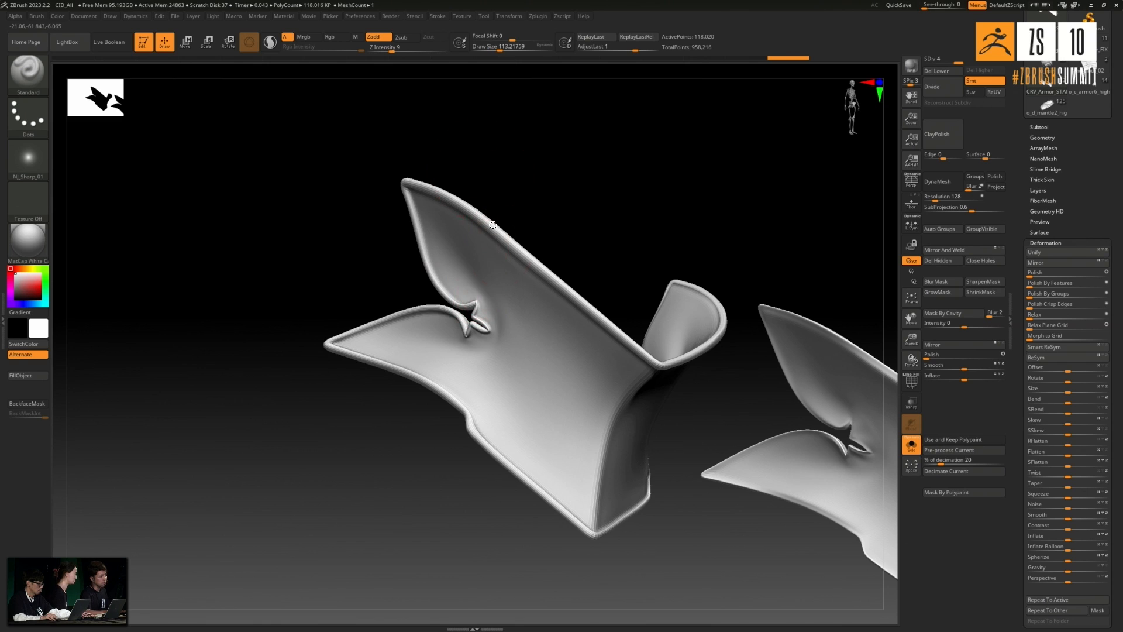
key("]")
key("]")
key("]")
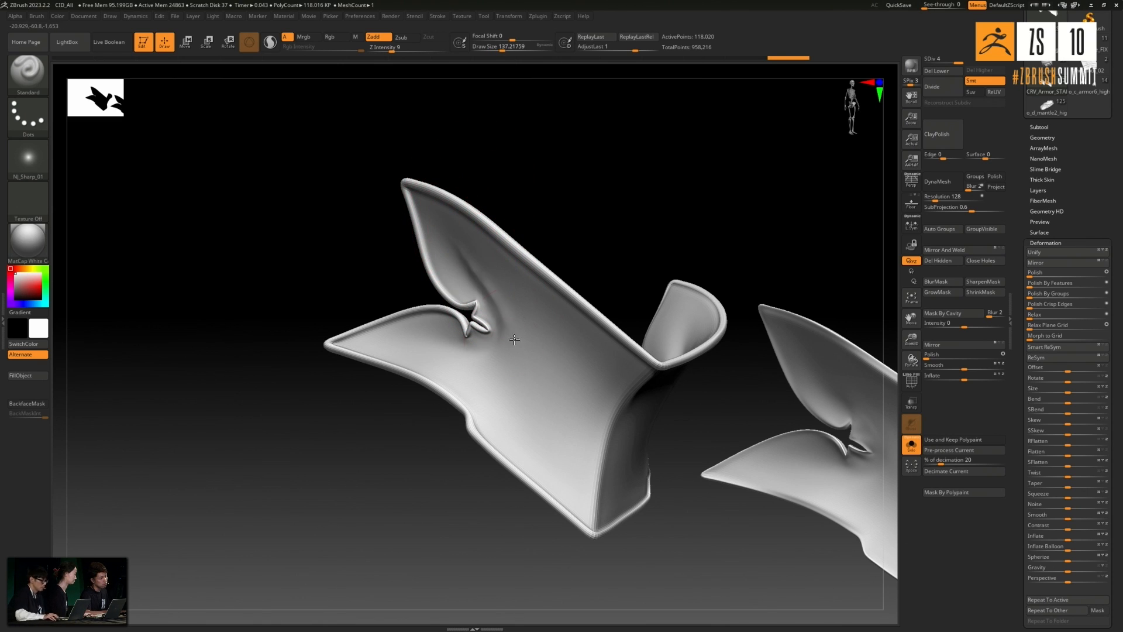
- Sculpt and smooth a long diagonal fold from the plate's upper tip, past the notch, towards its lower front corner
left_click_drag(457, 243, 529, 399)
left_click_drag(504, 309, 554, 446)
left_click_drag(553, 446, 538, 379, "shift")
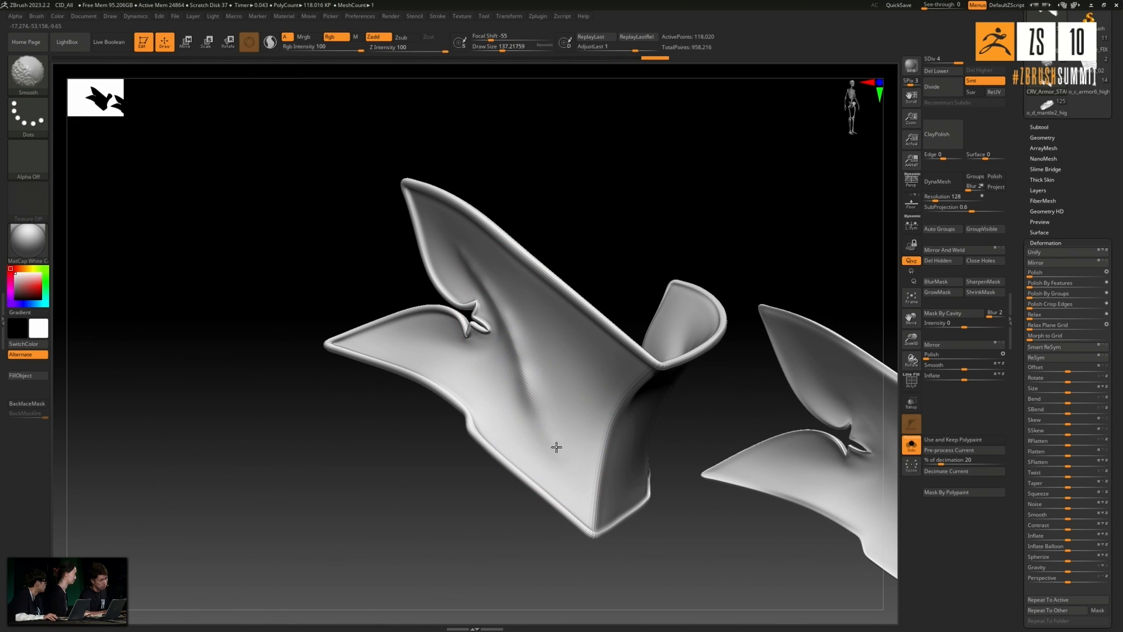
left_click_drag(518, 338, 587, 526)
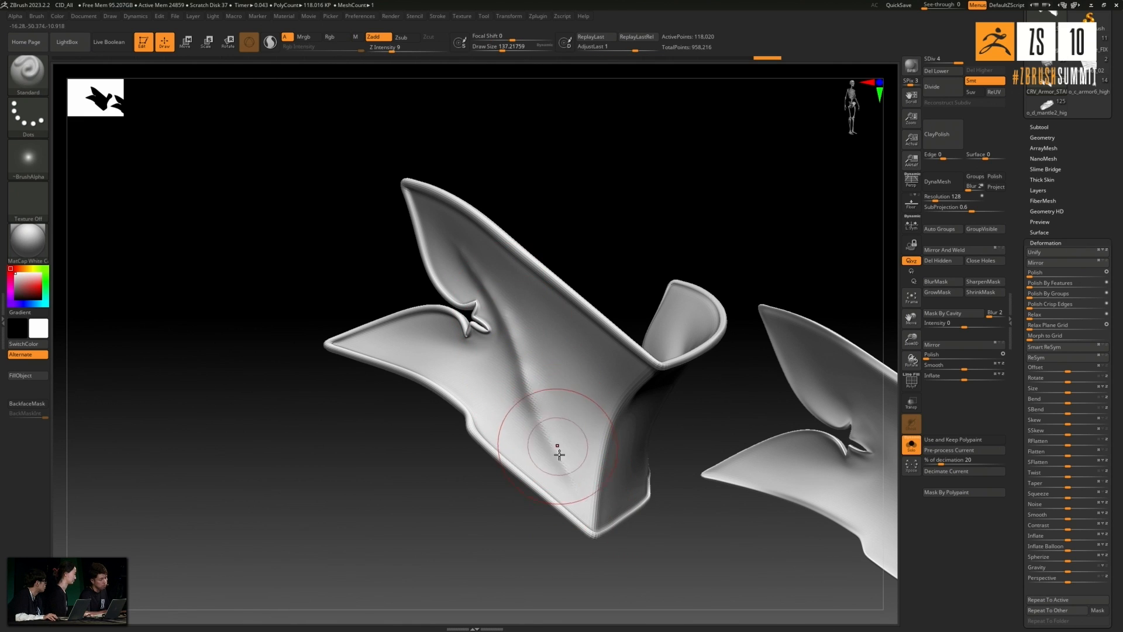
left_click_drag(556, 446, 526, 371, "shift")
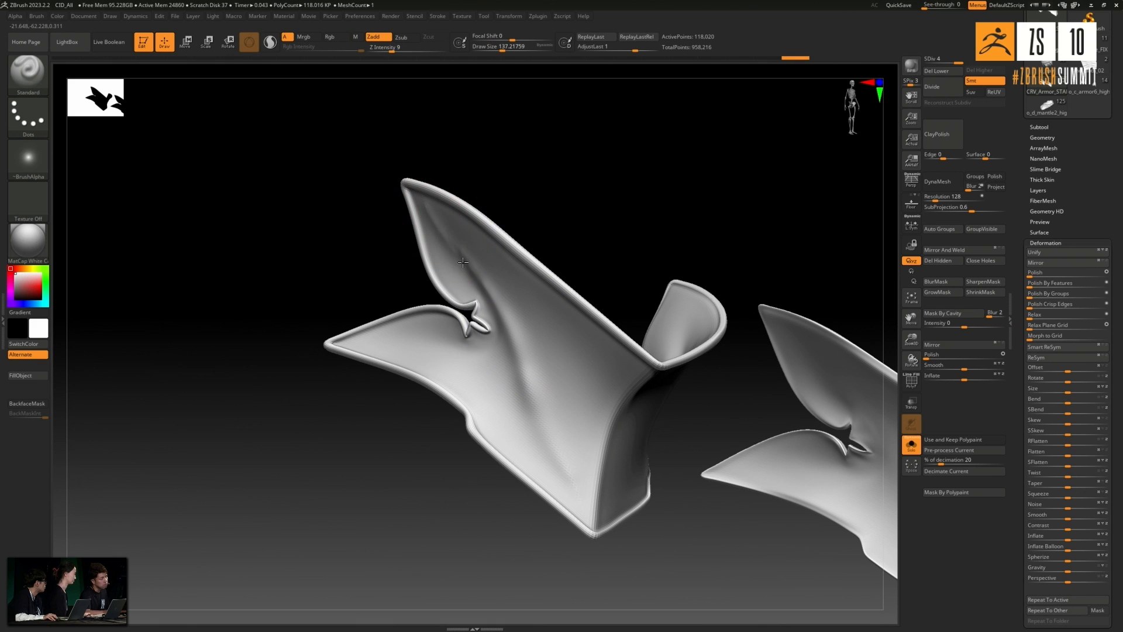
mouse_move(433, 214)
left_mouse_down()
mouse_move(517, 343)
mouse_move(547, 435)
left_mouse_up()
mouse_move(547, 436)
left_mouse_down("shift")
mouse_move(496, 291)
mouse_move(455, 252)
mouse_move(488, 294)
left_mouse_up("shift")
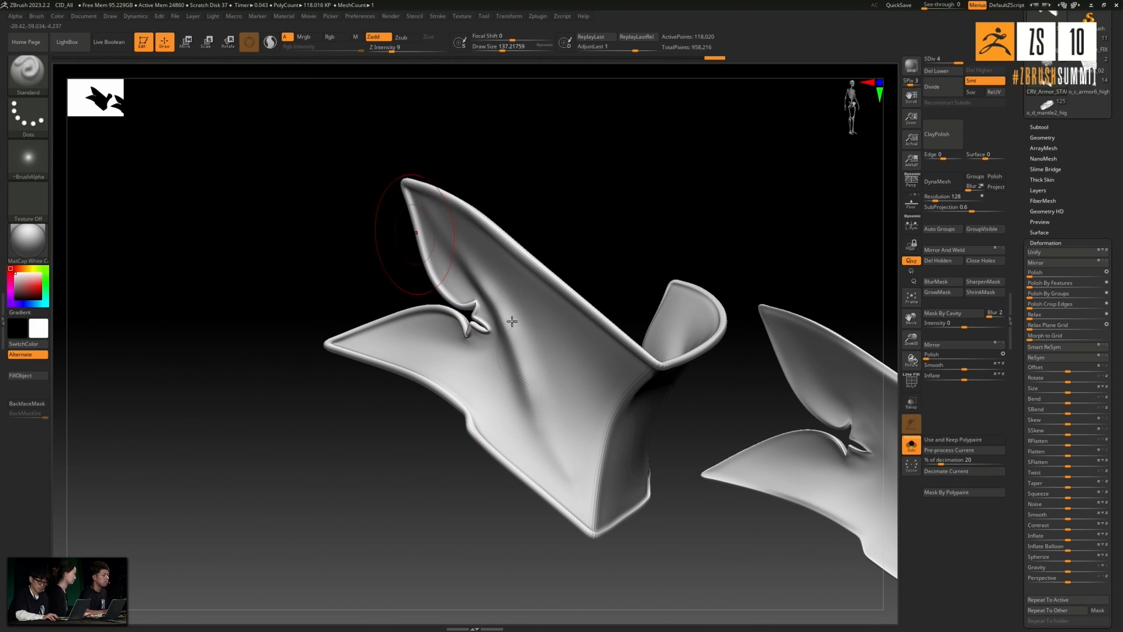
mouse_move(542, 357)
left_mouse_down("shift")
mouse_move(548, 424)
mouse_move(571, 464)
left_mouse_up("shift")
mouse_move(624, 231)
left_mouse_down()
mouse_move(644, 203)
mouse_move(624, 208)
mouse_move(646, 214)
left_mouse_up()
left_click_drag(471, 312, 541, 427)
- Sculpt a similar diagonal fold past the notch on the opposite side of the knee plate
mouse_move(711, 225)
left_mouse_down()
mouse_move(622, 220)
mouse_move(679, 325)
left_mouse_up()
mouse_move(829, 265)
left_mouse_down()
mouse_move(711, 301)
mouse_move(740, 311)
mouse_move(655, 329)
mouse_move(554, 402)
mouse_move(479, 421)
left_mouse_up()
mouse_move(757, 311)
left_mouse_down()
mouse_move(657, 325)
mouse_move(535, 399)
mouse_move(721, 316)
mouse_move(498, 416)
left_mouse_up()
mouse_move(632, 322)
left_mouse_down()
mouse_move(582, 374)
mouse_move(492, 415)
left_mouse_up()
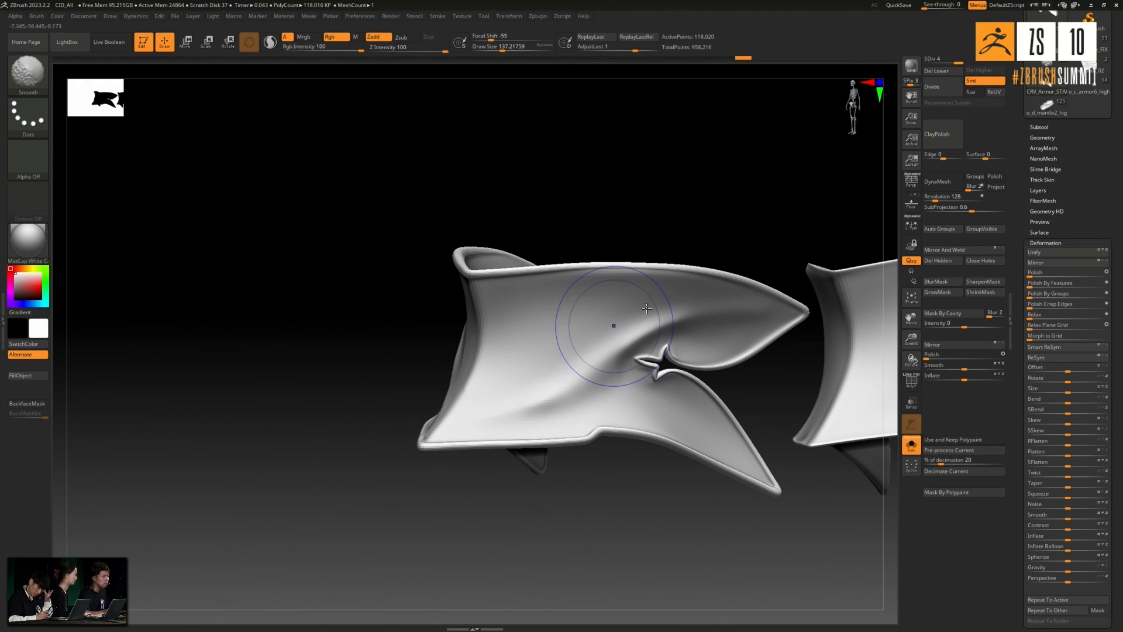
- Turn the brush alpha off and blend the opposite side's diagonal fold with softer strokes and smoothing
left_click(28, 158)
left_click(103, 186)
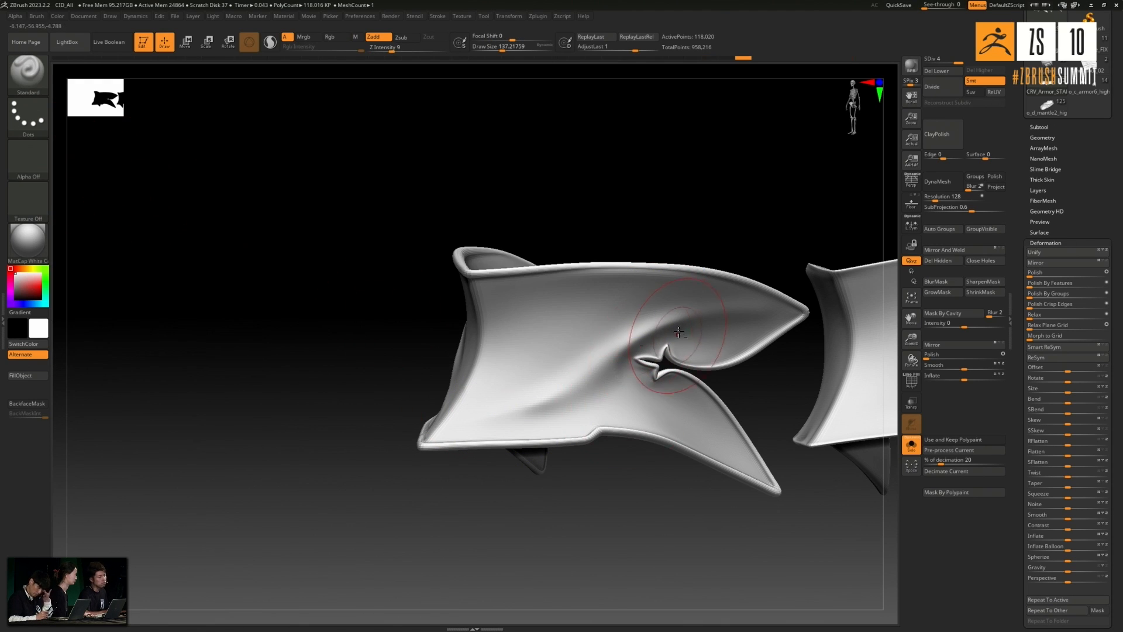
left_click_drag(663, 303, 528, 385)
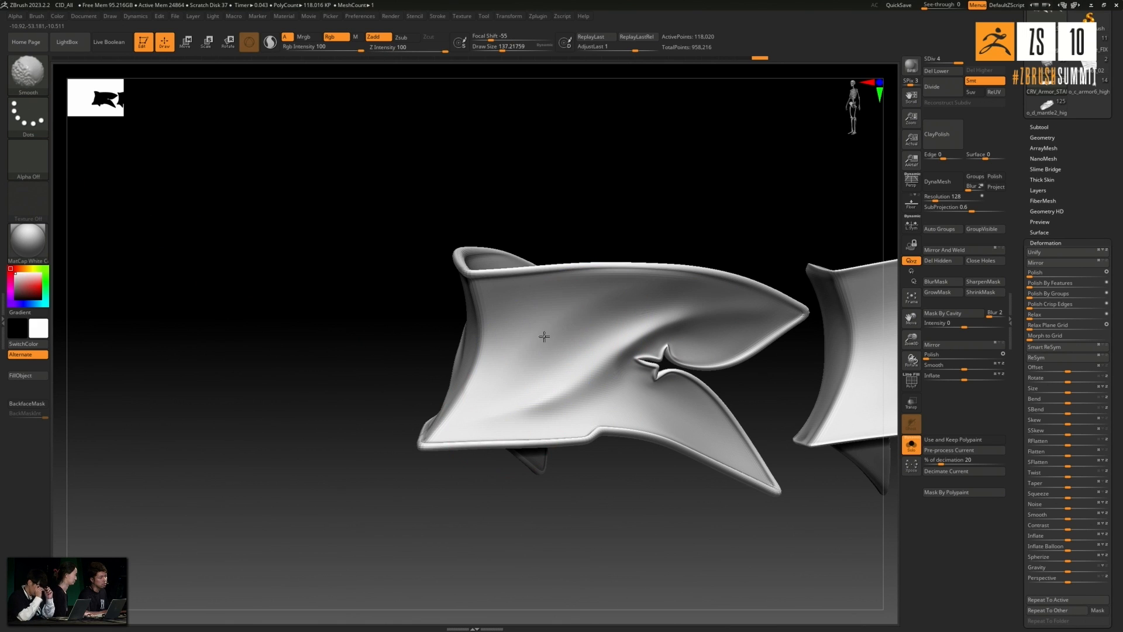
key("shift")
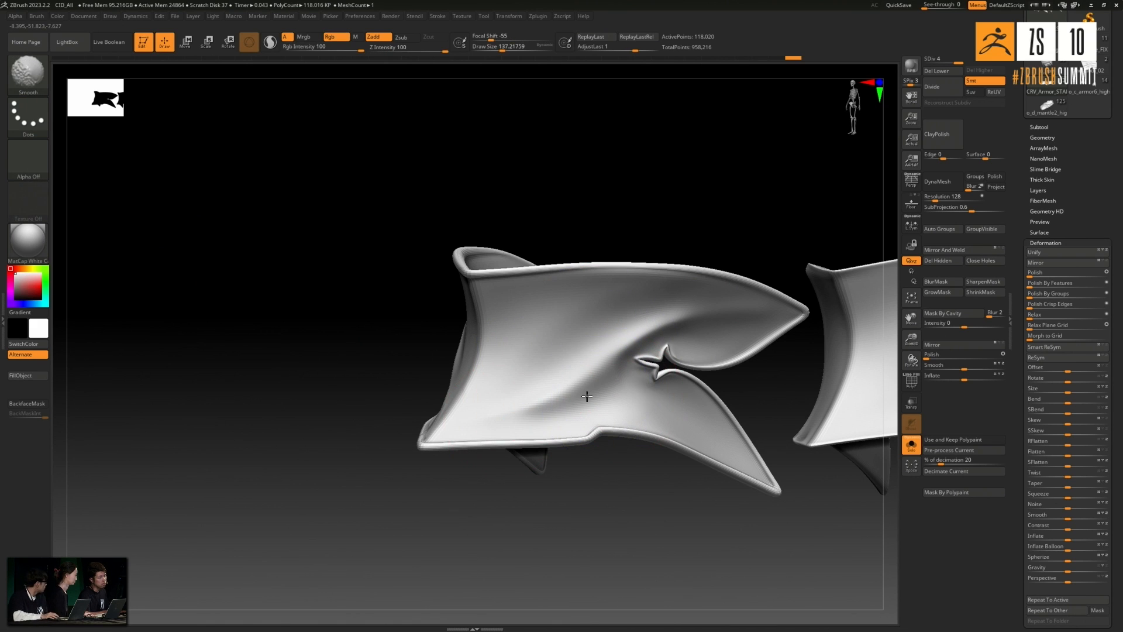
- Return to the first side of the knee plate and soften its folds around and below the notch
left_click_drag(621, 153, 717, 146)
mouse_move(364, 314)
left_mouse_down()
mouse_move(435, 350)
mouse_move(527, 444)
left_mouse_up()
key("shift")
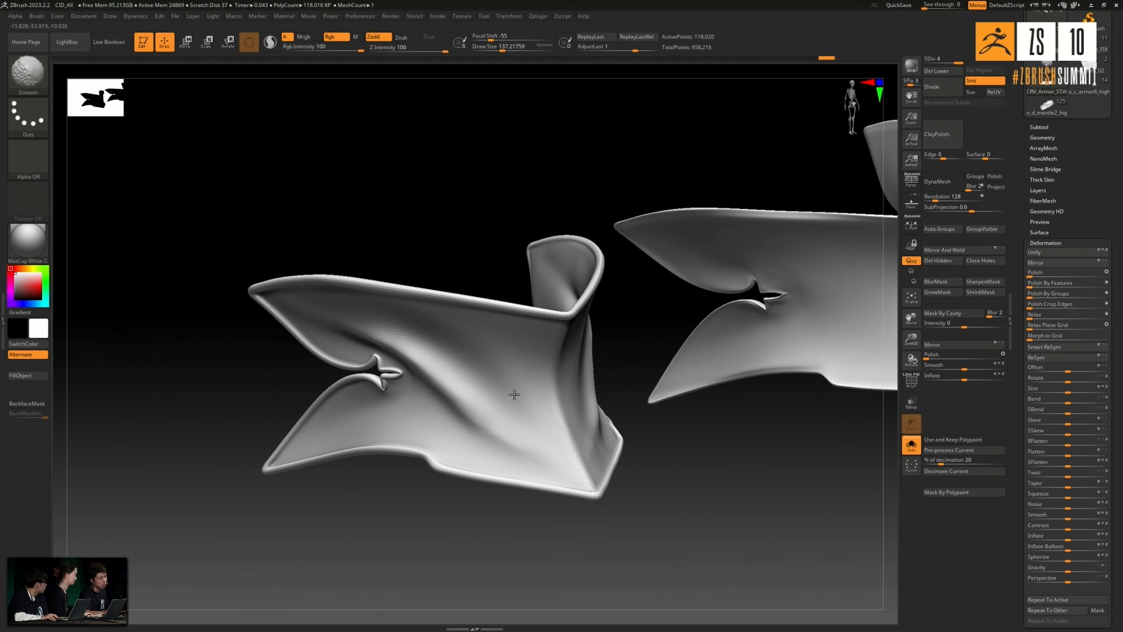
mouse_move(512, 404)
left_mouse_down("shift")
mouse_move(403, 411)
mouse_move(316, 441)
left_mouse_up("shift")
key("shift")
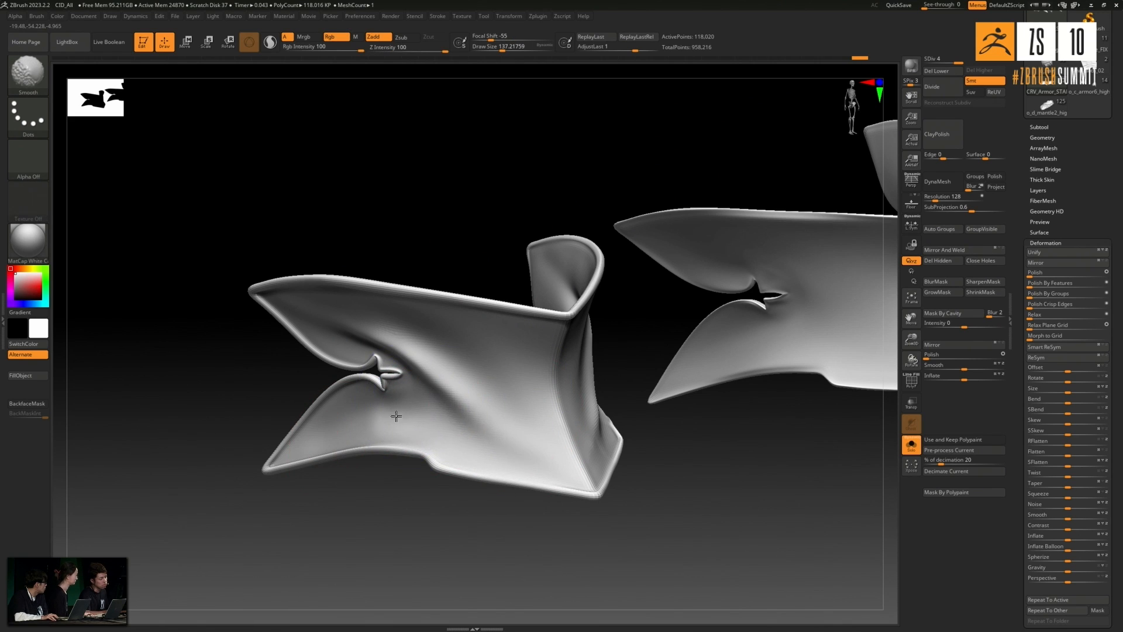
left_click_drag(418, 416, 444, 413, "shift")
- Refine and smooth the folds beside the knee plate's central front ridge
left_click_drag(429, 556, 503, 550)
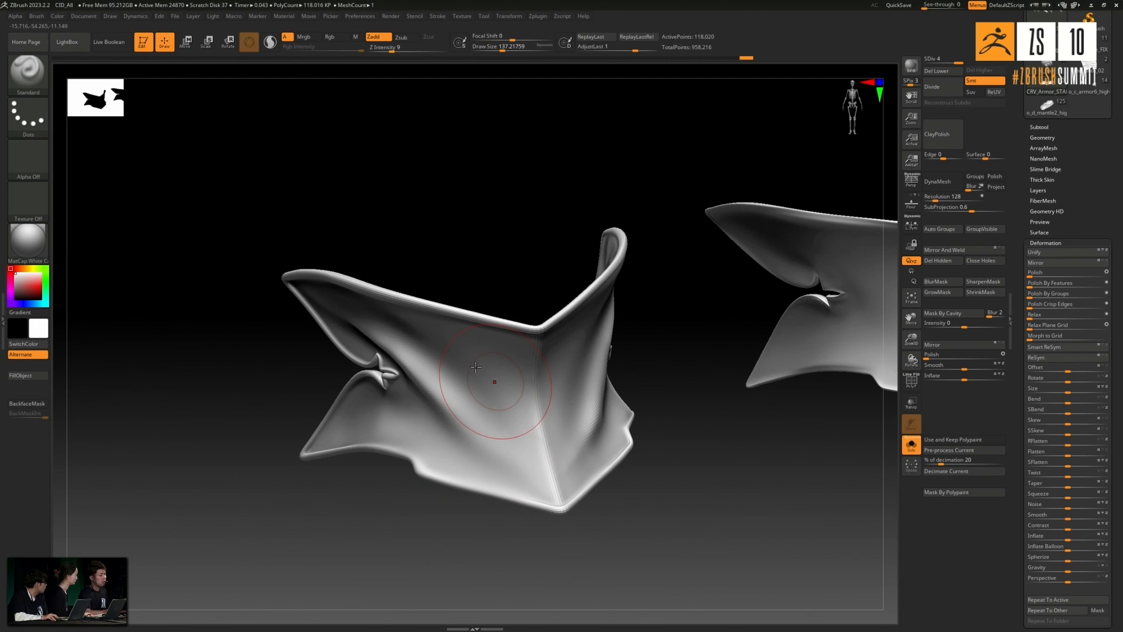
left_click_drag(669, 369, 571, 413)
key("shift")
left_click_drag(472, 206, 401, 234)
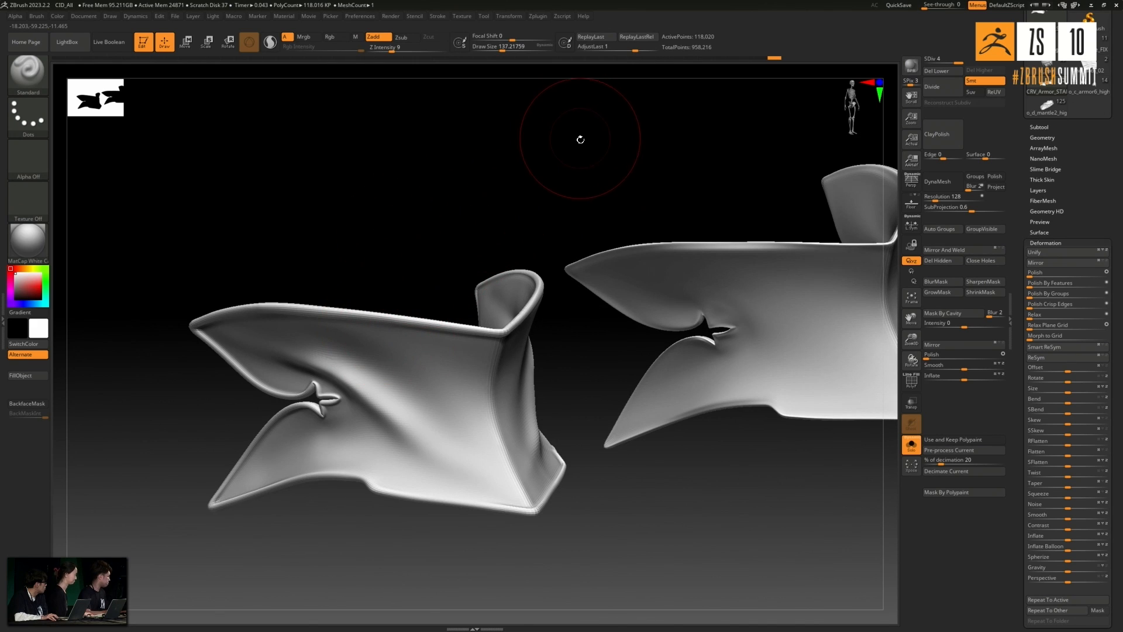
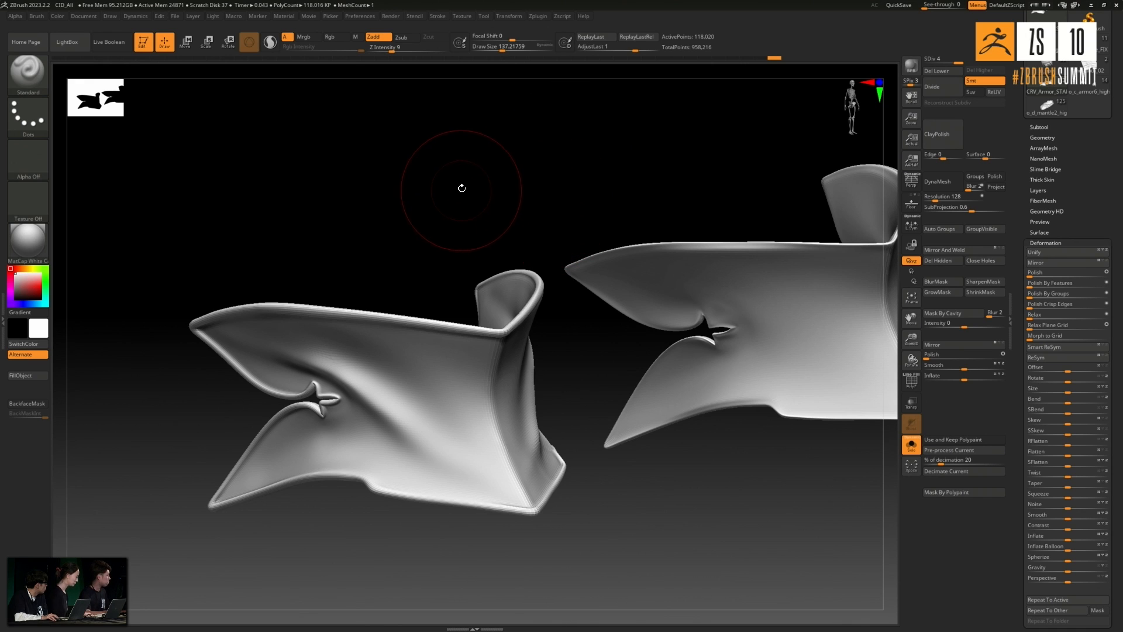
- Touch up the soft folds on both sides of the knee plate with light, low-intensity strokes and smoothing
left_click_drag(465, 188, 439, 180)
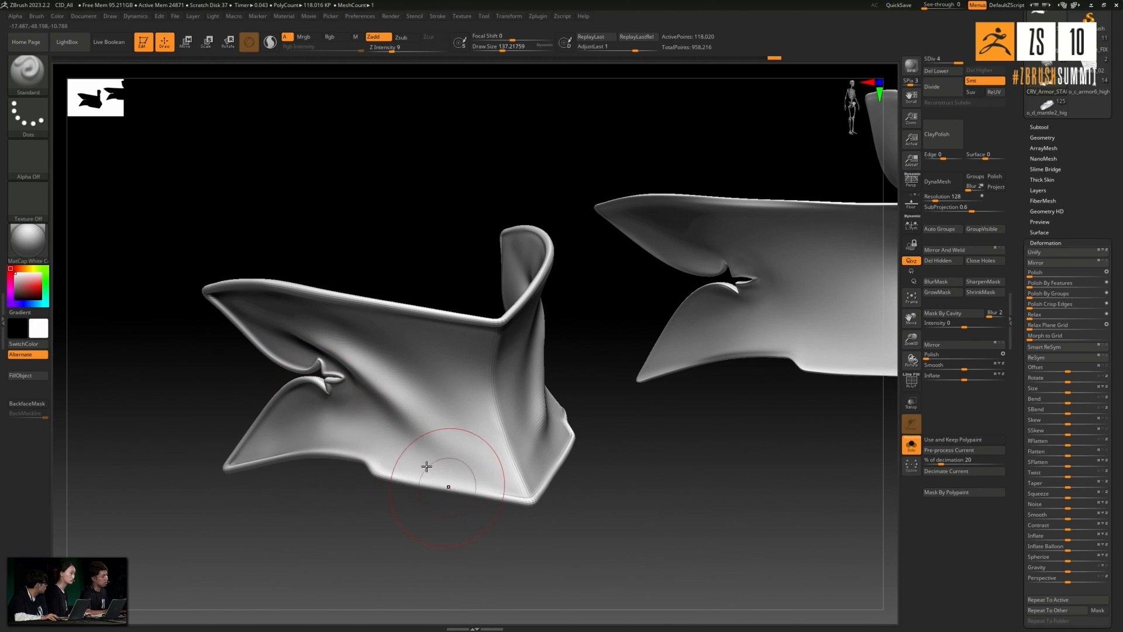
left_click_drag(410, 206, 413, 206)
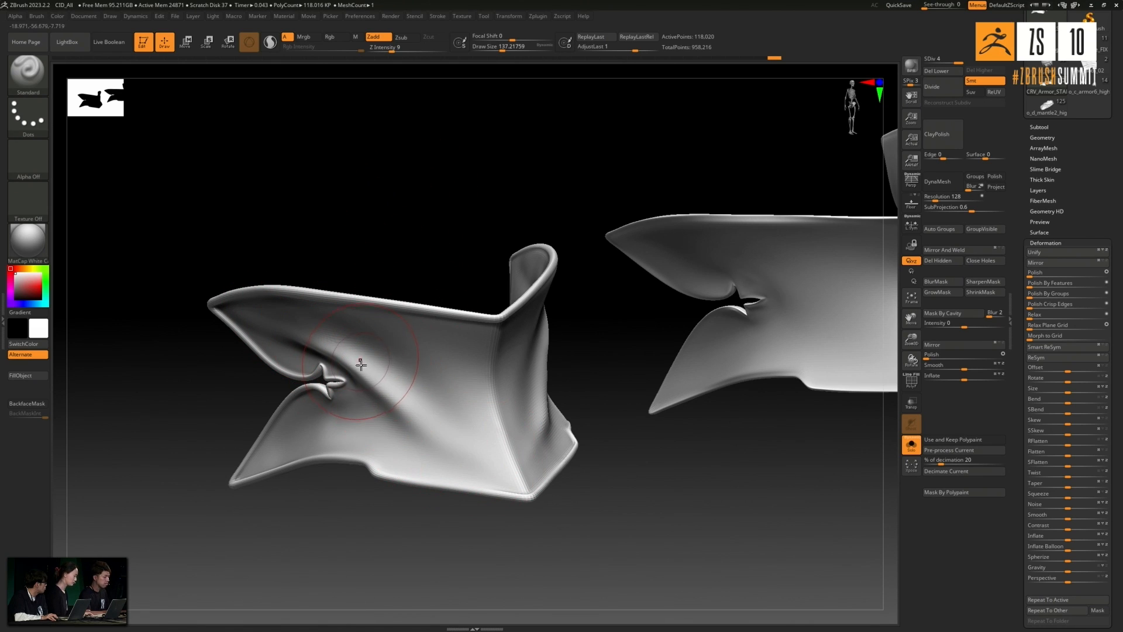
key("shift")
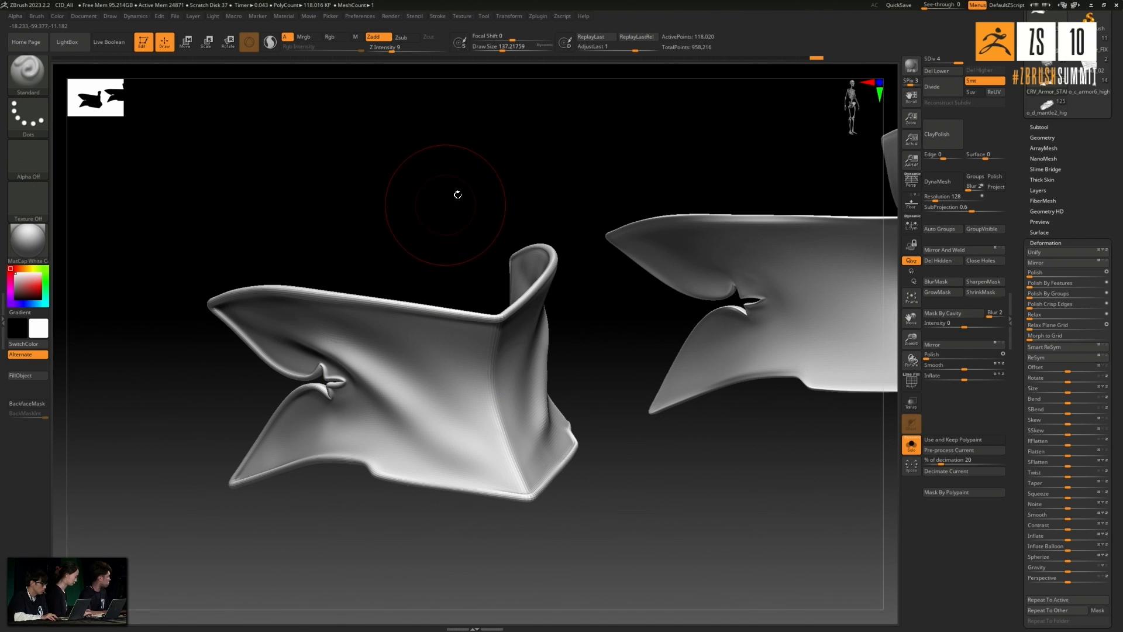
left_click_drag(447, 193, 439, 186, "alt")
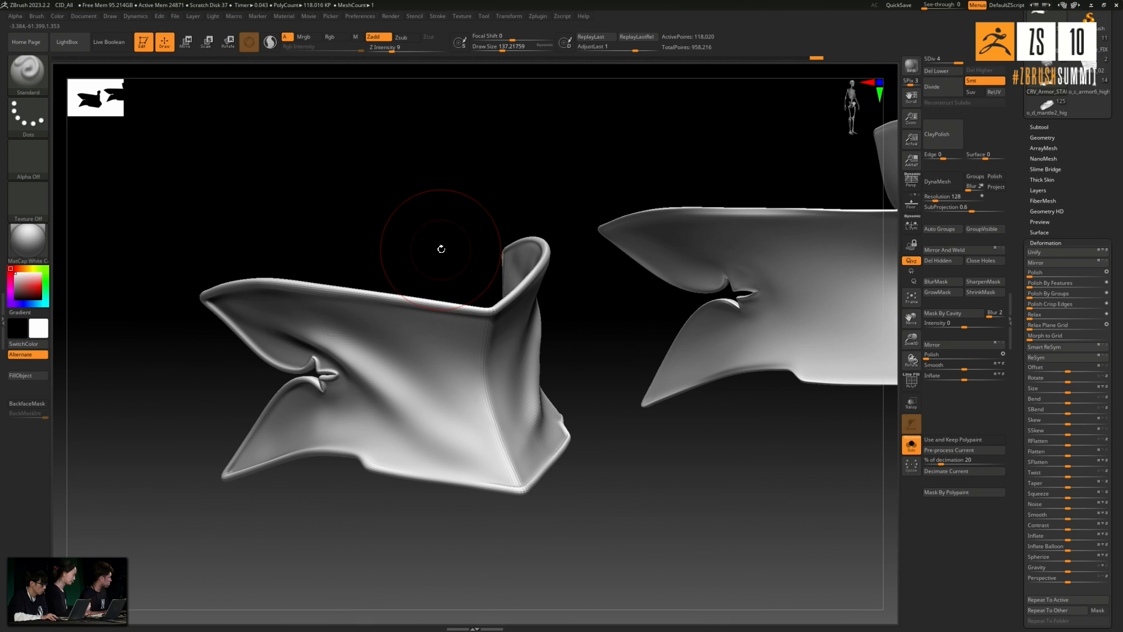
left_click_drag(441, 228, 514, 205)
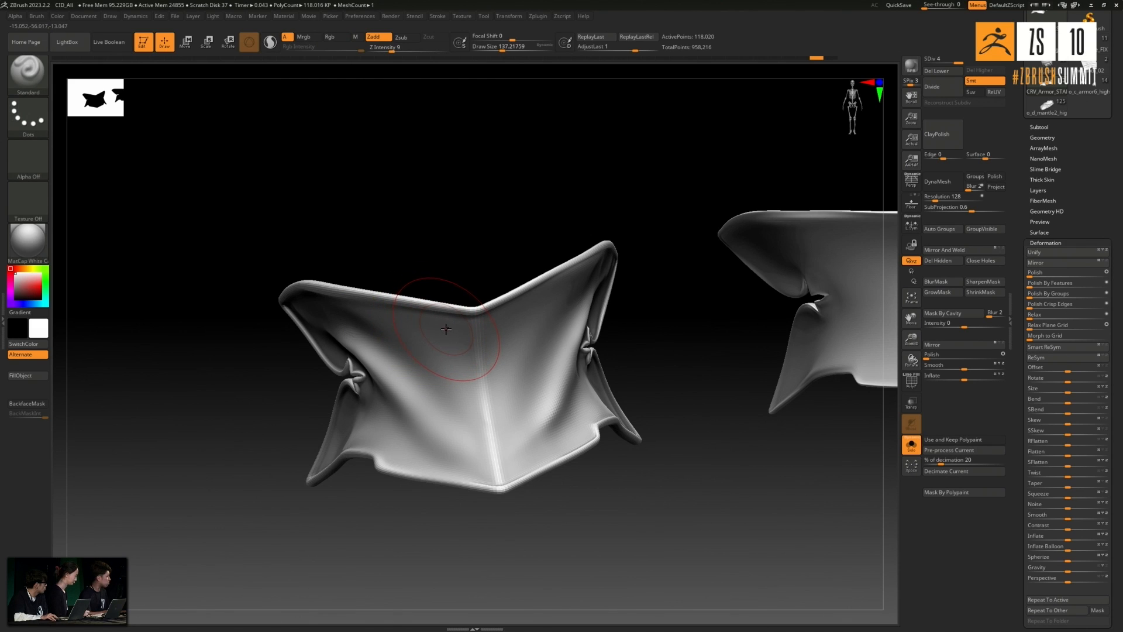
left_click_drag(663, 298, 573, 328)
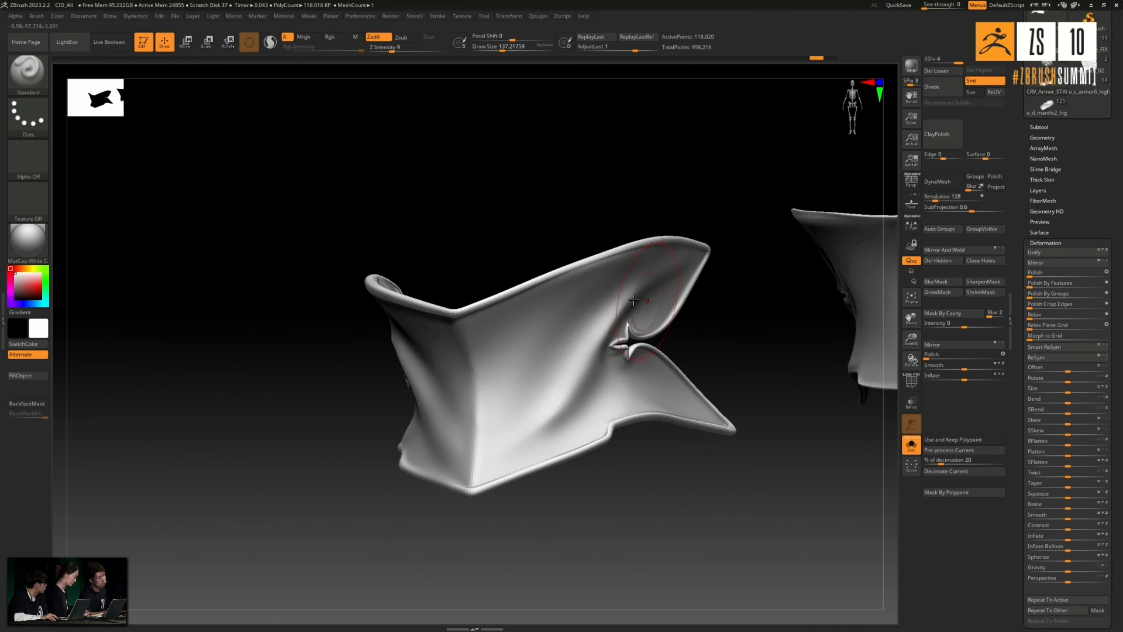
key("shift")
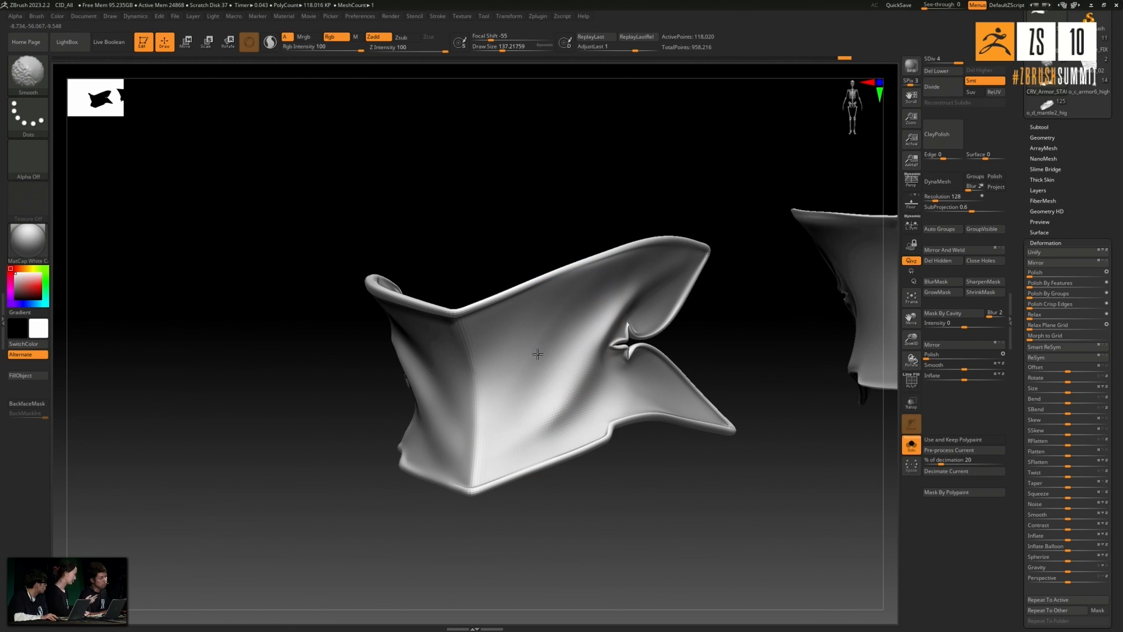
left_click_drag(356, 219, 501, 215)
left_click_drag(462, 394, 410, 351, "shift")
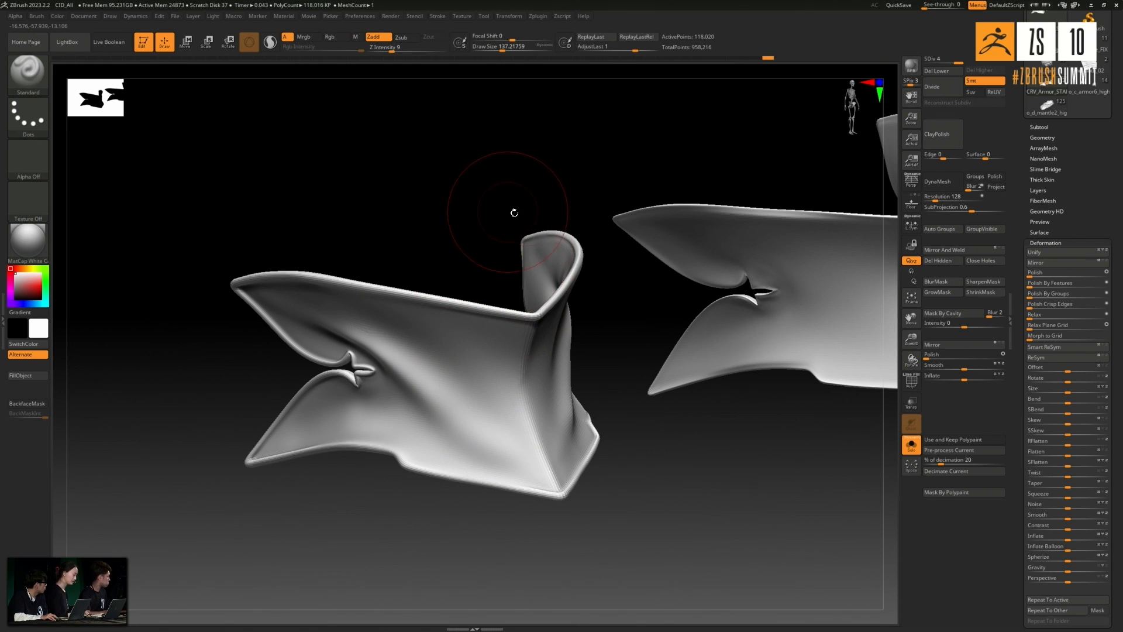
- Give the Standard brush a sharp point alpha and tighten the diagonal fold beside the notch on one side
left_click_drag(503, 217, 515, 245)
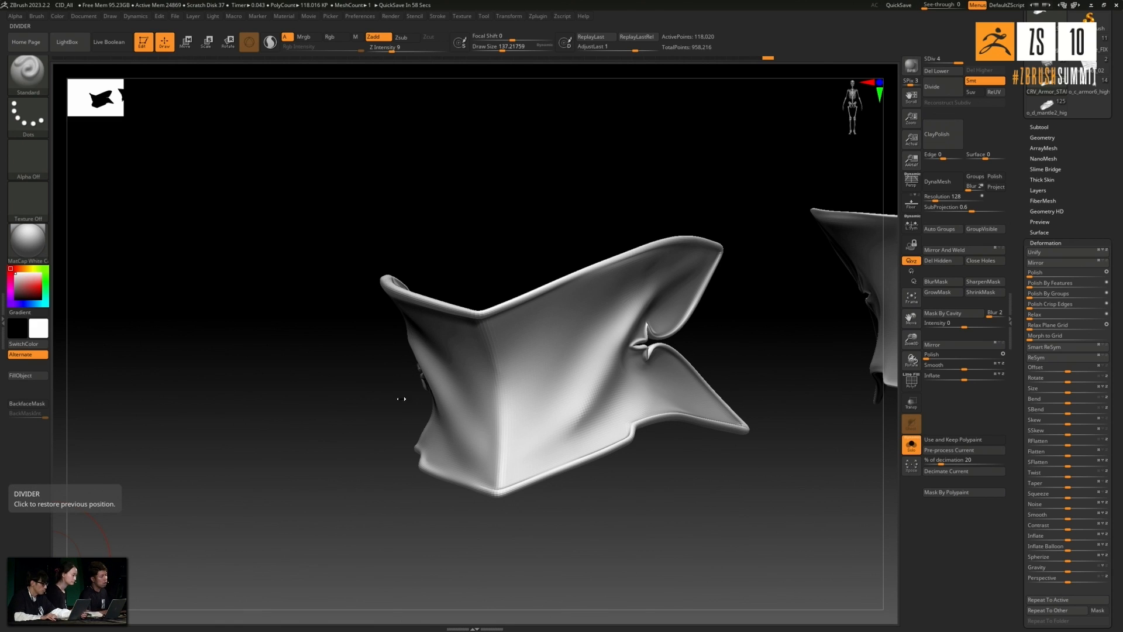
left_click_drag(287, 428, 295, 467)
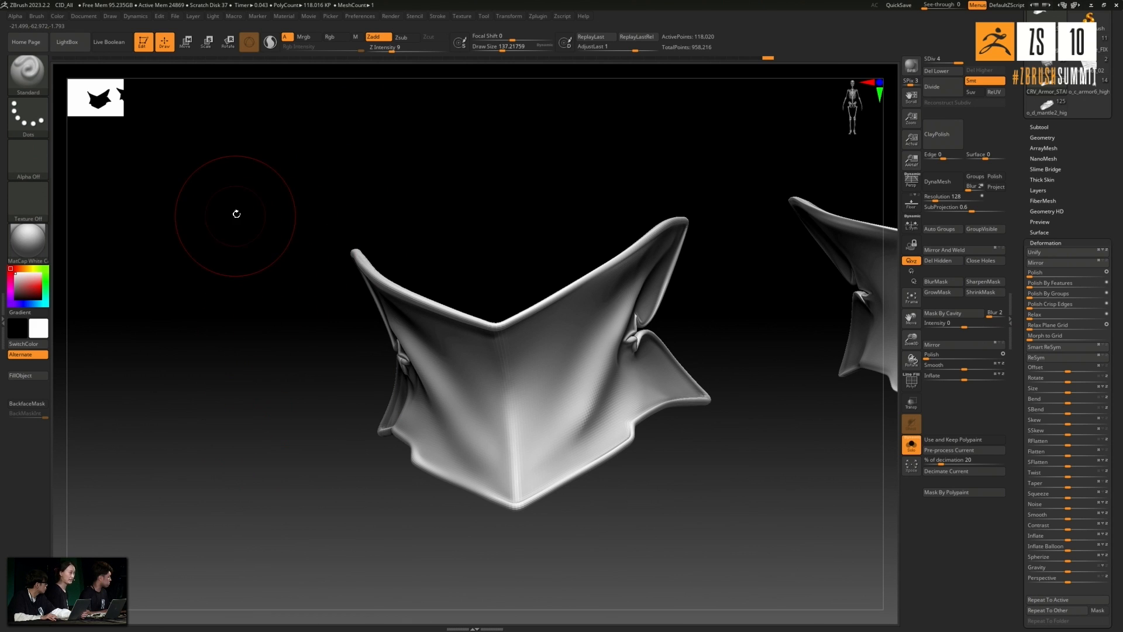
mouse_move(676, 474)
left_mouse_down()
mouse_move(495, 367)
mouse_move(579, 398)
left_mouse_up()
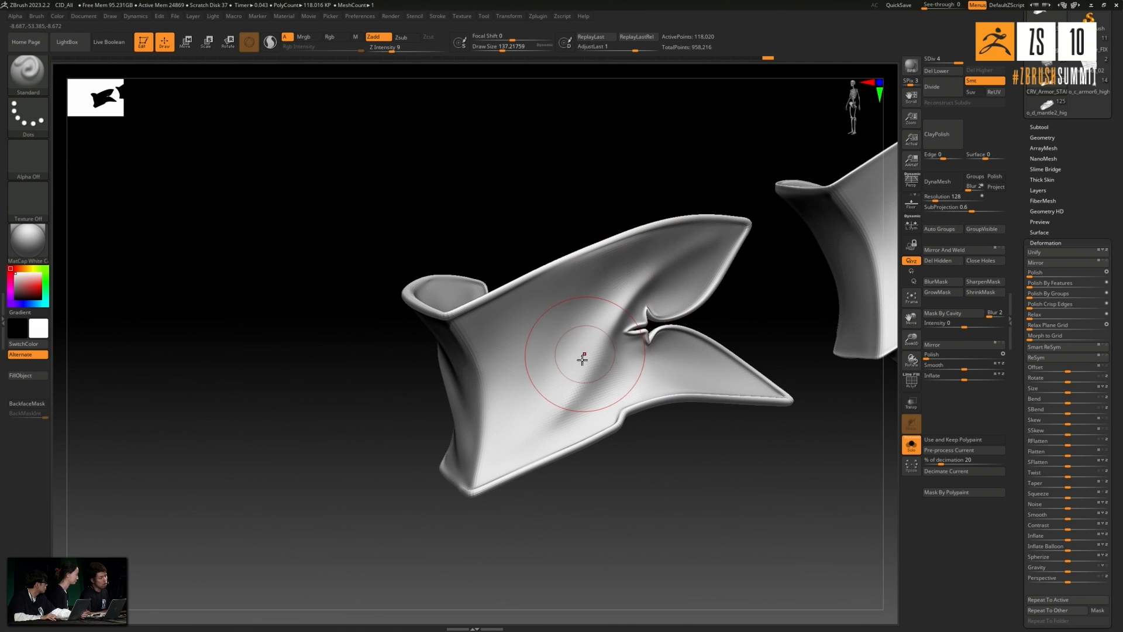
mouse_move(356, 520)
left_mouse_down()
mouse_move(386, 518)
mouse_move(389, 409)
left_mouse_up()
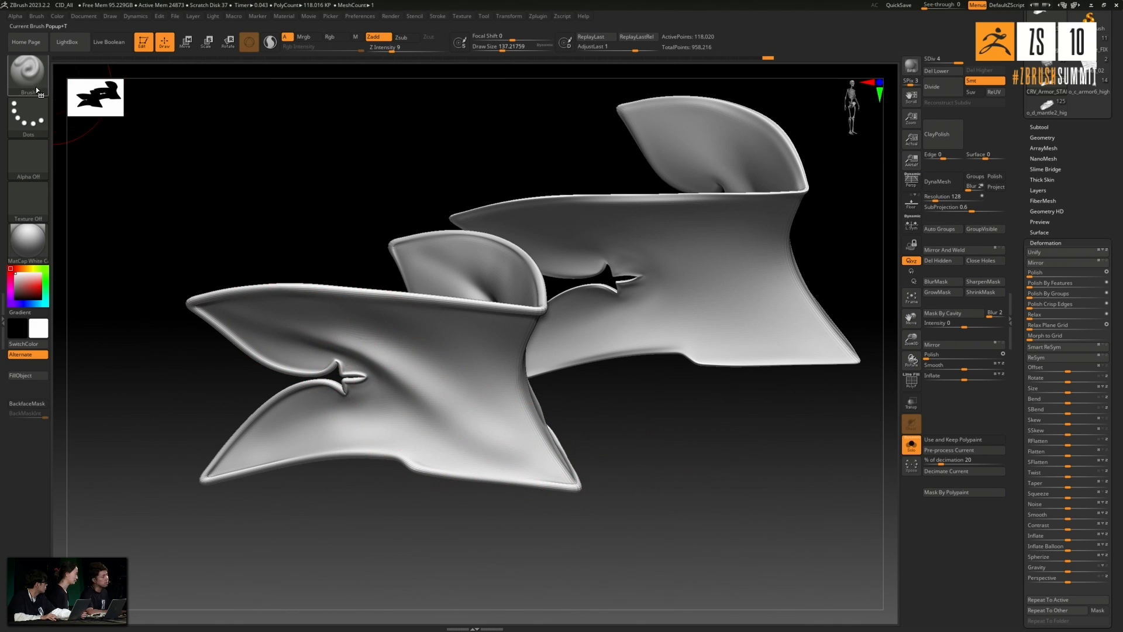
left_click(36, 164)
left_click(377, 326)
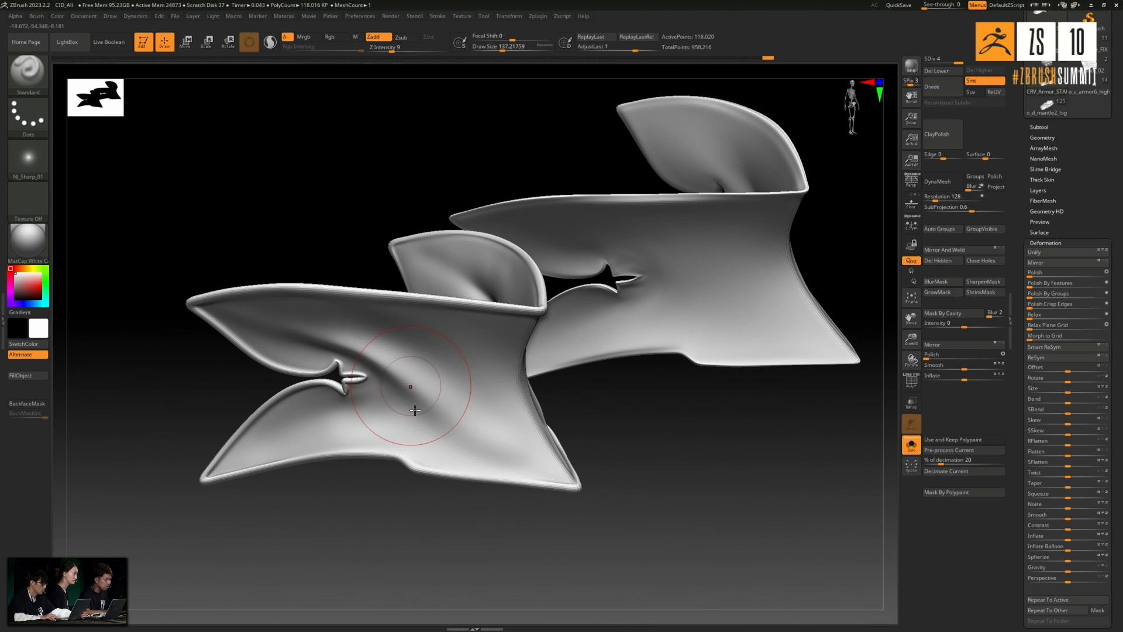
key("ctrl")
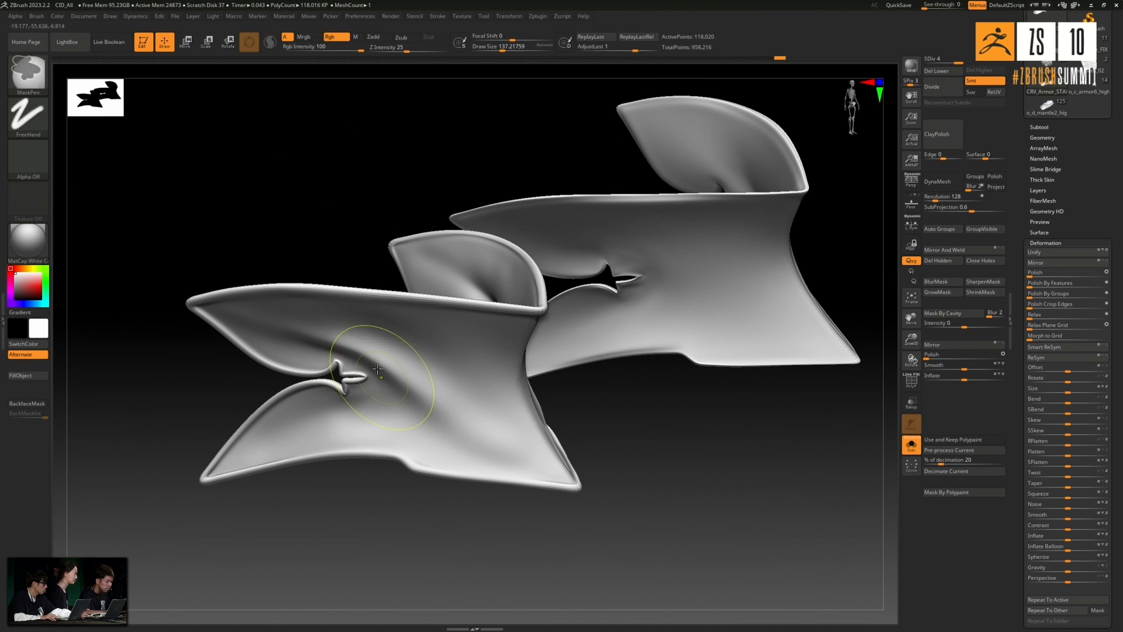
mouse_move(459, 420)
left_mouse_down("shift")
mouse_move(423, 388)
mouse_move(471, 432)
left_mouse_up("shift")
mouse_move(421, 402)
left_mouse_down()
mouse_move(468, 436)
mouse_move(498, 427)
left_mouse_up()
- Sharpen the matching diagonal fold on the opposite side of the knee plate and smooth it
left_click_drag(696, 480, 586, 507)
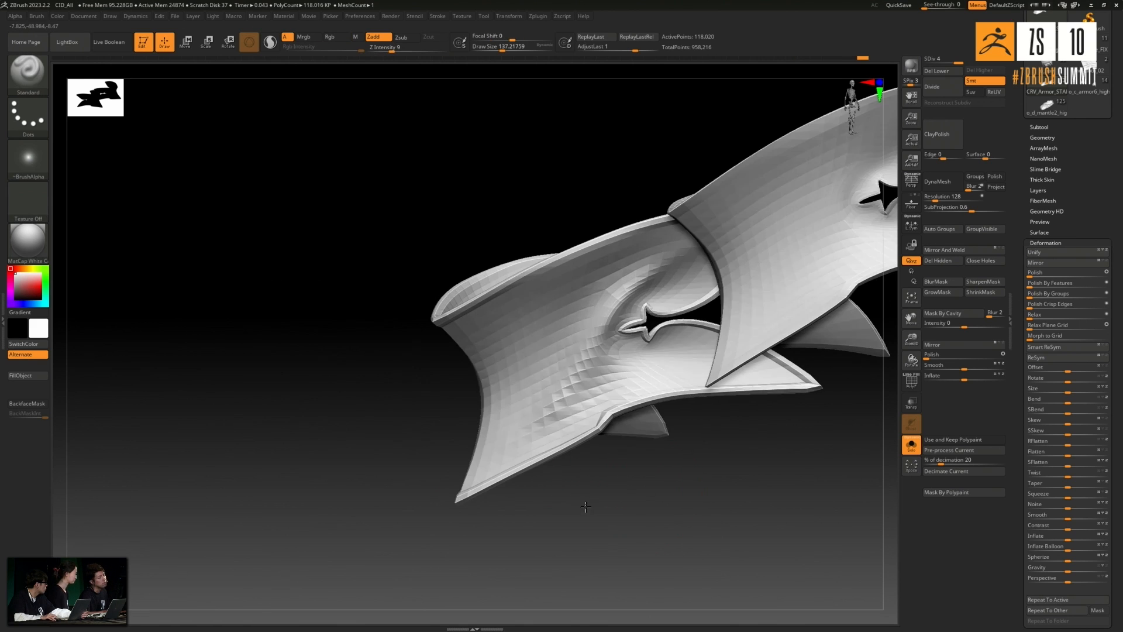
left_click_drag(614, 298, 541, 418)
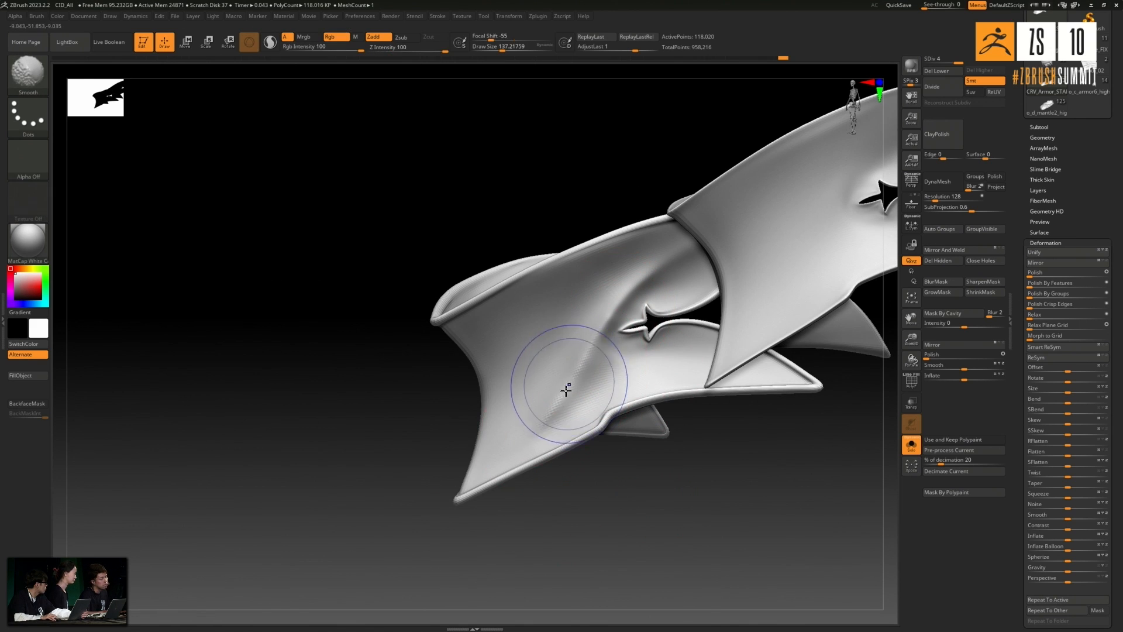
mouse_move(584, 519)
left_mouse_down()
mouse_move(602, 554)
mouse_move(589, 529)
mouse_move(592, 436)
left_mouse_up()
mouse_move(545, 523)
left_mouse_down()
mouse_move(536, 530)
mouse_move(544, 521)
left_mouse_up()
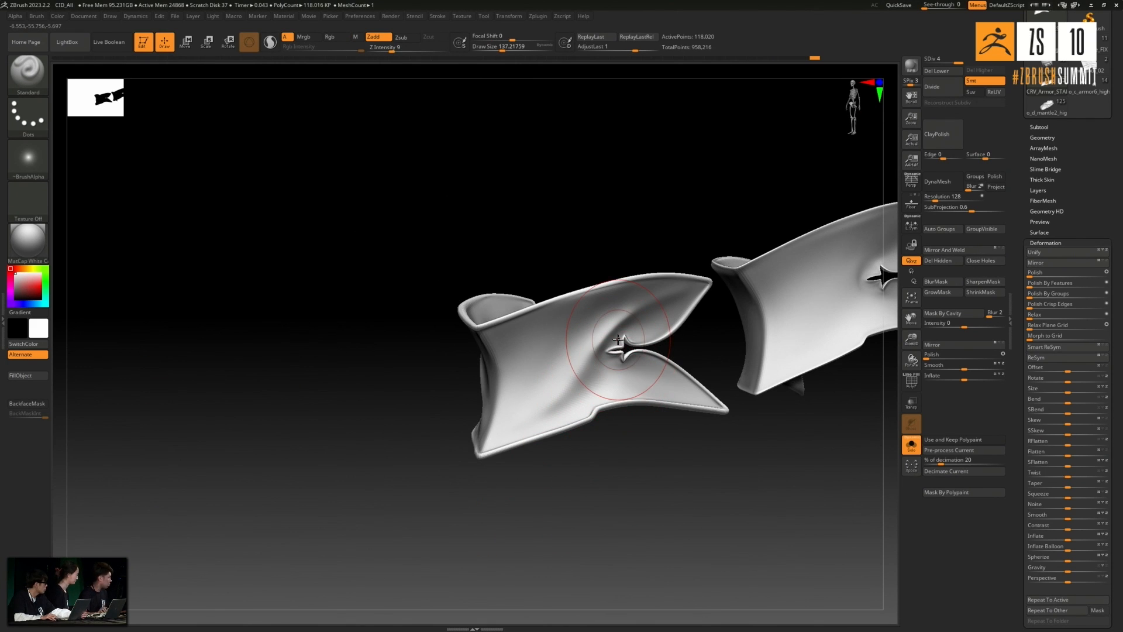
- Switch to the finished o_c_armor6_high tool, turn Solo off and make its knee plate the active subtool
left_click_drag(509, 196, 515, 327)
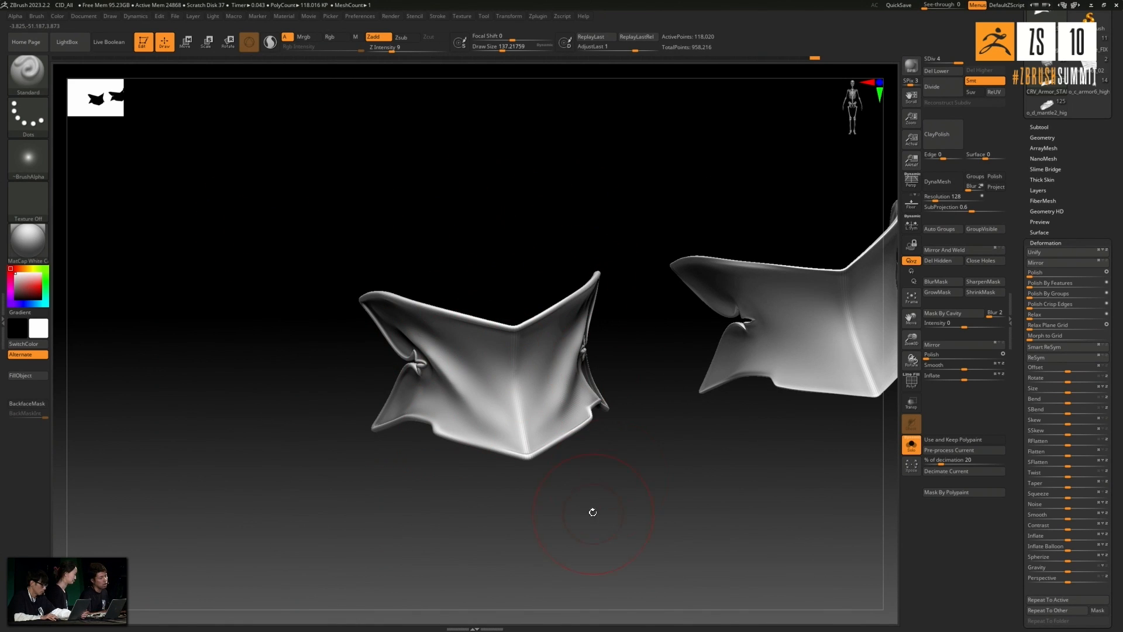
left_click_drag(681, 446, 866, 274)
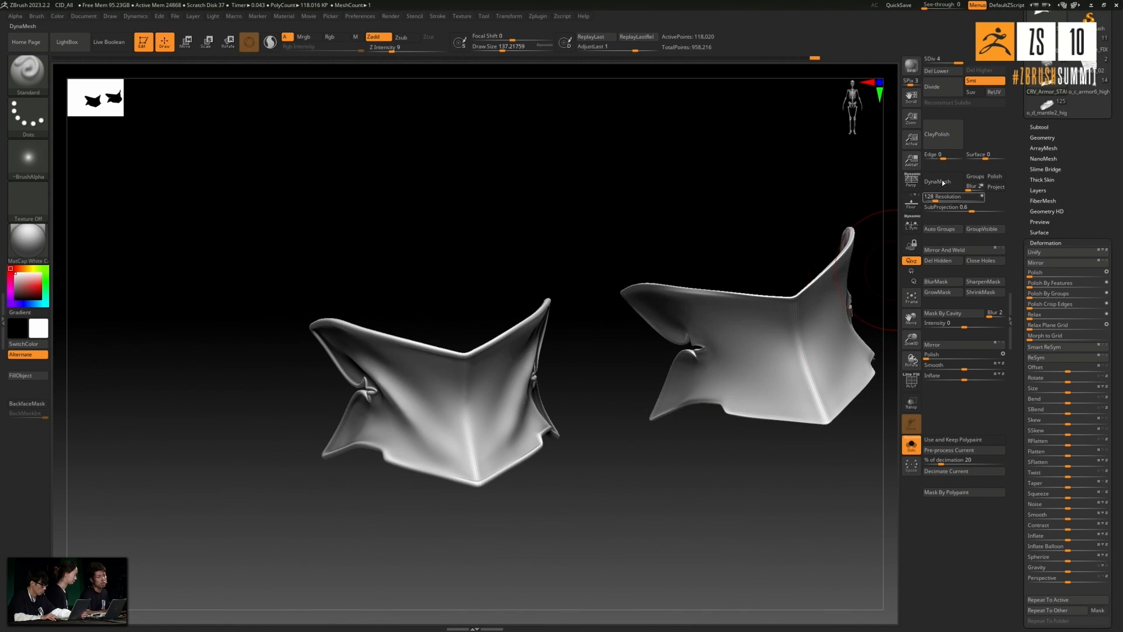
left_click_drag(1085, 132, 1086, 324)
left_click(1072, 279)
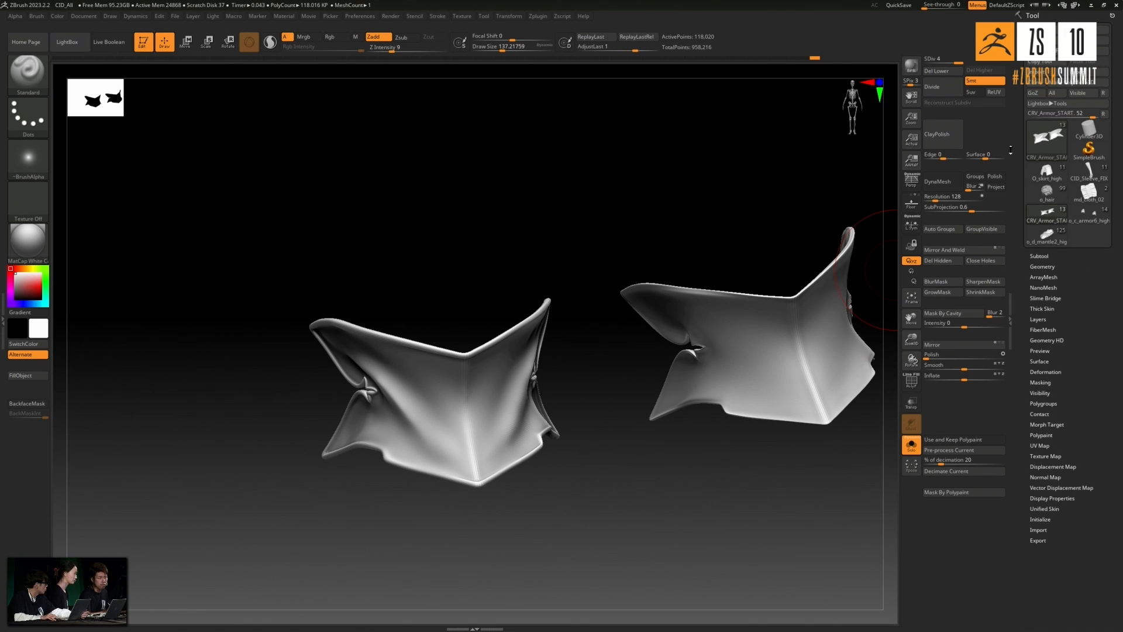
left_click(1086, 218)
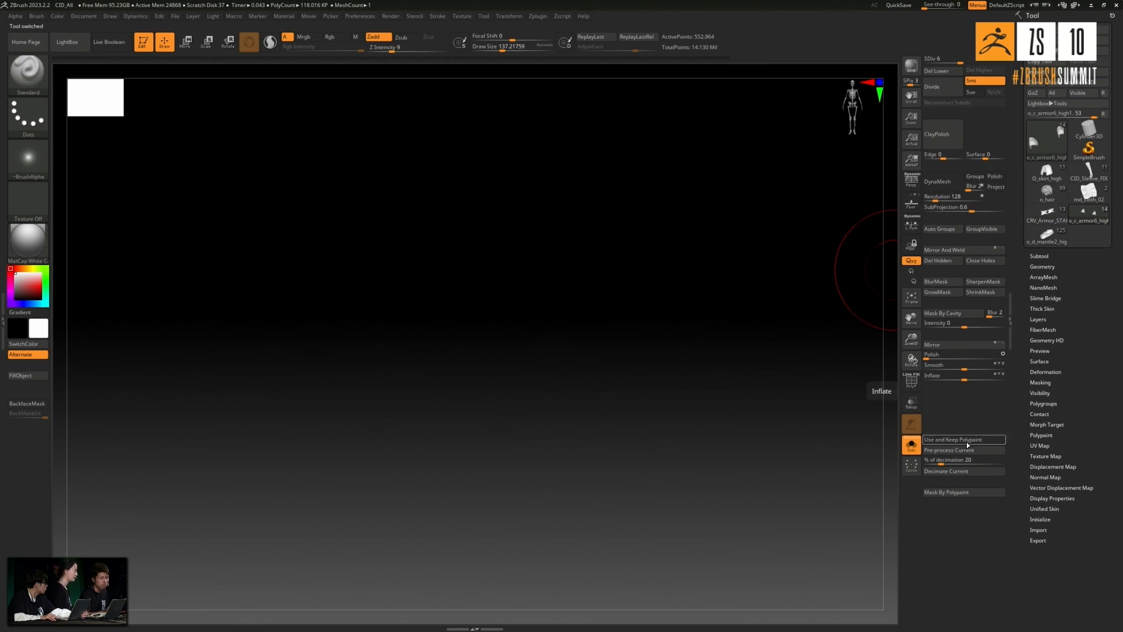
left_click(906, 449)
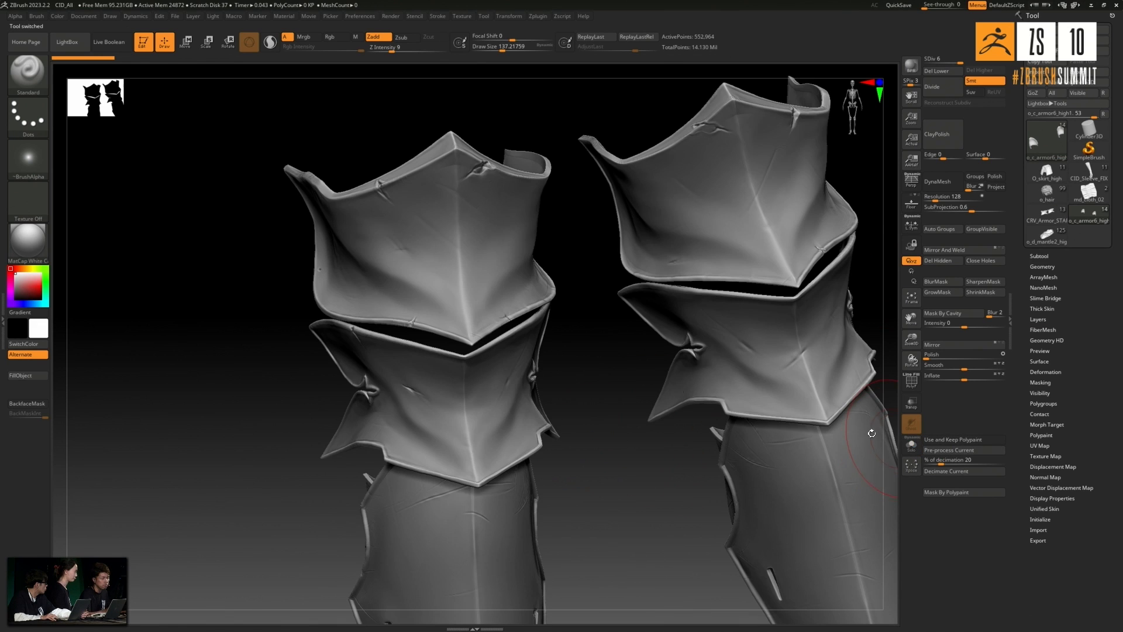
left_click_drag(637, 452, 485, 416)
left_click(534, 393, "alt")
- Examine the finished leg armour's dents, scratches and damaged edges from several sides
left_click_drag(363, 473, 682, 449)
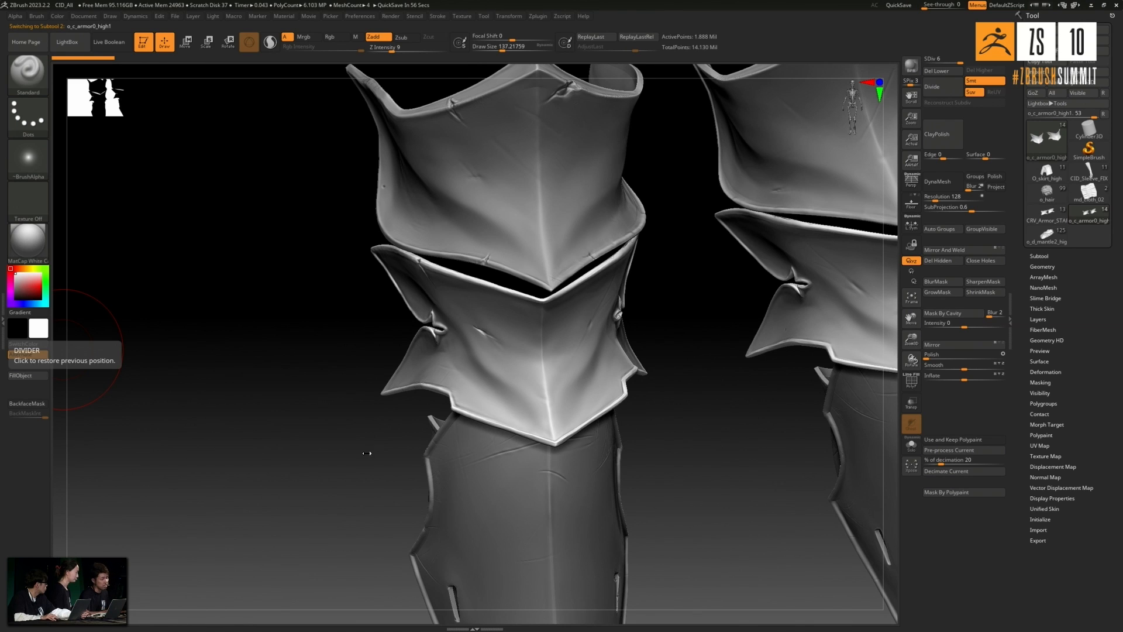
left_click_drag(367, 453, 364, 459)
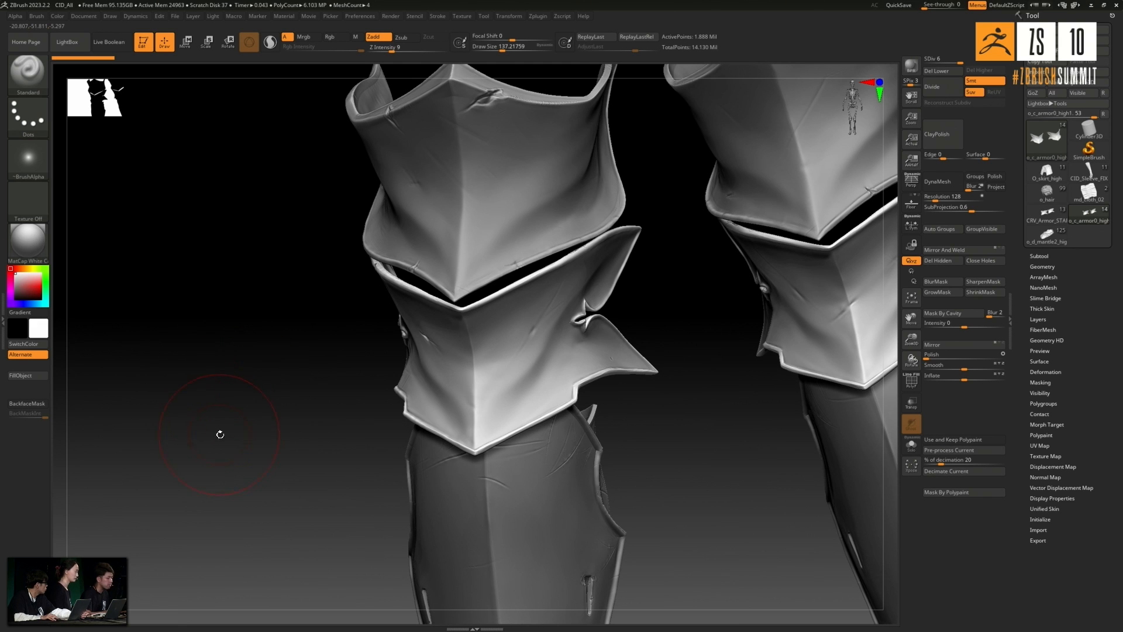
left_click_drag(250, 448, 253, 429)
mouse_move(308, 246)
left_mouse_down()
mouse_move(258, 406)
mouse_move(316, 304)
left_mouse_up()
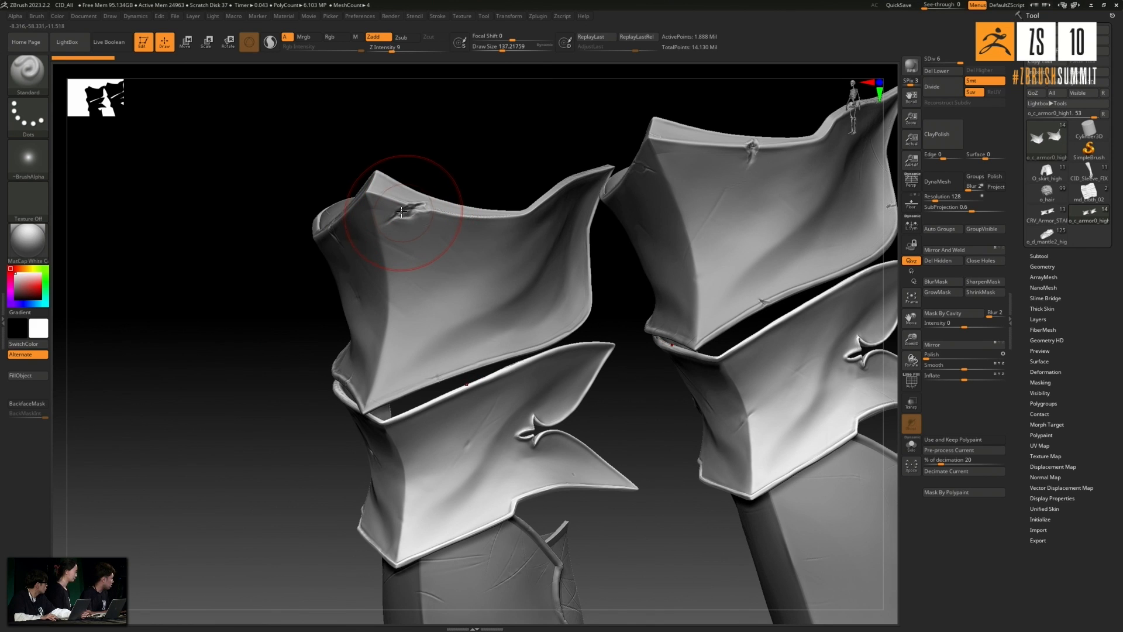
mouse_move(441, 182)
left_mouse_down()
mouse_move(480, 156)
mouse_move(468, 199)
left_mouse_up()
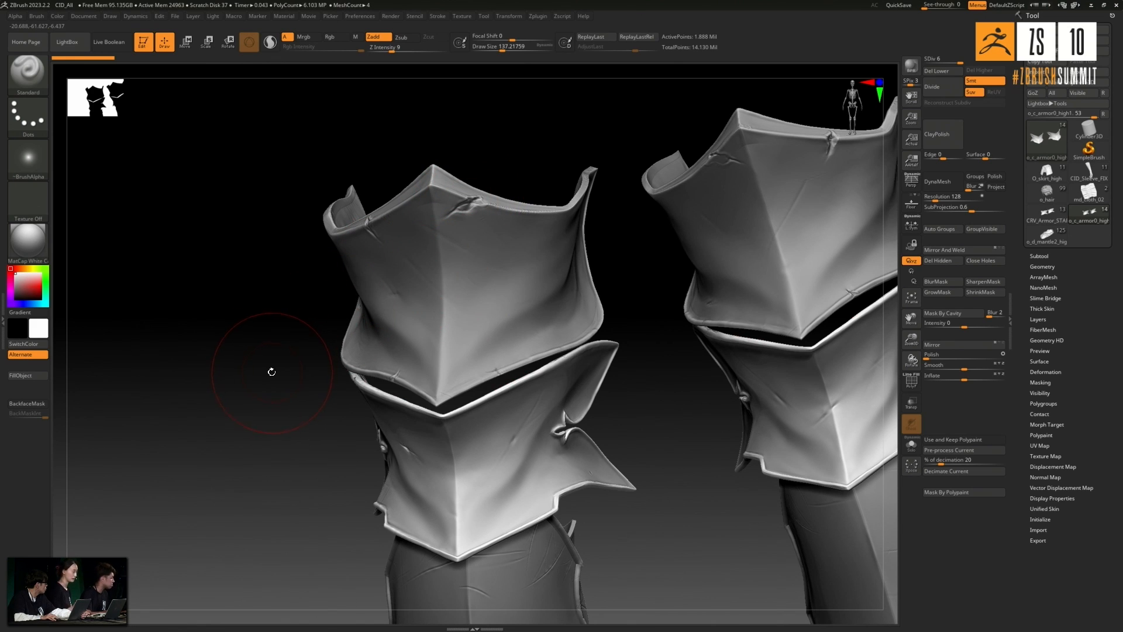
- Load the Slash2 brush from the Slash folder of the LightBox brush library
left_click(76, 44)
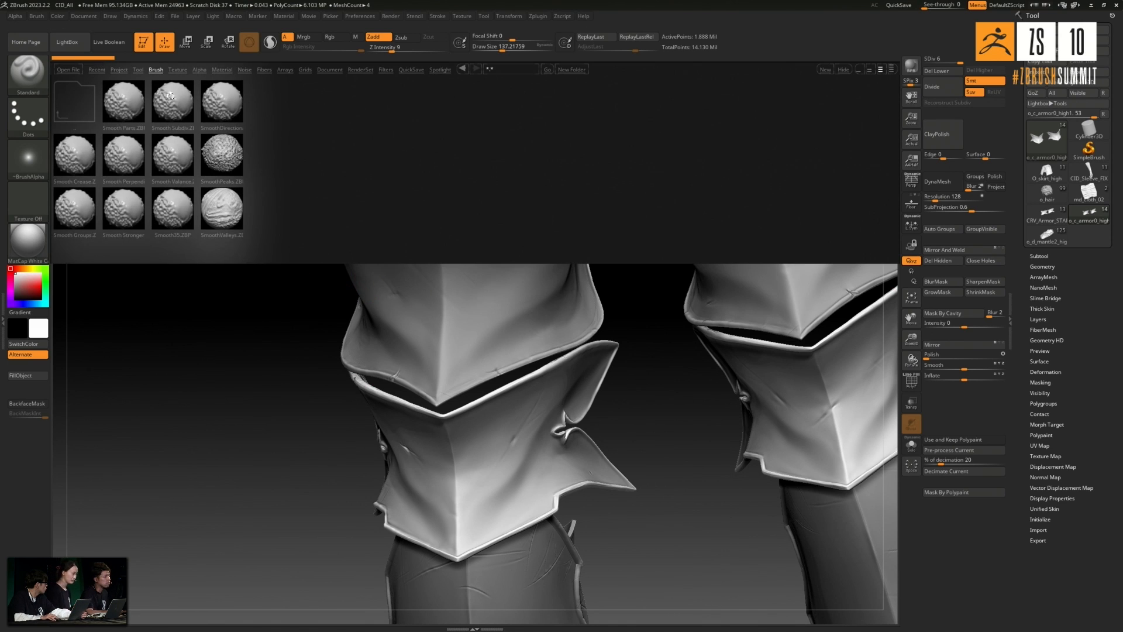
double_click(82, 100)
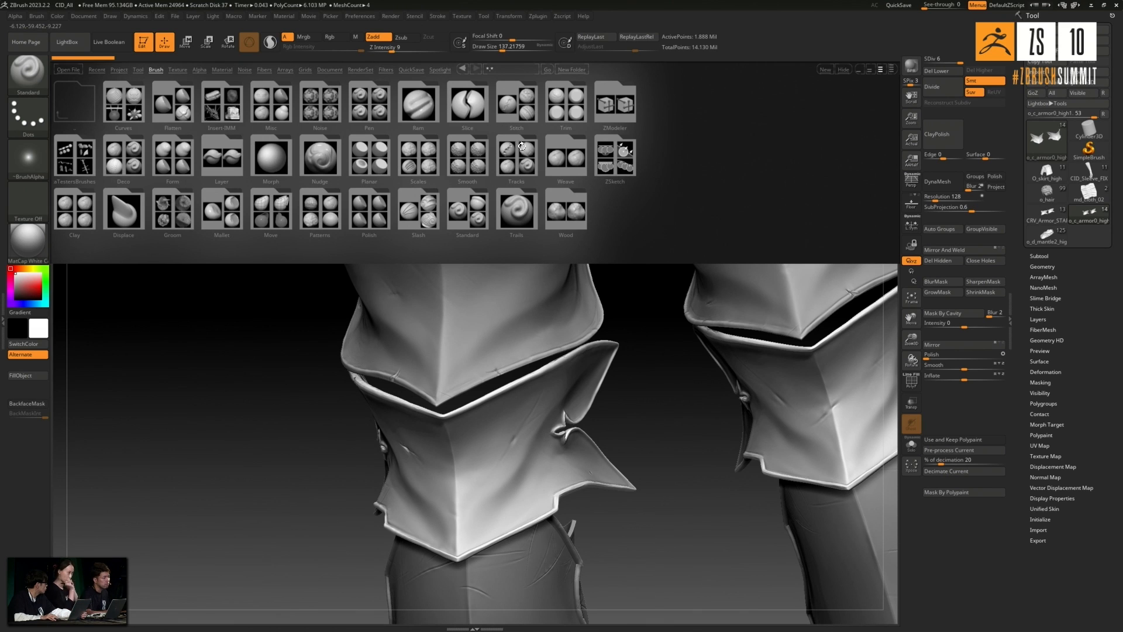
double_click(429, 220)
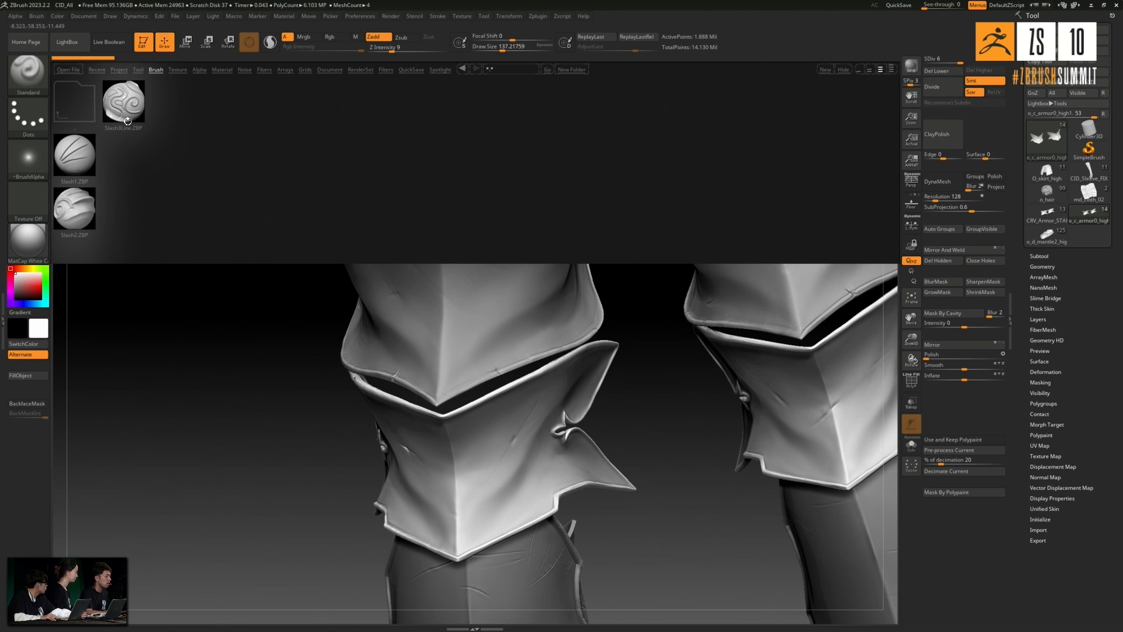
double_click(75, 106)
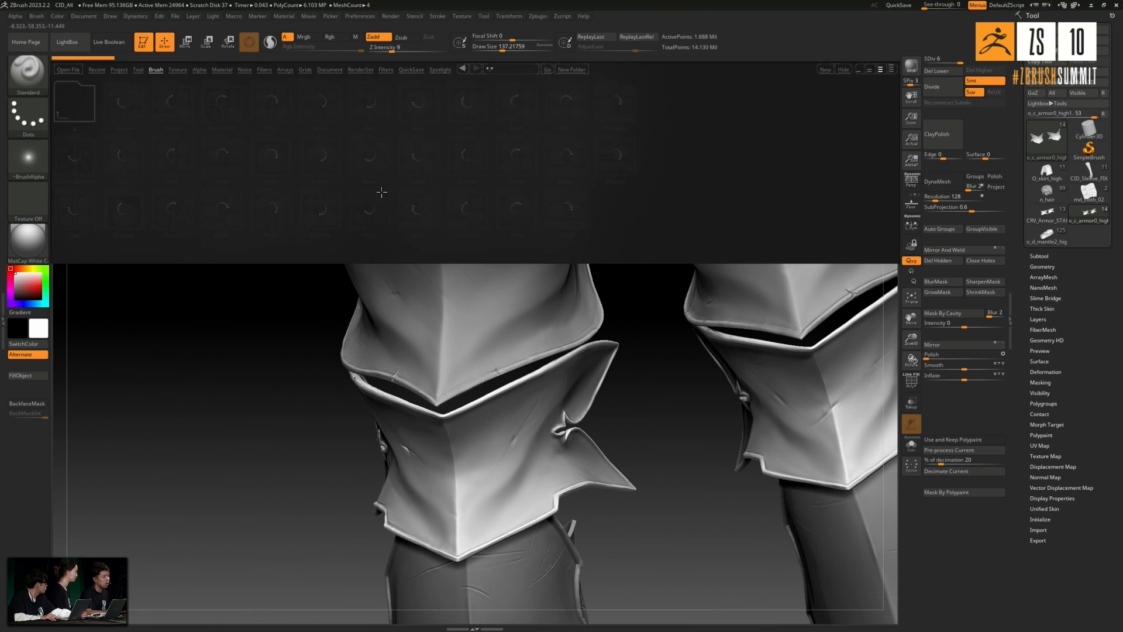
double_click(415, 215)
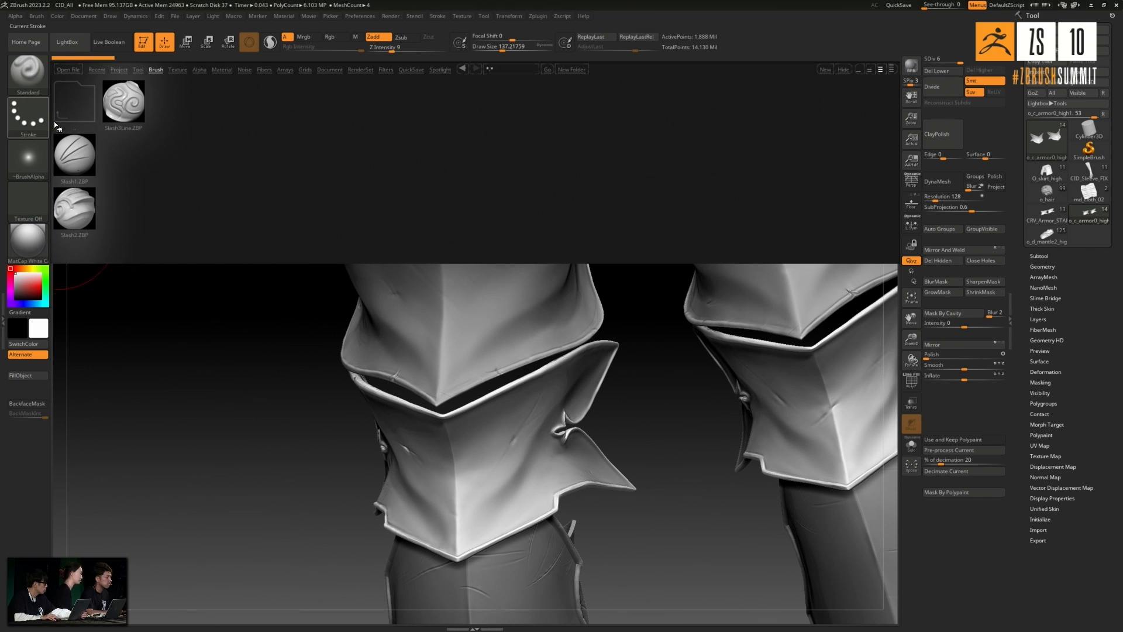
double_click(77, 212)
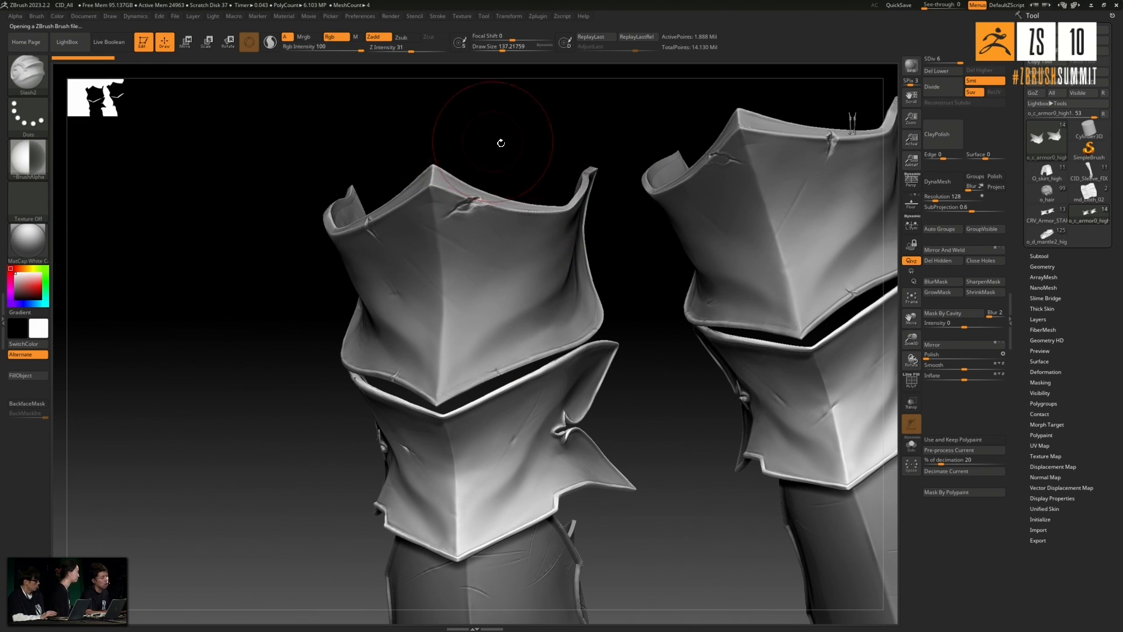
mouse_move(474, 453)
left_mouse_down()
mouse_move(475, 421)
mouse_move(490, 433)
left_mouse_up()
left_click_drag(313, 464, 301, 458)
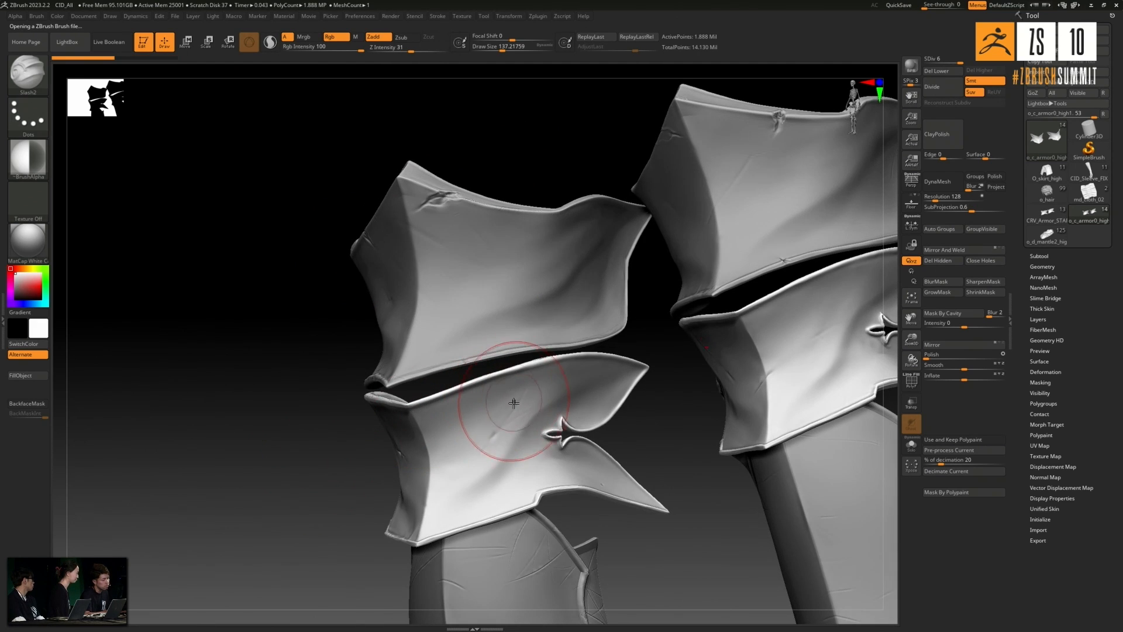
left_click_drag(527, 389, 502, 427)
key("ctrl+z")
- Set the Slash2 brush's Z Intensity to 11 and carve a short slanted dent beside the knee plate's central ridge
left_click(411, 50)
type("11")
key("Return")
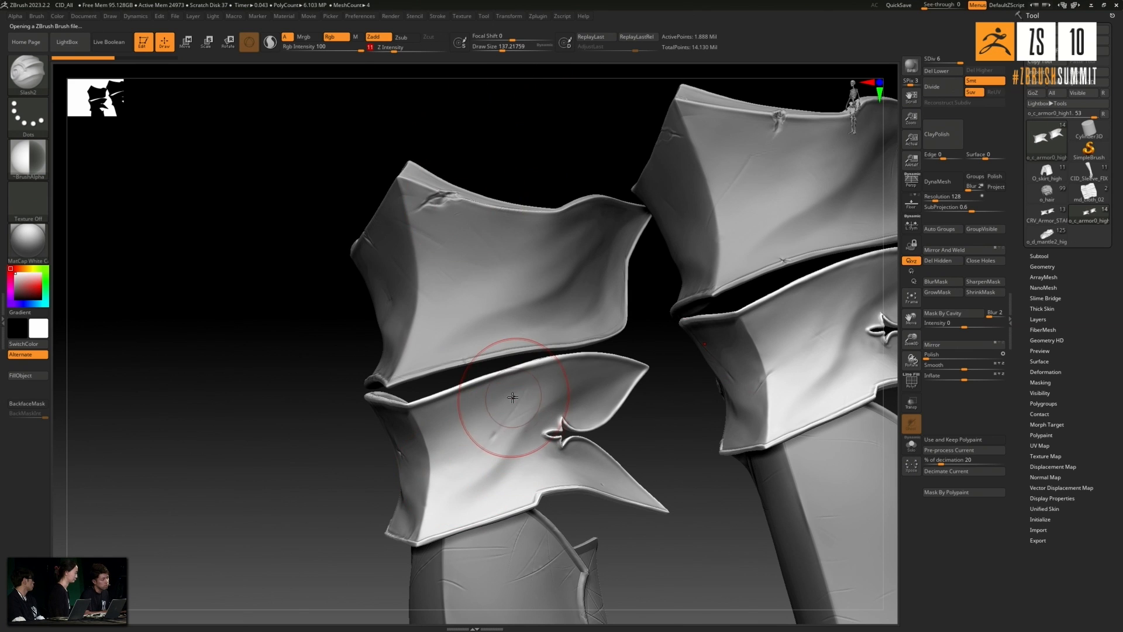
left_click_drag(320, 480, 383, 470)
mouse_move(596, 335)
left_mouse_down()
mouse_move(587, 348)
mouse_move(475, 377)
left_mouse_up()
key("ctrl+z")
left_click_drag(470, 391, 461, 431)
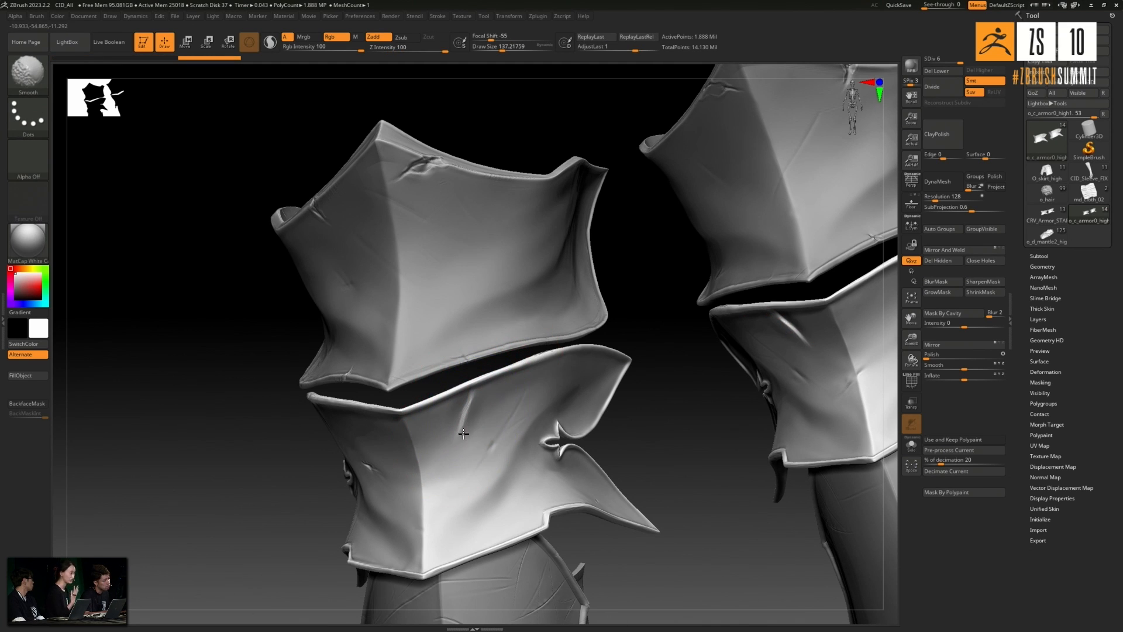
- Carve three long slanted slash dents down the knee plate's face beside the central ridge with the Slash2 brush
mouse_move(325, 514)
left_mouse_down()
mouse_move(277, 514)
mouse_move(273, 462)
mouse_move(410, 427)
left_mouse_up()
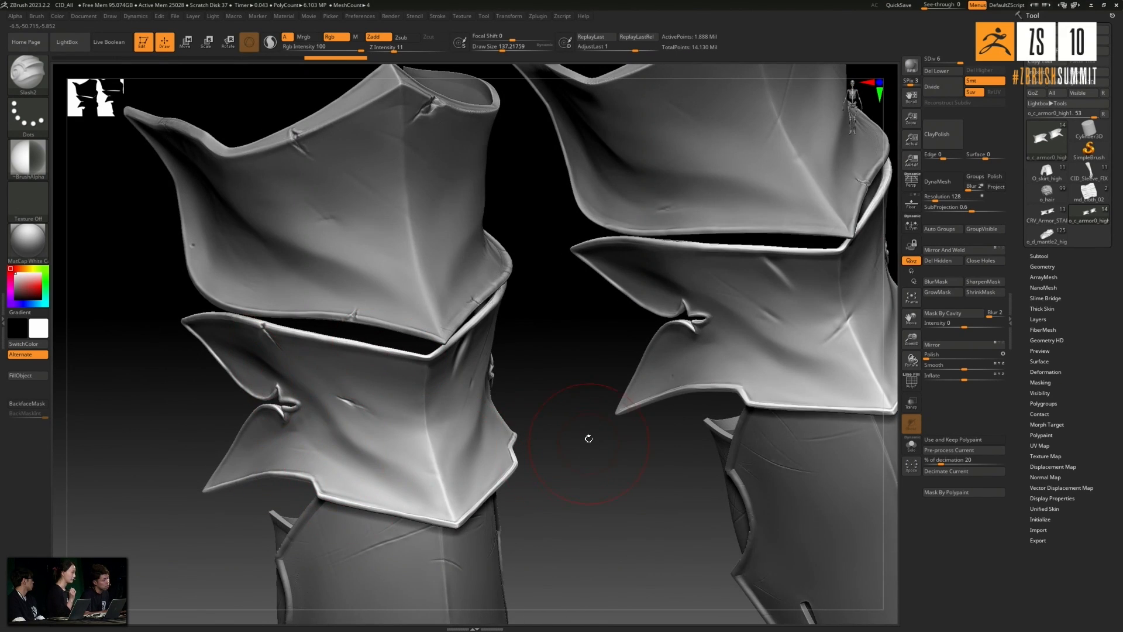
left_click_drag(589, 438, 599, 373)
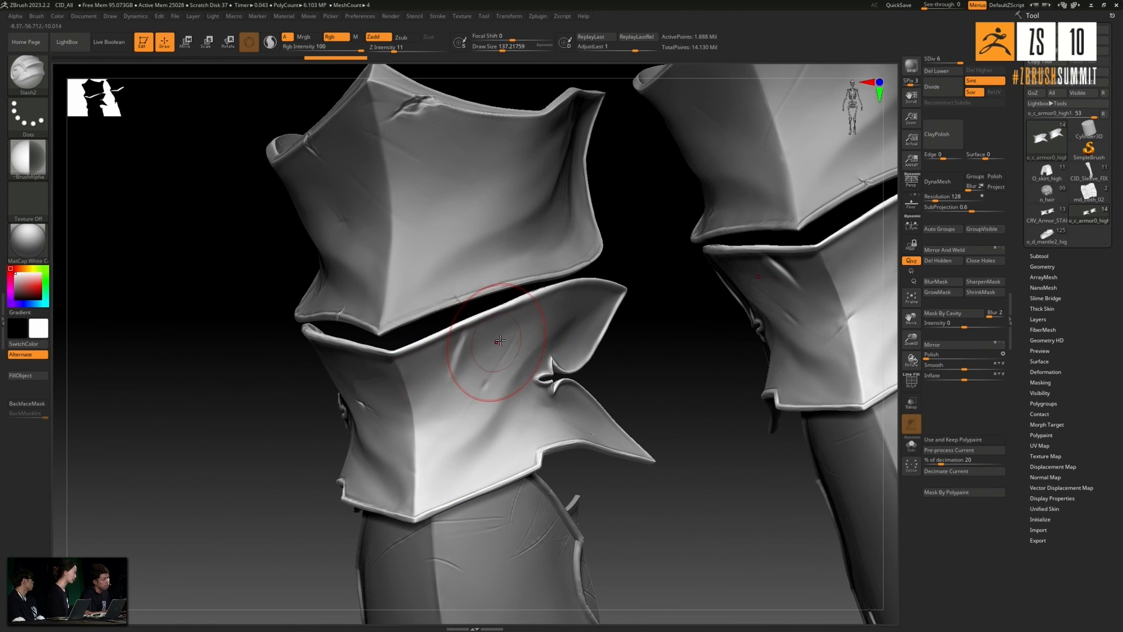
left_click_drag(634, 360, 550, 379)
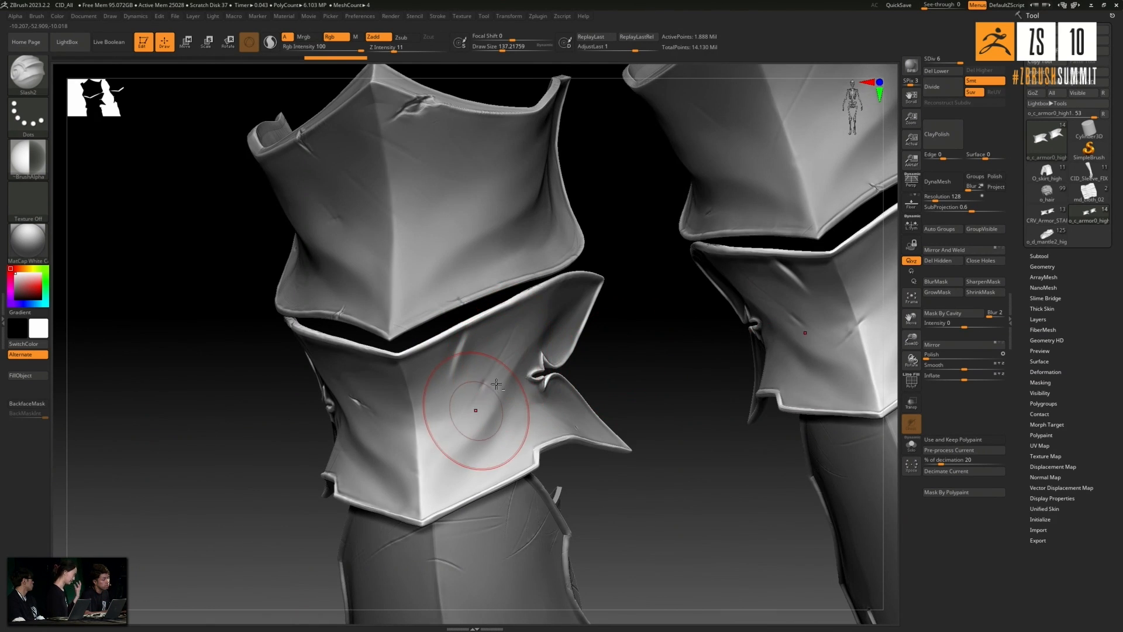
left_click_drag(631, 356, 583, 336)
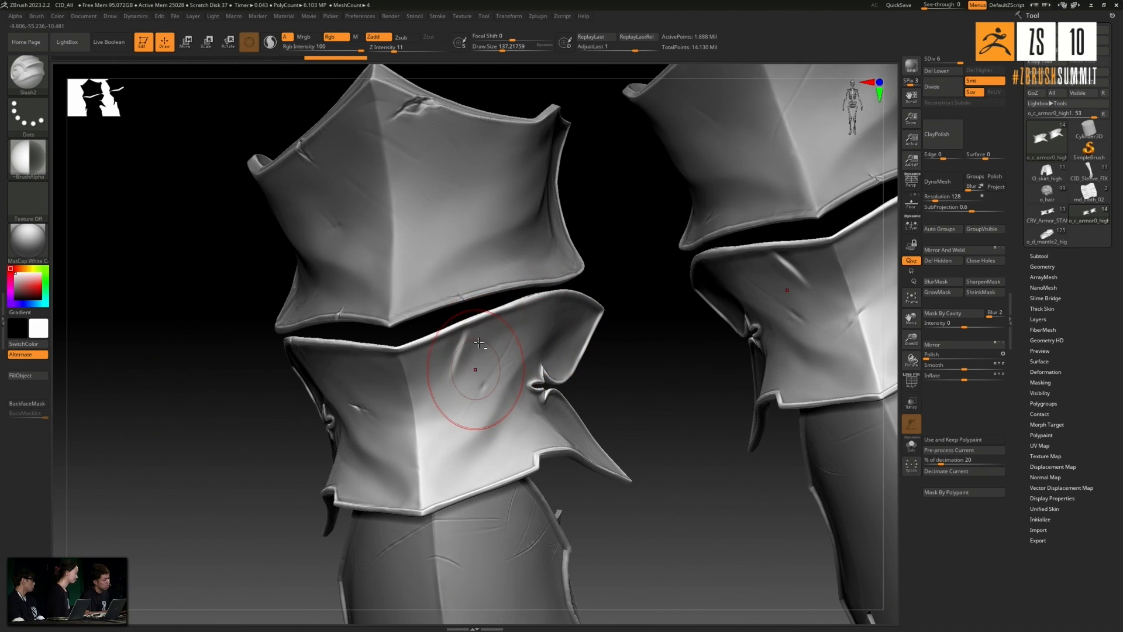
left_click_drag(468, 329, 437, 430, "alt")
mouse_move(506, 318)
left_mouse_down("alt")
mouse_move(473, 409)
mouse_move(502, 386)
mouse_move(470, 427)
left_mouse_up("alt")
left_click_drag(473, 386, 454, 459, "alt")
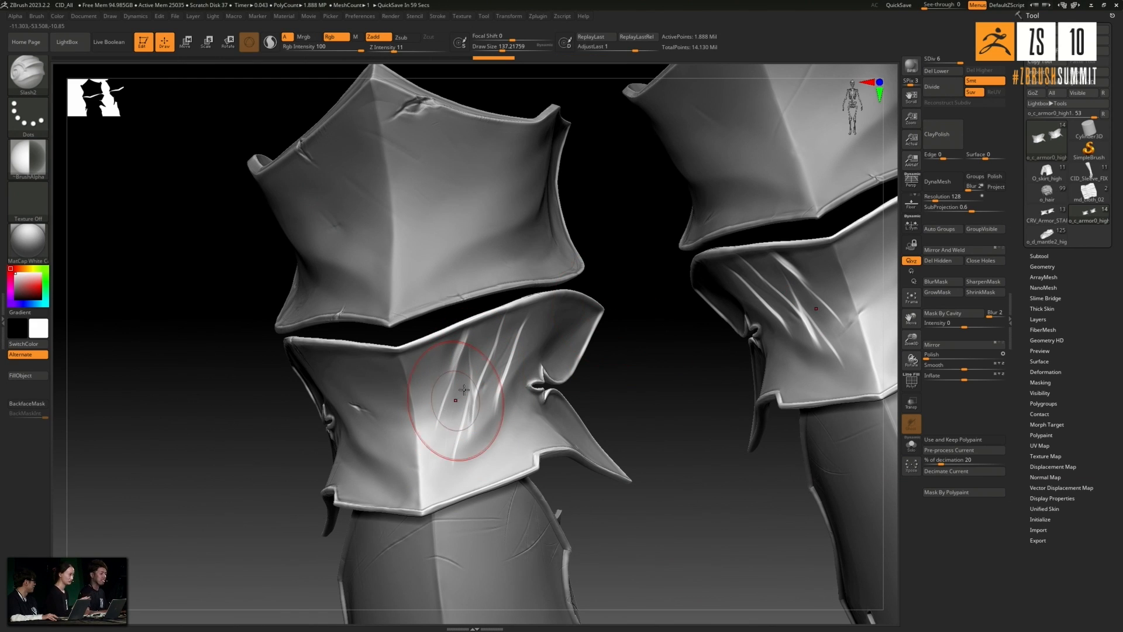
- Undo the long slash strokes on the knee plate's face
key("ctrl")
key("ctrl+z")
key("ctrl+z")
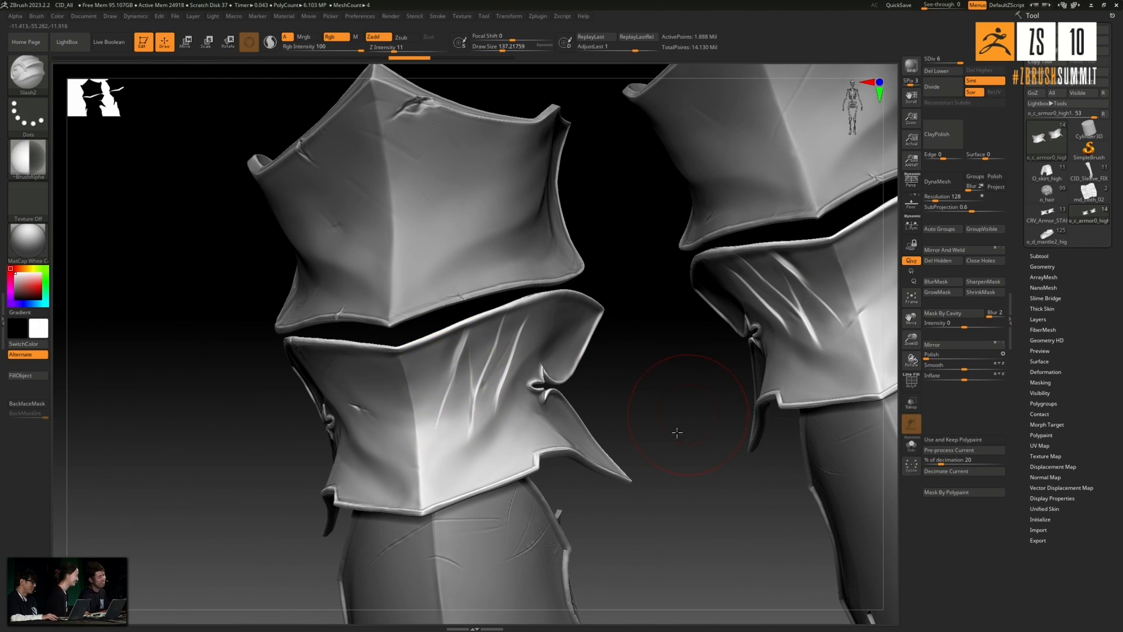
left_click_drag(675, 430, 680, 416)
key("ctrl+z")
key("ctrl+z")
key("ctrl+z")
key("ctrl+z")
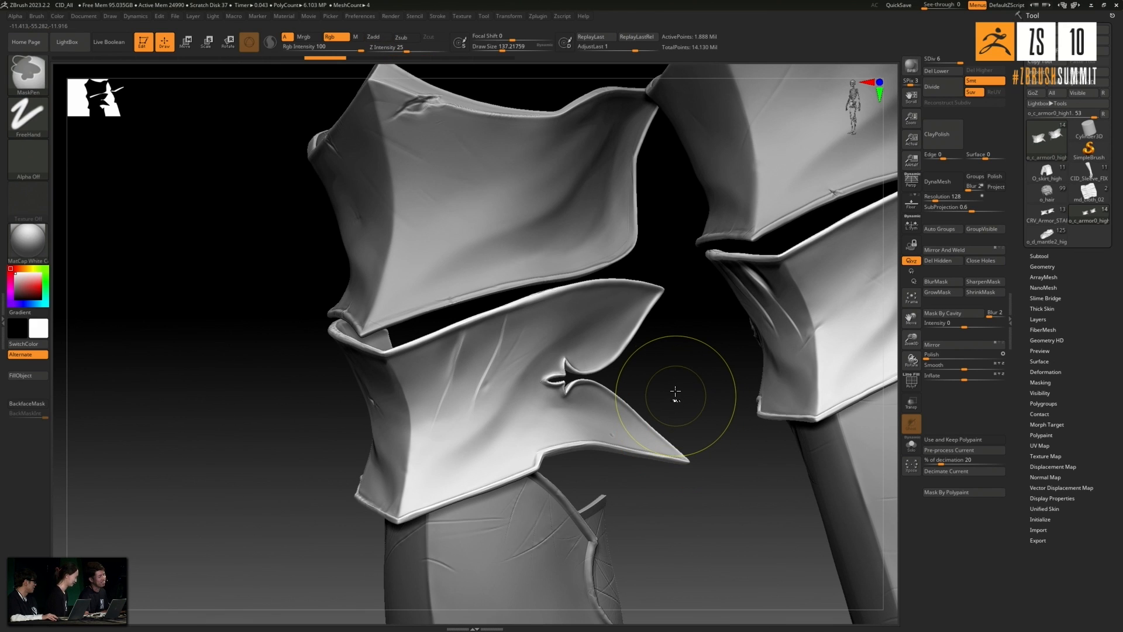
- Nick the upper rim of the knee plate's other side and carve short slanted dents in the middle of its face
left_click_drag(707, 373, 538, 396)
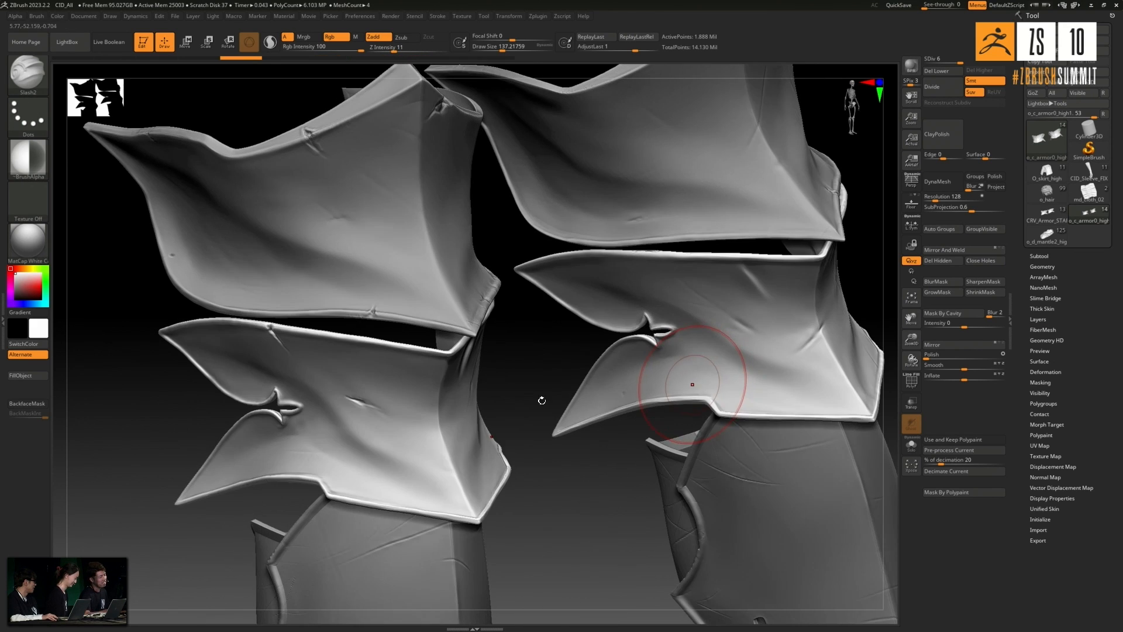
mouse_move(363, 343)
left_mouse_down()
mouse_move(377, 344)
mouse_move(359, 352)
left_mouse_up()
left_click_drag(357, 395, 386, 405)
left_click_drag(141, 422, 125, 358)
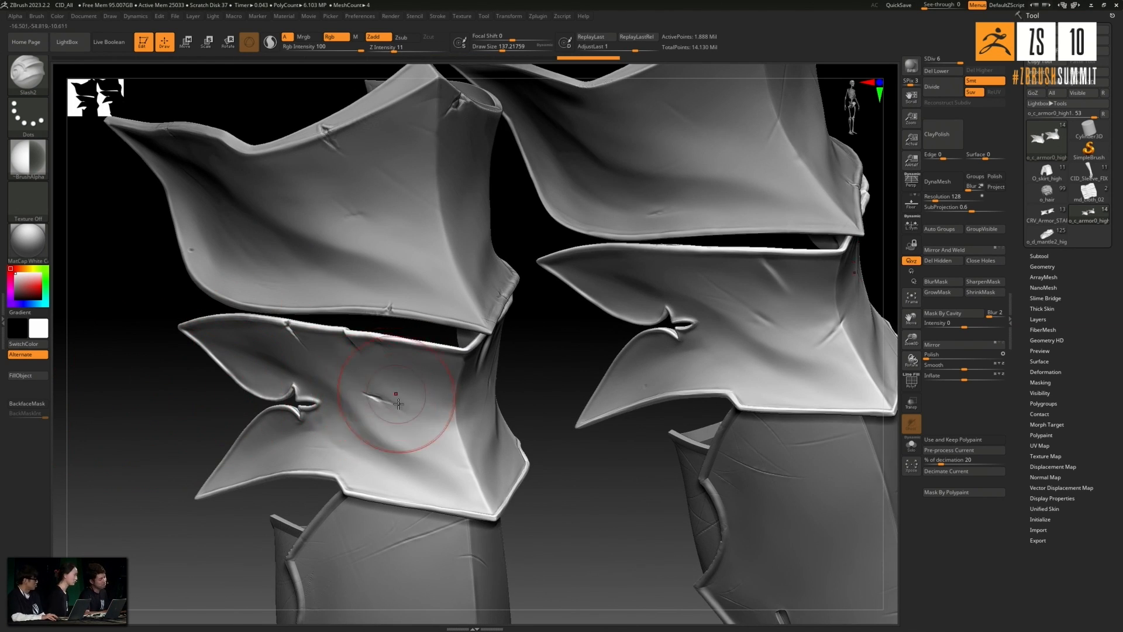
left_click_drag(390, 401, 418, 429)
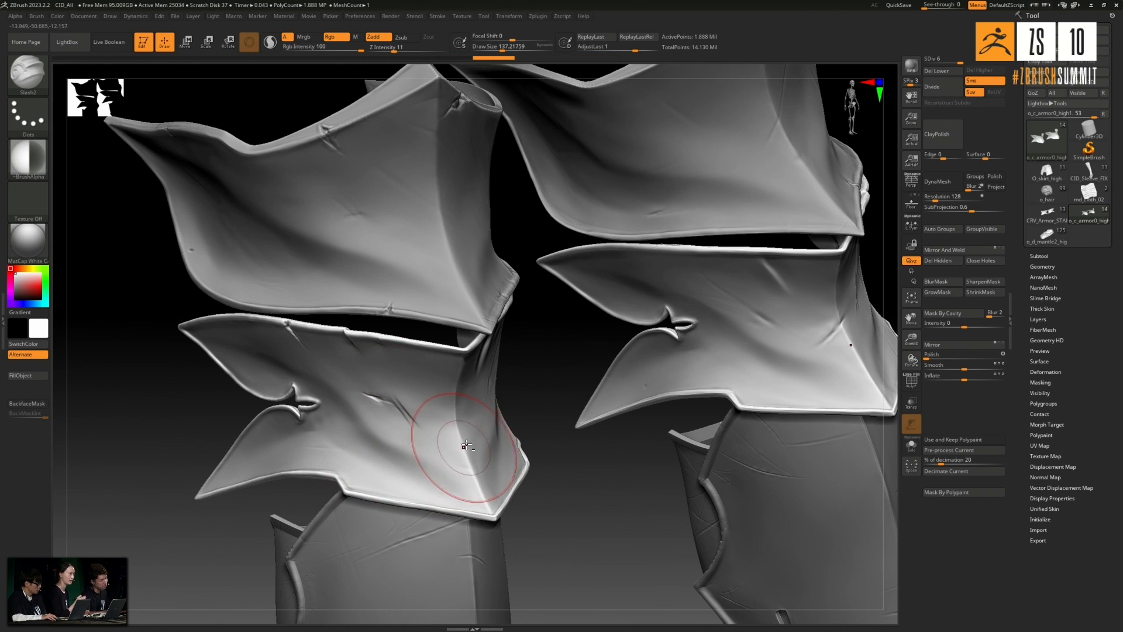
- Carve a short dent near the lower end of the knee plate's central ridge
left_click_drag(176, 424, 114, 423)
left_click_drag(463, 478, 467, 453)
mouse_move(194, 407)
left_mouse_down("alt")
mouse_move(216, 409)
mouse_move(209, 421)
left_mouse_up("alt")
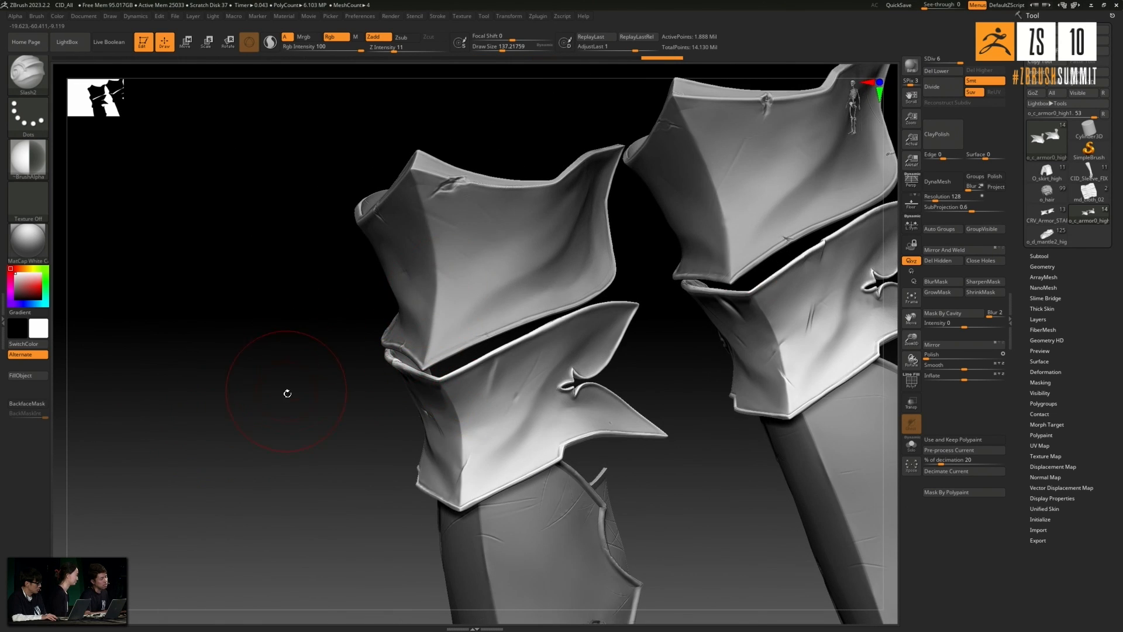
left_click_drag(285, 389, 413, 330)
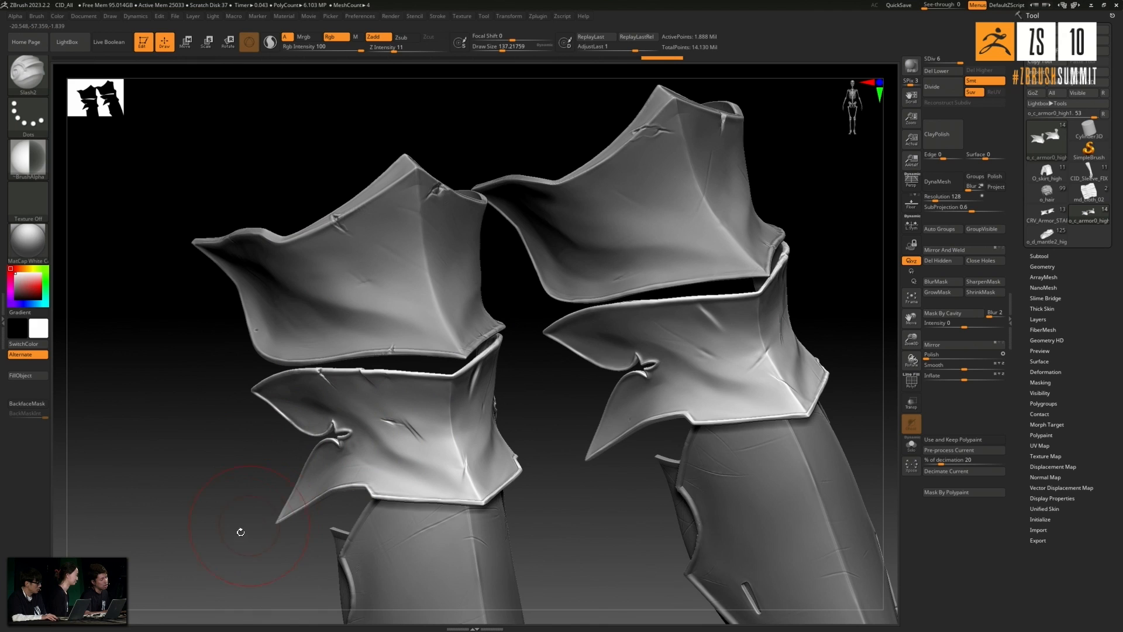
left_click_drag(239, 530, 397, 389)
left_click_drag(546, 408, 621, 431)
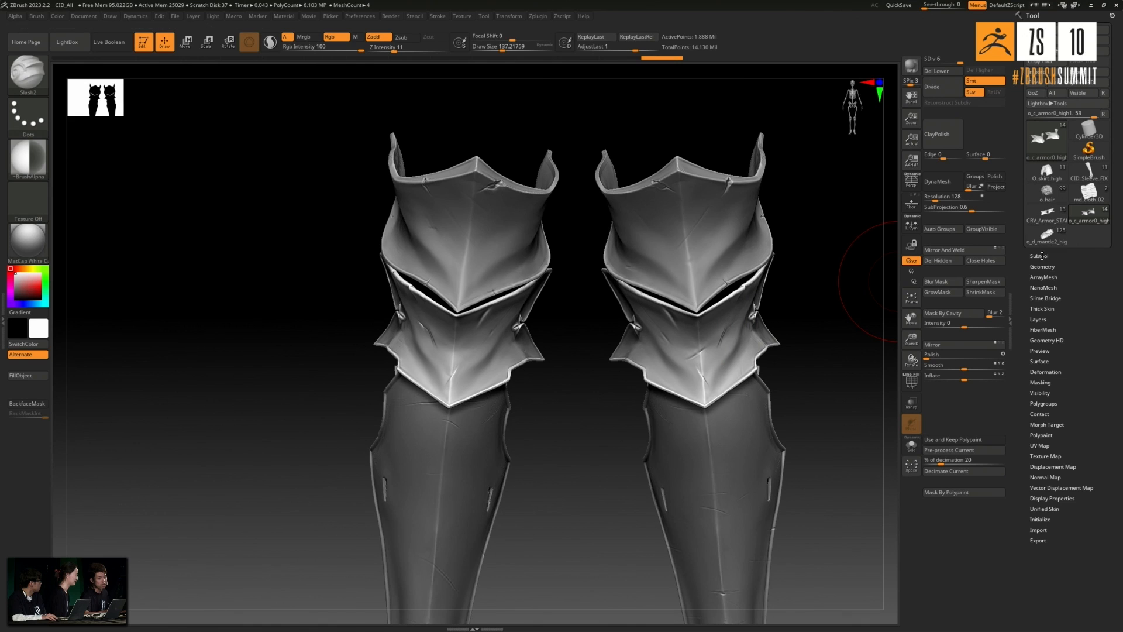
- Switch to the o_d_mantle2_high tool and look over the assembled character from the legs up to the torso
mouse_move(1057, 245)
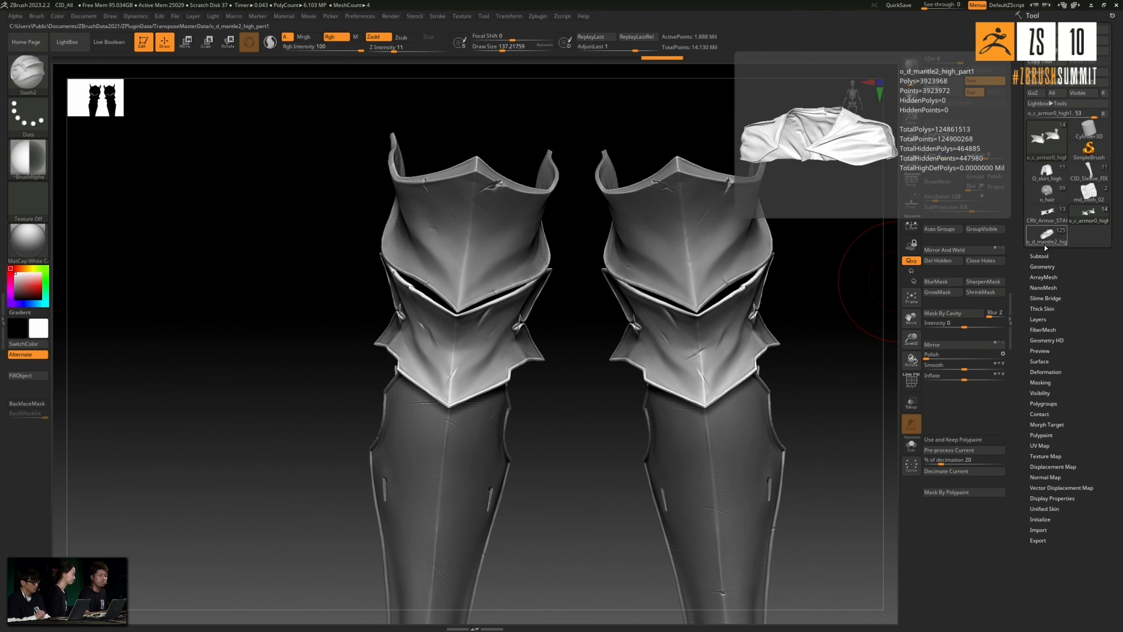
left_click(1049, 243)
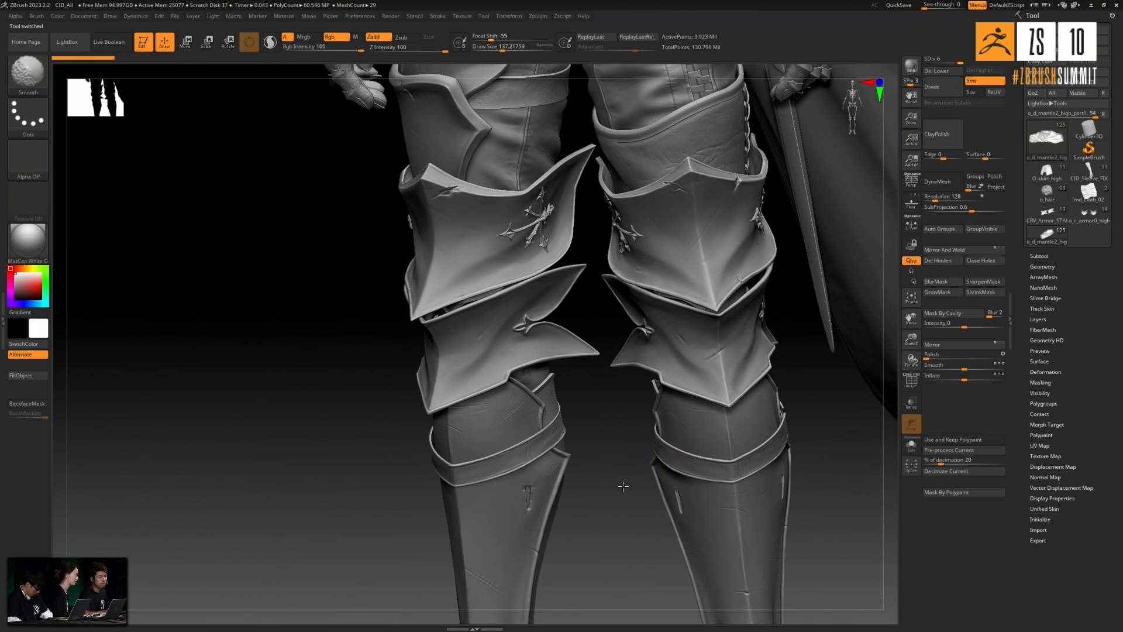
left_click_drag(609, 528, 600, 443, "alt")
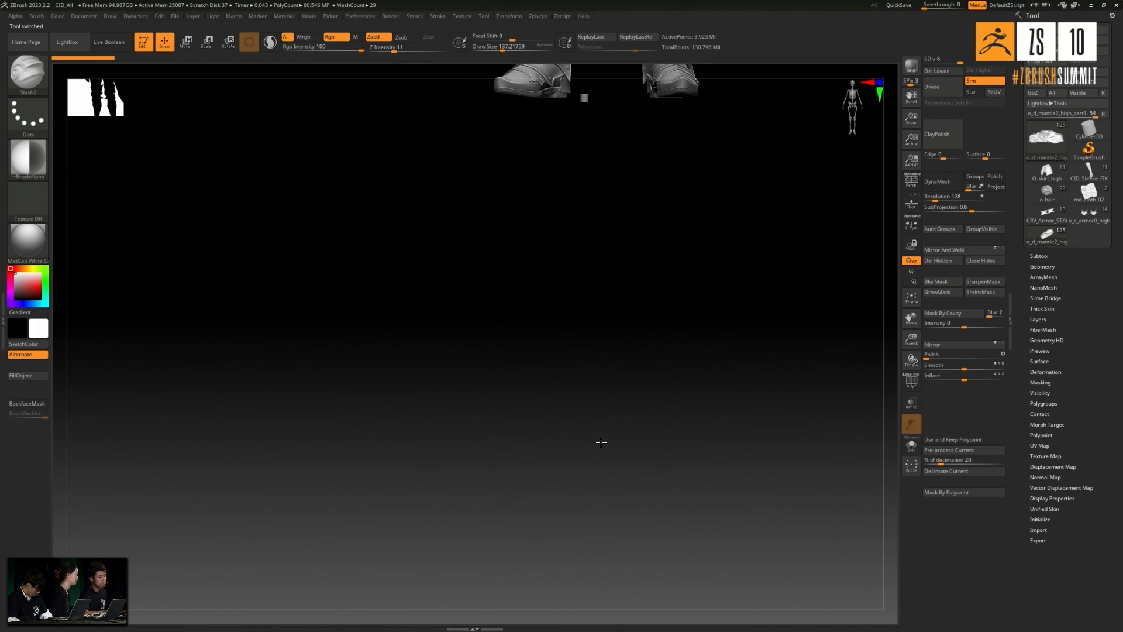
left_click_drag(650, 291, 608, 544, "alt")
left_click_drag(717, 331, 666, 576, "alt")
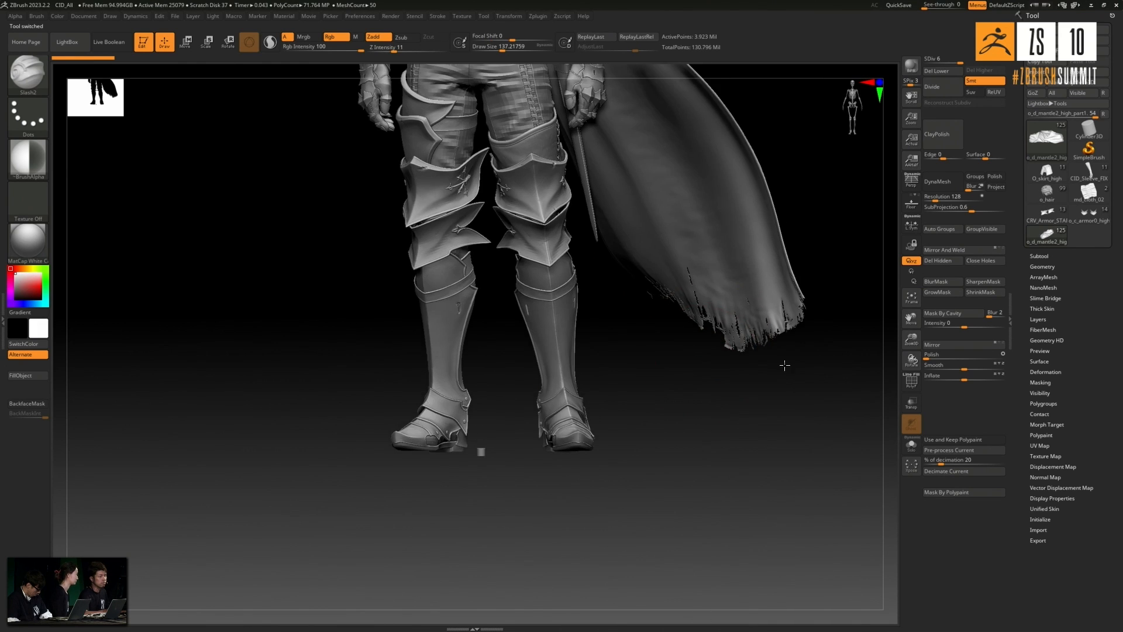
left_click_drag(836, 391, 848, 433, "alt")
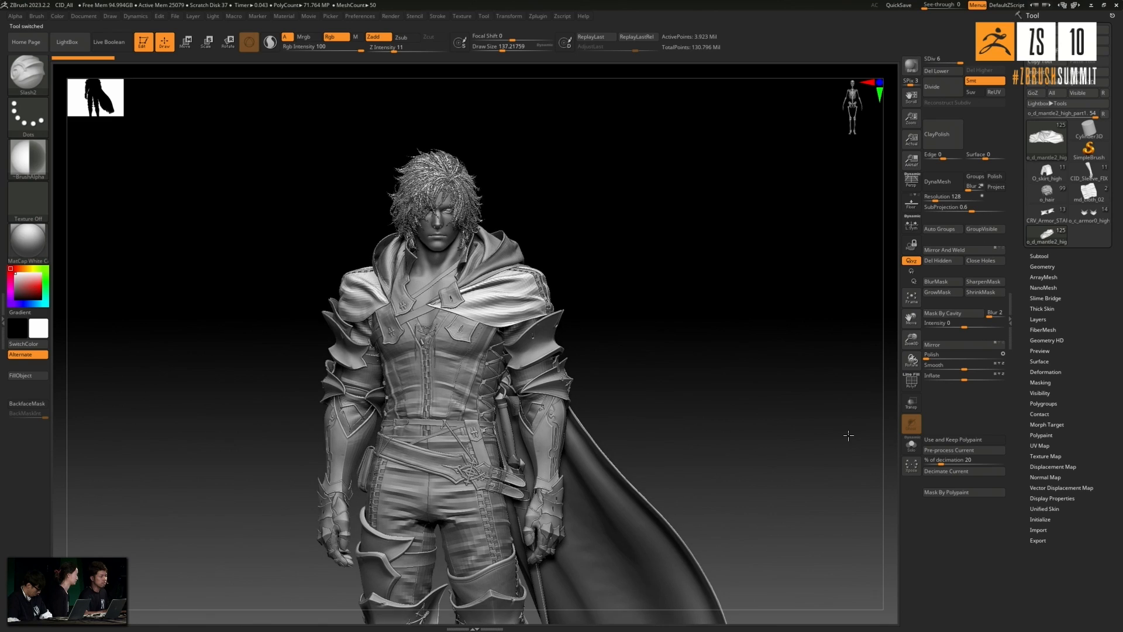
left_click_drag(770, 391, 725, 420)
left_click_drag(771, 383, 816, 374)
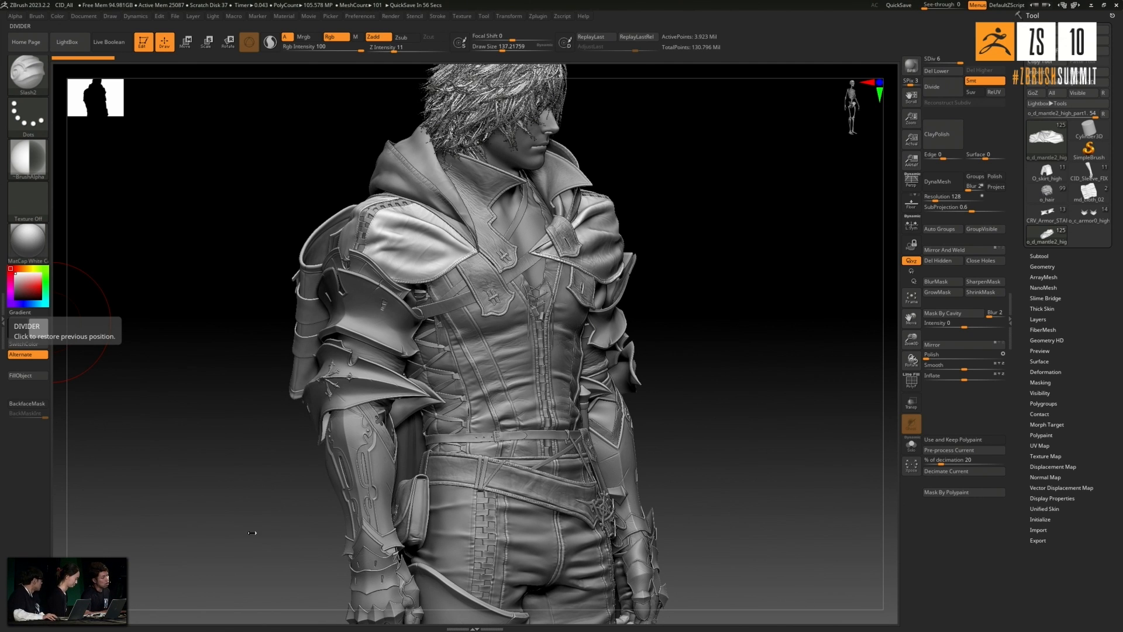
- Examine the character's shoulder and arm armour from the front, side and back
left_click_drag(232, 533, 238, 467)
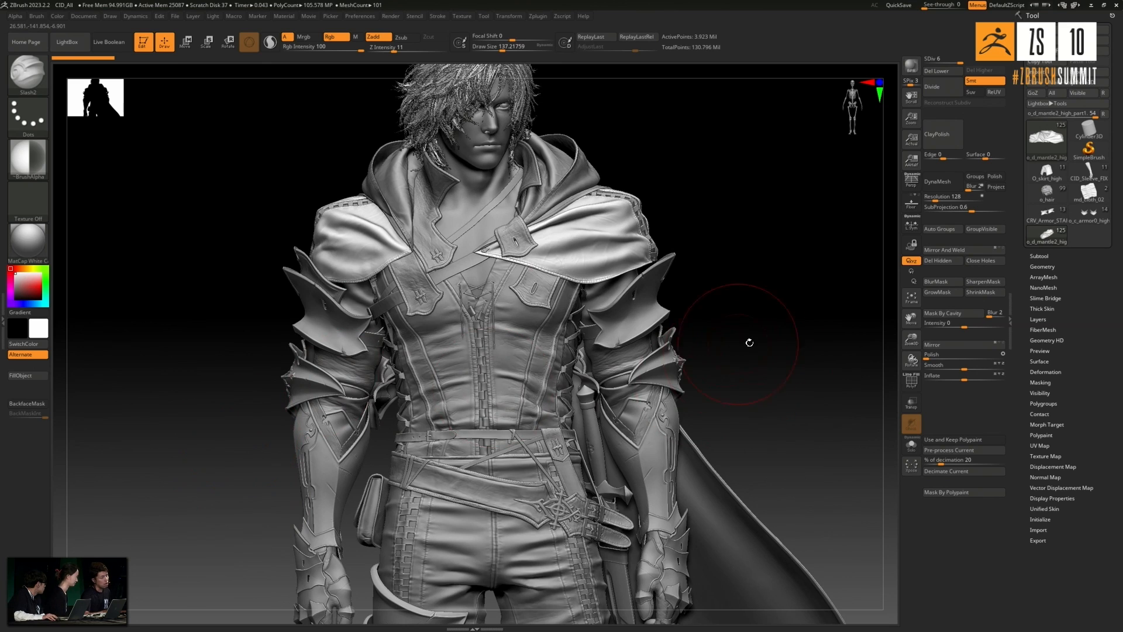
left_click_drag(778, 349, 484, 346)
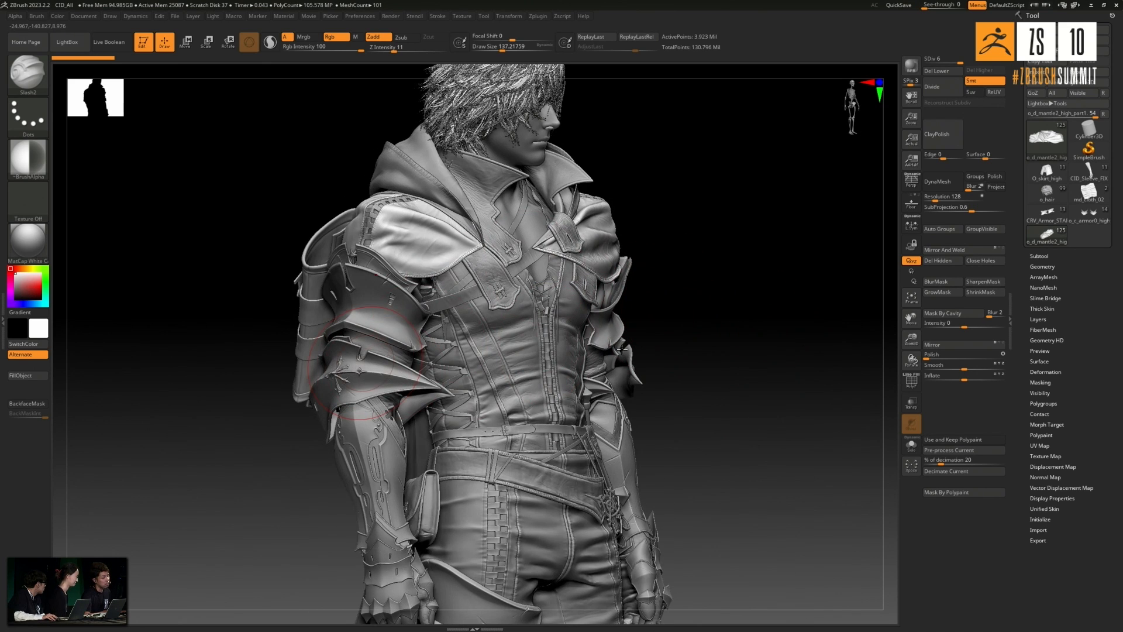
mouse_move(739, 312)
left_mouse_down()
mouse_move(759, 316)
mouse_move(725, 326)
mouse_move(718, 358)
mouse_move(597, 382)
left_mouse_up()
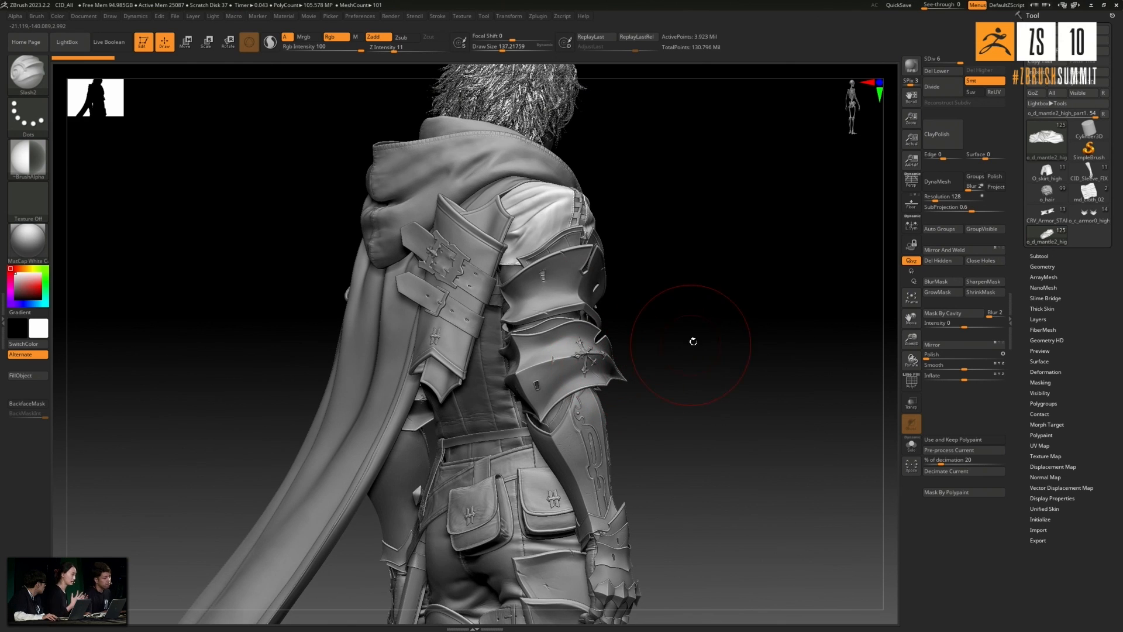
mouse_move(724, 359)
left_mouse_down()
mouse_move(737, 371)
mouse_move(708, 356)
mouse_move(712, 328)
mouse_move(725, 366)
mouse_move(625, 408)
left_mouse_up()
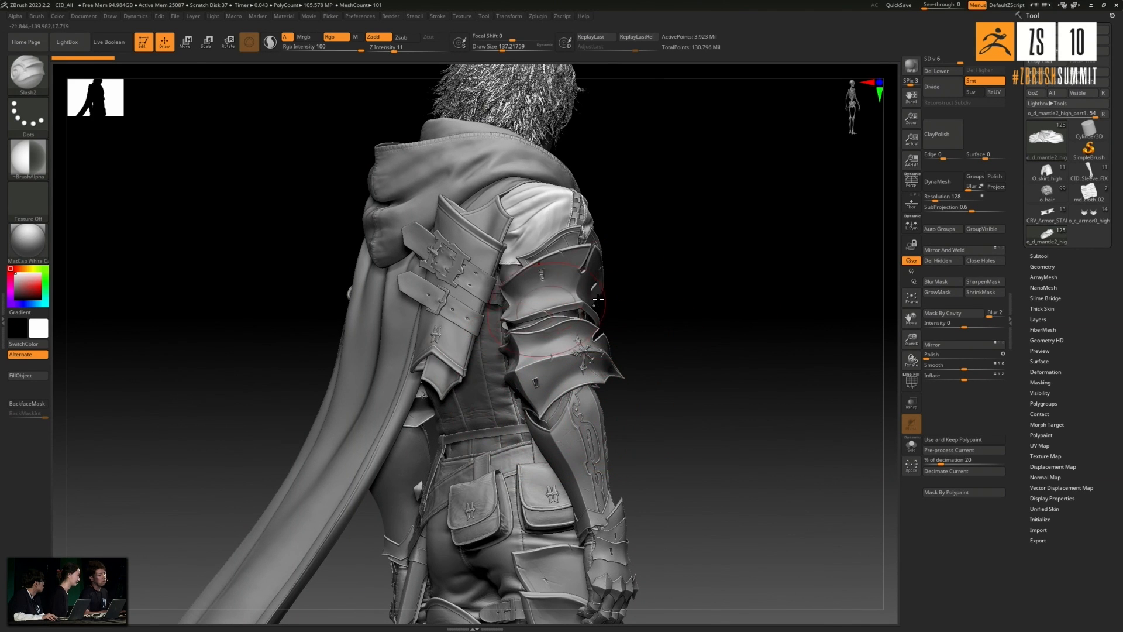
mouse_move(695, 385)
left_mouse_down()
mouse_move(722, 418)
mouse_move(741, 422)
left_mouse_up()
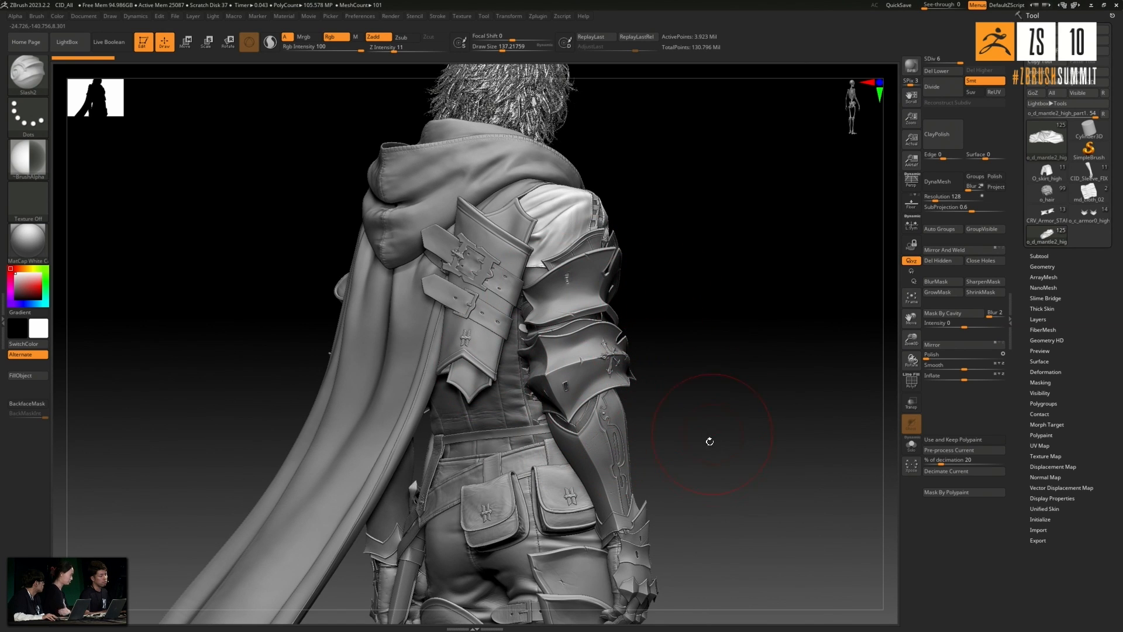
- Examine the character's leg armour and boots from behind, and return to the upper body
left_click_drag(685, 336, 619, 83, "alt")
left_click_drag(705, 521, 695, 428, "alt")
mouse_move(706, 359)
left_mouse_down()
mouse_move(706, 392)
mouse_move(654, 381)
mouse_move(682, 384)
mouse_move(639, 458)
mouse_move(647, 409)
mouse_move(682, 446)
mouse_move(557, 481)
mouse_move(441, 351)
left_mouse_up()
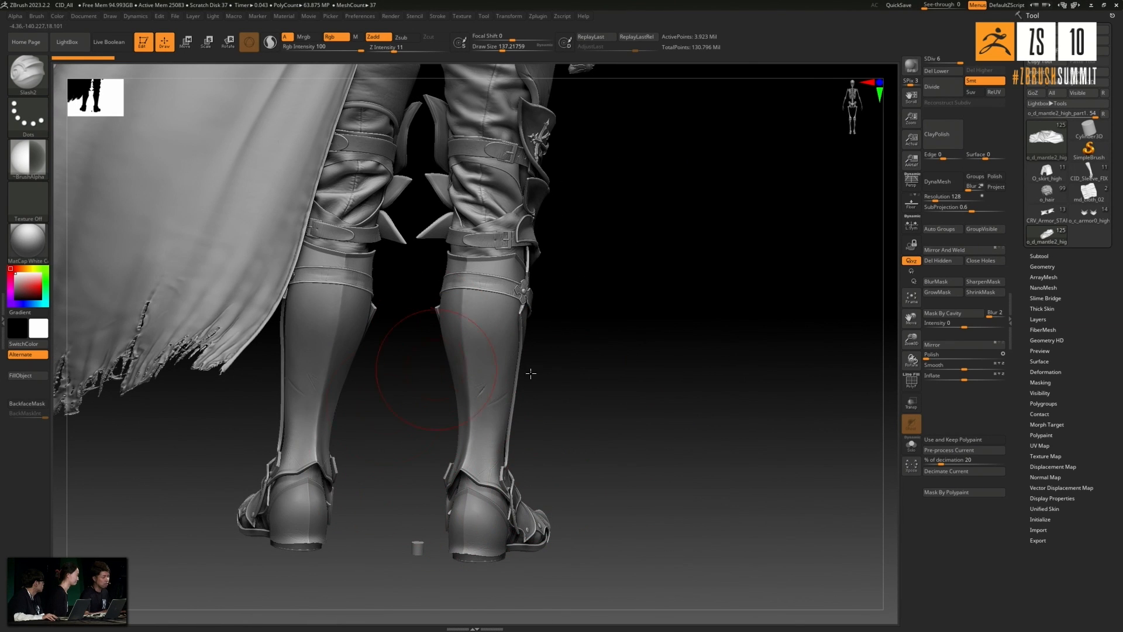
left_click_drag(650, 412, 198, 606)
left_click_drag(191, 446, 200, 602, "alt")
left_click_drag(175, 241, 182, 362, "alt")
left_click_drag(179, 312, 178, 345, "alt")
left_click_drag(684, 318, 714, 321)
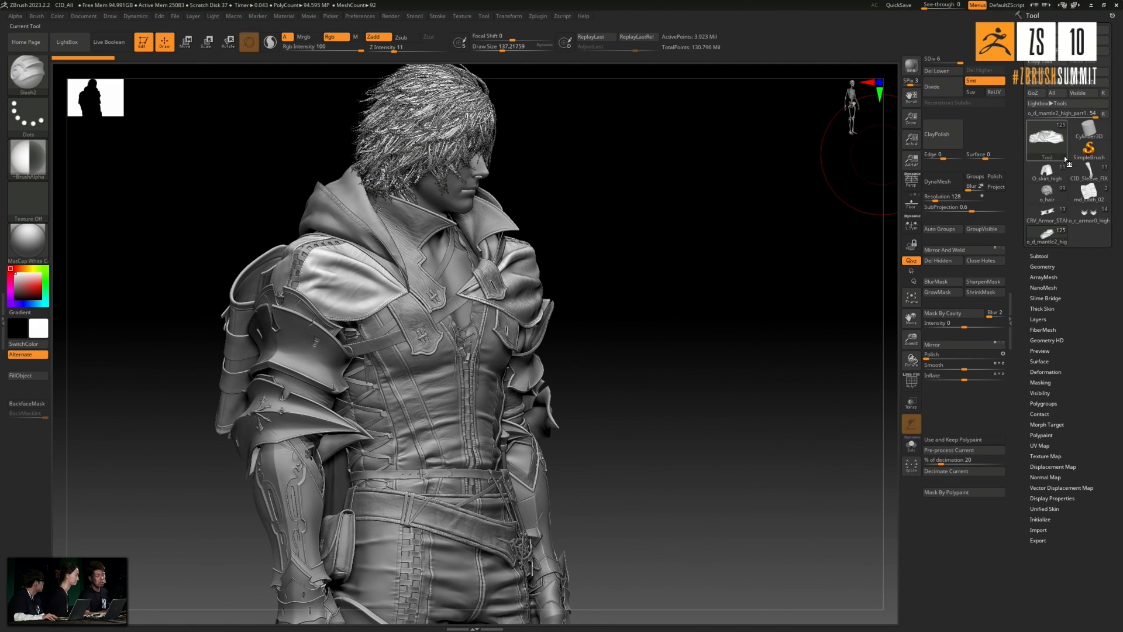
- Switch to the md_cloth_02 tool and view the whole wrinkled cloth sample
mouse_move(1051, 153)
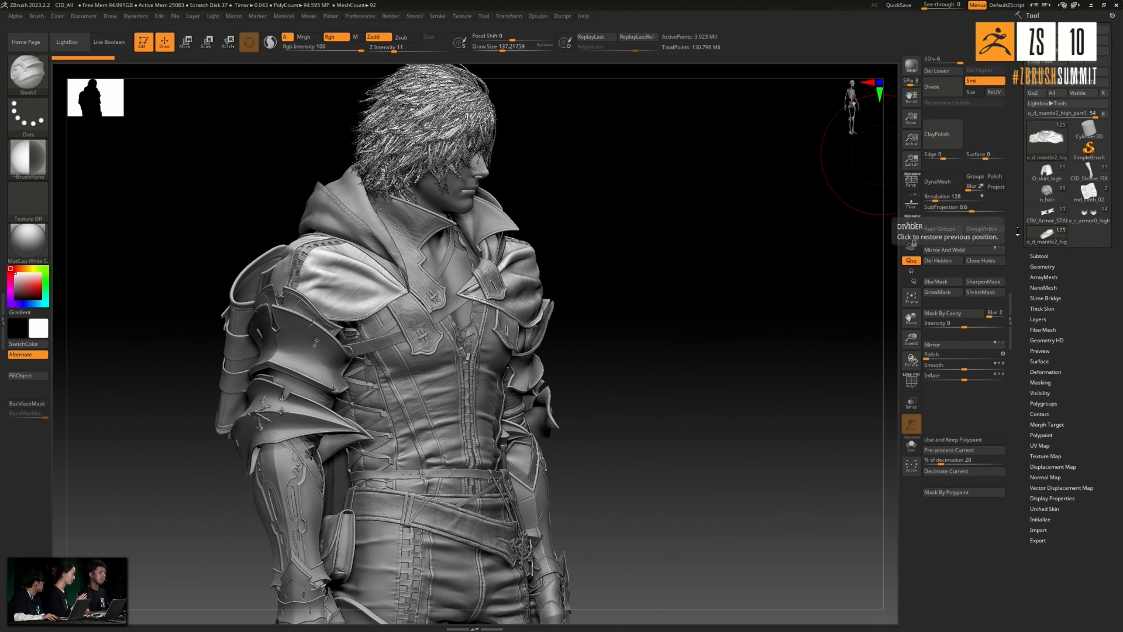
mouse_move(1072, 208)
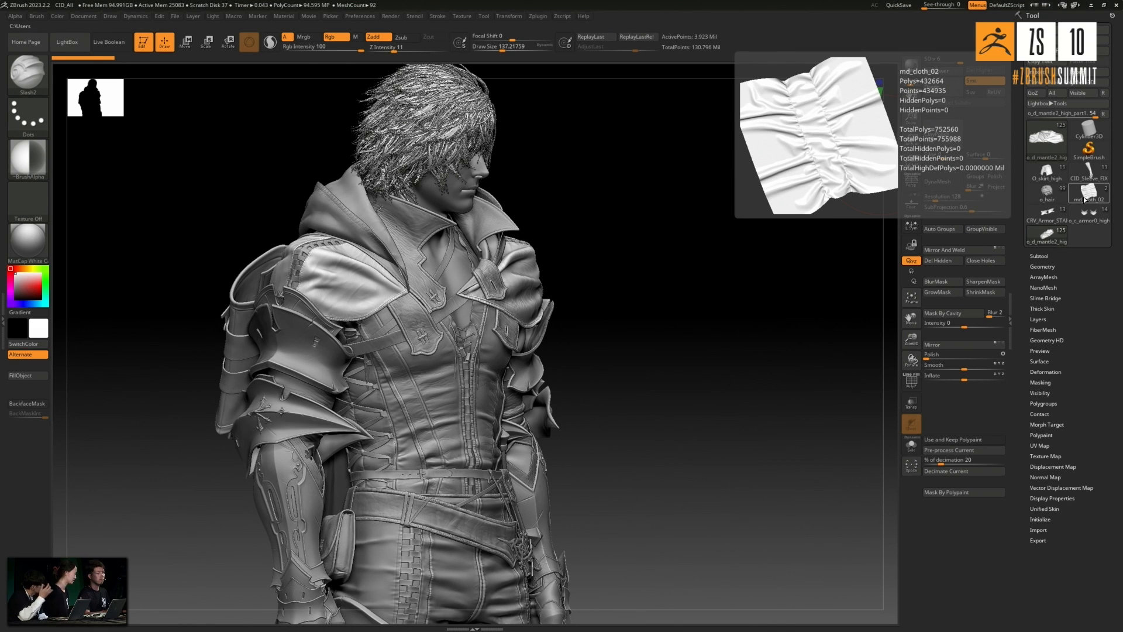
left_click(1087, 195)
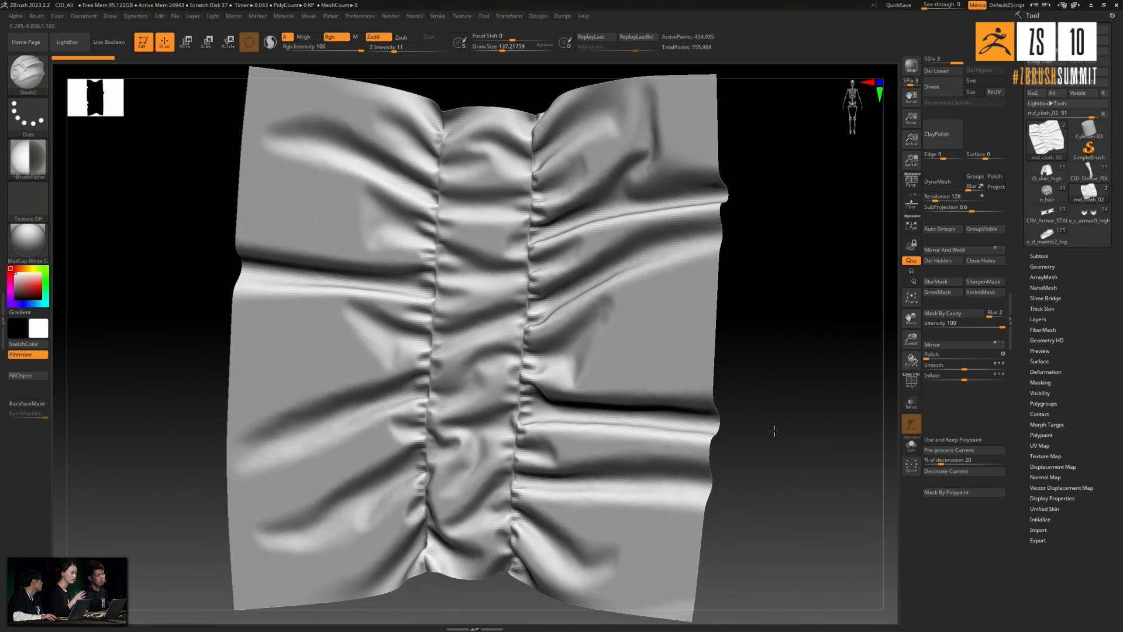
left_click_drag(798, 447, 774, 405, "shift")
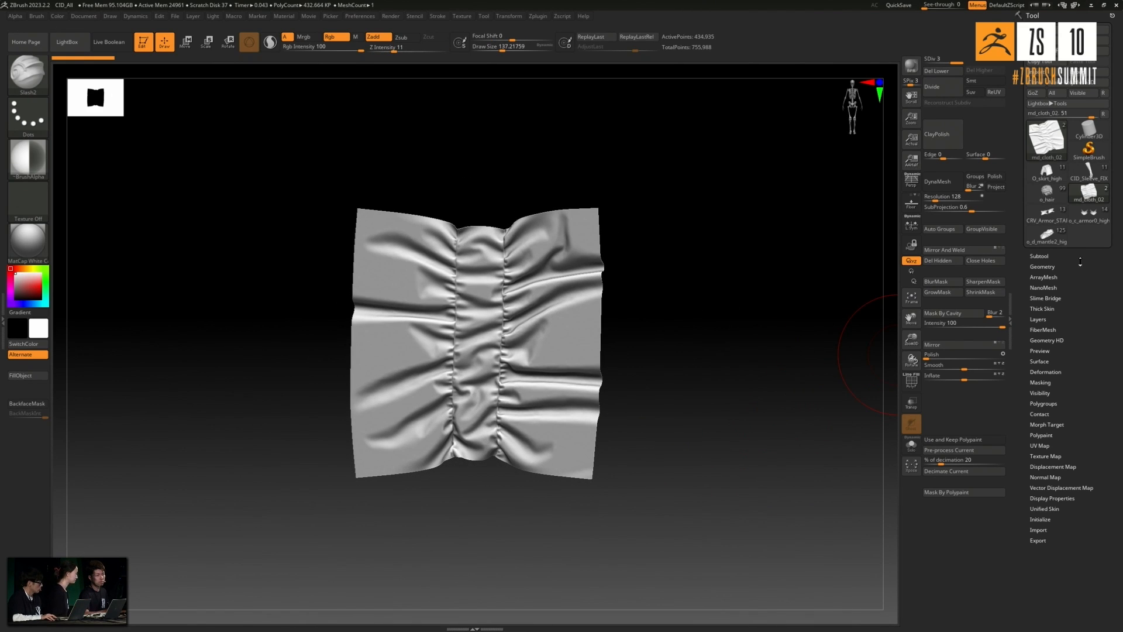
- Make md_brush_mesh the active subtool and view the gathered-seam cloth strip
left_click(1040, 255)
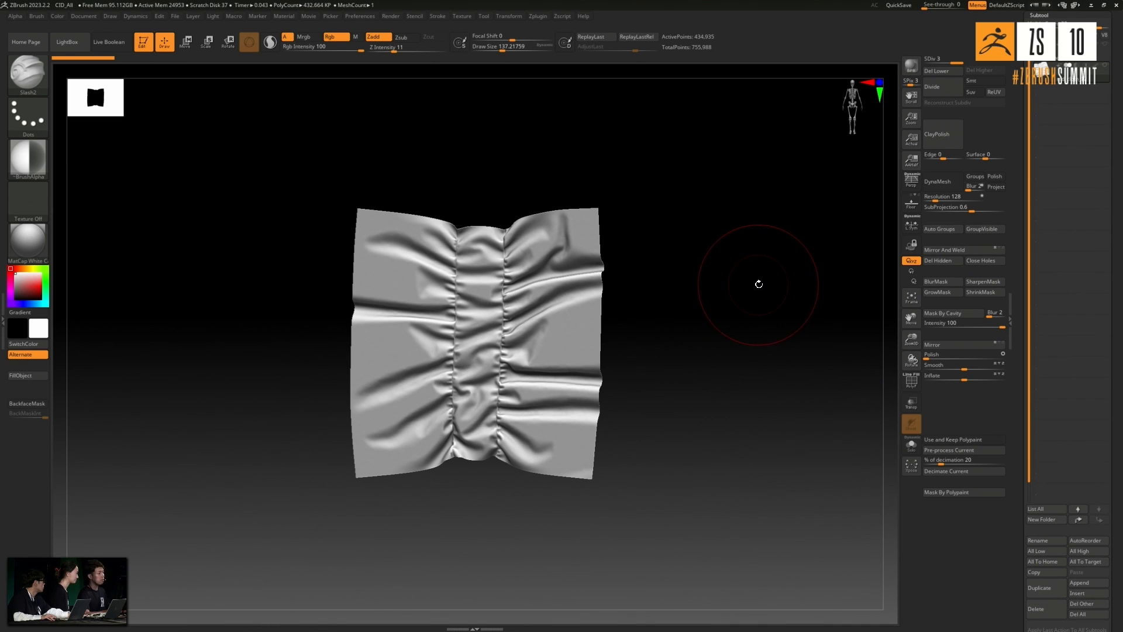
mouse_move(1053, 61)
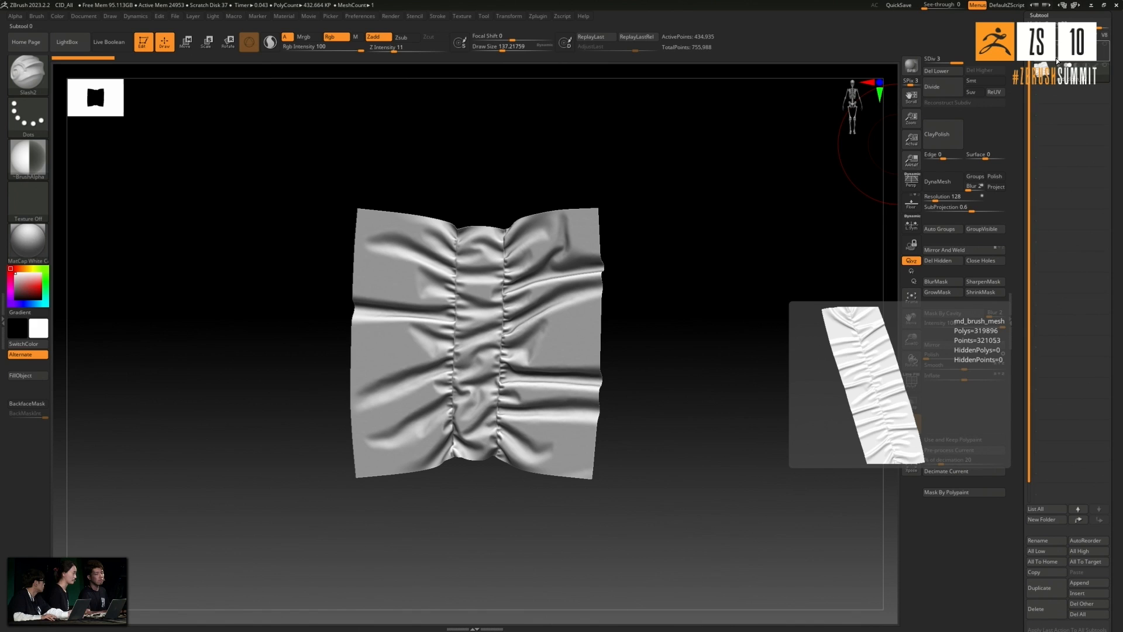
left_click(1057, 58)
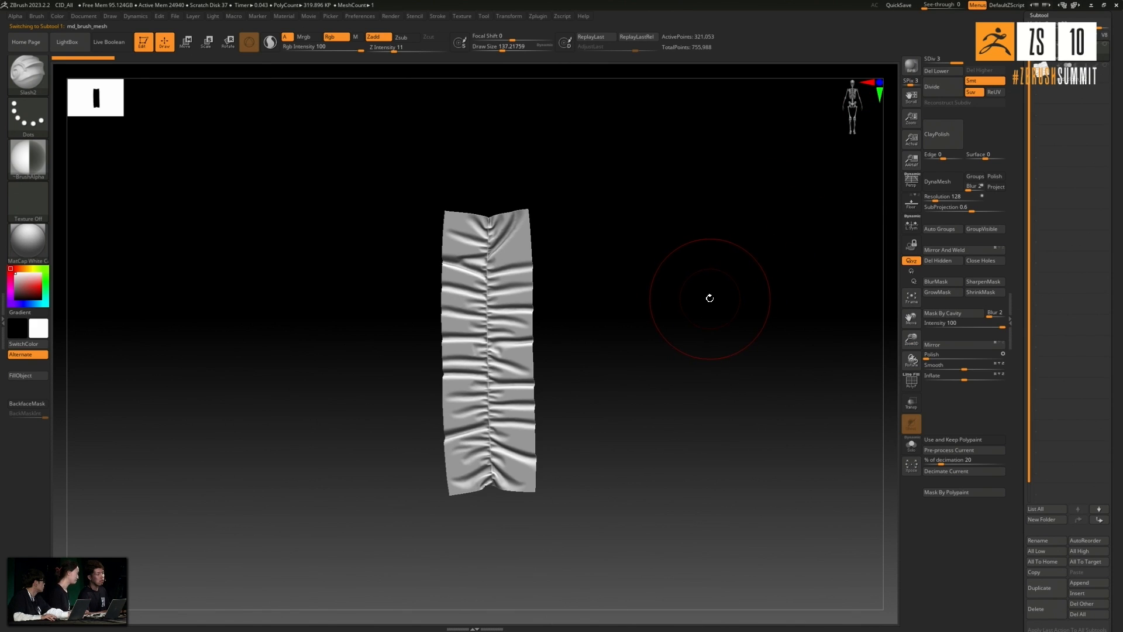
left_click_drag(713, 296, 736, 285)
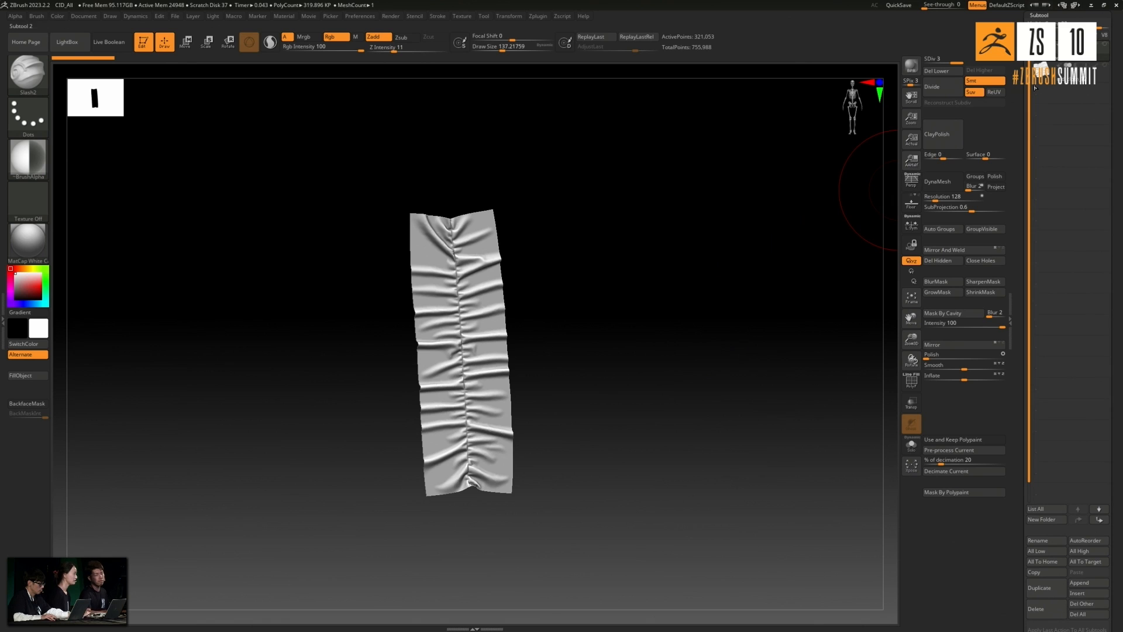
- Switch back to the o_d_mantle2_high tool and view the full assembled character
left_click_drag(1118, 124, 1118, 251)
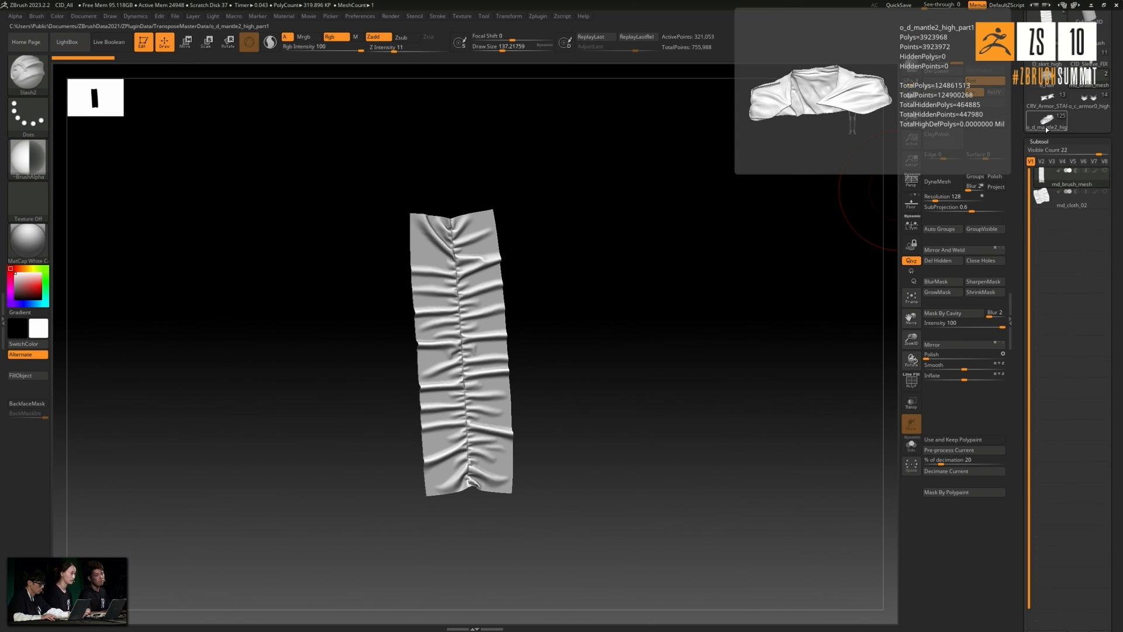
left_click(1031, 128)
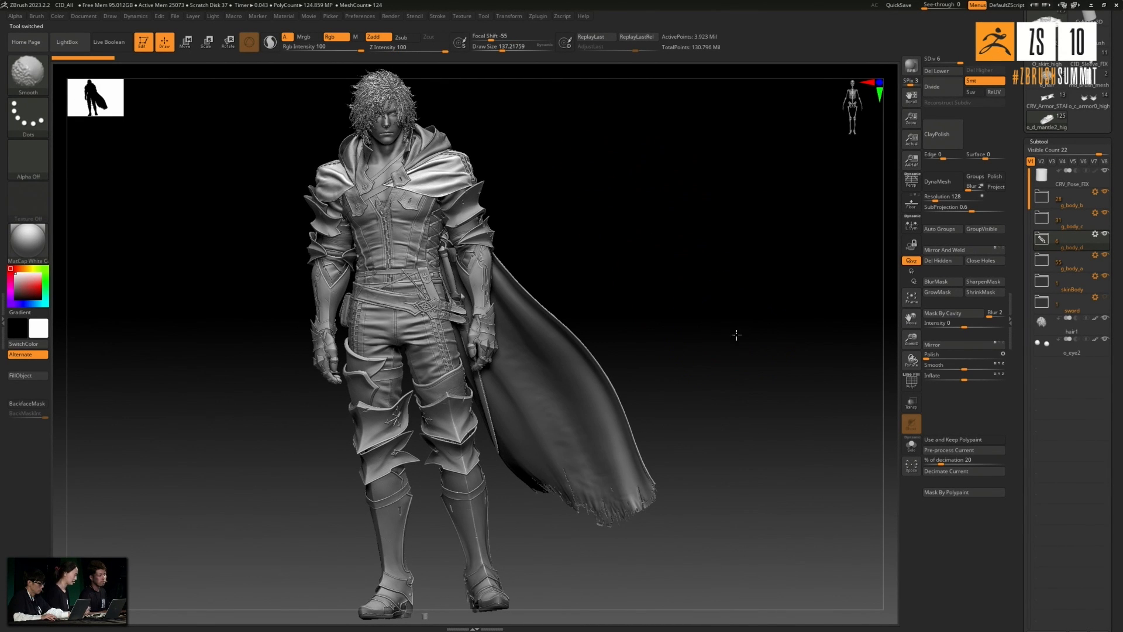
left_click_drag(692, 320, 740, 321)
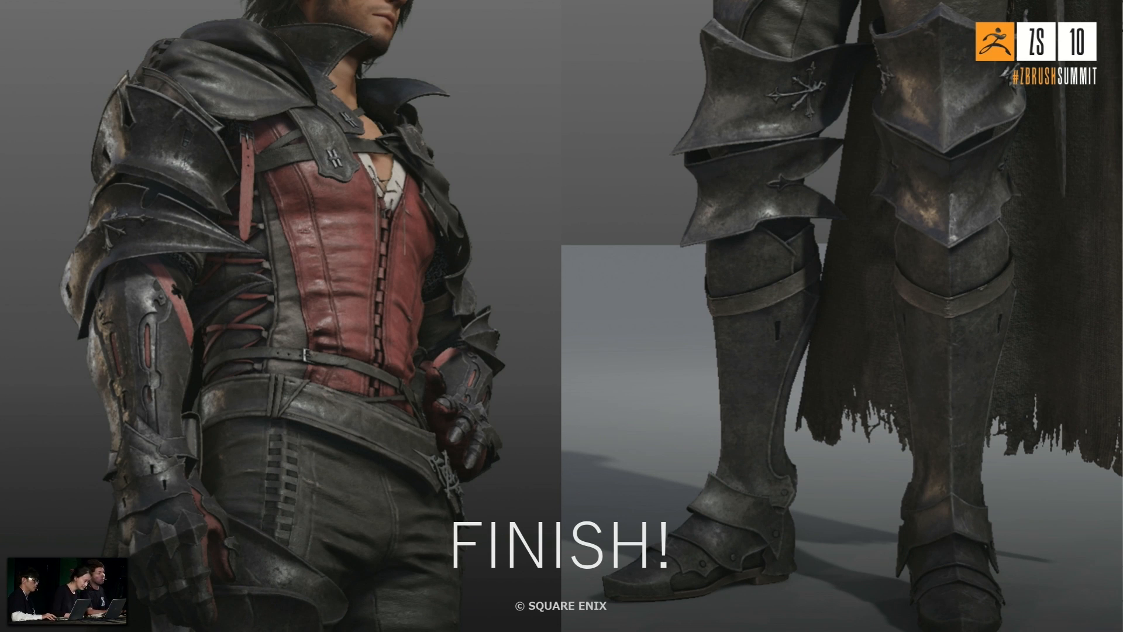
key("Right")
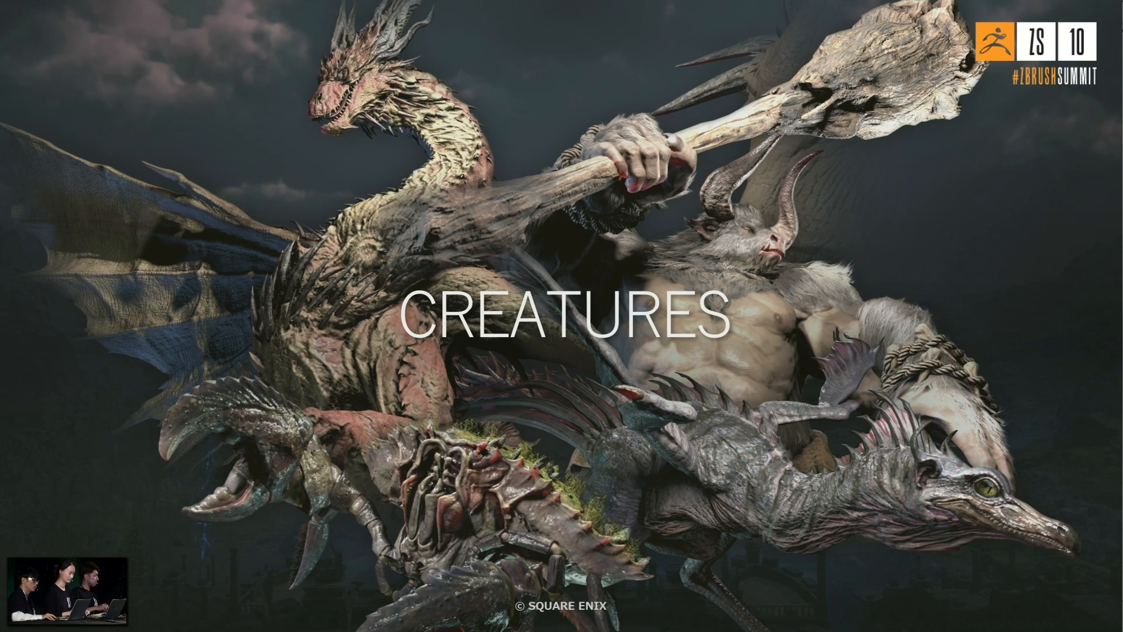
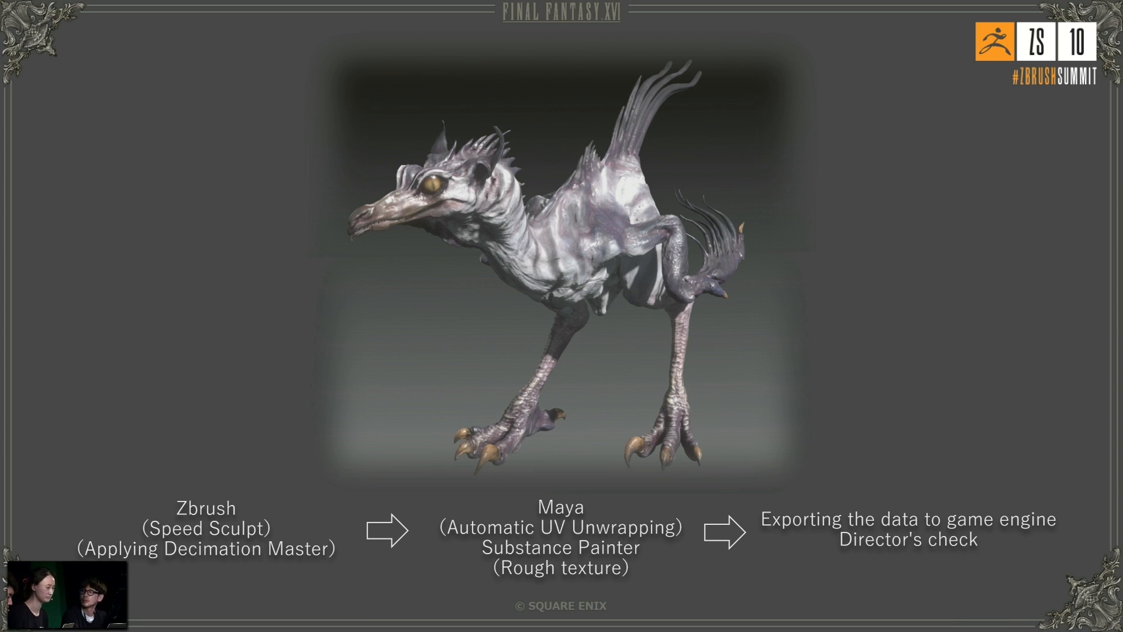
key("Right")
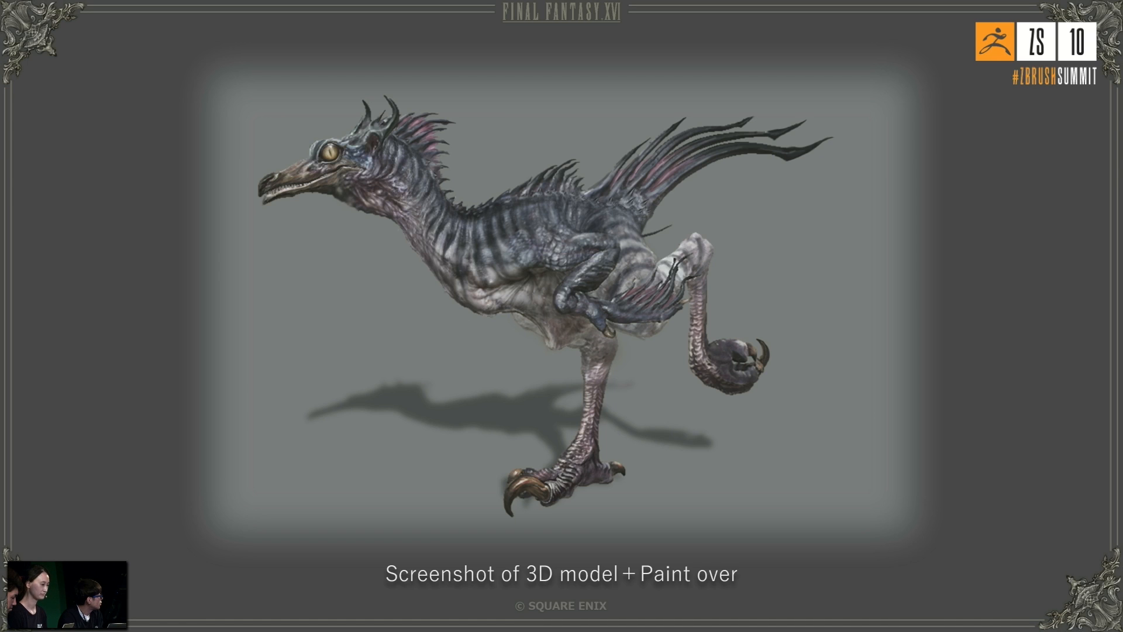
key("Right")
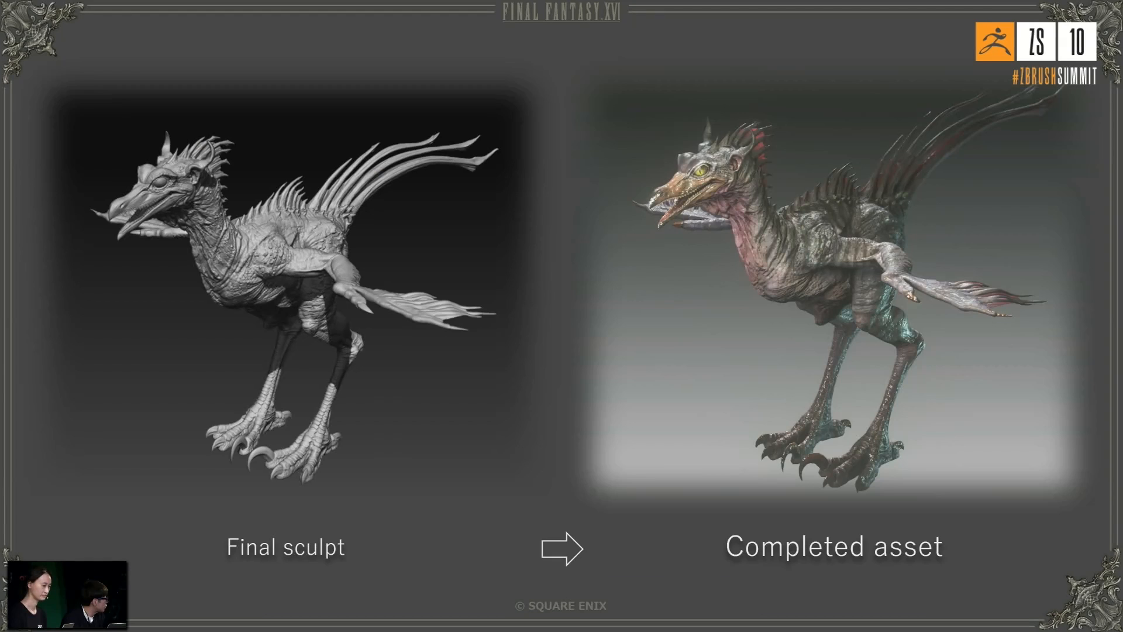
key("Left")
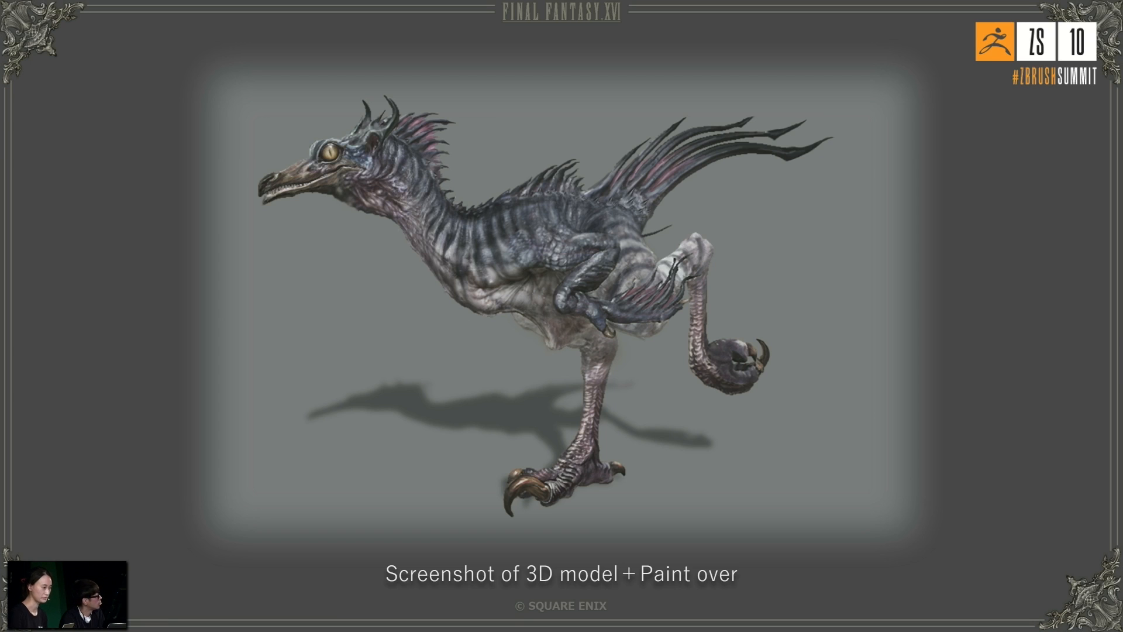
key("Right")
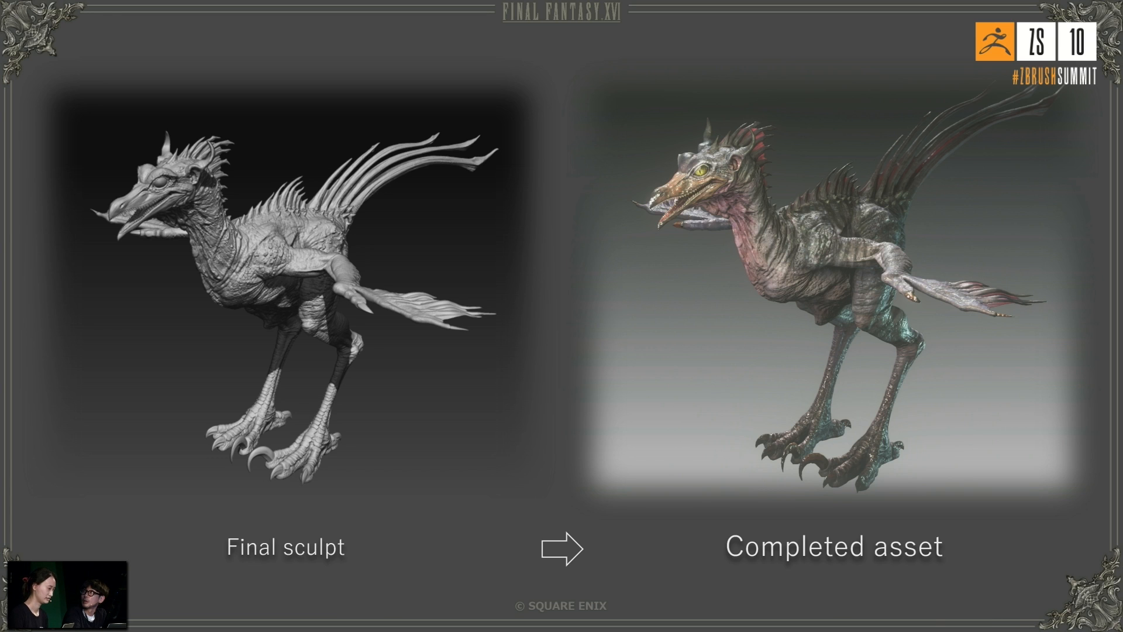
key("Right")
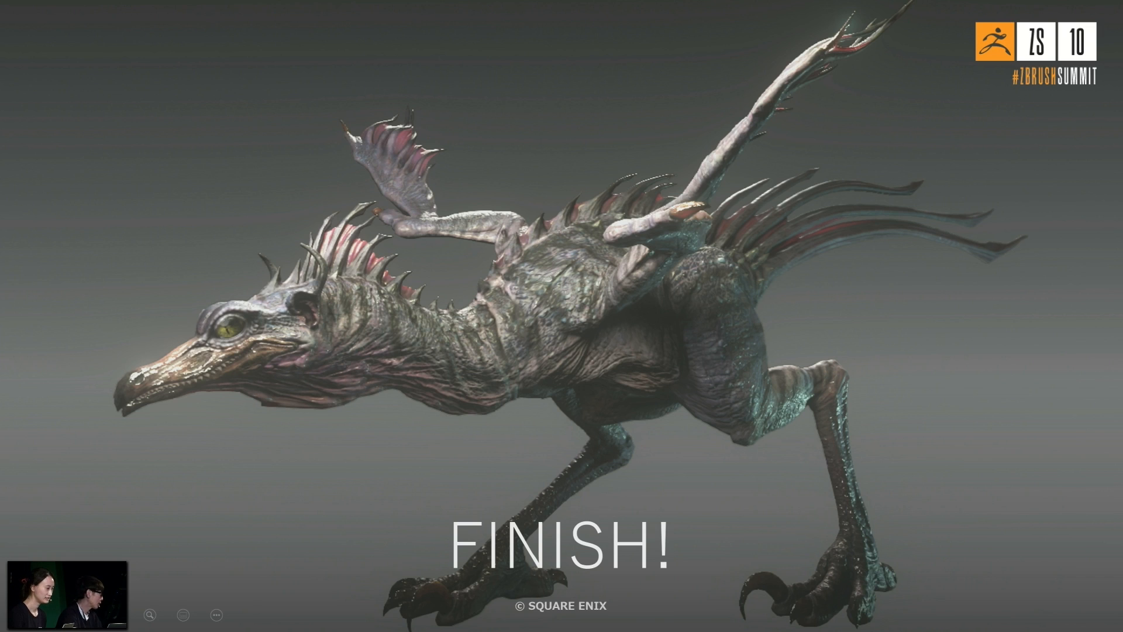
key("Right")
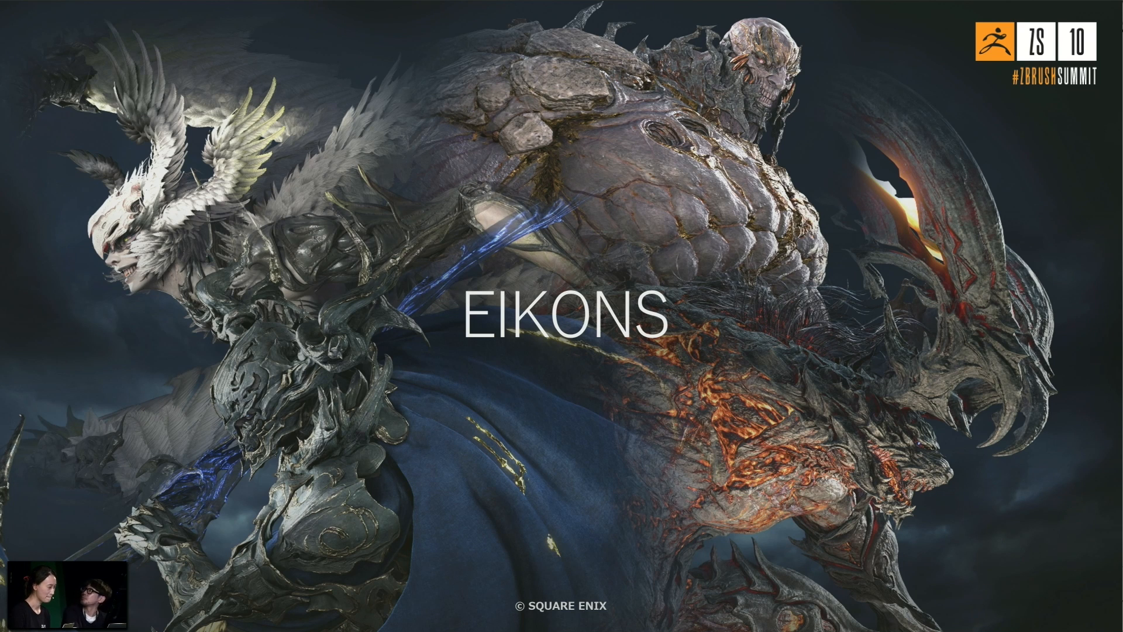
key("Right")
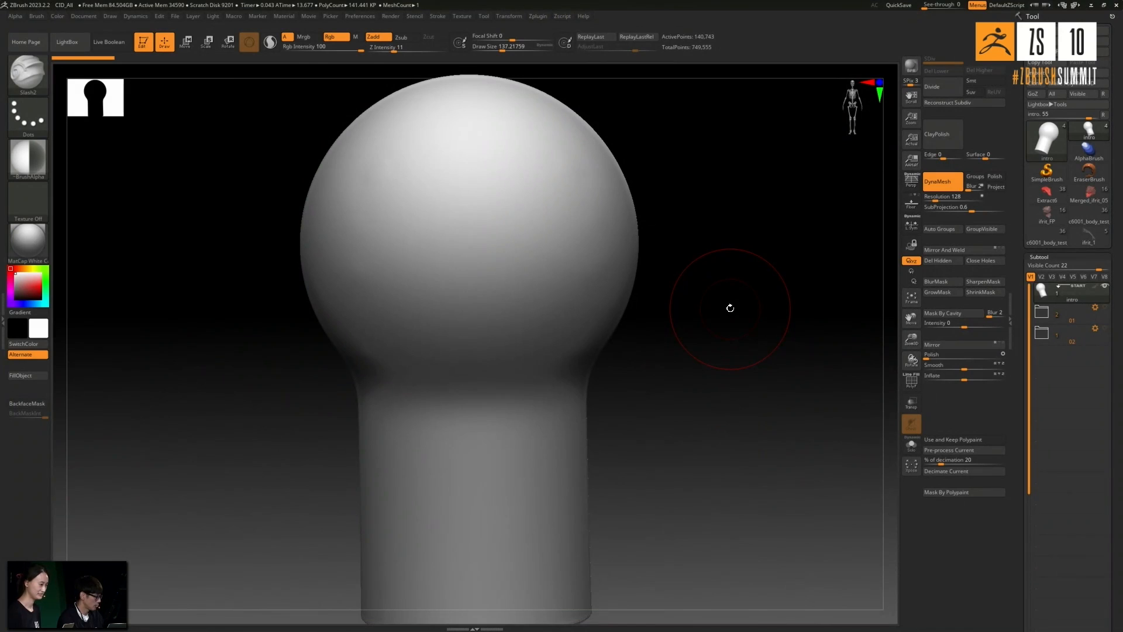
- Duplicate the intro ball-and-cylinder subtool, reselect the original and isolate it with Solo
key("ctrl")
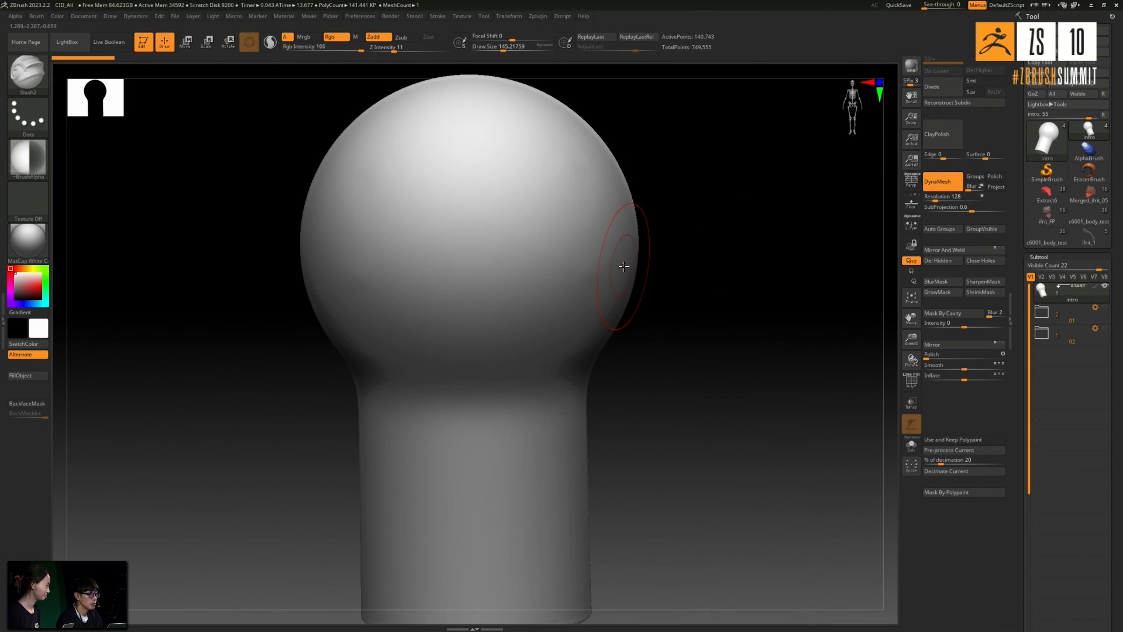
mouse_move(640, 274)
left_mouse_down("alt")
mouse_move(674, 290)
mouse_move(647, 303)
left_mouse_up("alt")
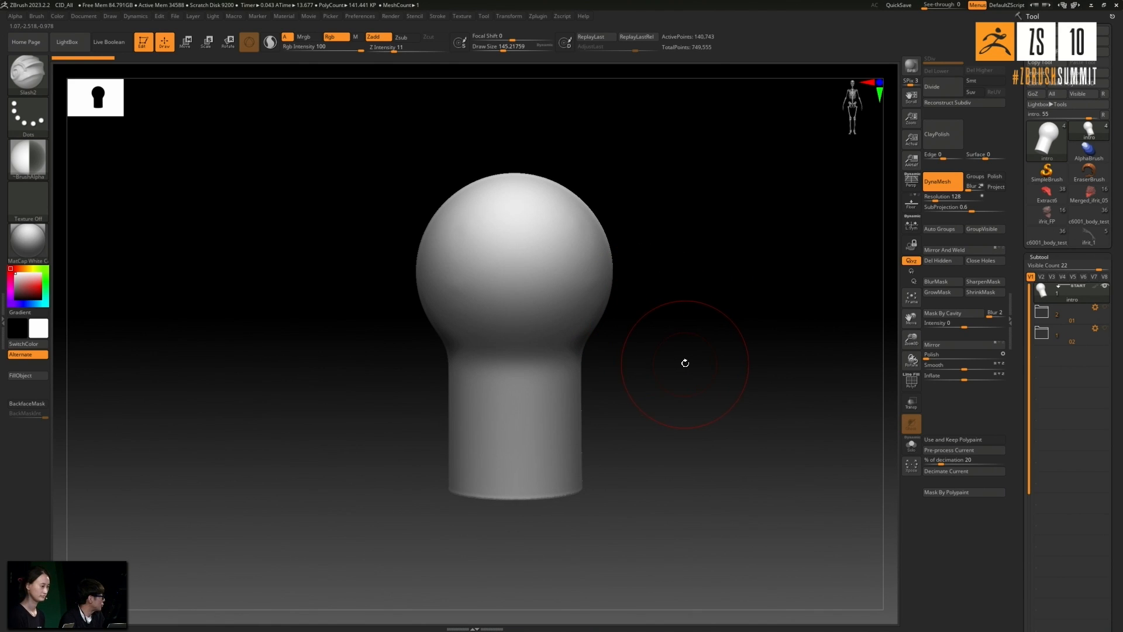
left_click_drag(689, 361, 707, 355)
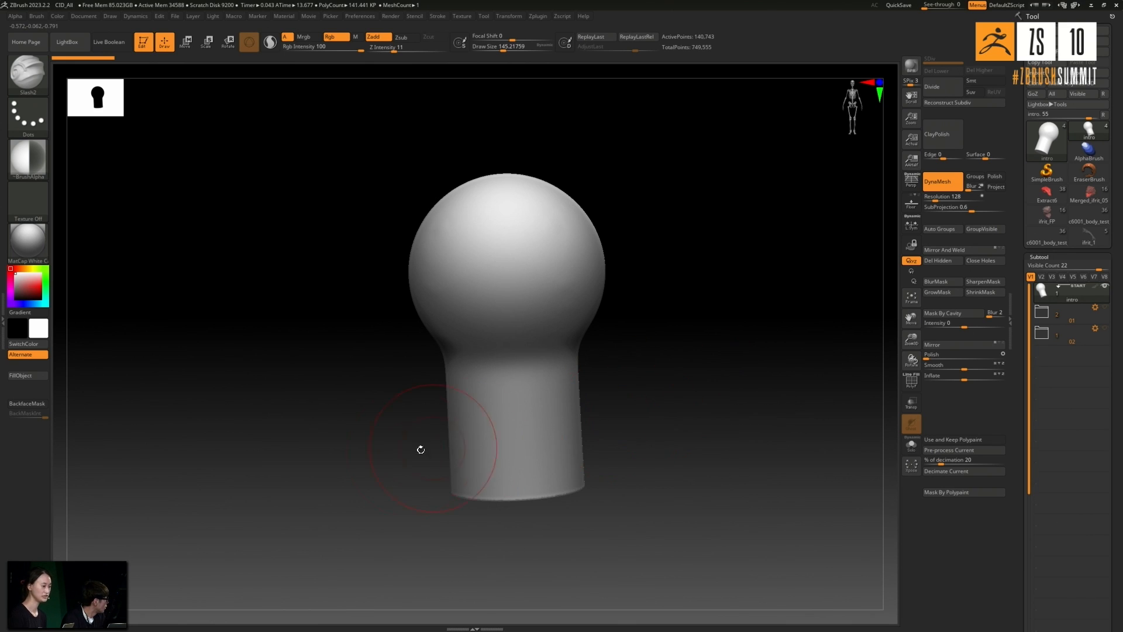
mouse_move(613, 415)
left_mouse_down()
mouse_move(639, 359)
mouse_move(644, 373)
mouse_move(623, 351)
mouse_move(660, 378)
left_mouse_up()
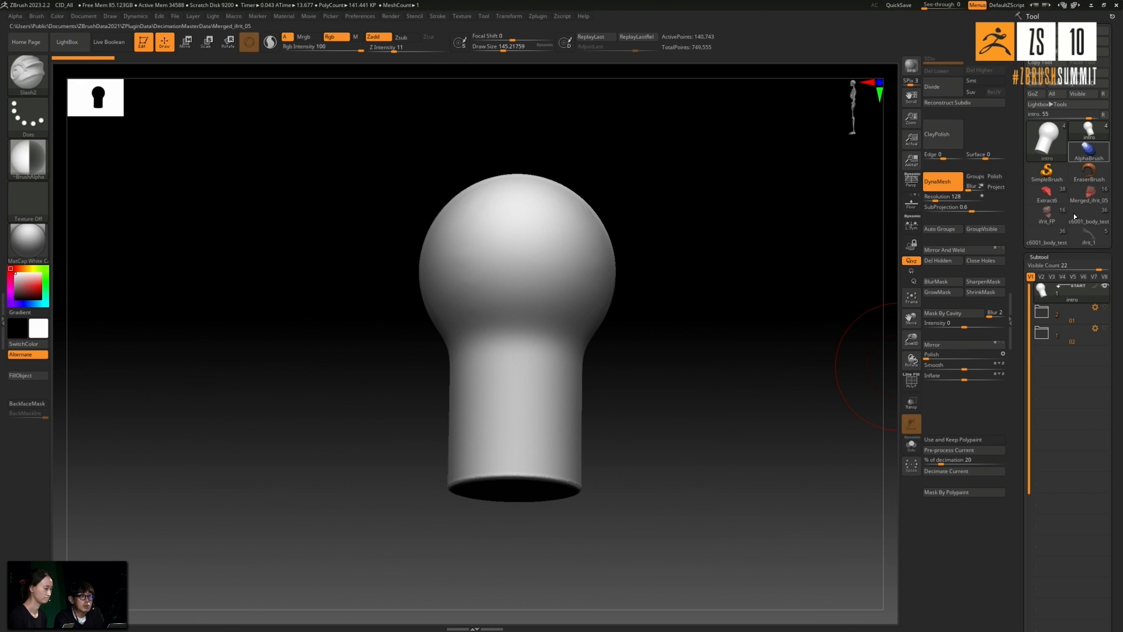
scroll(1053, 263, "down", 10)
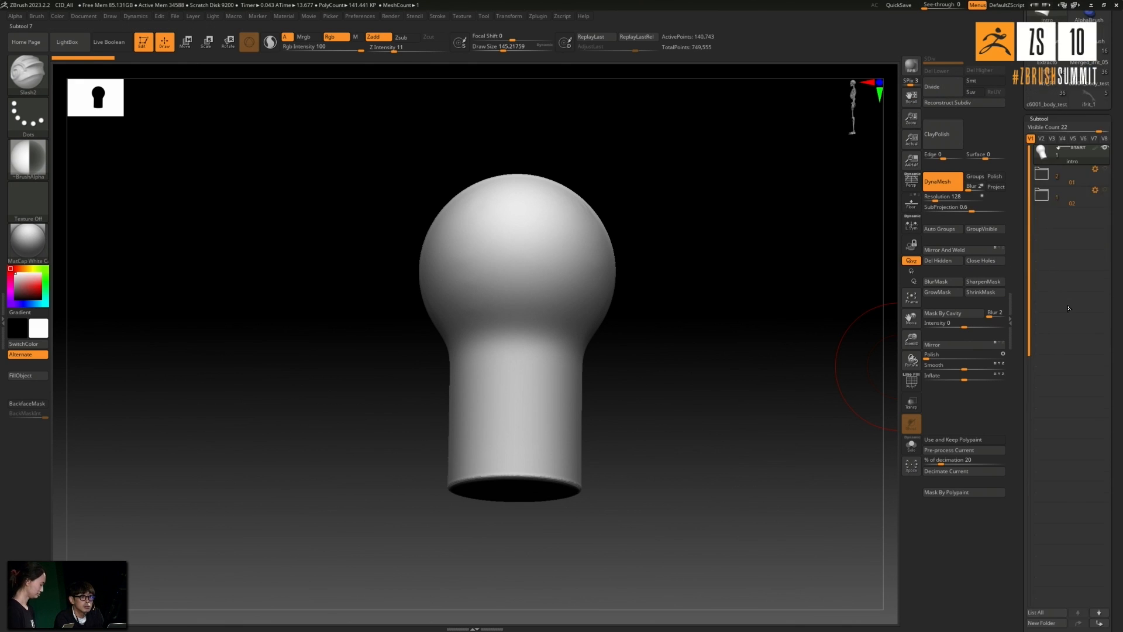
left_click(1039, 474)
scroll(1070, 351, "up", 10)
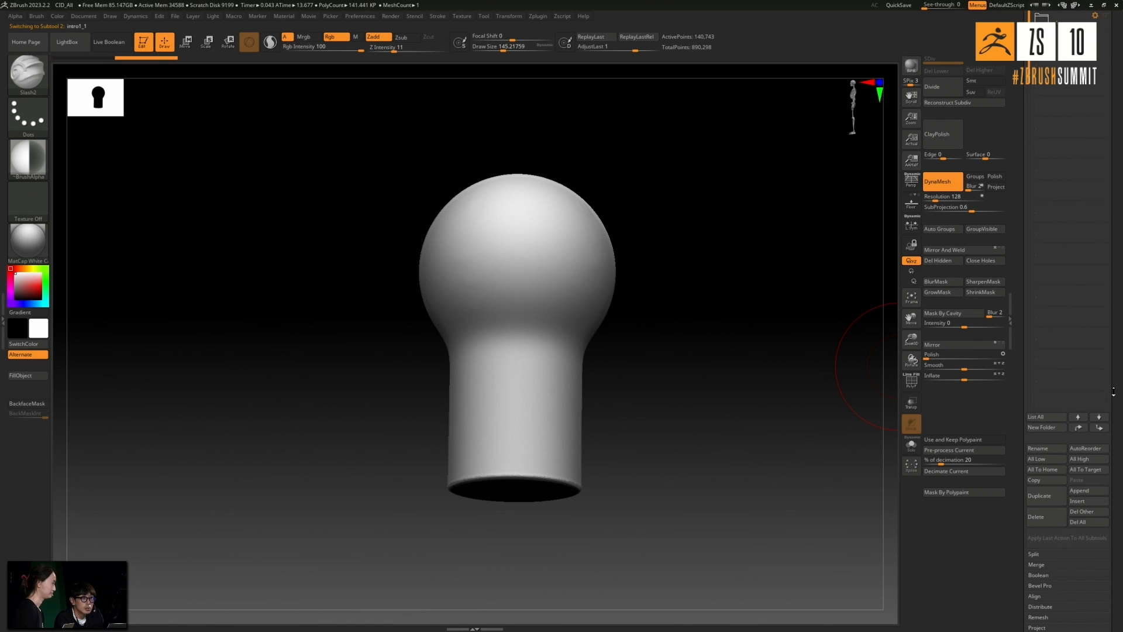
left_click(1072, 233)
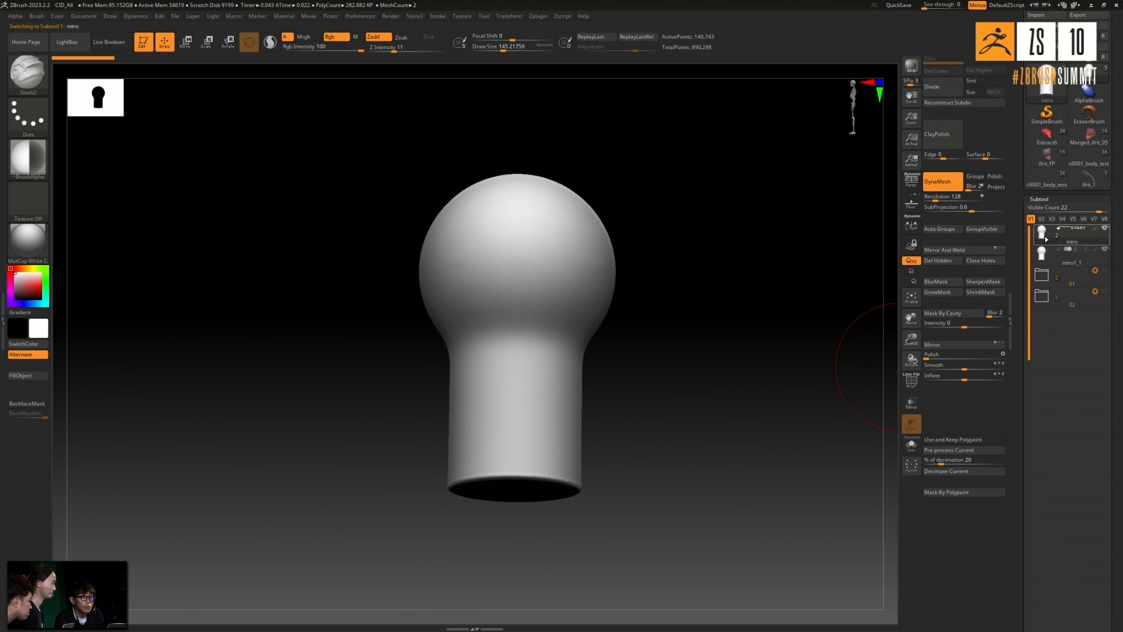
left_click(911, 445)
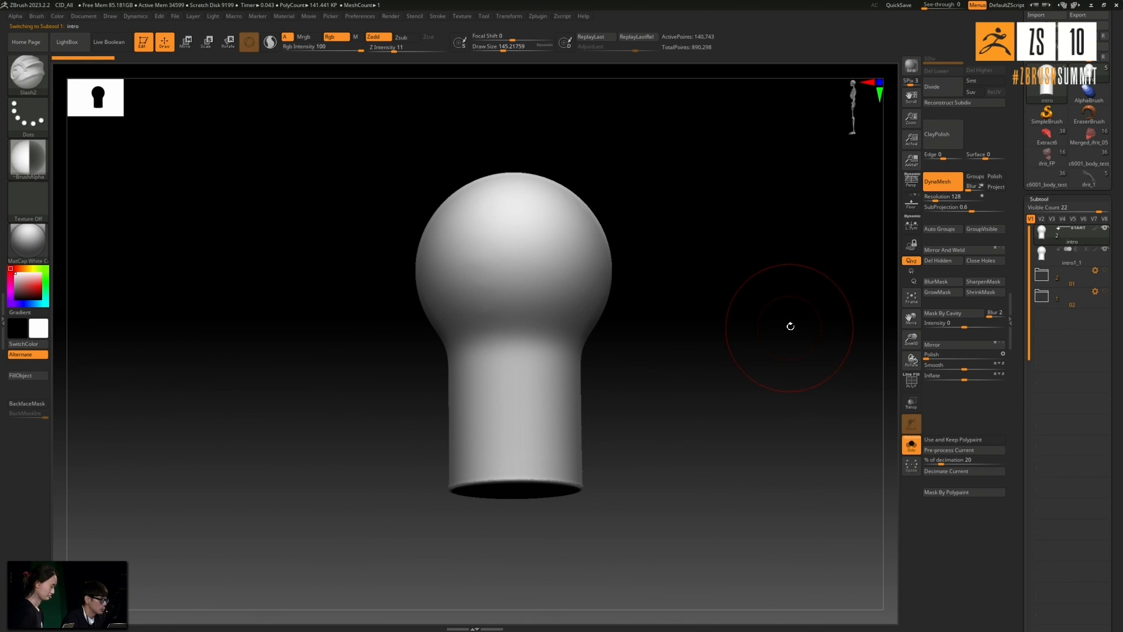
left_click_drag(777, 316, 790, 321)
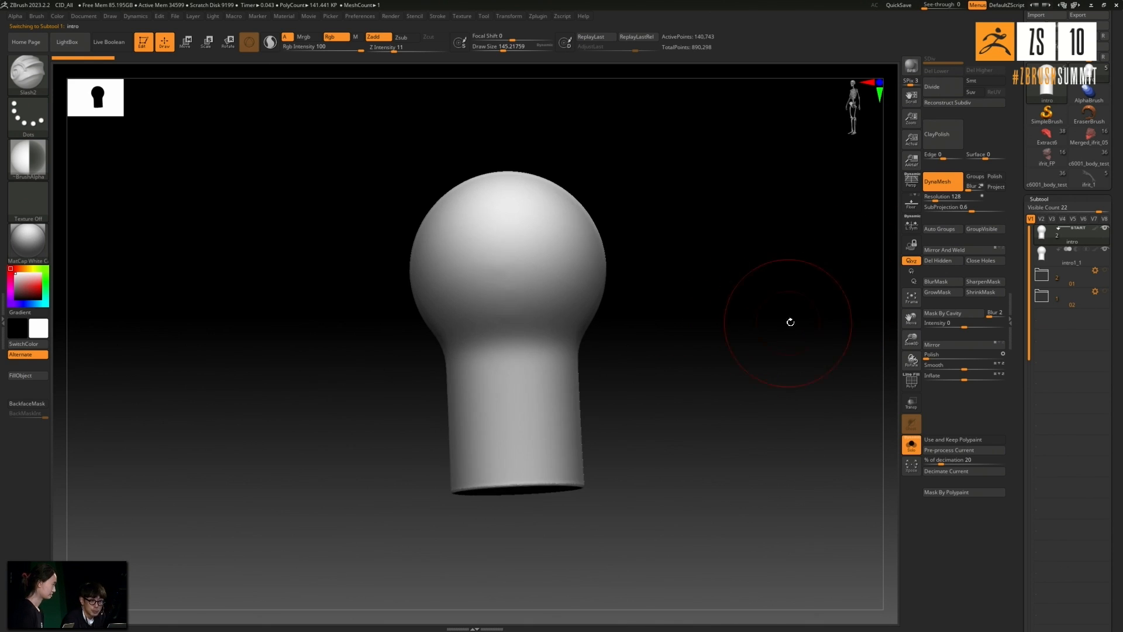
- Pre-process the intro subtool with Decimation Master and decimate it to 2%
left_click(934, 451)
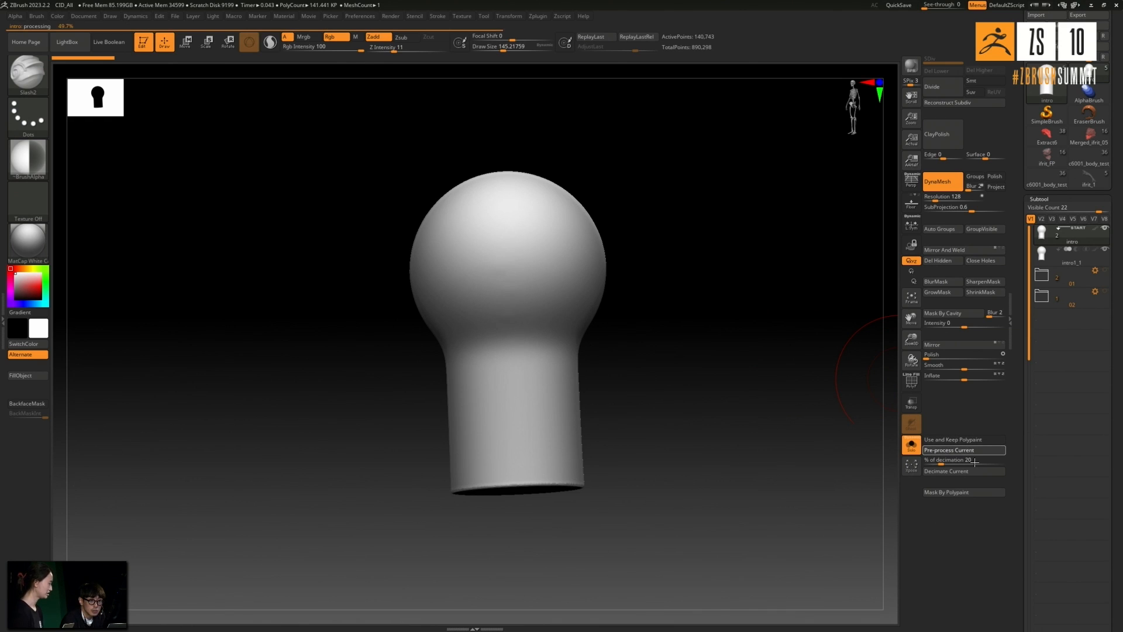
left_click(974, 460)
type("2")
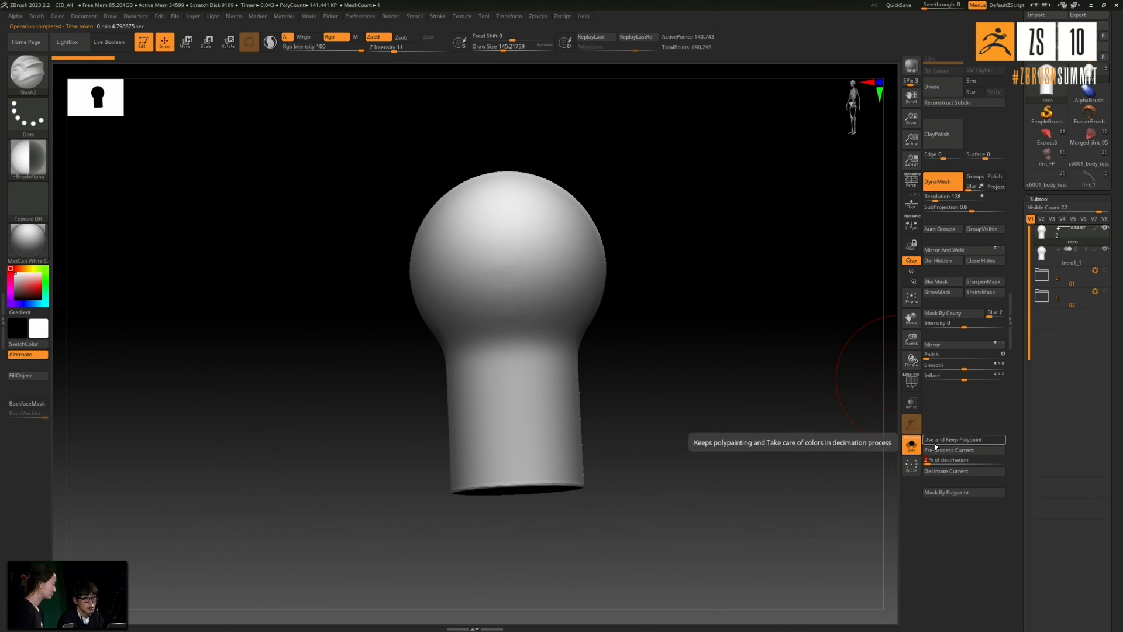
left_click(946, 471)
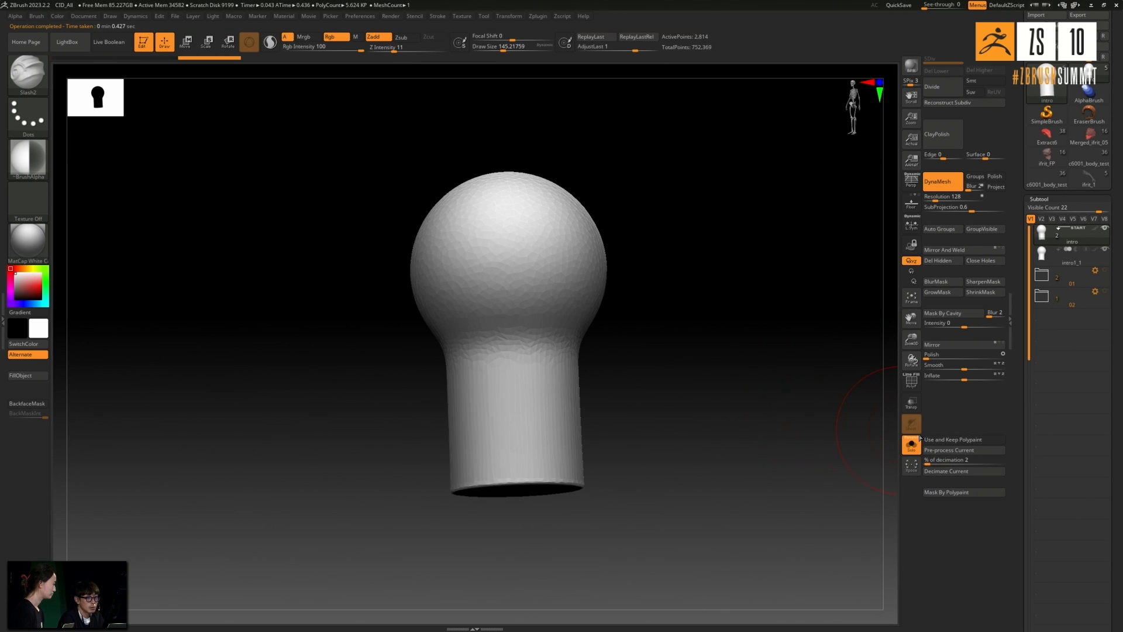
- Decimate the intro mesh further at 0.5% and display its polyframe to inspect the triangles
type("5")
left_click(946, 471)
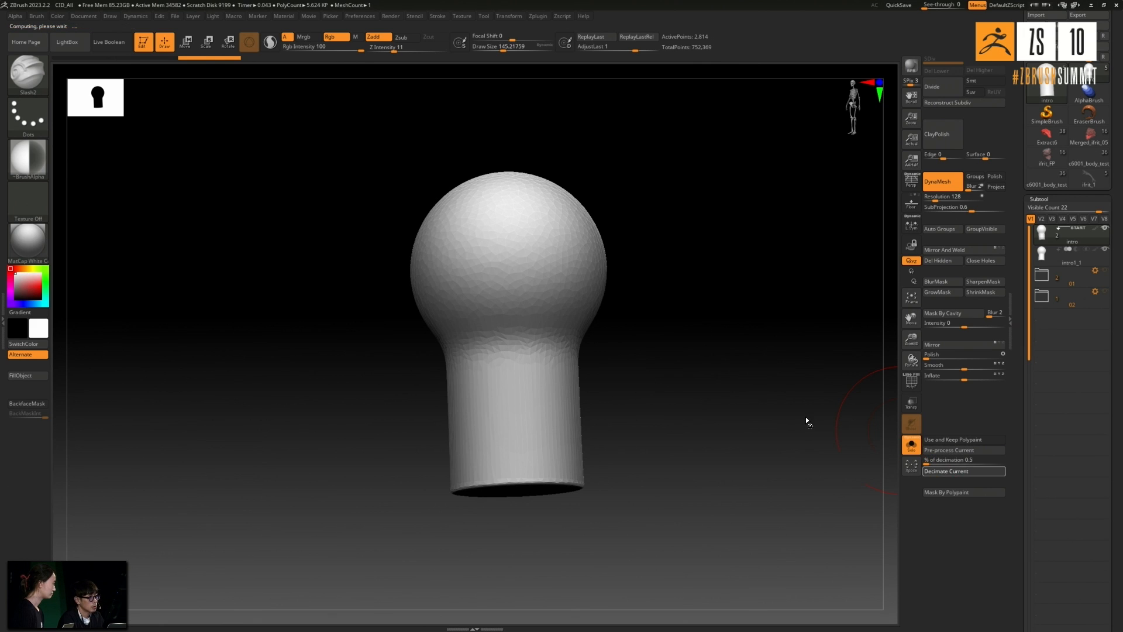
left_click(911, 381)
left_click_drag(761, 374, 731, 369)
left_click_drag(635, 332, 701, 351)
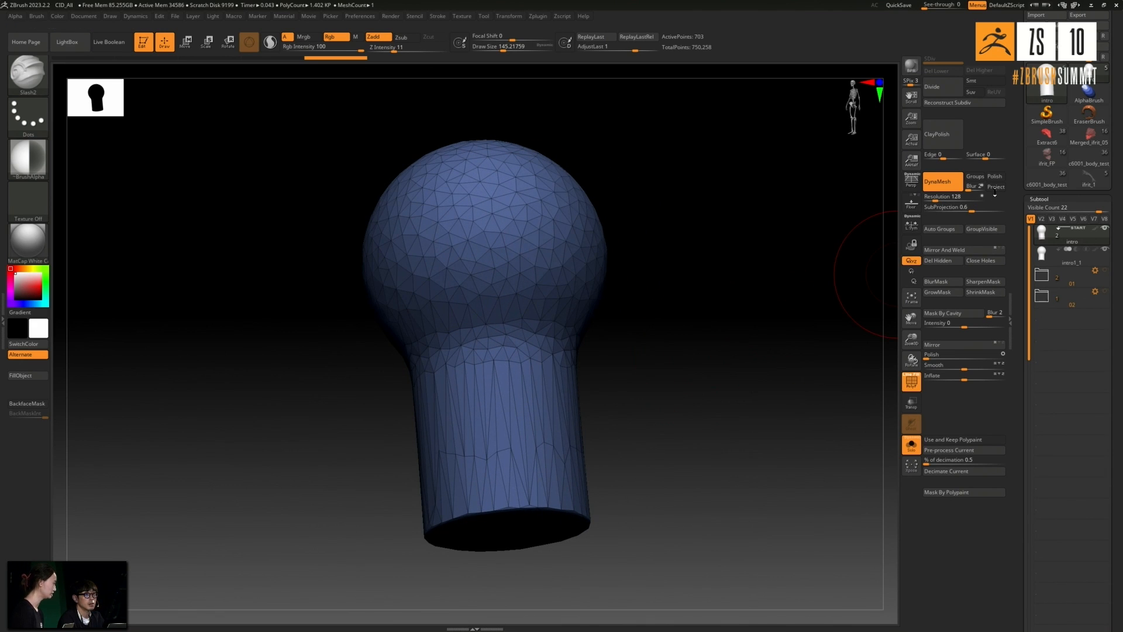
left_click_drag(703, 190, 875, 151)
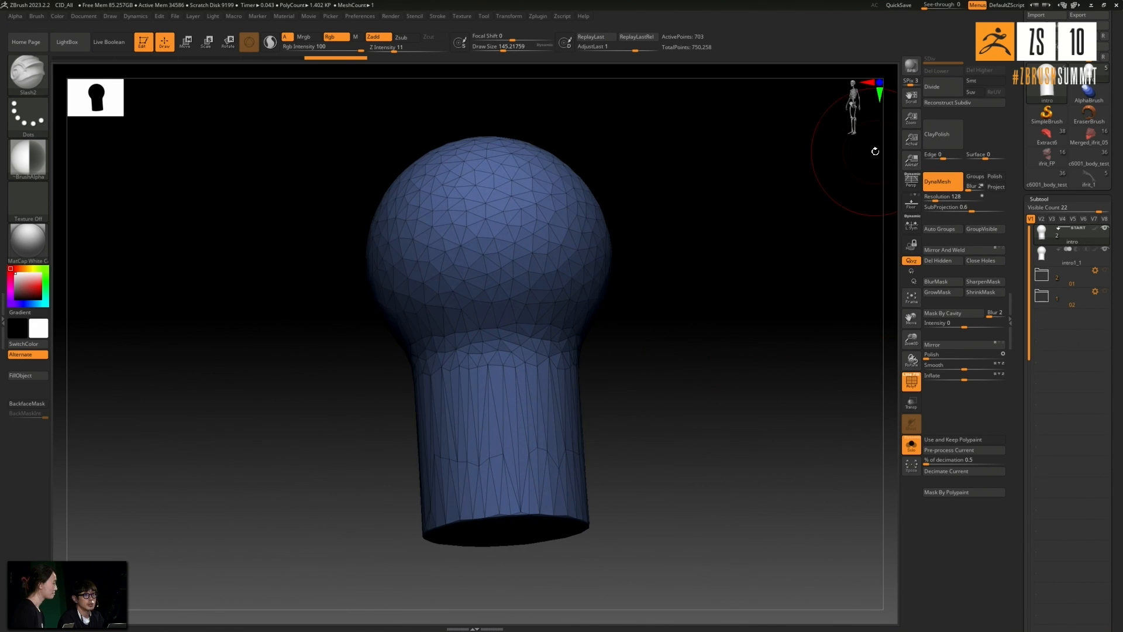
- Divide the faceted mesh up to subdivision level 4, delete its lower levels and hide the polyframe
left_click(943, 92)
left_click(944, 90)
left_click(948, 86)
left_click(949, 71)
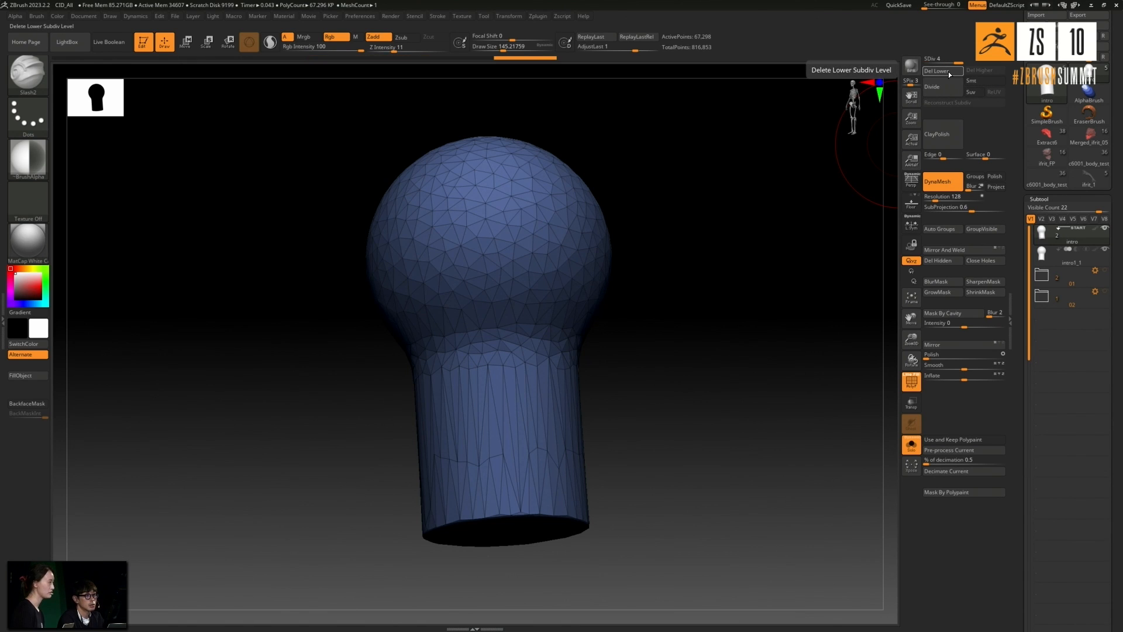
left_click_drag(831, 153, 829, 151)
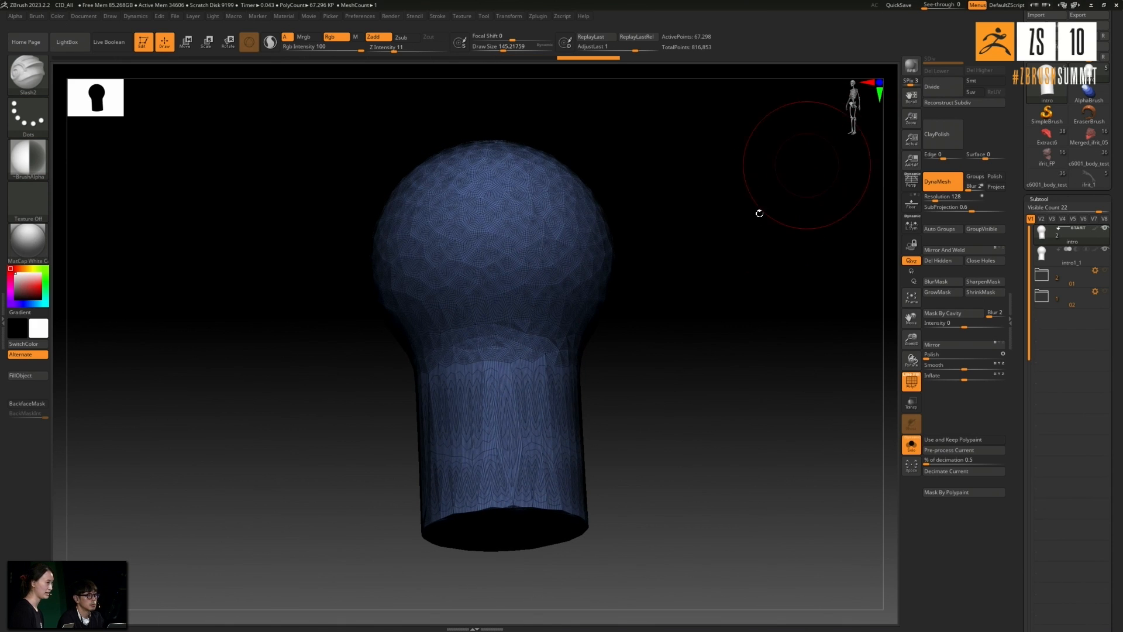
left_click_drag(759, 212, 751, 239)
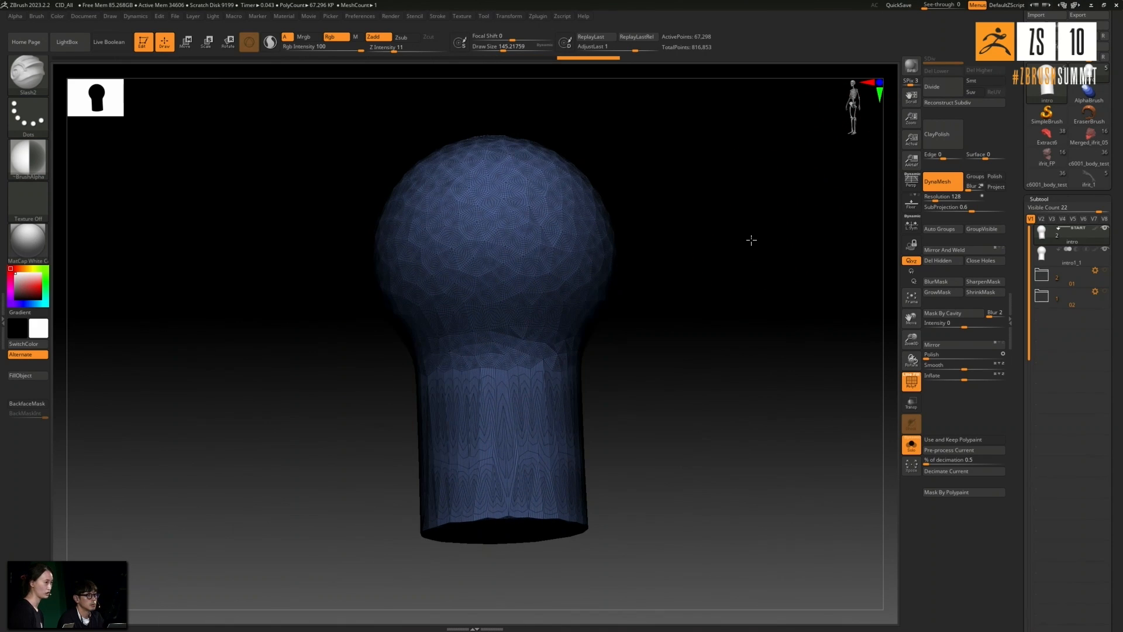
left_click(910, 380)
left_click_drag(807, 369, 764, 335)
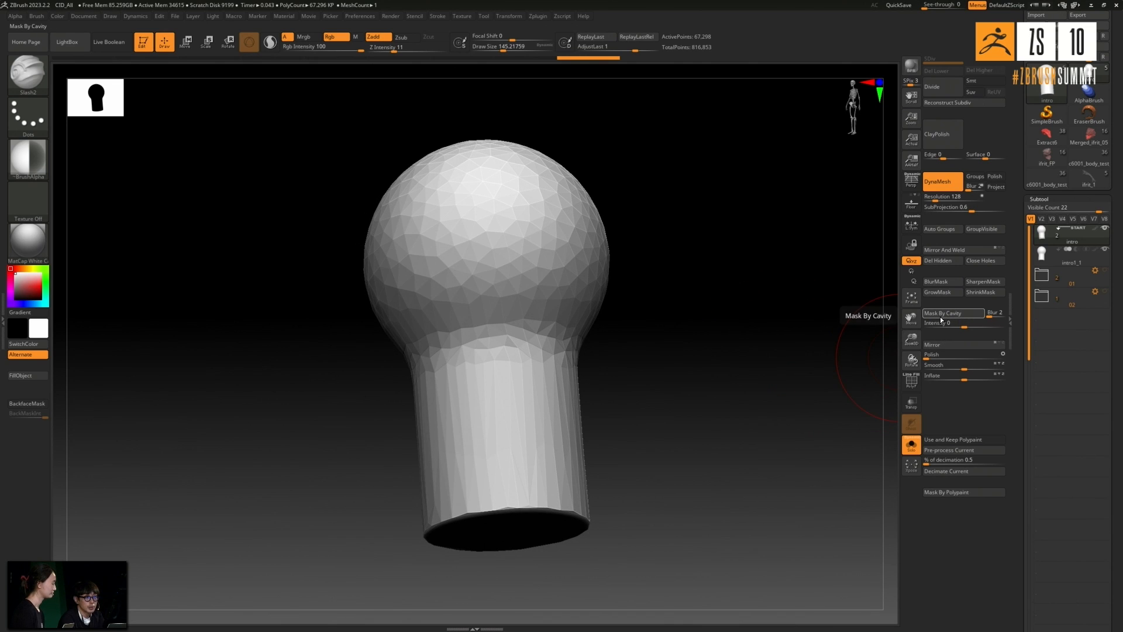
- Mask the mesh by cavity at intensity 100, then blur and invert the mask so only the creases are exposed
left_click_drag(965, 327, 1004, 327)
left_click(942, 313)
left_click_drag(772, 340, 768, 345)
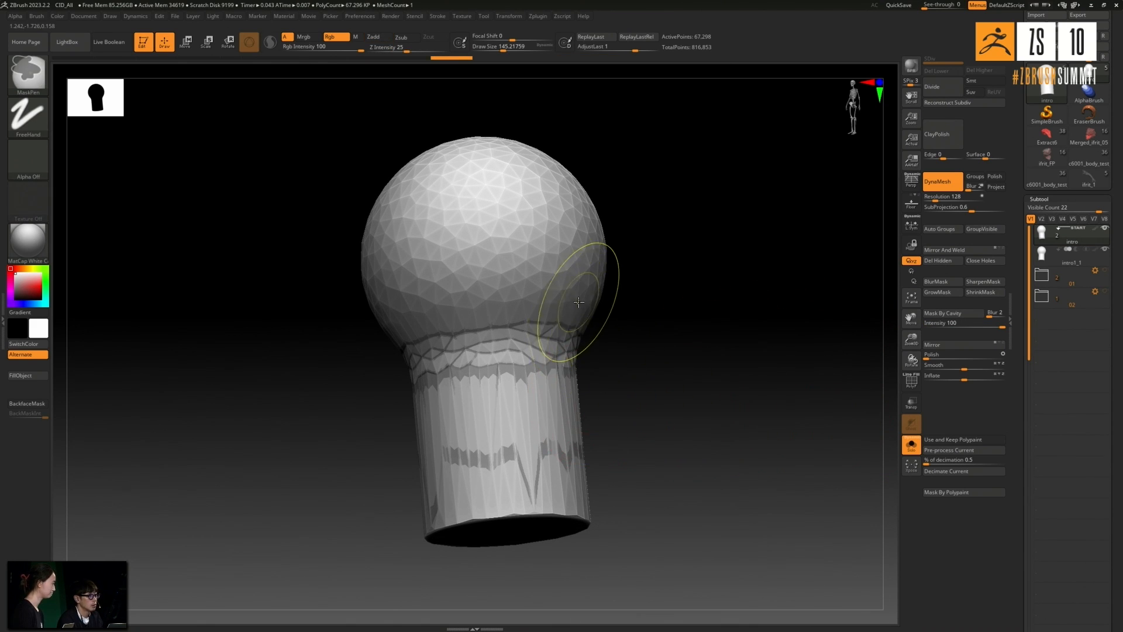
left_click(650, 360, "ctrl")
key("ctrl+z")
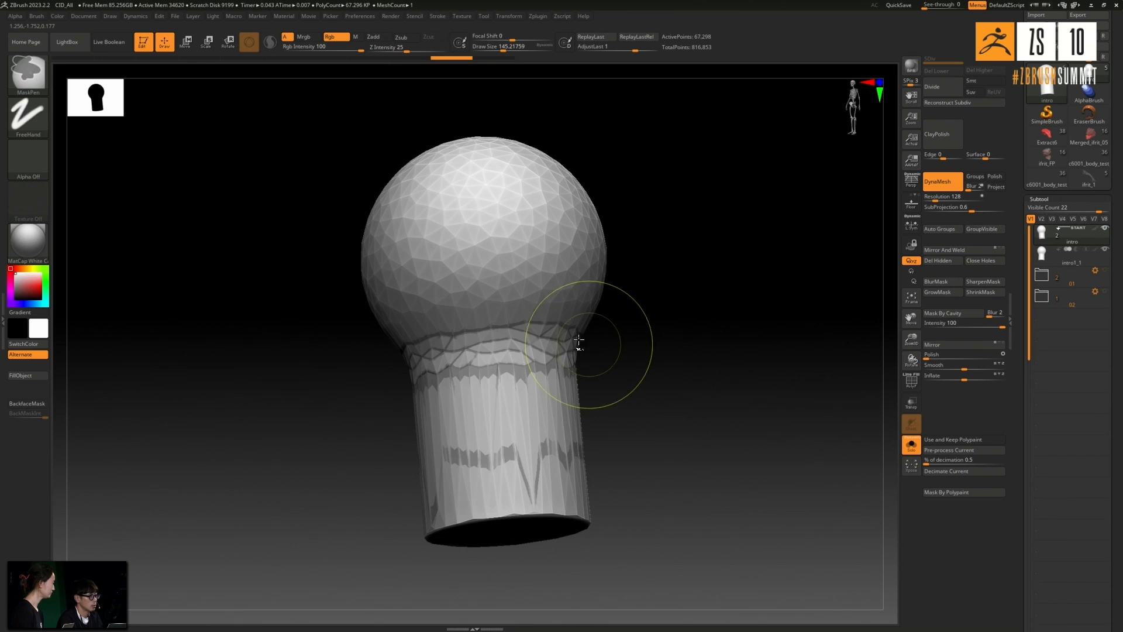
left_click(612, 369, "ctrl")
left_click(670, 383, "ctrl")
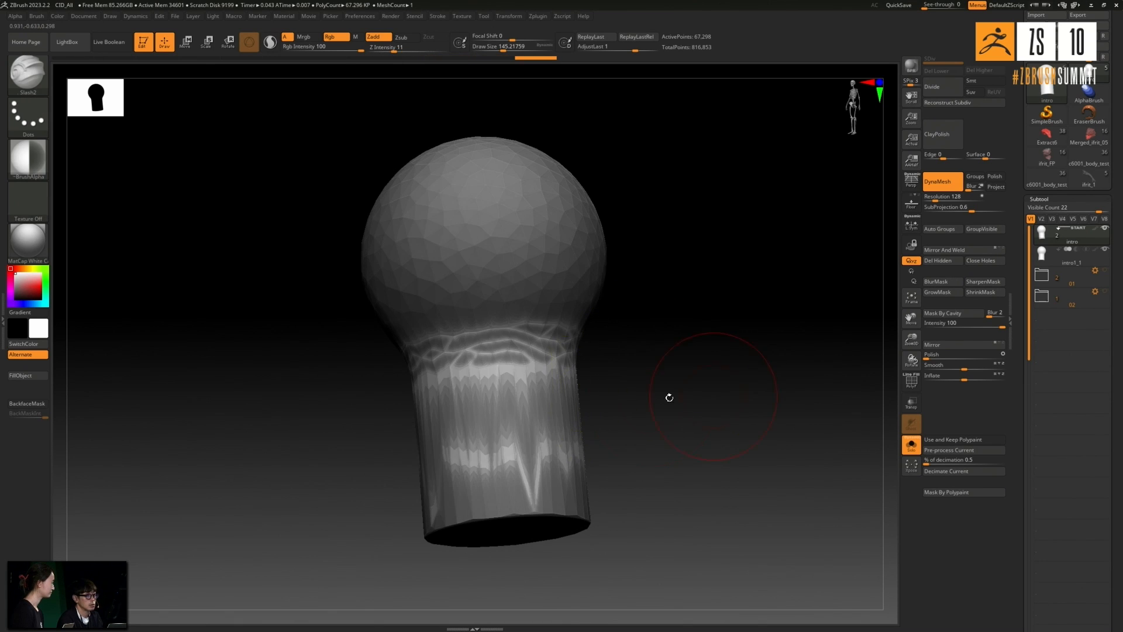
- Inflate the unmasked creases by 46 and clear the mask
left_click_drag(964, 379, 982, 381)
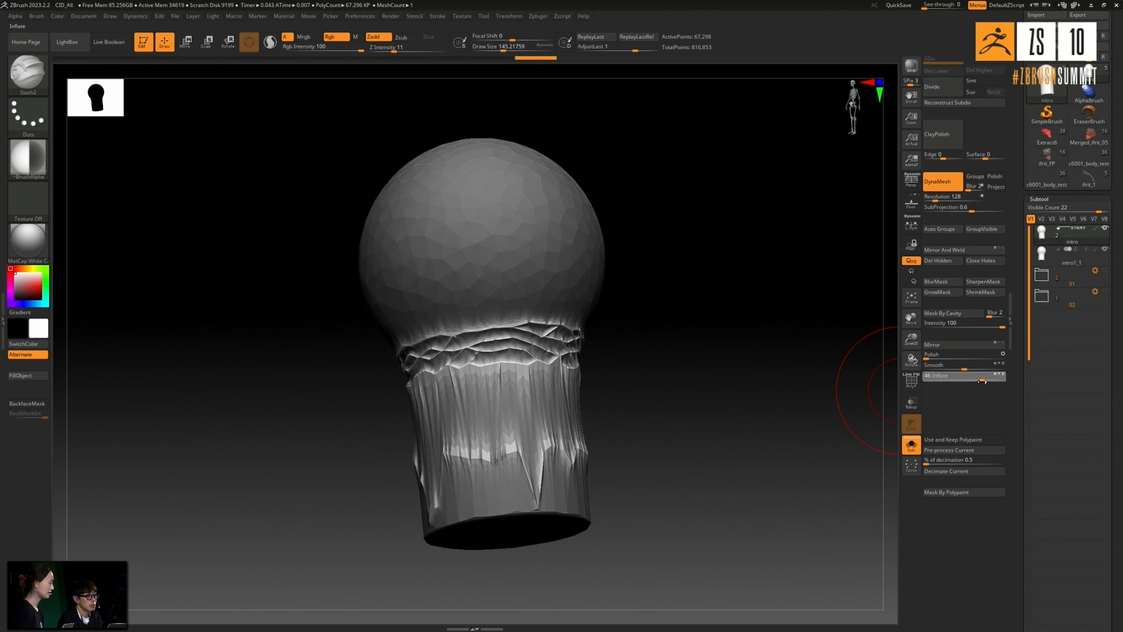
left_click_drag(808, 377, 766, 387)
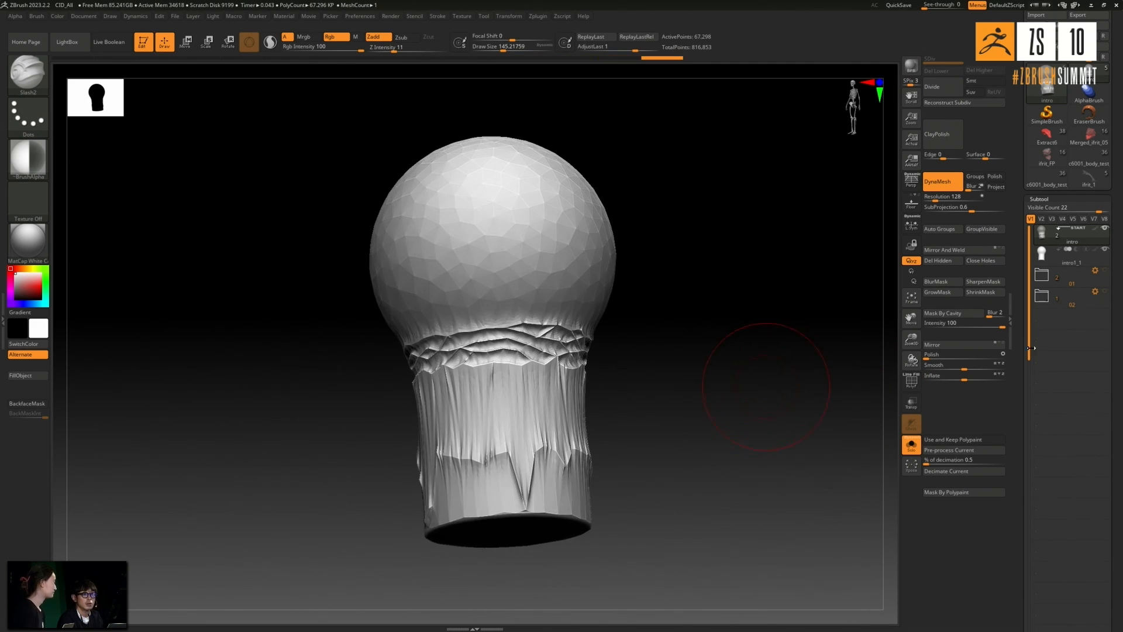
- Select the smooth copy intro1_1, pre-process it and decimate it at 0.5%
left_click(1045, 259)
left_click_drag(789, 297, 741, 313)
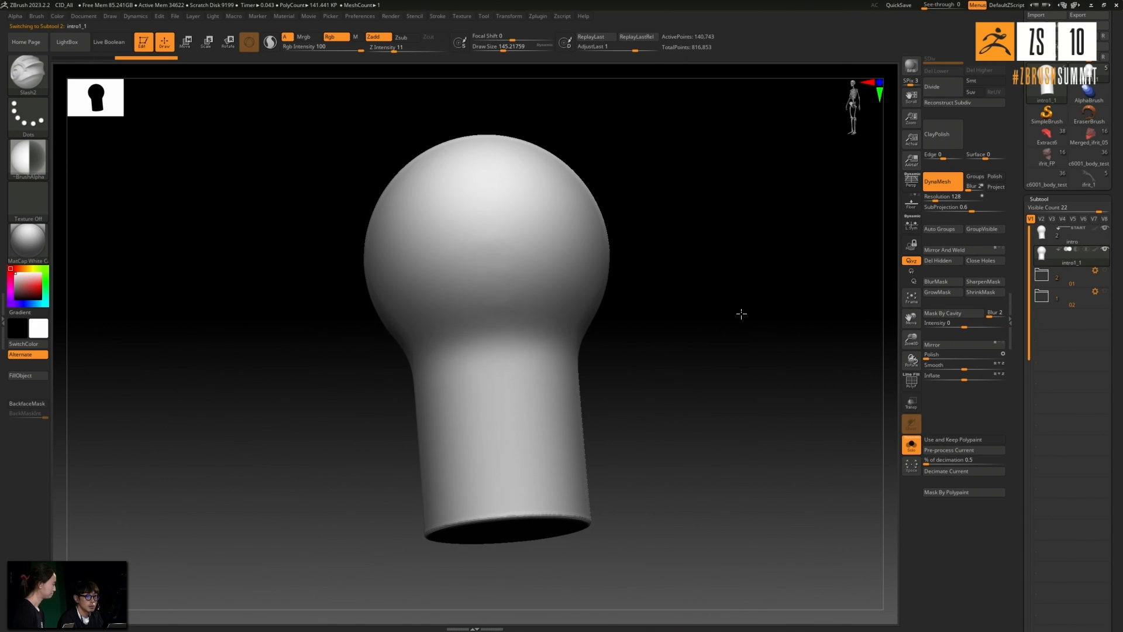
left_click(936, 449)
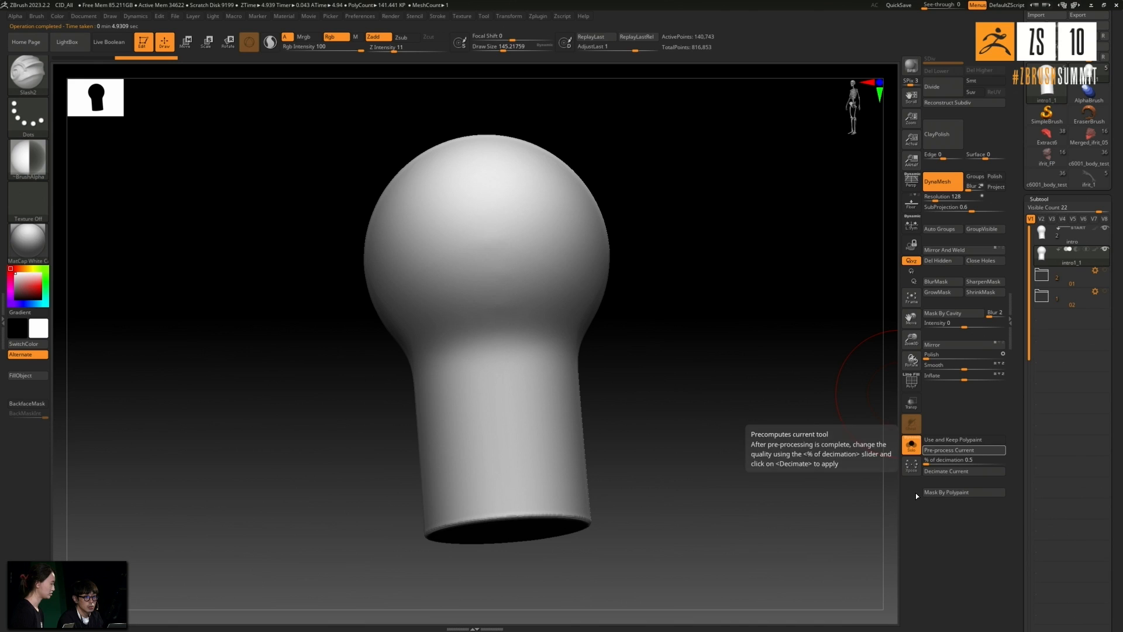
left_click(956, 471)
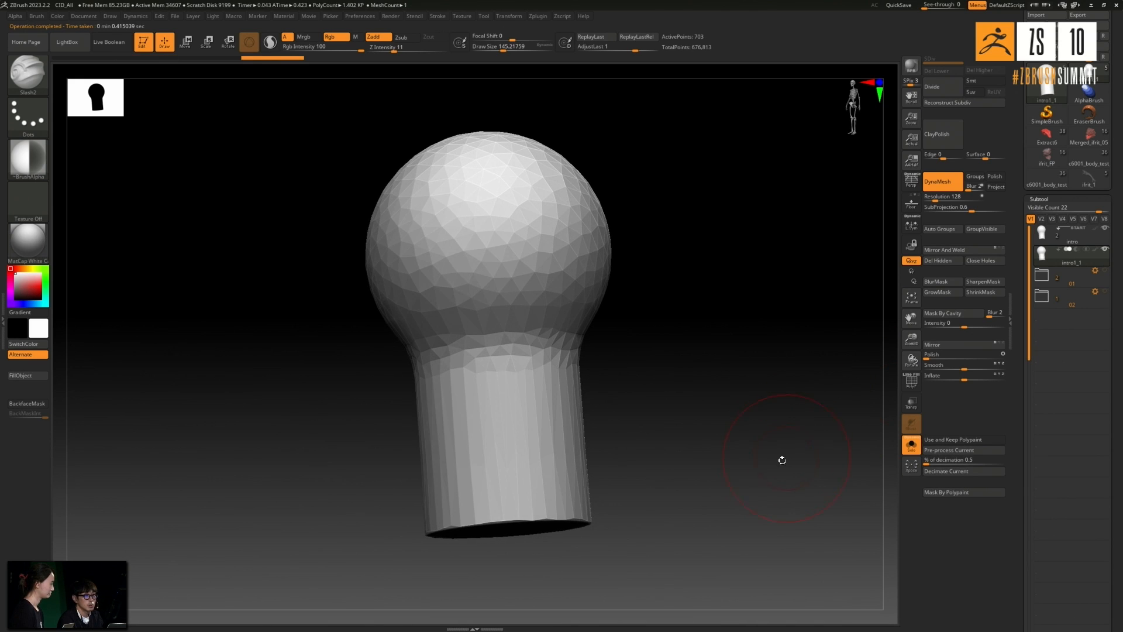
- Subdivide the decimated intro1_1 mesh and delete its lower subdivision levels
left_click(946, 89)
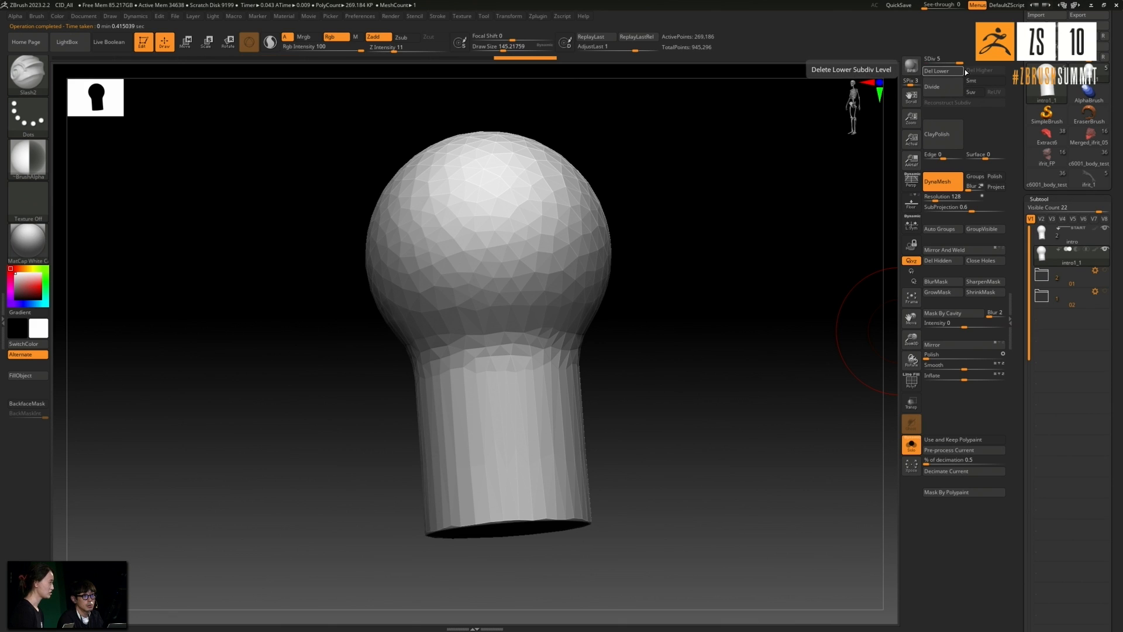
left_click(954, 73)
- Mask the mesh by cavity at intensity -100, then invert and blur the mask so the facet edges are exposed
left_click(940, 323)
type("-100")
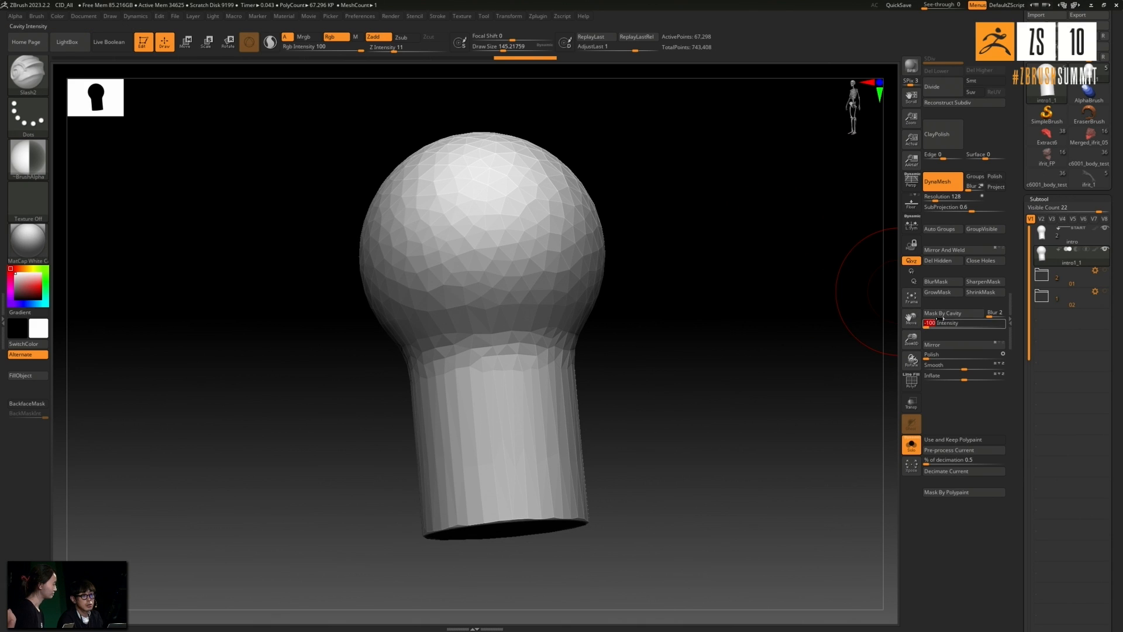
key("Return")
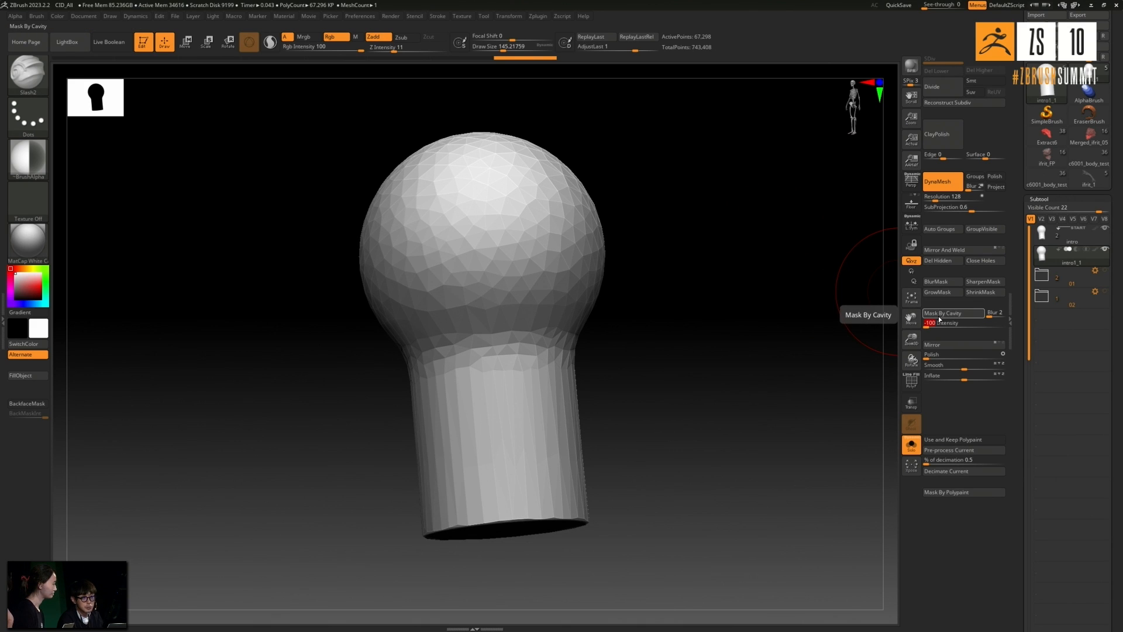
left_click(940, 315)
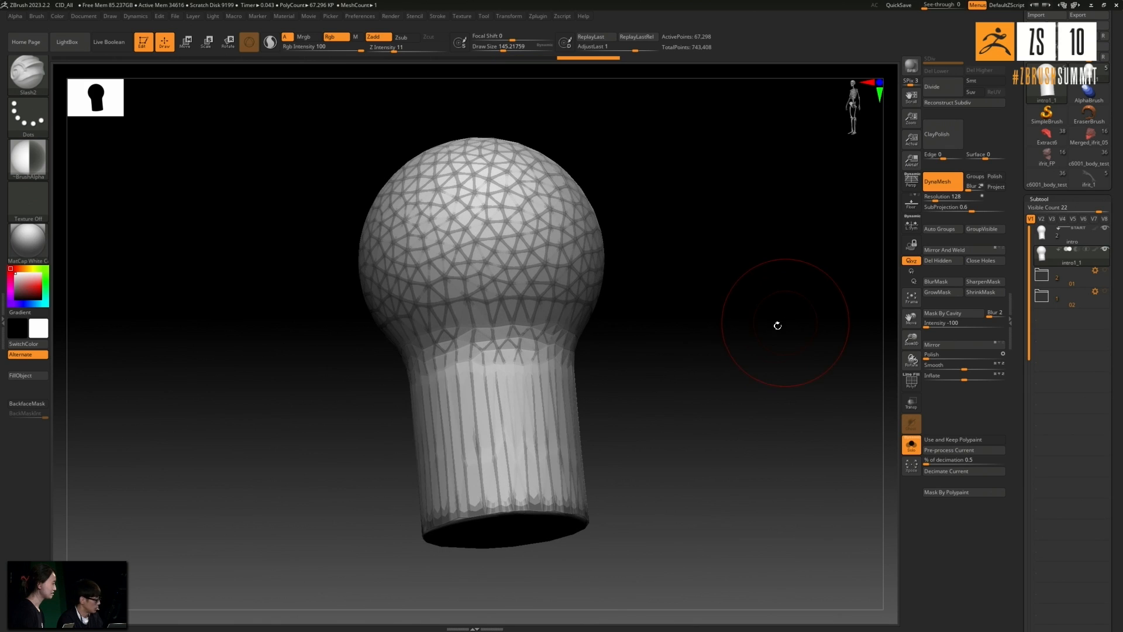
left_click(603, 347, "ctrl")
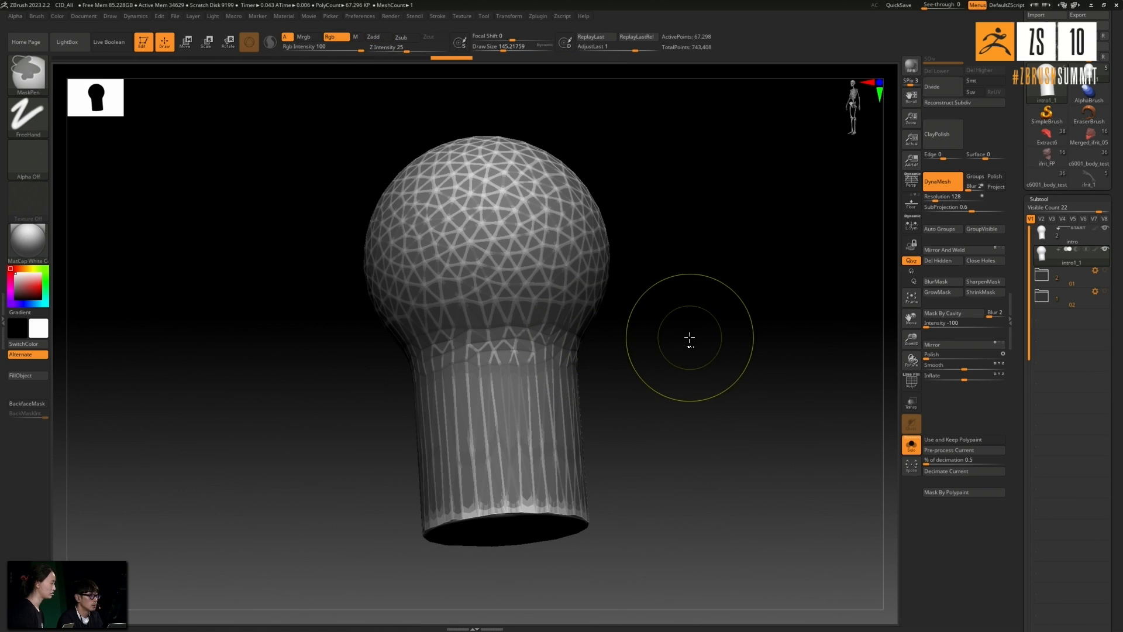
left_click(561, 373, "ctrl")
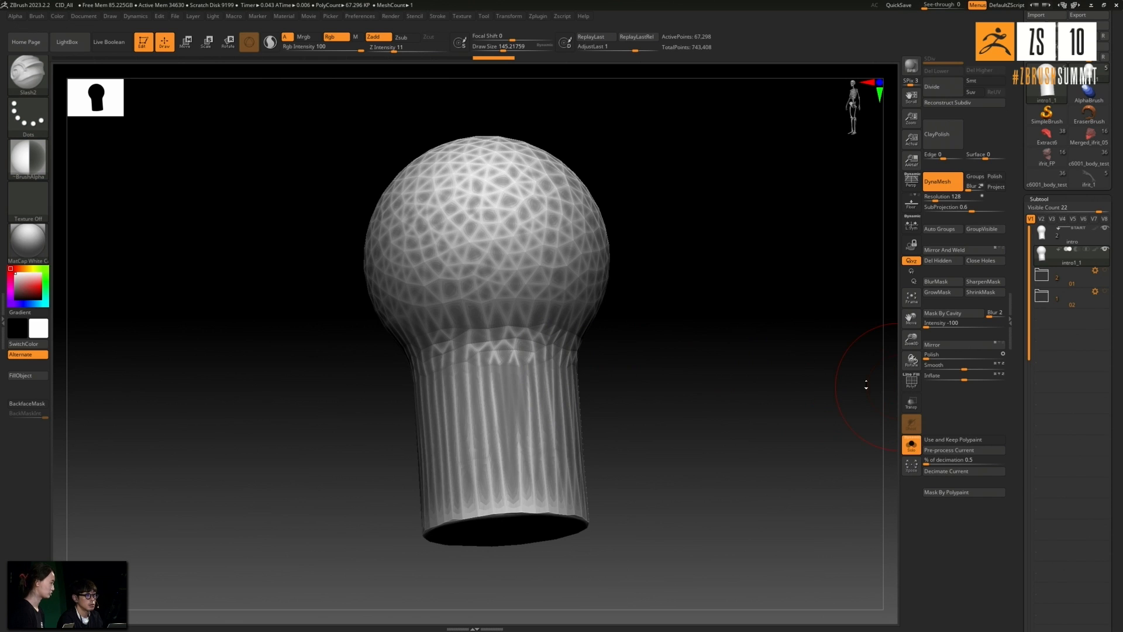
- Inflate the unmasked facet edges by 46, clear the mask and check the surface around the neck and base
left_click_drag(806, 360, 802, 366)
left_click_drag(973, 379, 978, 375)
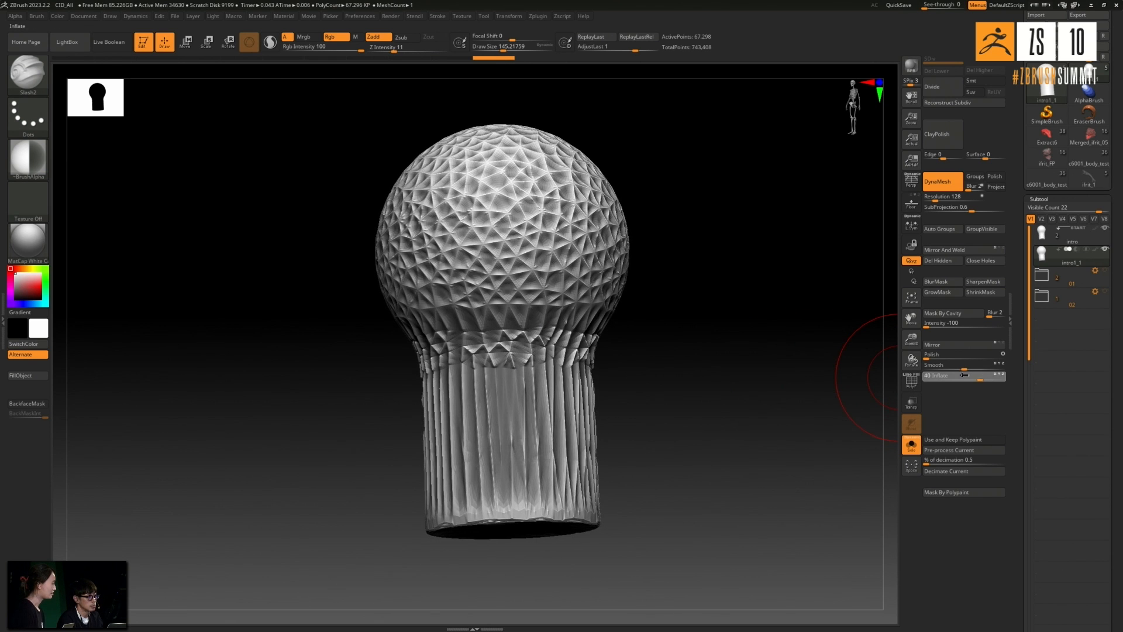
mouse_move(765, 366)
left_mouse_down()
mouse_move(787, 346)
mouse_move(747, 368)
mouse_move(749, 380)
mouse_move(679, 401)
left_mouse_up()
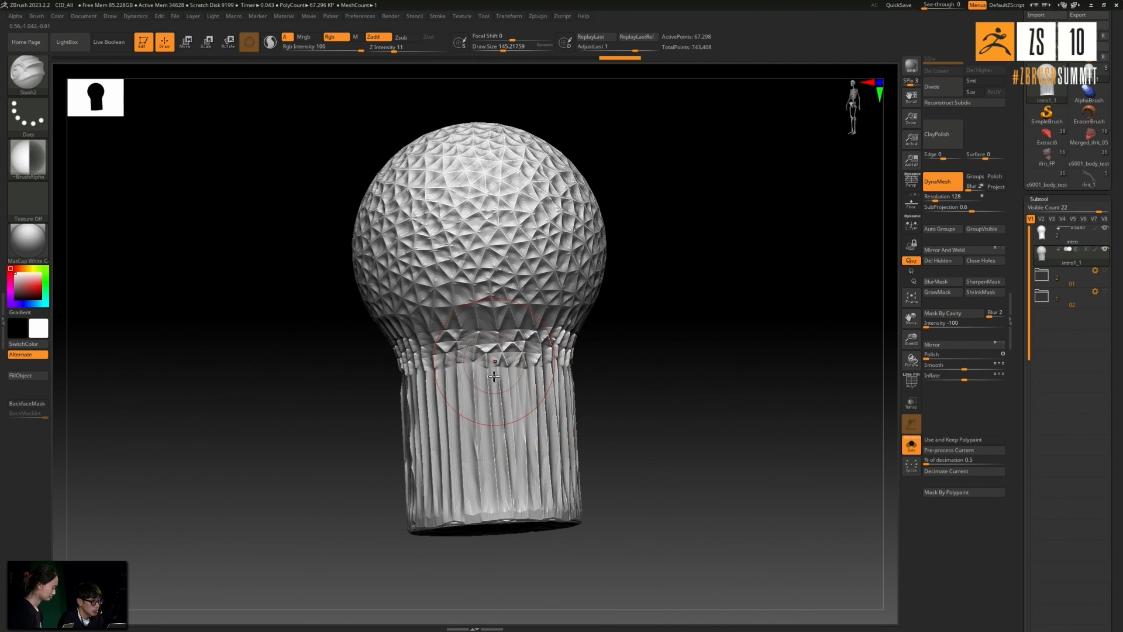
mouse_move(650, 391)
left_mouse_down()
mouse_move(632, 384)
mouse_move(644, 407)
left_mouse_up()
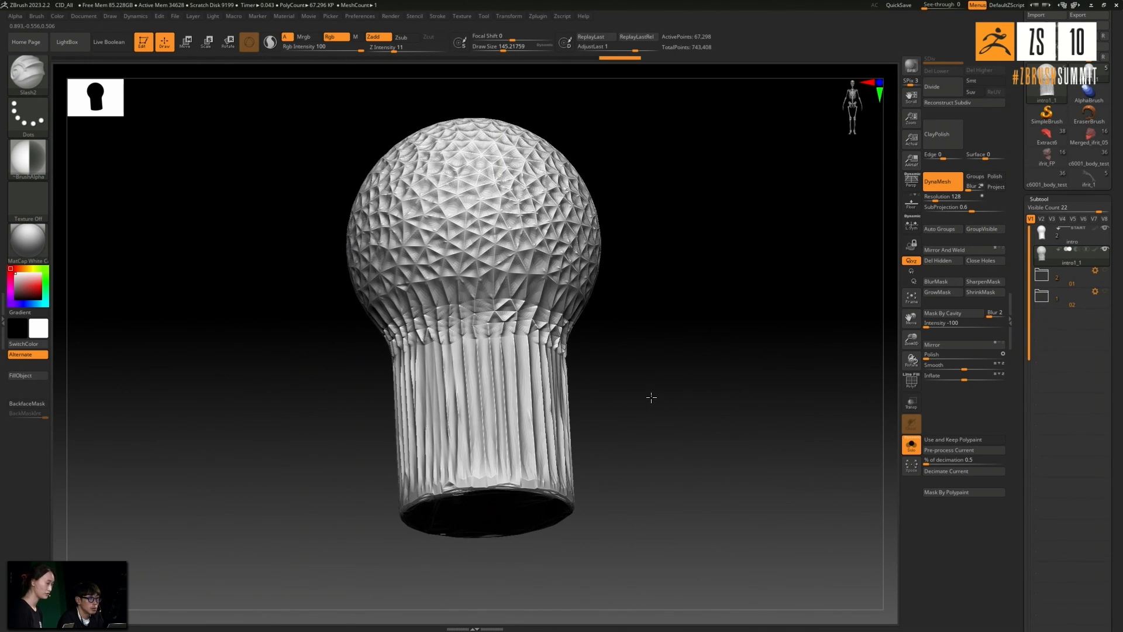
mouse_move(659, 399)
left_mouse_down()
mouse_move(674, 381)
mouse_move(663, 392)
left_mouse_up()
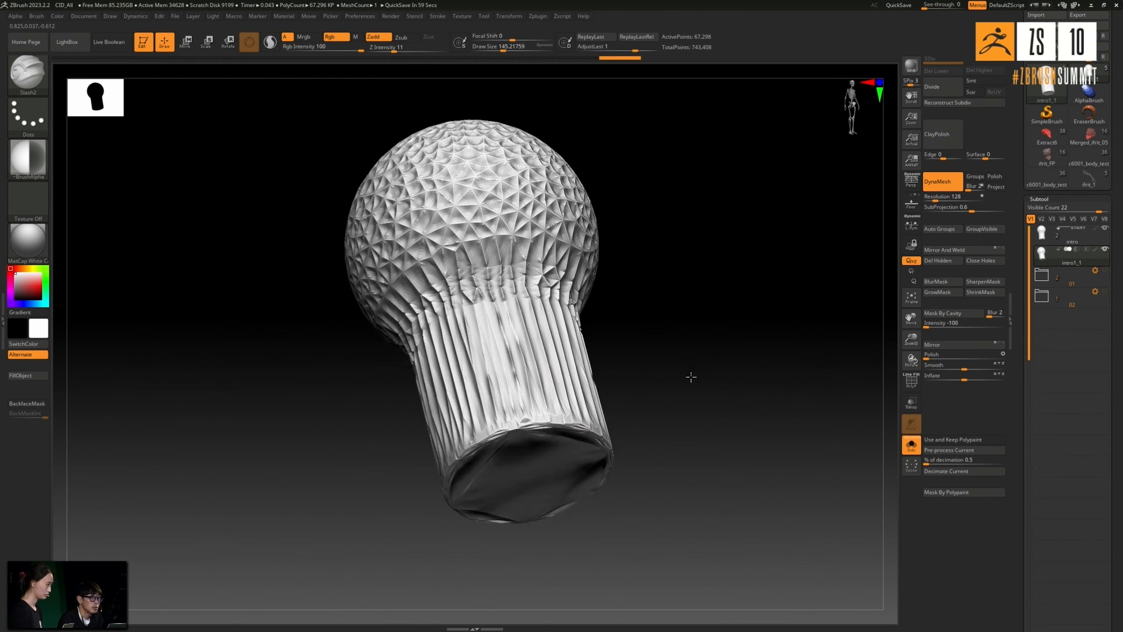
left_click_drag(702, 370, 680, 375)
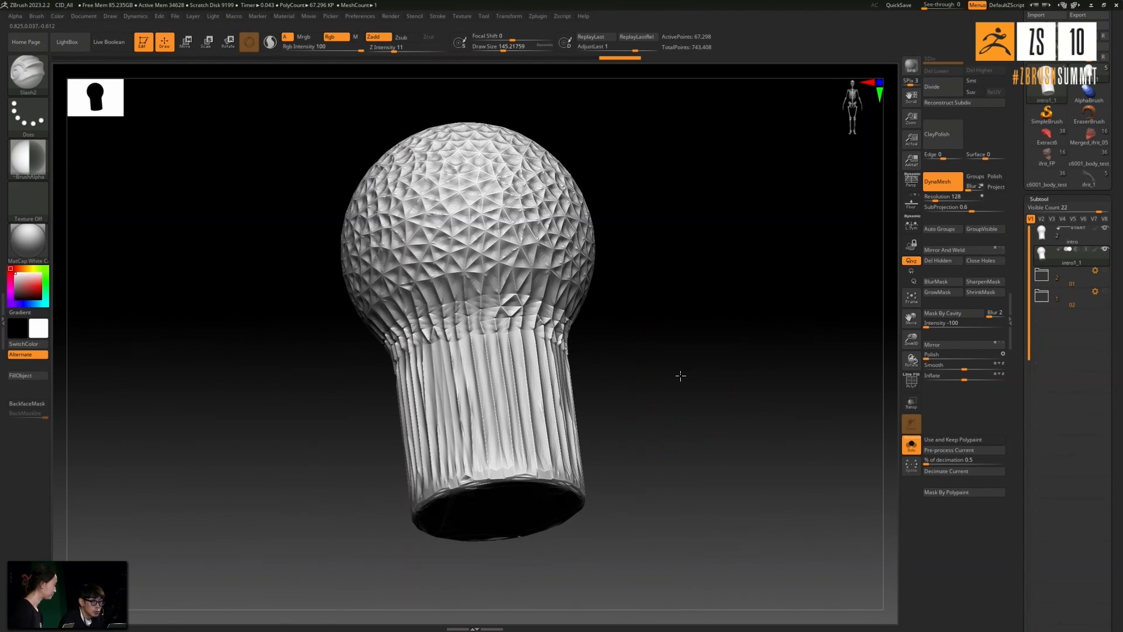
- Polish the inflated mesh and rebuild it with DynaMesh at resolution 128
left_click(930, 355)
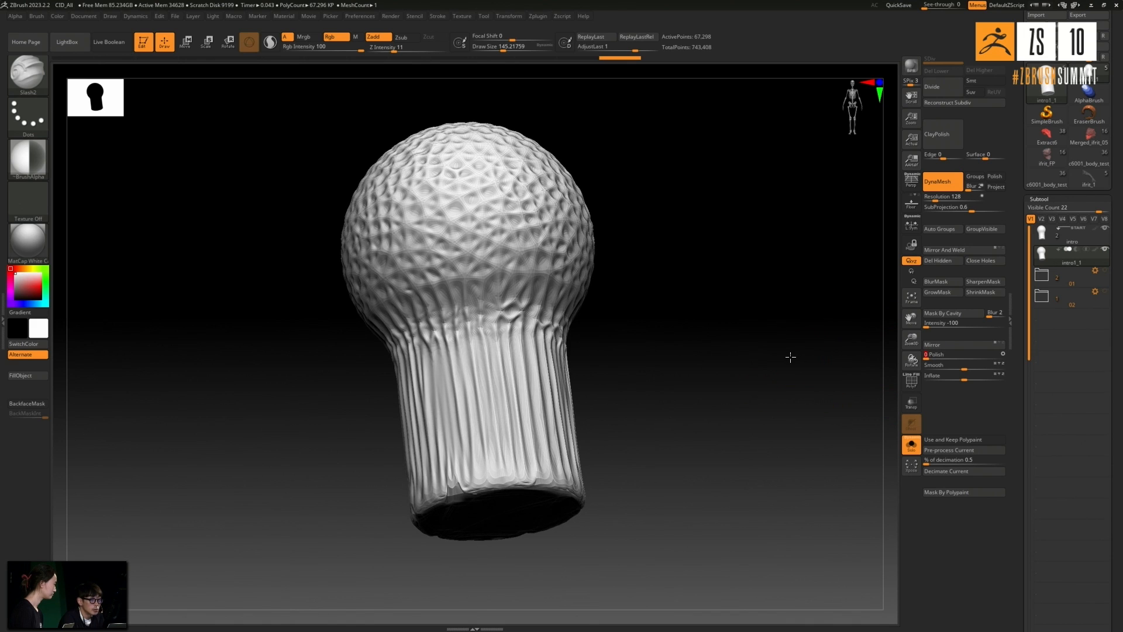
mouse_move(808, 364)
left_mouse_down()
mouse_move(800, 373)
mouse_move(819, 363)
left_mouse_up()
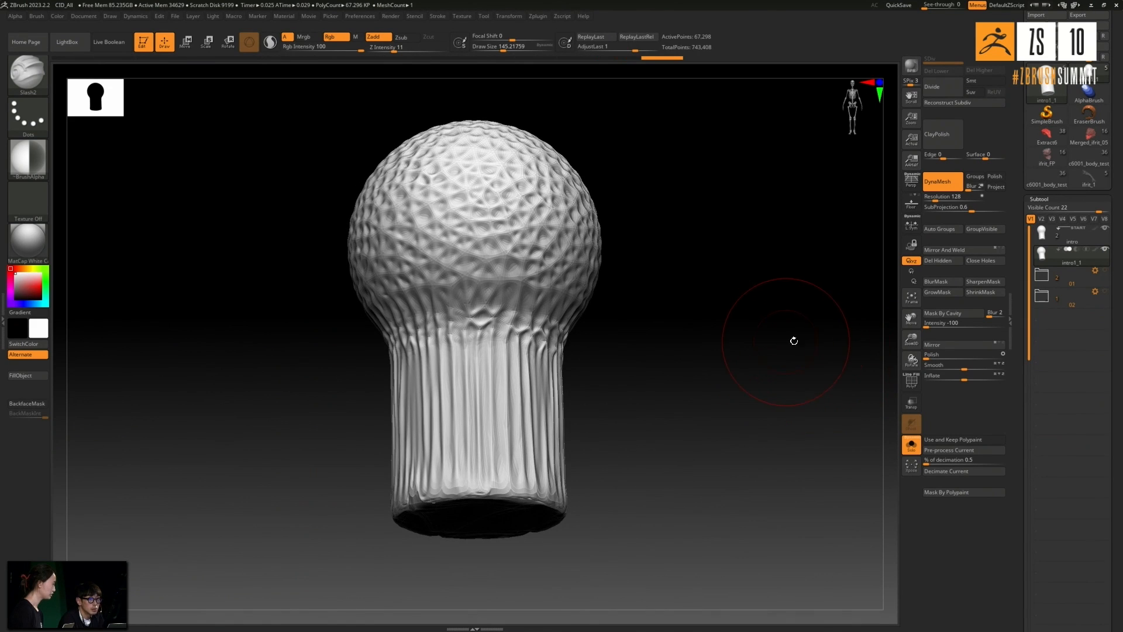
left_click(943, 182)
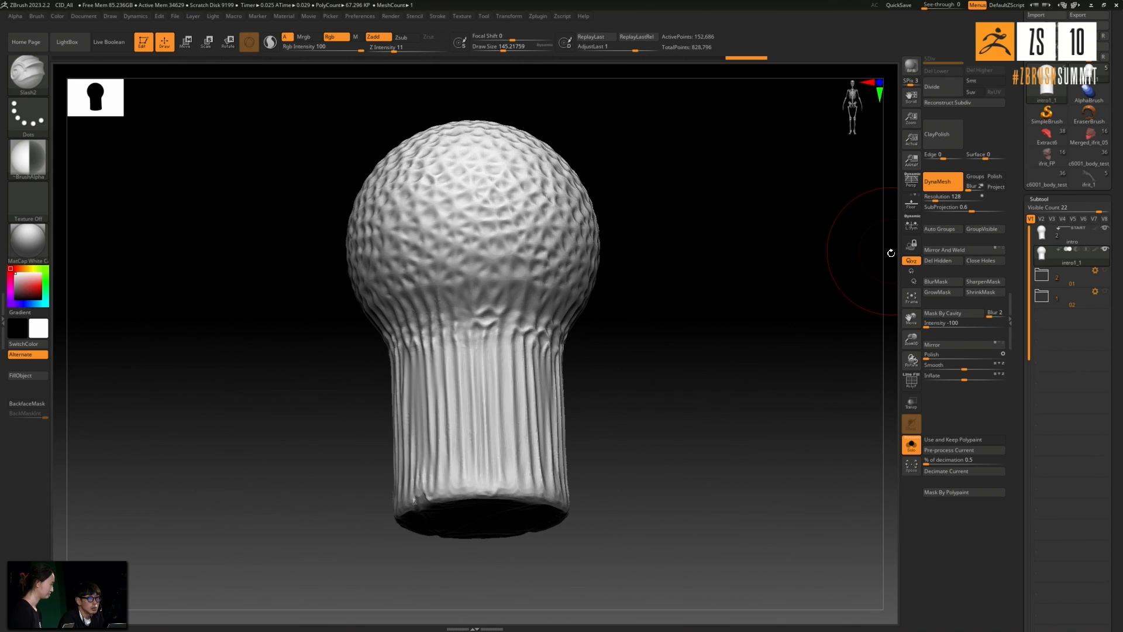
- Apply ClayPolish to the rebuilt mesh and invert the mask it leaves on the surface
left_click(942, 138)
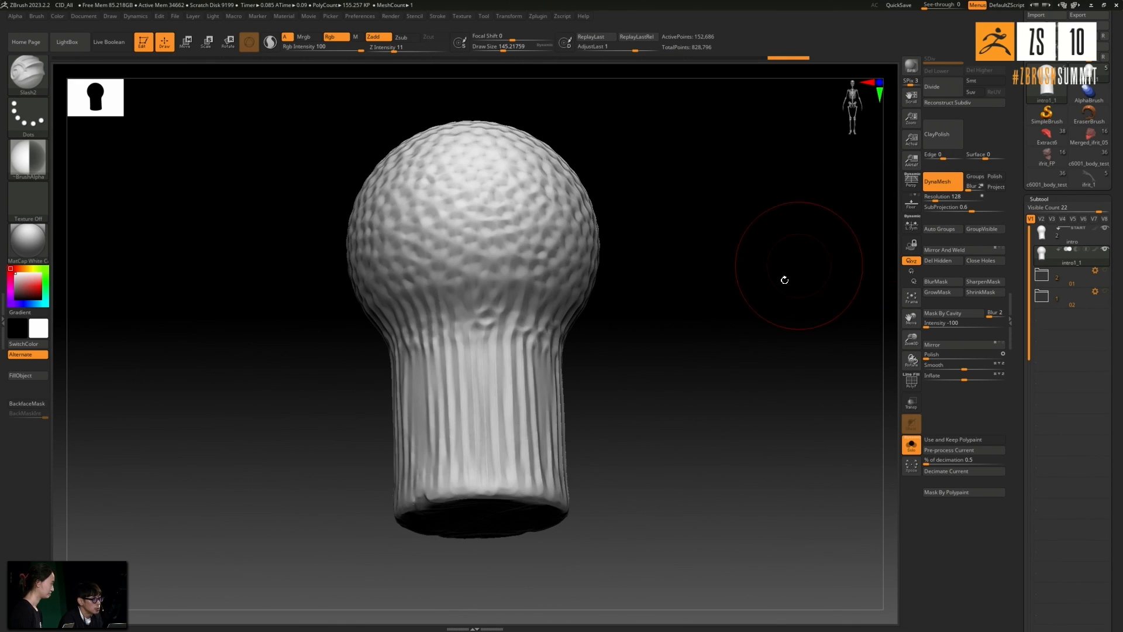
left_click_drag(727, 365, 679, 369)
left_click(725, 370, "ctrl")
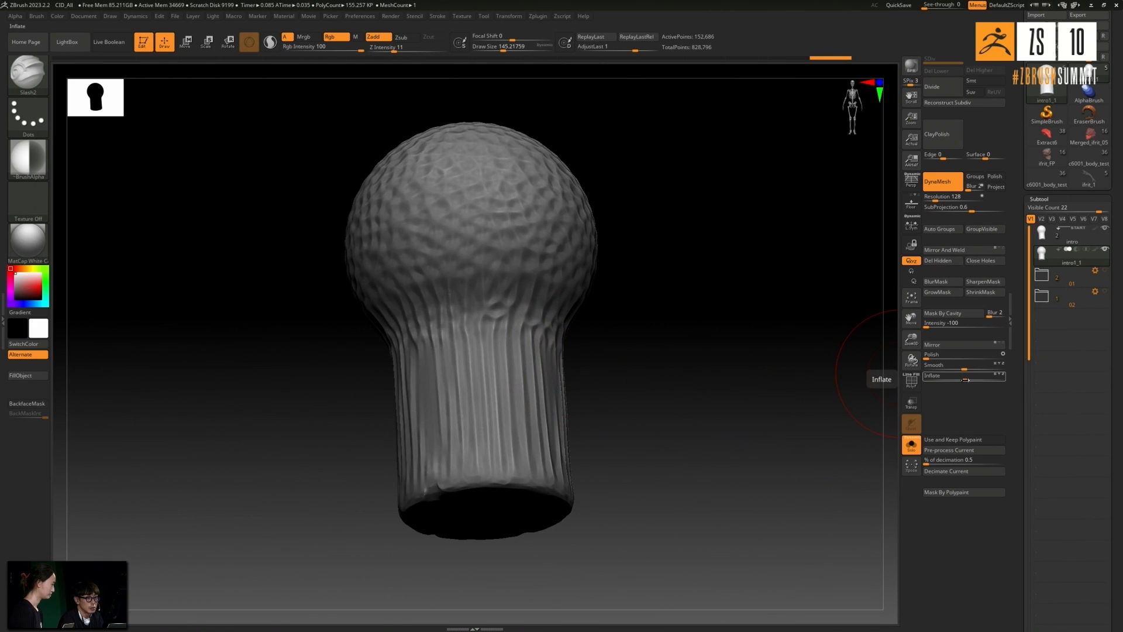
- Try to inflate the areas left exposed by the inverted mask on the polished mesh
left_click_drag(970, 378, 978, 375)
left_click_drag(770, 358, 758, 371, "ctrl")
mouse_move(743, 374)
left_mouse_down()
mouse_move(733, 388)
mouse_move(738, 377)
left_mouse_up()
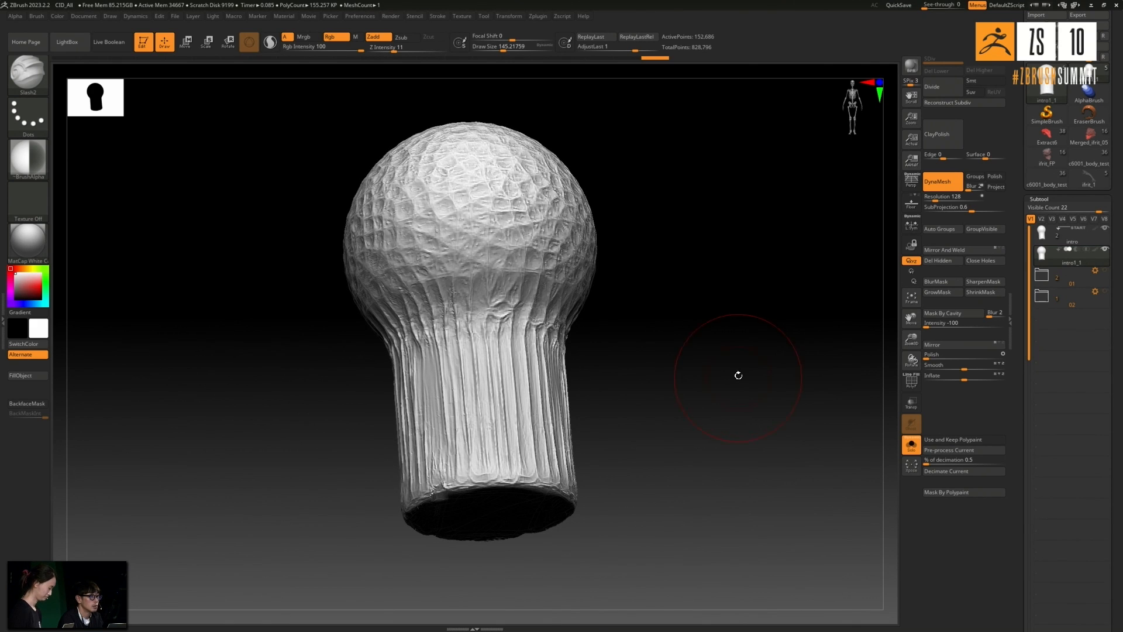
key("ctrl")
key("ctrl")
key("ctrl+z")
key("ctrl+z")
key("ctrl+z")
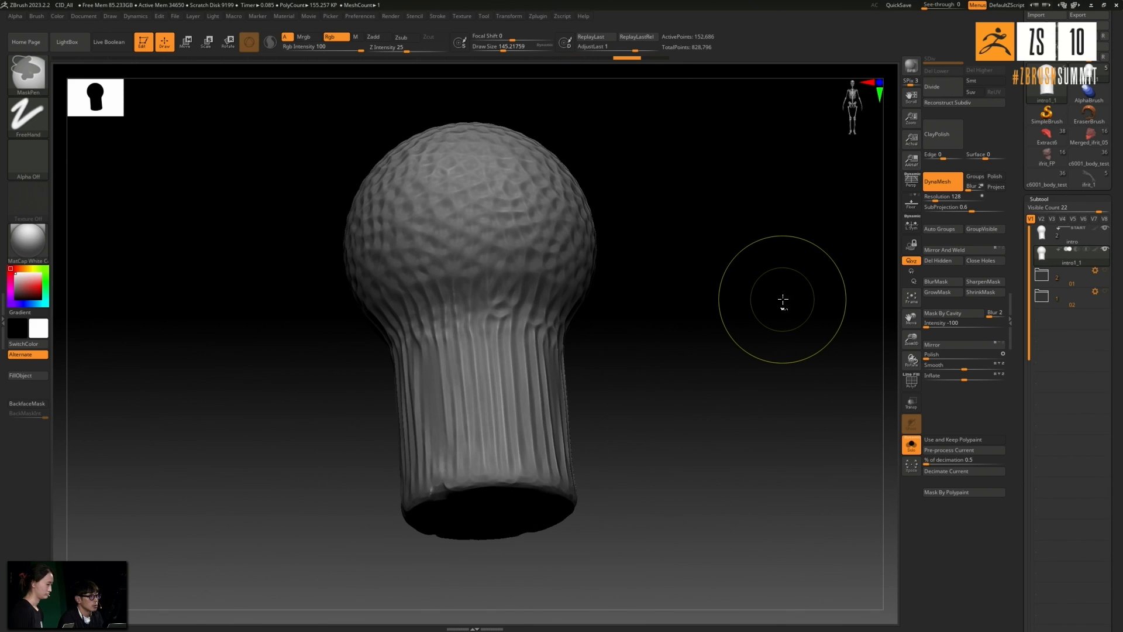
- Expand subtool folder 01 and select its intro subtool to view the sculpted version
left_click_drag(796, 297, 837, 287)
left_click(1061, 270)
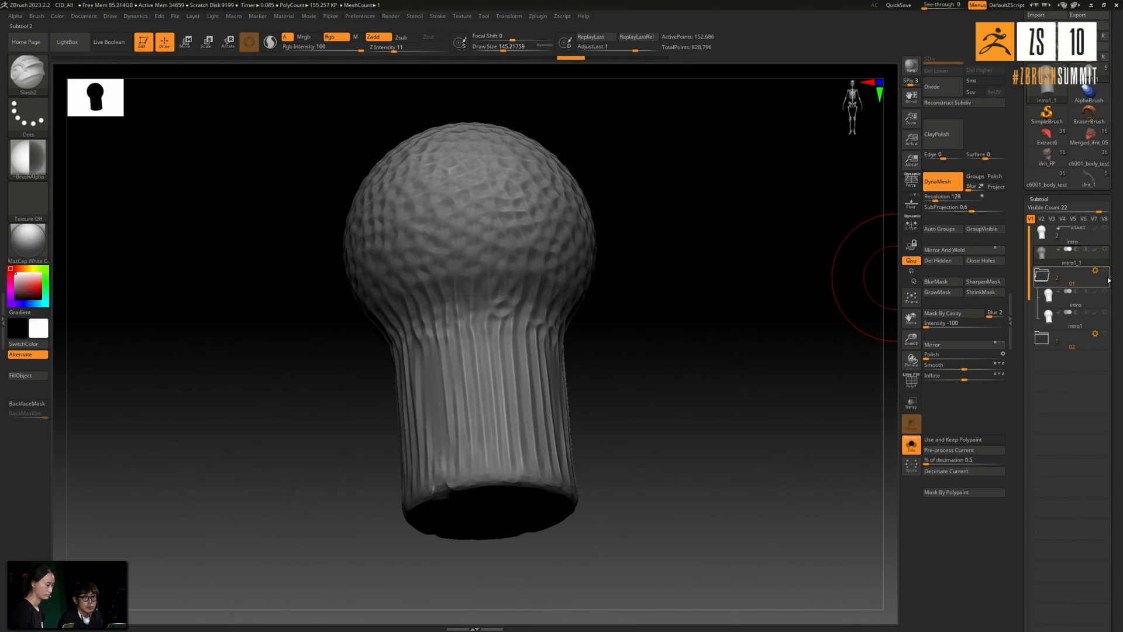
left_click(1041, 275)
left_click_drag(845, 284, 790, 328)
left_click(1049, 295)
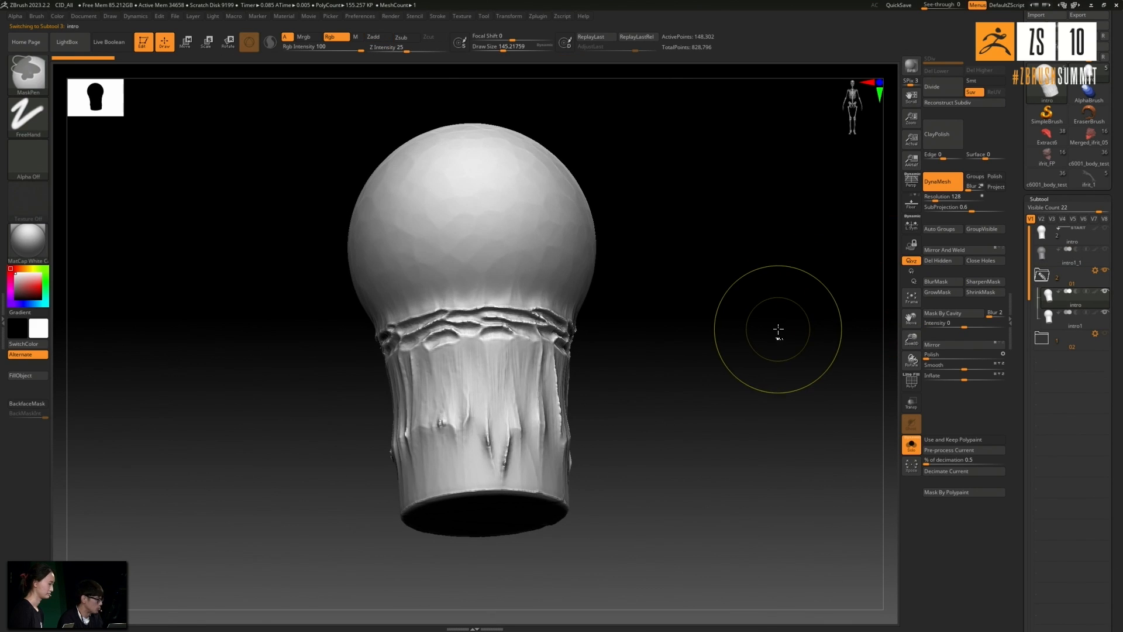
left_click(763, 326, "ctrl")
left_click(765, 325, "ctrl")
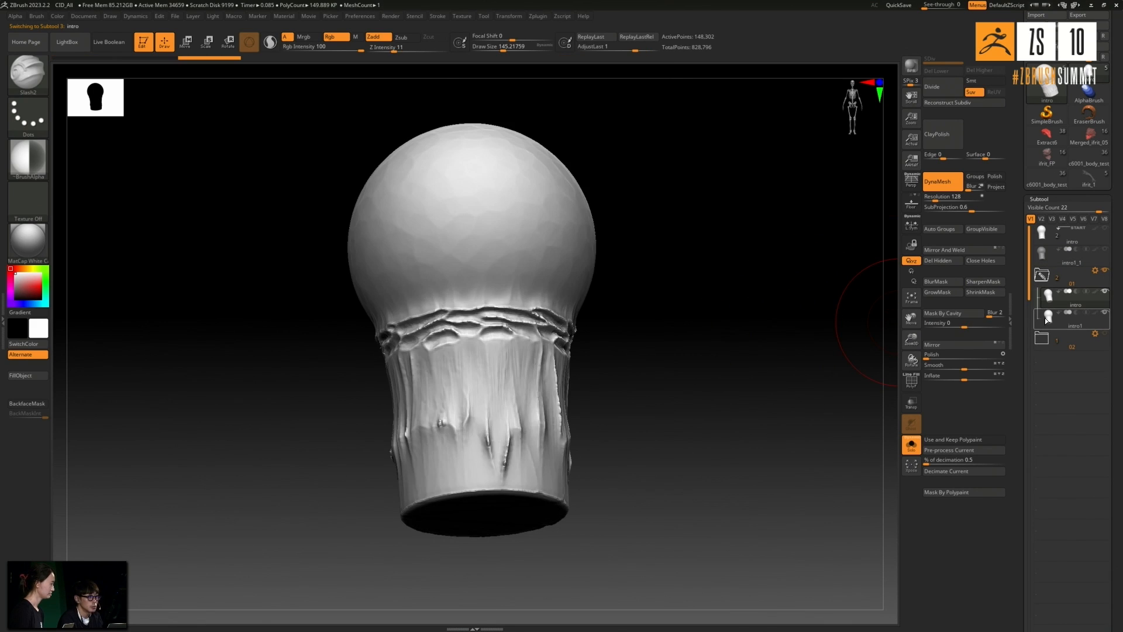
- Select the intro1 subtool in folder 01, mask its rounded head, then blur and invert the mask to protect the stem
left_click(1044, 318)
left_click_drag(844, 326, 820, 343)
key("shift")
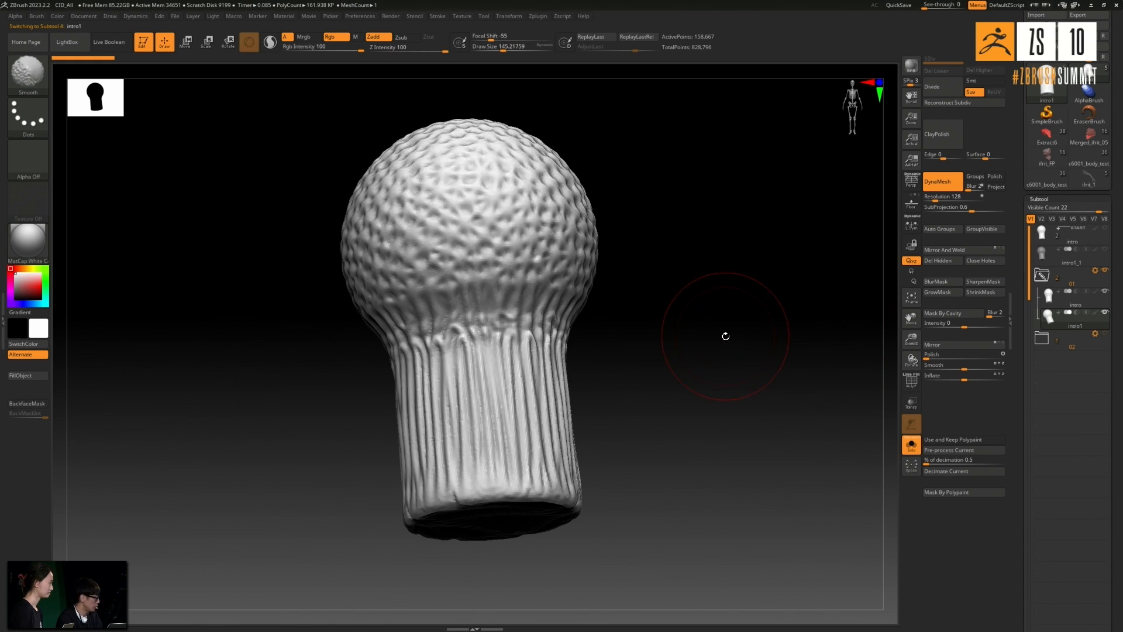
left_click_drag(719, 317, 592, 309, "shift")
scroll(568, 256, "down", 4)
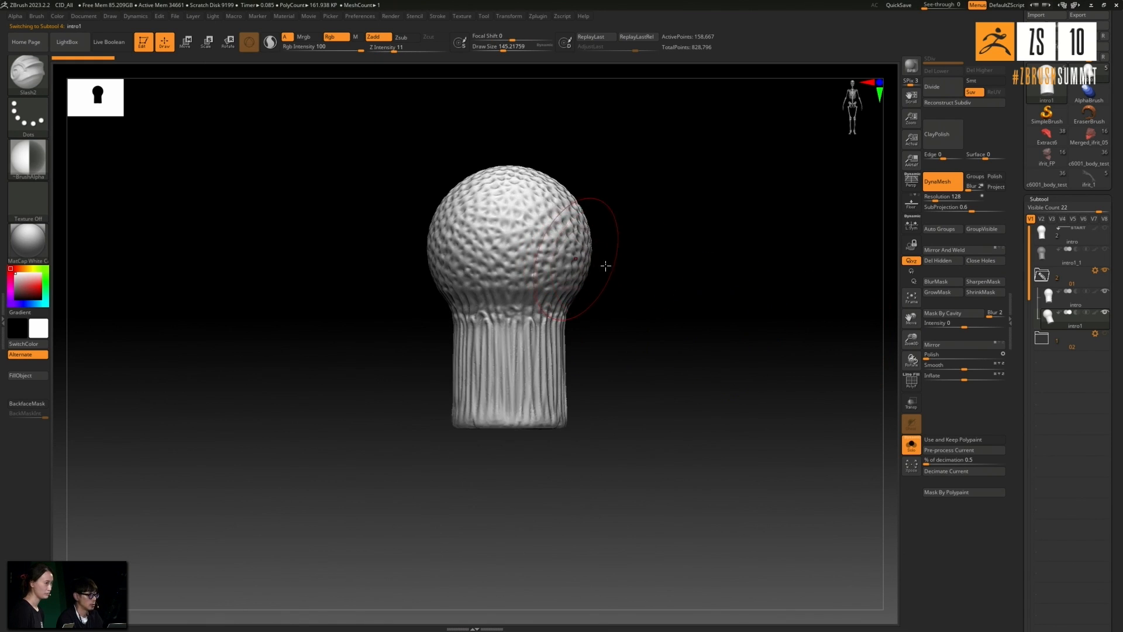
left_click_drag(664, 229, 669, 268, "alt")
mouse_move(707, 195)
left_mouse_down("ctrl")
mouse_move(494, 280)
mouse_move(356, 314)
mouse_move(355, 337)
left_mouse_up("ctrl")
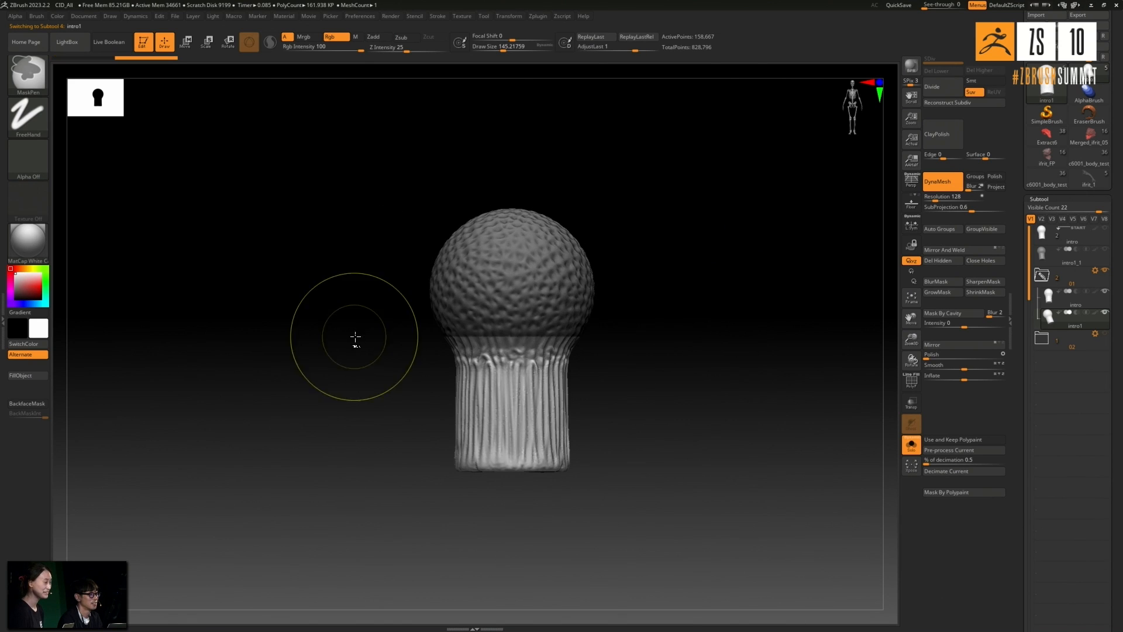
left_click(662, 313, "ctrl")
left_click(650, 315, "ctrl")
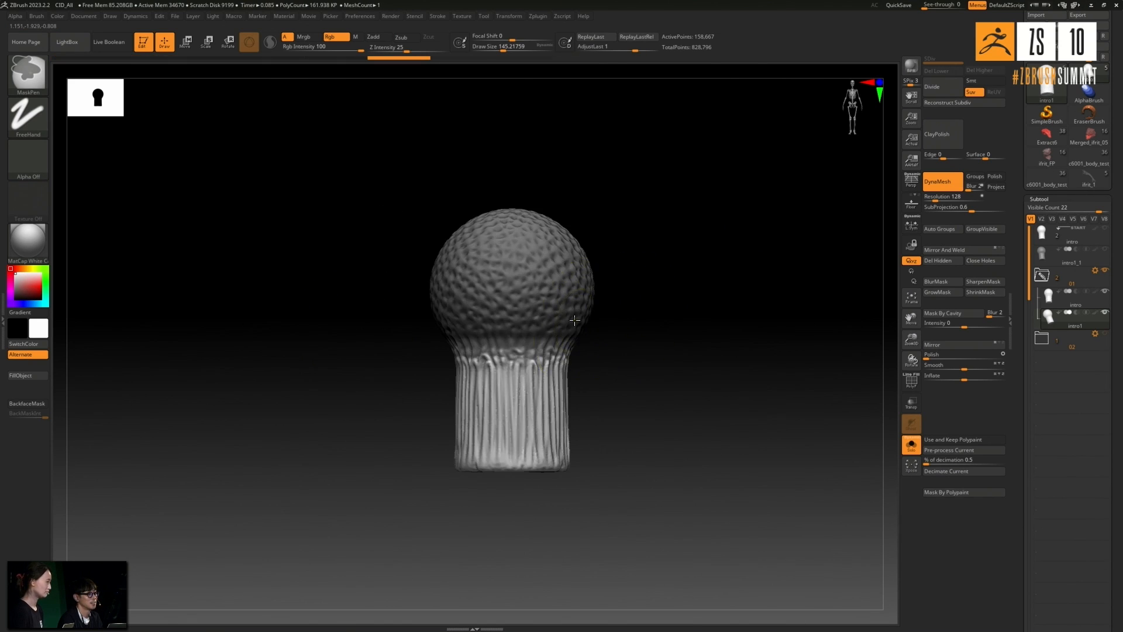
left_click(658, 316, "ctrl")
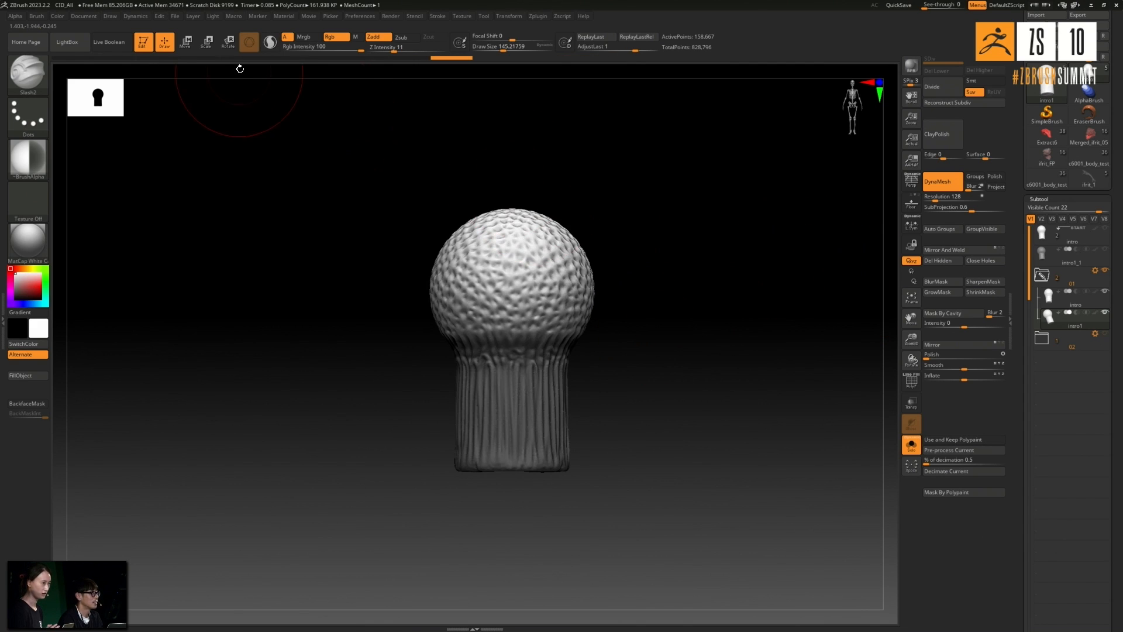
- Center the gizmo on the unmasked head and scale it into a wide, flattened mushroom cap
left_click(195, 43)
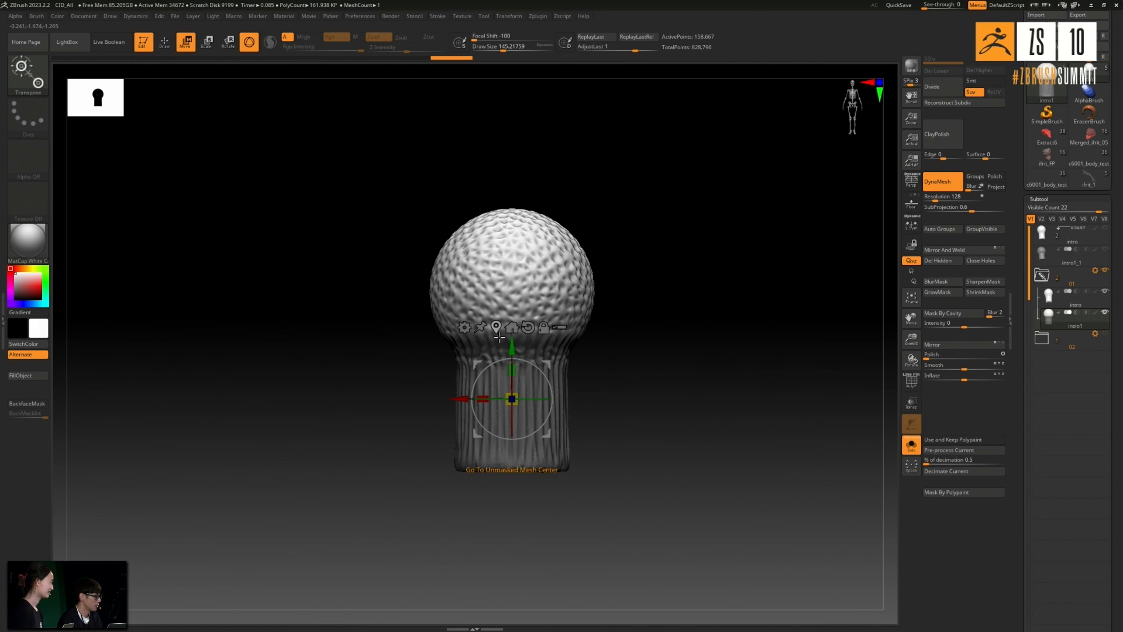
left_click_drag(516, 338, 516, 265, "alt")
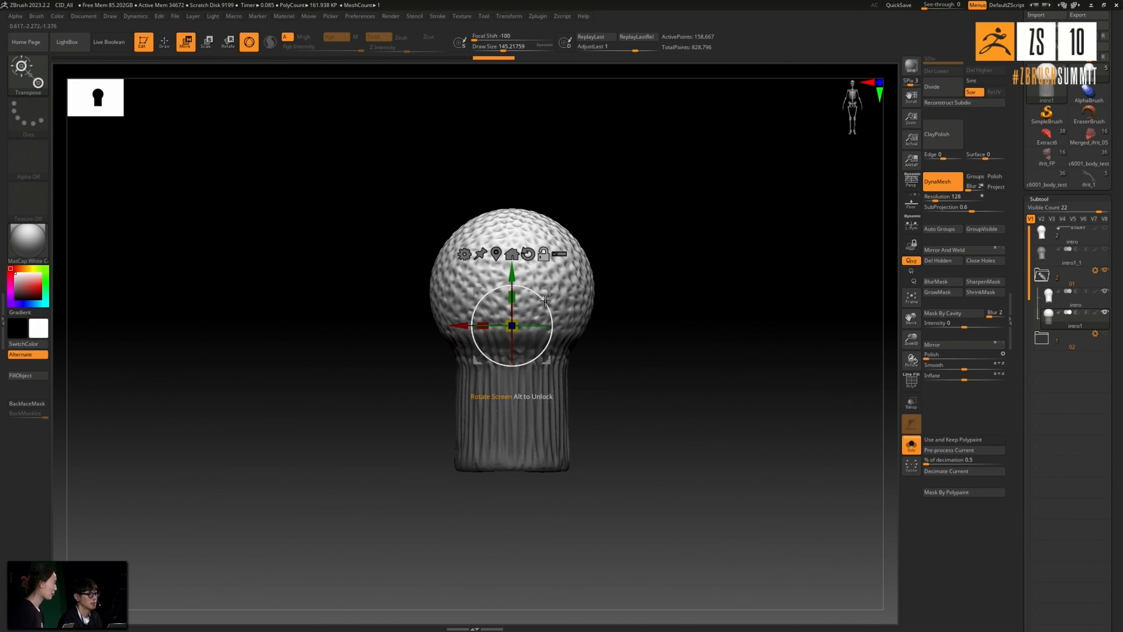
mouse_move(522, 320)
left_mouse_down()
mouse_move(535, 306)
mouse_move(519, 307)
left_mouse_up()
key("q")
left_click_drag(641, 310, 725, 280)
mouse_move(723, 310)
left_mouse_down()
mouse_move(724, 326)
mouse_move(644, 298)
left_mouse_up()
- Swell the cap's top into a raised dome using the Inflat brush at draw size about 212, then clear the mask
key("b")
key("i")
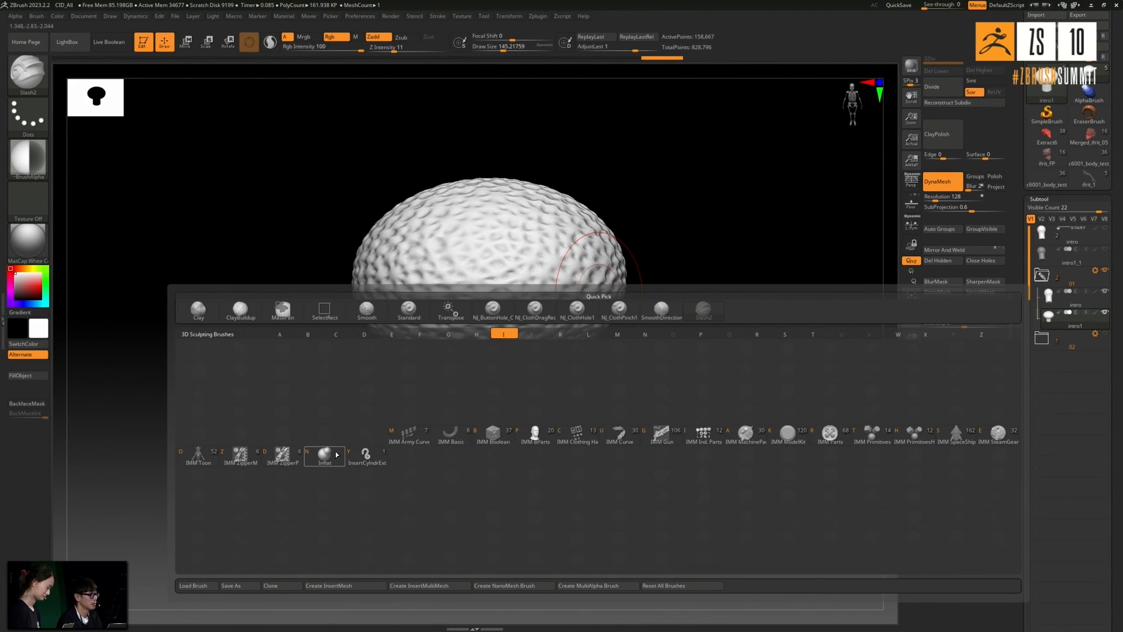
key("n")
key("space")
left_click_drag(677, 226, 686, 227)
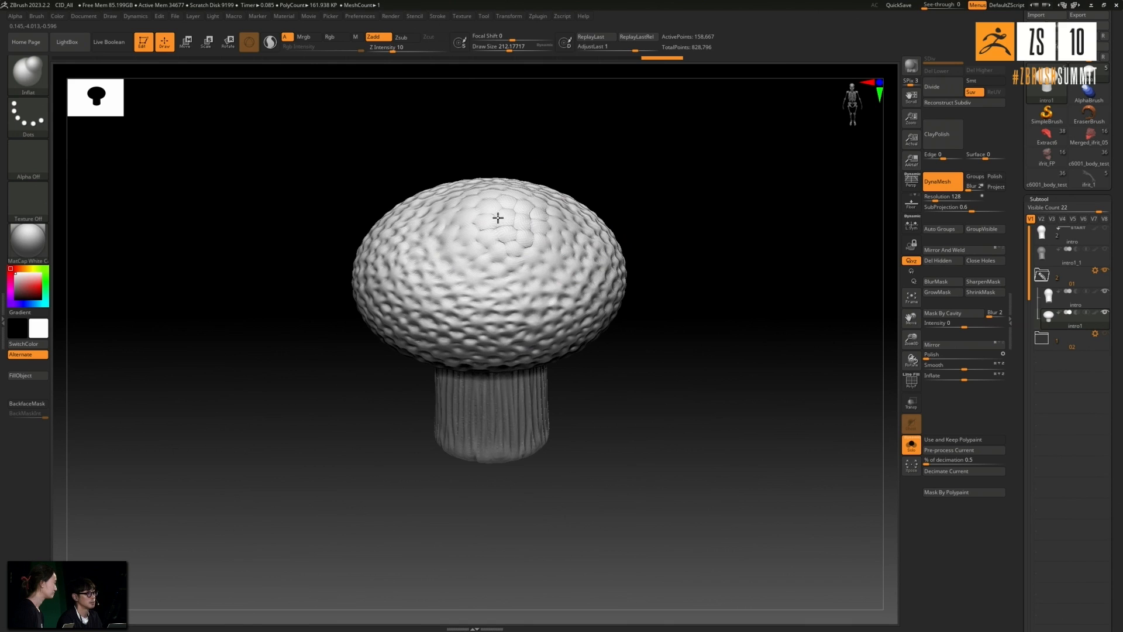
left_click_drag(637, 218, 459, 139)
mouse_move(462, 181)
left_mouse_down()
mouse_move(441, 210)
mouse_move(461, 219)
left_mouse_up()
mouse_move(641, 232)
left_mouse_down()
mouse_move(644, 203)
mouse_move(675, 258)
left_mouse_up()
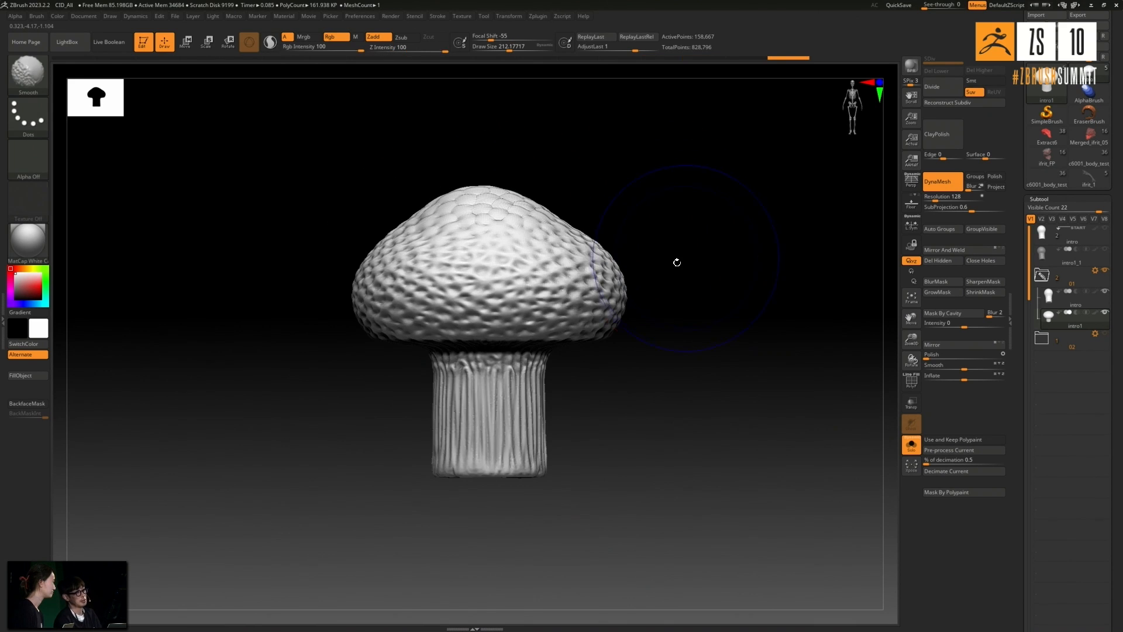
- Rebuild the mushroom mesh with DynaMesh at resolution 128 and check the cap's underside
left_click(939, 185)
left_click(938, 182)
left_click_drag(762, 233, 820, 281)
left_click_drag(733, 310, 735, 346)
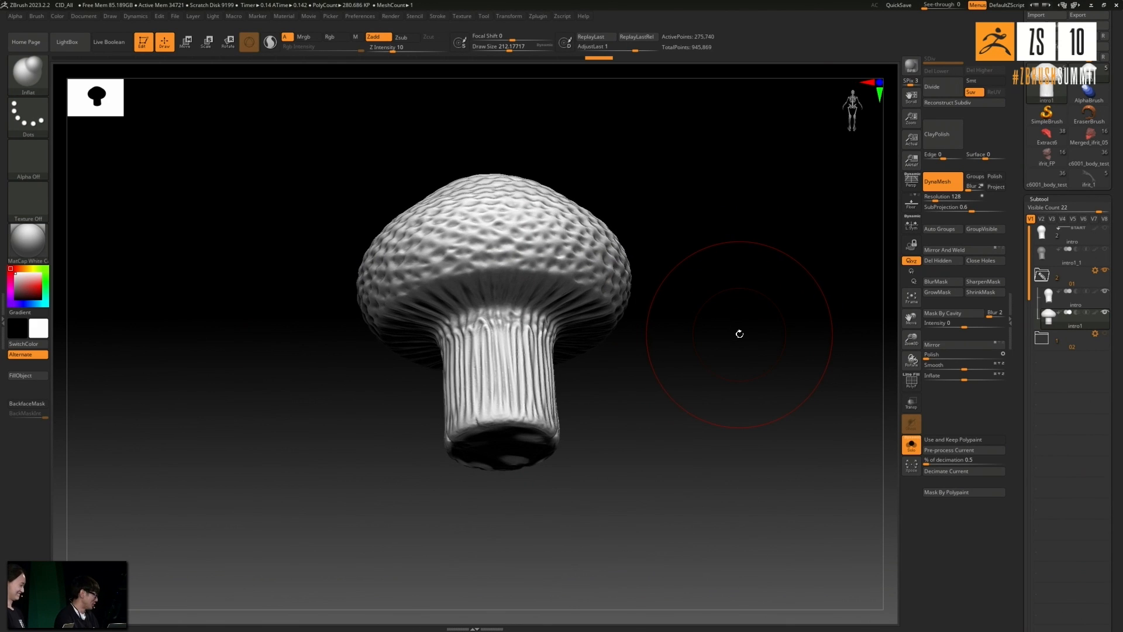
mouse_move(755, 334)
left_mouse_down("shift")
mouse_move(755, 351)
mouse_move(746, 311)
mouse_move(742, 336)
mouse_move(752, 271)
mouse_move(746, 312)
mouse_move(727, 344)
mouse_move(732, 308)
mouse_move(719, 344)
mouse_move(773, 337)
left_mouse_up("shift")
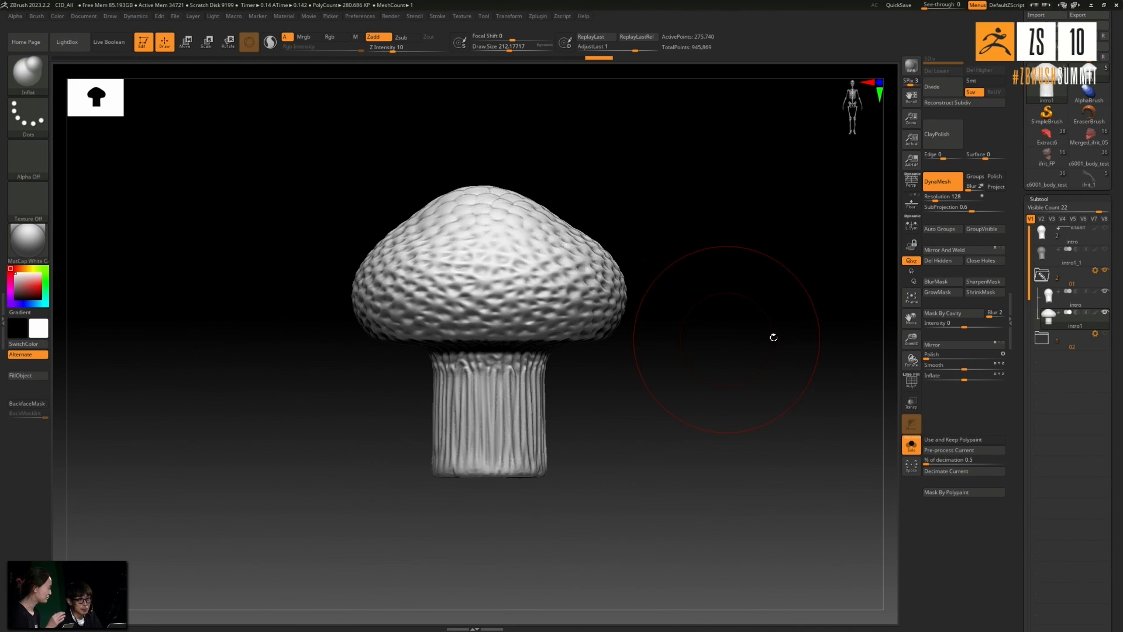
- Turn off Solo mode, hide the intro subtool in folder 01 and show folder 02
left_click(911, 448)
left_click_drag(790, 434, 632, 326)
mouse_move(704, 321)
left_mouse_down()
mouse_move(666, 307)
mouse_move(690, 318)
mouse_move(686, 290)
mouse_move(709, 292)
mouse_move(672, 283)
mouse_move(722, 248)
mouse_move(693, 259)
mouse_move(721, 324)
left_mouse_up()
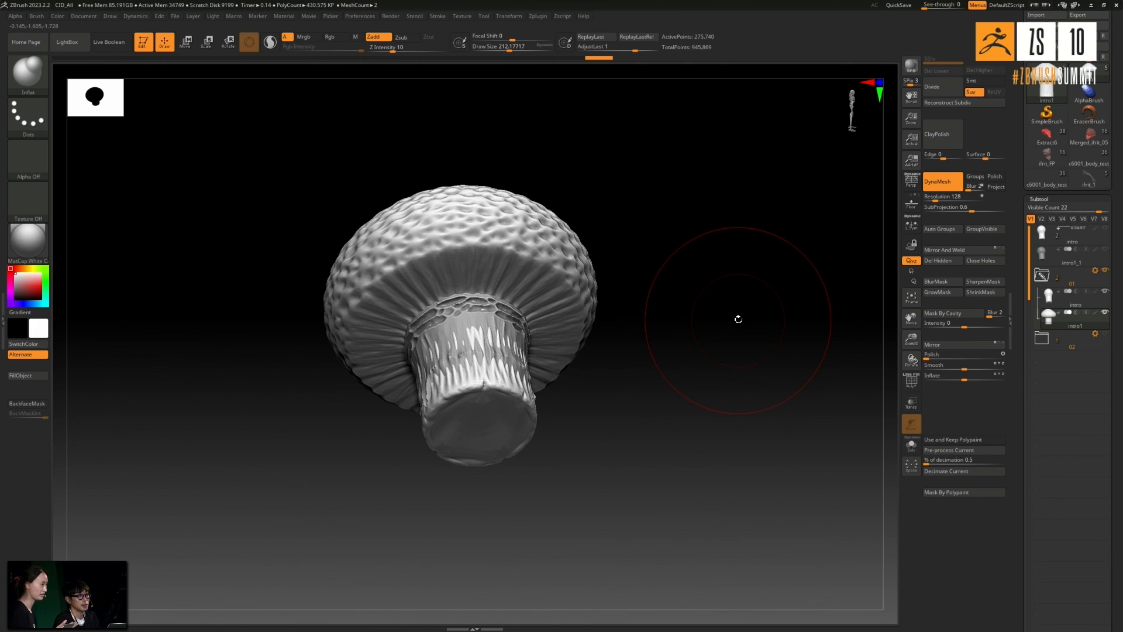
left_click(1104, 291)
left_click(1105, 334)
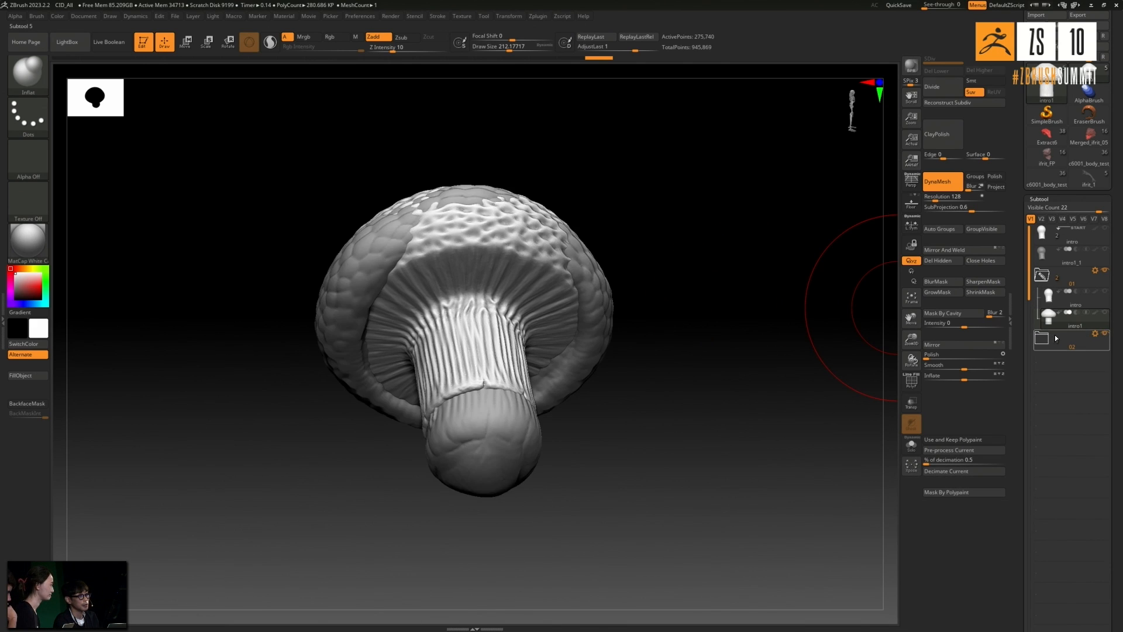
- Compare the mushroom in folder 02 with the intro1 mushroom, then examine intro1's scaly cap and ridged stem from several angles
left_click(1078, 338)
left_click_drag(865, 304, 725, 329)
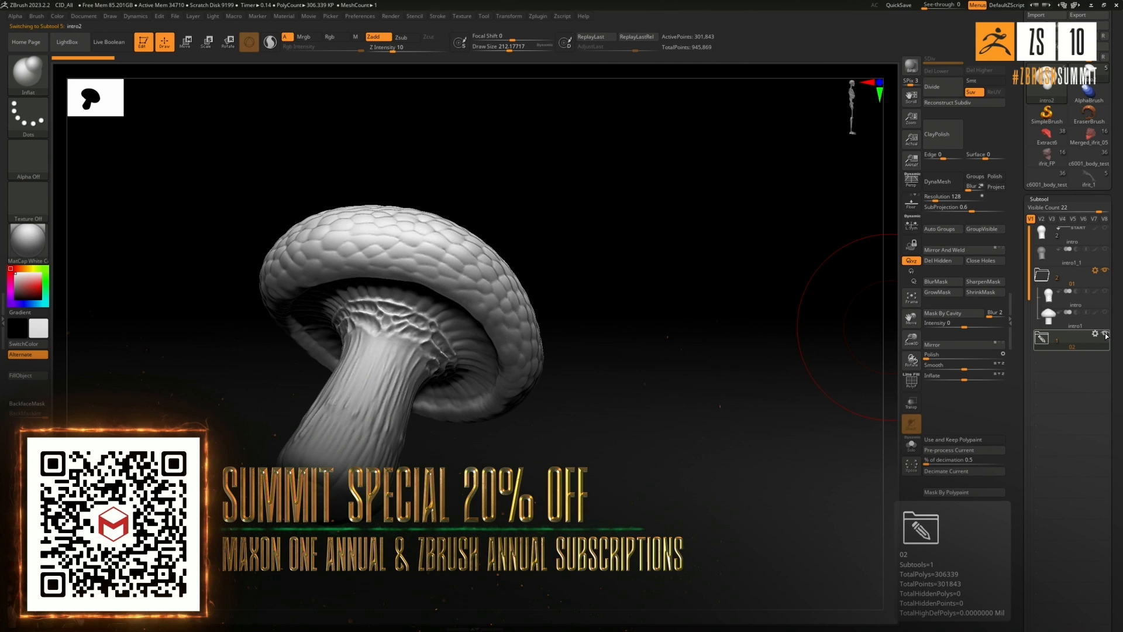
left_click(1041, 304)
left_click_drag(854, 325, 775, 327)
left_click(1048, 320)
left_click_drag(740, 237, 671, 273)
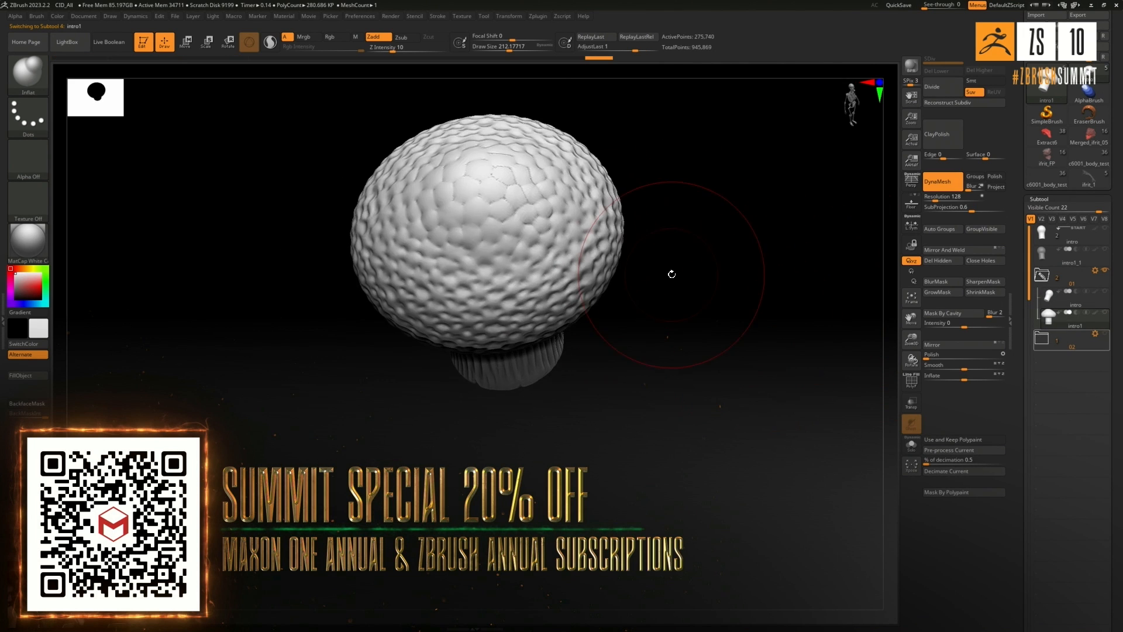
left_click_drag(669, 197, 526, 187)
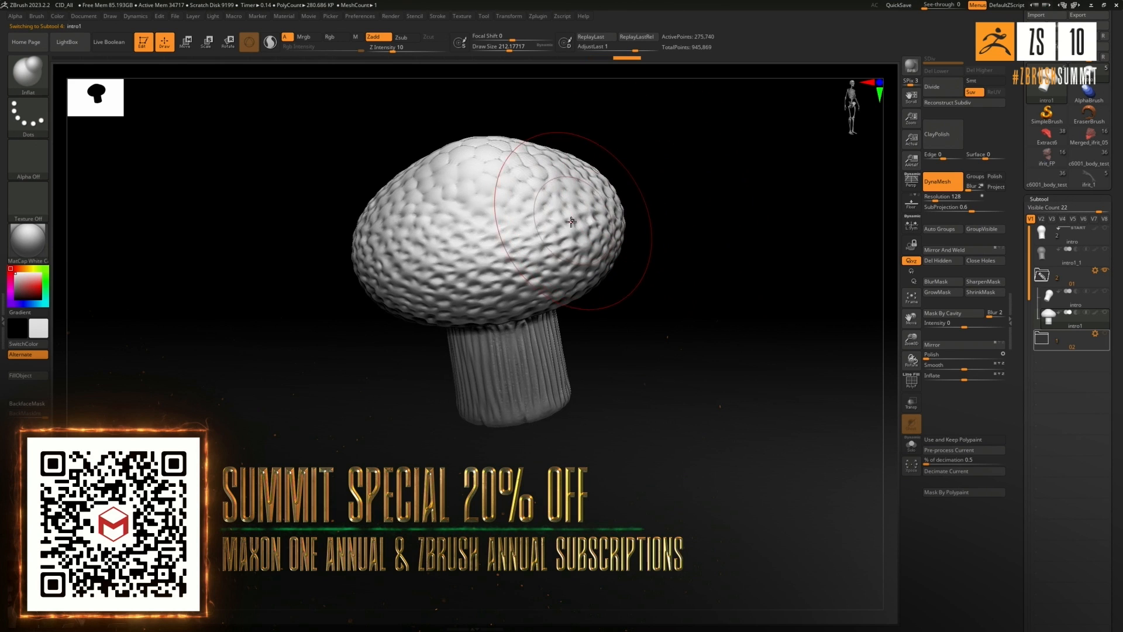
left_click_drag(647, 220, 523, 222)
left_click_drag(689, 226, 451, 226)
mouse_move(645, 271)
left_mouse_down()
mouse_move(529, 176)
mouse_move(586, 170)
mouse_move(633, 204)
mouse_move(655, 244)
mouse_move(636, 265)
mouse_move(673, 275)
left_mouse_up()
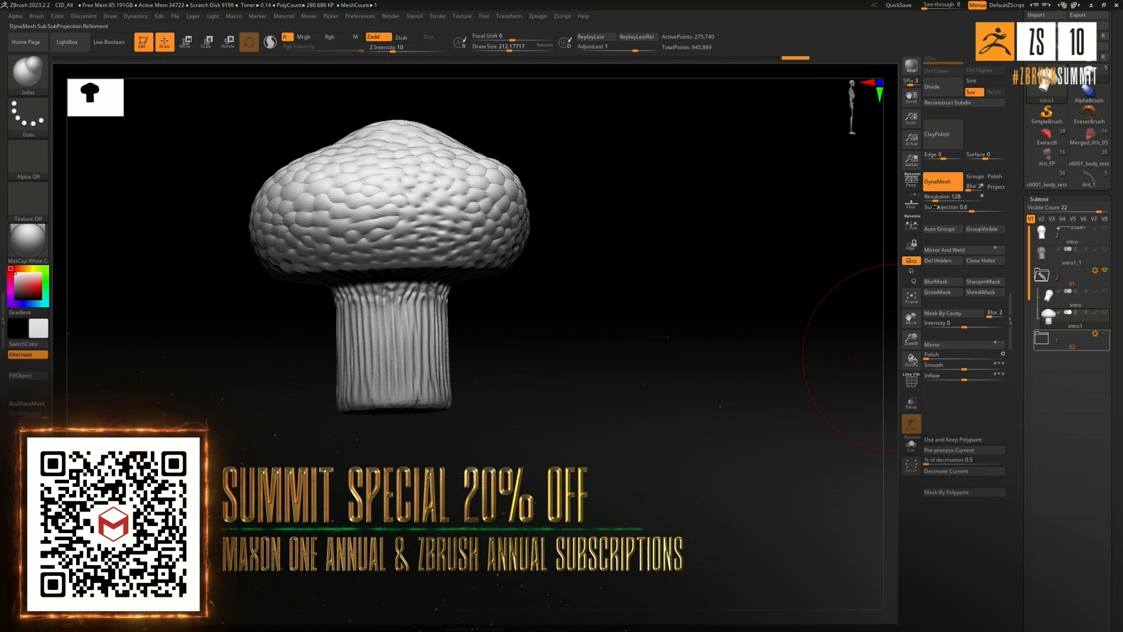
- Rebuild the intro1 mushroom with DynaMesh at resolution 128 and inspect its cap and stem
left_click(943, 183)
left_click(943, 182)
left_click_drag(713, 276, 690, 333)
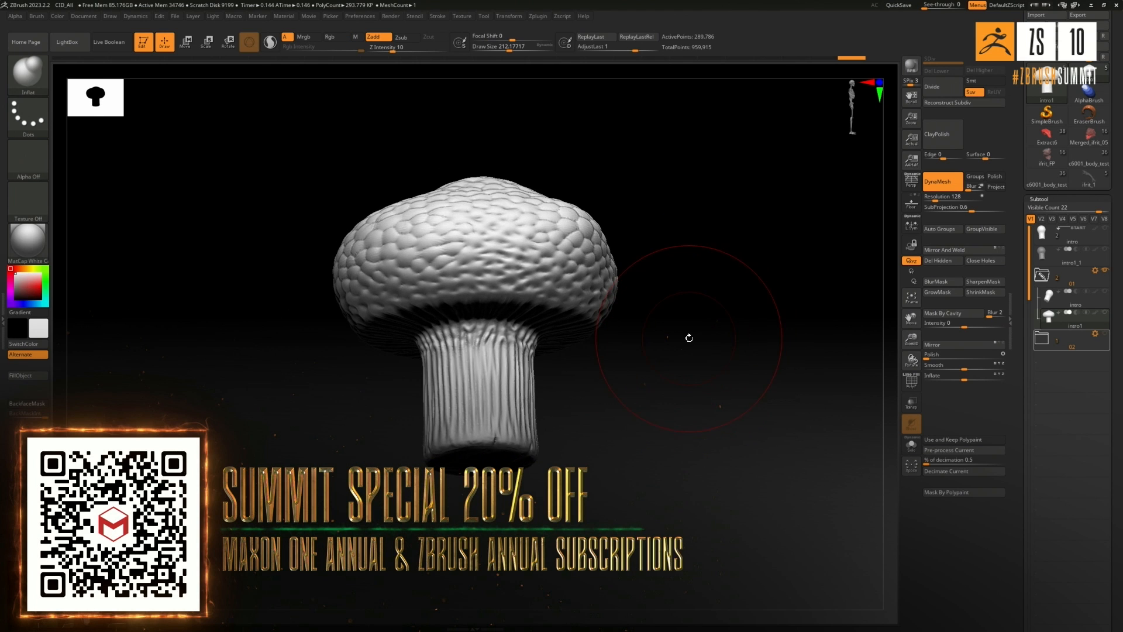
left_click_drag(784, 275, 805, 238)
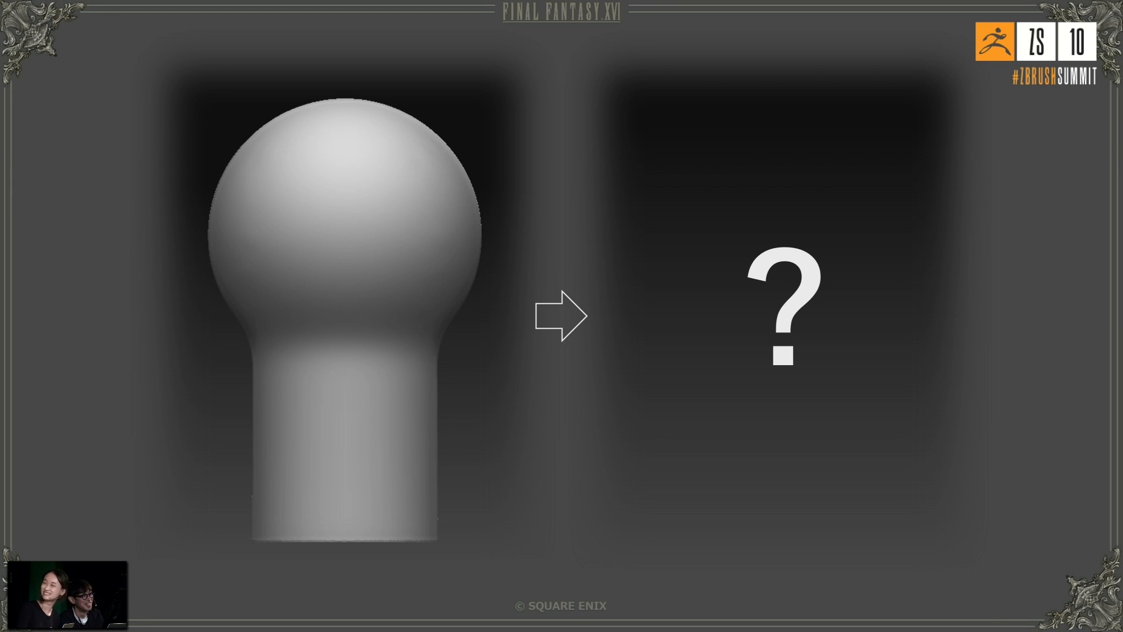
key("Right")
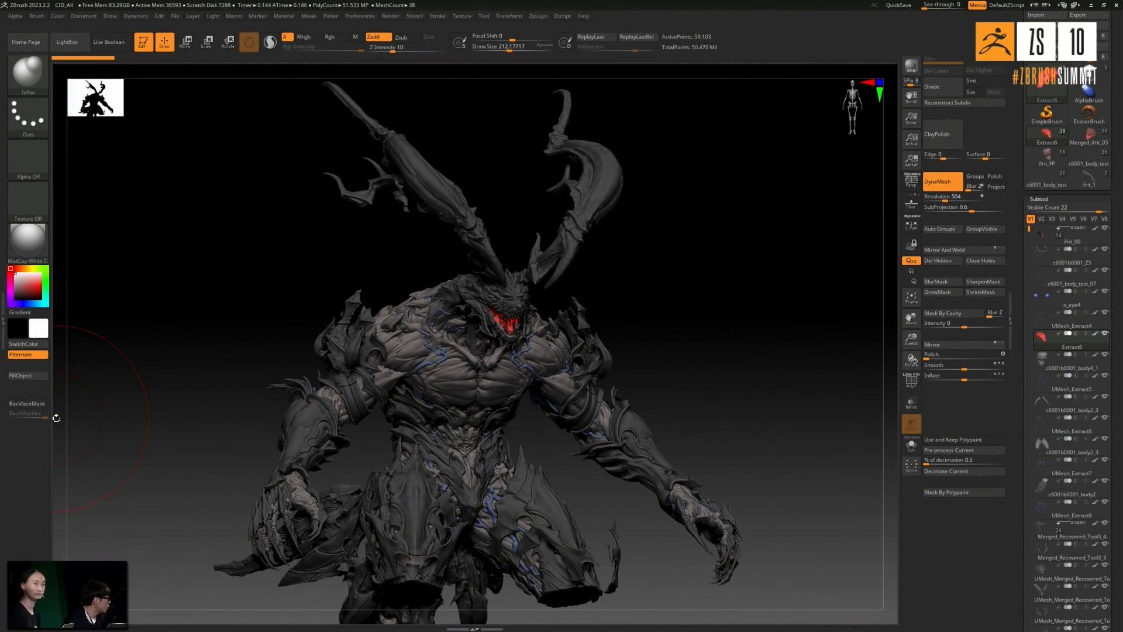
- Examine the full horned creature model from the front and side, including its torso, arms and tail
mouse_move(697, 356)
left_mouse_down()
mouse_move(681, 359)
mouse_move(679, 375)
left_mouse_up()
mouse_move(687, 374)
left_mouse_down()
mouse_move(693, 385)
mouse_move(682, 384)
left_mouse_up()
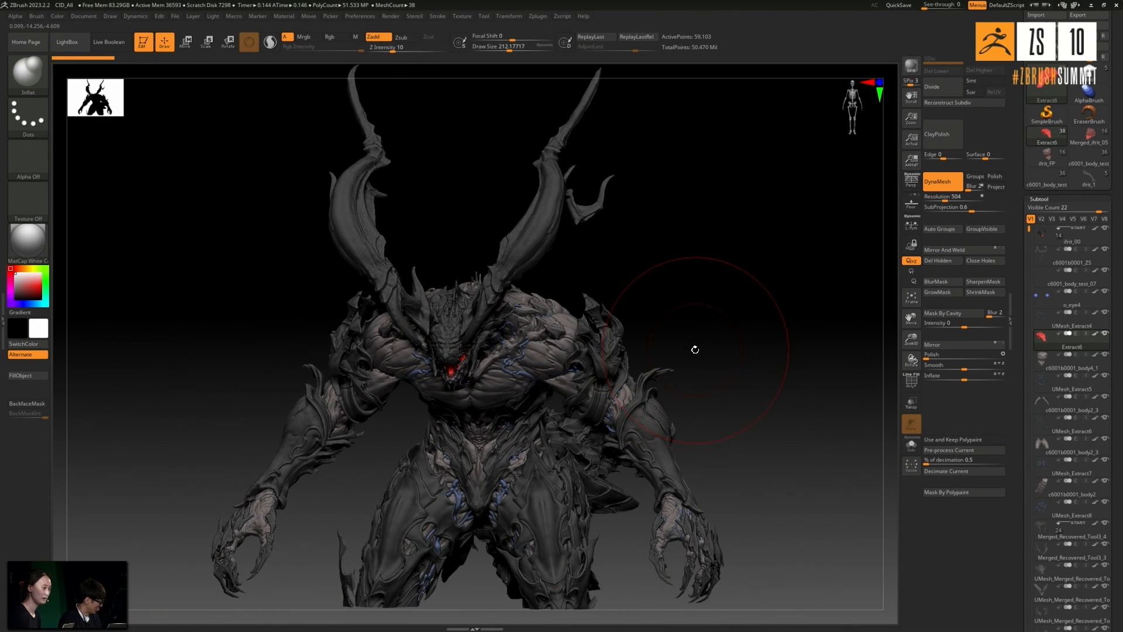
left_click_drag(753, 325, 749, 287)
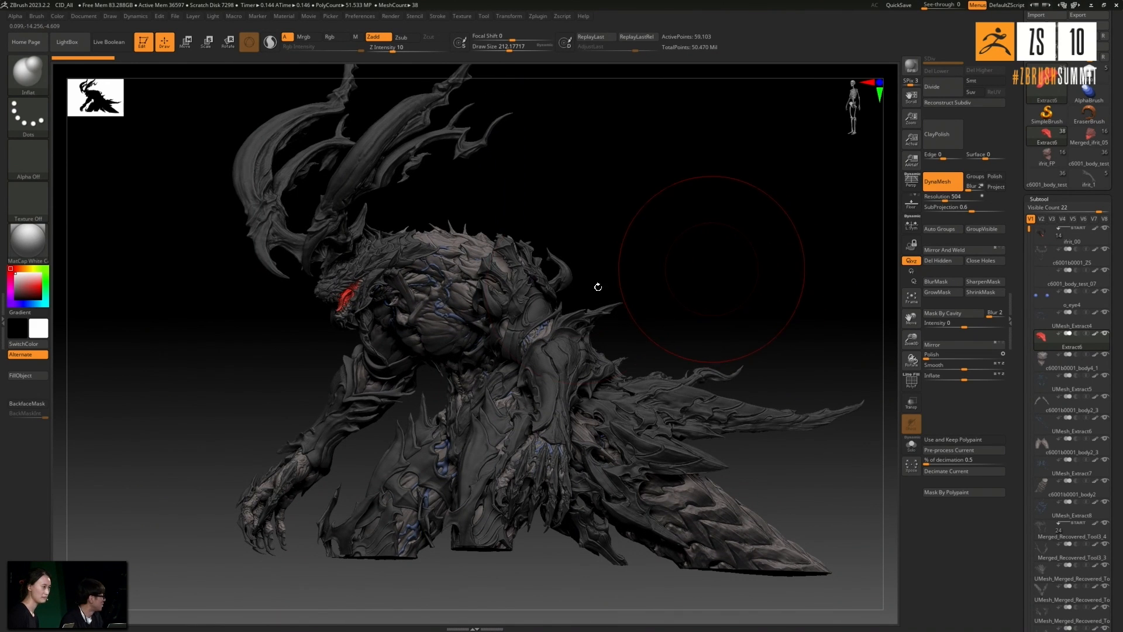
left_click_drag(642, 266, 183, 301)
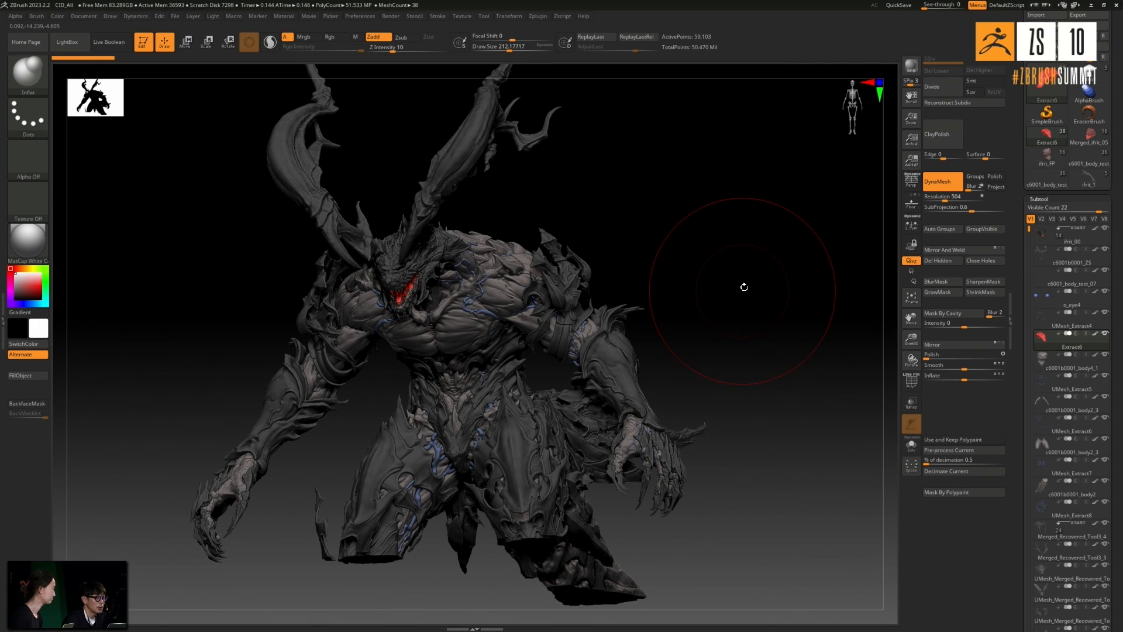
left_click_drag(742, 288, 748, 282)
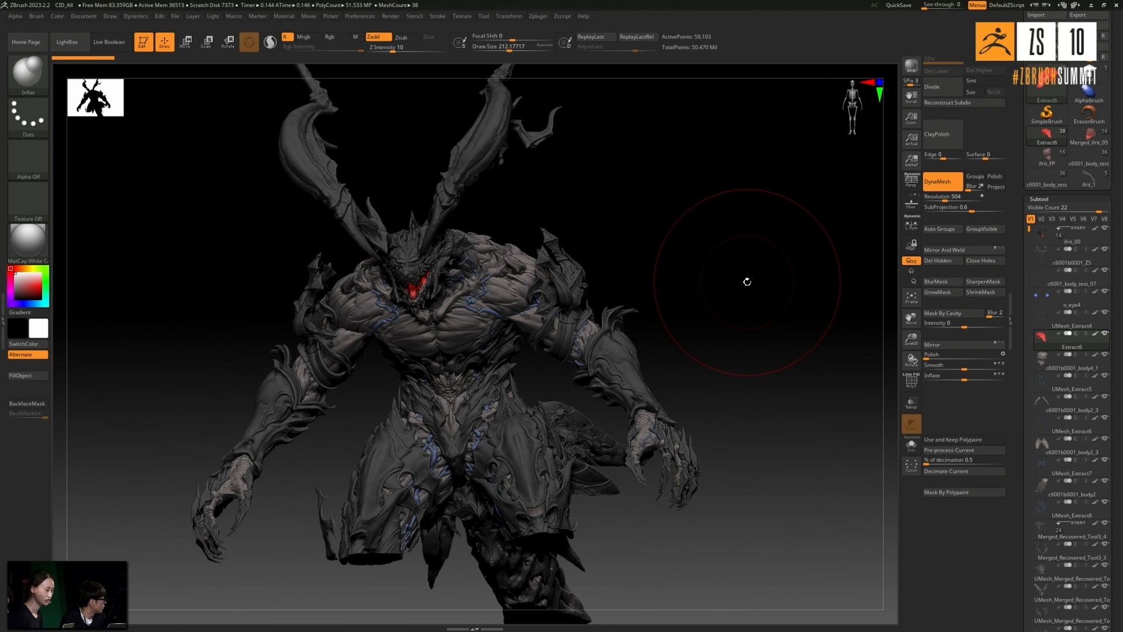
mouse_move(750, 288)
left_mouse_down()
mouse_move(759, 286)
mouse_move(751, 279)
left_mouse_up()
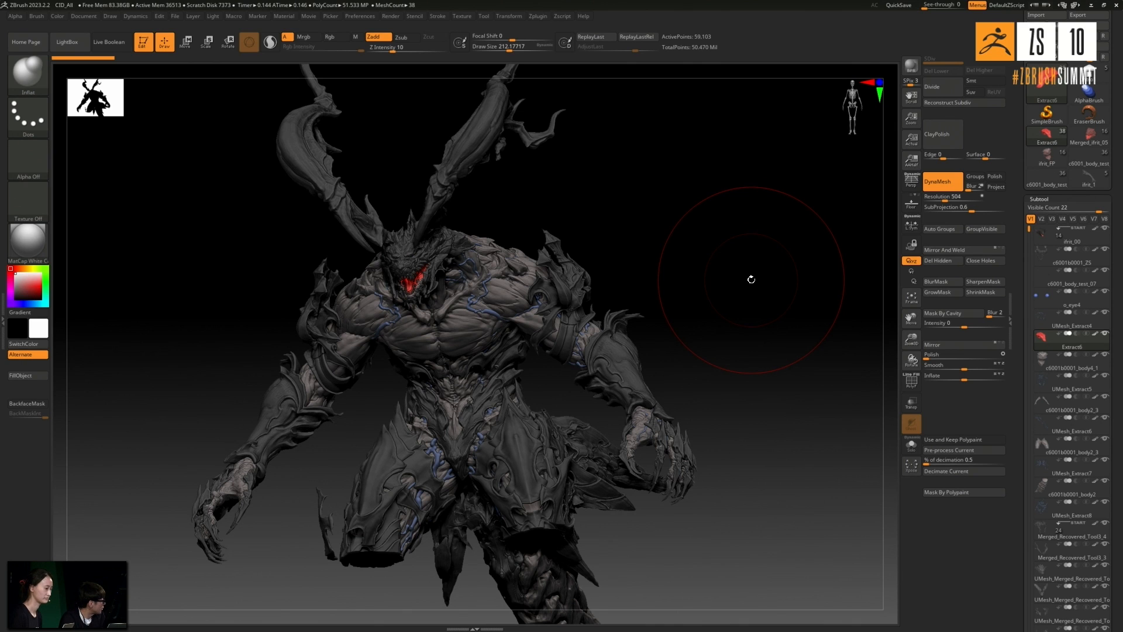
left_click_drag(740, 273, 745, 268)
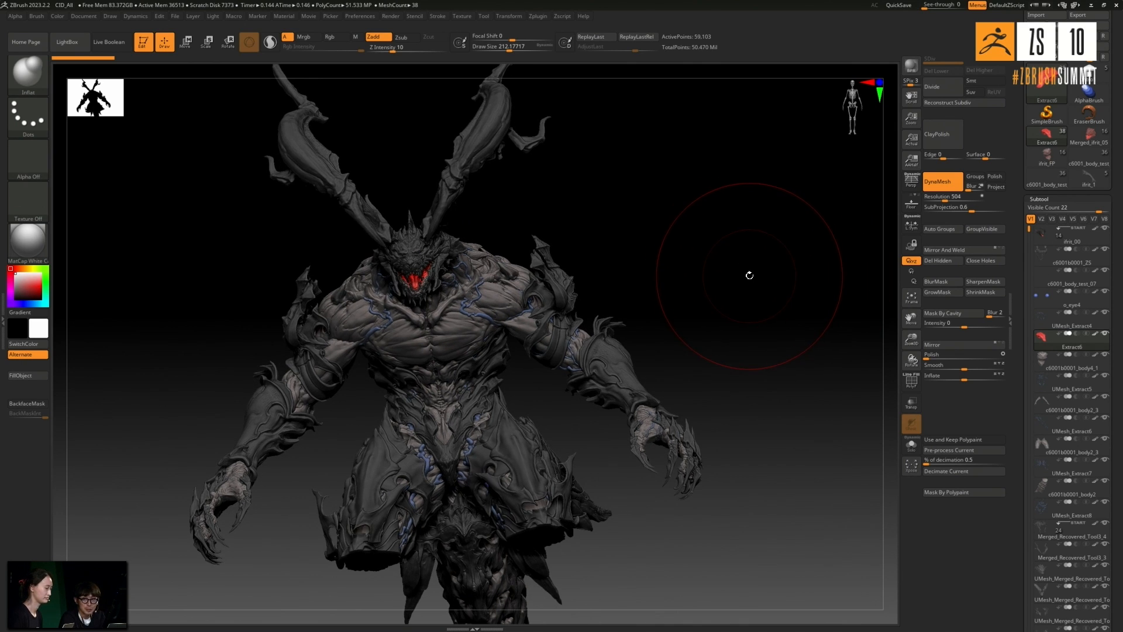
- Select the creature's arms subtool and inspect it in isolation with Solo mode before restoring the full model
left_click(522, 323, "alt")
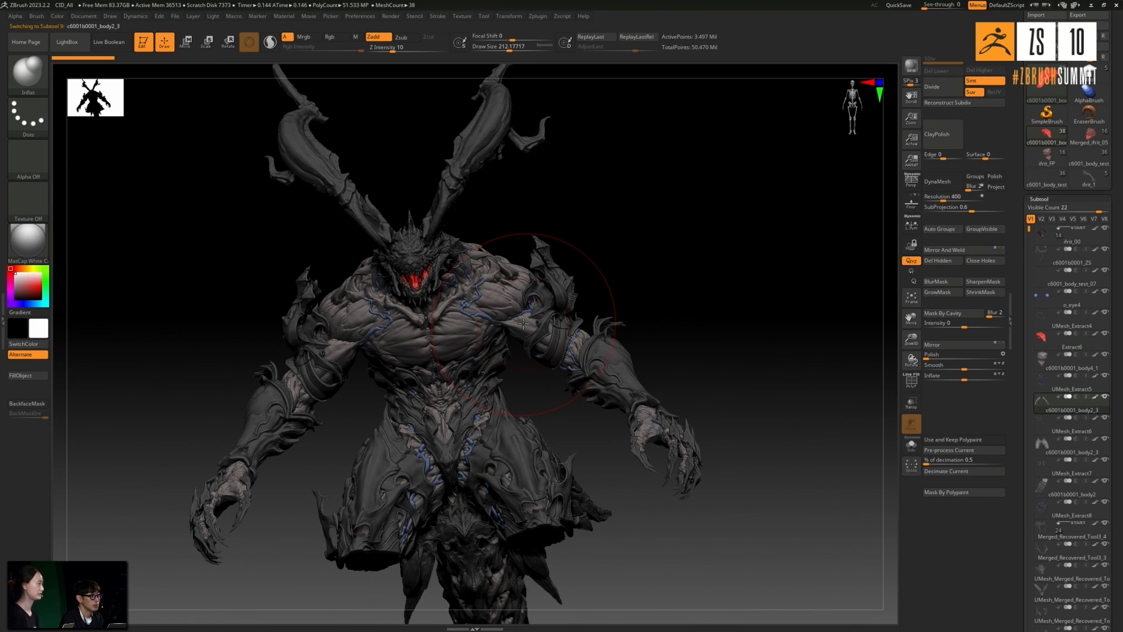
left_click_drag(1120, 221, 1121, 270)
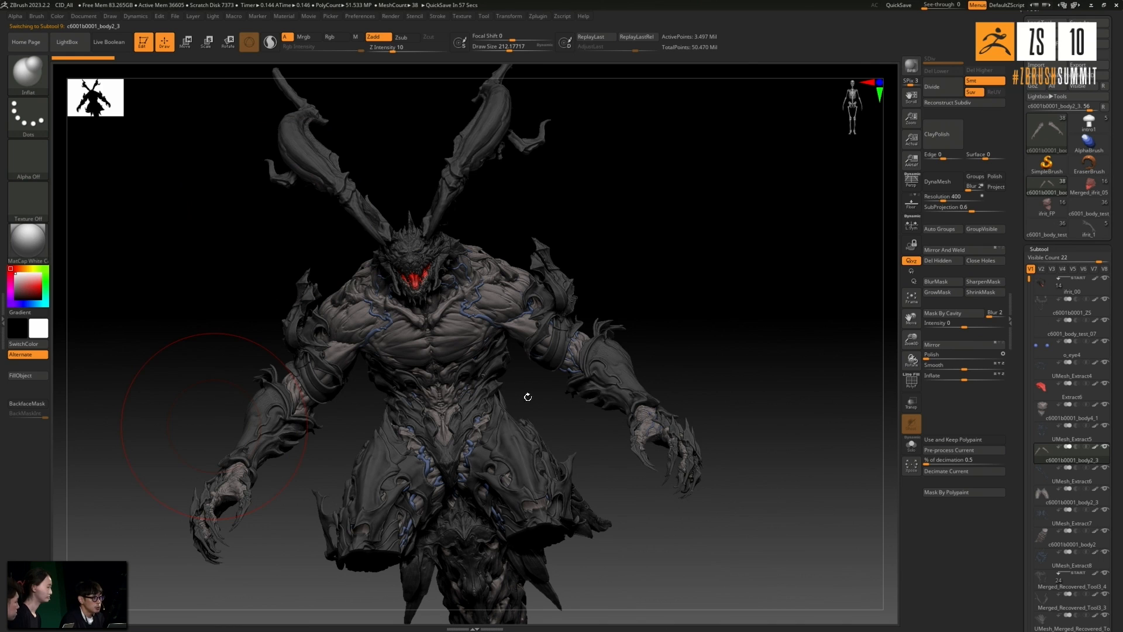
left_click_drag(695, 291, 553, 305)
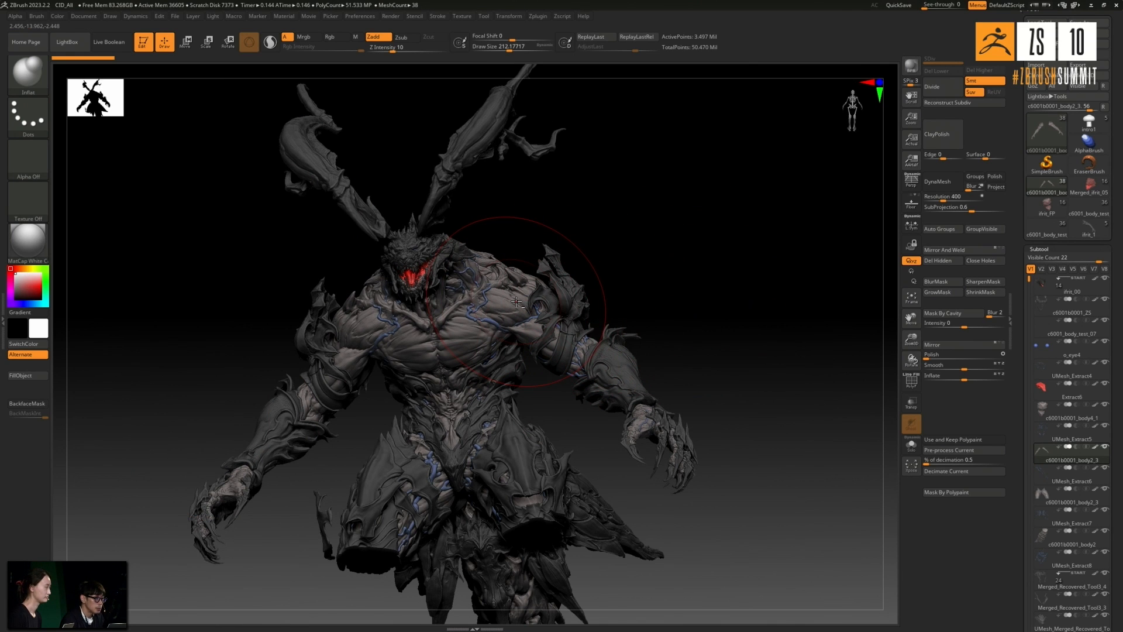
left_click_drag(660, 274, 667, 286, "shift")
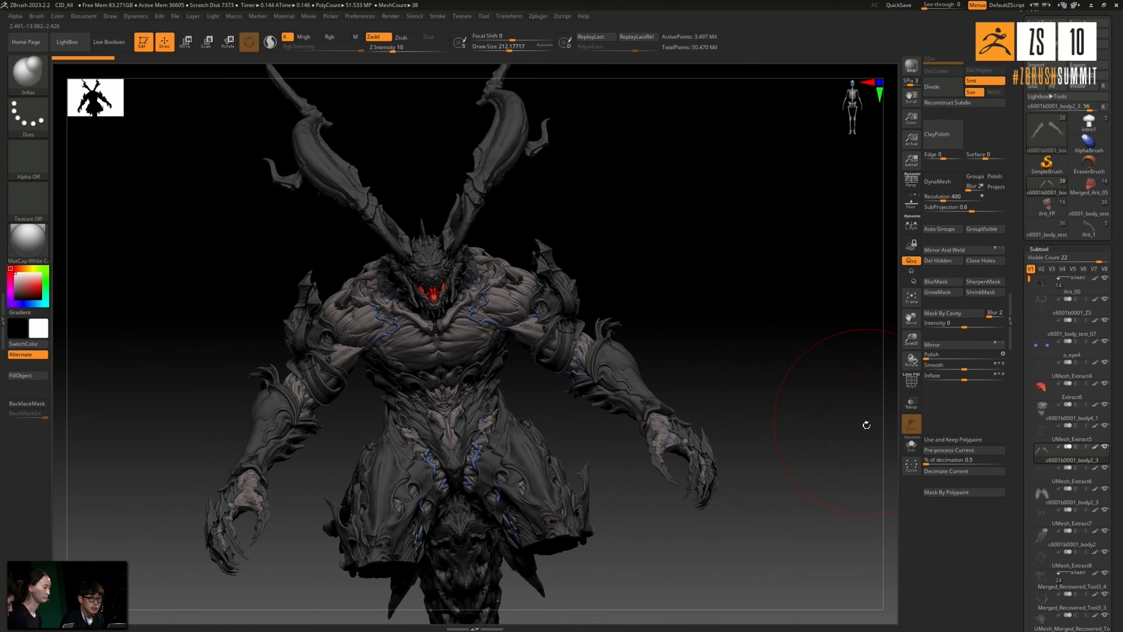
left_click(916, 449)
left_click_drag(762, 347, 665, 322)
left_click(912, 447)
- Select the creature's torso subtool, view it alone in Solo mode, and bring back the whole creature
left_click(478, 330, "alt")
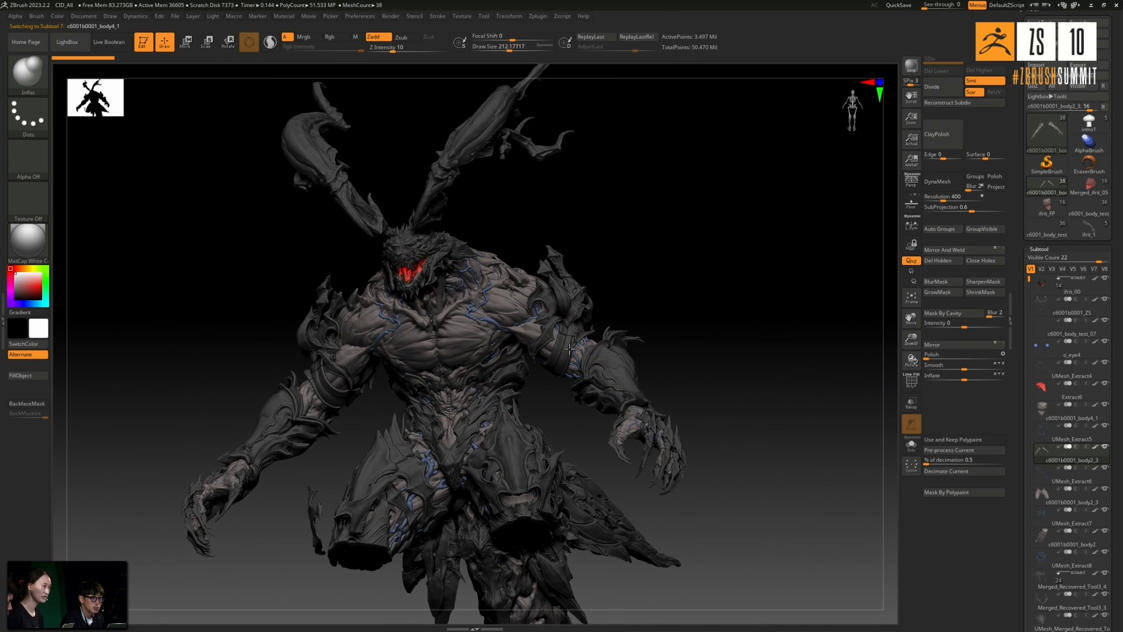
left_click(904, 451)
left_click_drag(786, 346, 802, 360)
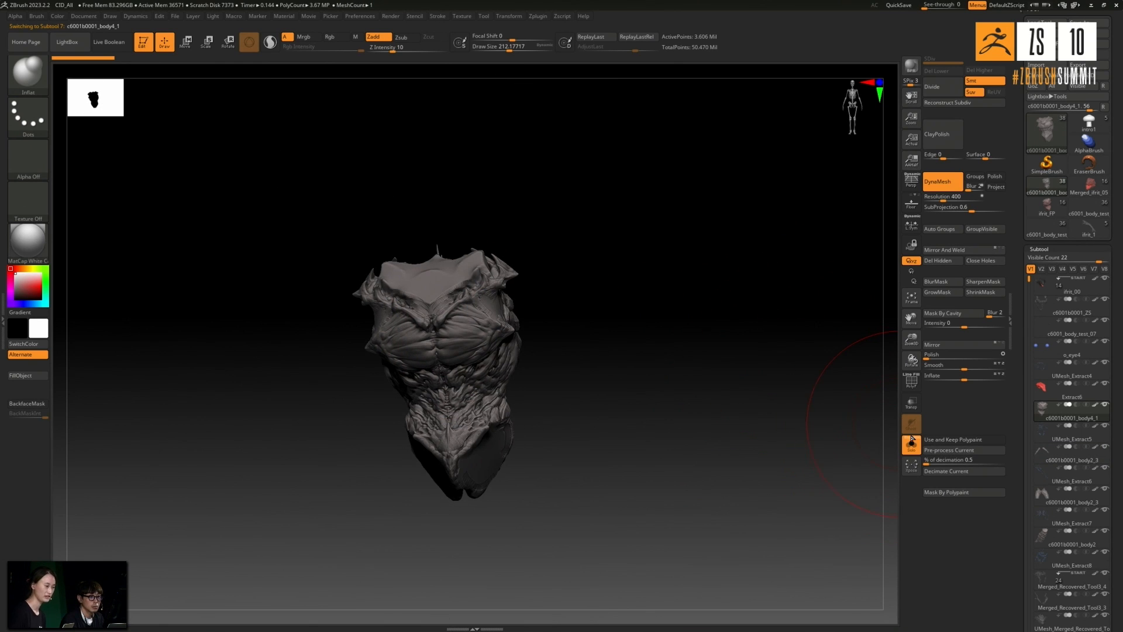
left_click(910, 448)
left_click_drag(784, 300, 634, 300)
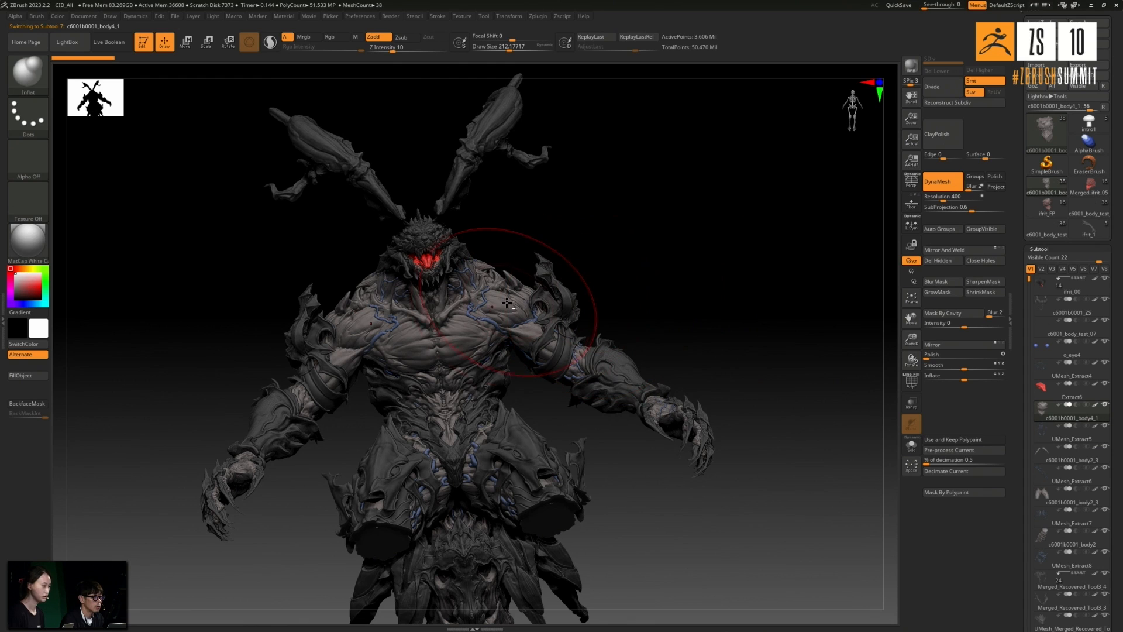
- Clone the creature's arms subtool as a separate tool and make the clone the active tool
left_click(541, 336, "alt")
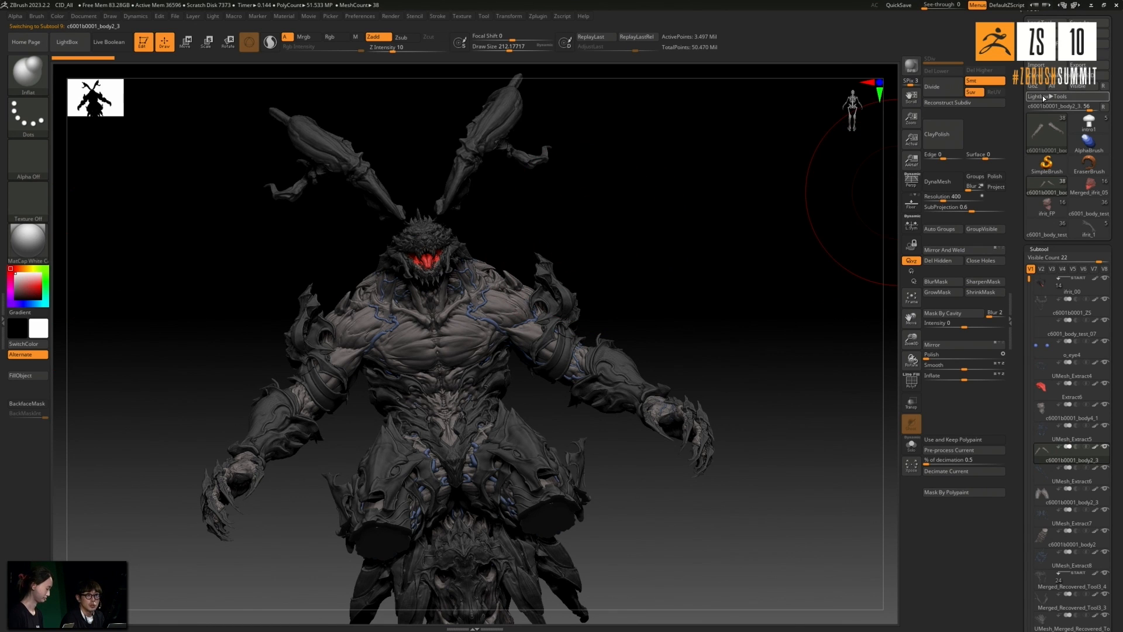
left_click_drag(777, 206, 897, 176)
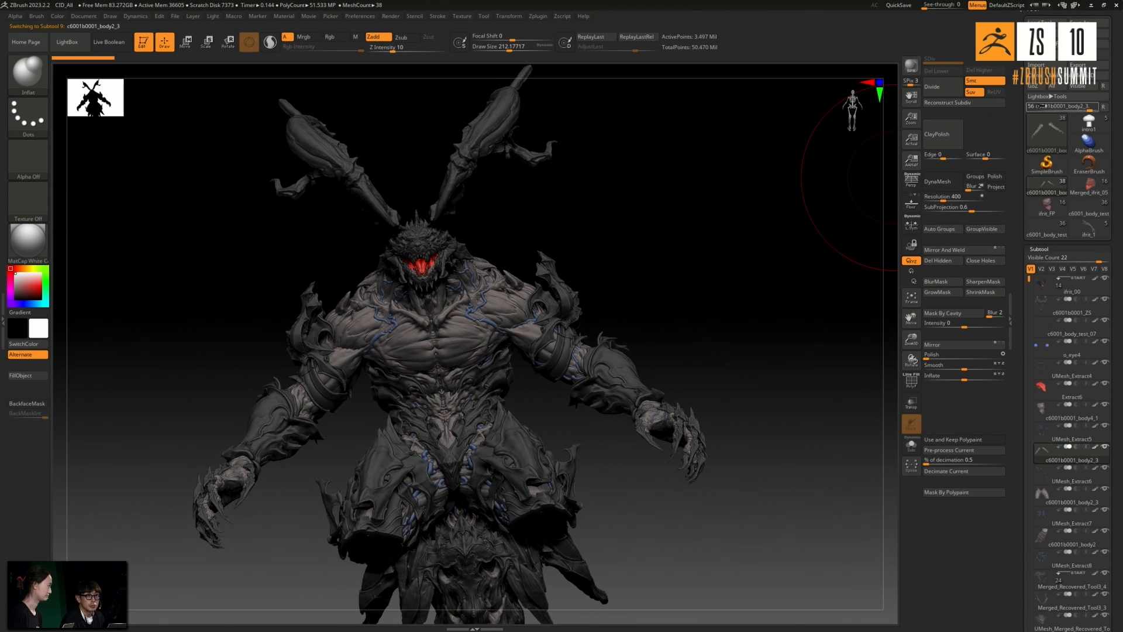
left_click(1037, 78)
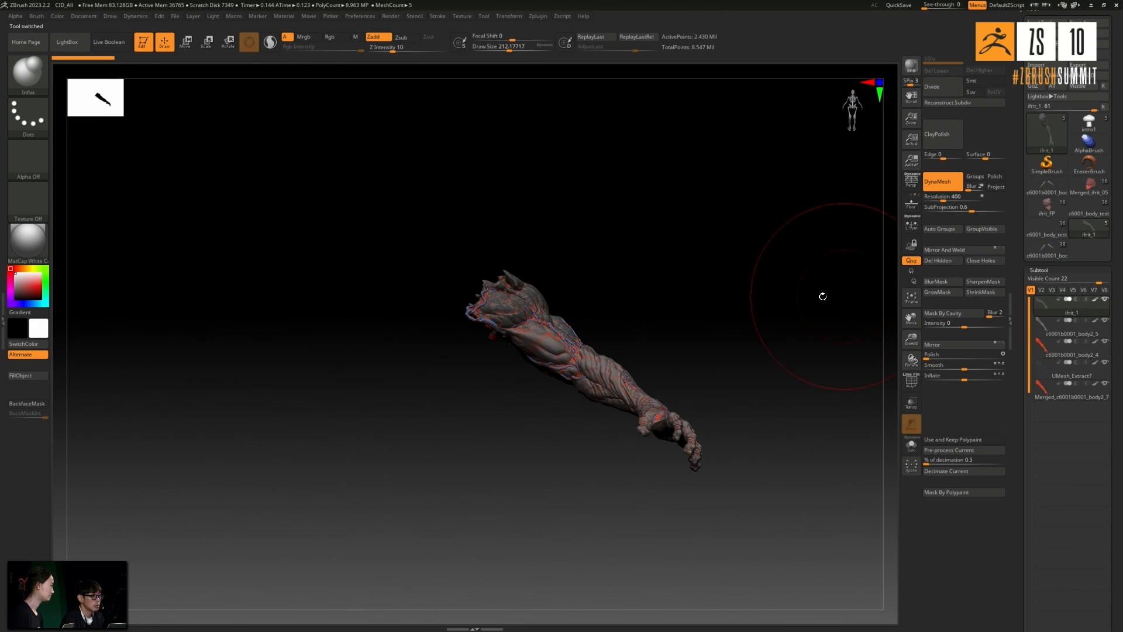
left_click(1058, 190)
mouse_move(800, 263)
left_mouse_down()
mouse_move(825, 248)
mouse_move(795, 261)
left_mouse_up()
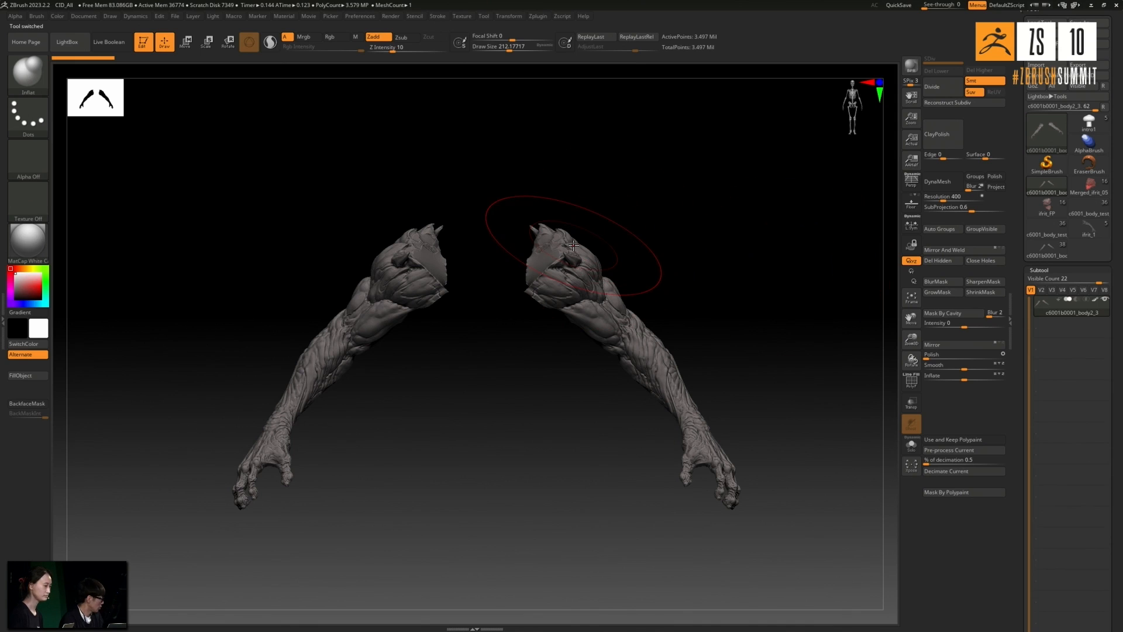
- Hide one of the two arms, delete the hidden geometry and frame the remaining arm
mouse_move(484, 189)
left_mouse_down("ctrl+shift")
mouse_move(255, 386)
mouse_move(167, 516)
left_mouse_up("ctrl+shift")
left_click(948, 261)
left_click_drag(759, 258, 719, 252)
key("f")
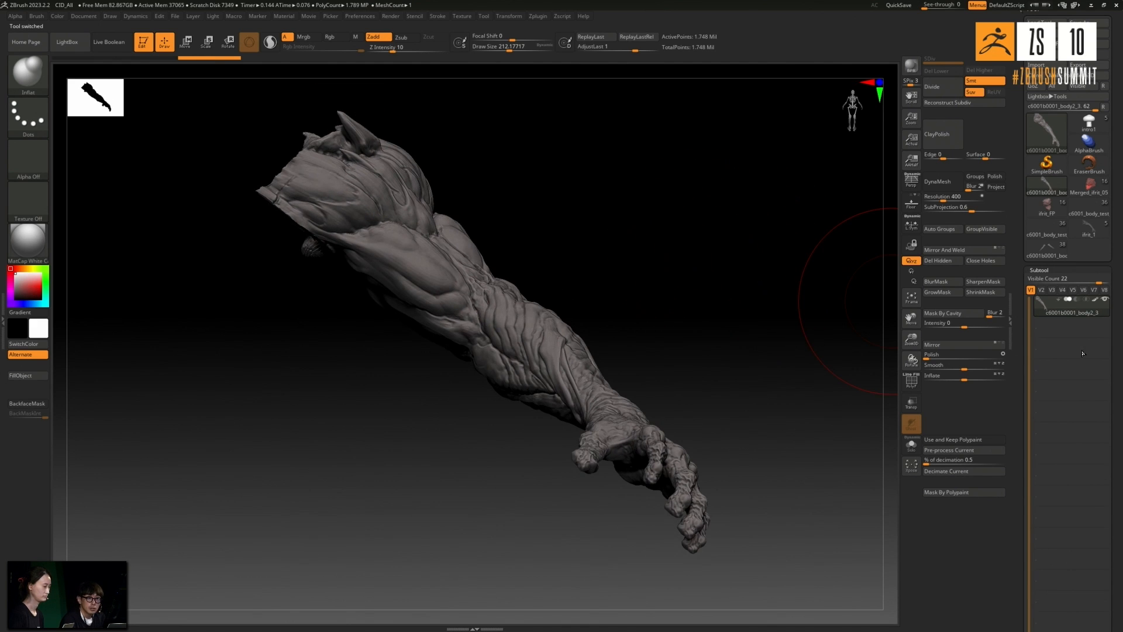
- Duplicate the single-arm subtool and reselect the original c6001b0001_body2_3
scroll(1108, 316, "down", 3)
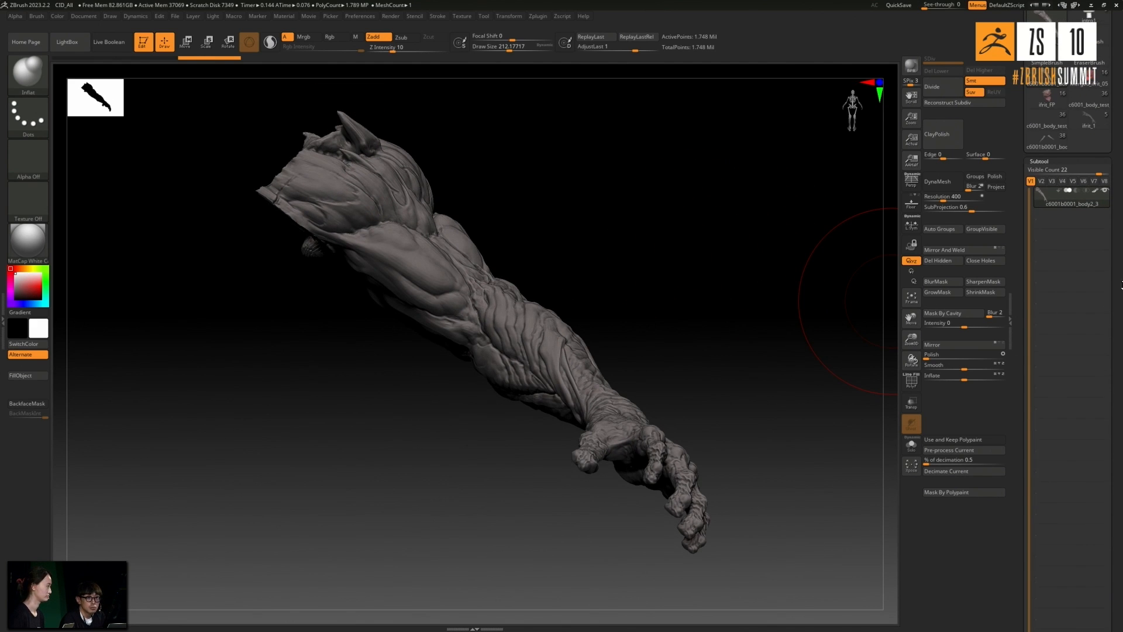
scroll(1099, 351, "down", 2)
scroll(1071, 501, "down", 1)
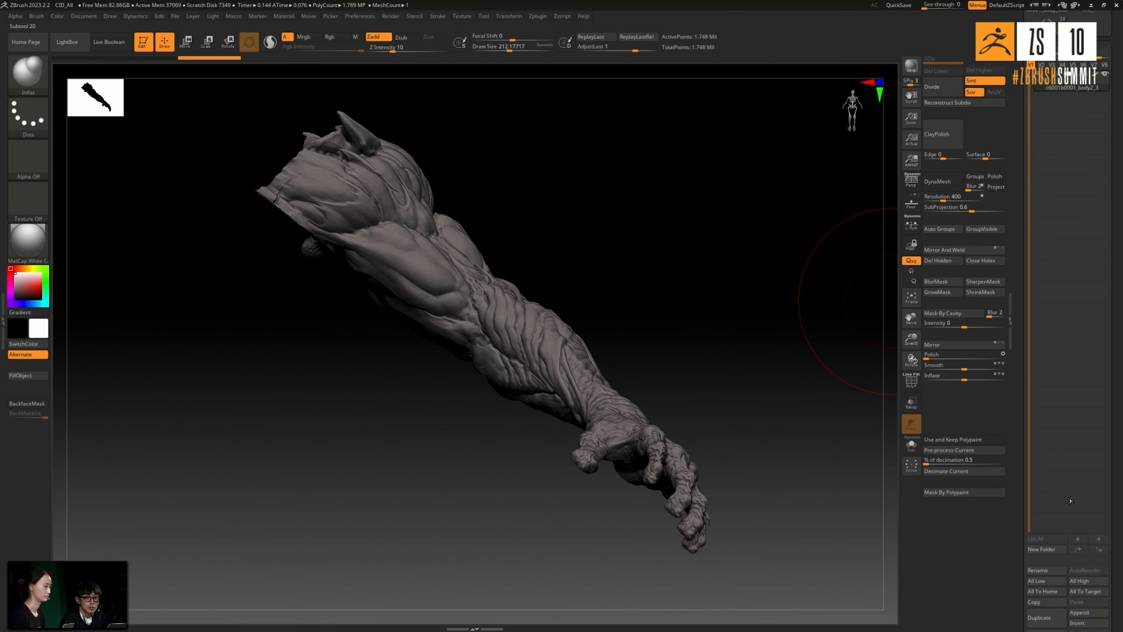
scroll(1061, 561, "down", 1)
left_click(1044, 601)
scroll(1083, 265, "up", 6)
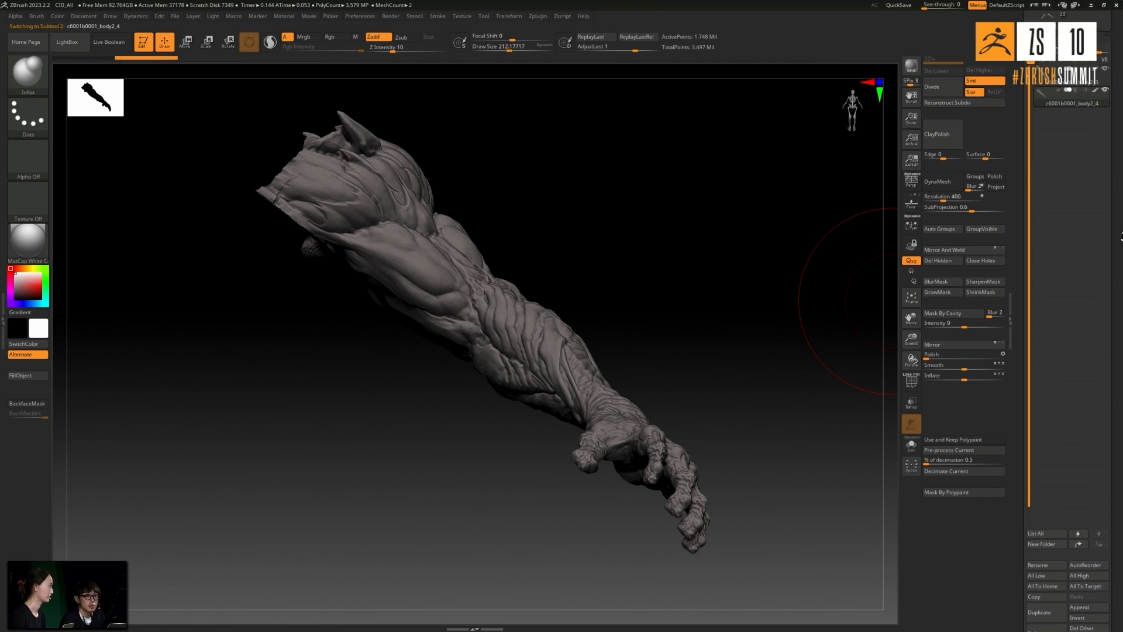
left_click(1050, 273)
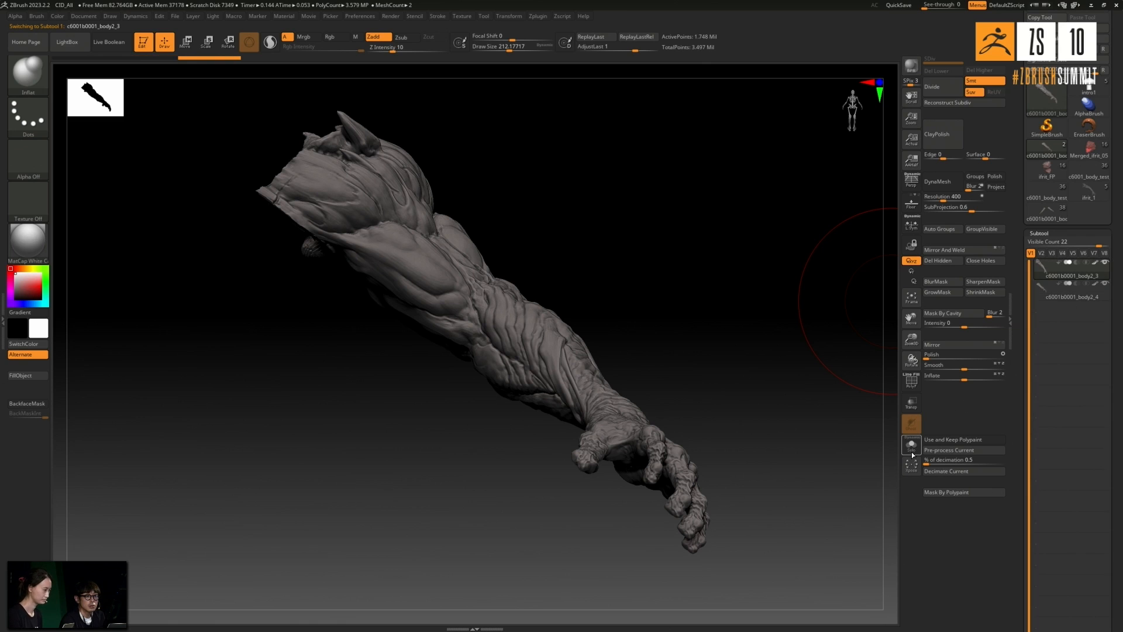
- Pick a red-orange color and fill the isolated arm with it
left_click(37, 285)
left_click(19, 267)
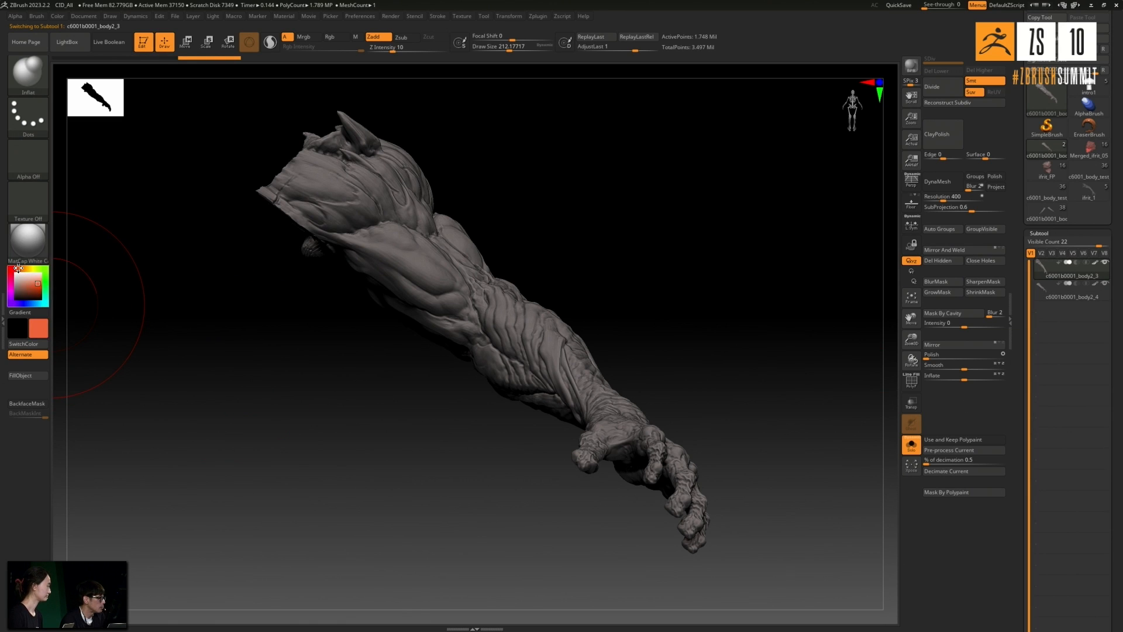
left_click(20, 375)
left_click_drag(645, 288, 765, 307)
- Pre-process the arm with Use and Keep Polypaint enabled, show its wireframe, and decimate it to 2%
left_click(942, 439)
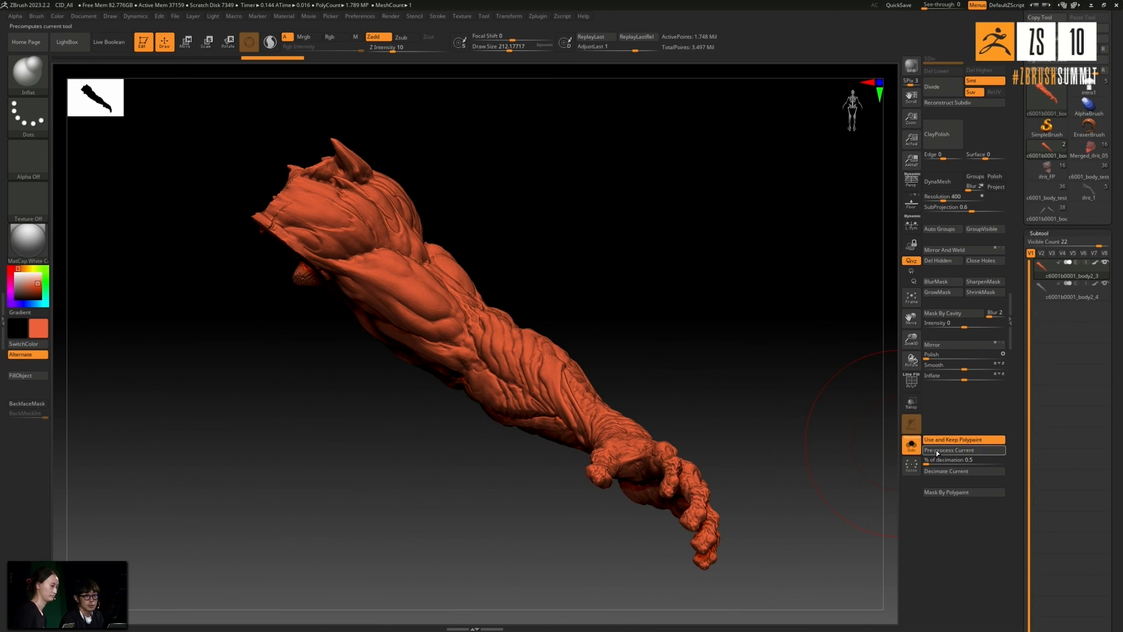
left_click(935, 452)
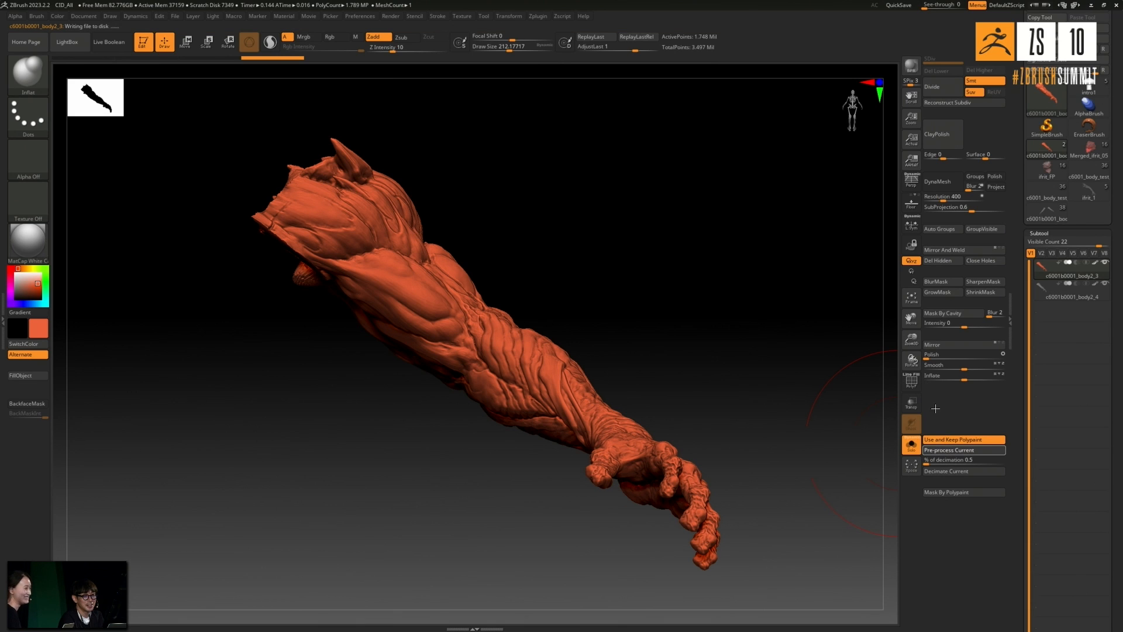
left_click(911, 380)
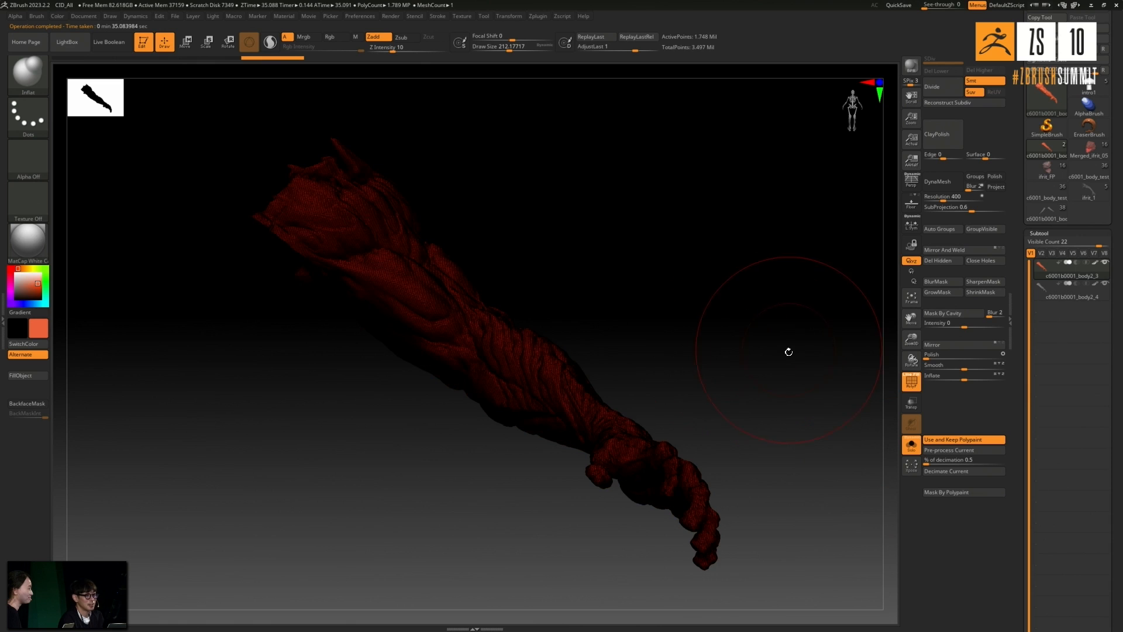
left_click(941, 460)
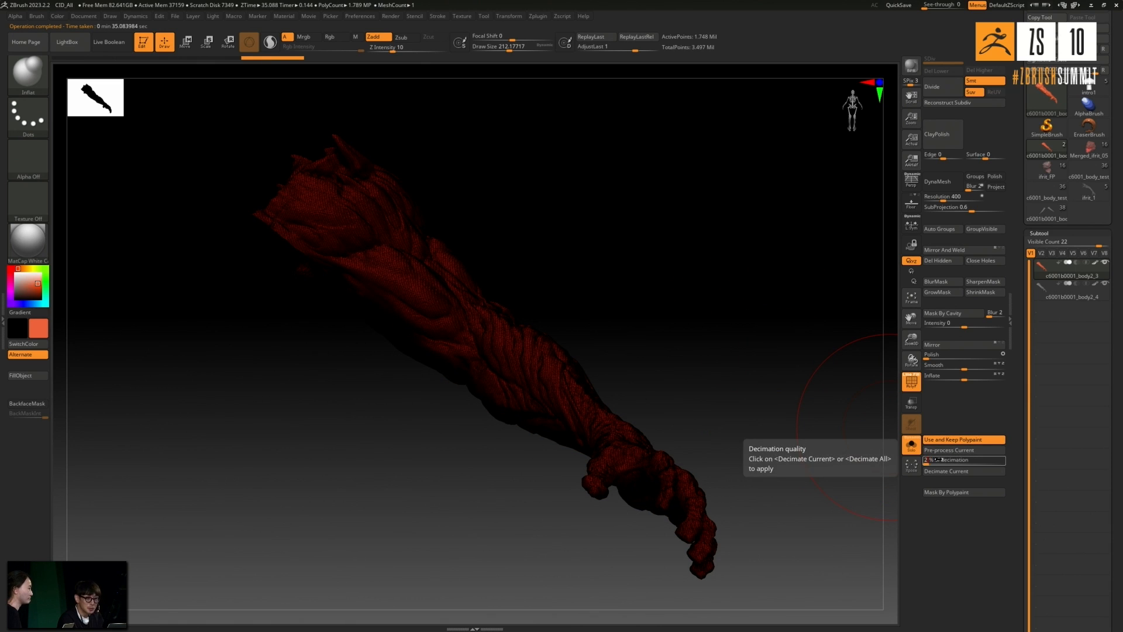
type("2")
key("Return")
left_click(946, 470)
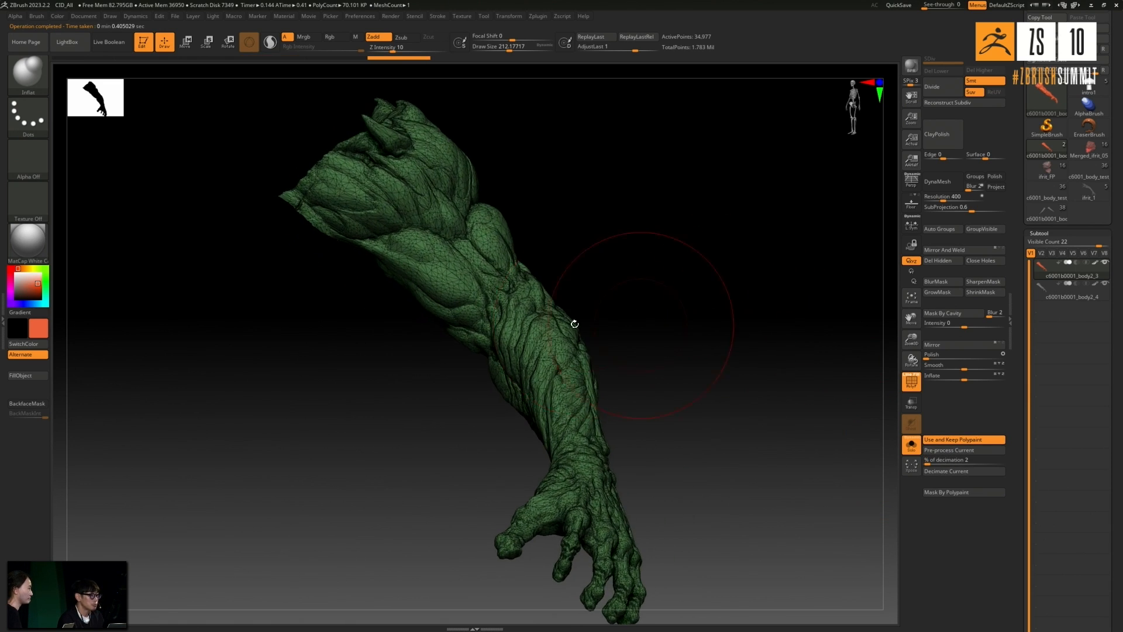
- Subdivide the decimated arm to about 3.36 million polygons with subdivision smoothing turned off, and delete its lower levels
mouse_move(619, 282)
right_mouse_down()
mouse_move(569, 286)
mouse_move(555, 272)
mouse_move(587, 243)
mouse_move(616, 258)
right_mouse_up()
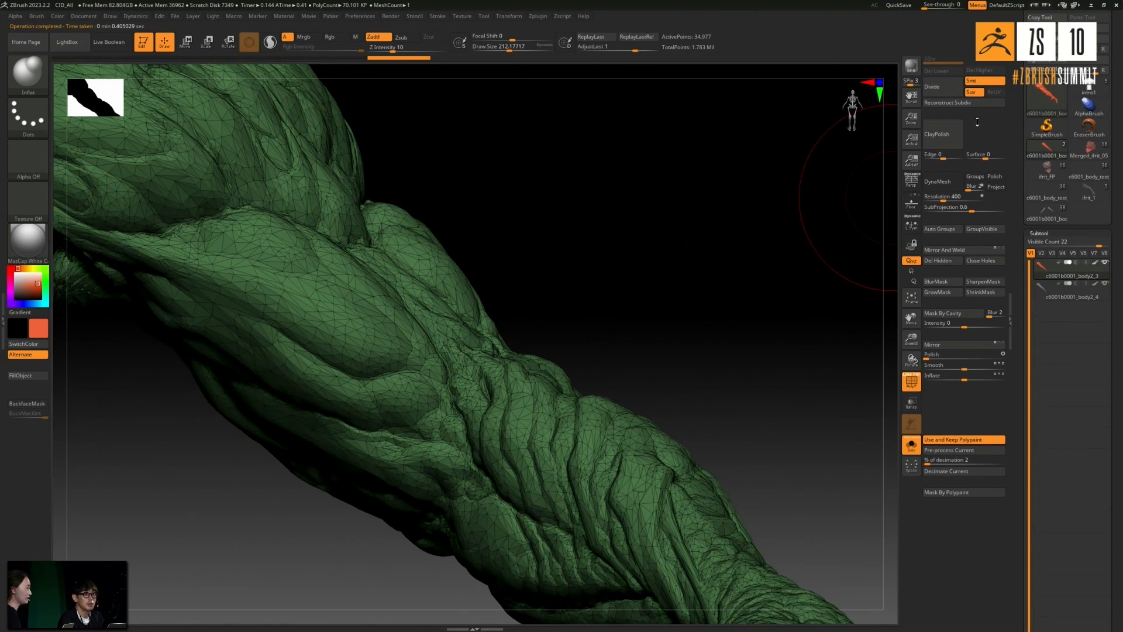
left_click(977, 81)
left_click_drag(751, 148, 904, 121)
left_click(940, 93)
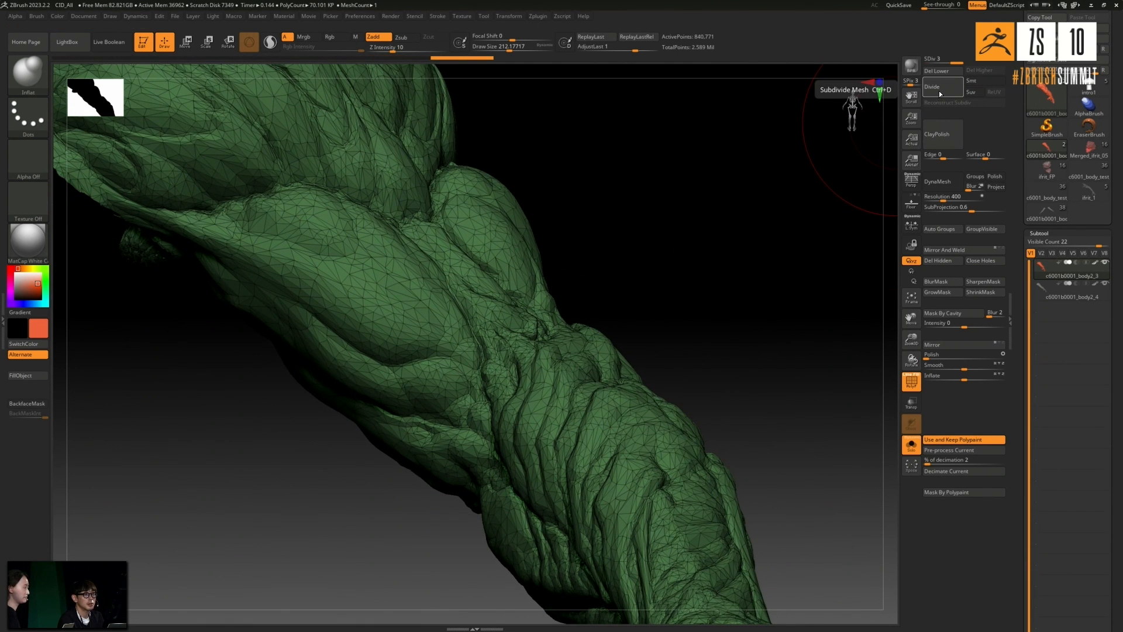
left_click(942, 71)
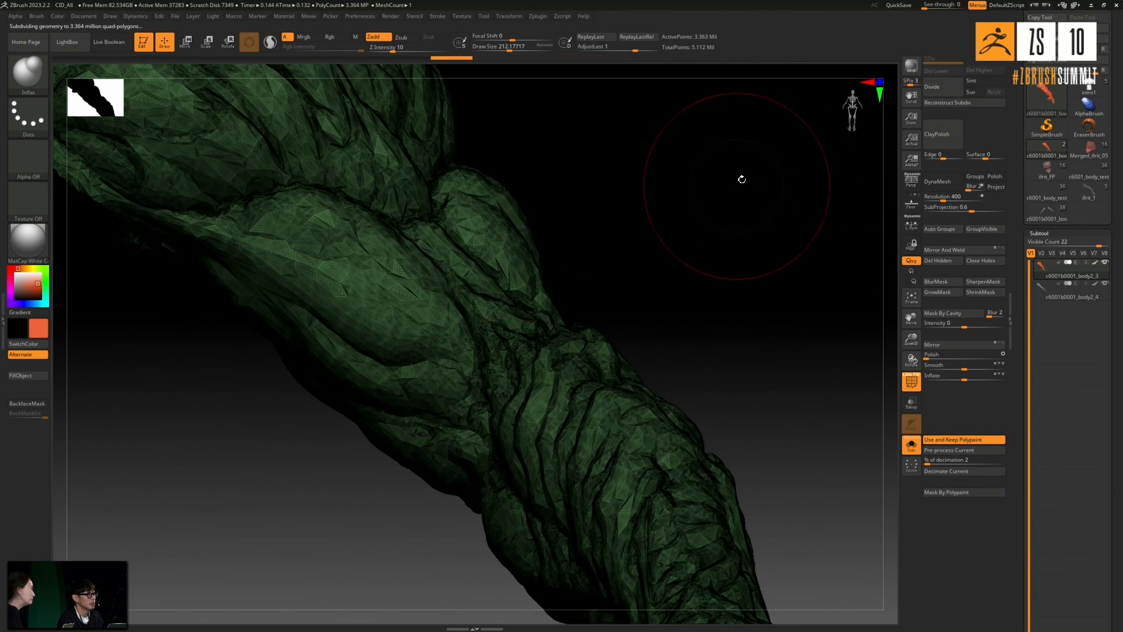
- Hide the wireframe and mask the arm's cavities at intensity 100
left_click_drag(743, 178, 719, 195)
left_click(911, 381)
left_click_drag(737, 322, 758, 316)
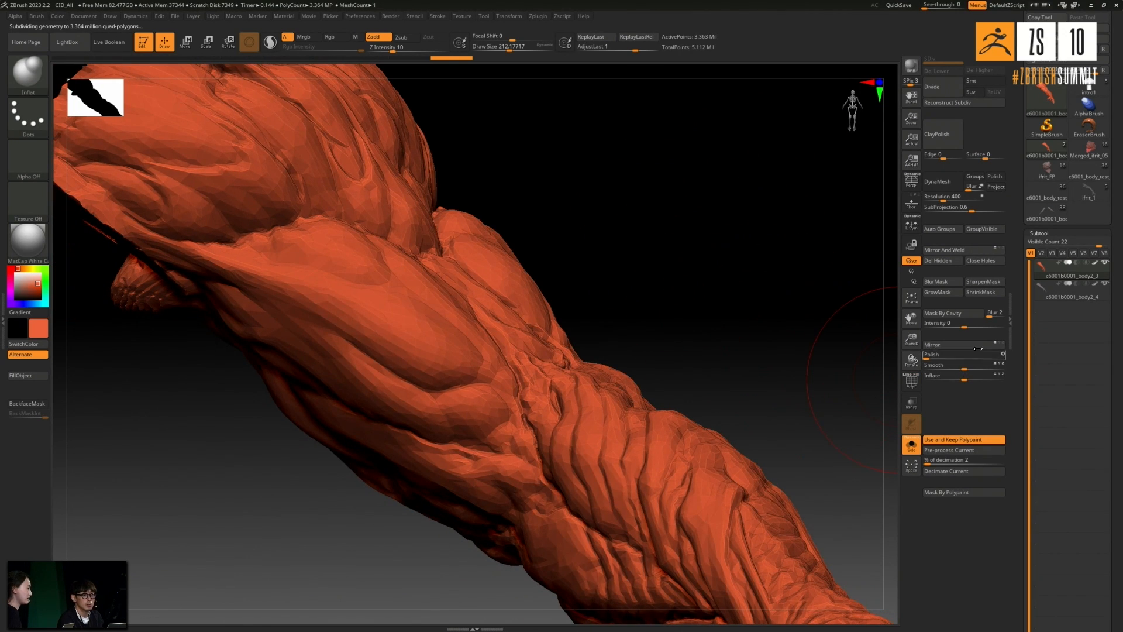
left_click_drag(959, 326, 990, 328)
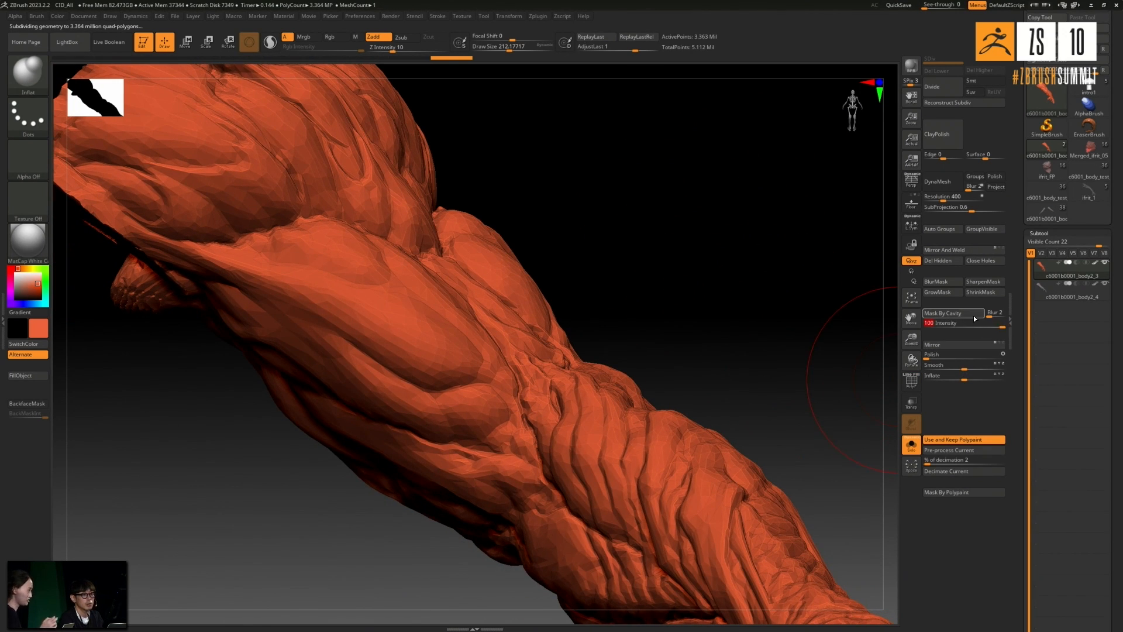
left_click(941, 313)
mouse_move(557, 301)
left_mouse_down()
mouse_move(526, 344)
mouse_move(607, 311)
mouse_move(632, 328)
left_mouse_up()
key("f")
- Blur the cavity mask, inverting it between passes, so that only the creases of the arm are left unmasked
left_click(441, 301, "ctrl")
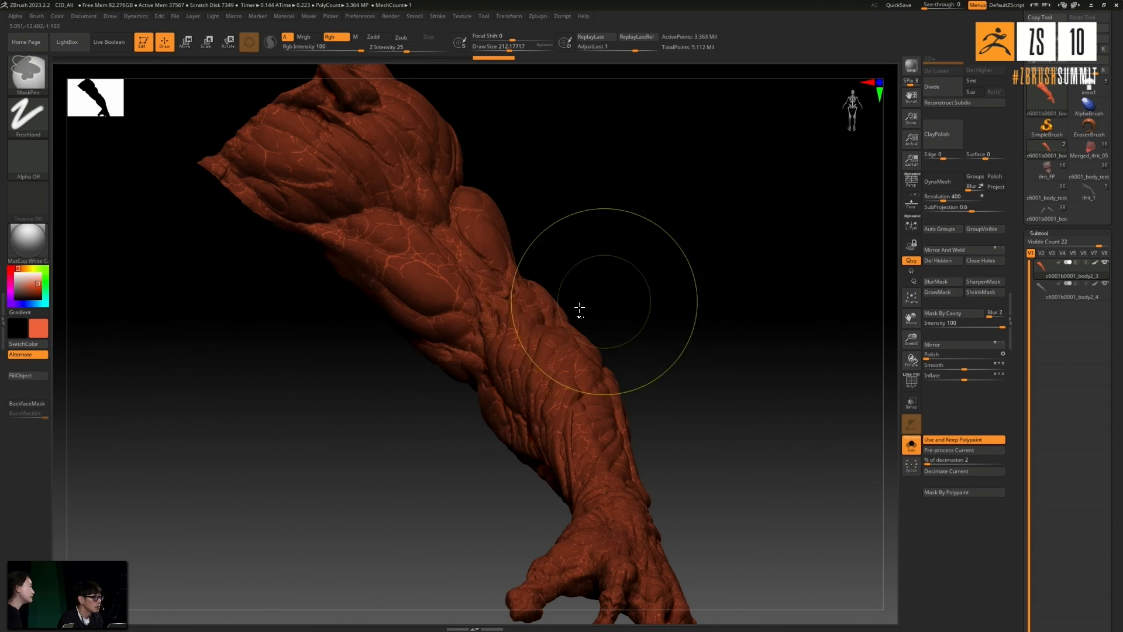
left_click(607, 296, "ctrl")
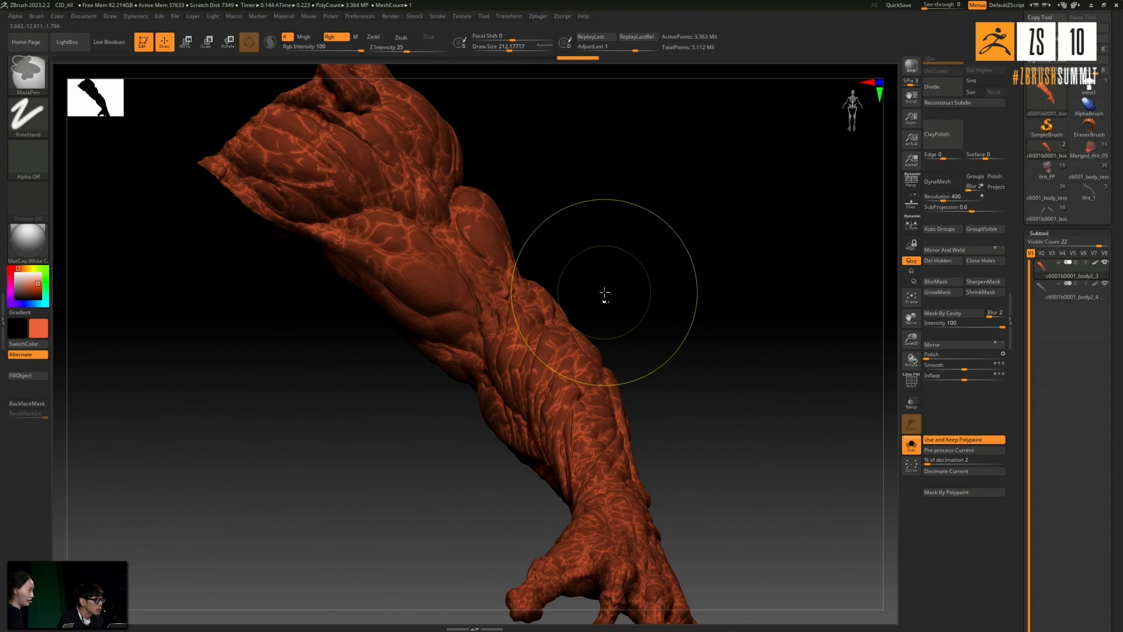
left_click(605, 292, "ctrl")
left_click(429, 296, "ctrl+alt")
left_click(599, 279, "ctrl")
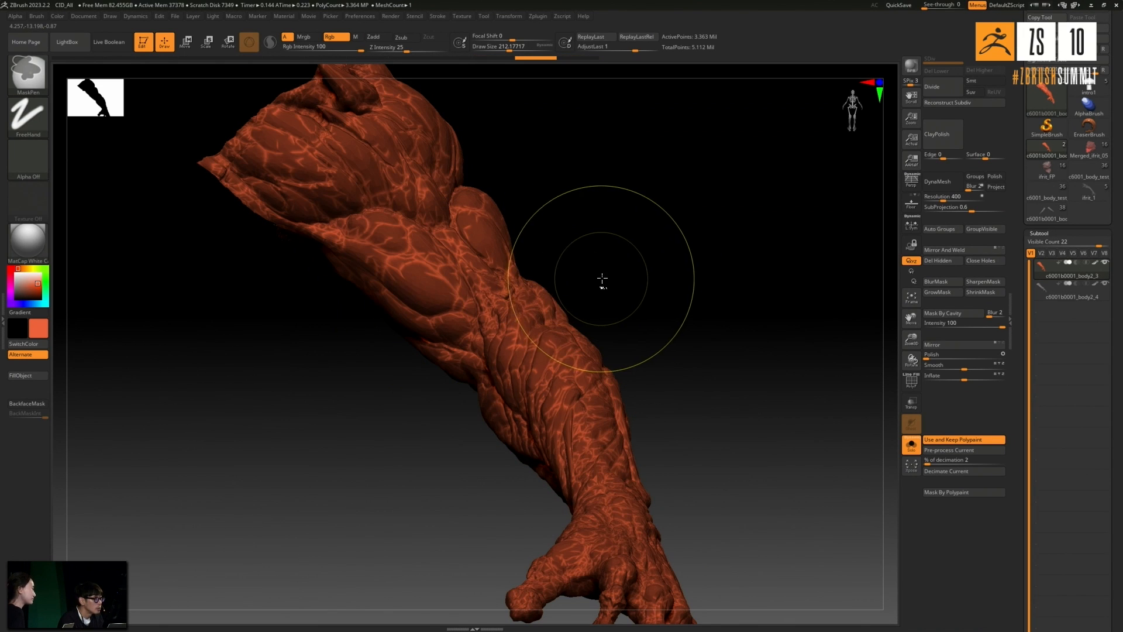
left_click_drag(644, 345, 667, 326)
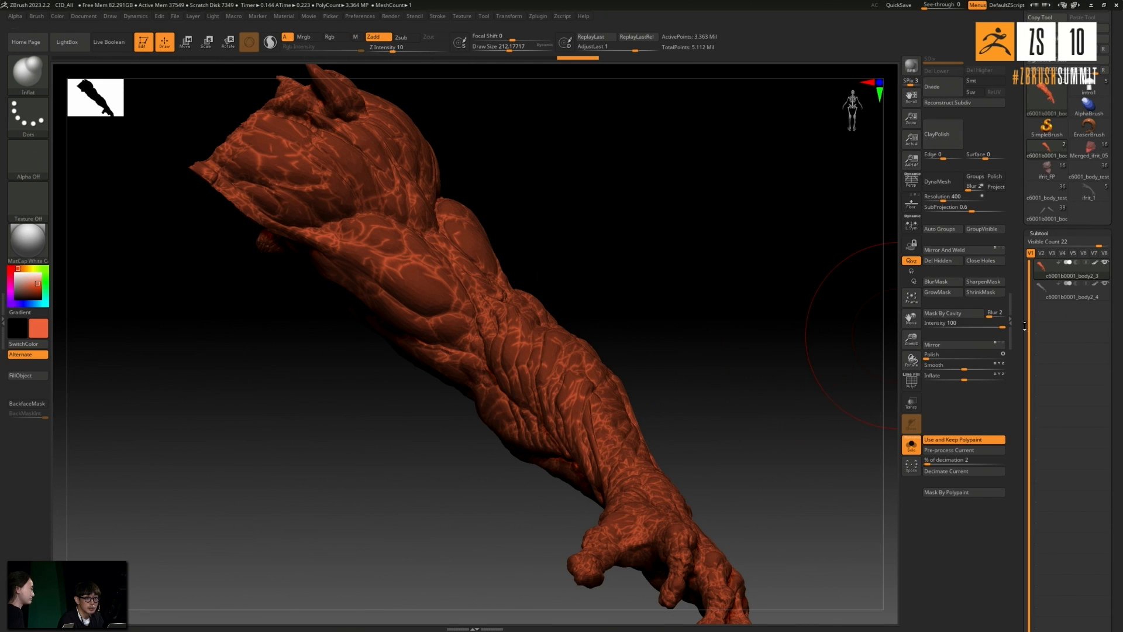
- Leave Solo mode to show the duplicate arm as well, and inflate the unmasked creases slightly
left_click(914, 448)
left_click_drag(765, 328, 790, 364)
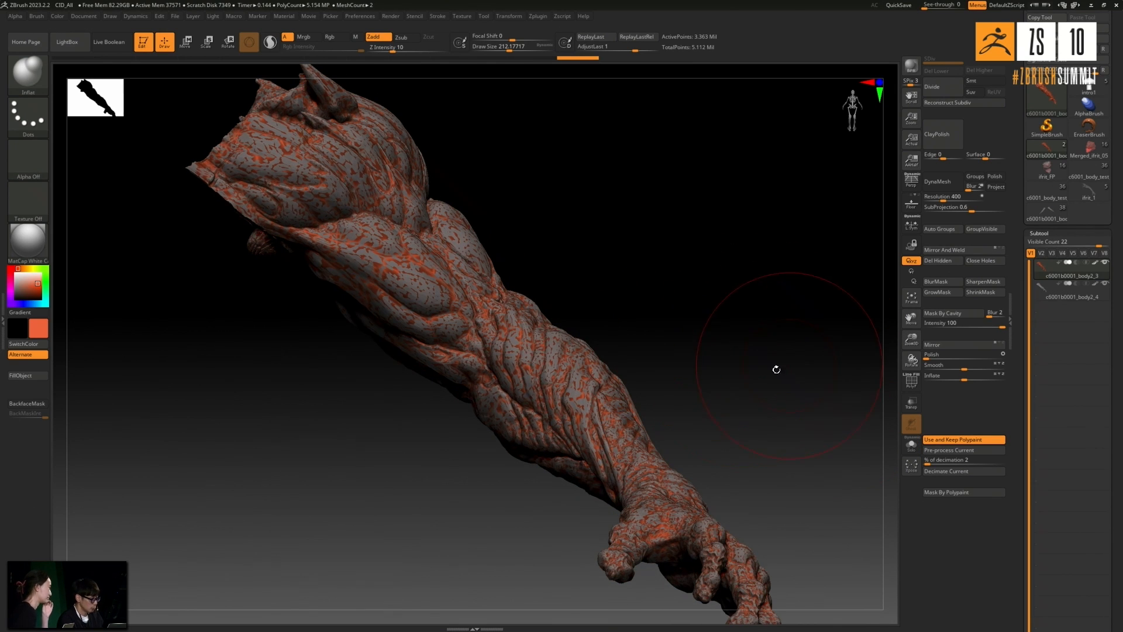
left_click_drag(614, 278, 828, 376, "alt")
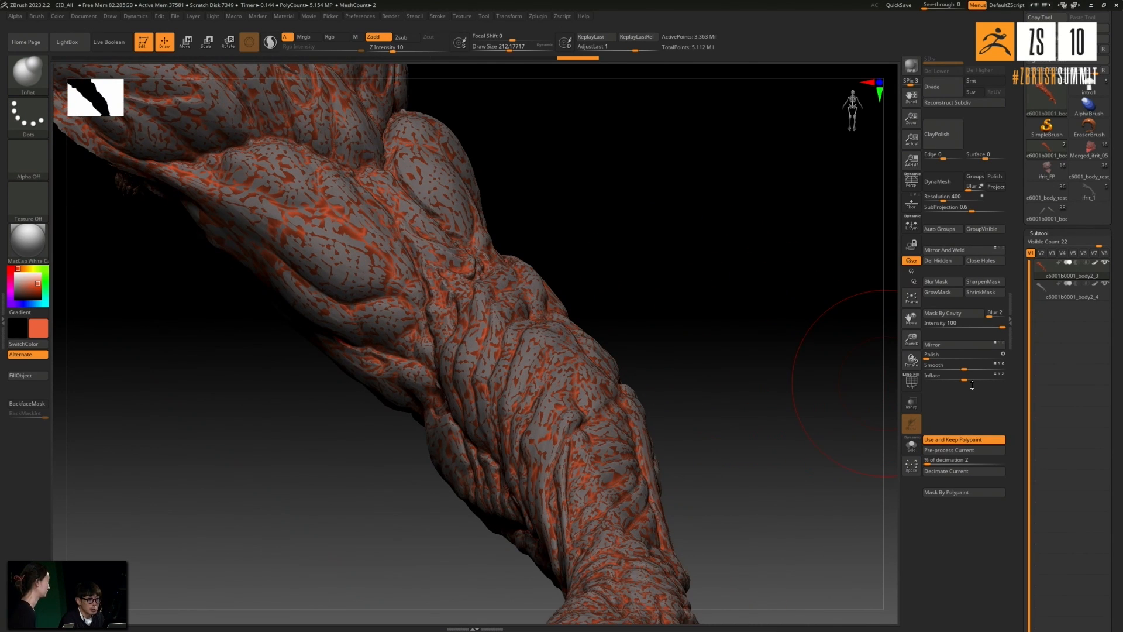
left_click_drag(969, 383, 967, 379)
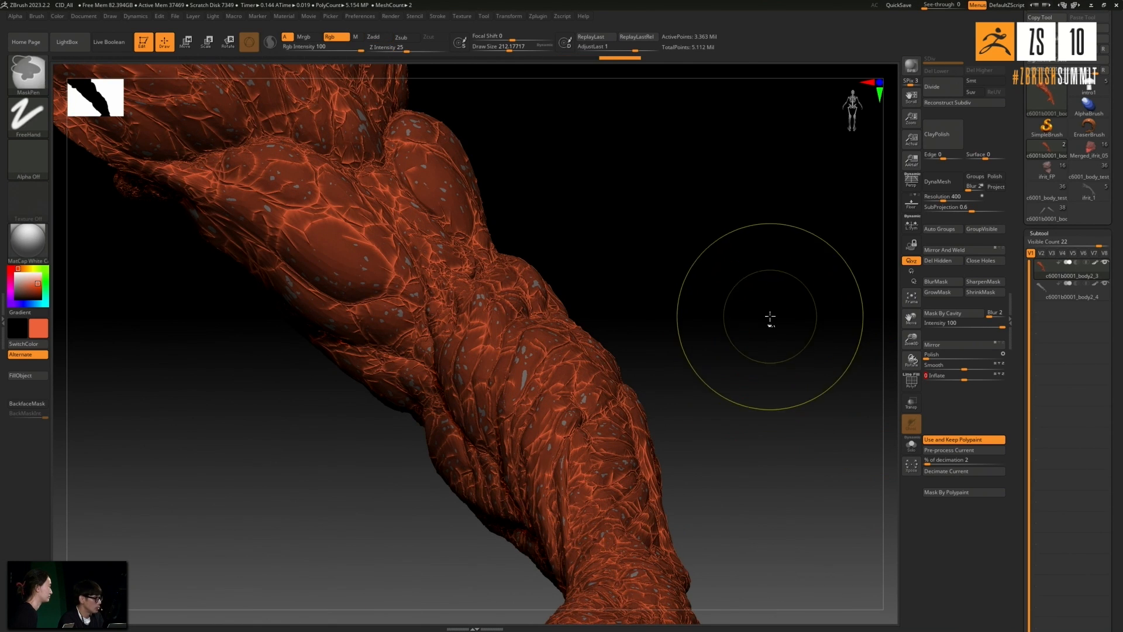
- Invert the mask, deflate the surface between the creases below the duplicate arm, and clear the mask
left_click(771, 321, "ctrl")
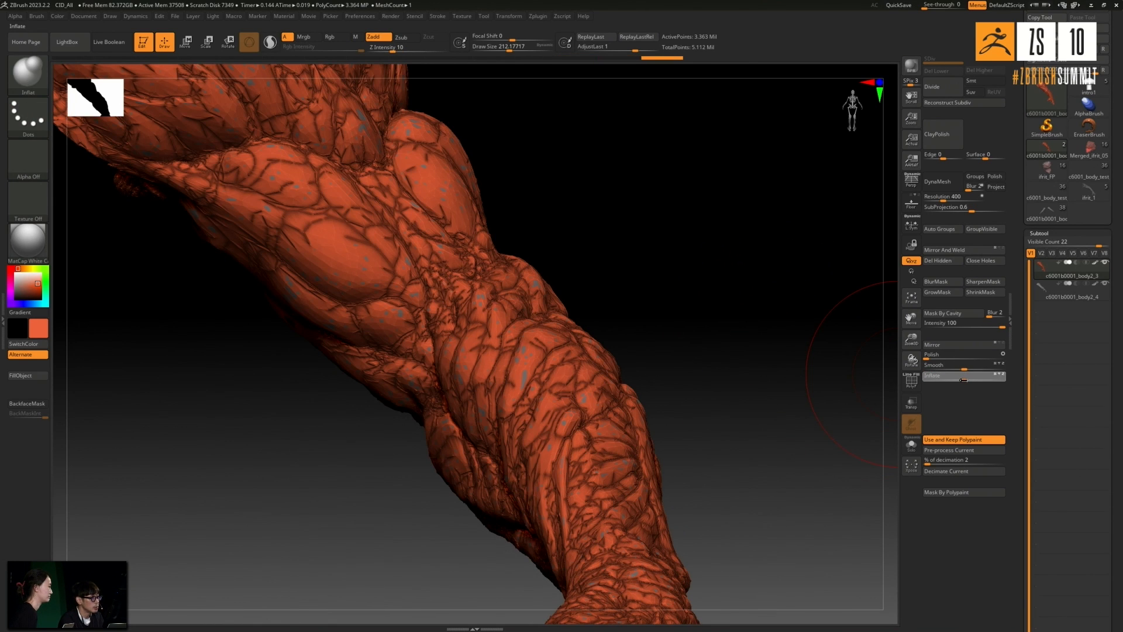
left_click_drag(961, 380, 959, 380)
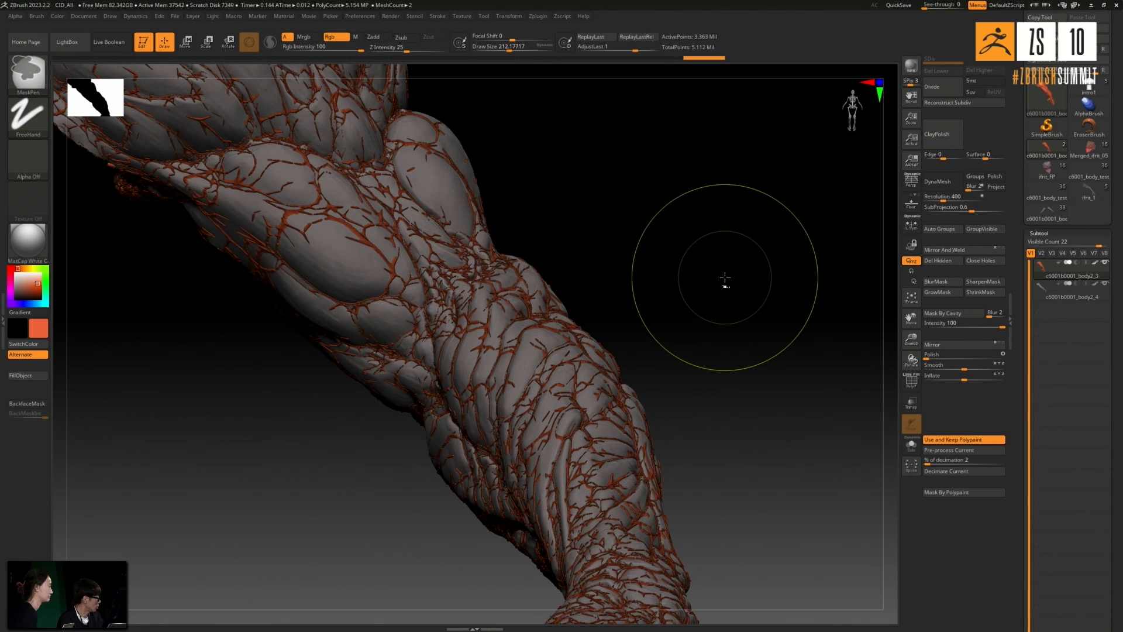
left_click_drag(724, 261, 725, 272, "ctrl")
left_click_drag(725, 269, 725, 286)
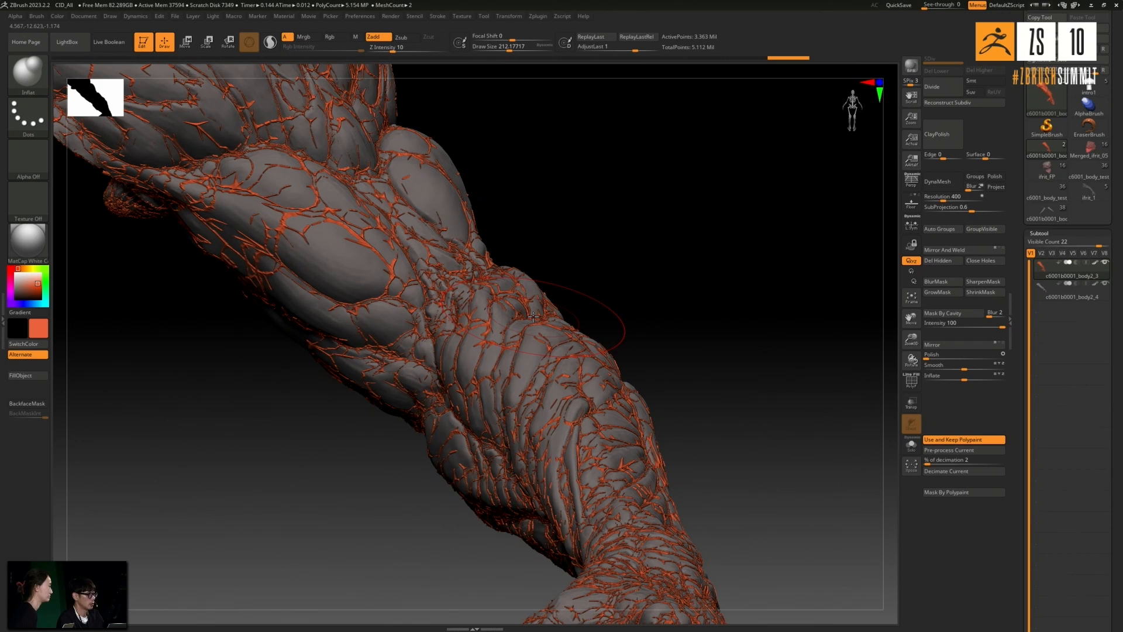
scroll(533, 316, "down", 2)
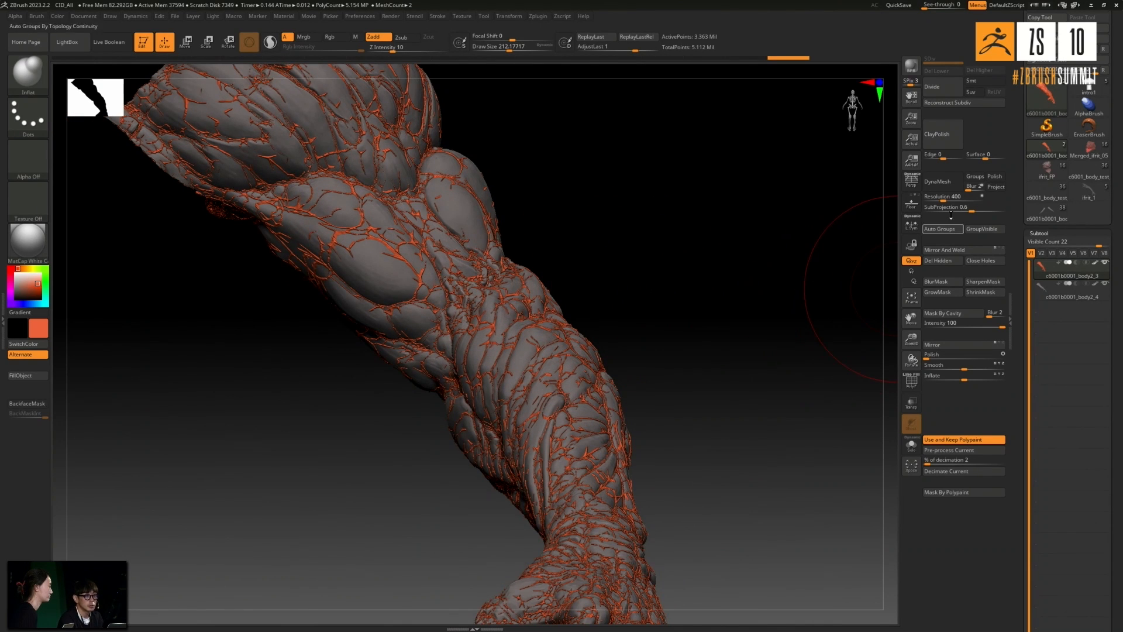
- Rebuild the red-orange arm with DynaMesh at resolution 400 and smooth it with ClayPolish
left_click(938, 182)
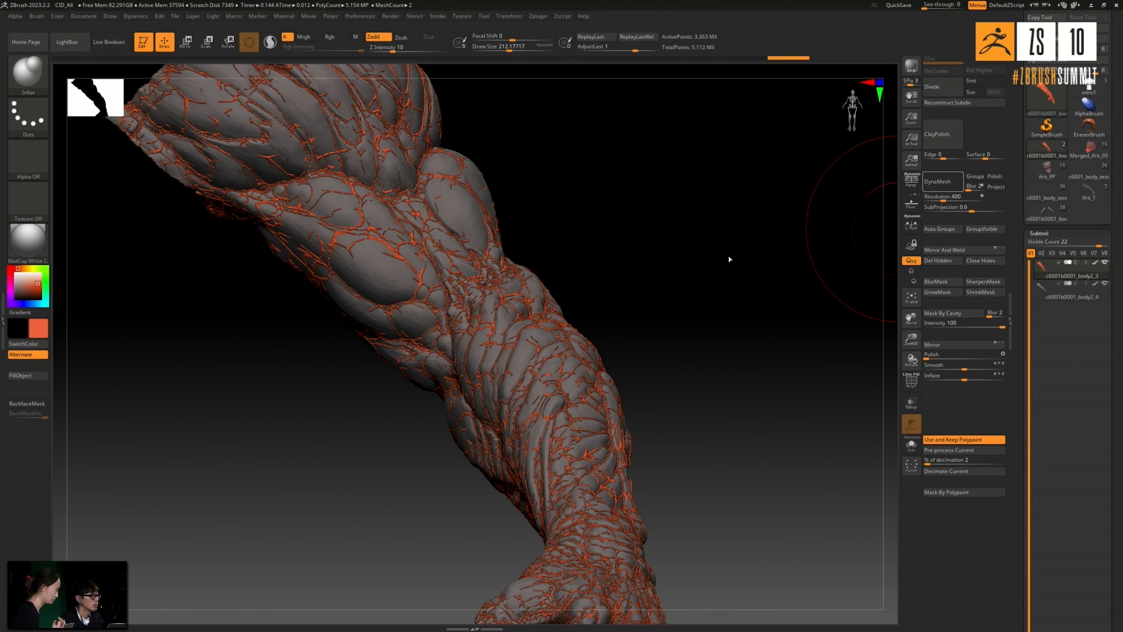
mouse_move(652, 267)
left_mouse_down("alt")
mouse_move(652, 309)
mouse_move(690, 259)
mouse_move(712, 298)
left_mouse_up("alt")
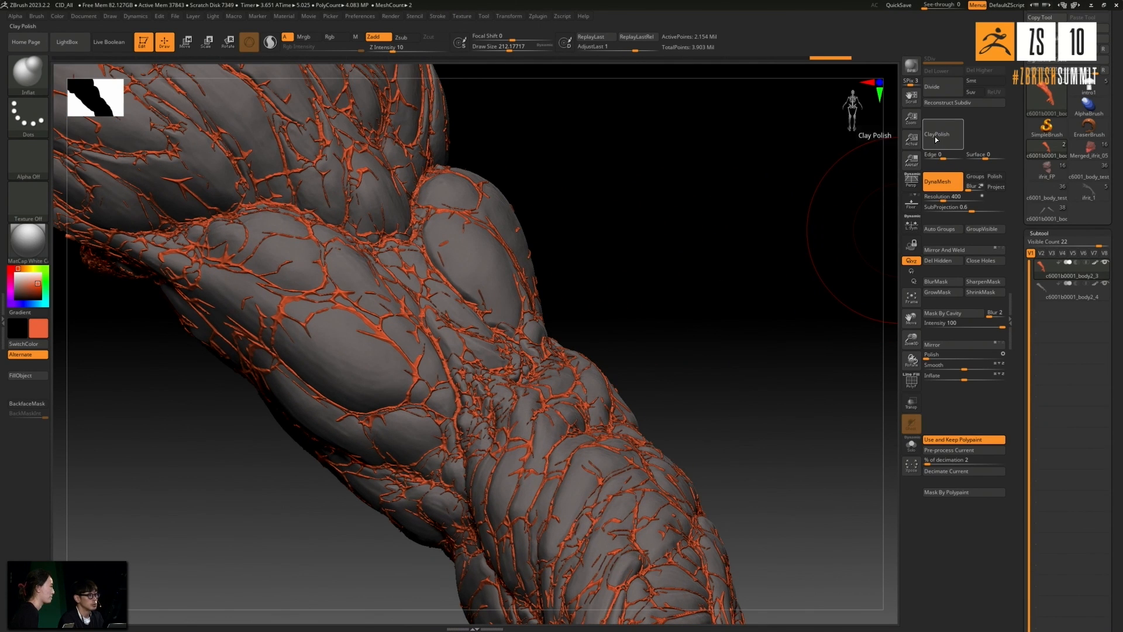
right_click_drag(513, 302, 501, 261, "ctrl")
left_click_drag(651, 288, 687, 319)
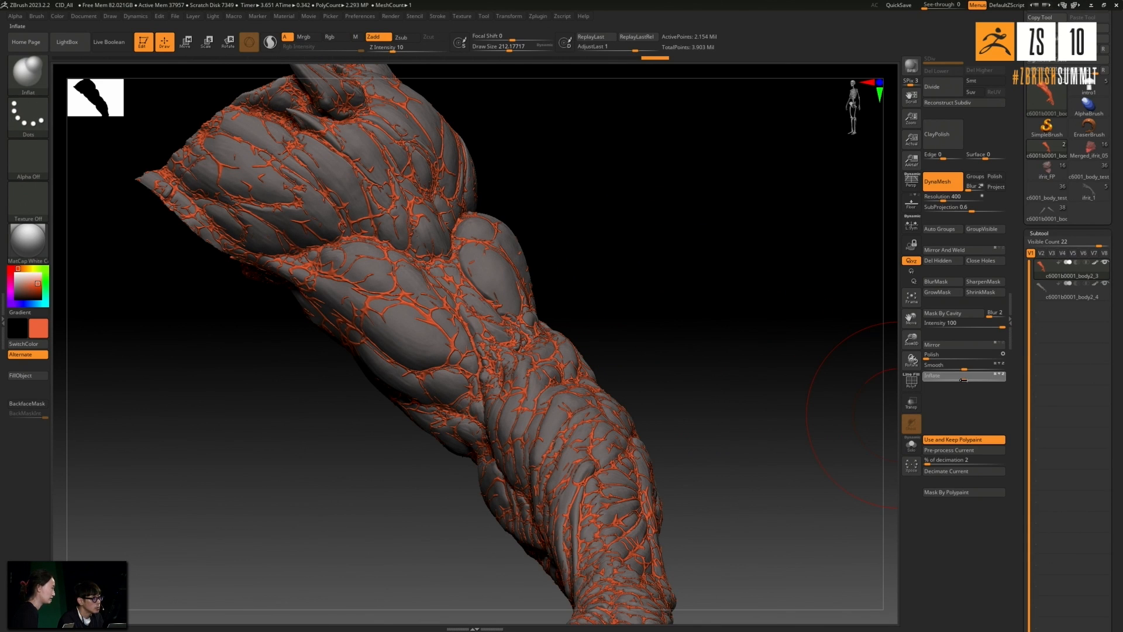
- Try deflating the DynaMeshed red-orange arm with Inflate at -4, and undo it
left_click_drag(962, 380, 959, 379)
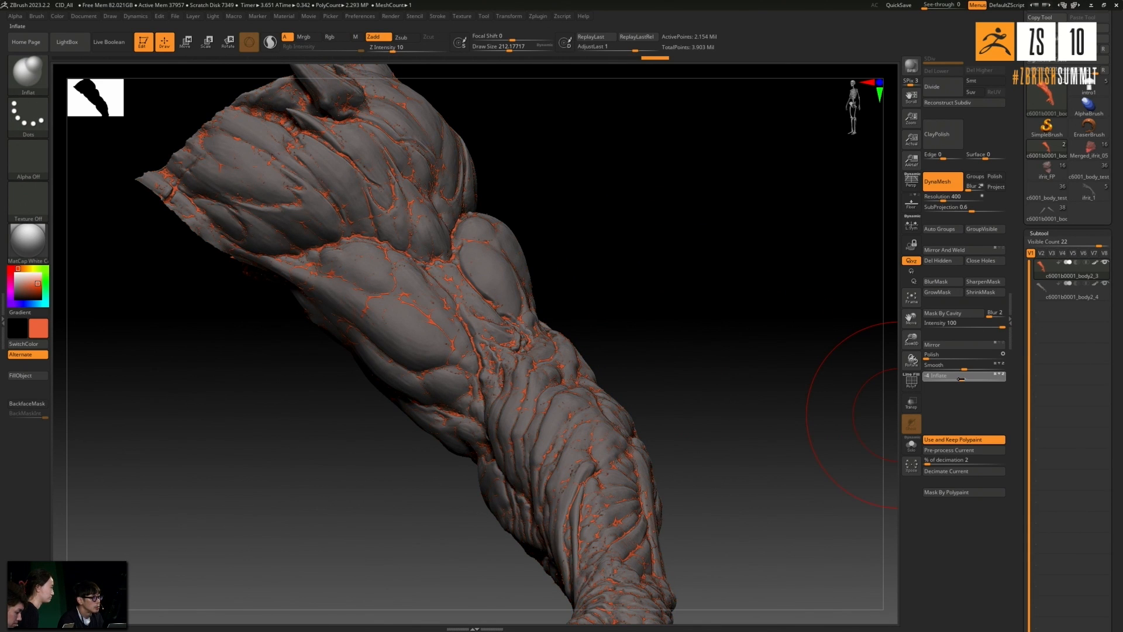
left_click_drag(961, 379, 959, 379)
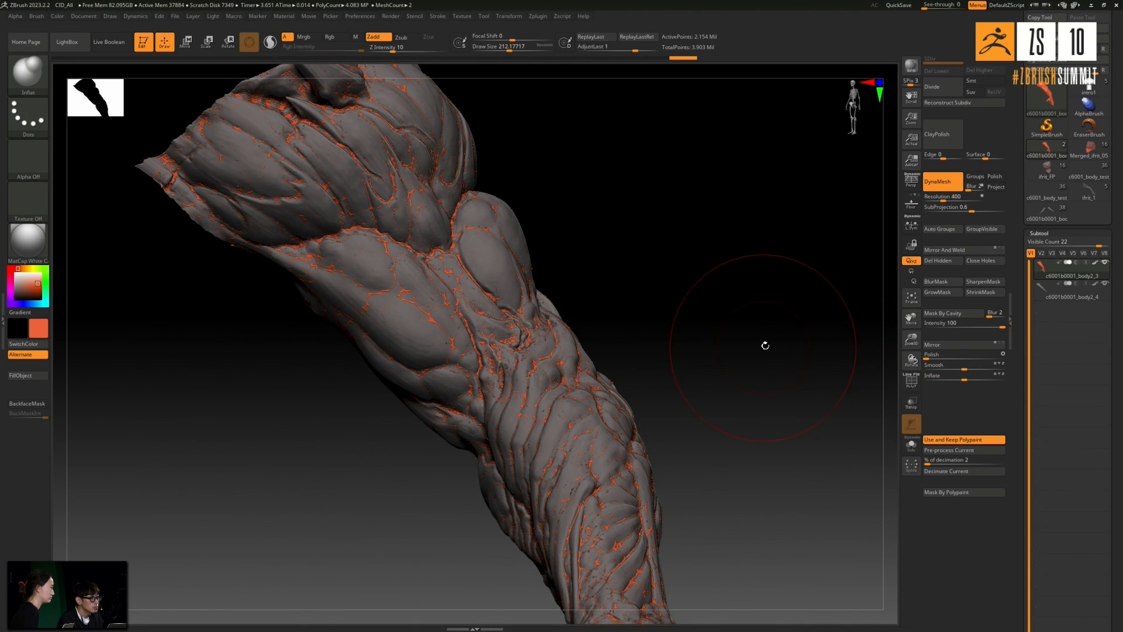
right_click_drag(522, 321, 640, 323, "ctrl")
key("ctrl+z")
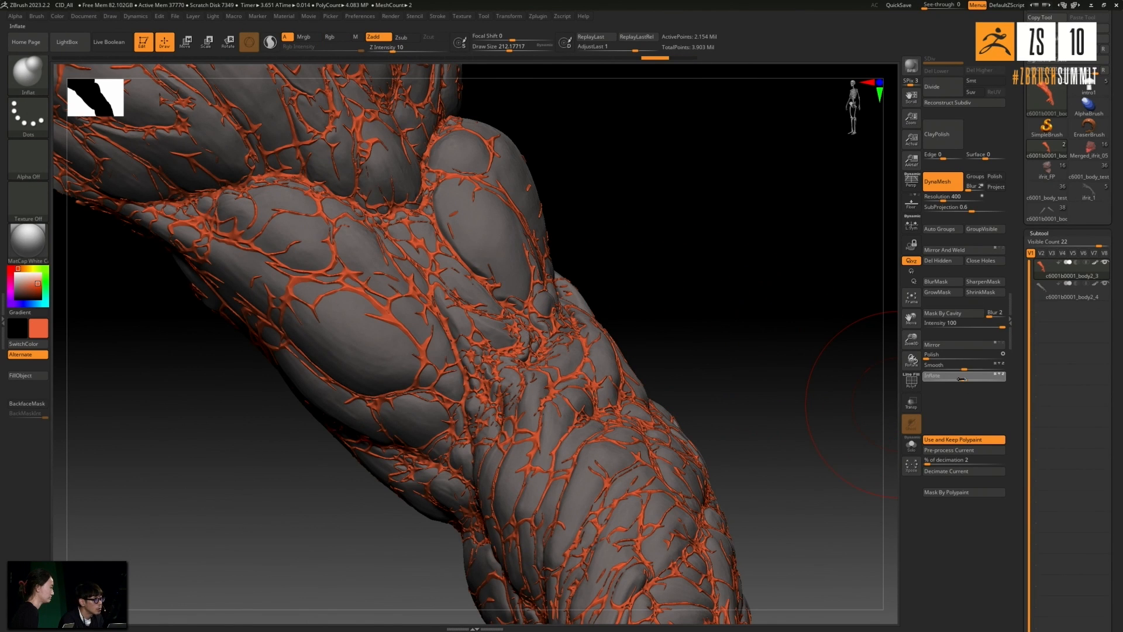
- Deflate the red-orange arm slightly so its veins sink into the gray arm, and rebuild it with DynaMesh
left_click_drag(960, 378, 959, 378)
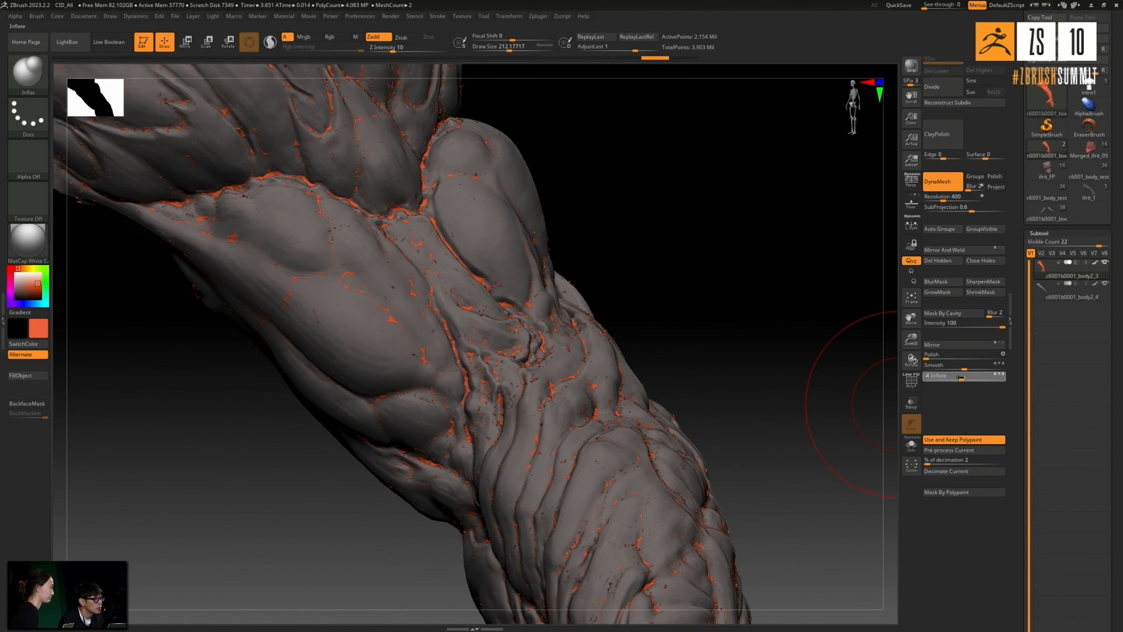
left_click(765, 302, "ctrl")
left_click(765, 302, "ctrl")
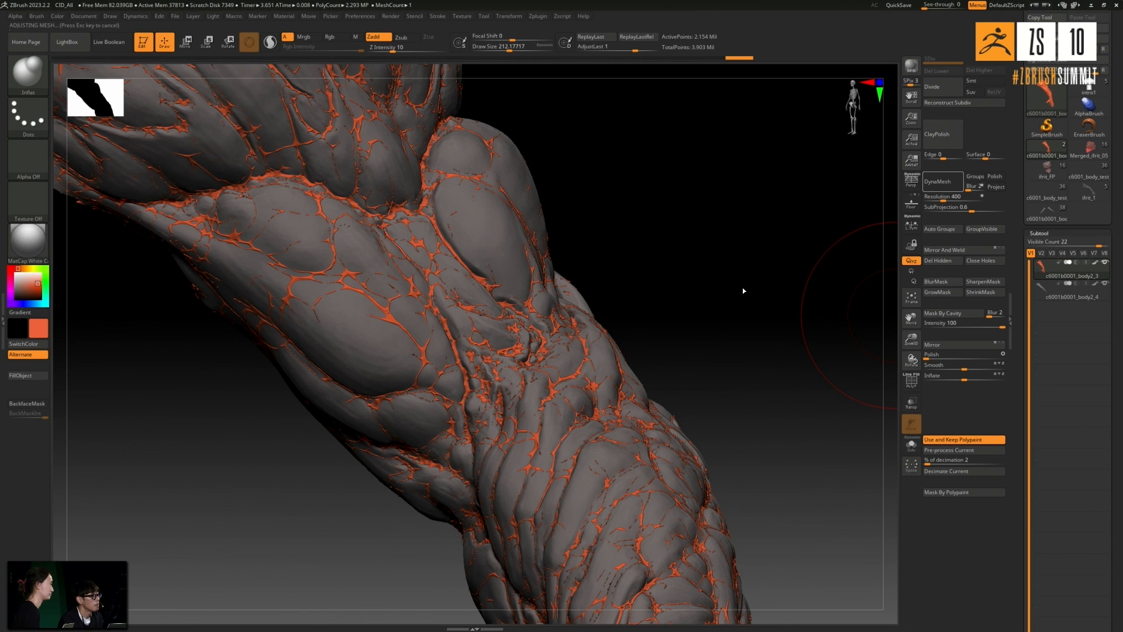
mouse_move(623, 306)
left_mouse_down("alt")
mouse_move(644, 276)
mouse_move(665, 286)
mouse_move(690, 344)
mouse_move(731, 326)
mouse_move(712, 369)
mouse_move(694, 331)
mouse_move(720, 326)
mouse_move(732, 376)
mouse_move(712, 376)
mouse_move(747, 366)
mouse_move(762, 379)
mouse_move(765, 319)
mouse_move(703, 323)
mouse_move(717, 306)
mouse_move(677, 310)
left_mouse_up("alt")
right_click_drag(515, 299, 571, 289, "ctrl")
mouse_move(721, 243)
left_mouse_down()
mouse_move(760, 261)
mouse_move(740, 280)
mouse_move(747, 288)
mouse_move(837, 302)
left_mouse_up()
- Merge the two visible arm subtools into a new tool and switch to the merged tool
left_click_drag(1115, 532, 1115, 234)
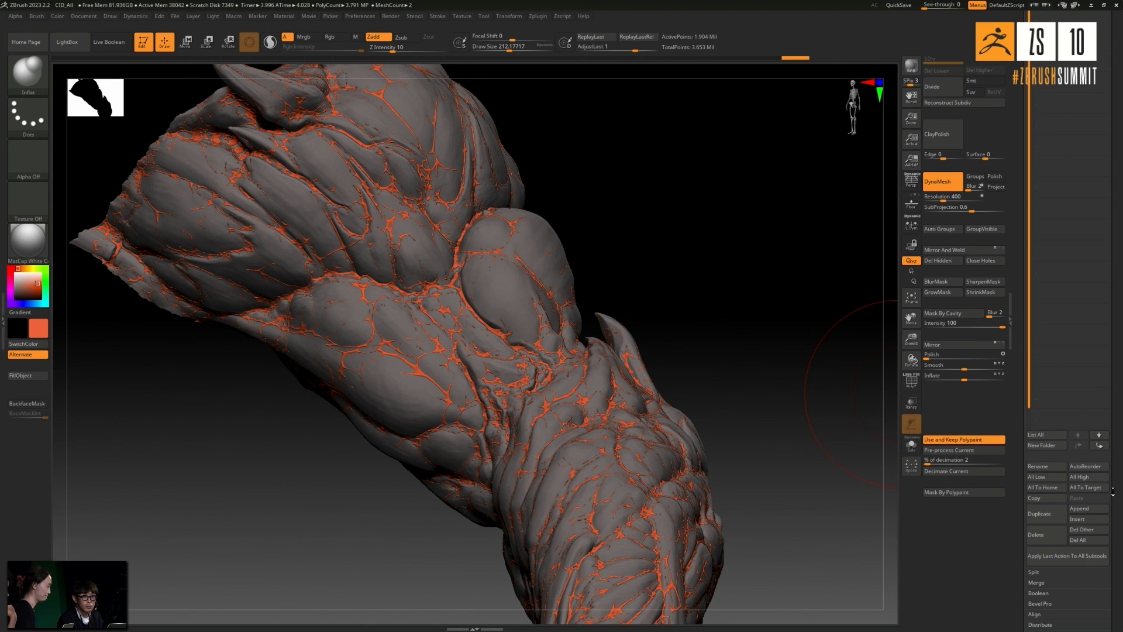
left_click_drag(1119, 475, 1119, 418)
left_click_drag(836, 418, 848, 426)
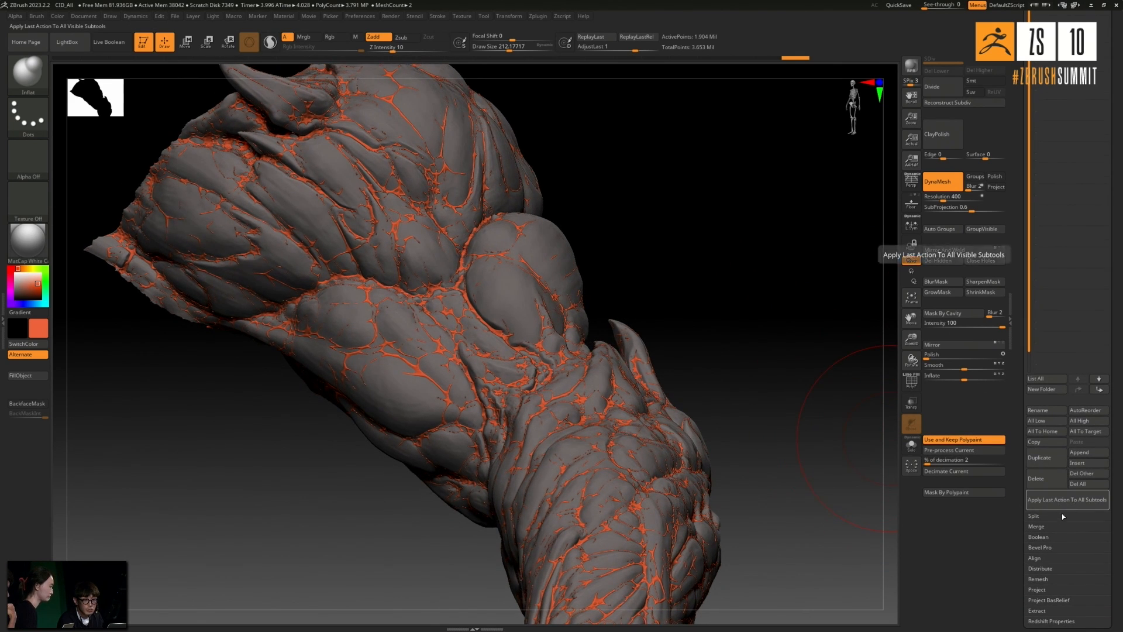
left_click(1043, 528)
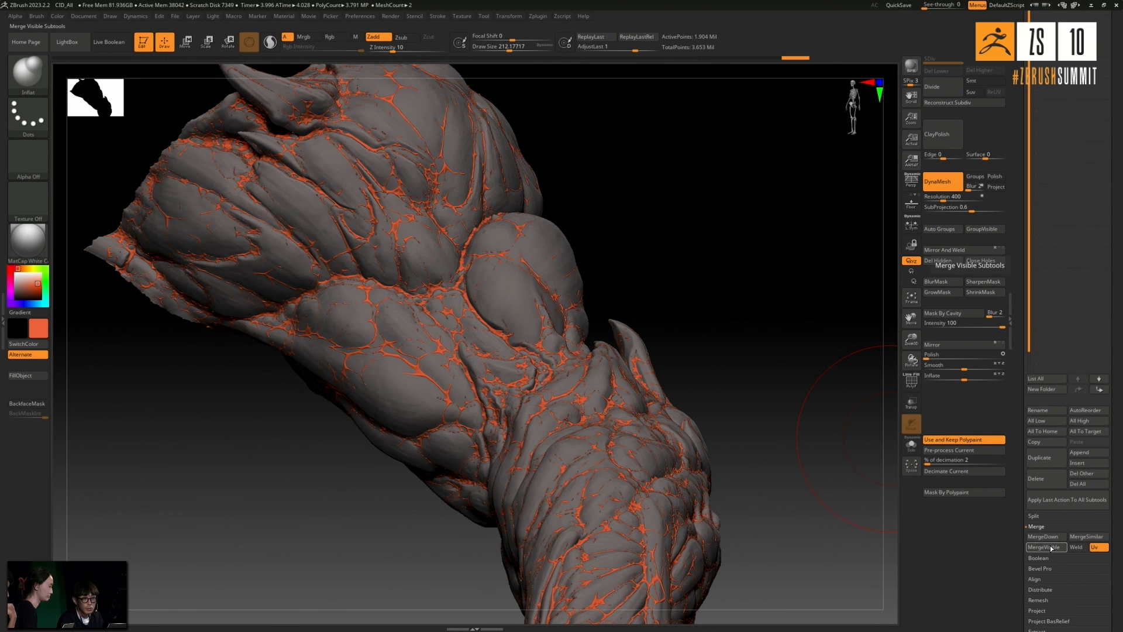
left_click_drag(1118, 429, 1120, 396)
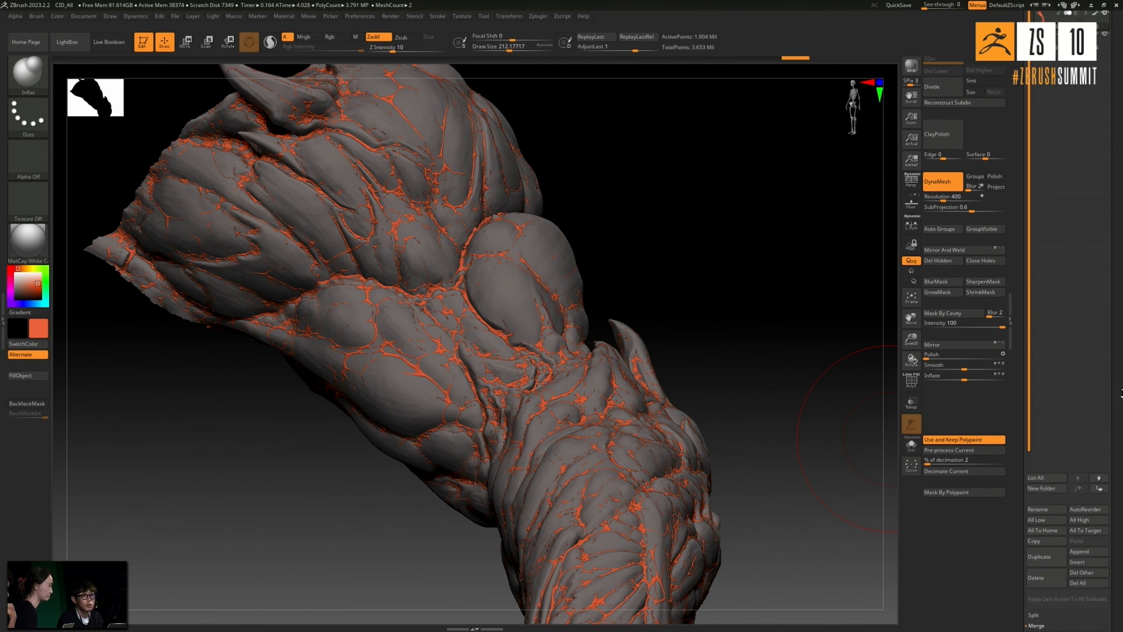
left_click_drag(1121, 335, 1119, 626)
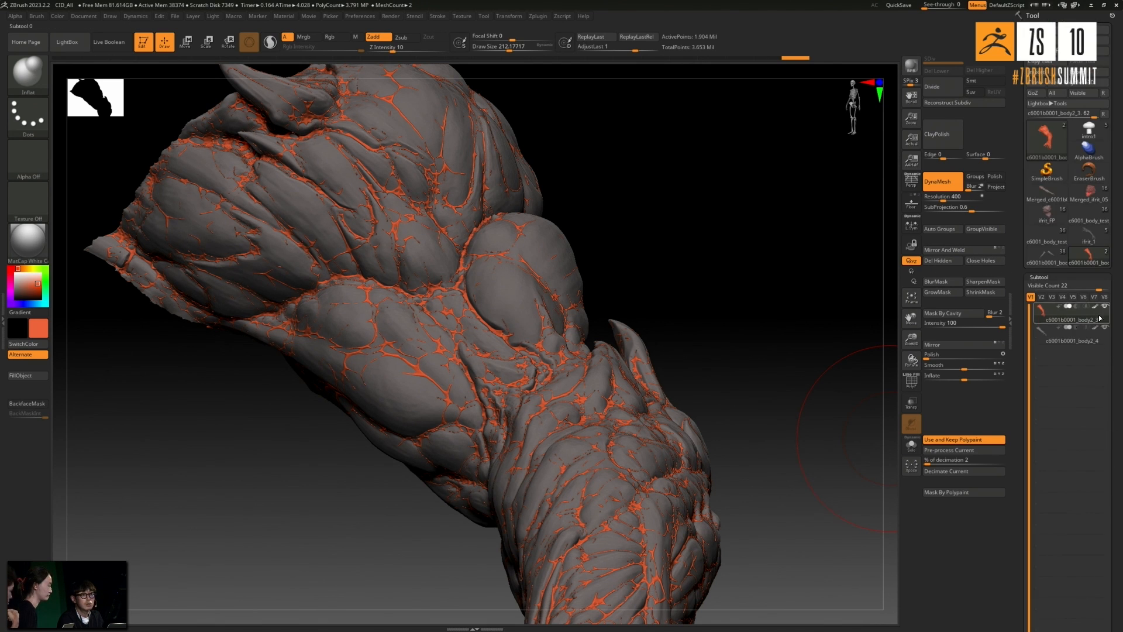
left_click(1099, 263)
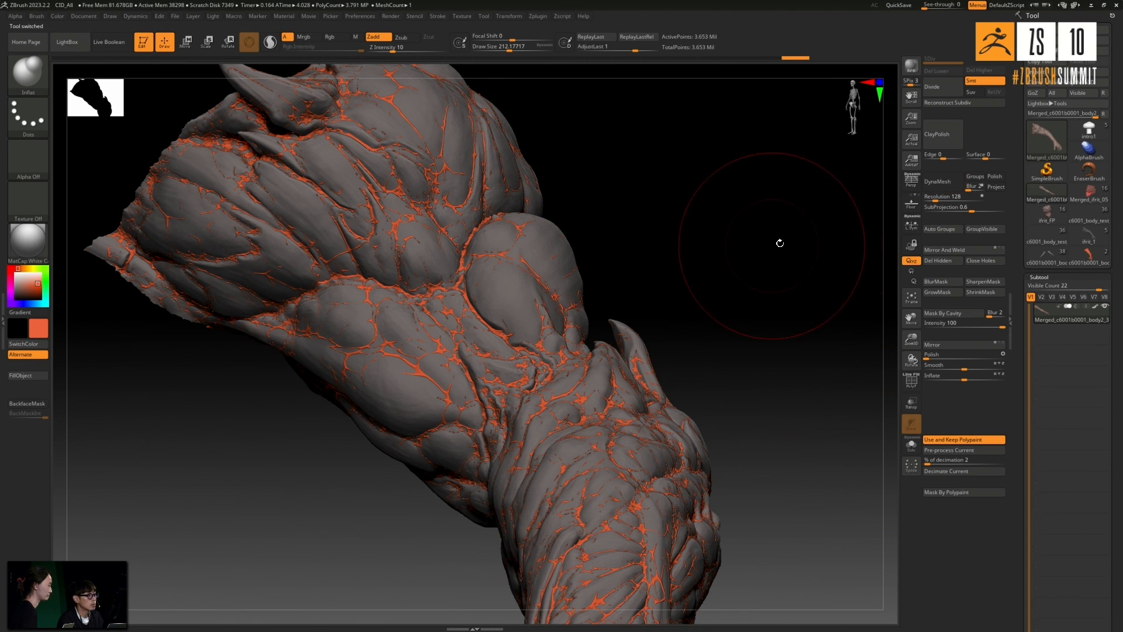
- Set the DynaMesh resolution to 400 and fuse the merged arm into one mesh
left_click(963, 197)
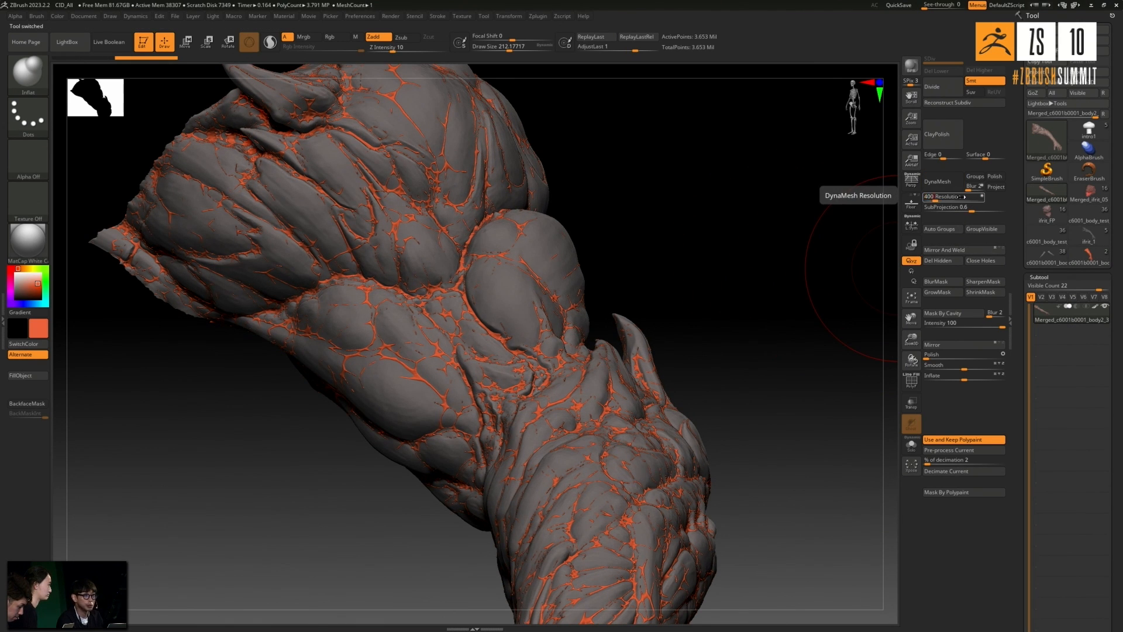
type("400")
key("Return")
left_click(938, 183)
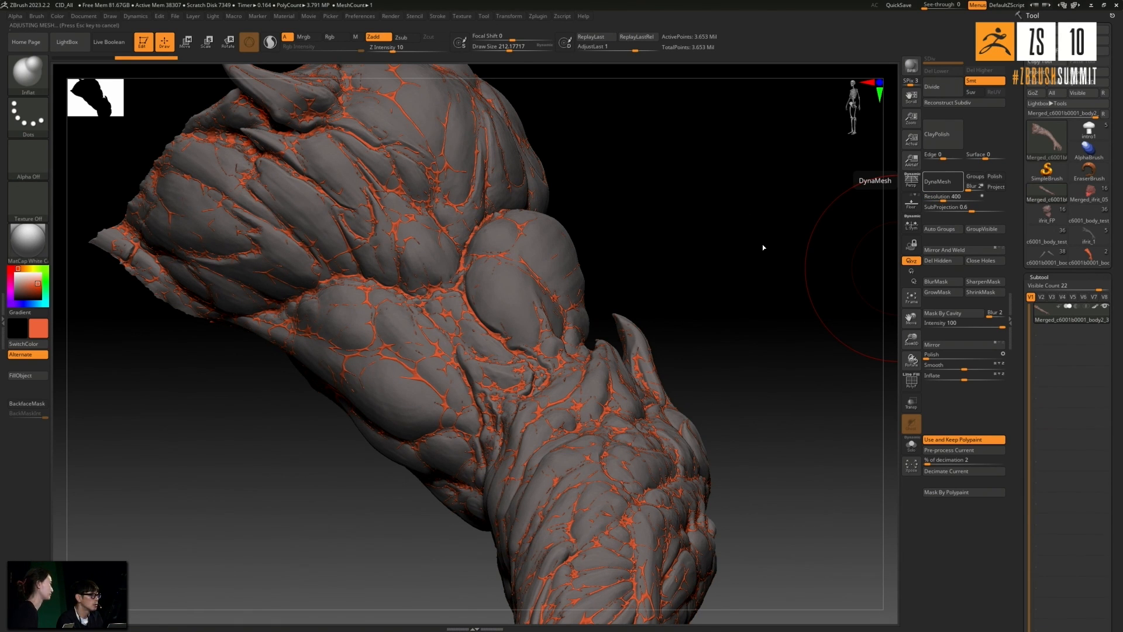
left_click_drag(690, 245, 685, 261)
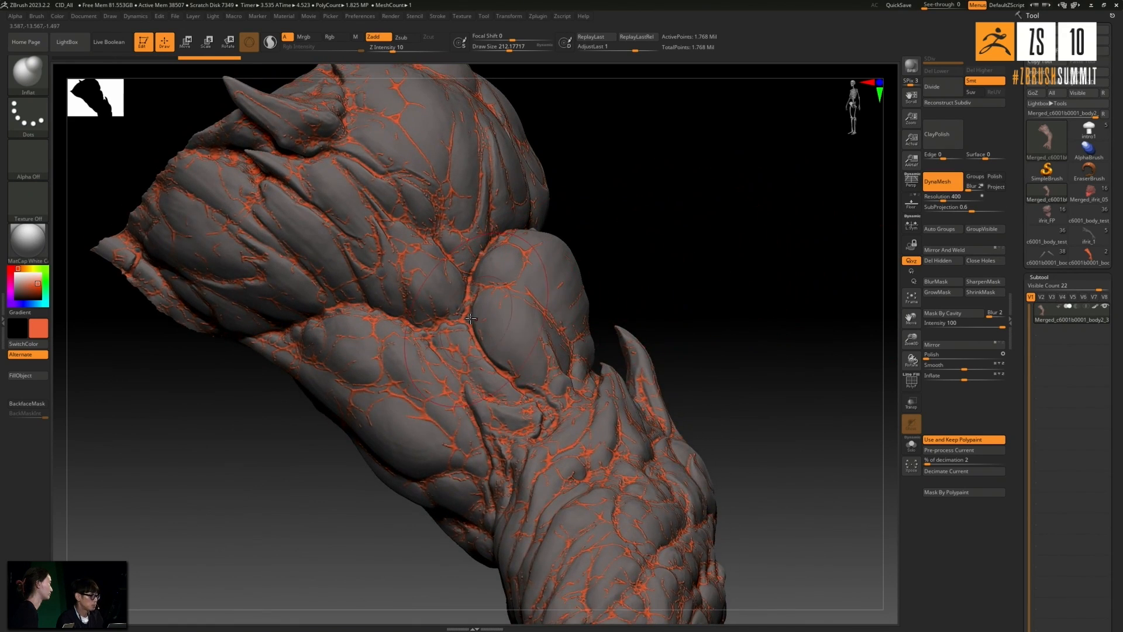
- Smooth the veins and surface of the merged arm with ClayPolish
right_click_drag(474, 319, 582, 270, "ctrl")
left_click_drag(737, 226, 583, 268)
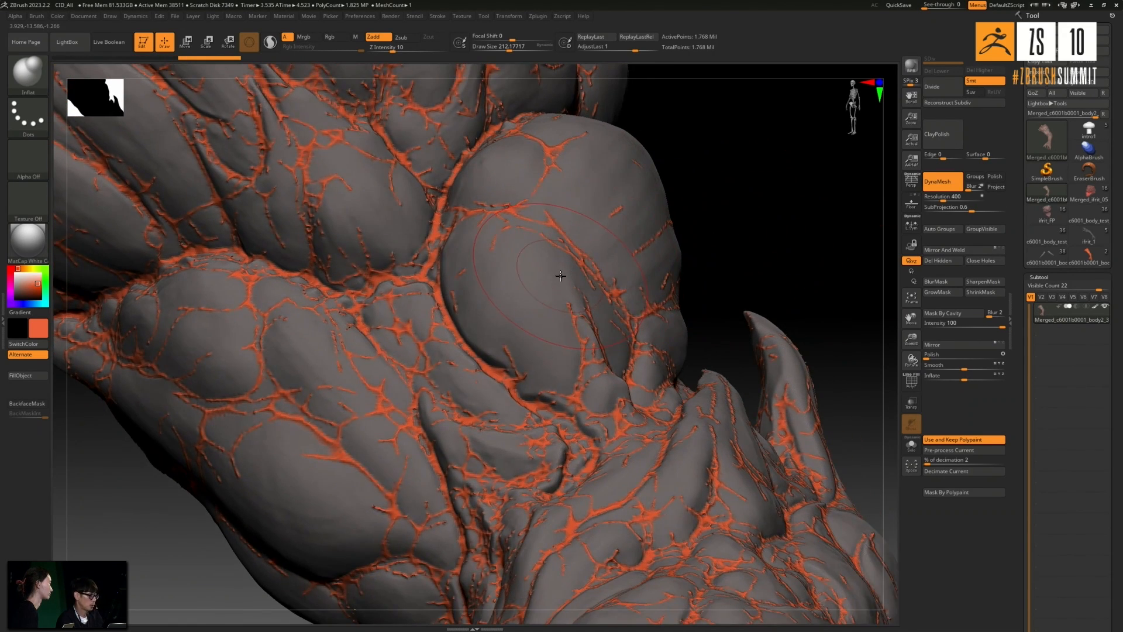
right_click_drag(560, 279, 620, 255, "ctrl")
left_click(936, 144)
left_click_drag(787, 235, 667, 290)
key("ctrl")
left_click(760, 233, "ctrl")
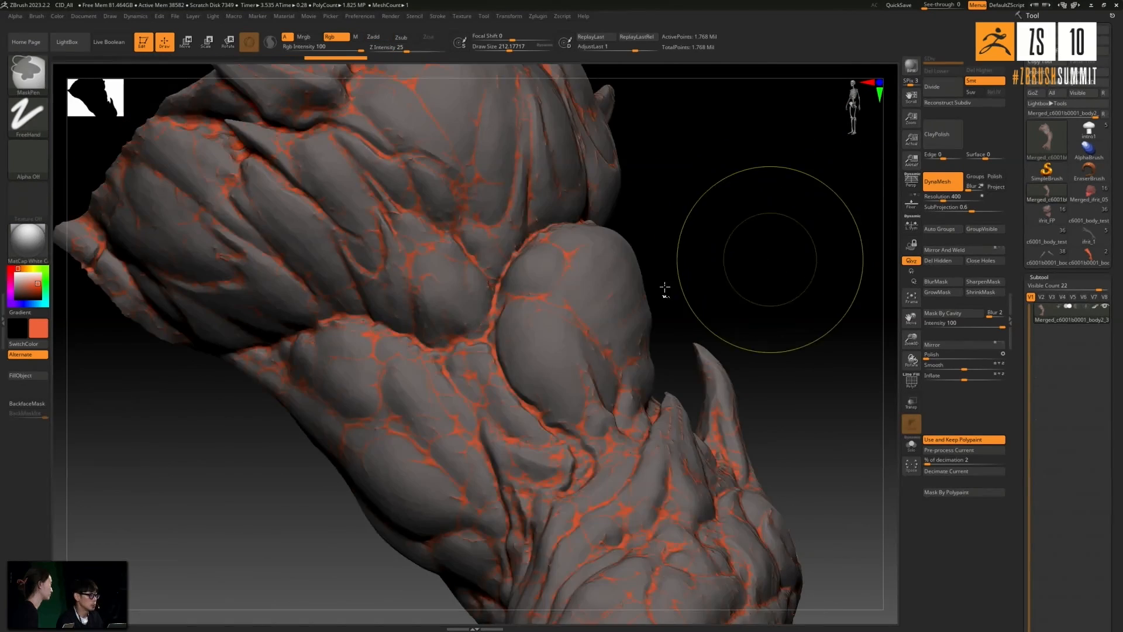
- Inspect the polished veins and muscle forms of the merged arm up close and from several angles
right_click_drag(537, 317, 661, 295, "ctrl")
left_click_drag(662, 296, 706, 283)
right_click_drag(726, 281, 735, 256, "ctrl")
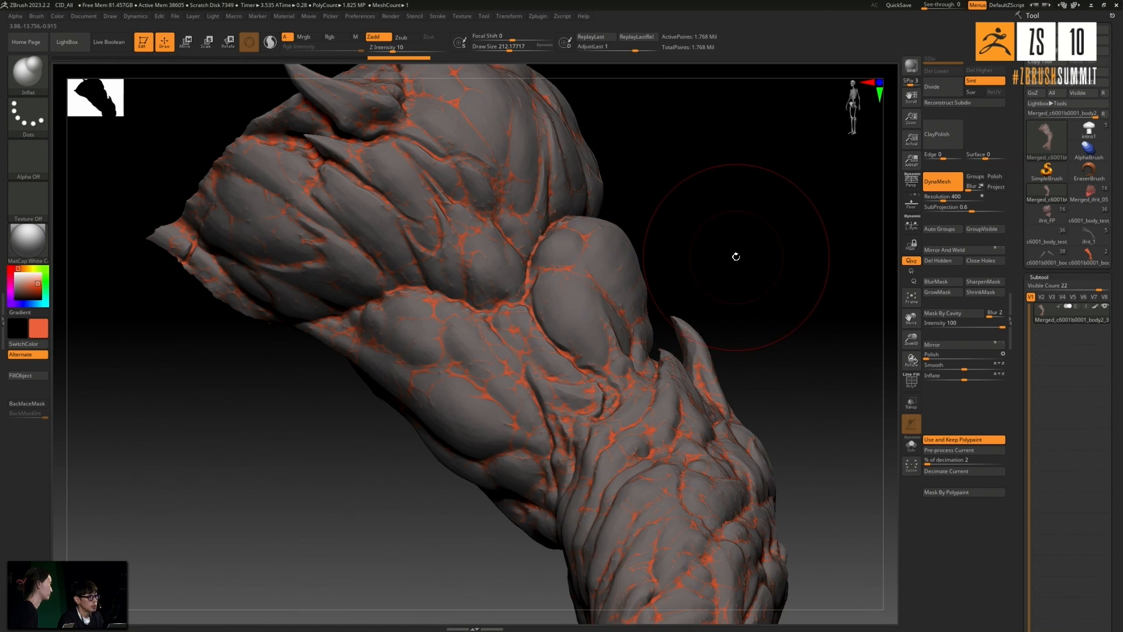
mouse_move(735, 256)
left_mouse_down()
mouse_move(717, 283)
mouse_move(594, 315)
mouse_move(665, 316)
mouse_move(605, 340)
mouse_move(700, 336)
mouse_move(753, 310)
left_mouse_up()
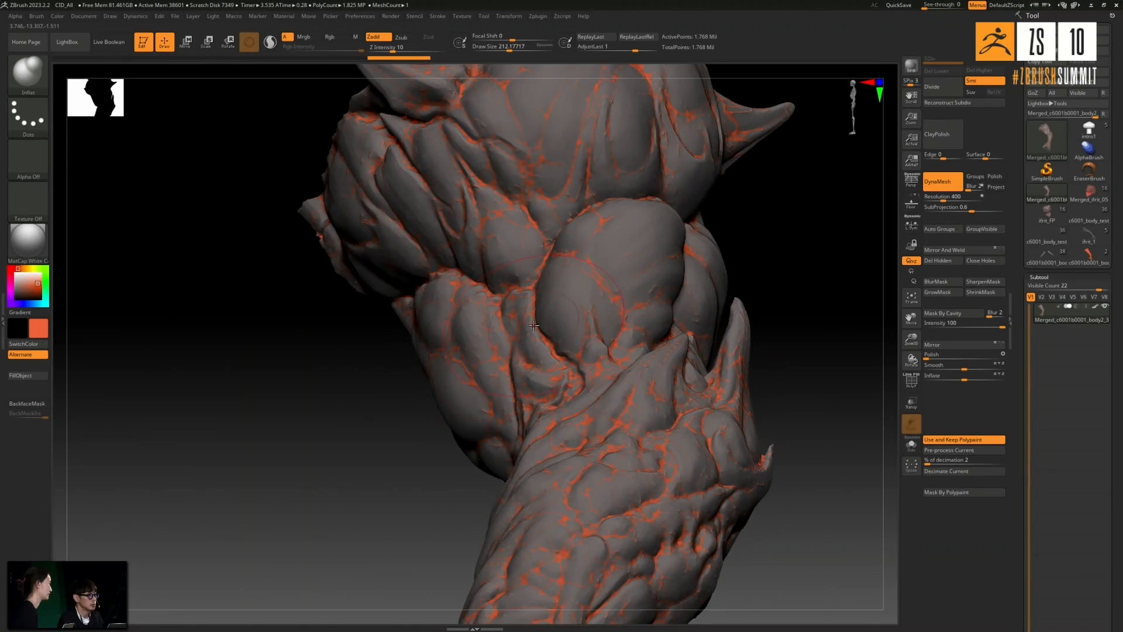
right_click_drag(531, 340, 782, 291, "ctrl")
left_click_drag(782, 291, 714, 274, "alt")
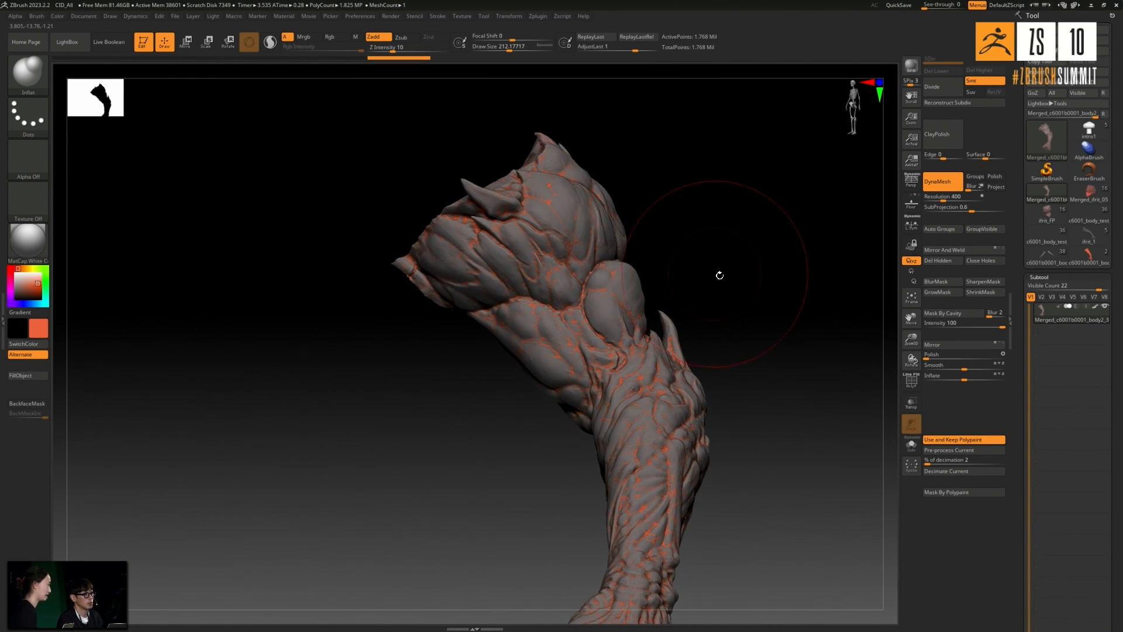
mouse_move(765, 301)
left_mouse_down("alt")
mouse_move(715, 267)
mouse_move(677, 286)
left_mouse_up("alt")
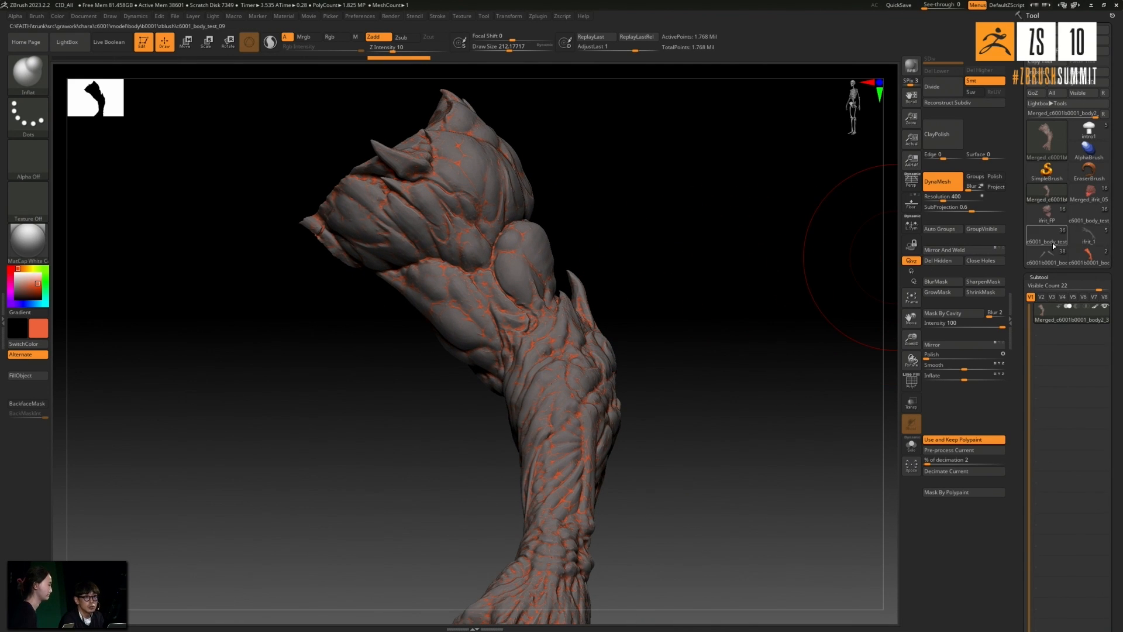
- Look through the loaded creature tools for the arm's blue vein mesh, select it in the c6001b0001_body2_4 tool and isolate it
mouse_move(1042, 253)
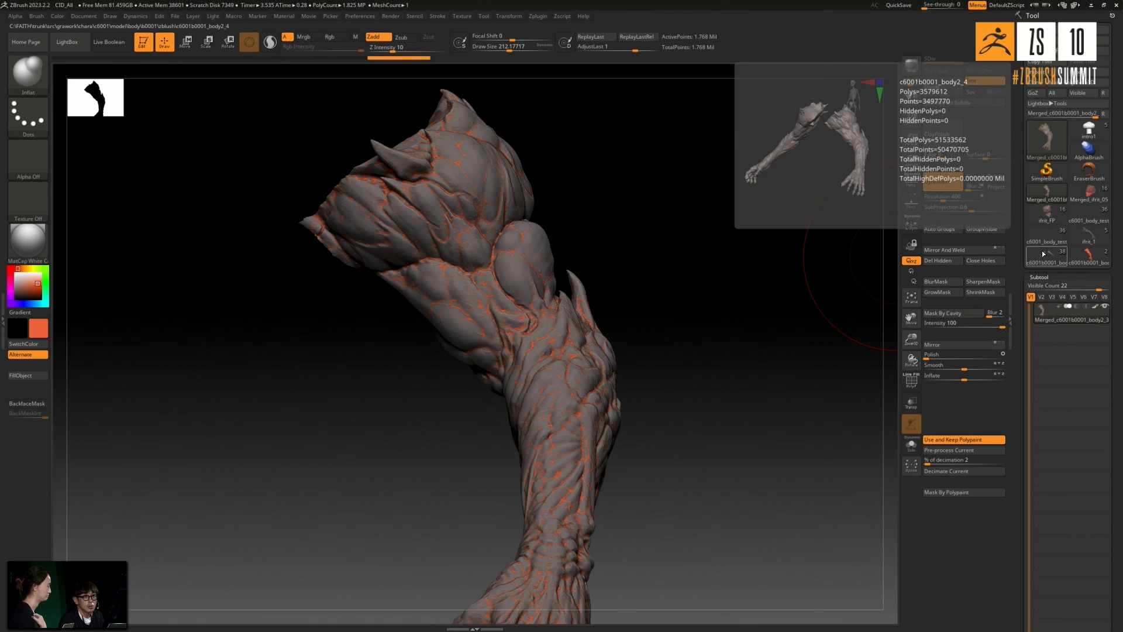
left_click(1047, 212)
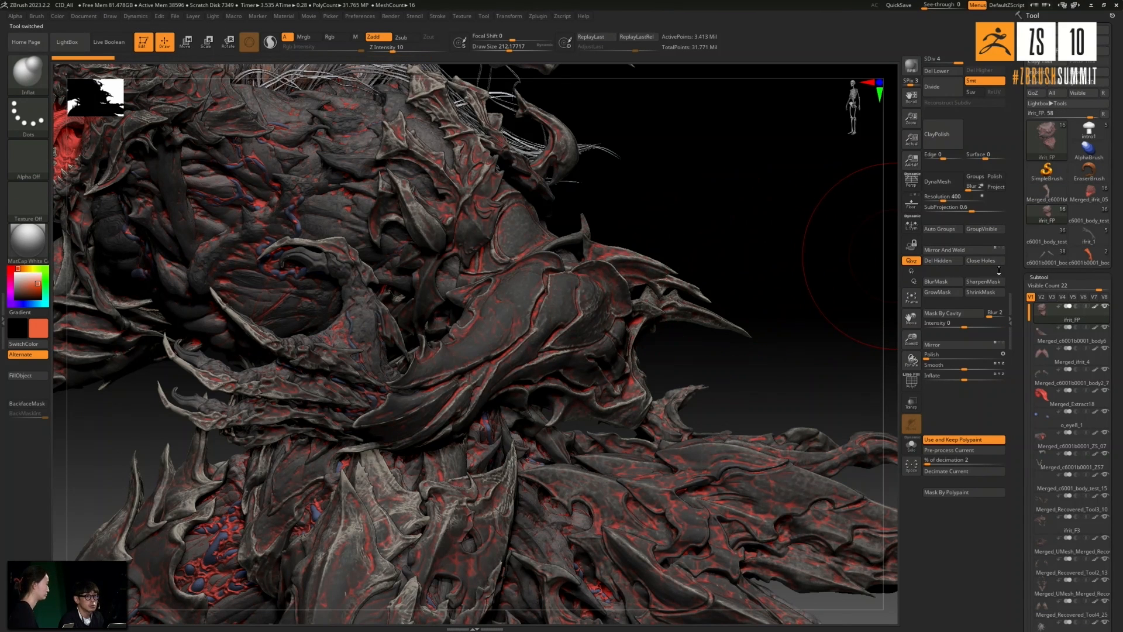
left_click(1089, 194)
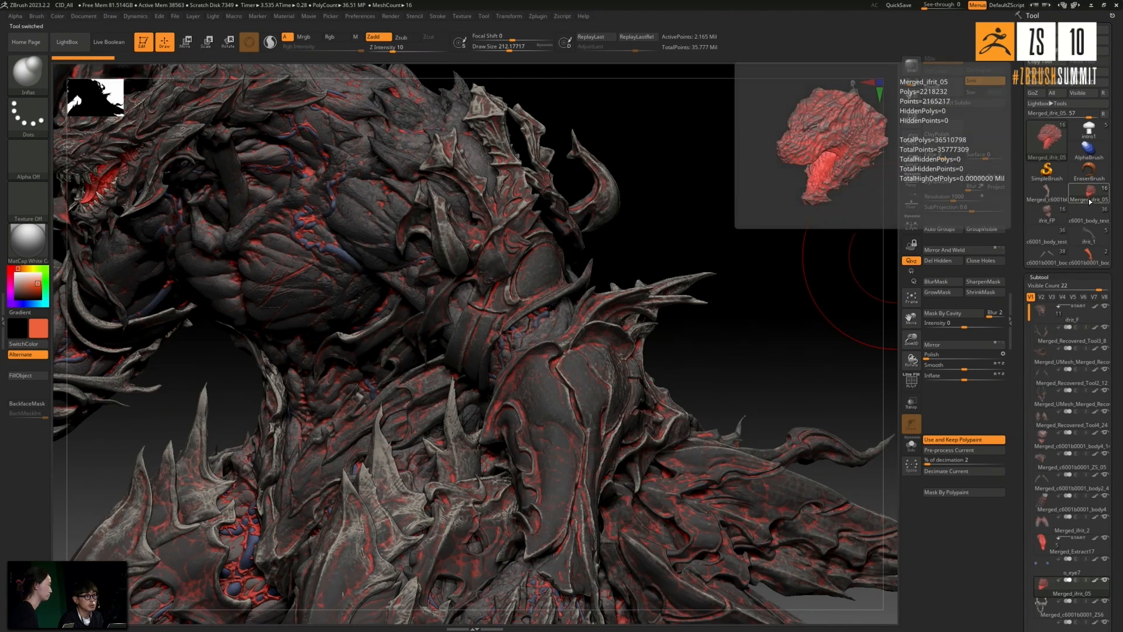
left_click(1051, 257)
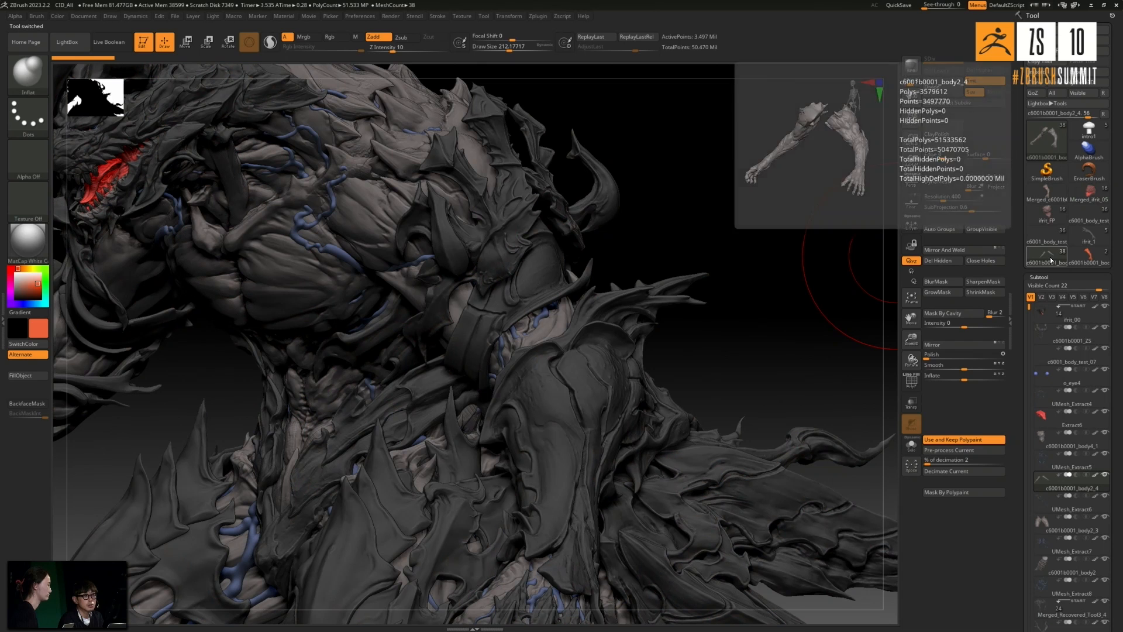
left_click(544, 314, "alt")
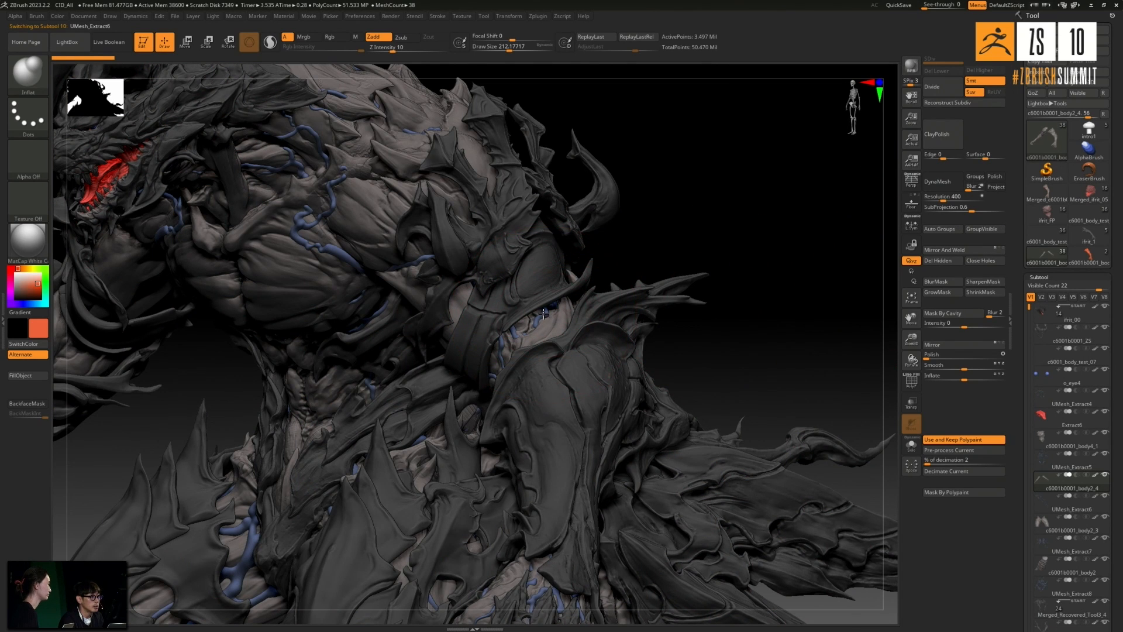
left_click(911, 446)
left_click_drag(810, 323, 731, 316)
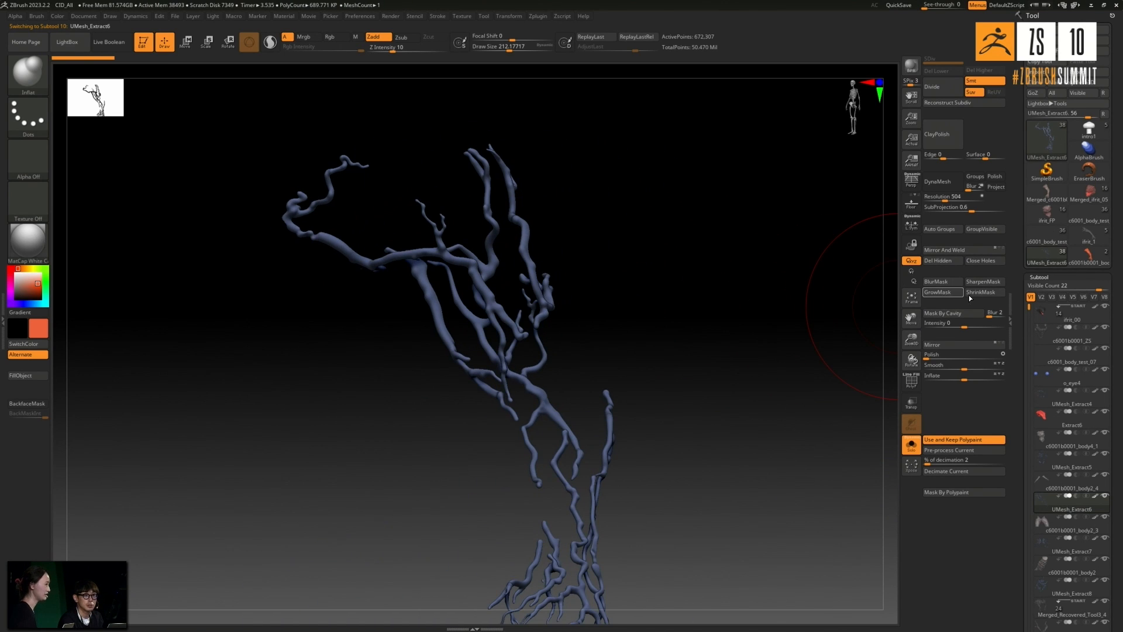
- Return to the merged arm tool, append the blue vein mesh UMesh_Extract6 and show it together with the arm
left_click(1088, 256)
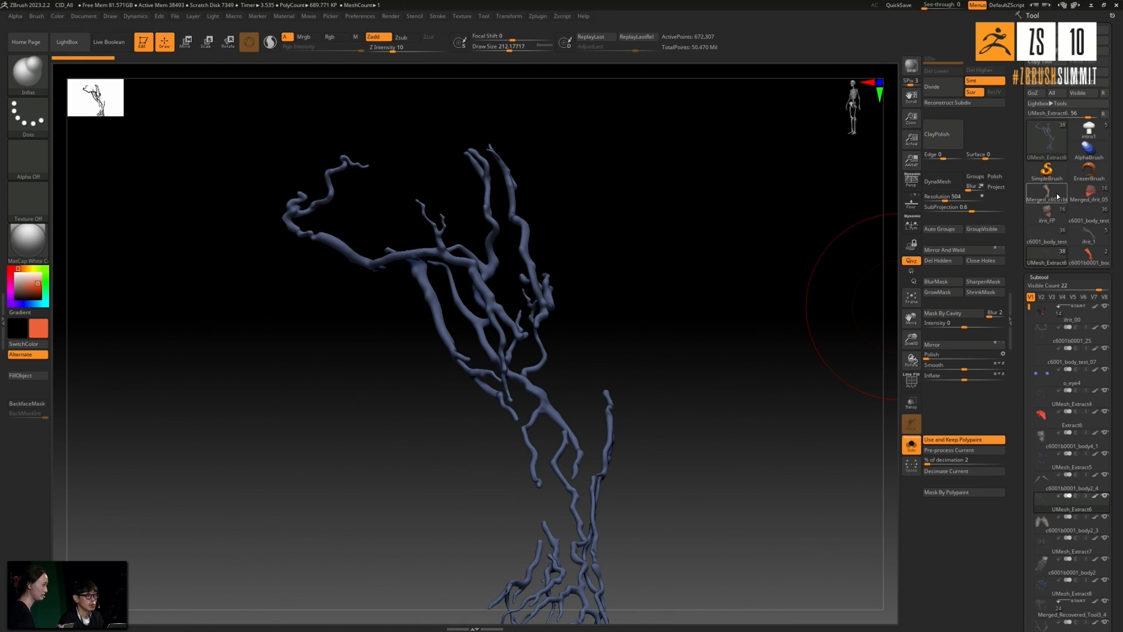
left_click_drag(1122, 408, 1120, 303)
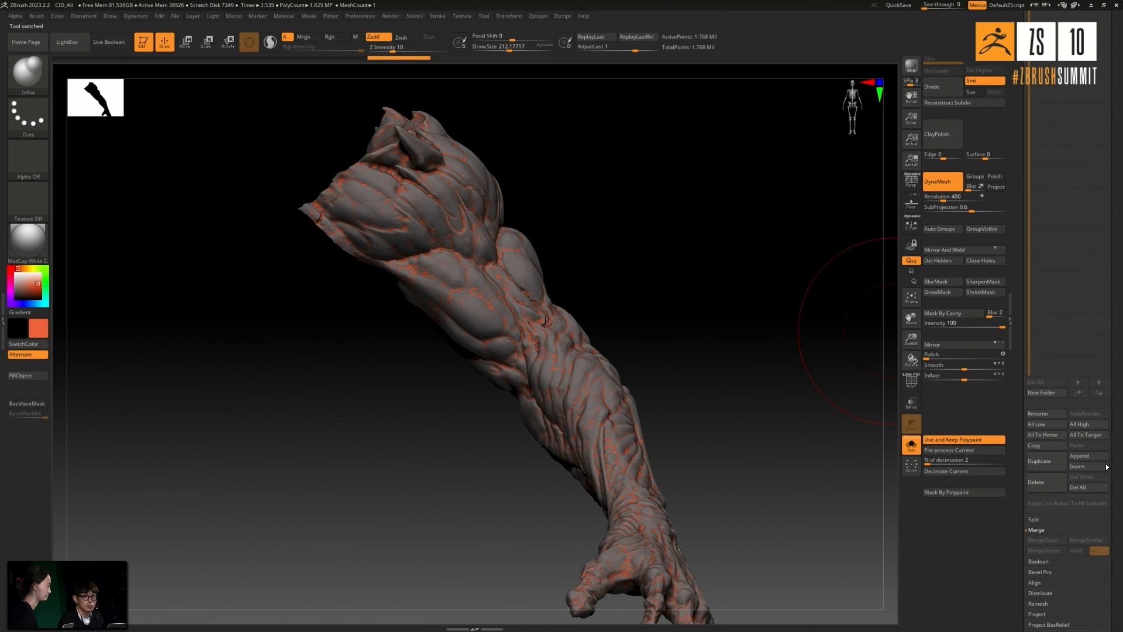
left_click(1089, 457)
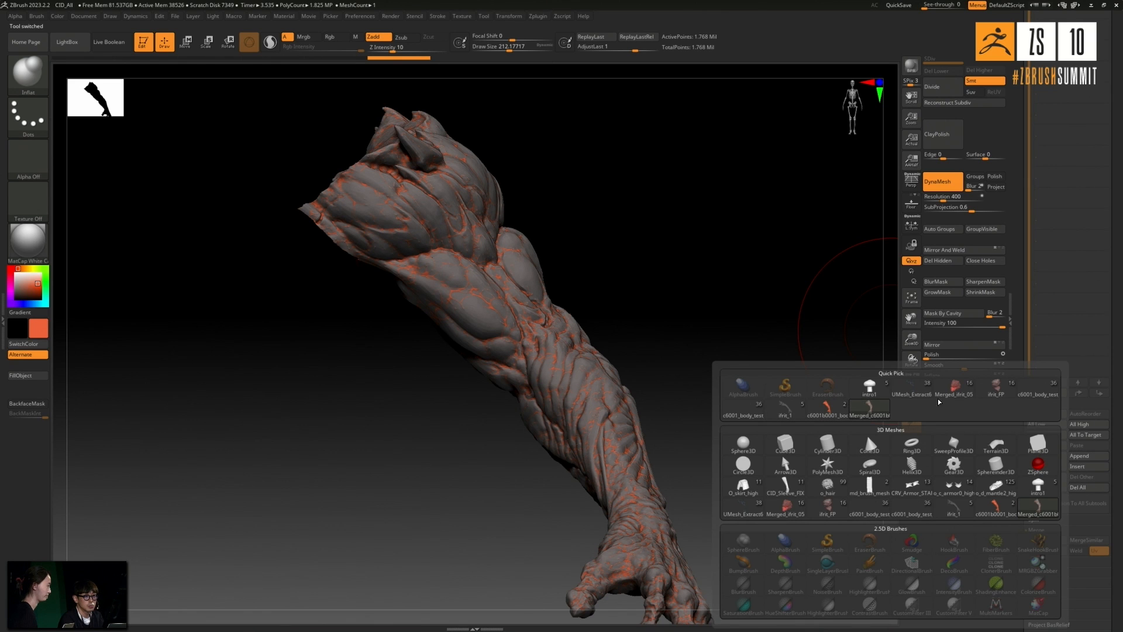
left_click(911, 388)
left_click(911, 444)
mouse_move(772, 374)
left_mouse_down()
mouse_move(747, 351)
mouse_move(708, 349)
mouse_move(731, 333)
mouse_move(509, 318)
left_mouse_up()
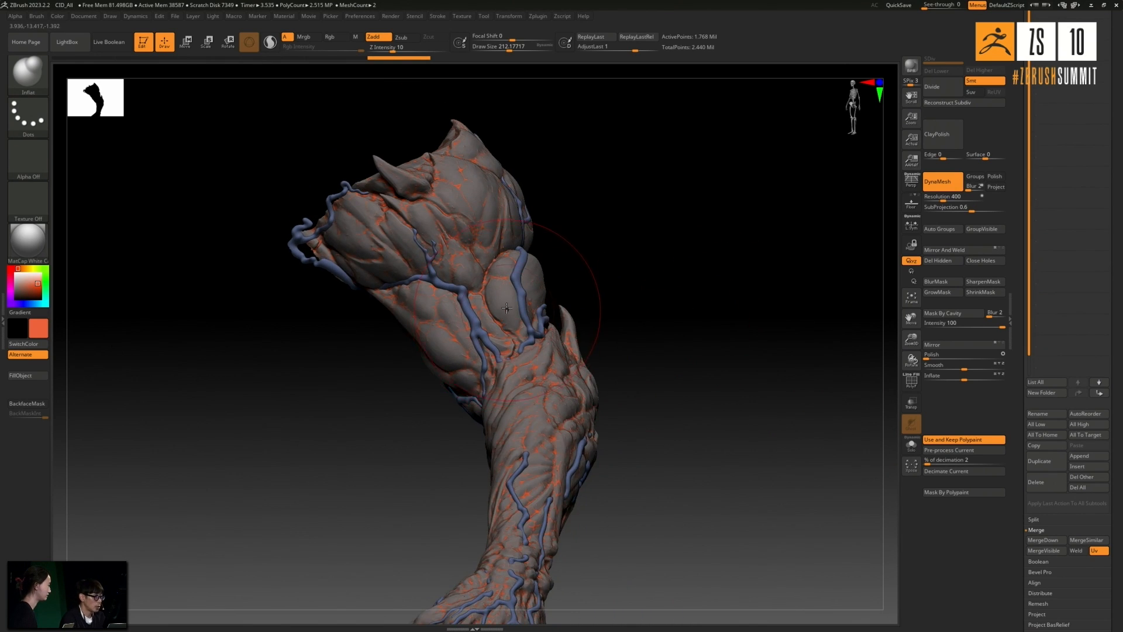
right_click_drag(507, 309, 507, 292, "ctrl")
left_click_drag(663, 268, 560, 308)
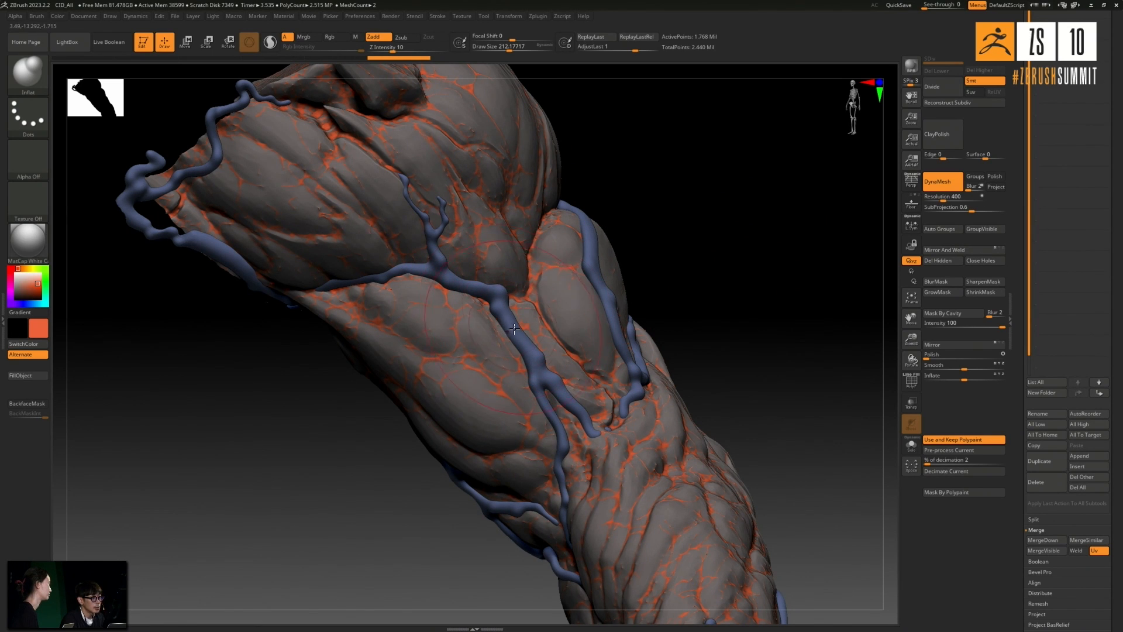
left_click_drag(689, 315, 560, 324)
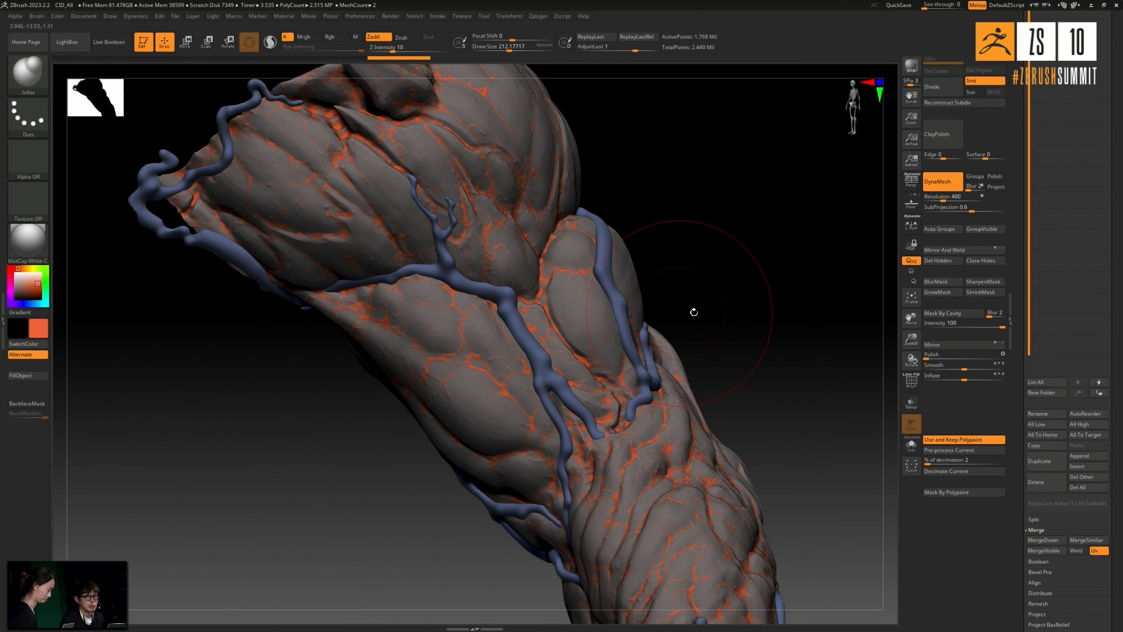
- Select the appended blue vein subtool and duplicate it
left_click_drag(1119, 226, 1118, 420)
left_click(1072, 140)
left_click_drag(799, 233, 597, 274)
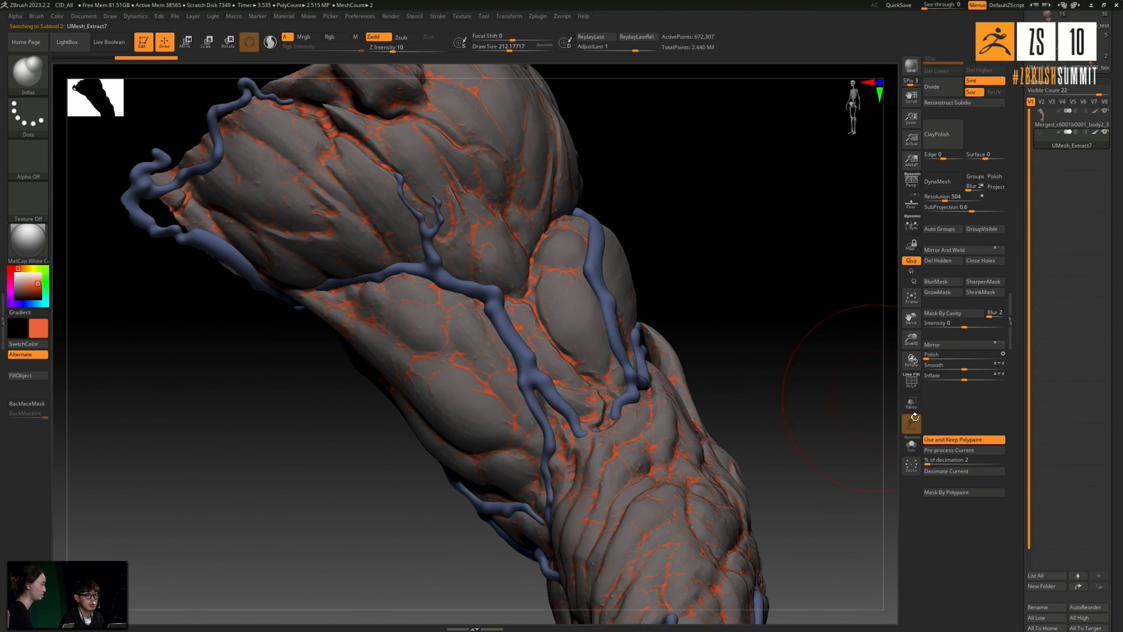
scroll(1094, 417, "down", 2)
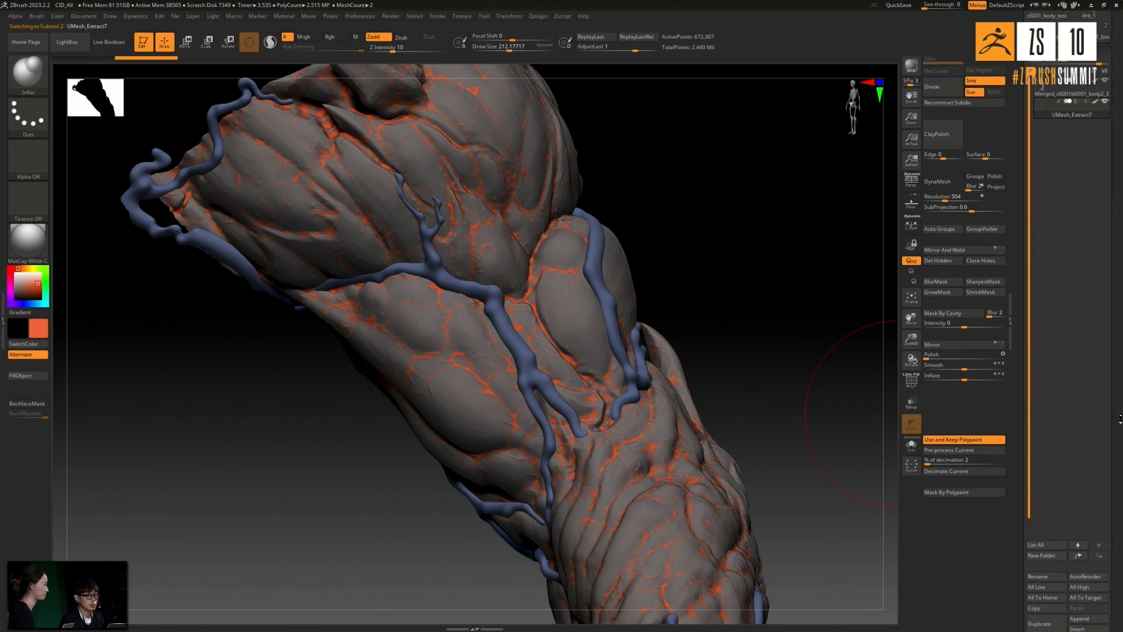
mouse_move(810, 341)
left_mouse_down()
mouse_move(787, 350)
mouse_move(478, 317)
left_mouse_up()
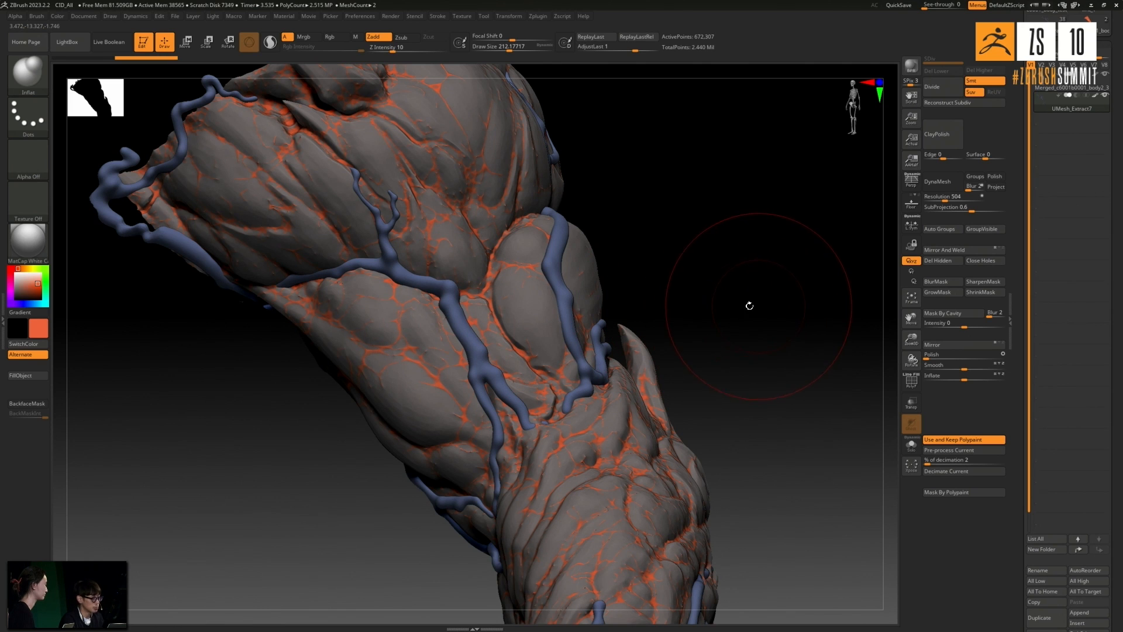
left_click_drag(554, 318, 715, 295)
mouse_move(825, 390)
left_mouse_down()
mouse_move(805, 363)
mouse_move(912, 359)
left_mouse_up()
scroll(1065, 456, "down", 3)
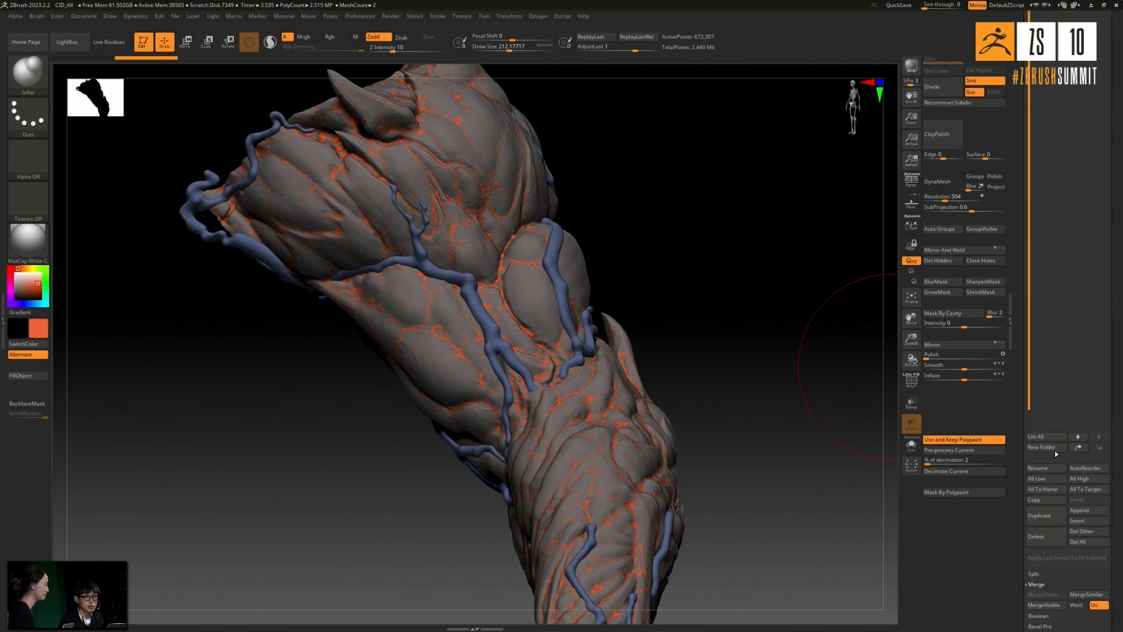
scroll(1065, 497, "up", 2)
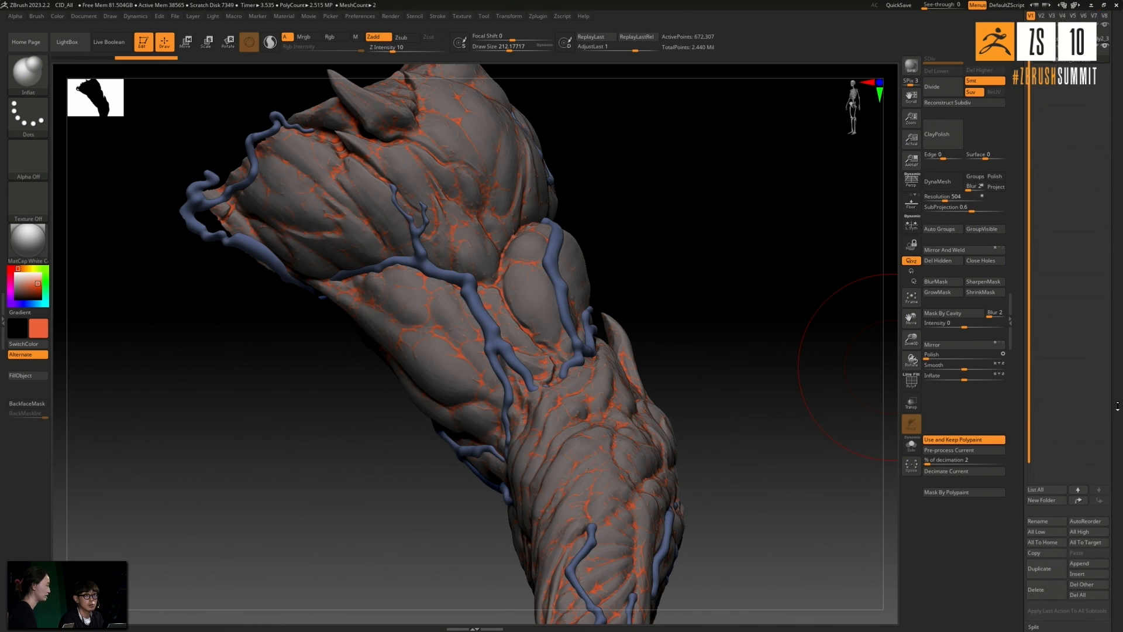
left_click(1040, 544)
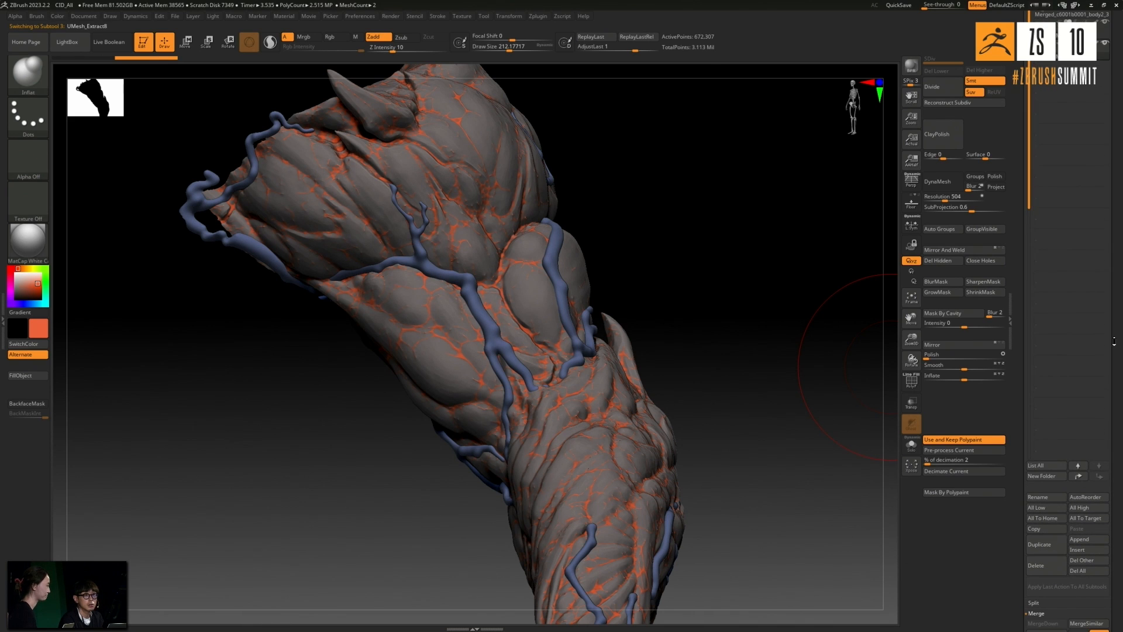
left_click_drag(1119, 304, 1118, 370)
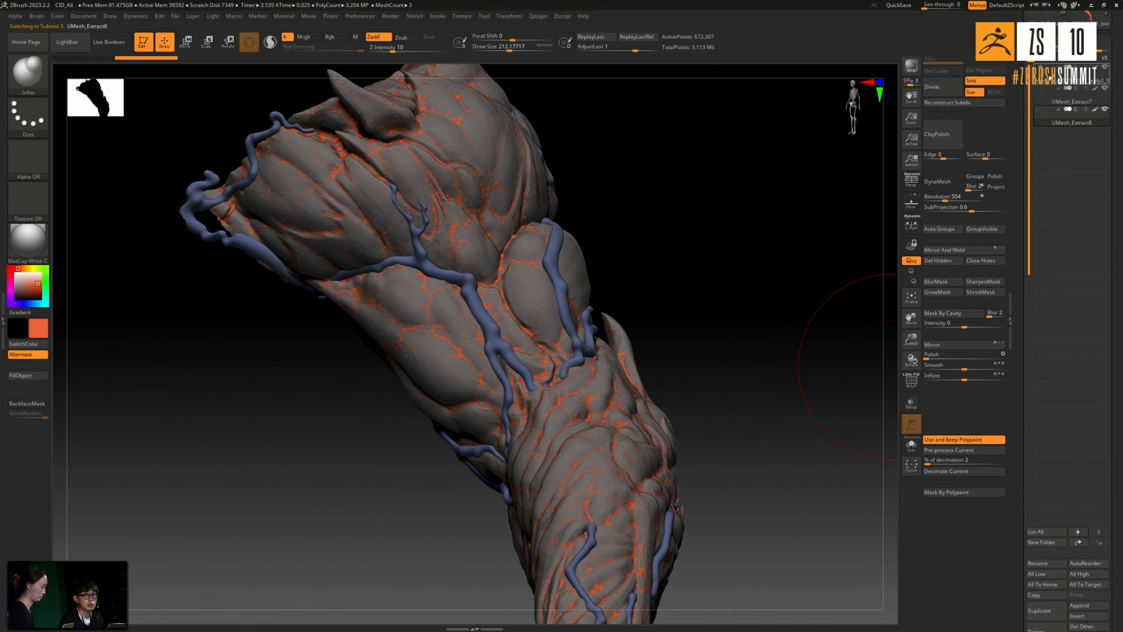
- Duplicate the merged arm subtool and hide the spare copies so that one arm and one vein mesh are shown
left_click(1050, 77)
scroll(1097, 443, "up", 3)
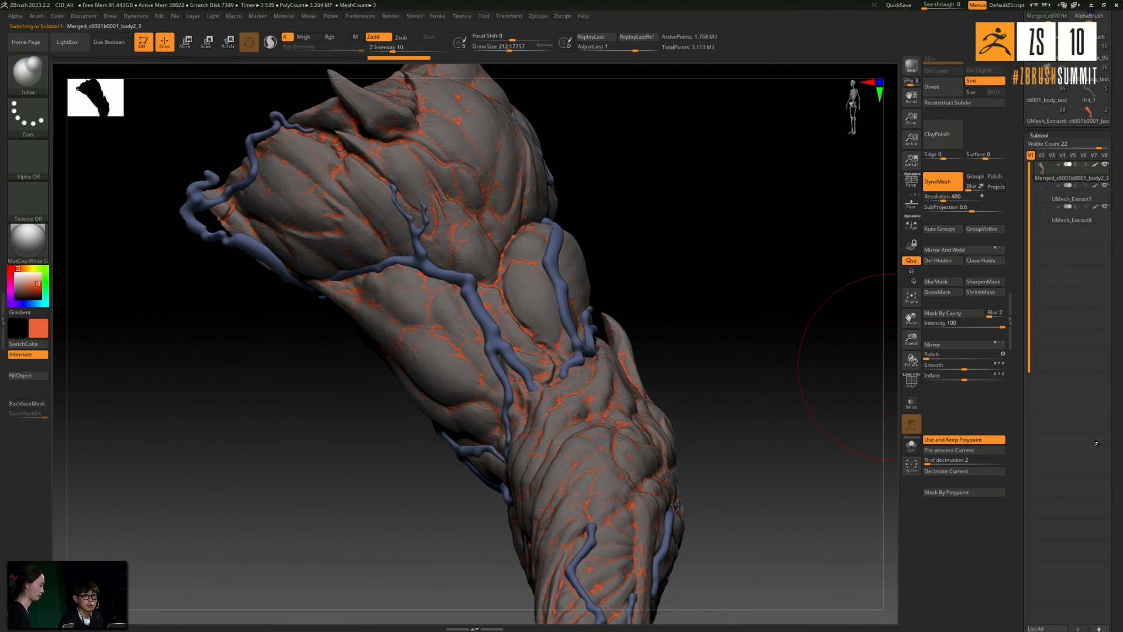
scroll(1121, 403, "down", 5)
left_click(1040, 540)
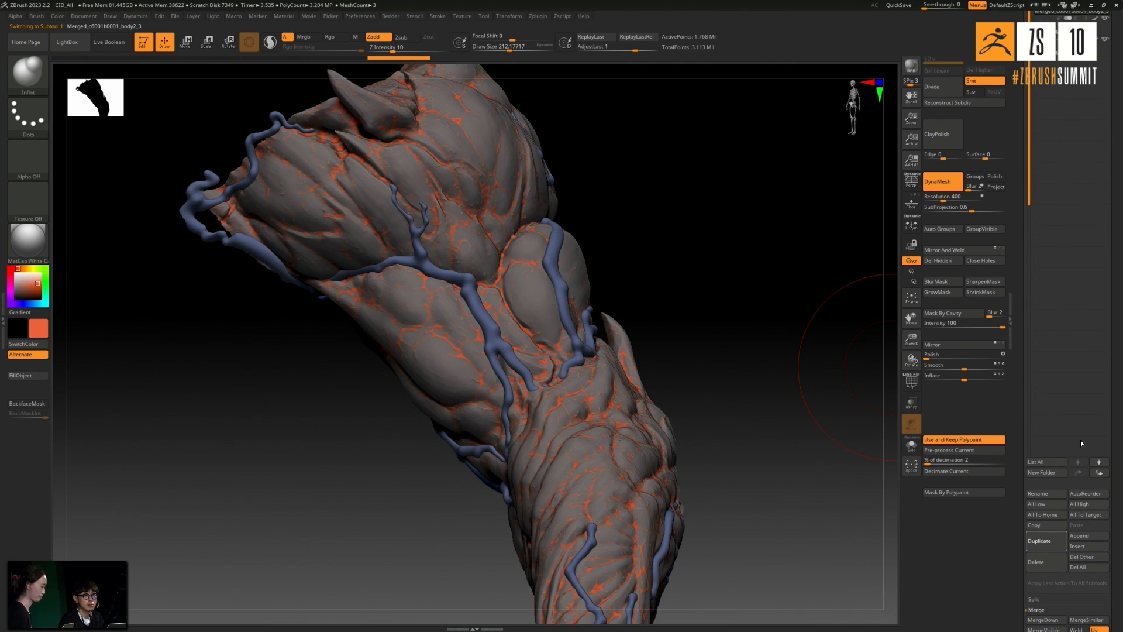
scroll(1104, 273, "up", 5)
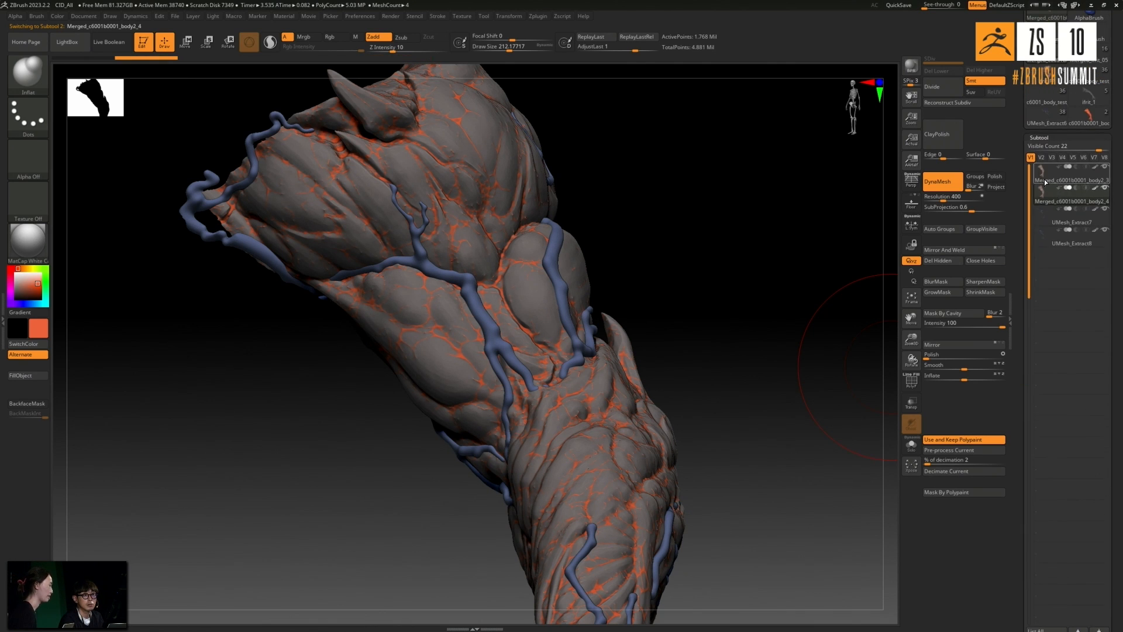
left_click(1106, 168)
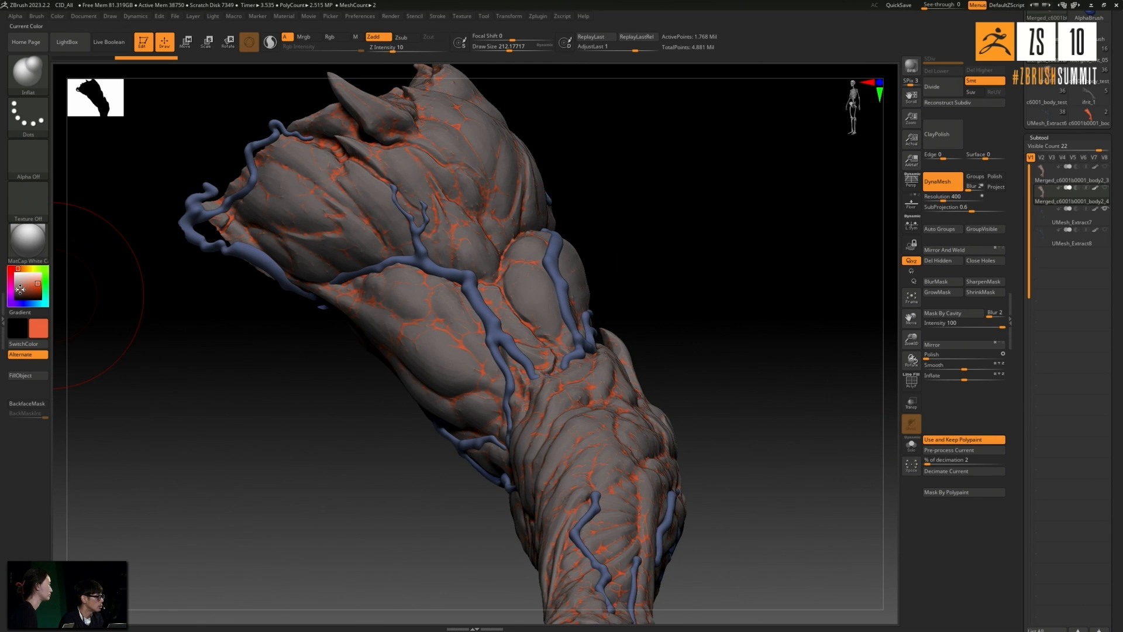
- Pick a darker red-orange color and fill the duplicated arm with it
left_click(13, 289)
left_click_drag(13, 289, 33, 286)
left_click(16, 377)
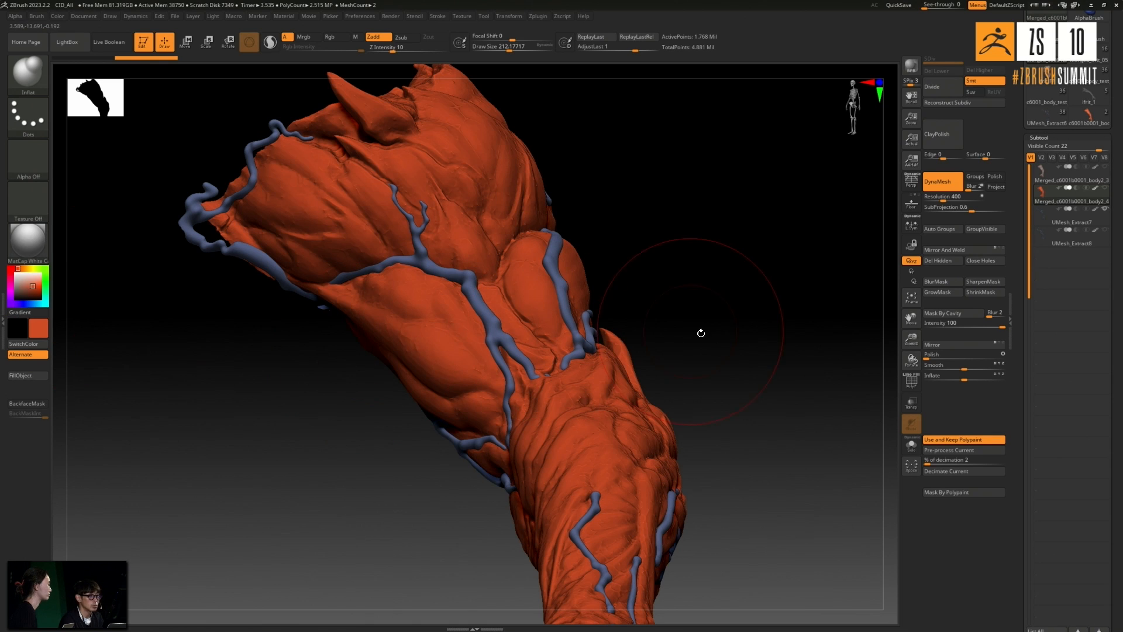
left_click(1105, 190)
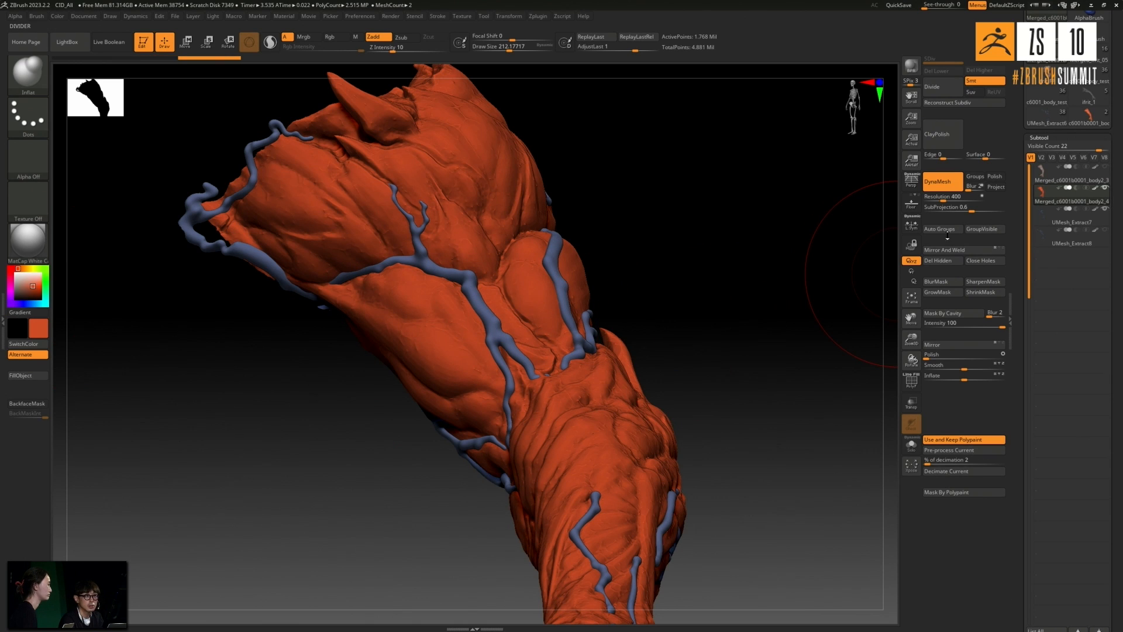
left_click_drag(765, 243, 755, 255)
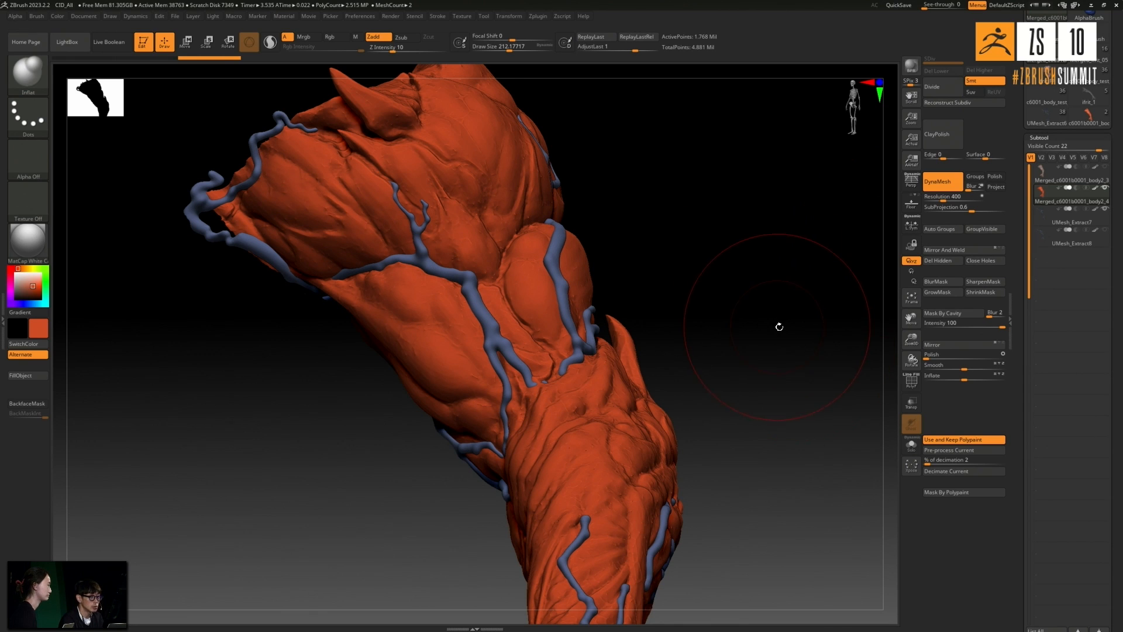
left_click_drag(775, 326, 786, 319)
- Merge the duplicated arm down with the duplicated vein mesh below it and accept the irreversible operation
scroll(1118, 306, "down", 3)
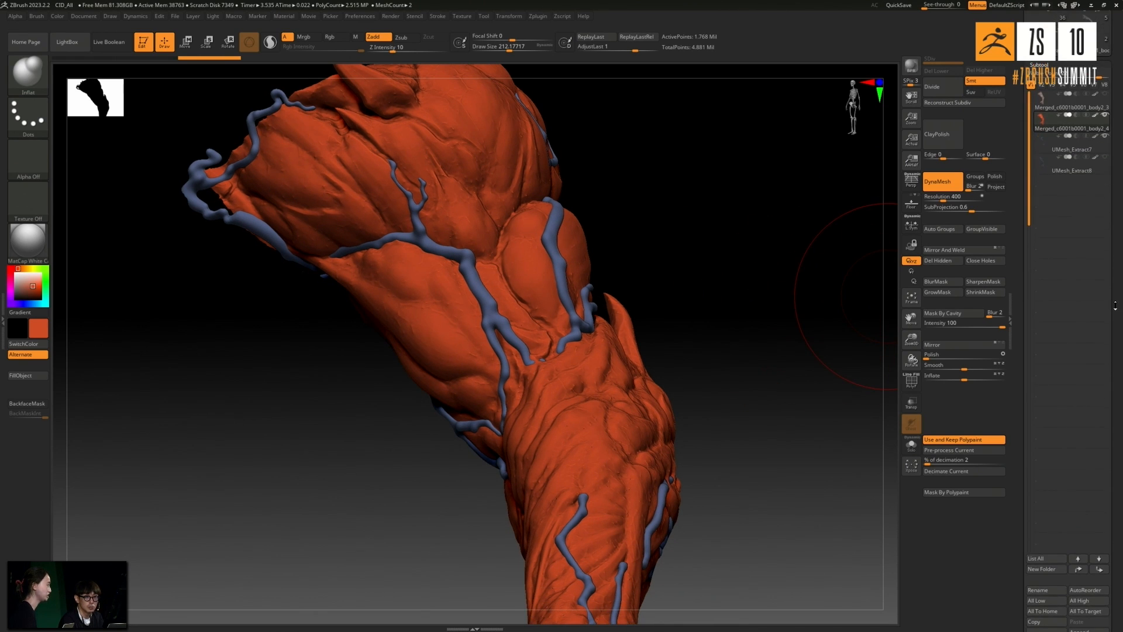
scroll(1120, 319, "down", 5)
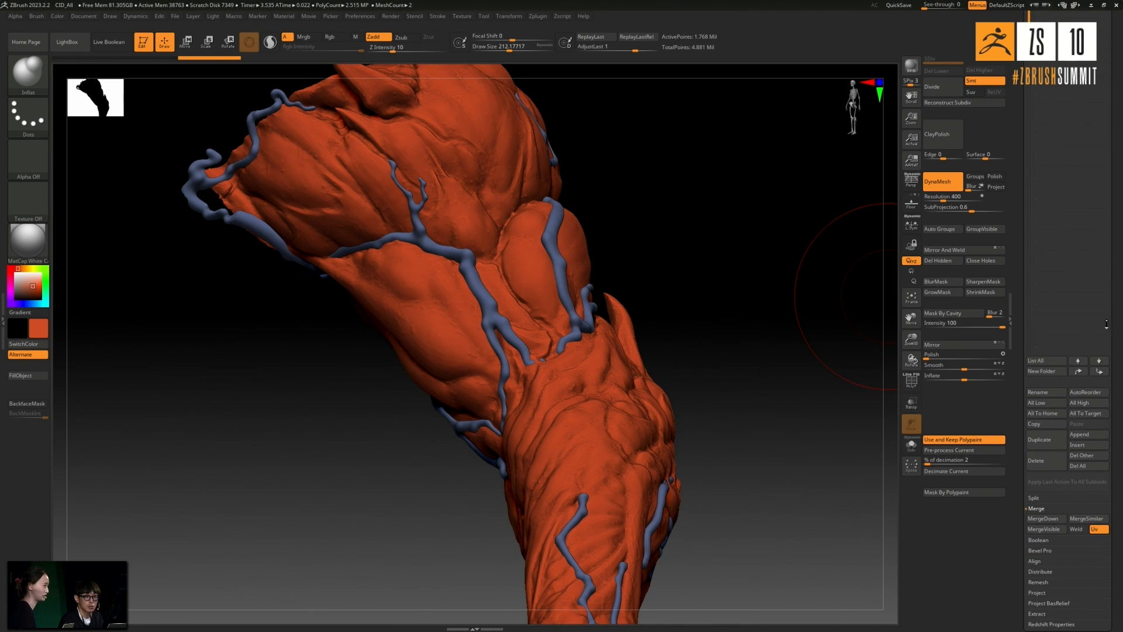
left_click(1040, 530)
scroll(1118, 414, "up", 8)
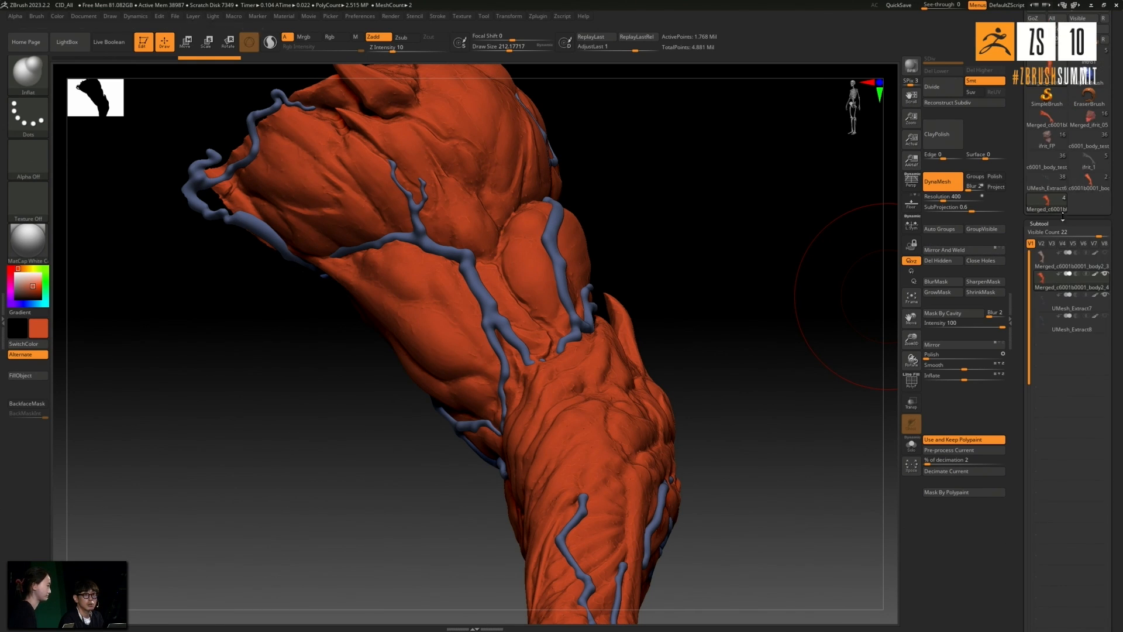
scroll(1118, 325, "down", 8)
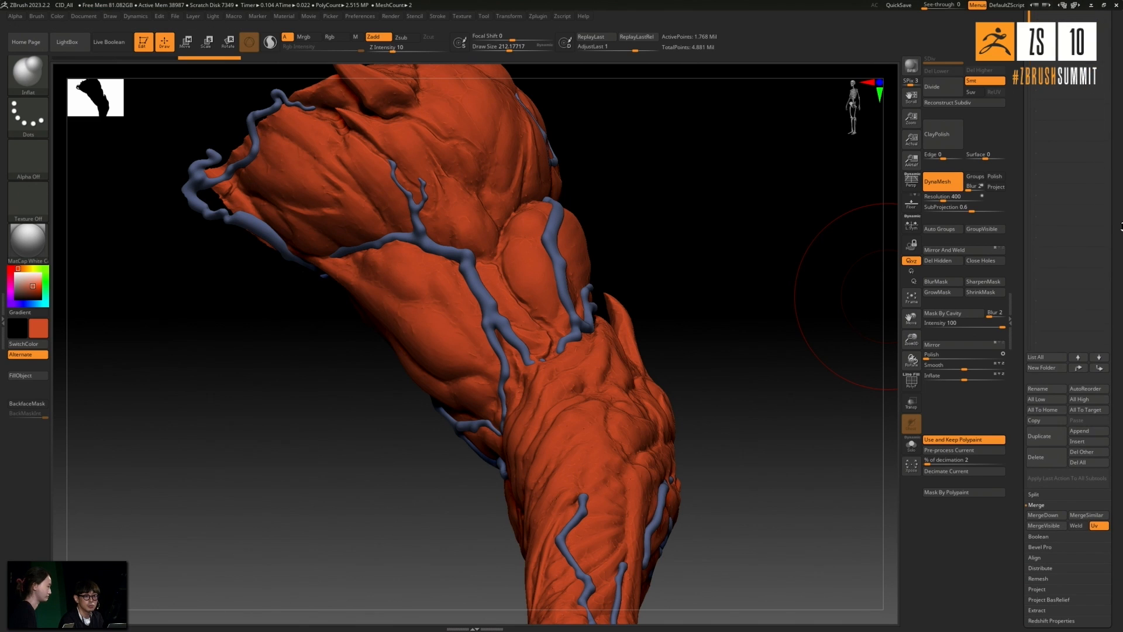
left_click(1044, 515)
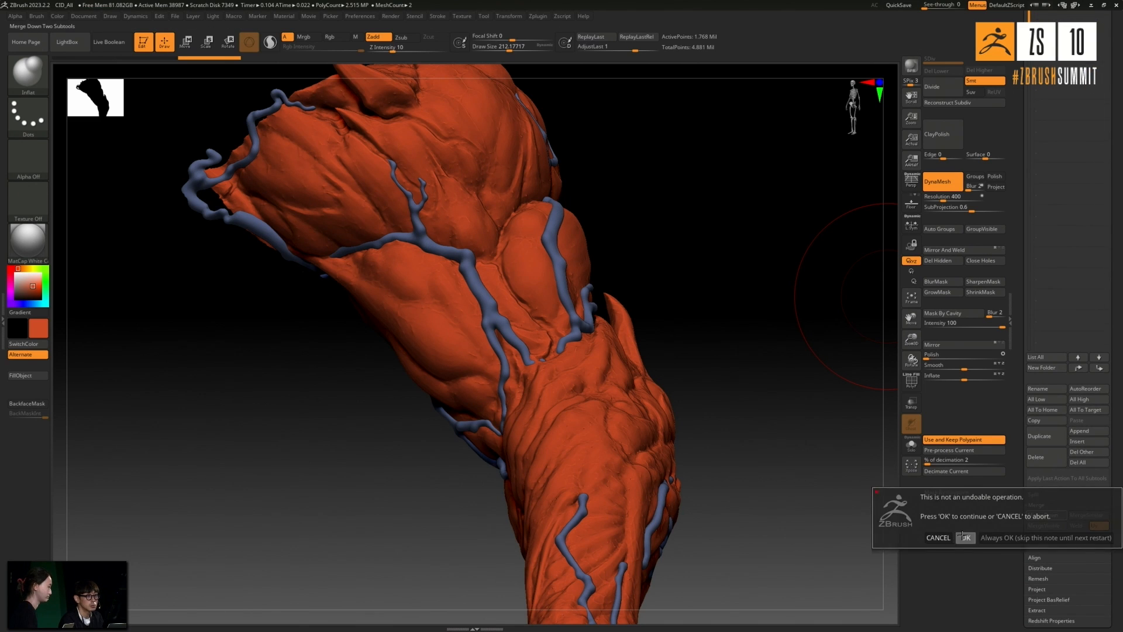
left_click(965, 537)
scroll(1065, 409, "up", 8)
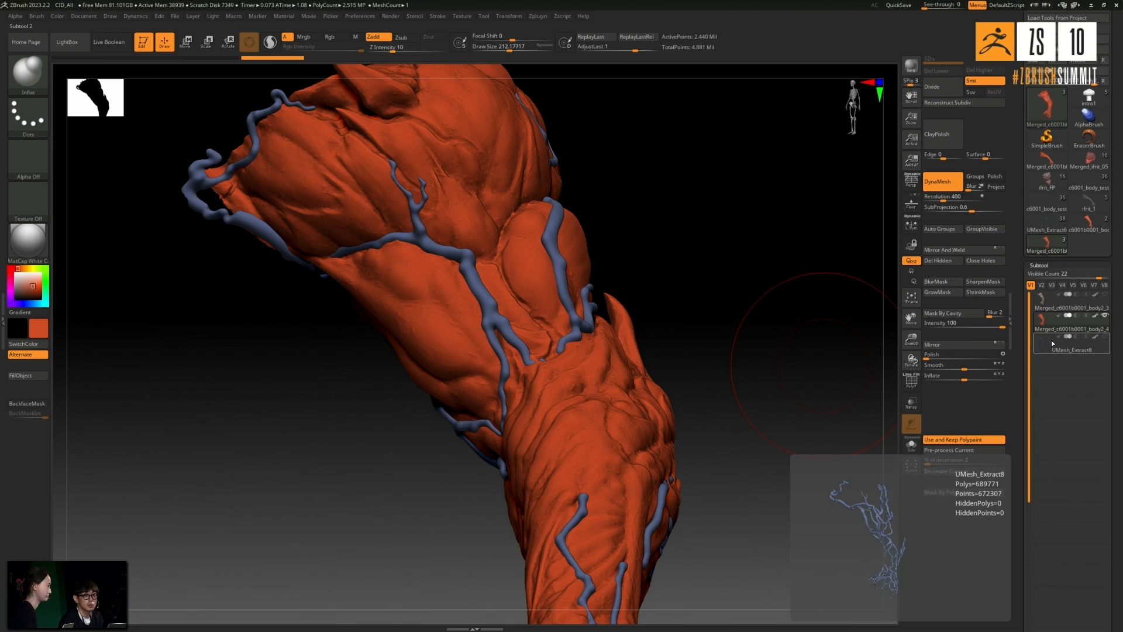
- Isolate the merged arm and rebuild it with DynaMesh at resolution 200
left_click(911, 446)
left_click_drag(793, 321, 813, 310)
left_click(954, 198)
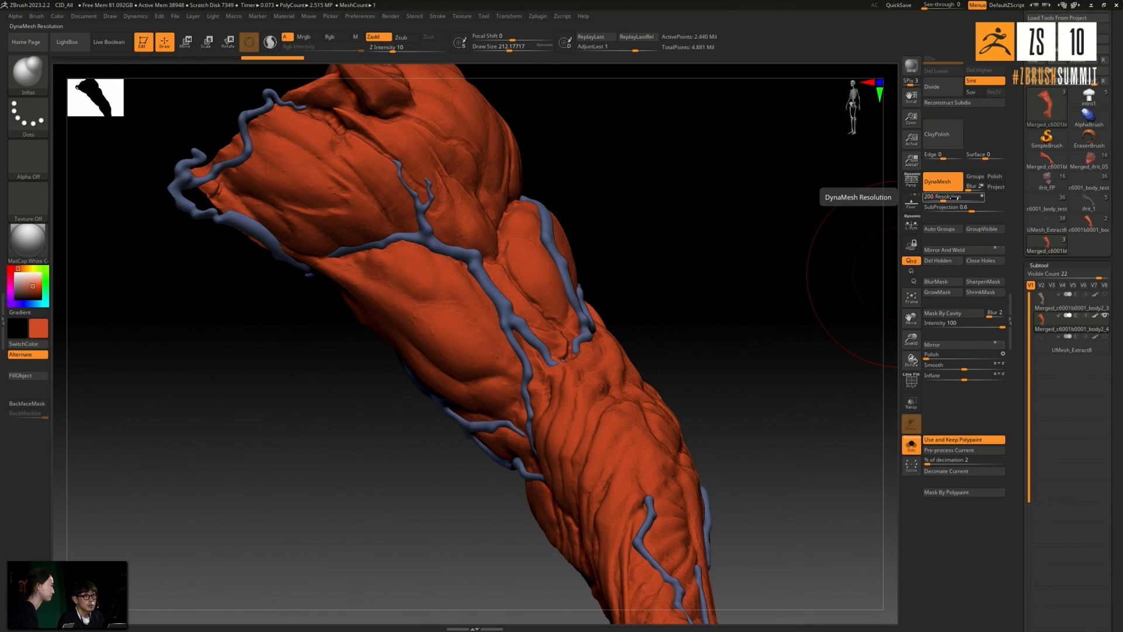
type("200")
key("Return")
left_click_drag(649, 255, 832, 290, "ctrl")
- Slightly polish the remeshed arm and its fused veins
left_click_drag(930, 355, 935, 355)
left_click_drag(787, 273, 729, 269)
left_click_drag(759, 315, 749, 333)
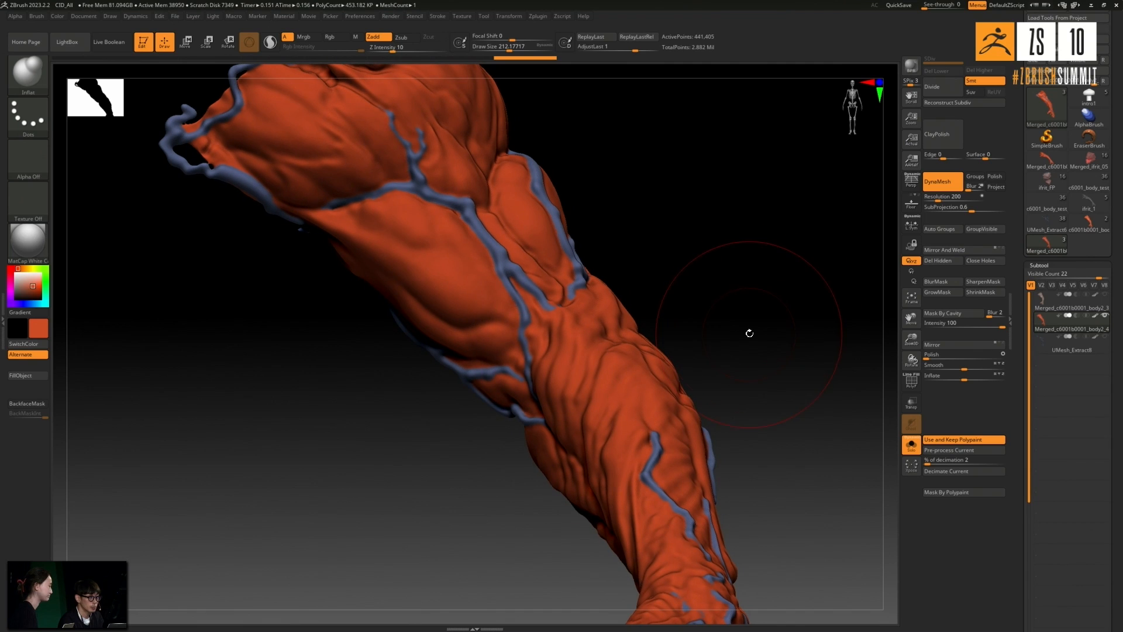
- Pre-process the merged arm and decimate it to 2 percent, keeping its polypaint
left_click(938, 456)
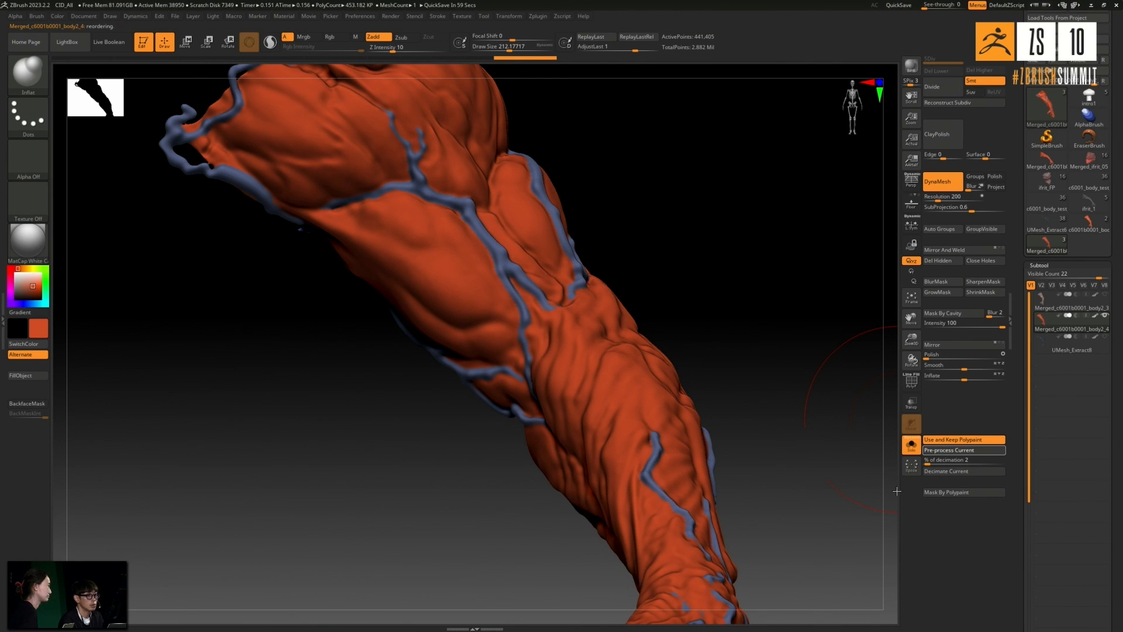
left_click(963, 471)
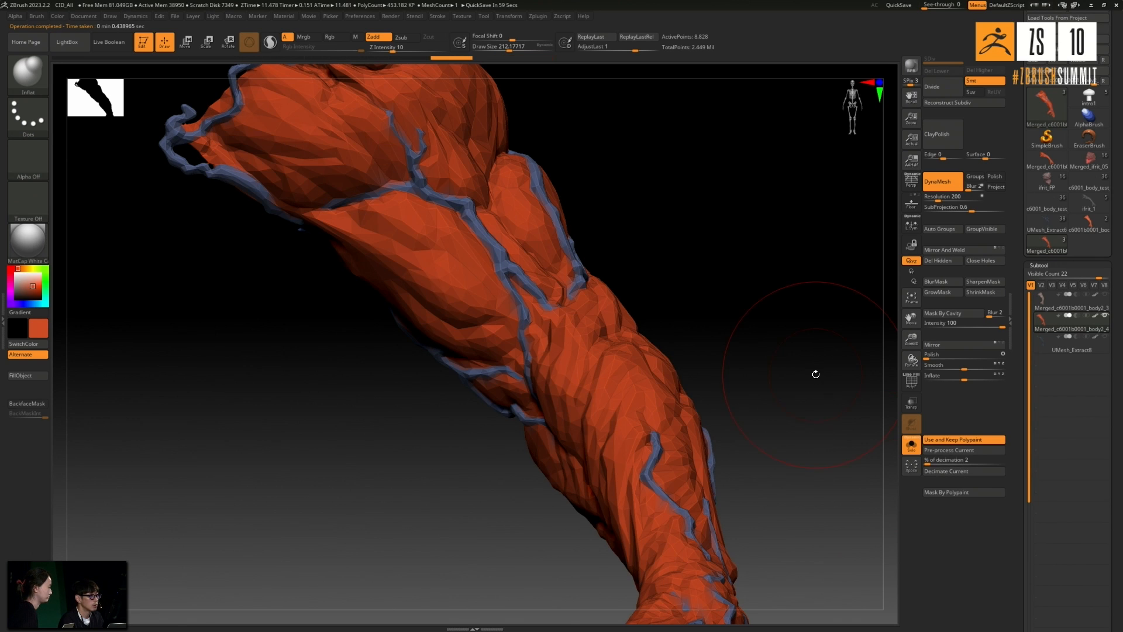
left_click_drag(776, 312, 892, 292)
- Subdivide the faceted arm to level 4 with smoothing turned off and delete its lower subdivision levels
left_click_drag(814, 296, 830, 290)
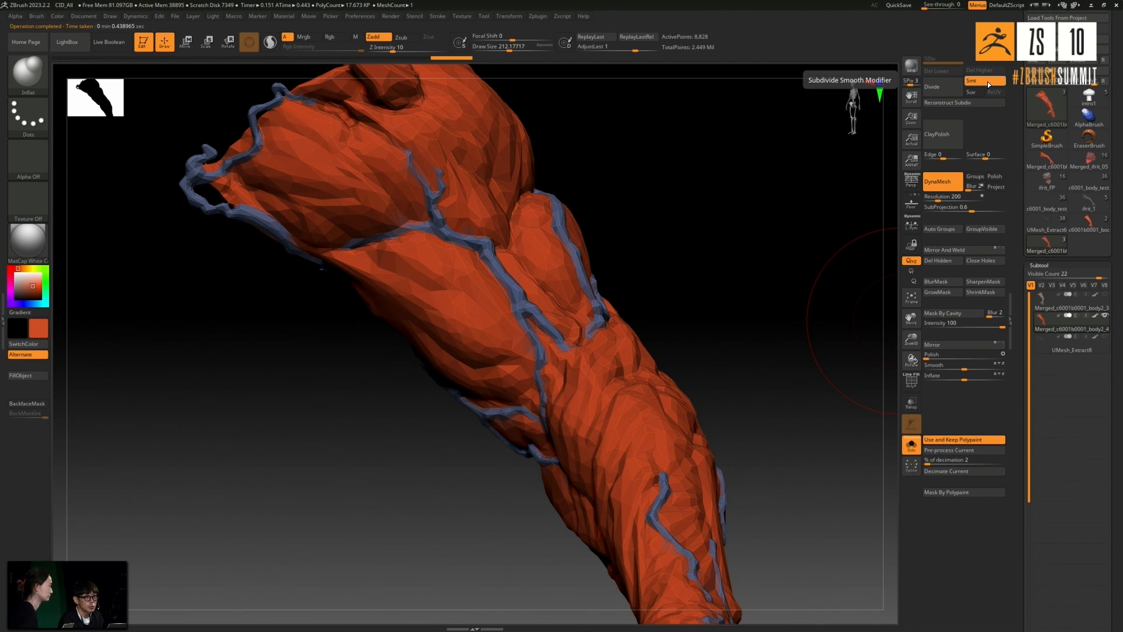
left_click(939, 94)
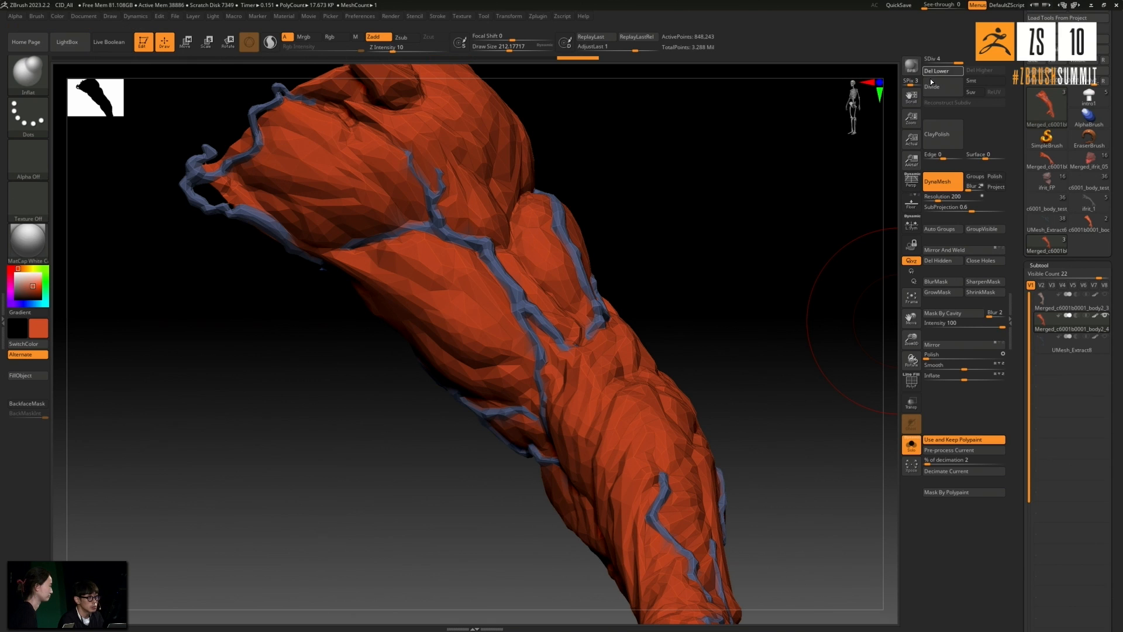
left_click_drag(808, 339, 811, 333)
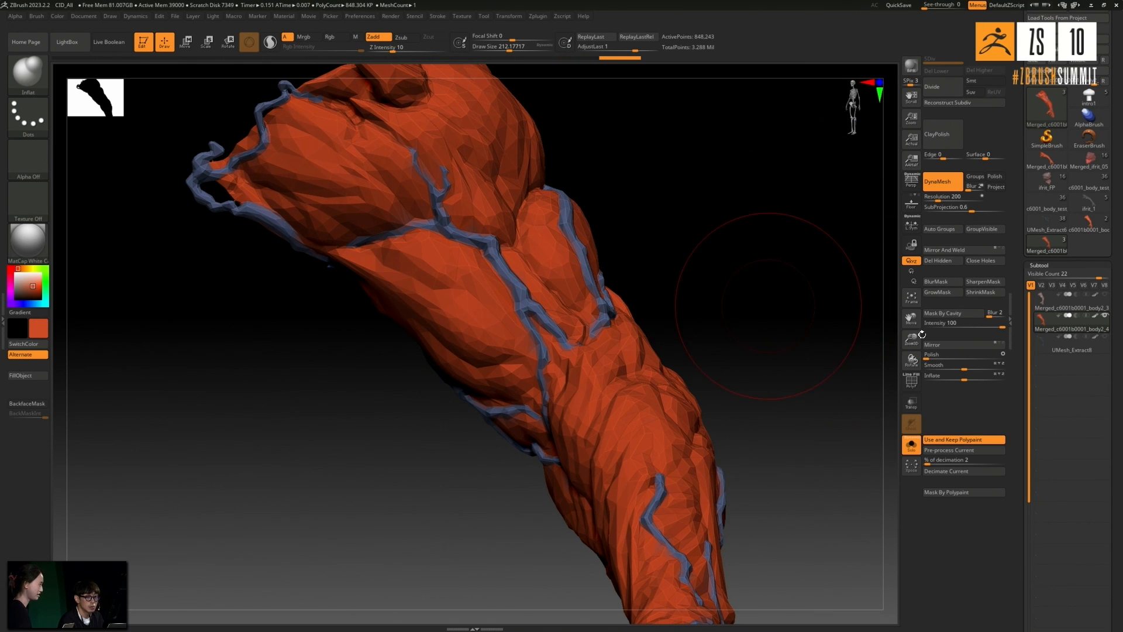
- Mask the faceted arm by cavity at intensity 100, then invert and blur the mask
left_click(968, 315)
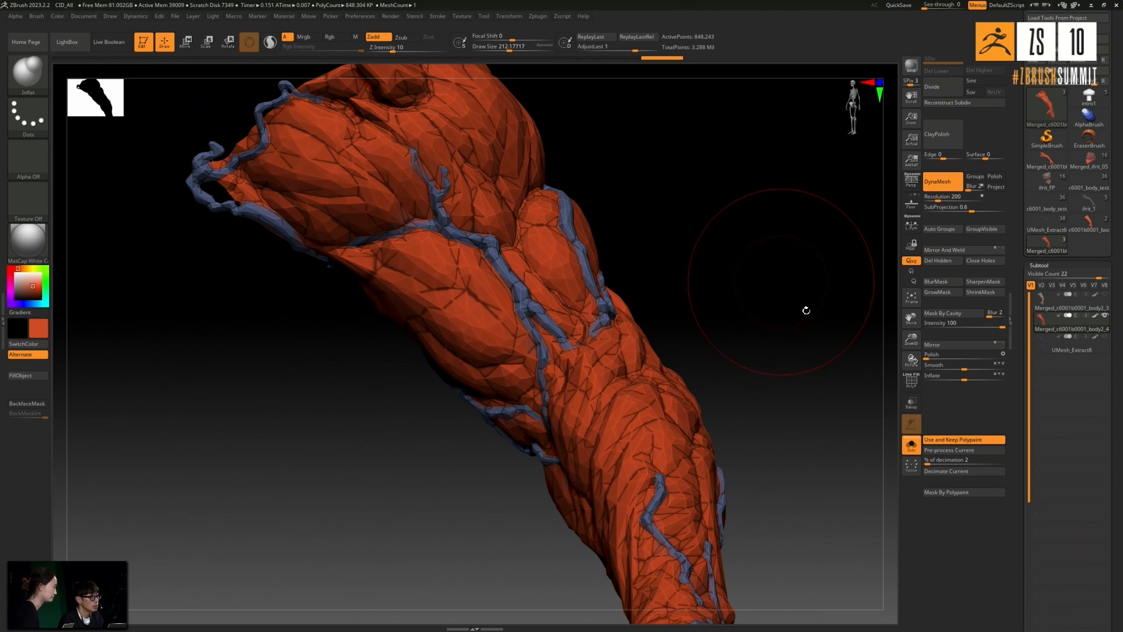
right_click_drag(555, 286, 701, 231, "ctrl")
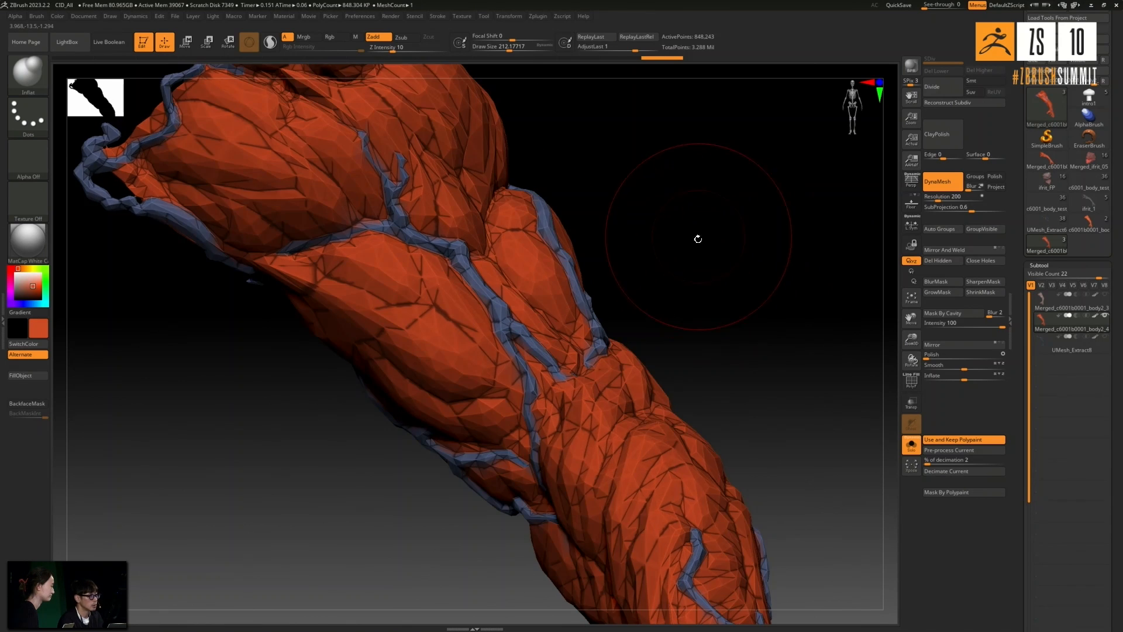
left_click(716, 251, "ctrl")
left_click(492, 302, "ctrl")
left_click(685, 263, "ctrl")
left_click(712, 276, "ctrl")
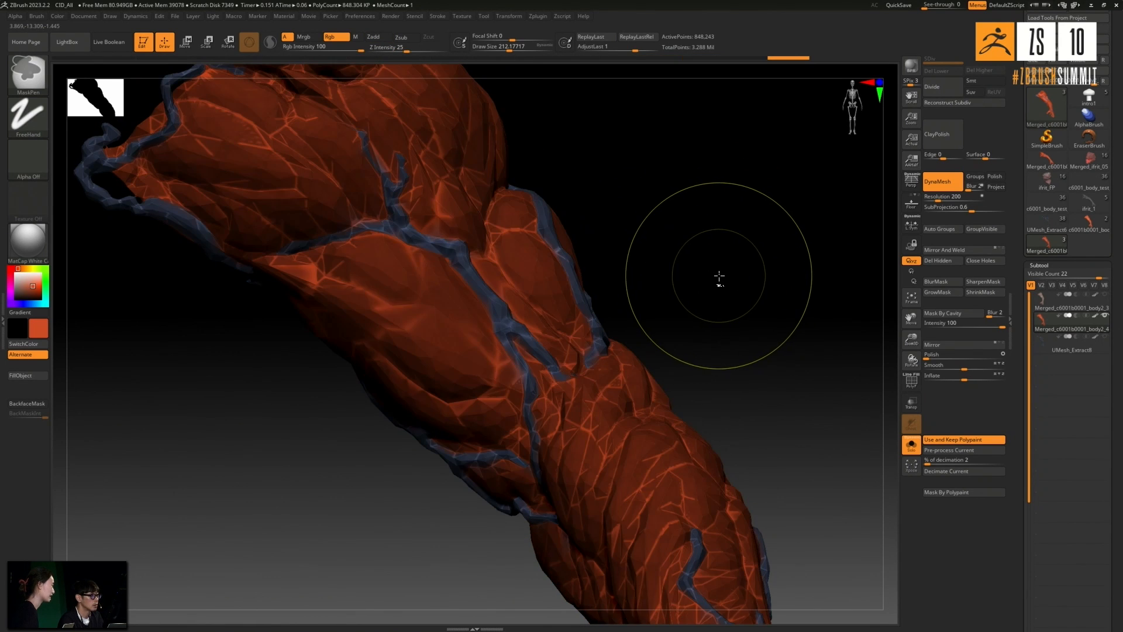
left_click(446, 351, "ctrl")
mouse_move(1105, 298)
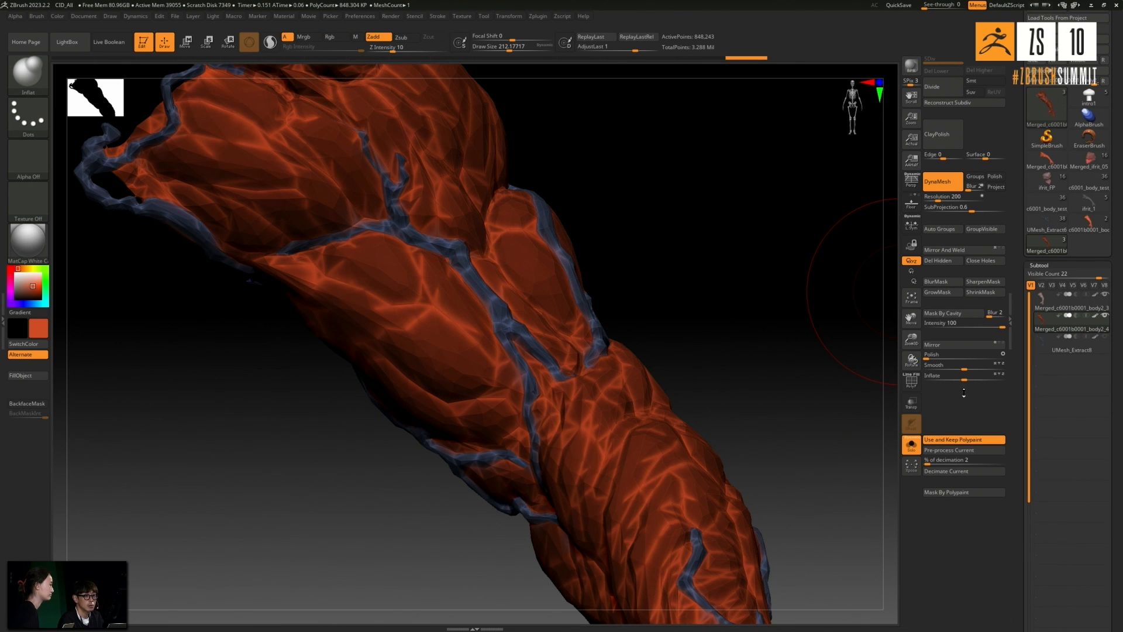
- Show the original arm and vein meshes alongside the merged arm and deflate its unmasked areas with Inflate -8
left_click(908, 451)
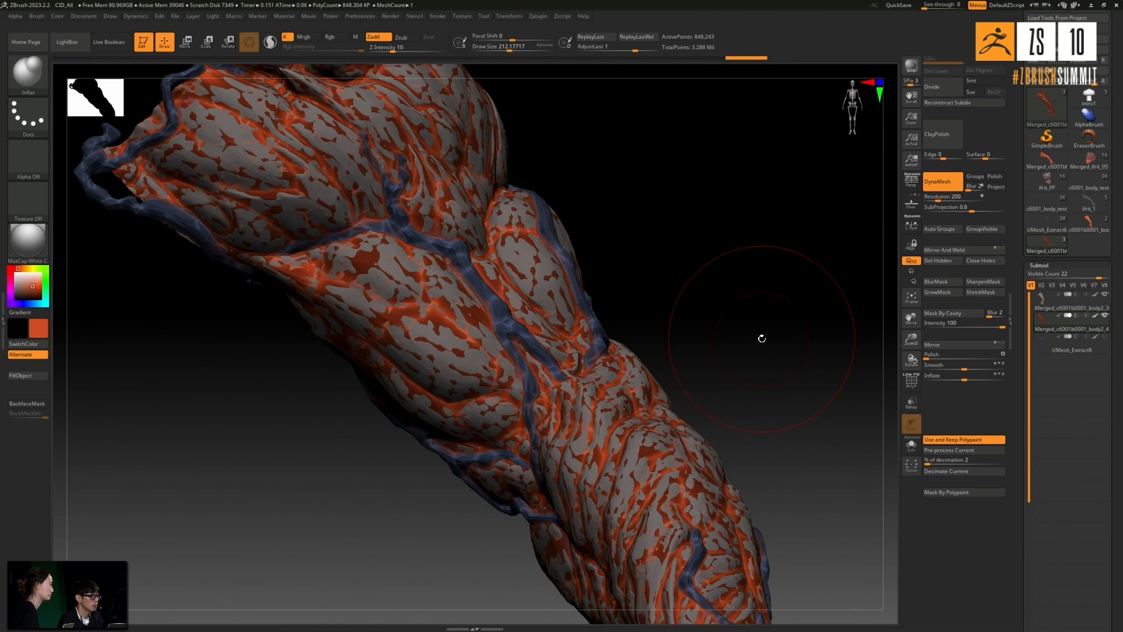
left_click(1104, 337)
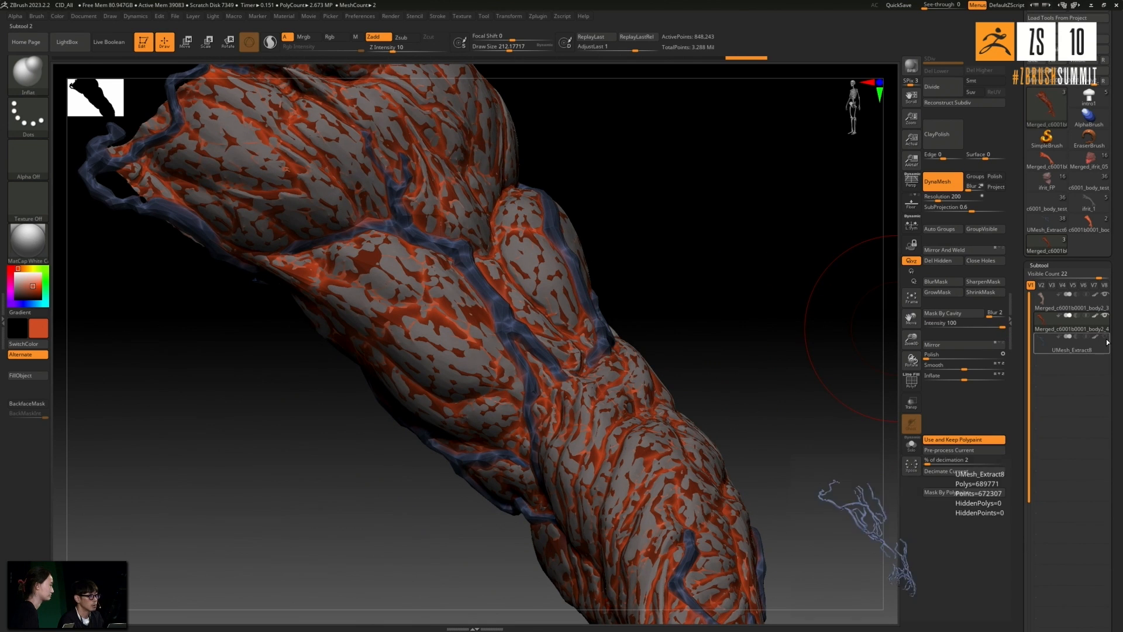
left_click_drag(965, 377, 959, 379)
left_click(793, 302, "ctrl")
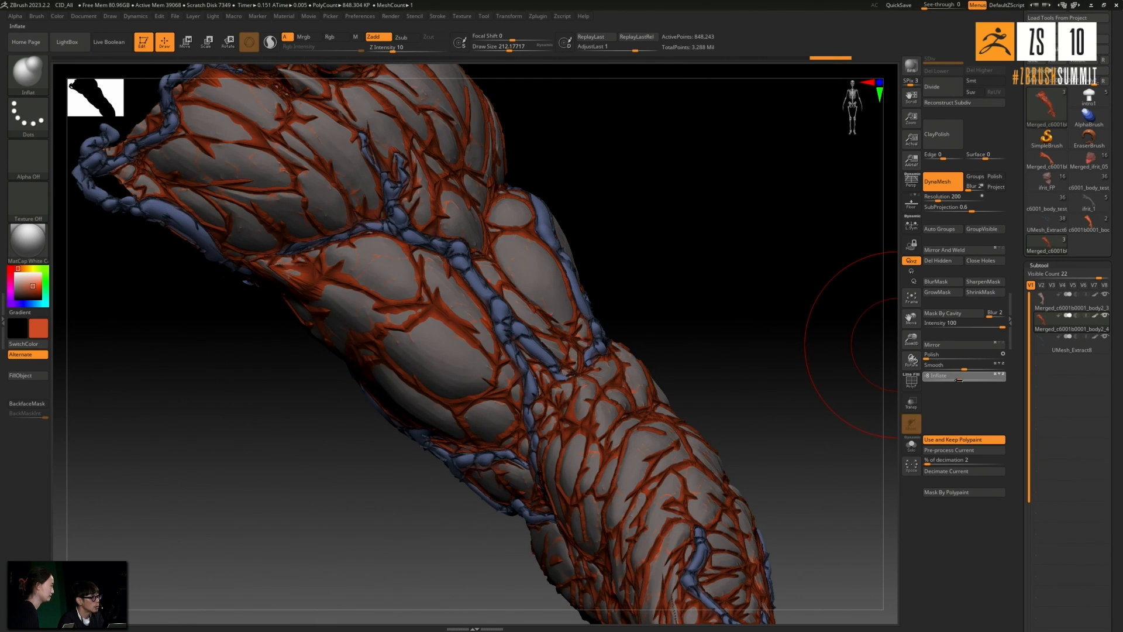
- Clear the mask and rebuild the deflated arm with DynaMesh at resolution 200
mouse_move(727, 275)
left_mouse_down("ctrl")
mouse_move(757, 306)
mouse_move(748, 314)
left_mouse_up("ctrl")
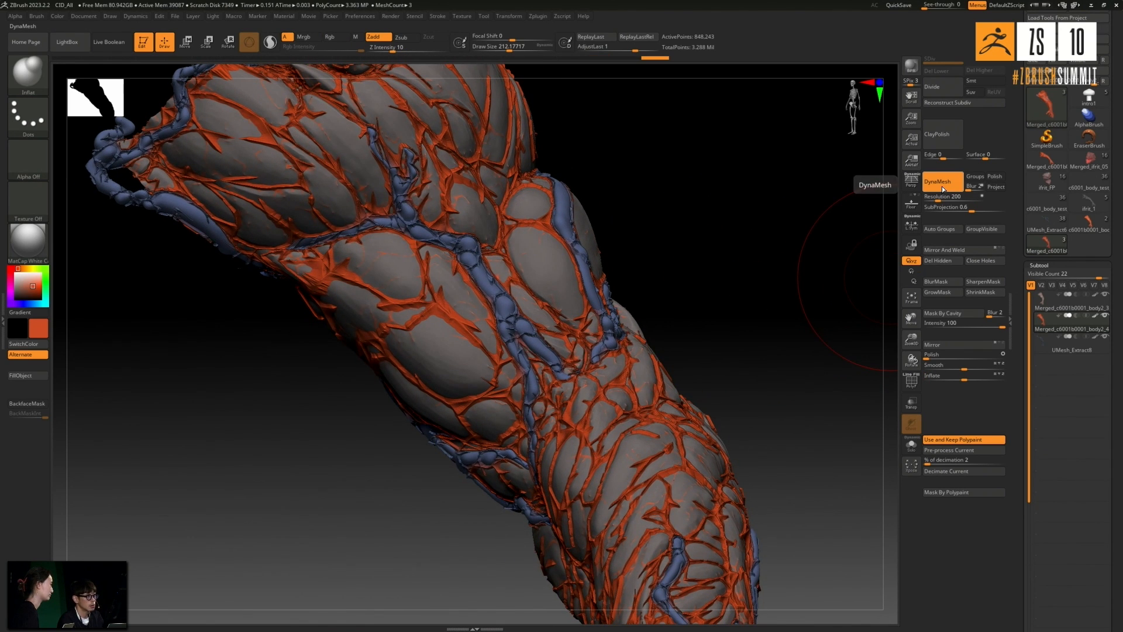
left_click_drag(816, 291, 816, 291, "ctrl")
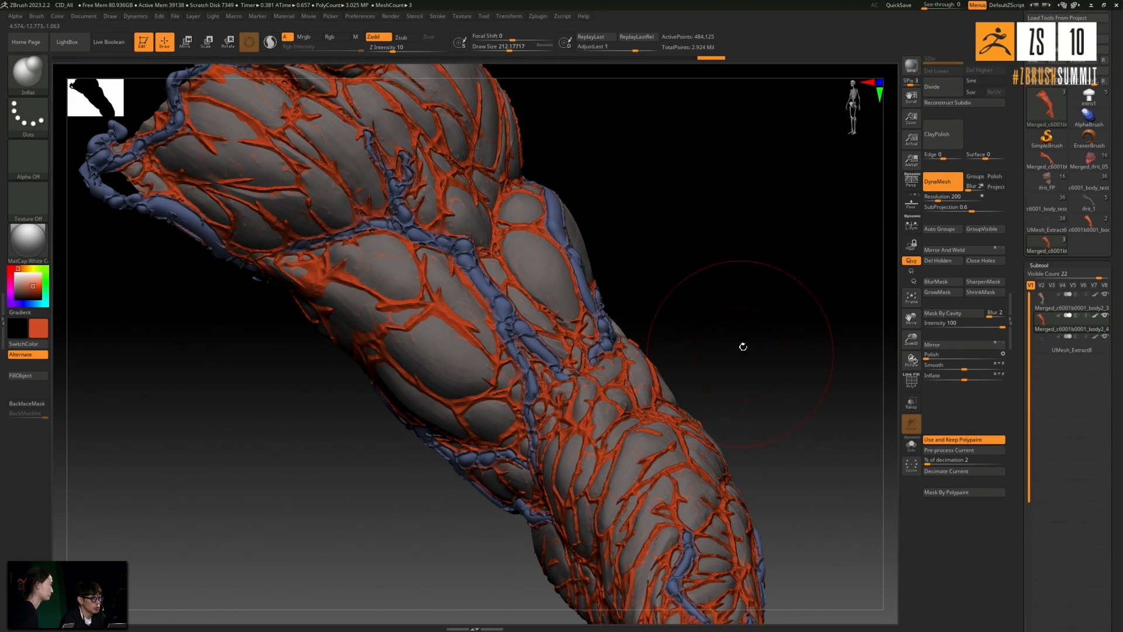
- Isolate the merged arm and mask its red-orange skin by polypaint with tolerance 30
left_click(911, 450)
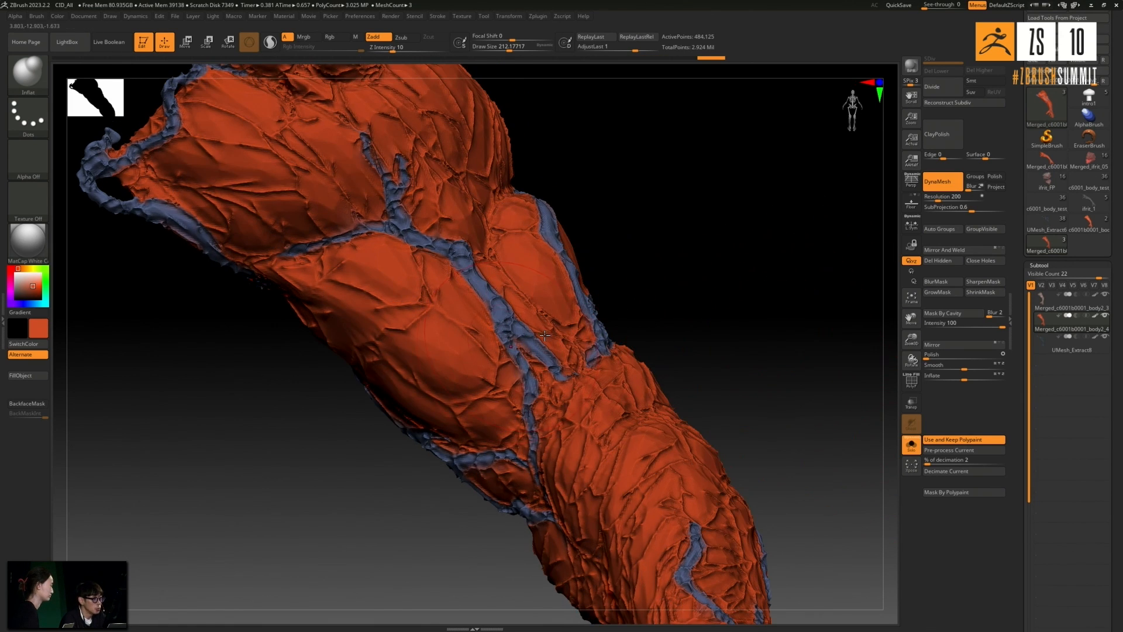
left_click_drag(727, 324, 724, 326)
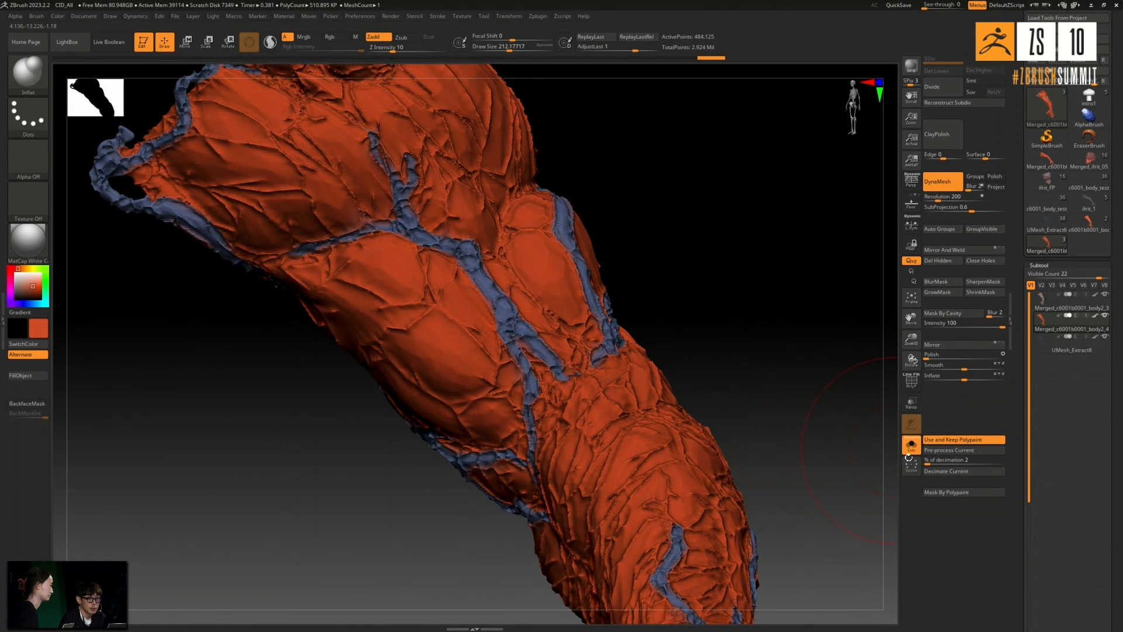
left_click(944, 493)
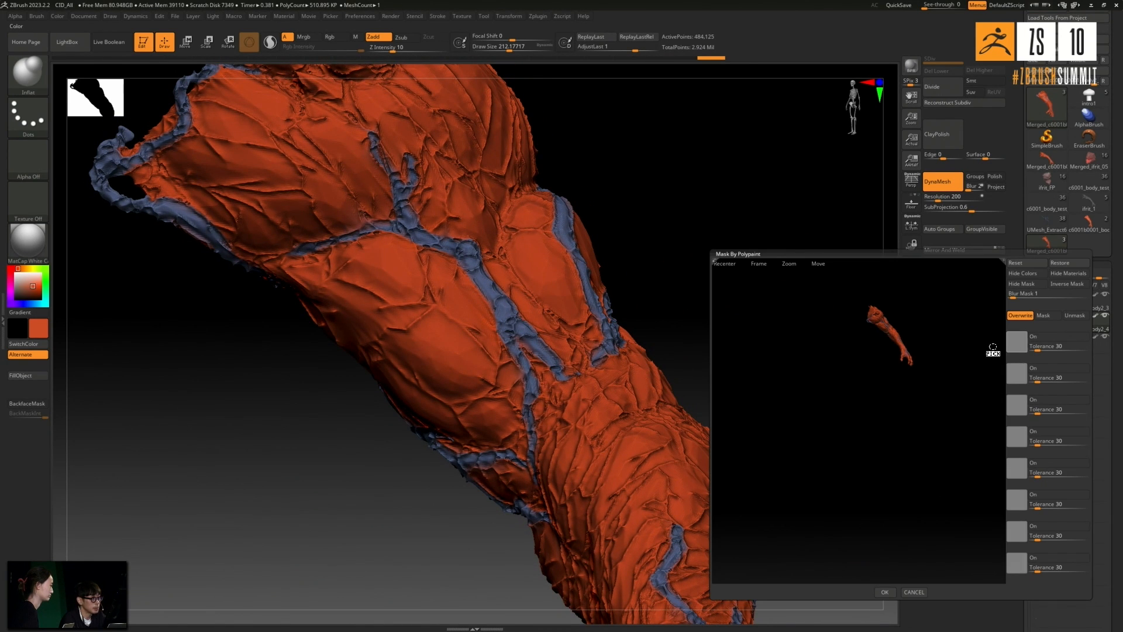
left_click_drag(992, 348, 497, 344)
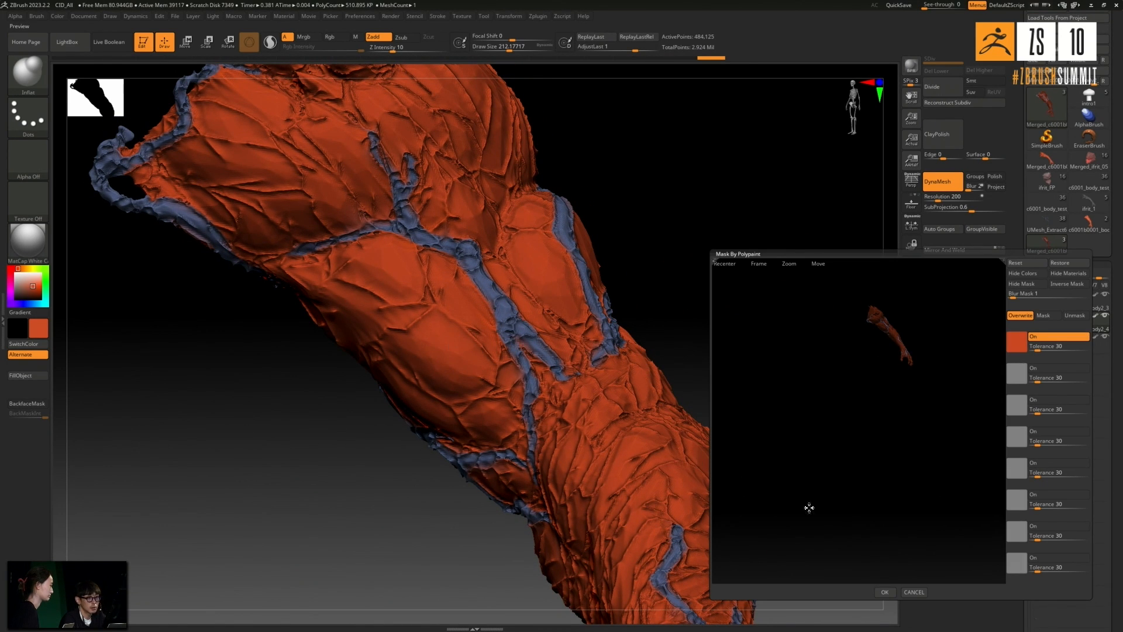
left_click(886, 591)
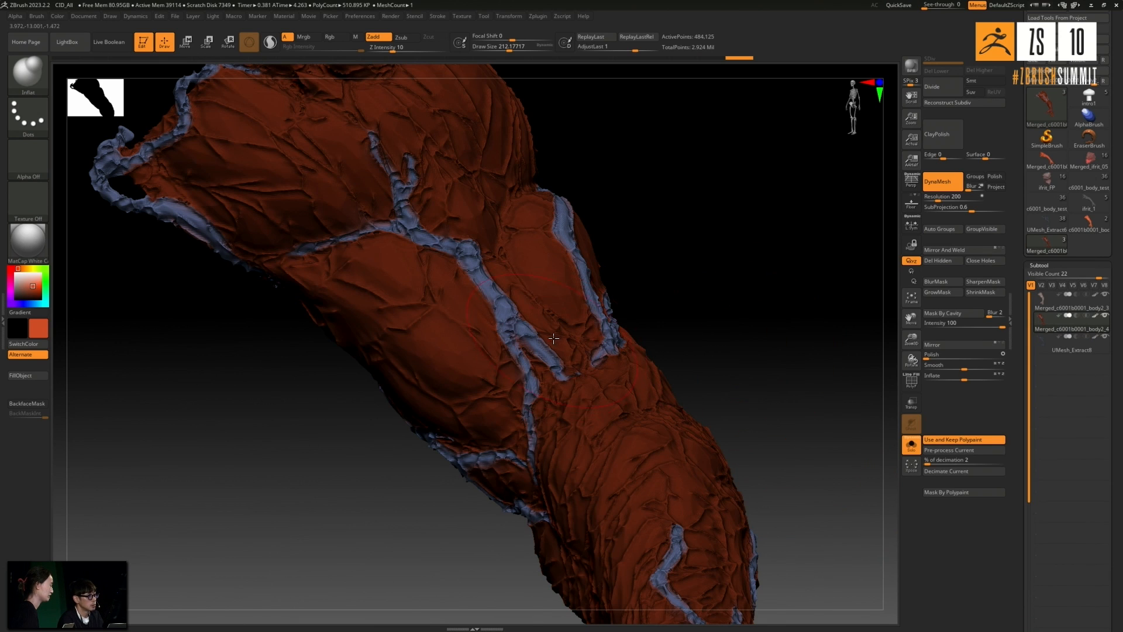
- Blur the polypaint mask several times and invert it to protect the blue veins
key("ctrl")
key("ctrl")
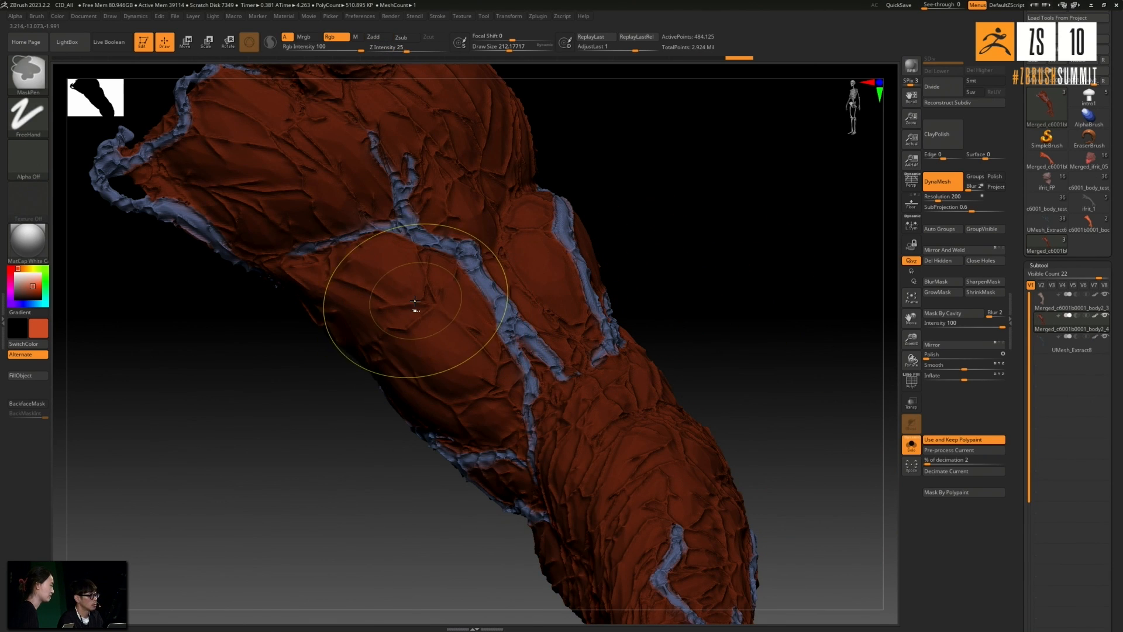
left_click(420, 304, "ctrl")
left_click(421, 304, "ctrl")
left_click(420, 304, "ctrl")
left_click(421, 303, "ctrl")
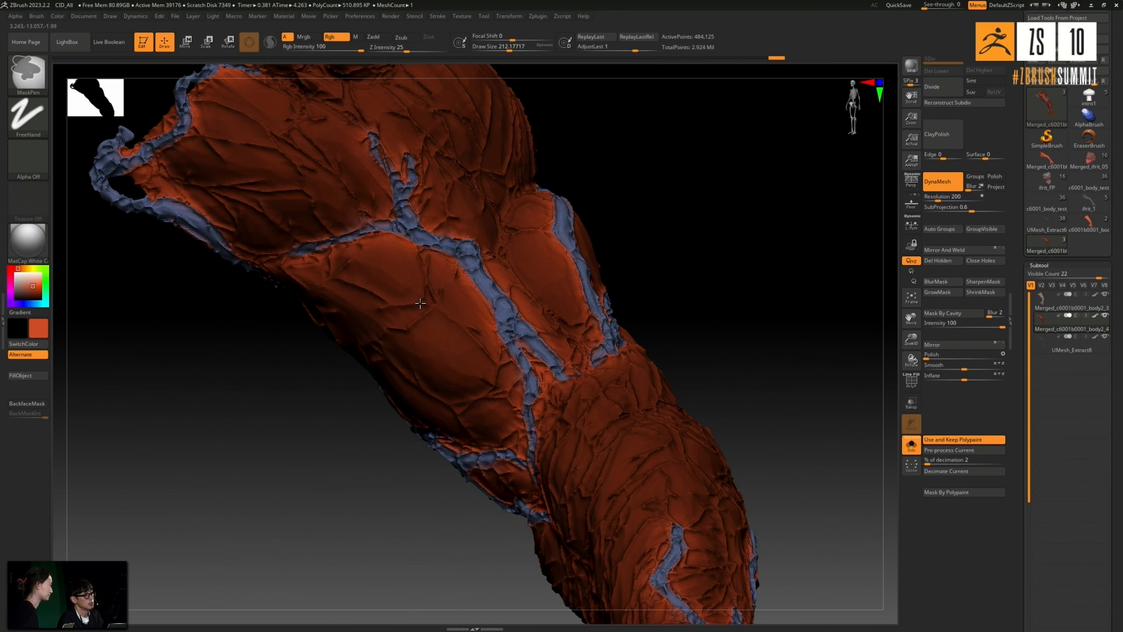
left_click(710, 252, "ctrl")
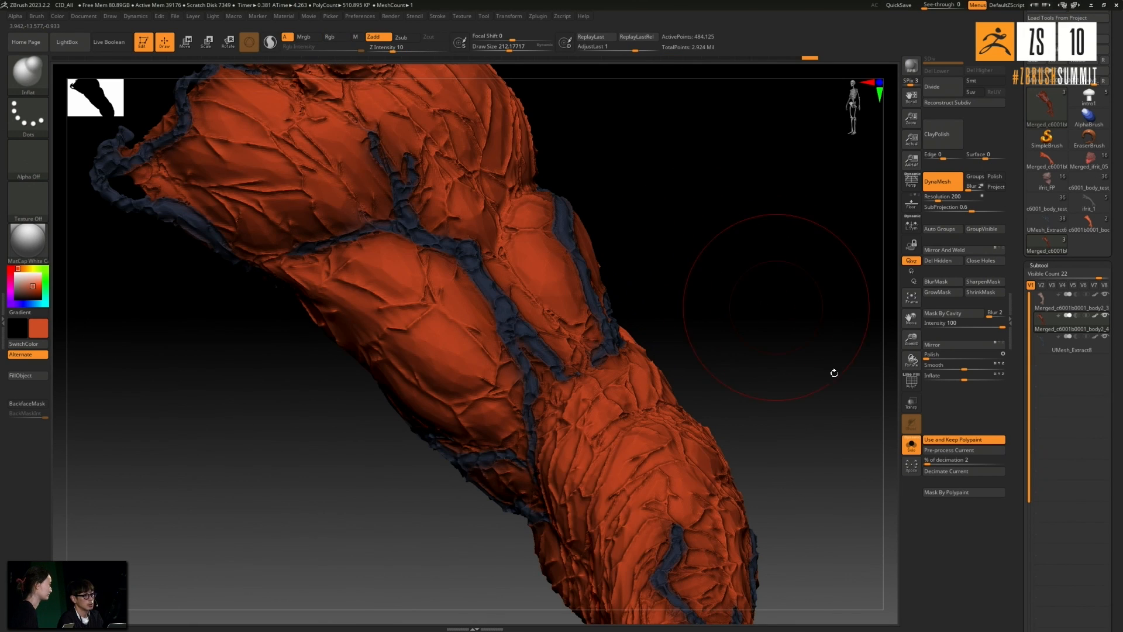
- Show the other meshes, deflate the unmasked skin around the veins, and rebuild the unmasked arm with DynaMesh
left_click(911, 445)
left_click_drag(800, 323, 862, 391)
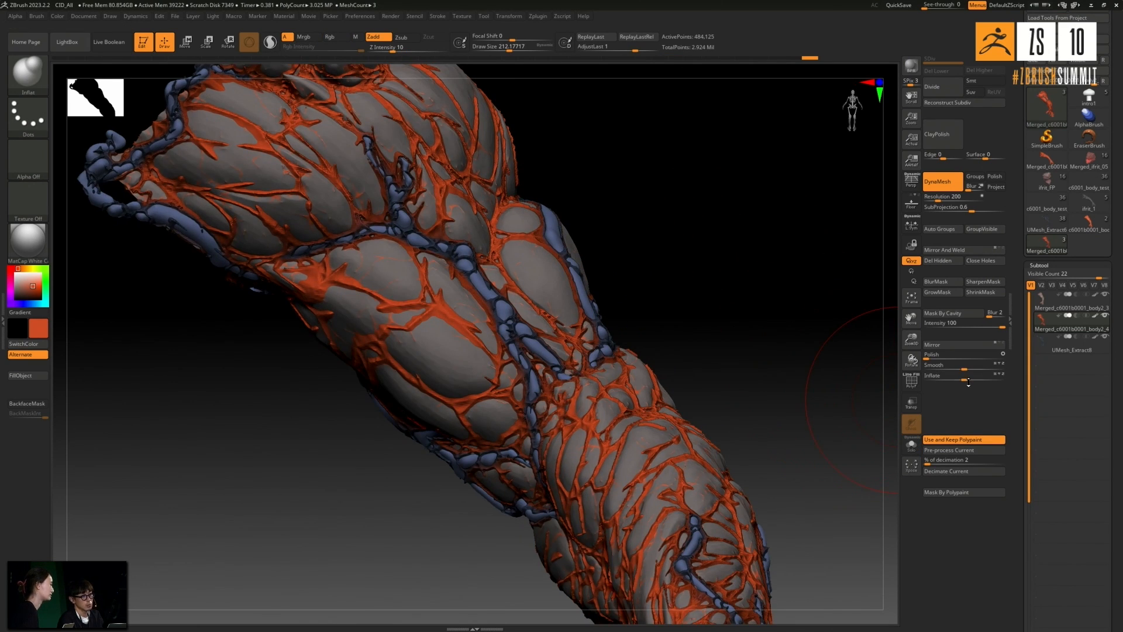
left_click_drag(983, 381, 960, 382)
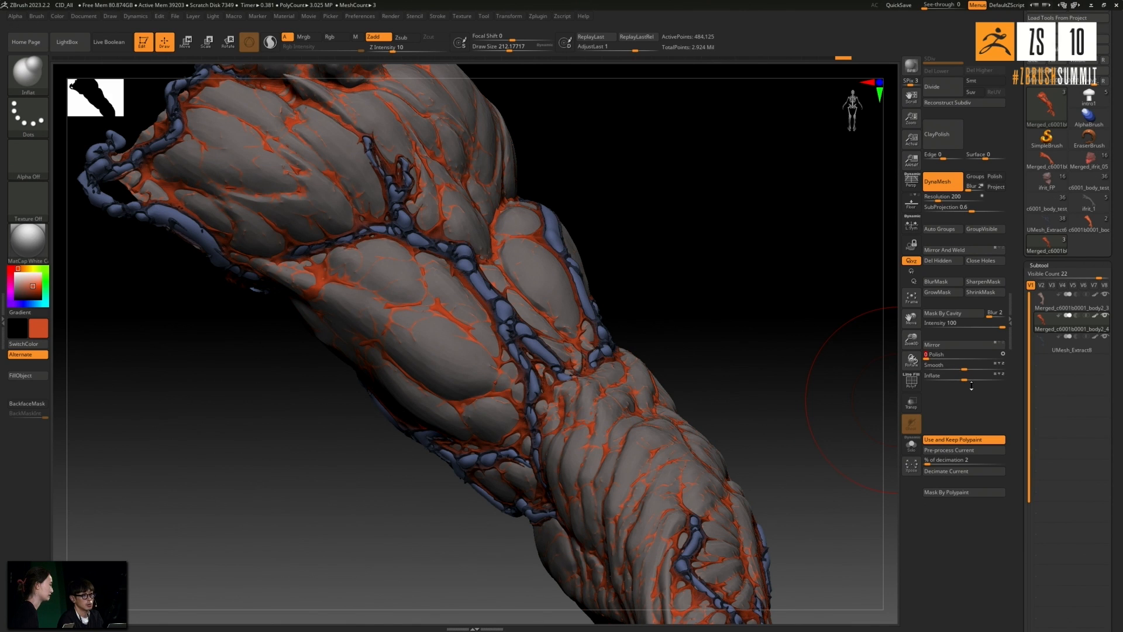
left_click_drag(962, 381, 961, 382)
left_click_drag(815, 251, 760, 299)
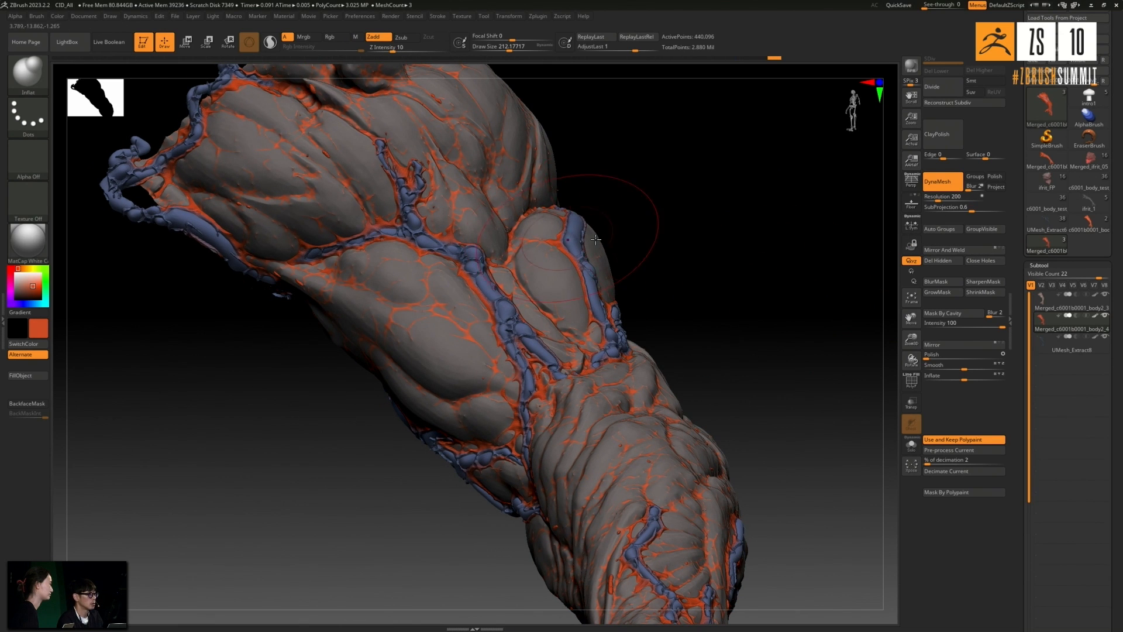
- Pick a lighter red-orange color and fill the whole merged arm with it
right_click_drag(471, 283, 483, 409, "ctrl")
key("c")
left_click(26, 375)
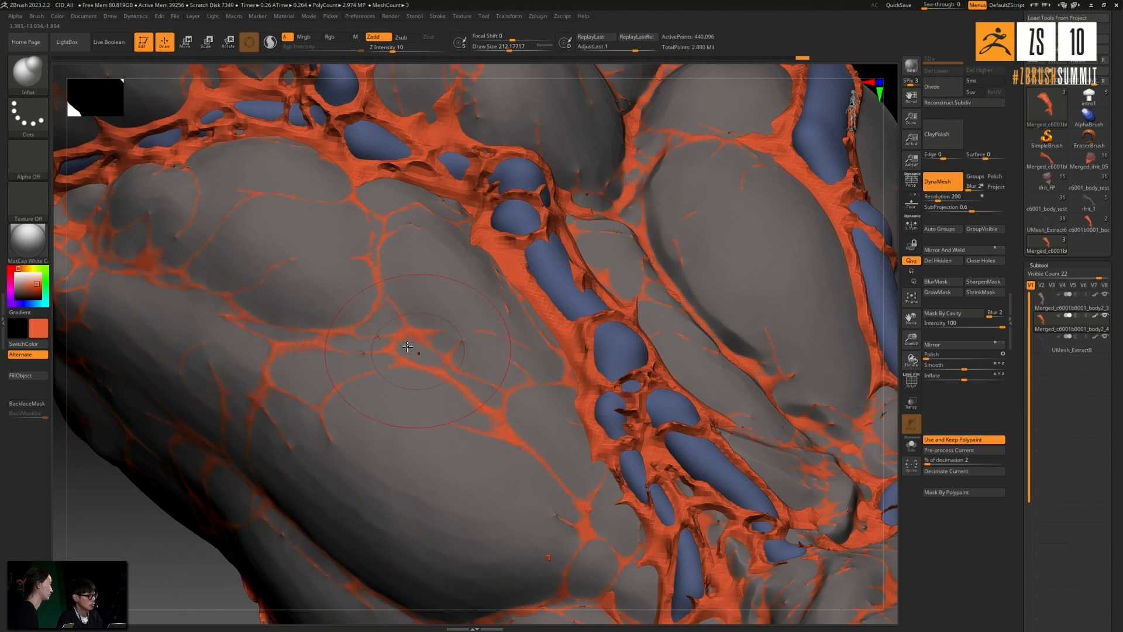
right_click_drag(371, 337, 380, 281, "ctrl")
mouse_move(572, 311)
right_mouse_down()
mouse_move(545, 343)
mouse_move(772, 316)
mouse_move(795, 283)
mouse_move(524, 264)
right_mouse_up()
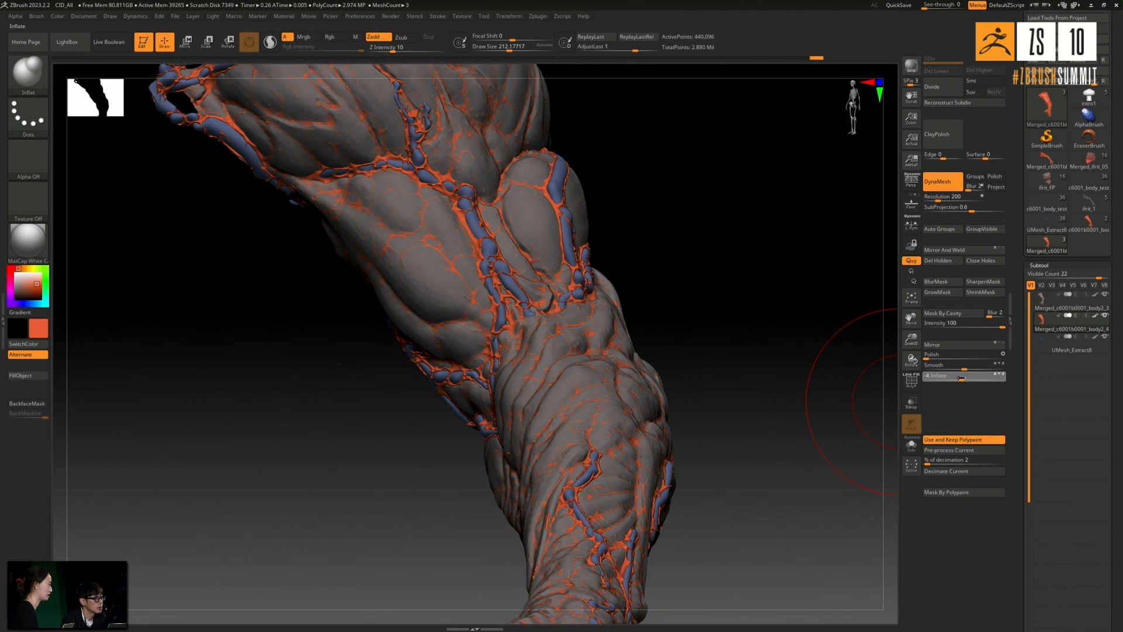
- Set the DynaMesh resolution to 400 and rebuild the merged arm
mouse_move(914, 363)
left_mouse_down()
mouse_move(743, 276)
mouse_move(764, 266)
left_mouse_up()
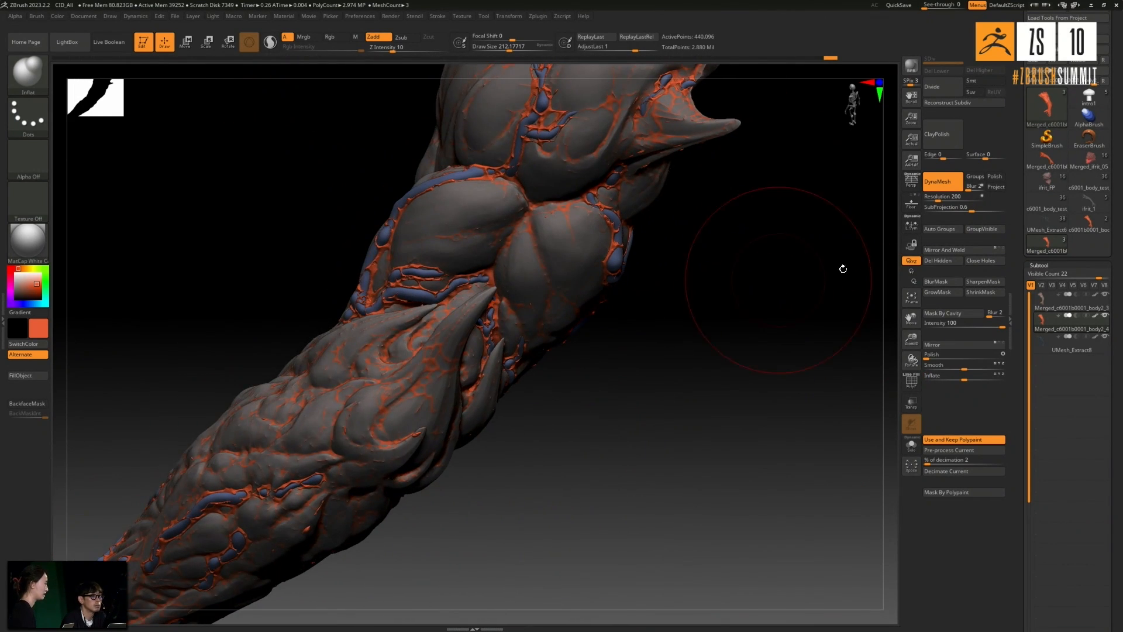
left_click(954, 195)
type("400")
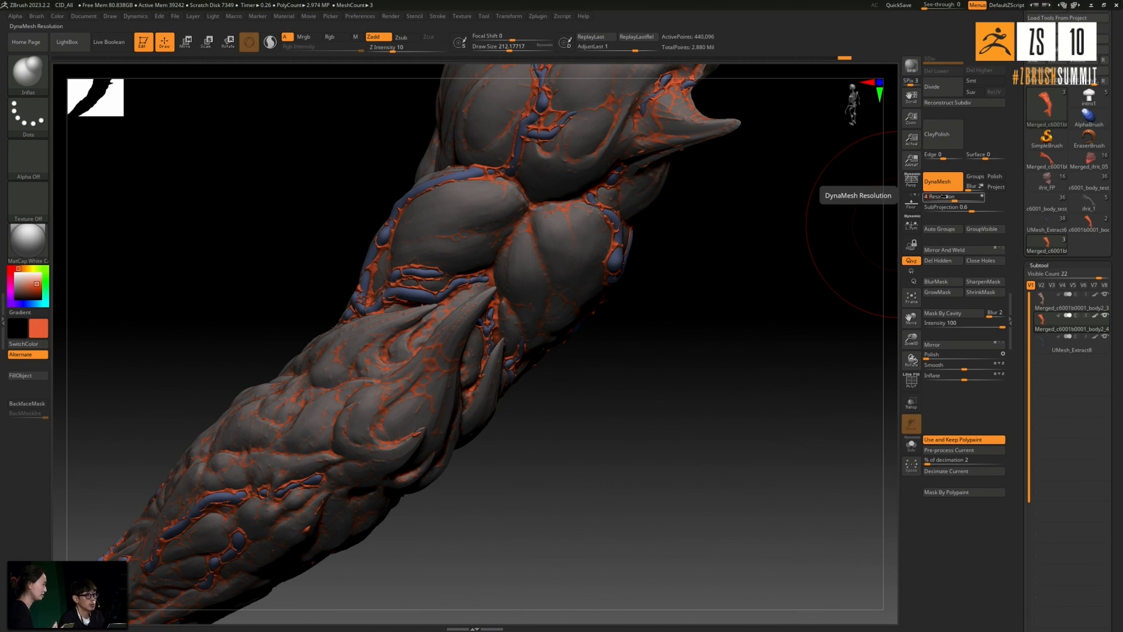
key("Return")
left_click(941, 182)
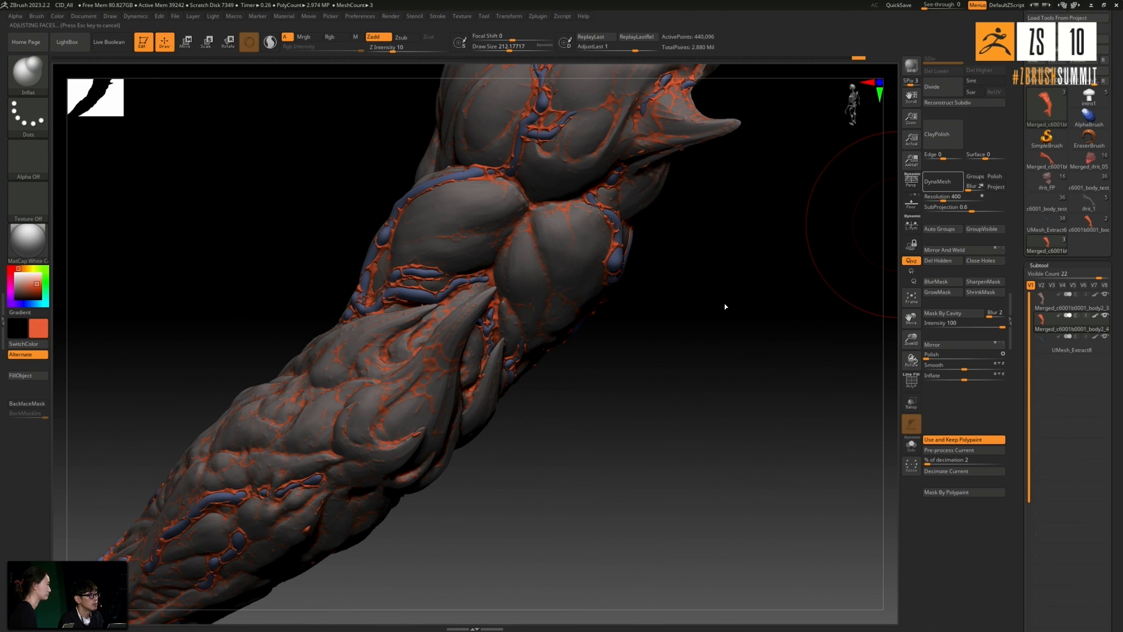
- Isolate the arm to inspect its surface and undo the last DynaMesh rebuild
left_click_drag(675, 374, 546, 286)
left_click(911, 445)
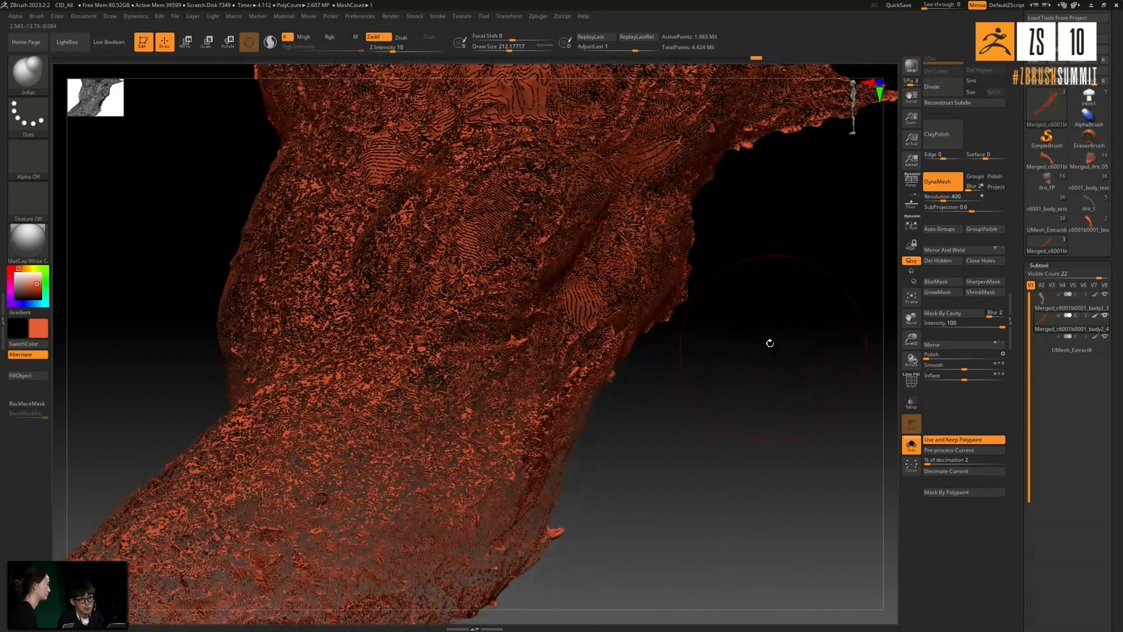
left_click_drag(746, 350, 751, 372)
mouse_move(740, 268)
left_mouse_down()
mouse_move(765, 261)
mouse_move(733, 274)
mouse_move(732, 258)
mouse_move(728, 274)
left_mouse_up()
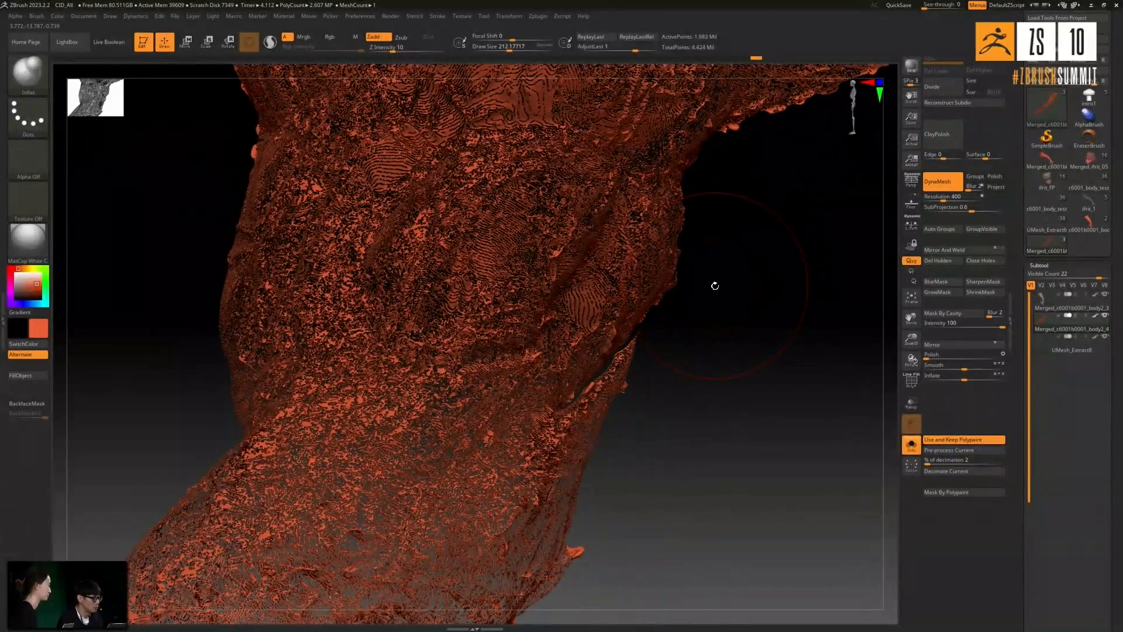
key("ctrl")
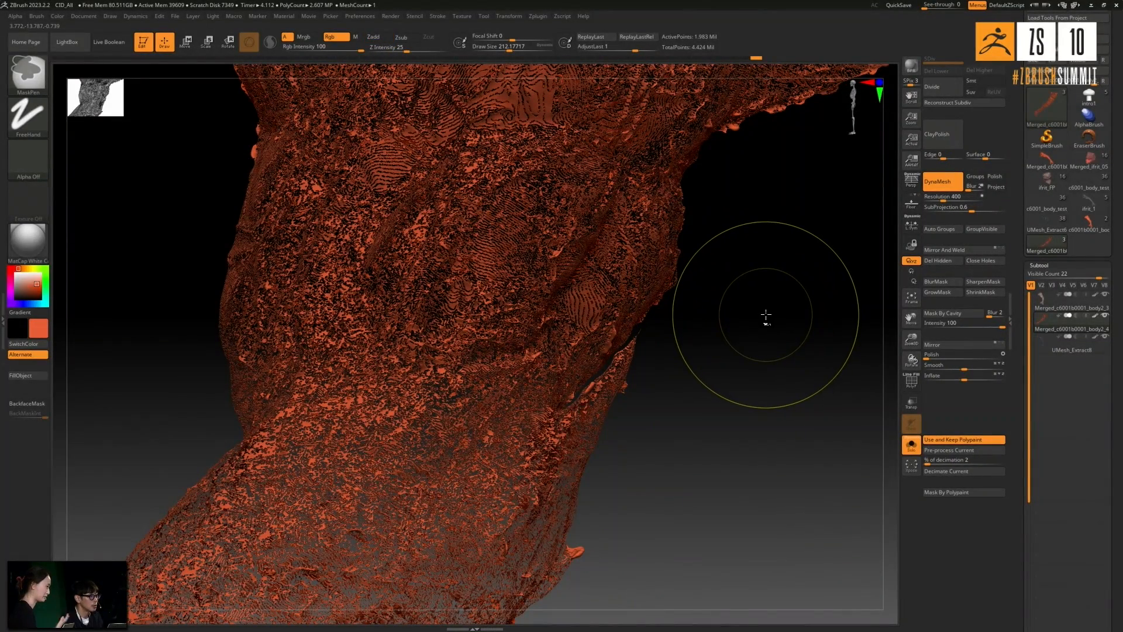
key("ctrl+z")
left_click_drag(767, 351, 786, 350)
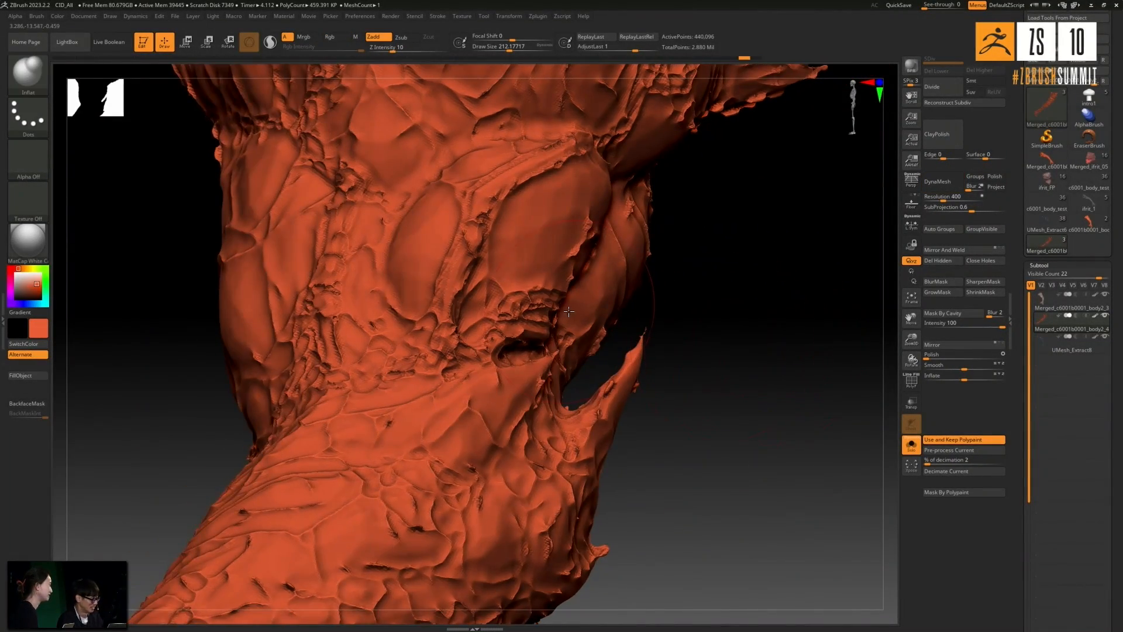
left_click_drag(720, 302, 741, 276, "alt")
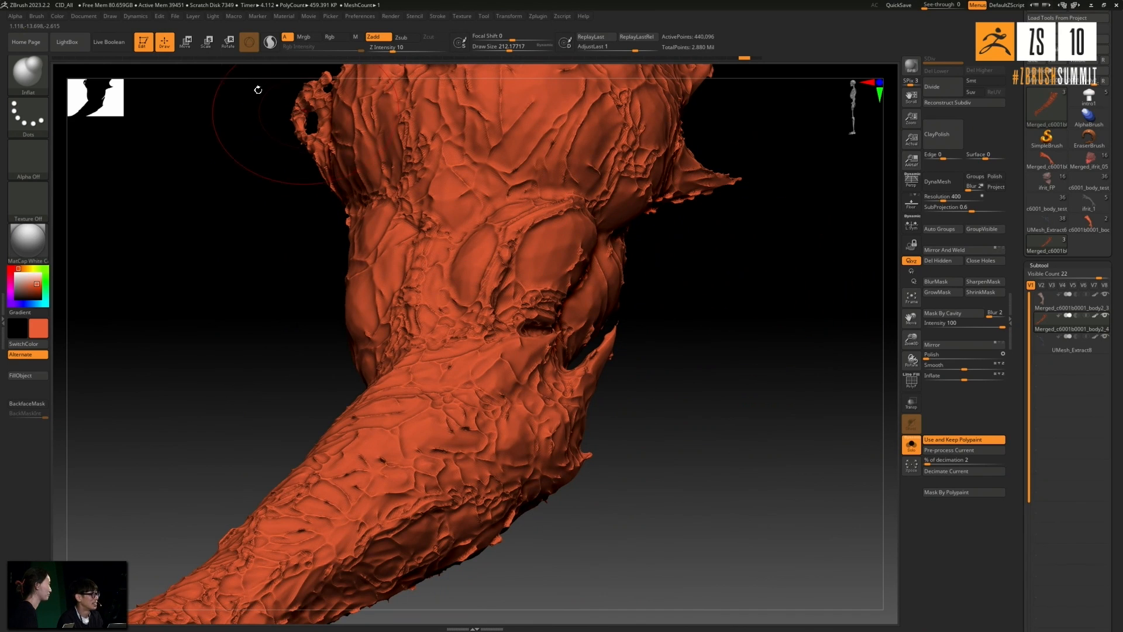
- Bring up the transform gizmo on the isolated arm and apply the Remesh By Union deformer
left_click(186, 41)
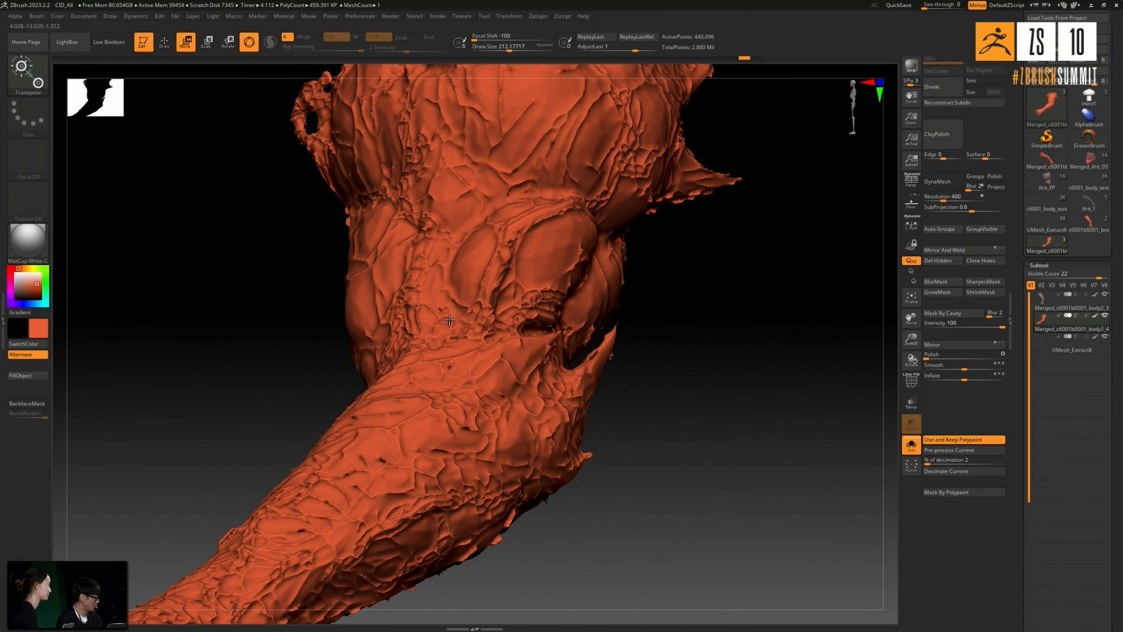
right_click_drag(450, 320, 460, 313)
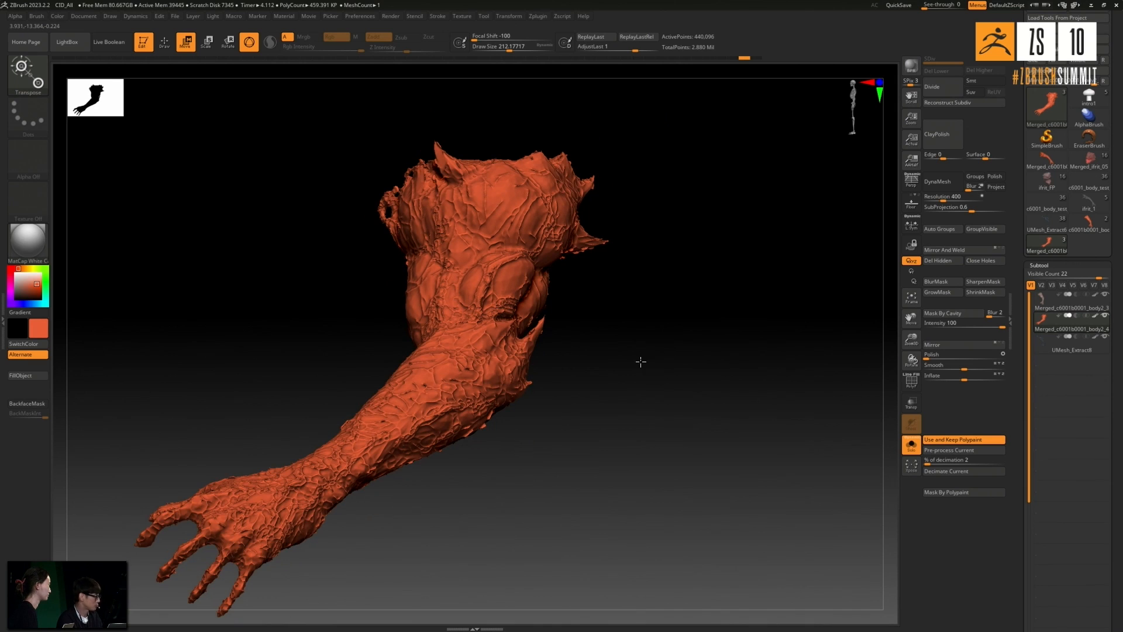
left_click_drag(682, 348, 633, 391, "alt")
key("f")
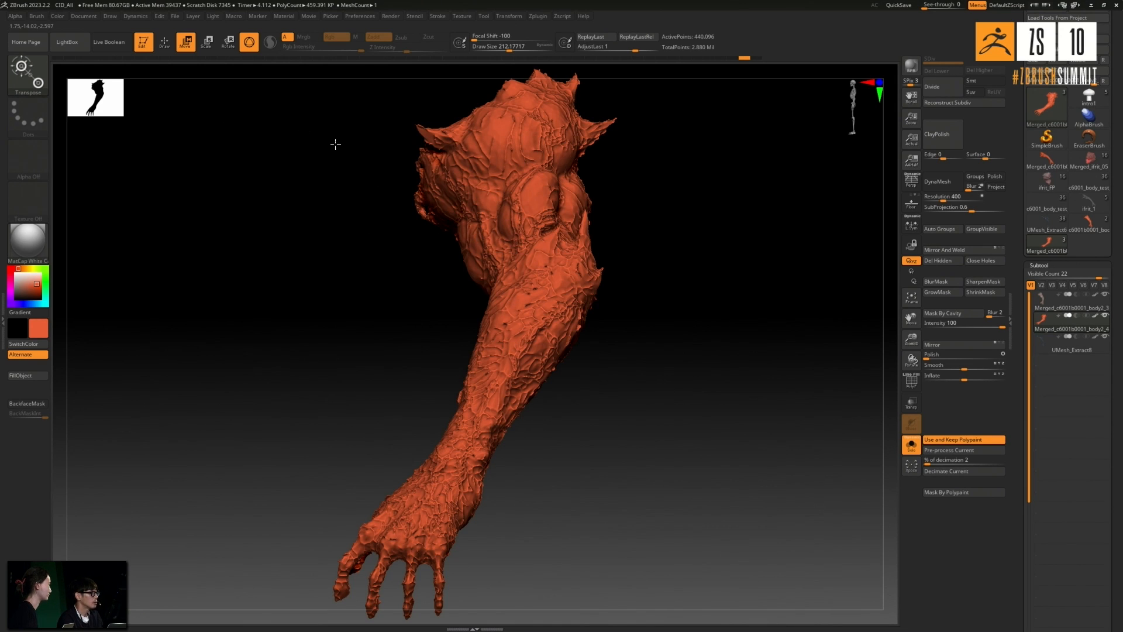
left_click(491, 241)
left_click(444, 169)
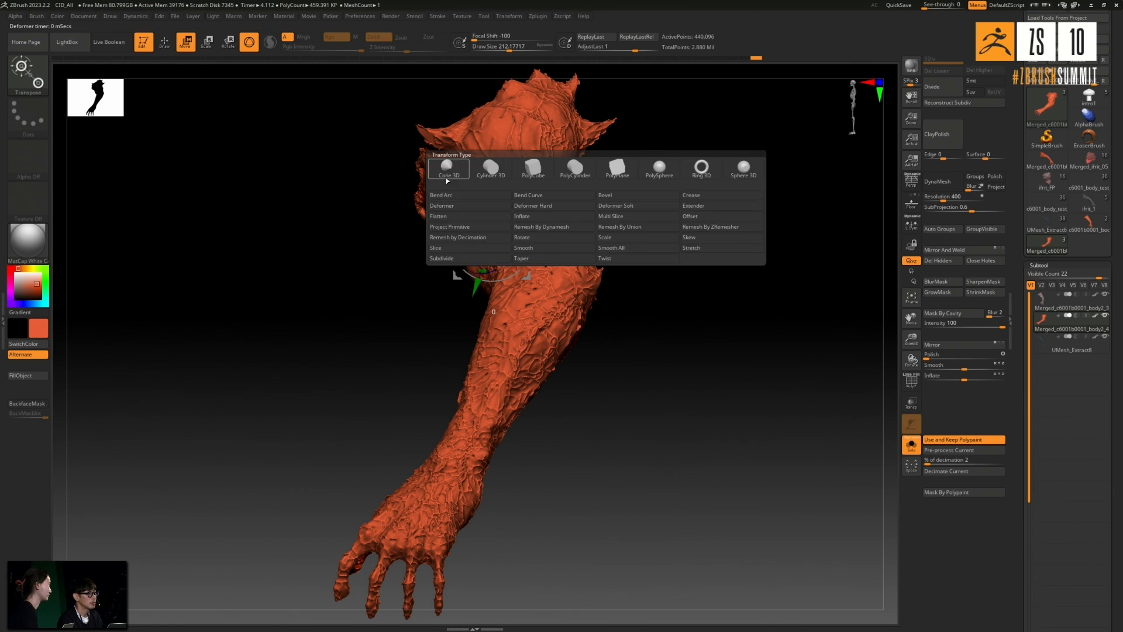
left_click(445, 169)
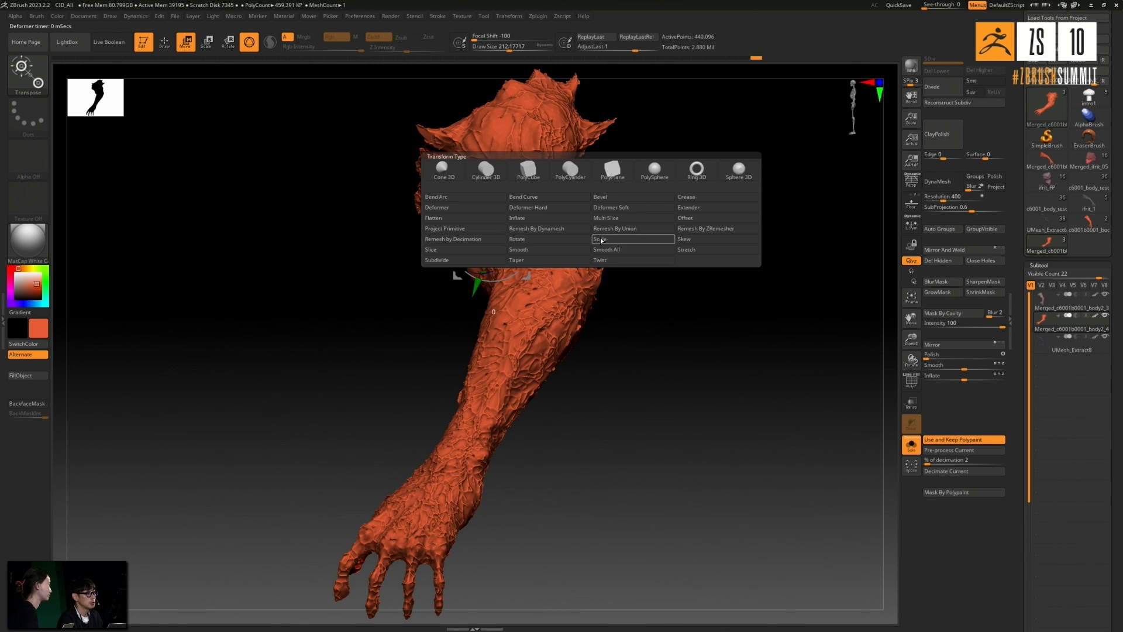
left_click(610, 229)
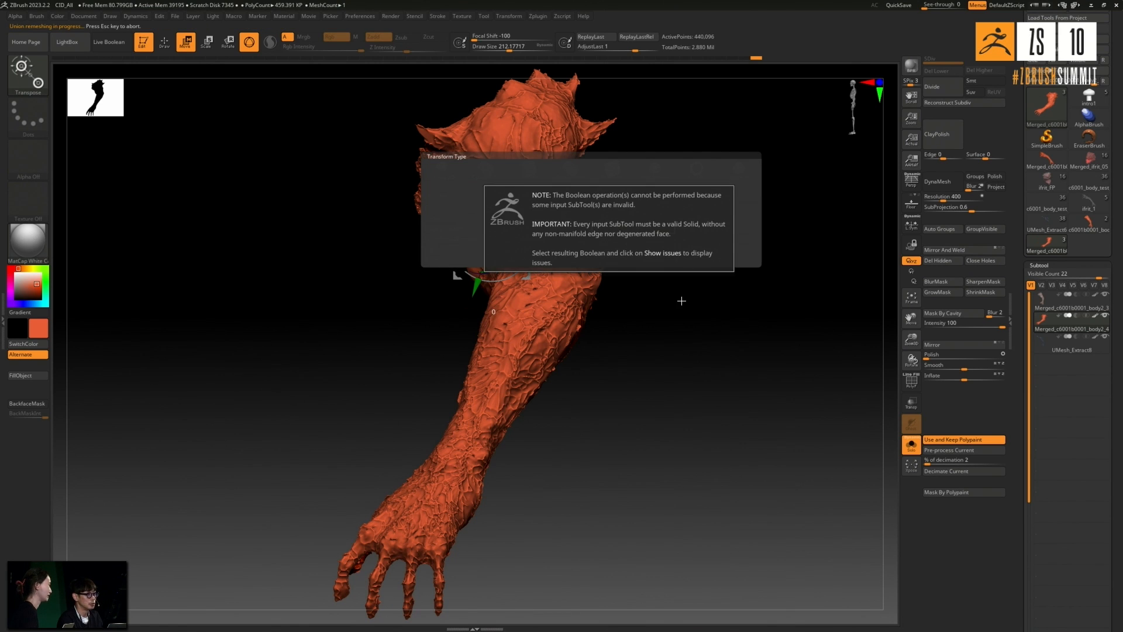
left_click(398, 271)
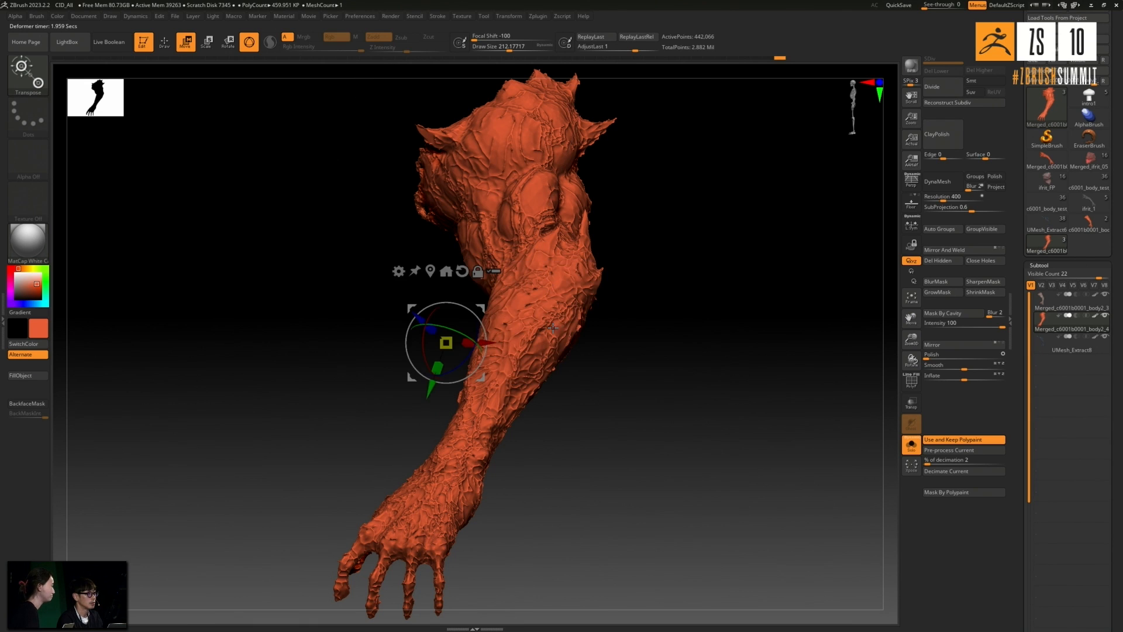
- Run Remesh By Union on the arm a second time and accept it
left_click(399, 272)
left_click(568, 331)
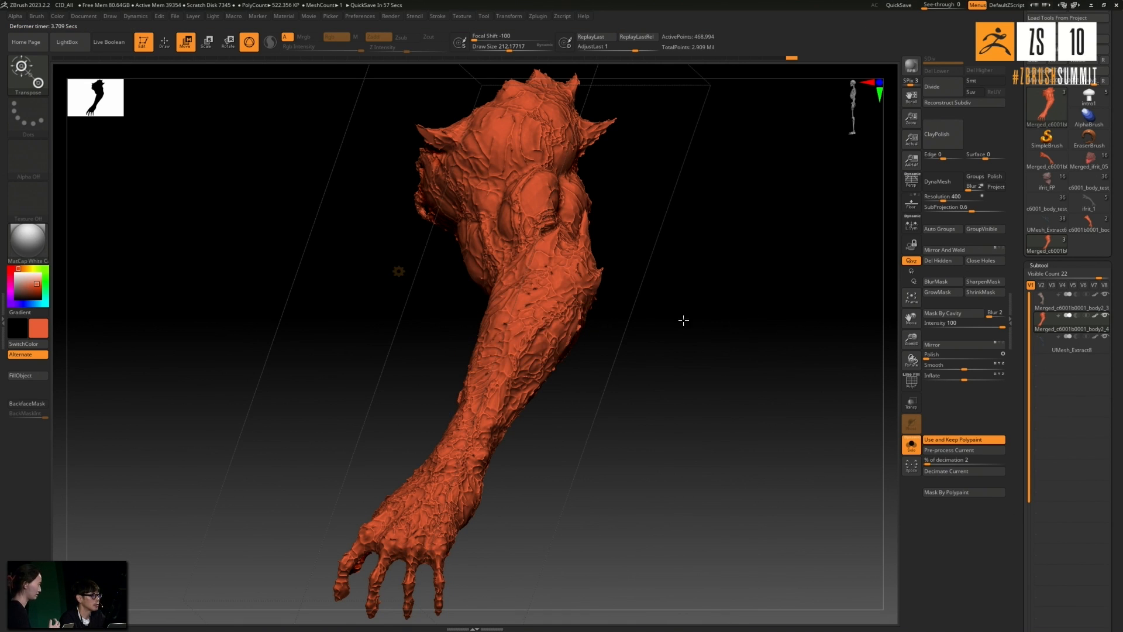
left_click(399, 271)
left_click(400, 273)
- Rebuild the unioned arm with DynaMesh at resolution 400 and show the other meshes again
left_click_drag(643, 325, 898, 240)
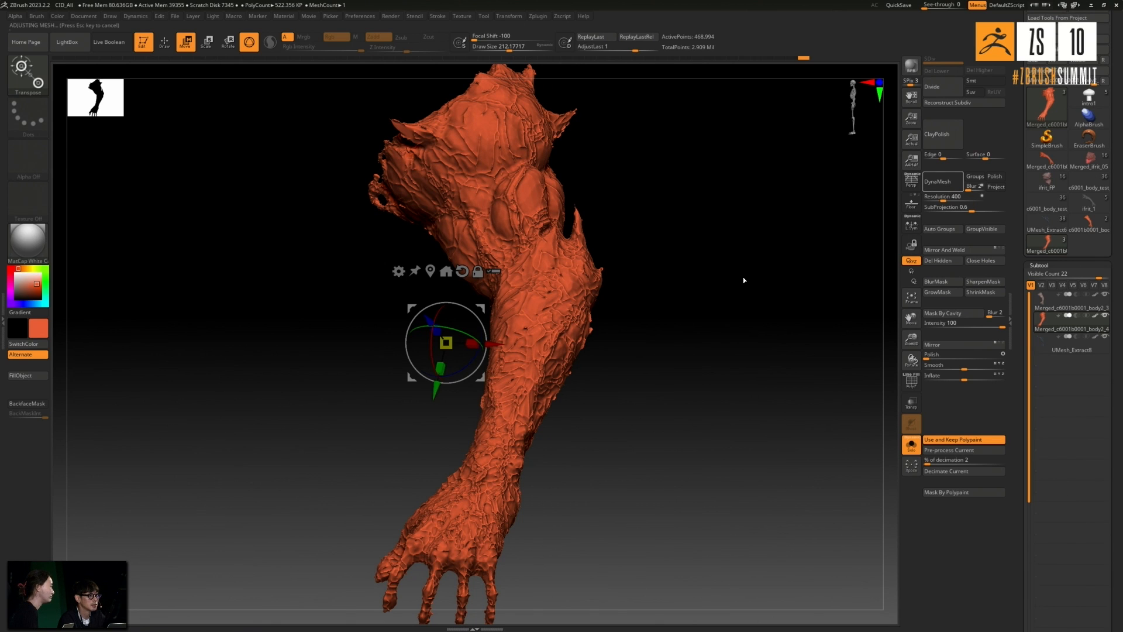
left_click_drag(743, 276, 743, 315)
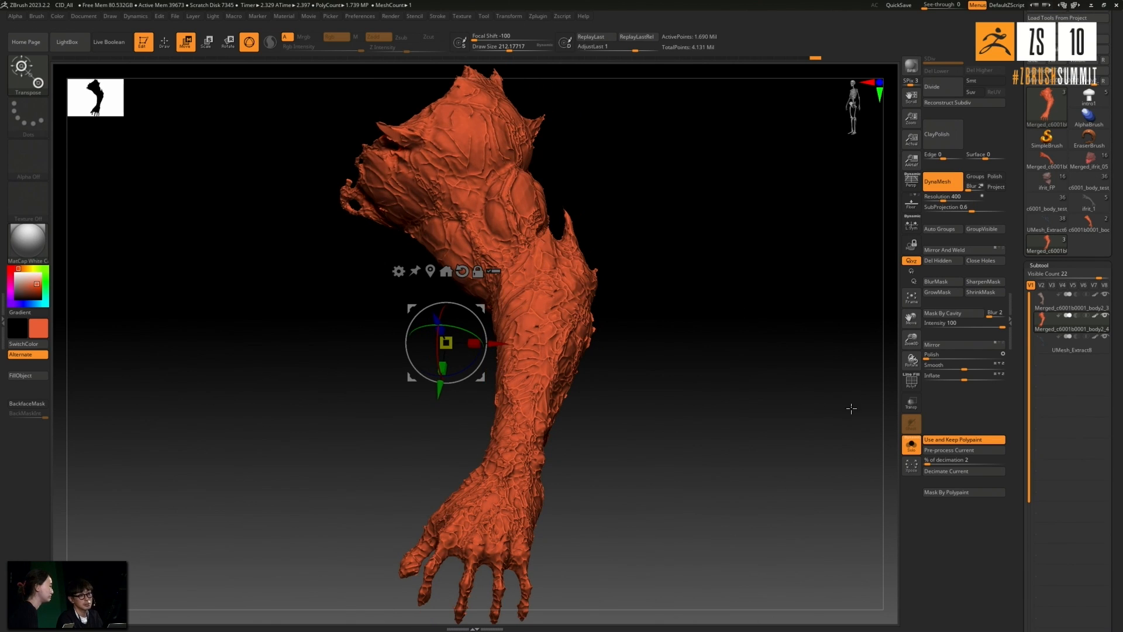
left_click(910, 446)
- Examine the webbed tissue around the blue veins on the forearm, upper arm and shoulder cut
left_click_drag(782, 366, 692, 256)
right_click_drag(511, 260, 703, 229, "ctrl")
left_click_drag(777, 211, 623, 261)
left_click_drag(622, 393, 724, 416)
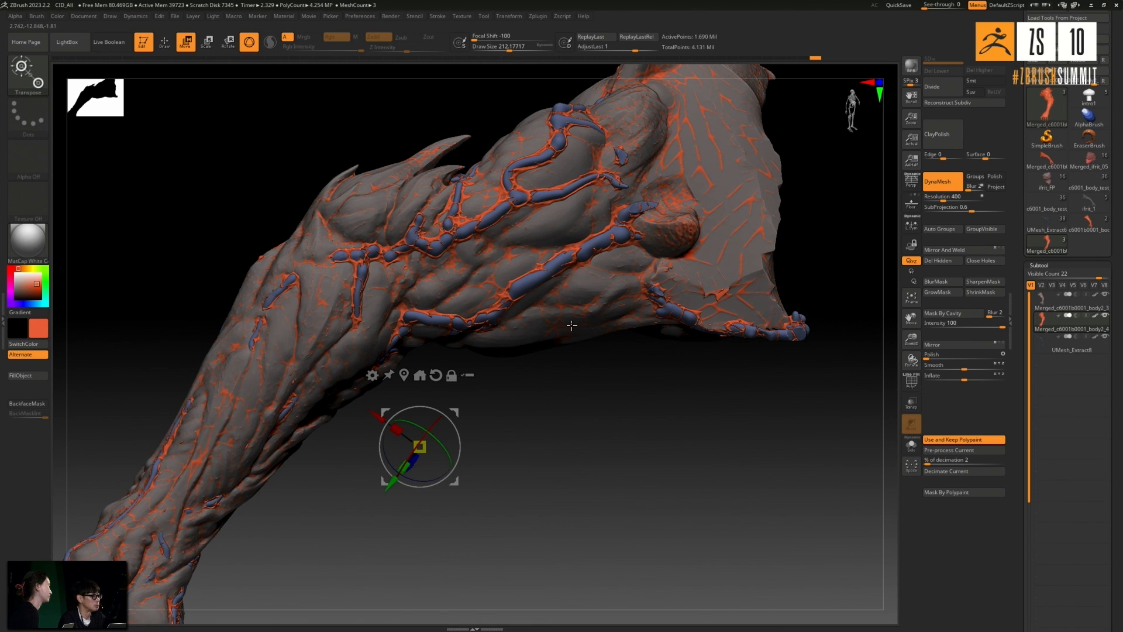
left_click_drag(566, 404, 587, 386)
left_click_drag(766, 258, 617, 337)
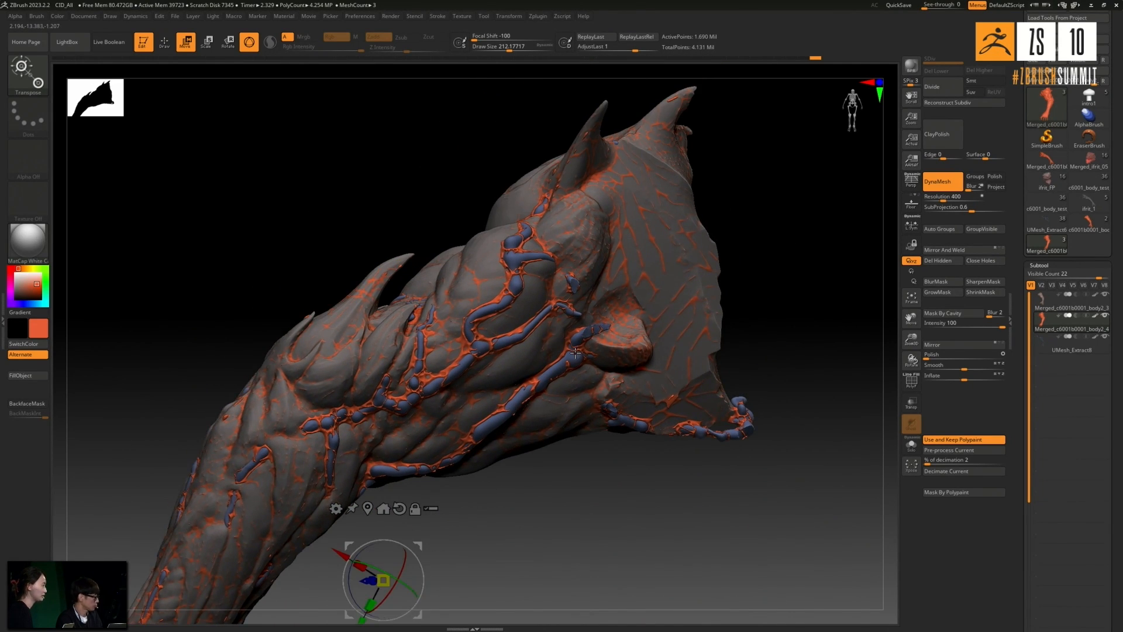
- Switch to the Inflat brush and test short inflating strokes on the skin between the upper arm's veins
key("b")
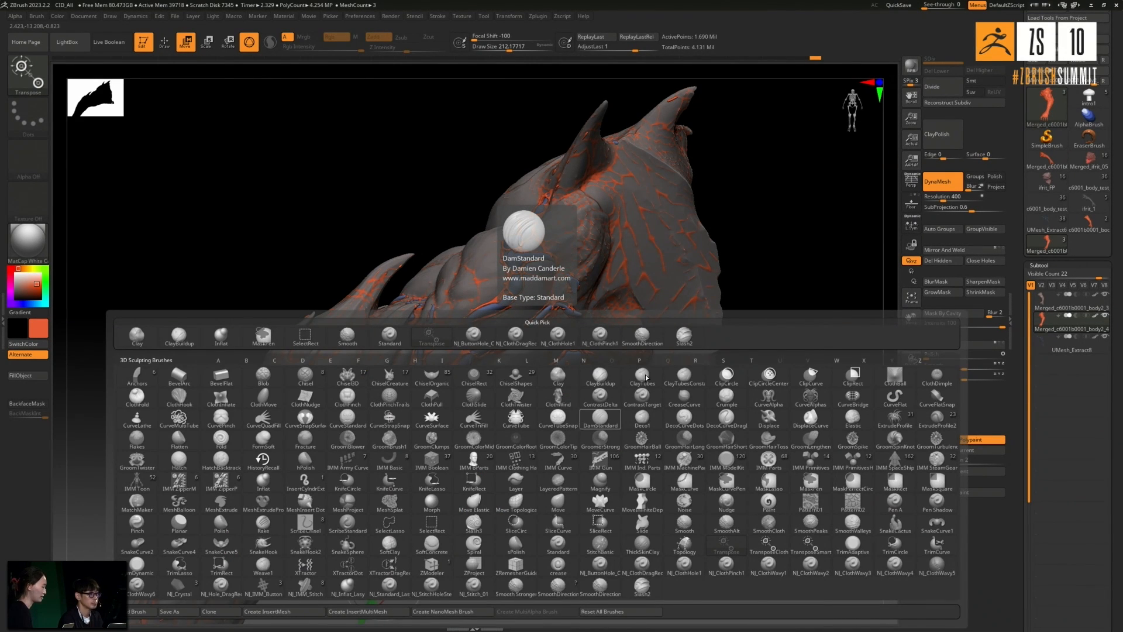
key("b")
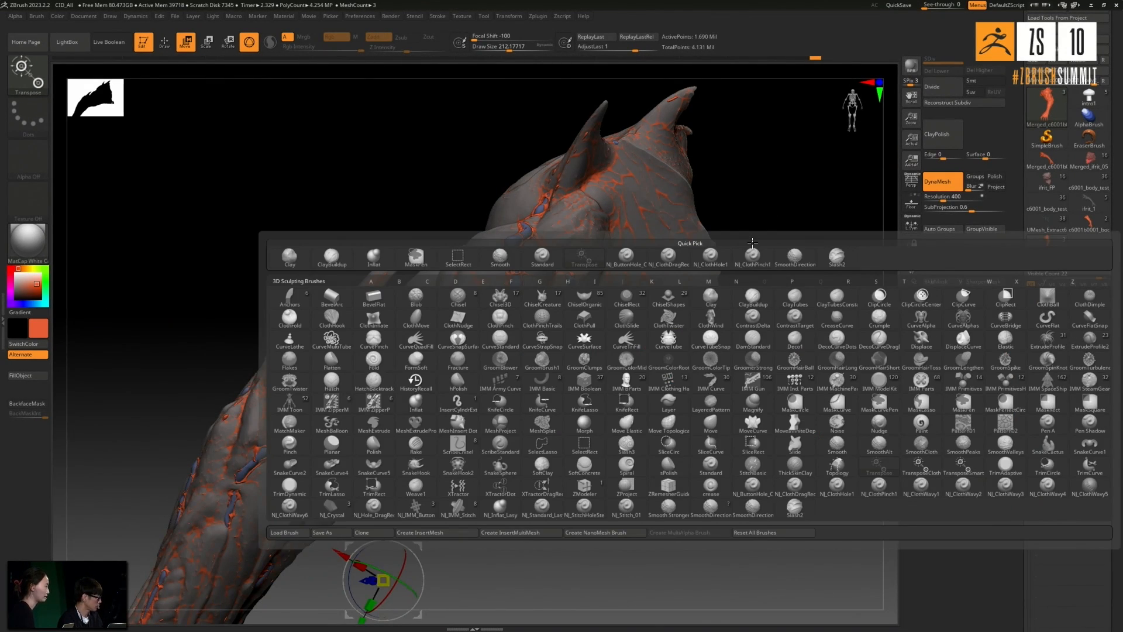
key("i")
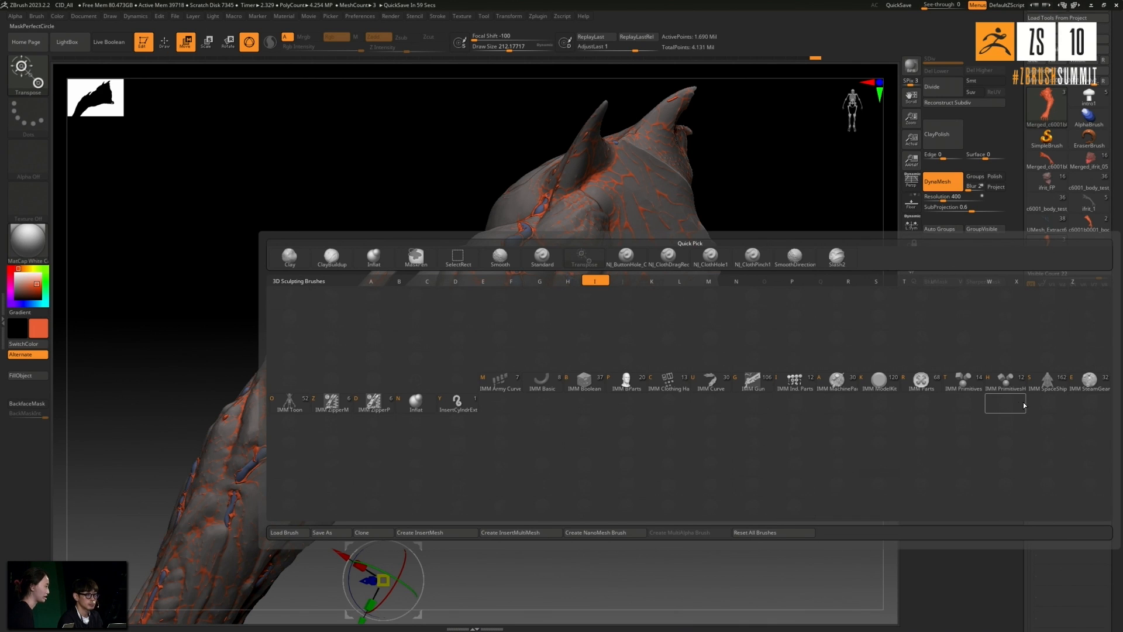
left_click(417, 403)
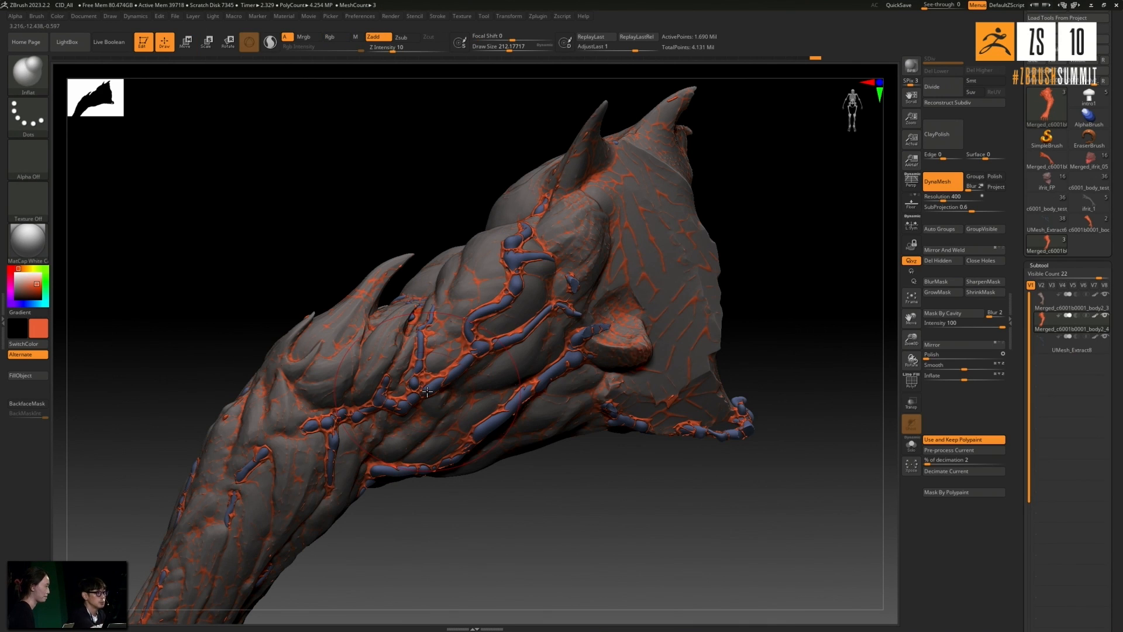
left_click_drag(566, 233, 569, 226, "shift")
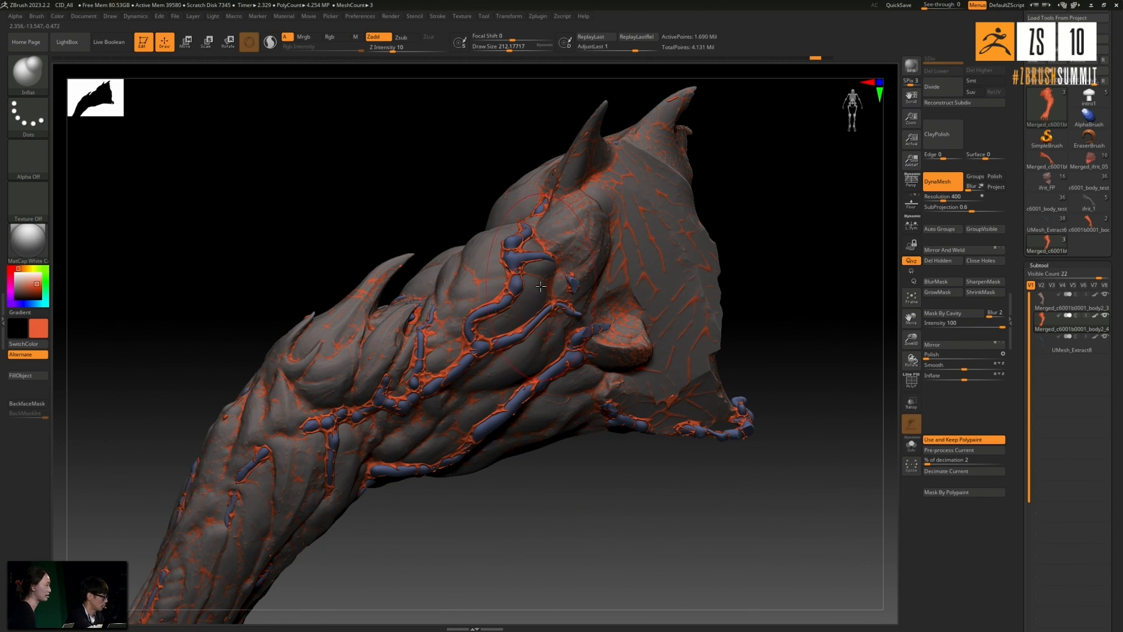
left_click_drag(528, 264, 537, 258, "shift")
key("ctrl+z")
key("ctrl+shift+z")
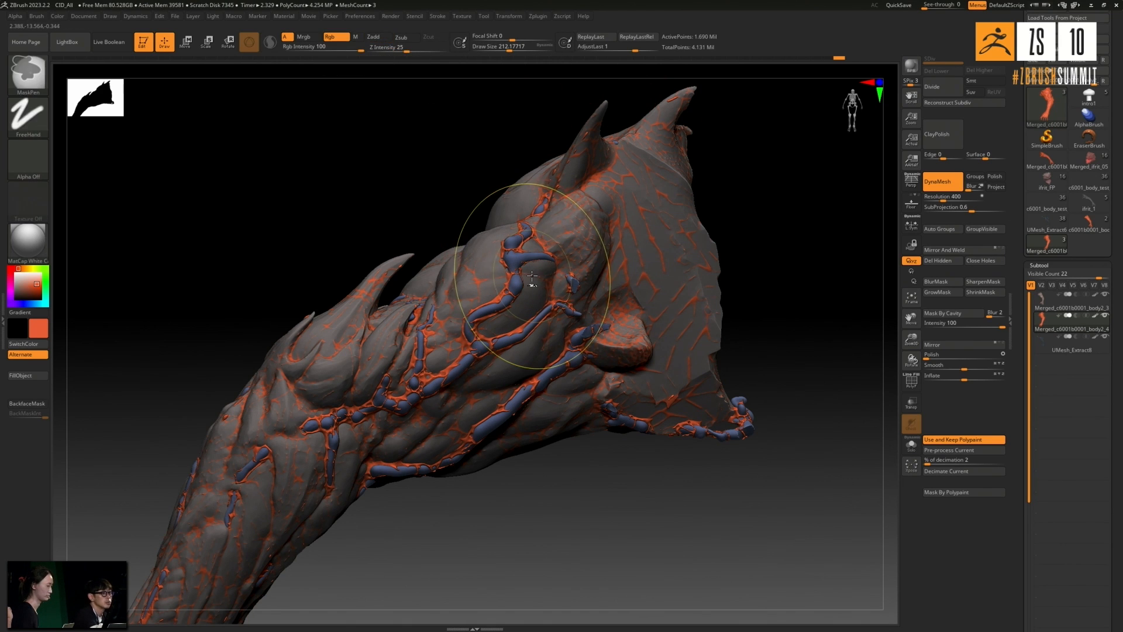
- Review the reworked arm from several sides and switch to the ifrit_1 tool for comparison
left_click_drag(726, 244, 764, 323)
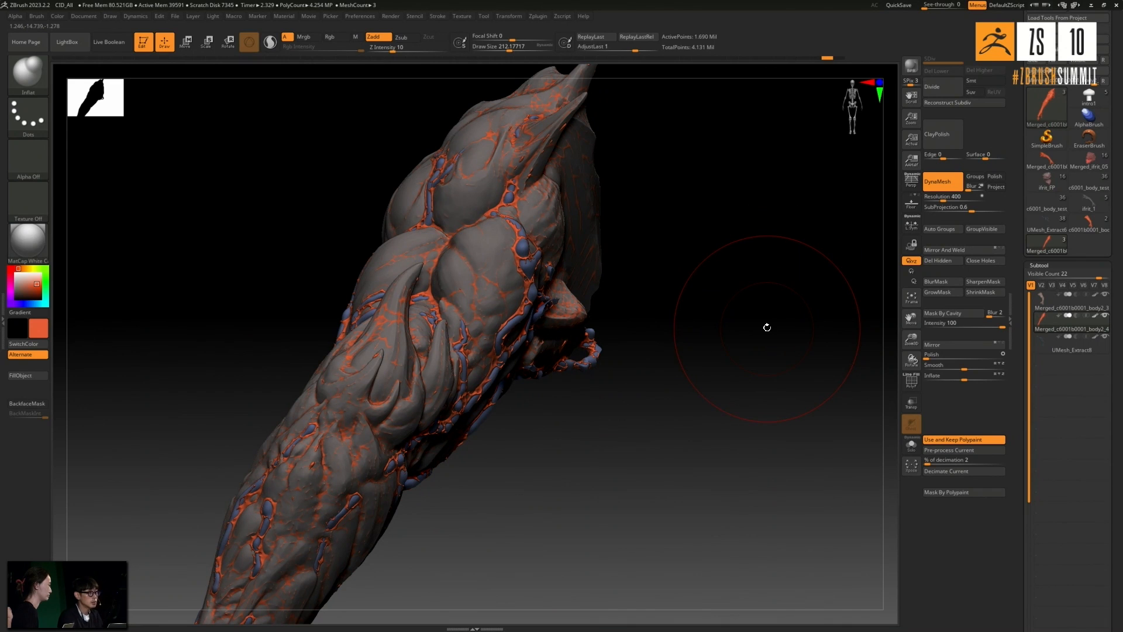
mouse_move(673, 359)
left_mouse_down()
mouse_move(677, 433)
mouse_move(732, 406)
mouse_move(779, 310)
mouse_move(634, 335)
mouse_move(730, 316)
mouse_move(745, 298)
mouse_move(737, 290)
mouse_move(767, 285)
mouse_move(754, 281)
left_mouse_up()
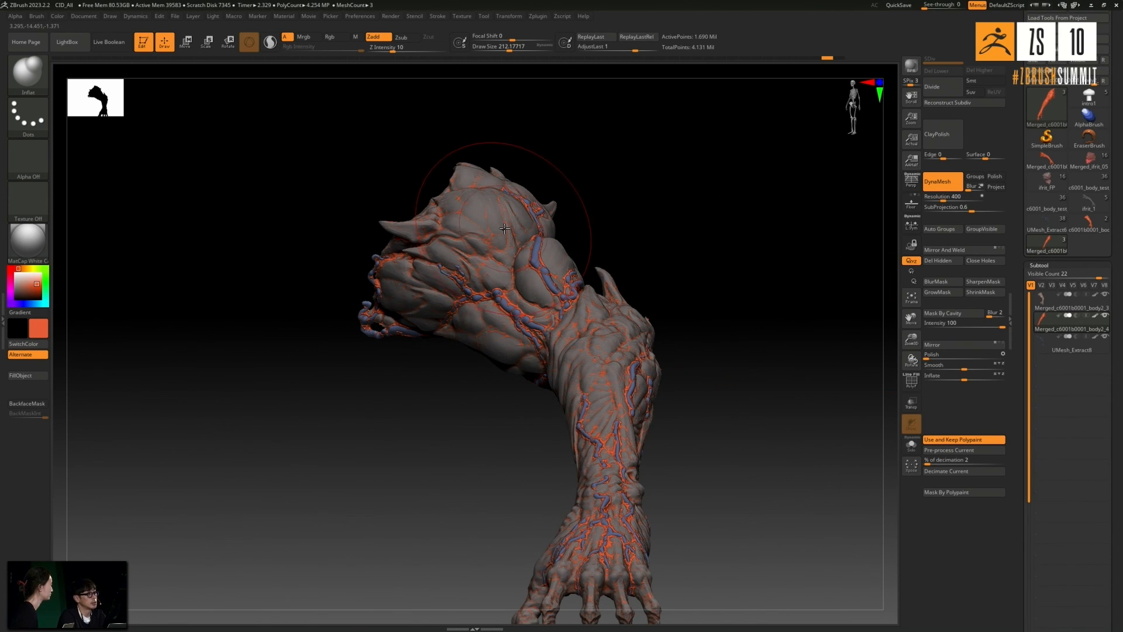
left_click_drag(666, 241, 670, 269)
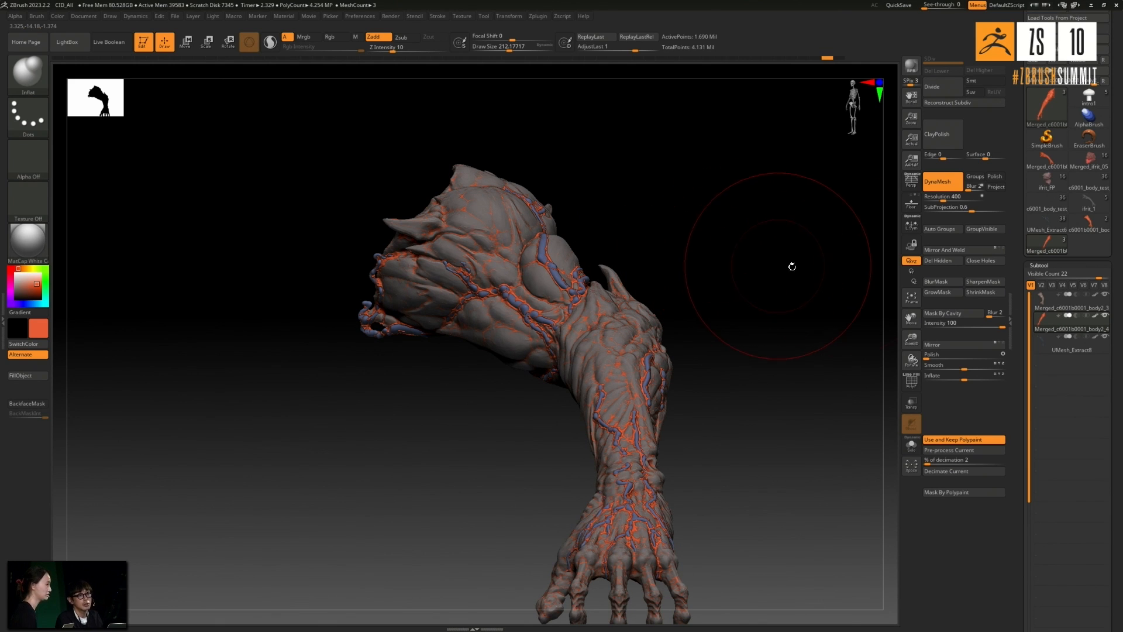
left_click_drag(777, 243, 787, 248)
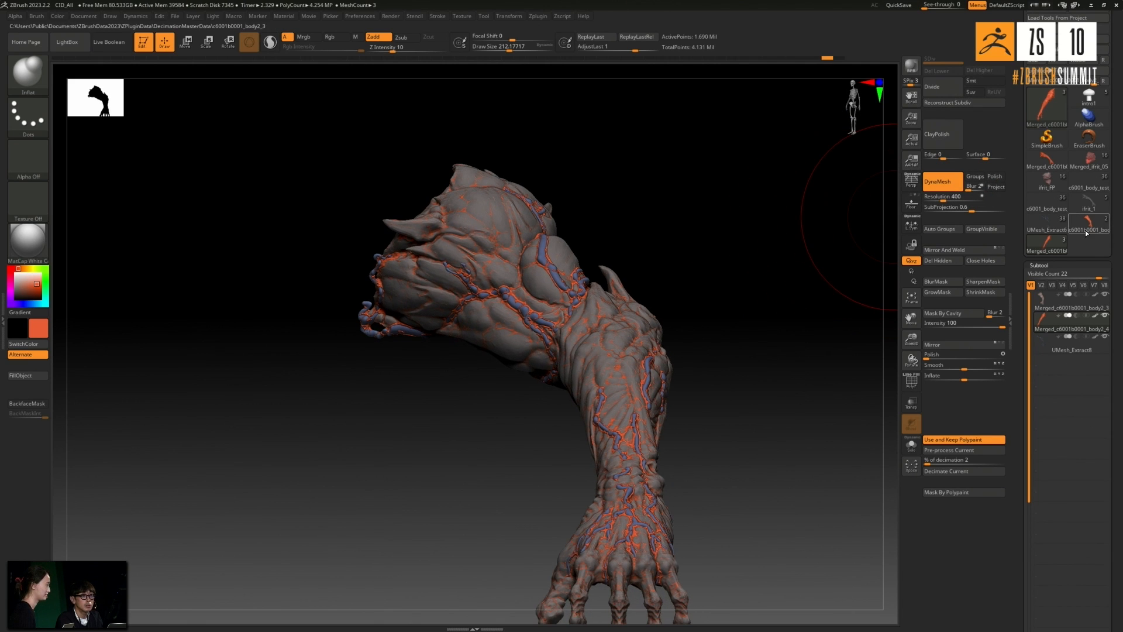
mouse_move(1082, 206)
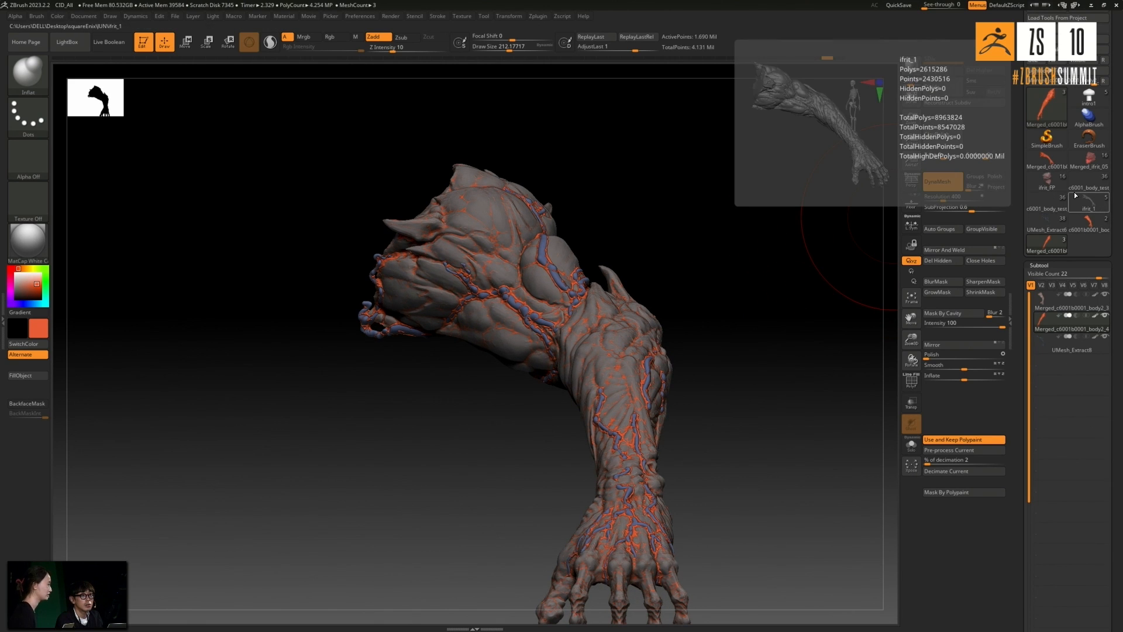
left_click(1088, 207)
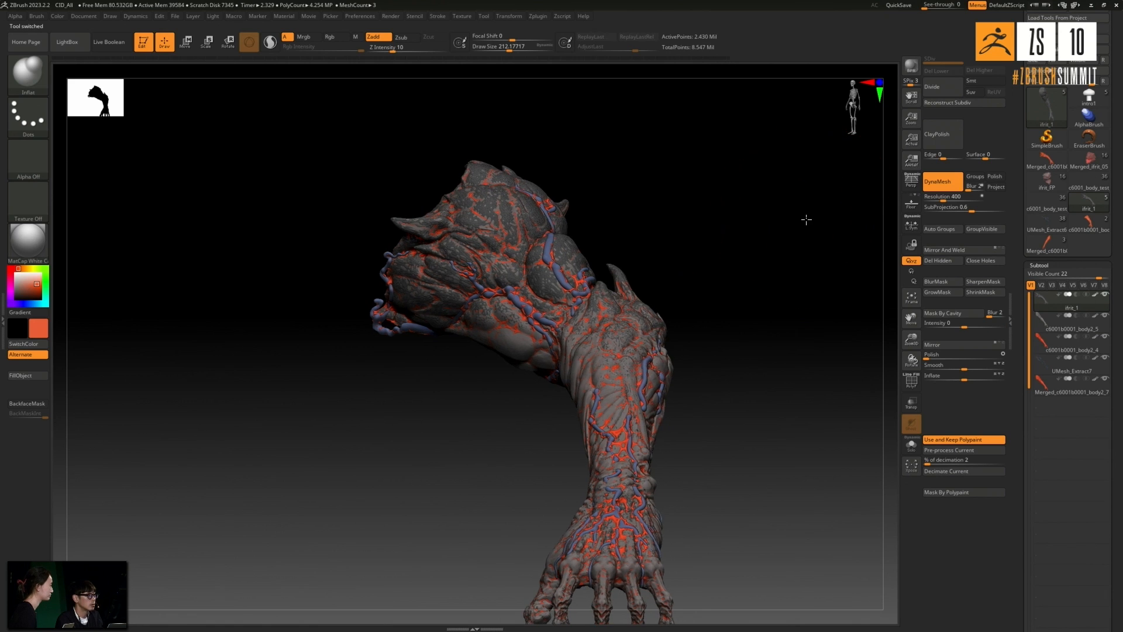
- Examine the ifrit_1 arm's skin detail, cracks and veins from the shoulder to the hand
right_click_drag(635, 241, 736, 198, "ctrl")
left_click_drag(735, 186, 726, 333)
left_click_drag(705, 279, 656, 335)
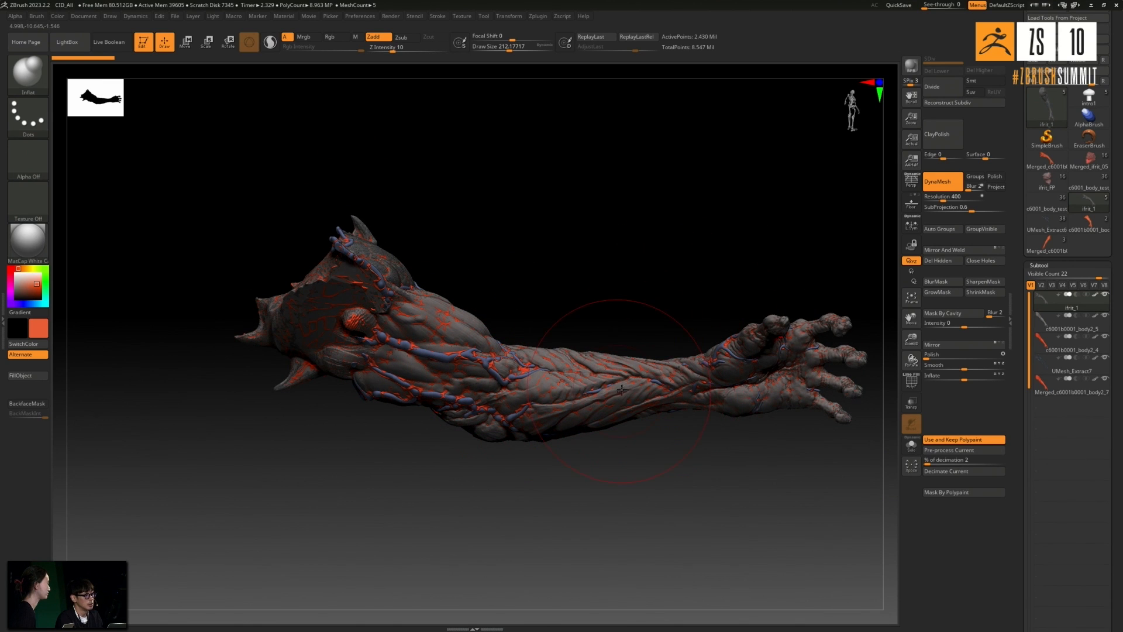
left_click_drag(569, 300, 609, 340)
left_click_drag(637, 259, 488, 250)
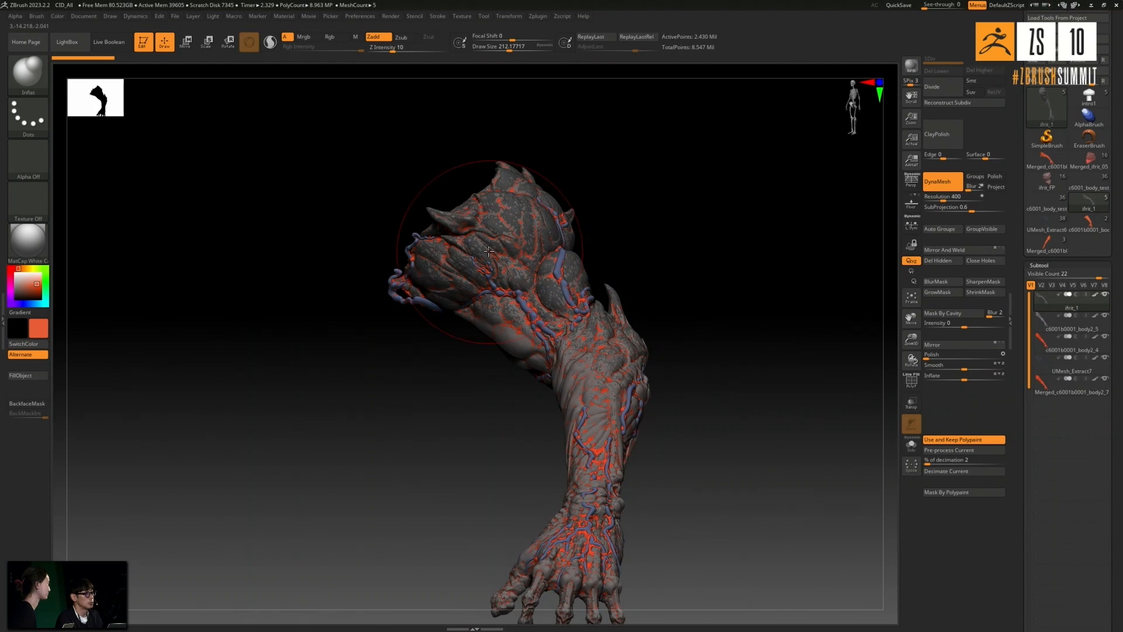
left_click_drag(696, 239, 703, 308)
left_click_drag(580, 295, 713, 271, "alt")
left_click_drag(779, 258, 832, 311)
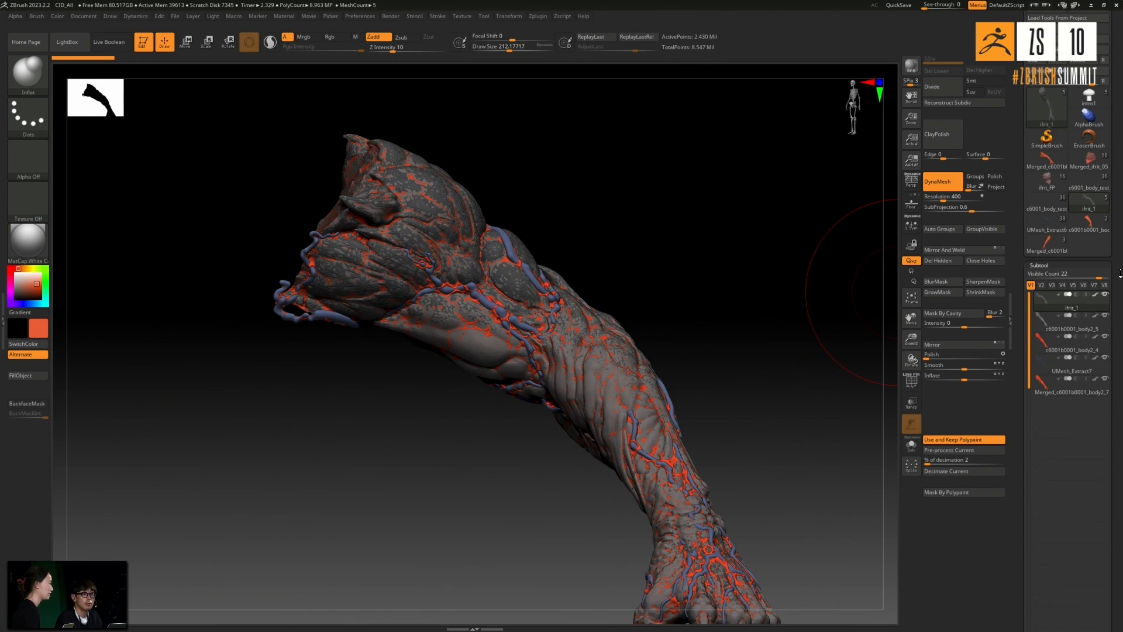
- Merge the visible subtools of the ifrit_1 arm into one mesh and switch to the Merged_ifrit_1 tool
left_click_drag(1120, 273, 1120, 306)
left_click_drag(1121, 175, 1121, 96)
left_click_drag(1118, 251, 1118, 30)
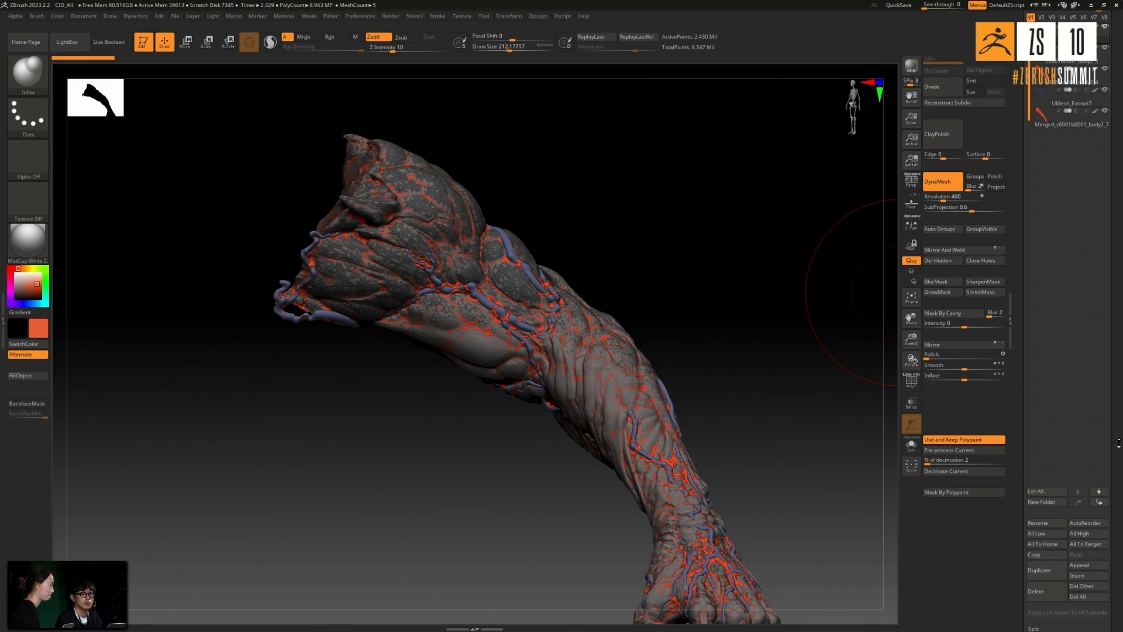
left_click_drag(1118, 443, 1121, 382)
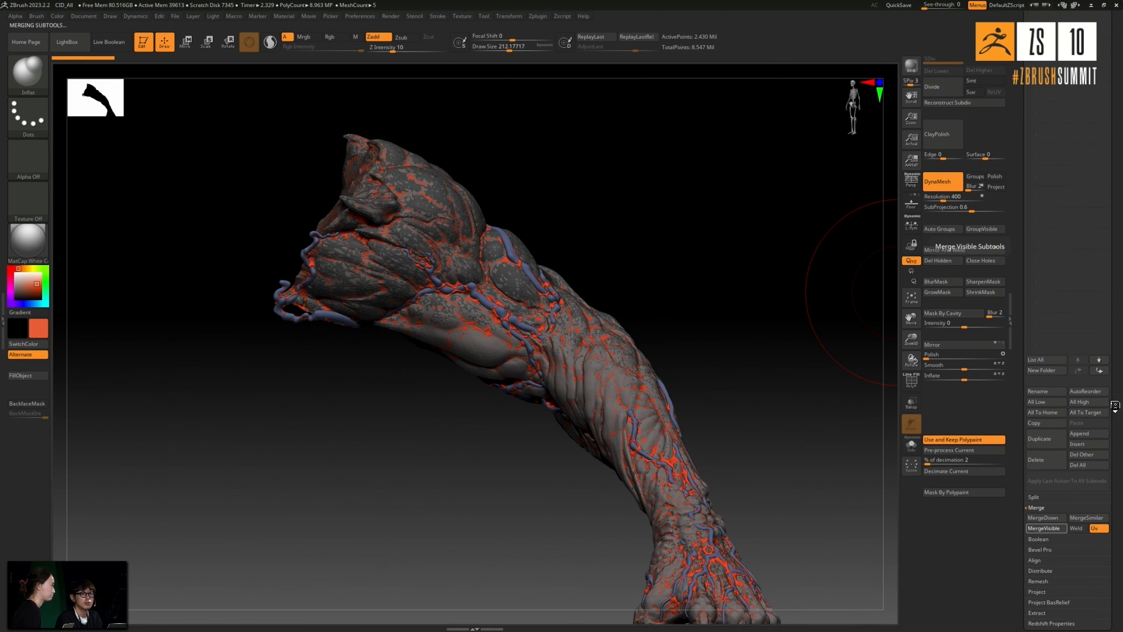
left_click_drag(1117, 350, 1110, 446)
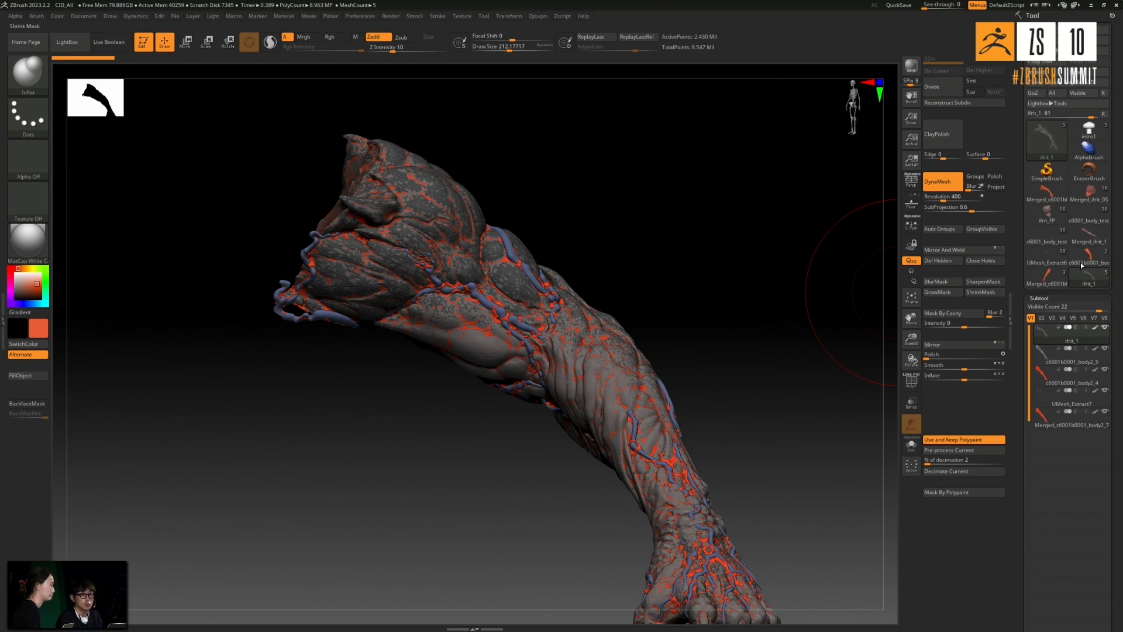
left_click(1089, 234)
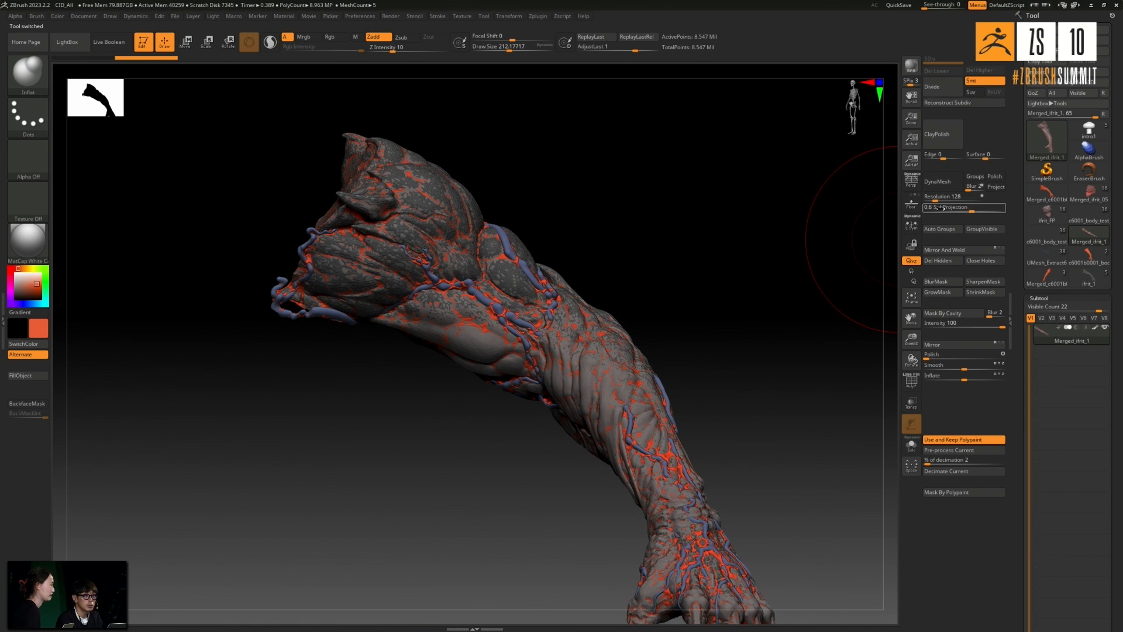
- Set the DynaMesh resolution to 400 and apply DynaMesh to the merged arm
type("400")
key("Return")
left_click(954, 186)
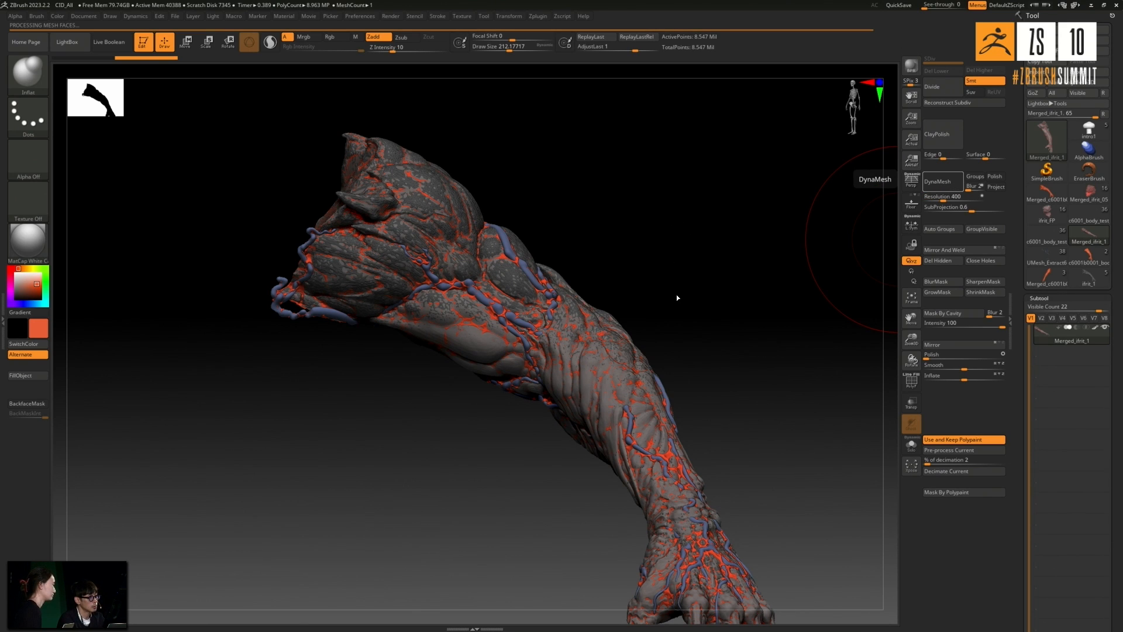
- Examine the DynaMeshed arm's fused veins and skin along the upper arm, forearm and hand
mouse_move(675, 293)
left_mouse_down()
mouse_move(694, 301)
mouse_move(679, 297)
left_mouse_up()
mouse_move(609, 270)
left_mouse_down("alt")
mouse_move(661, 260)
mouse_move(567, 271)
left_mouse_up("alt")
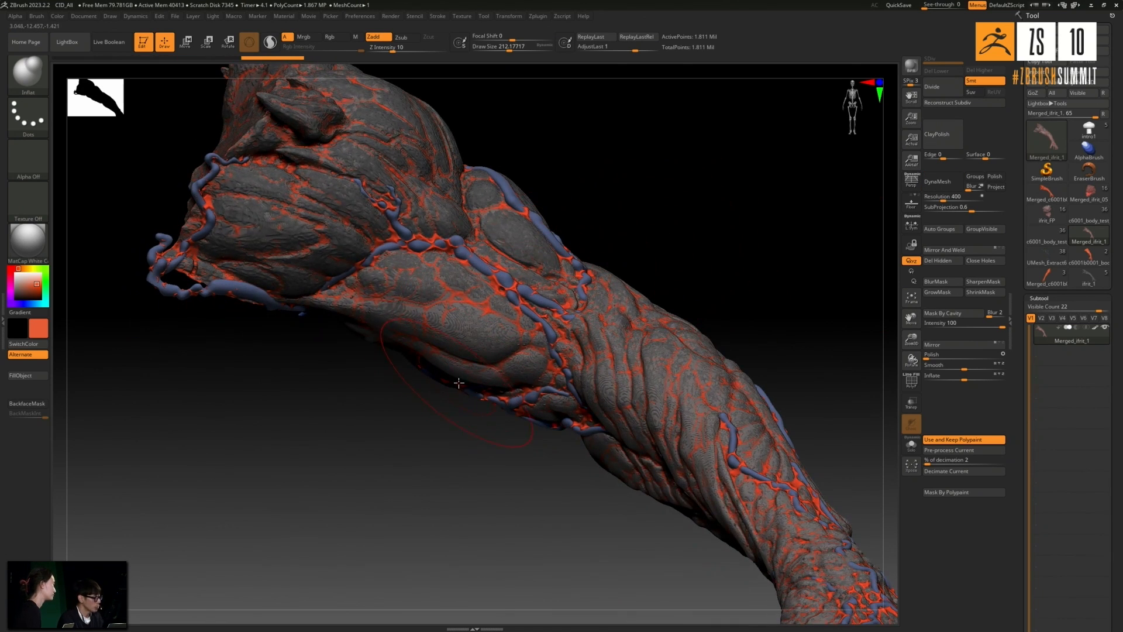
left_click_drag(626, 246, 414, 327)
mouse_move(469, 397)
left_mouse_down("shift")
mouse_move(366, 437)
mouse_move(454, 431)
left_mouse_up("shift")
left_click_drag(511, 240, 506, 280)
mouse_move(632, 178)
left_mouse_down()
mouse_move(594, 186)
mouse_move(557, 233)
mouse_move(616, 313)
mouse_move(595, 409)
mouse_move(671, 405)
mouse_move(654, 396)
left_mouse_up()
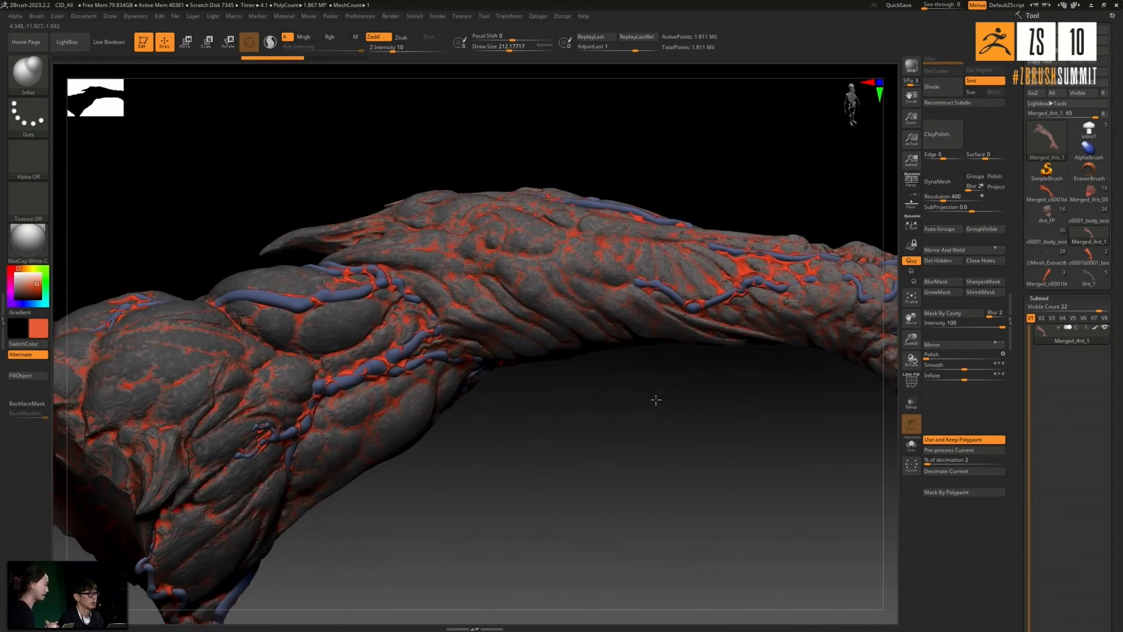
key("f")
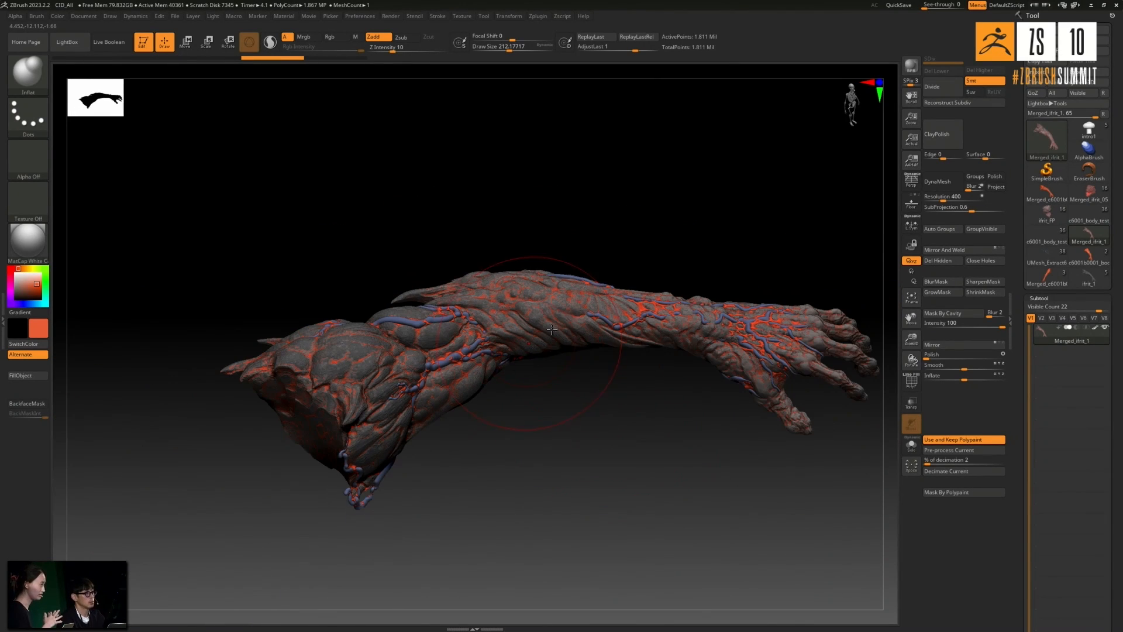
left_click_drag(625, 234, 624, 240)
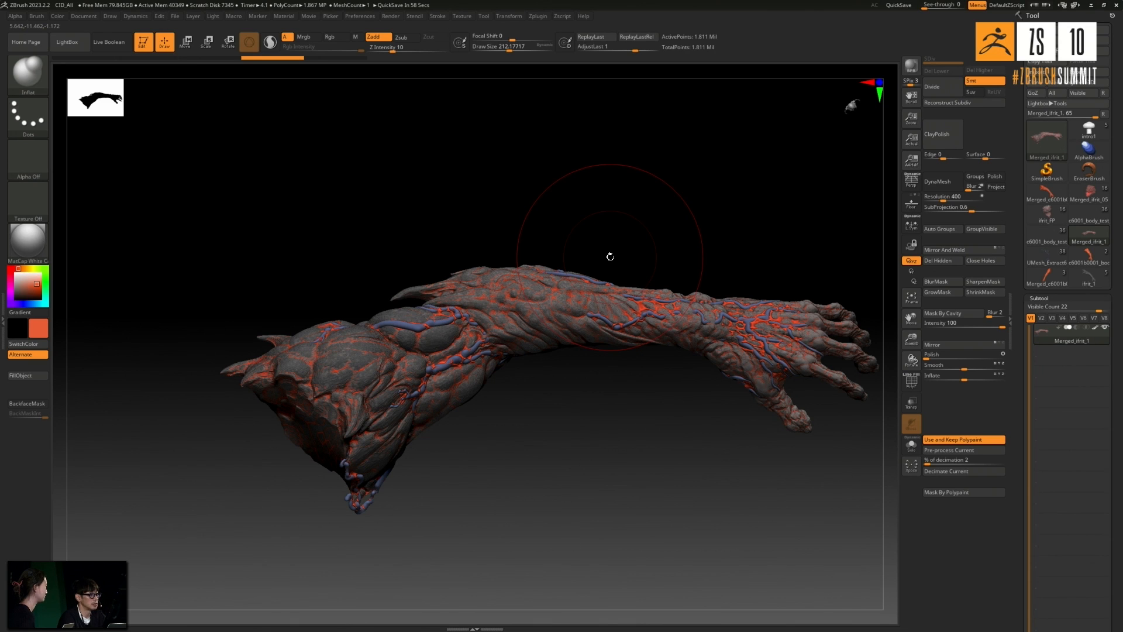
mouse_move(629, 217)
left_mouse_down()
mouse_move(619, 188)
mouse_move(604, 193)
mouse_move(612, 183)
mouse_move(609, 246)
mouse_move(617, 237)
left_mouse_up()
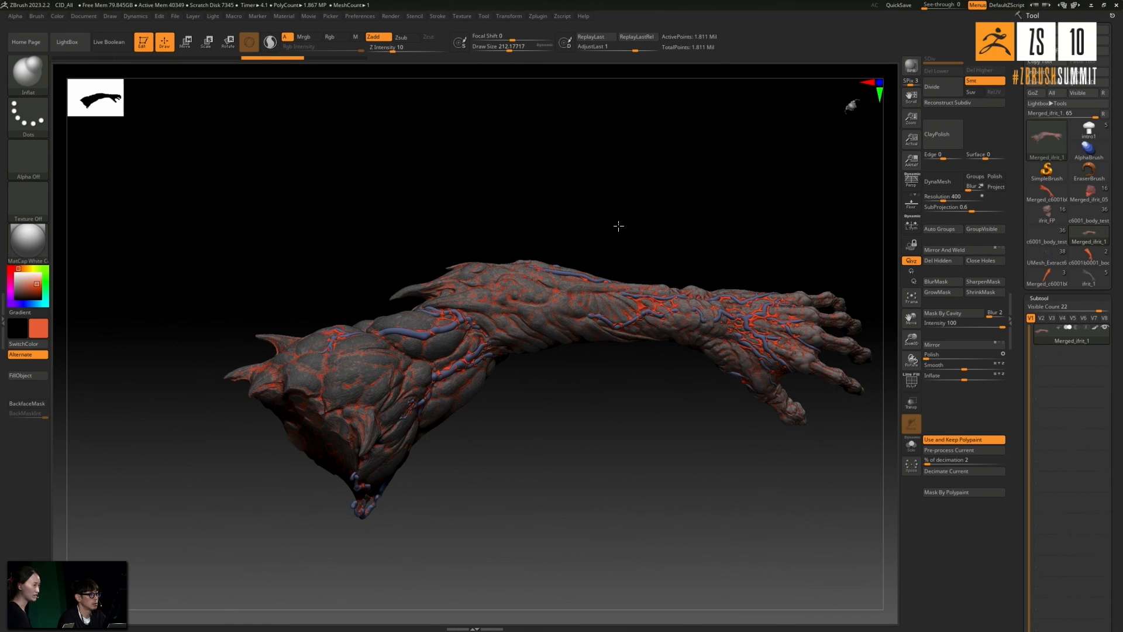
mouse_move(548, 209)
left_mouse_down()
mouse_move(588, 234)
mouse_move(546, 213)
left_mouse_up()
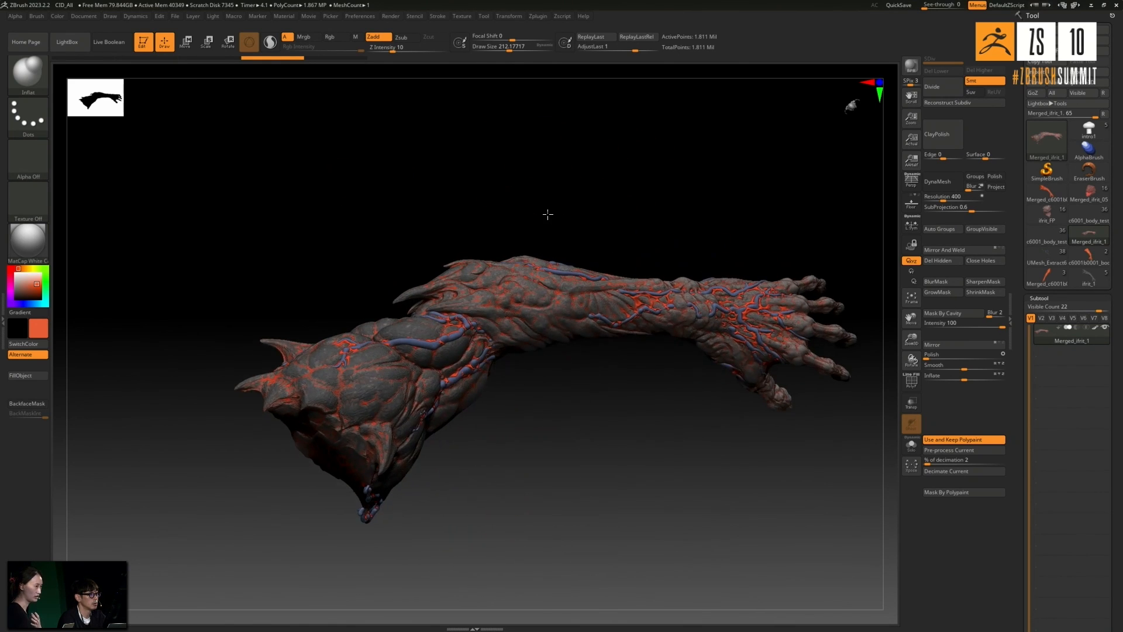
right_click_drag(457, 331, 585, 255, "ctrl")
left_click_drag(669, 203, 705, 193)
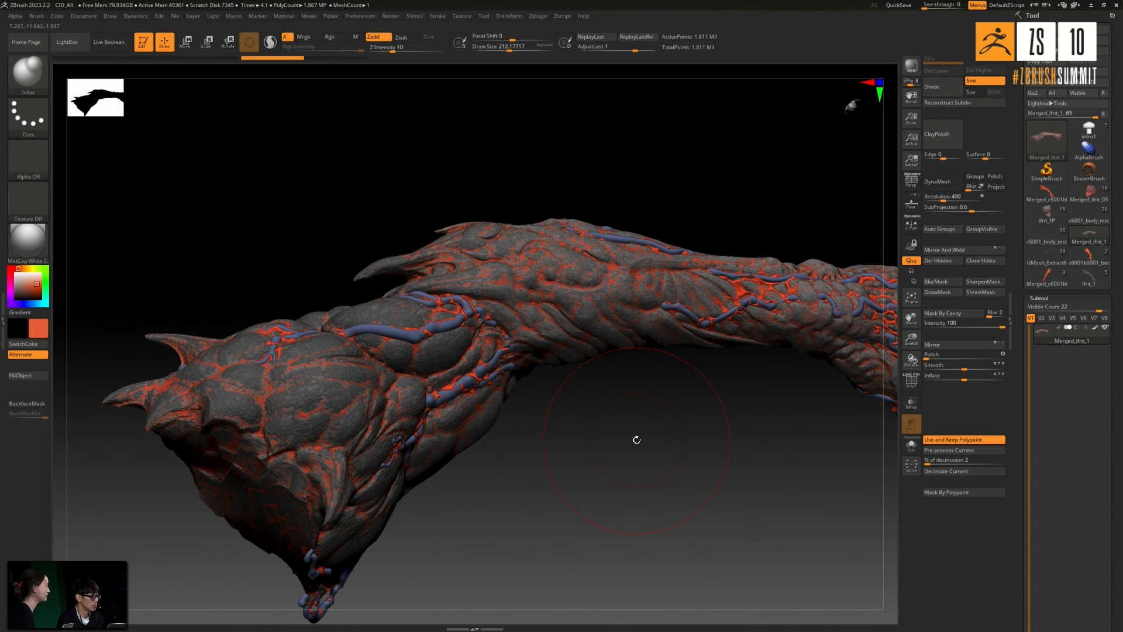
- Examine the blended veins, muscle bulges and spikes around the merged arm's shoulder end
left_click_drag(585, 469, 696, 505)
scroll(485, 462, "up", 3)
scroll(485, 462, "up", 2)
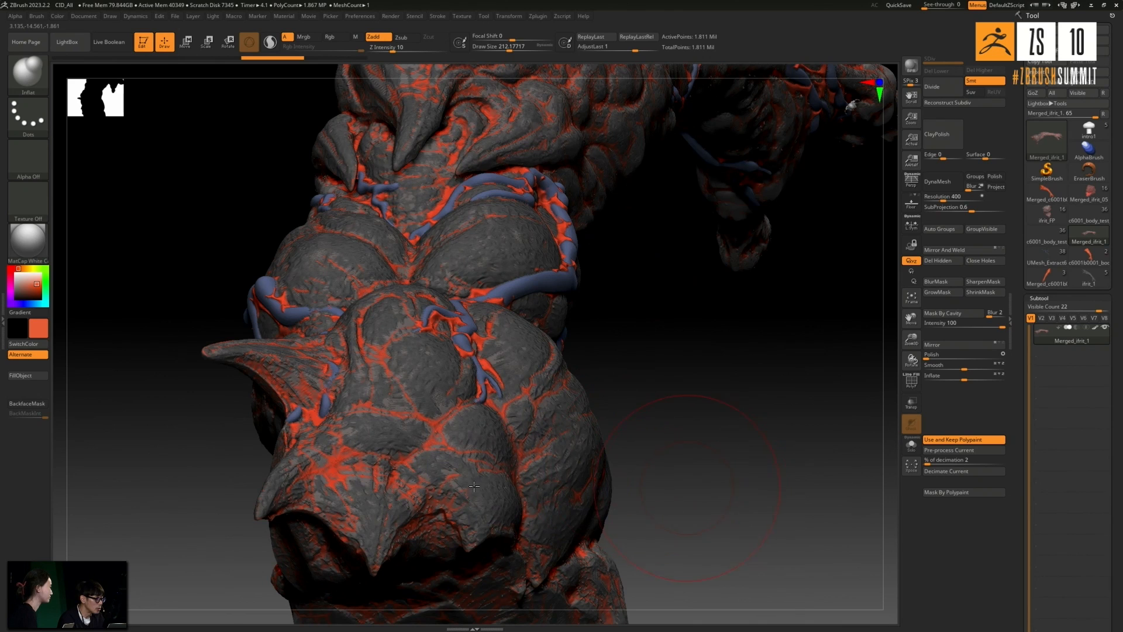
left_click_drag(676, 441, 496, 466)
left_click_drag(696, 436, 661, 442)
left_click_drag(628, 495, 561, 292)
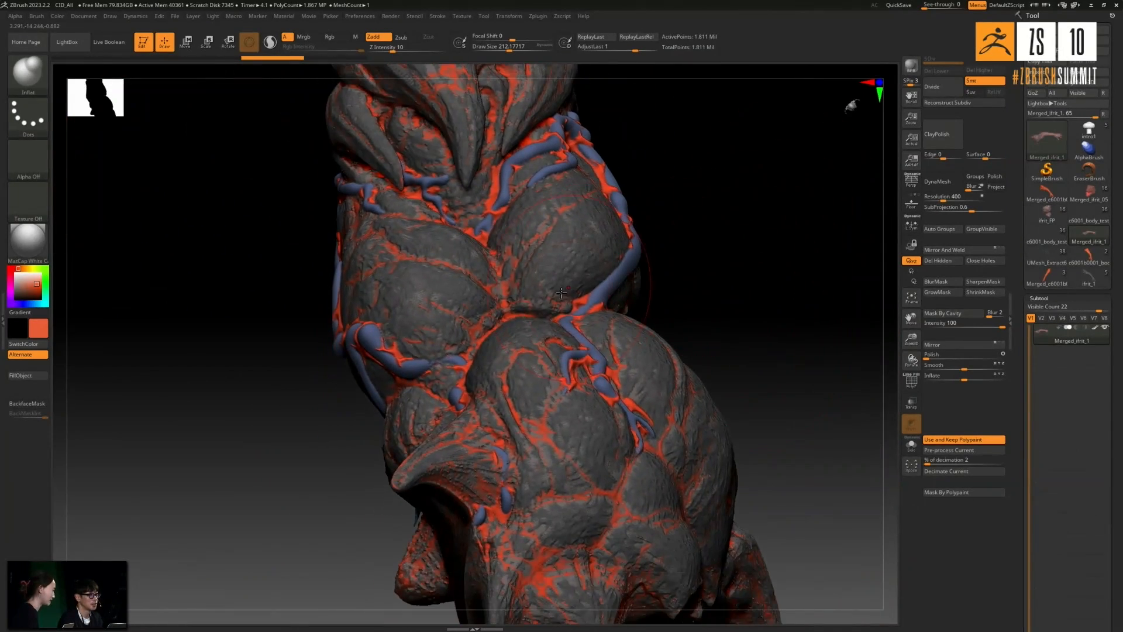
left_click_drag(726, 289, 515, 368)
left_click_drag(510, 411, 596, 440)
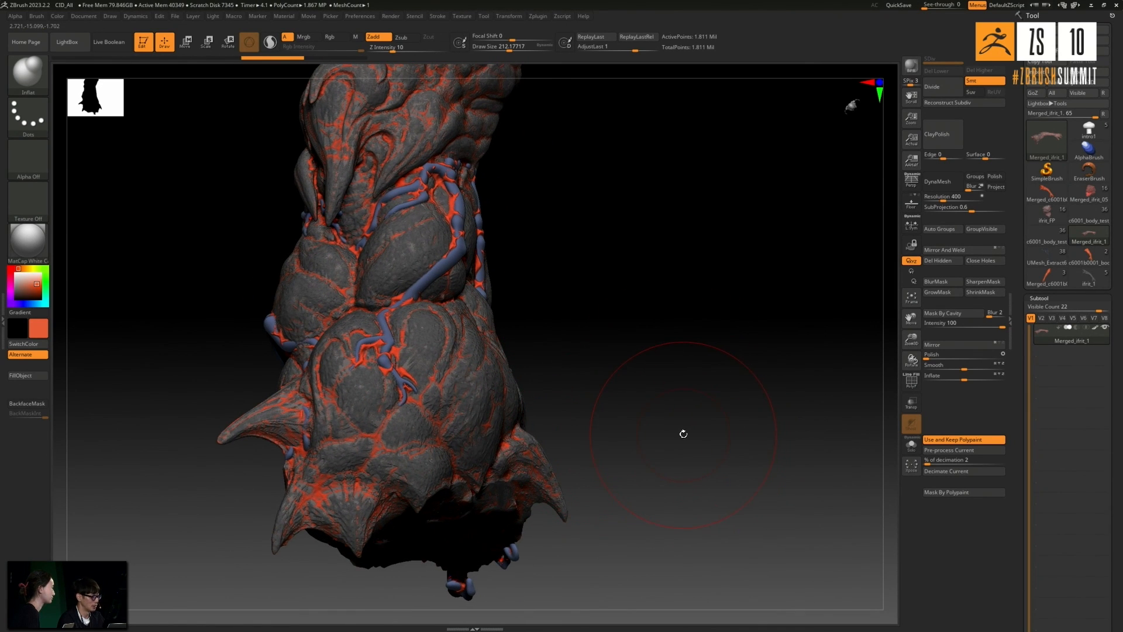
left_click_drag(700, 427, 598, 394)
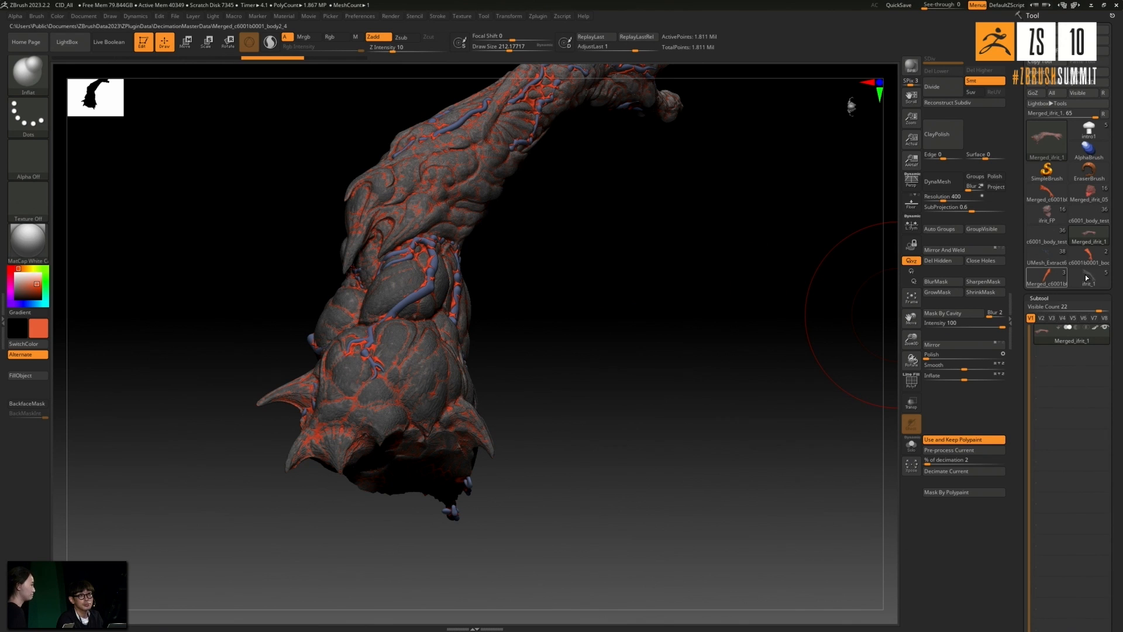
- Switch to the c6001_body_test_09 tool briefly, then load the ifrit_FP tool and frame the figure
left_click(1091, 220)
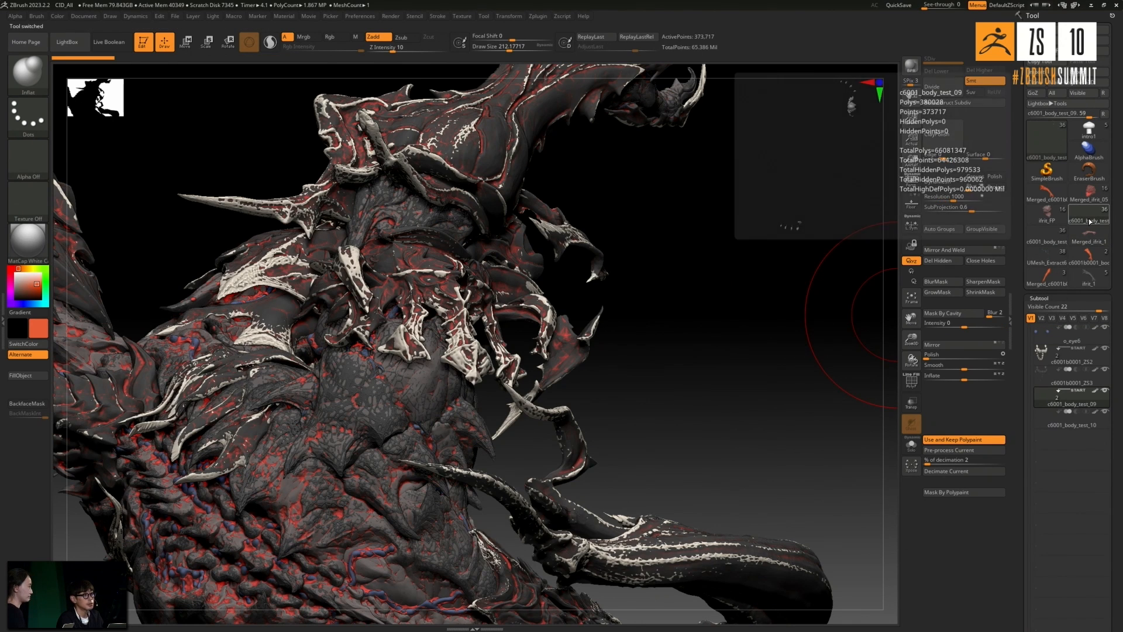
left_click(1047, 216)
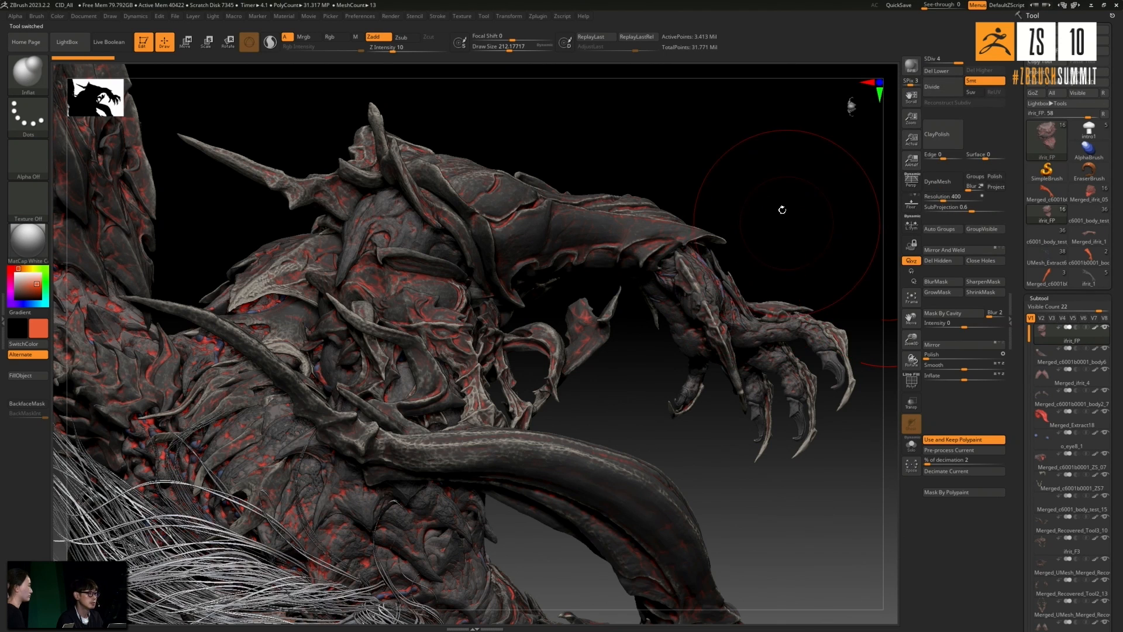
left_click_drag(784, 216, 758, 198, "alt")
key("f")
- Examine the ifrit_FP figure's organic veins and tissue across the chest, abdomen, hips and head
mouse_move(764, 412)
left_mouse_down()
mouse_move(770, 374)
mouse_move(771, 391)
mouse_move(732, 409)
mouse_move(772, 399)
mouse_move(743, 471)
mouse_move(777, 469)
mouse_move(797, 439)
mouse_move(779, 440)
mouse_move(765, 306)
mouse_move(780, 294)
mouse_move(588, 279)
mouse_move(737, 279)
mouse_move(765, 433)
left_mouse_up()
left_click_drag(738, 515, 749, 466)
right_click_drag(451, 478, 423, 502, "ctrl")
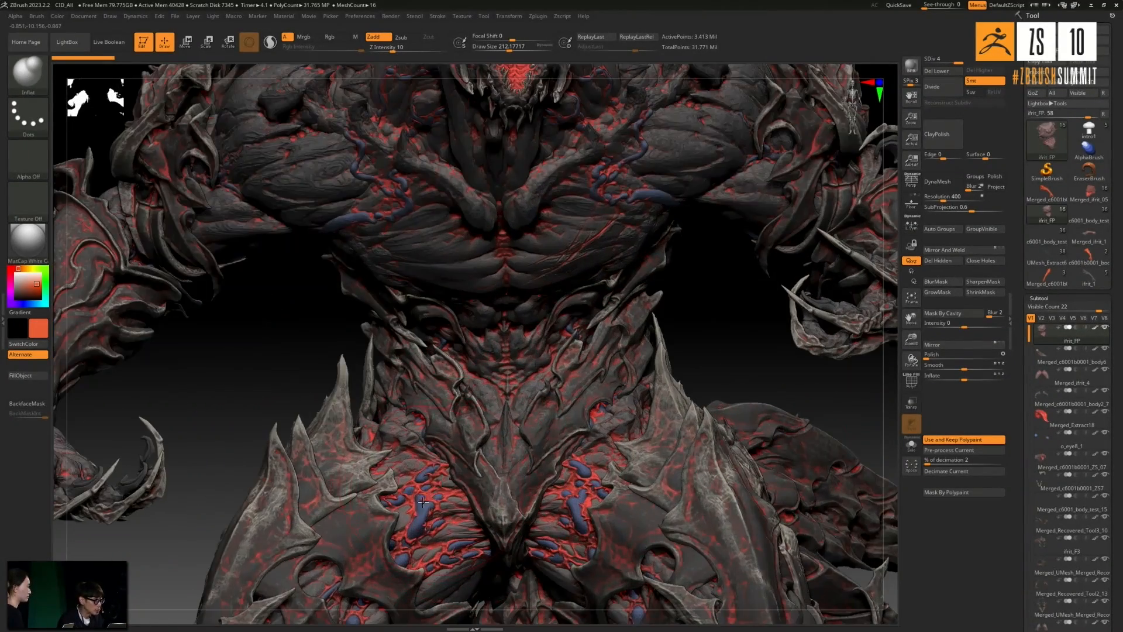
right_click_drag(337, 408, 483, 420)
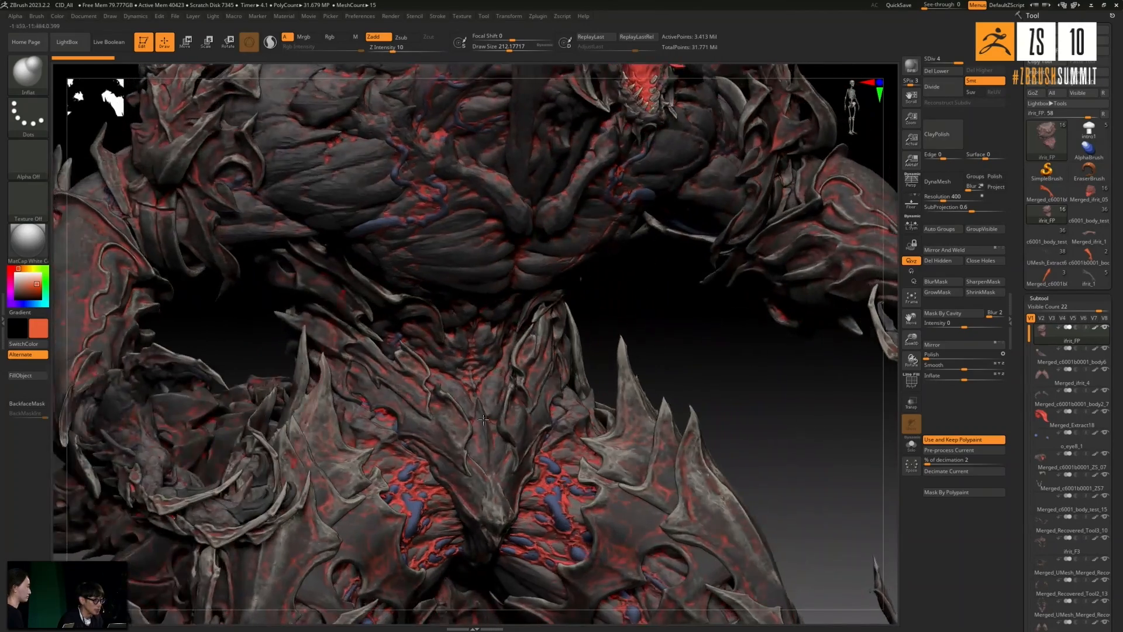
right_click_drag(763, 463, 631, 439)
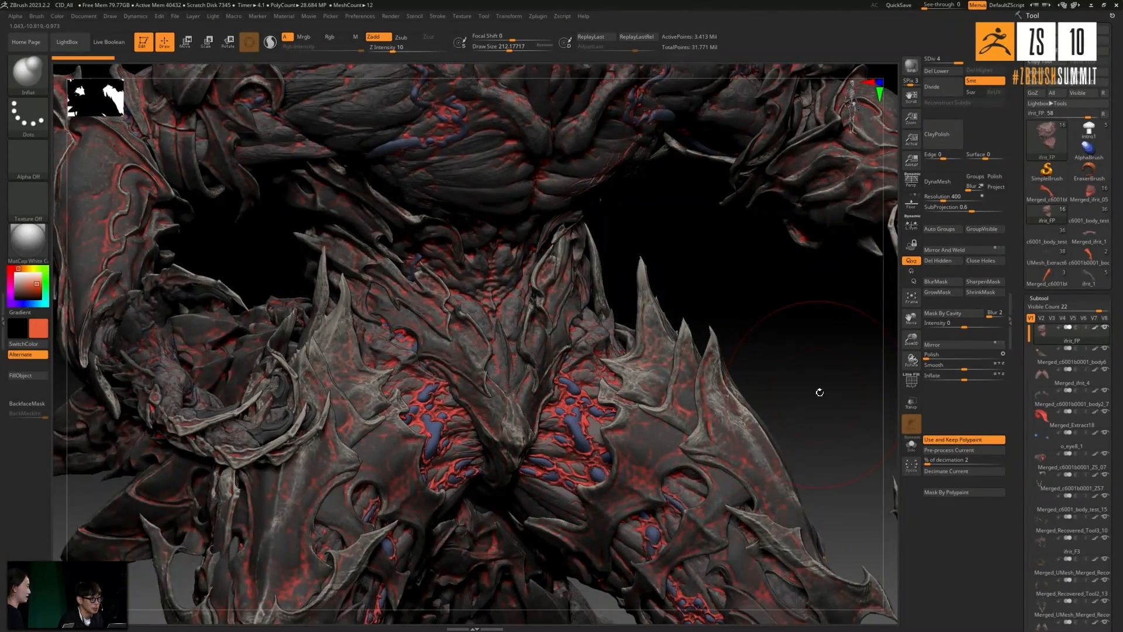
right_click_drag(819, 392, 630, 373)
right_click_drag(797, 402, 802, 400)
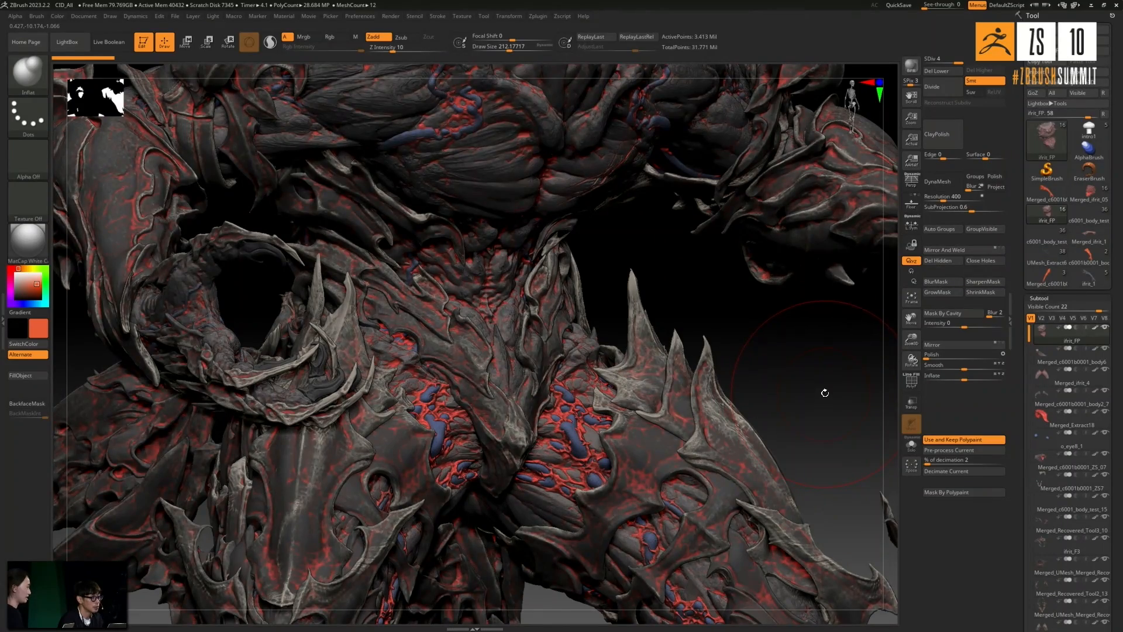
right_click_drag(826, 391, 606, 394)
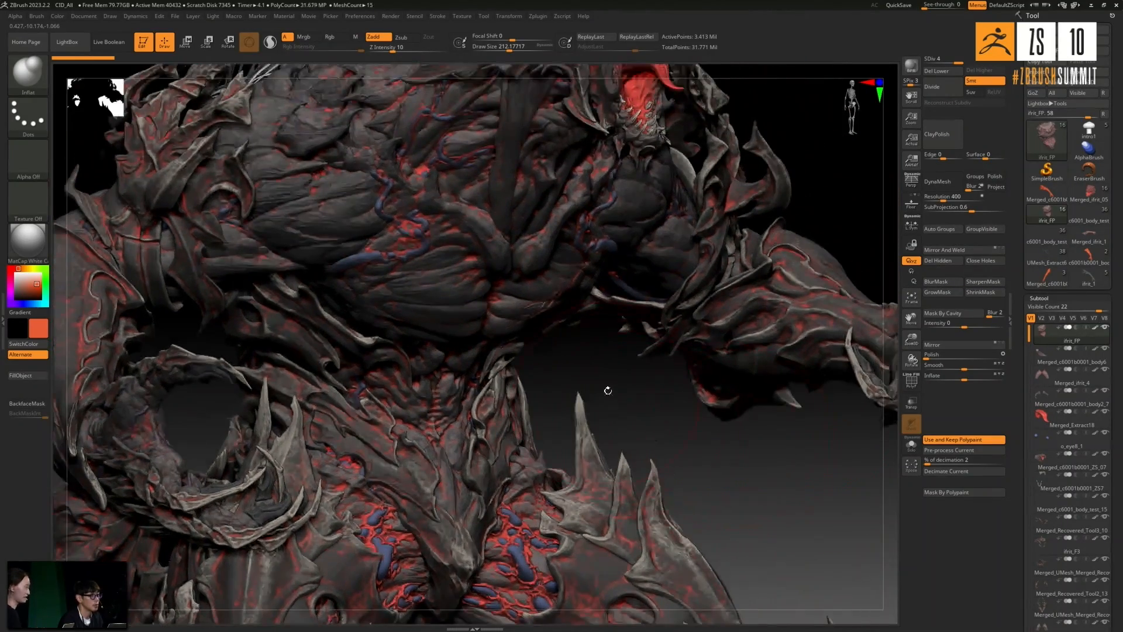
left_click_drag(608, 411, 614, 533, "alt")
left_click_drag(819, 263, 787, 394, "alt")
left_click_drag(789, 321, 631, 290)
left_click_drag(699, 301, 782, 334, "alt")
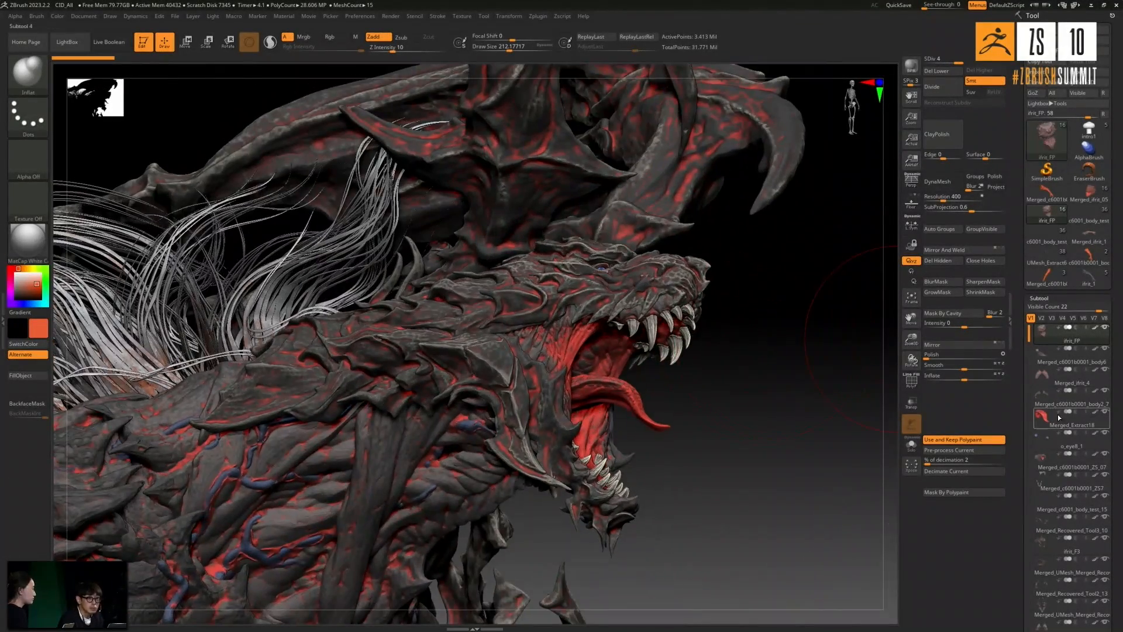
- Hide the spiky plates covering the head and neck, and select the Merged_c6001b0001_ZS_07 subtool
left_click_drag(830, 346, 657, 289)
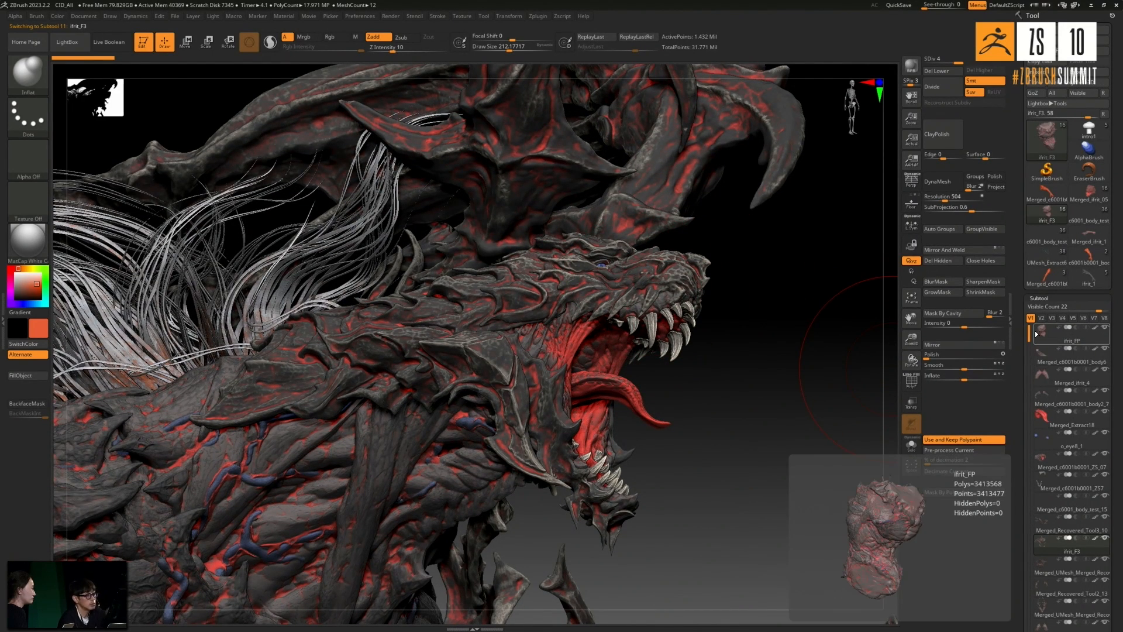
scroll(1030, 335, "down", 2)
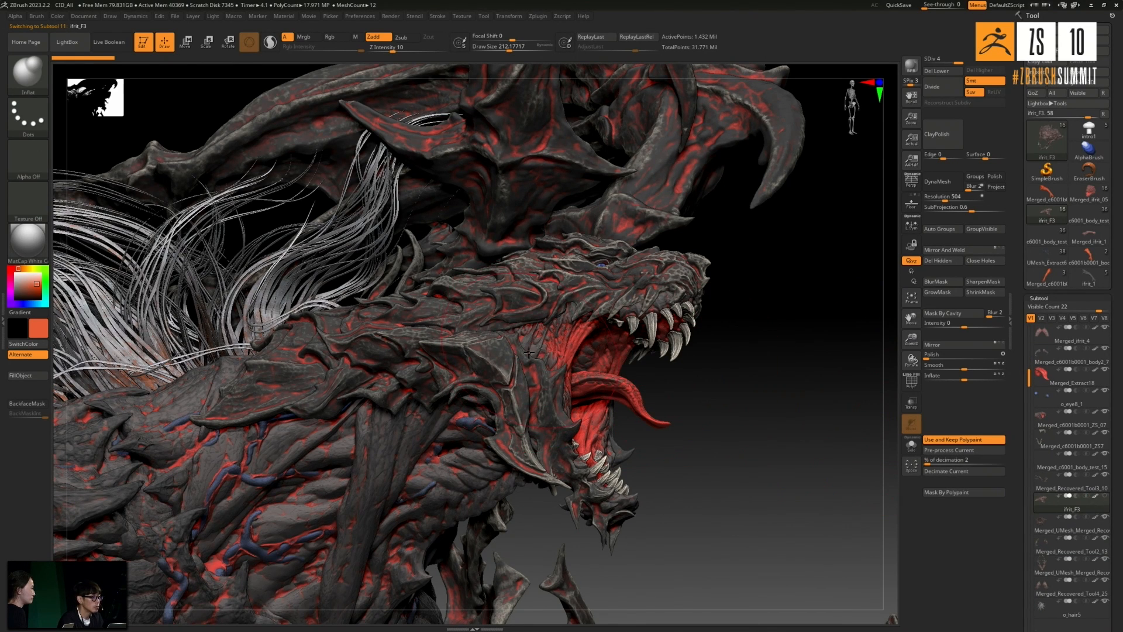
left_click_drag(729, 376, 745, 351)
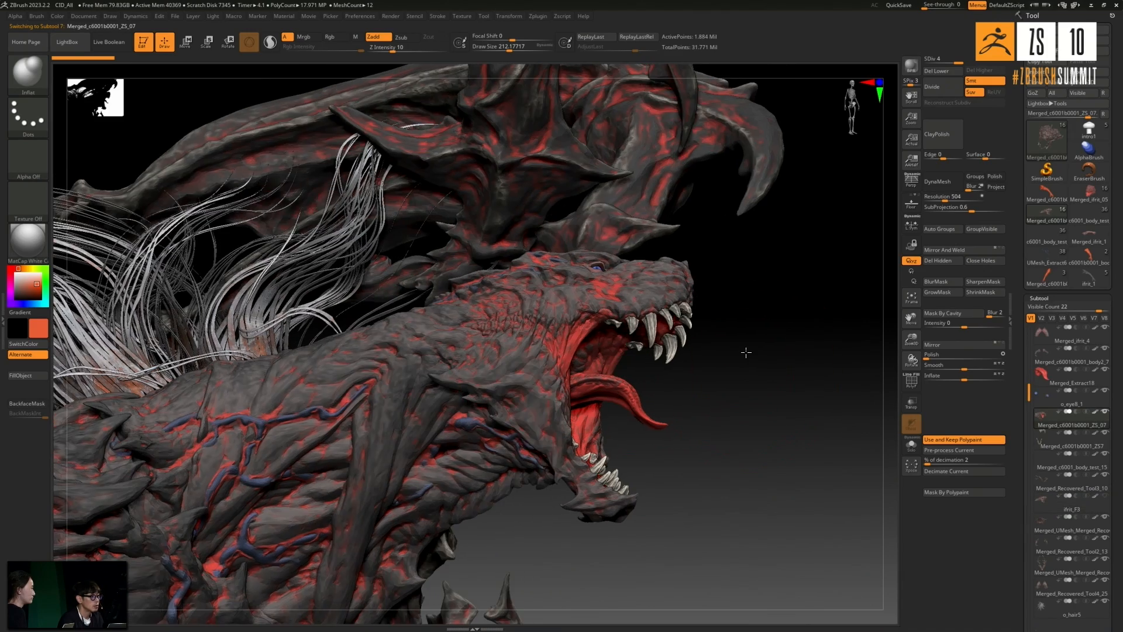
- Examine the exposed head's skin detail around the cheek, jaw, neck and shoulder veins
right_click_drag(593, 323, 822, 348, "ctrl")
left_click_drag(820, 317, 712, 345)
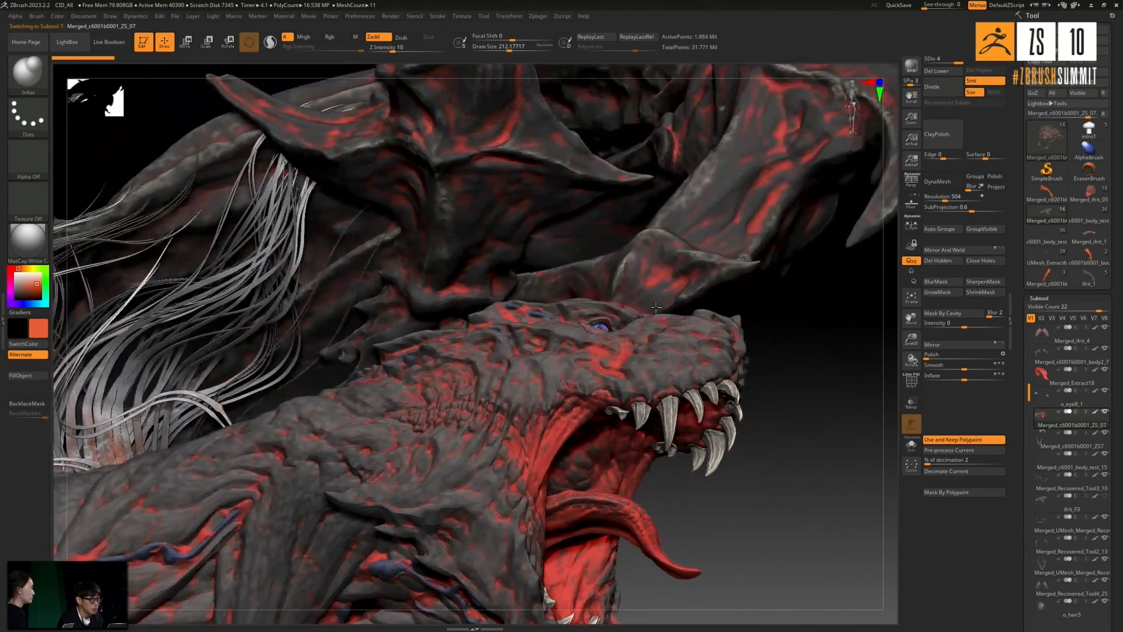
left_click_drag(799, 334, 815, 426)
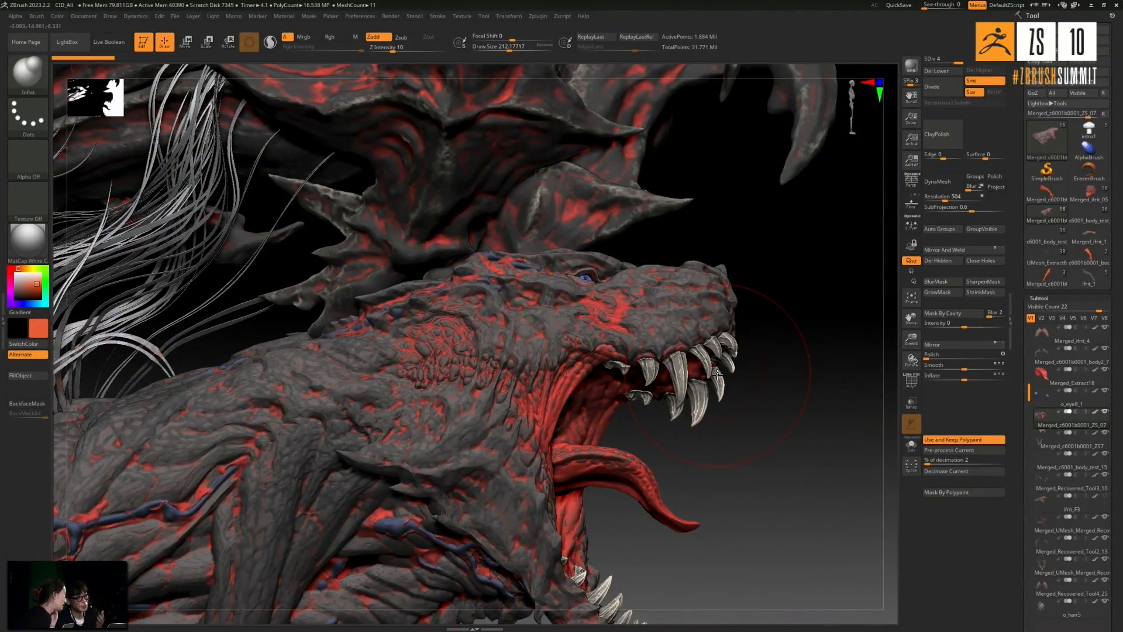
left_click_drag(770, 353, 848, 409)
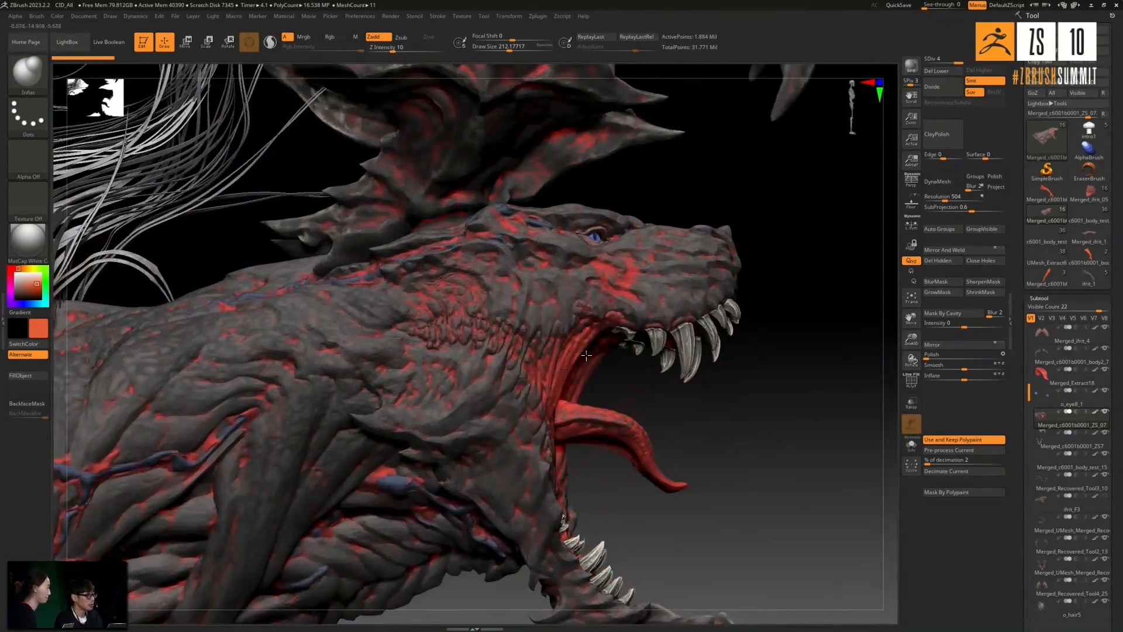
right_click_drag(488, 326, 480, 317, "ctrl")
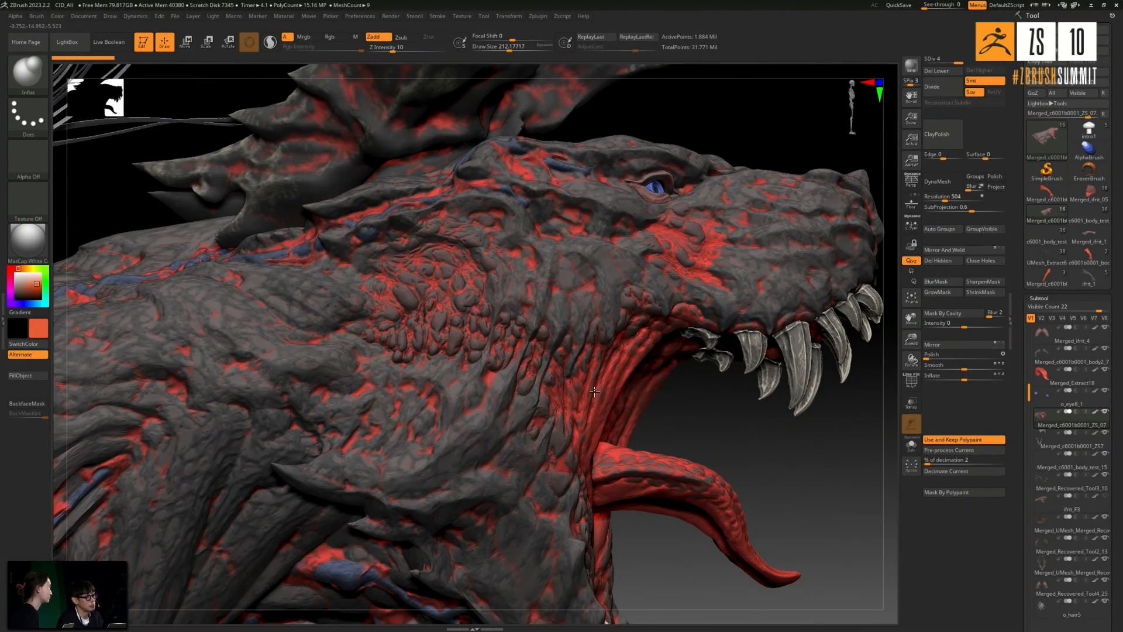
left_click_drag(683, 410, 661, 400)
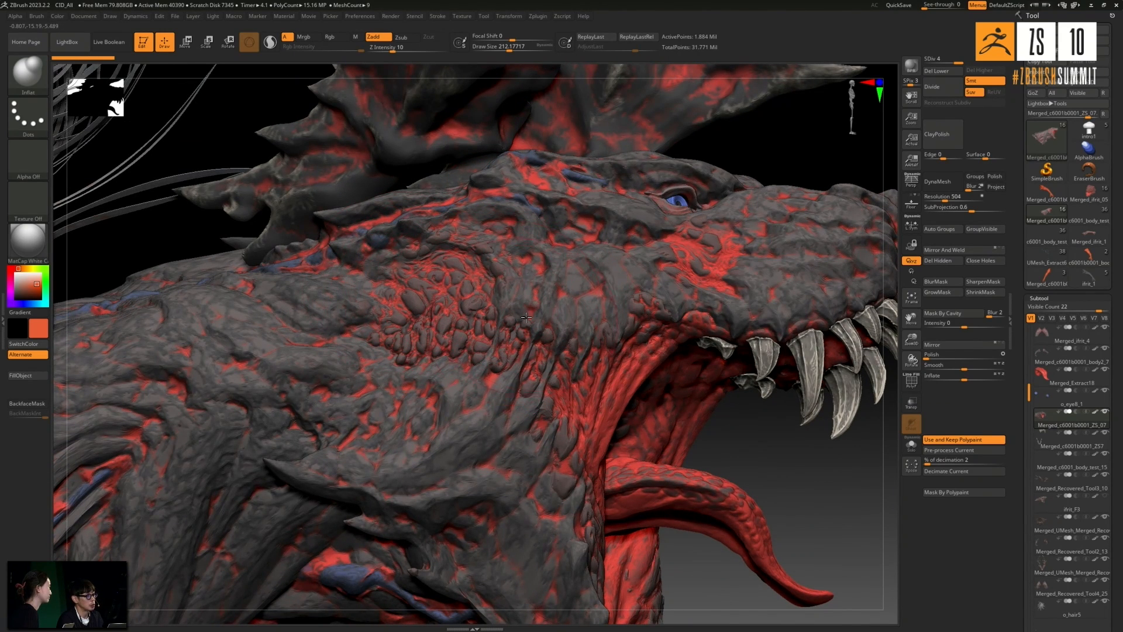
right_click_drag(436, 302, 709, 326, "ctrl")
left_click_drag(734, 305, 779, 318)
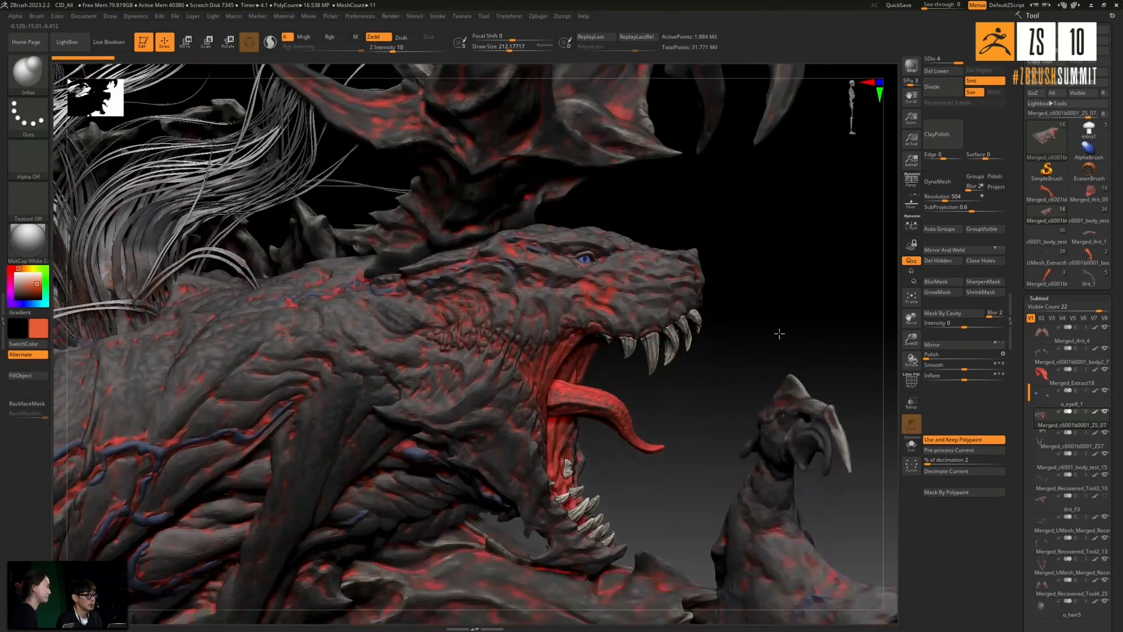
left_click_drag(784, 265, 784, 188)
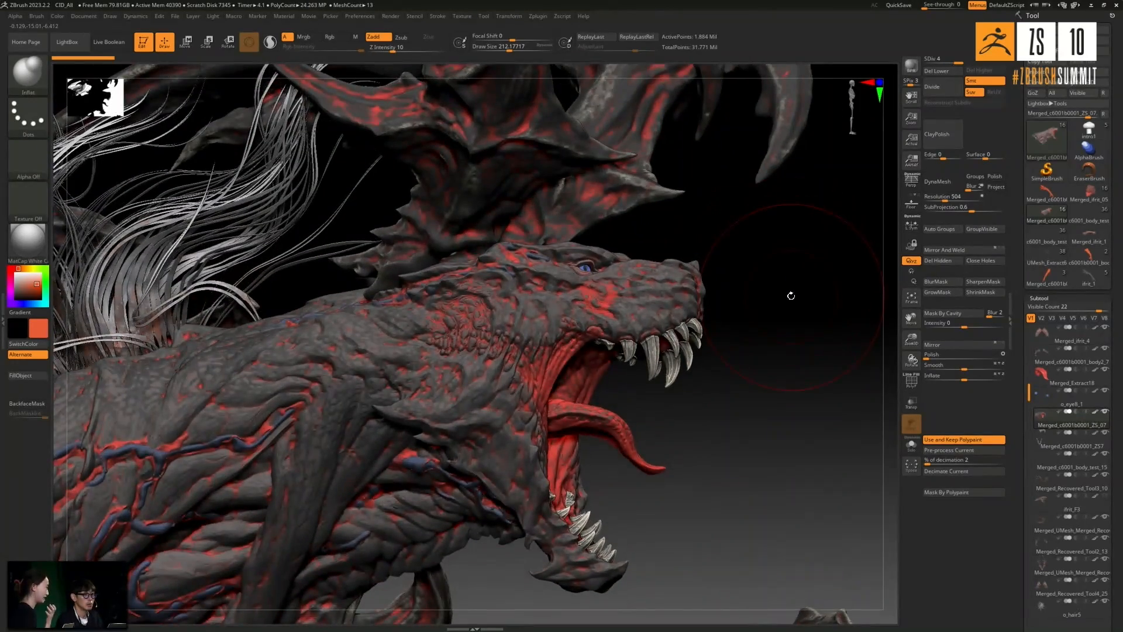
left_click_drag(789, 296, 783, 290)
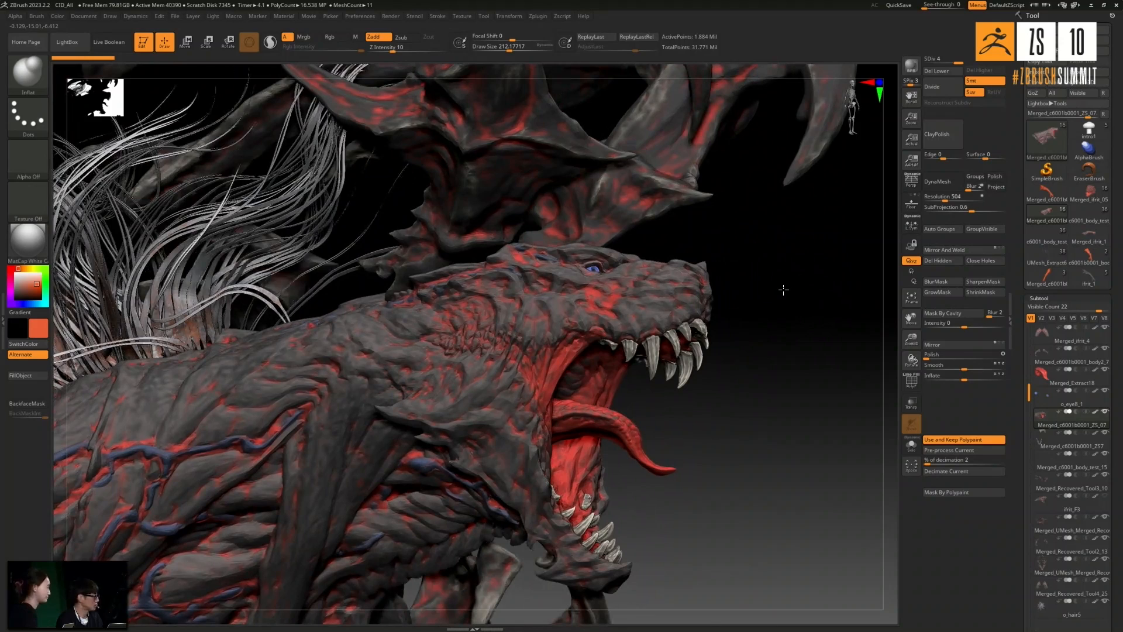
left_click(1108, 422)
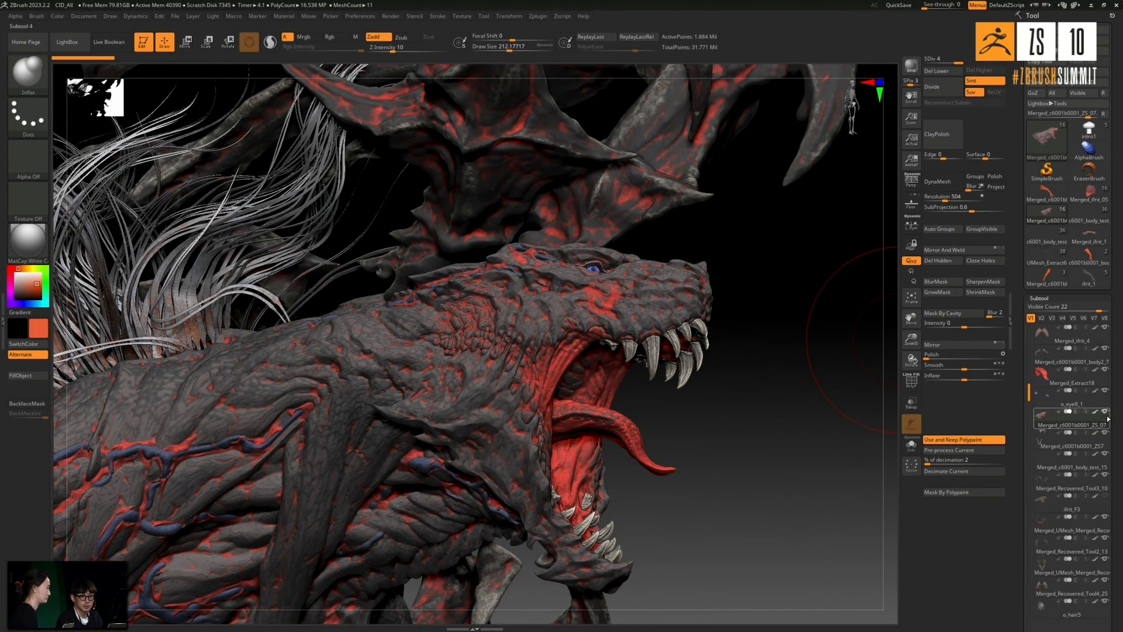
- Show the spiky plates covering the head and neck again
left_click(1091, 503)
left_click(1106, 498)
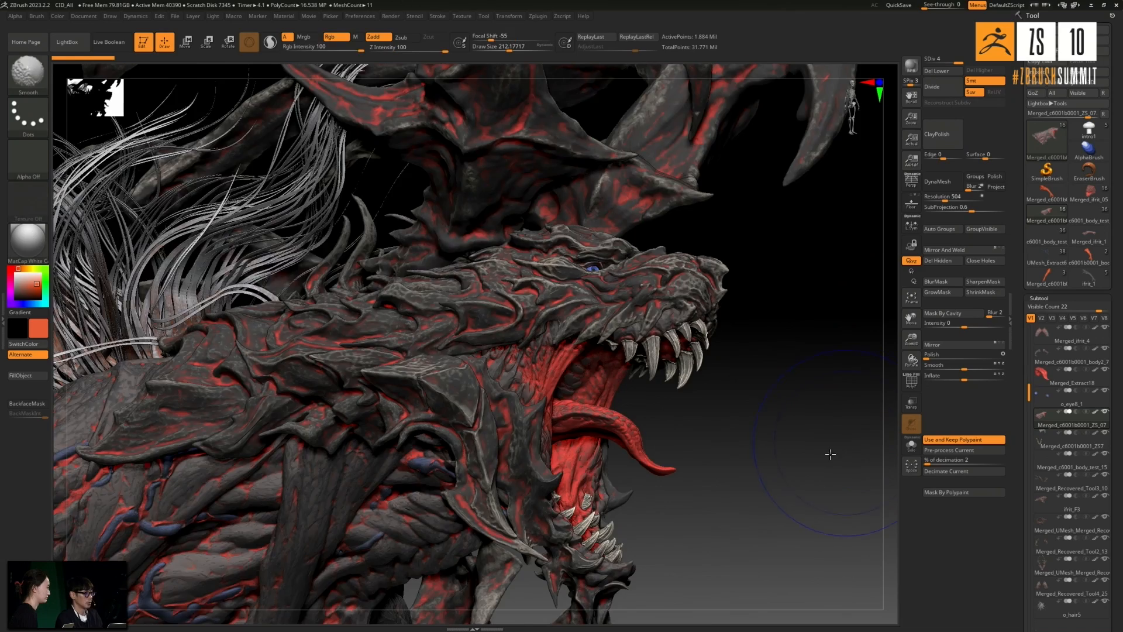
left_click_drag(835, 452, 828, 451, "shift")
- Examine the complete ifrit_FP figure from both sides and the front, from the horns down to the legs
left_click_drag(524, 430, 791, 472, "alt")
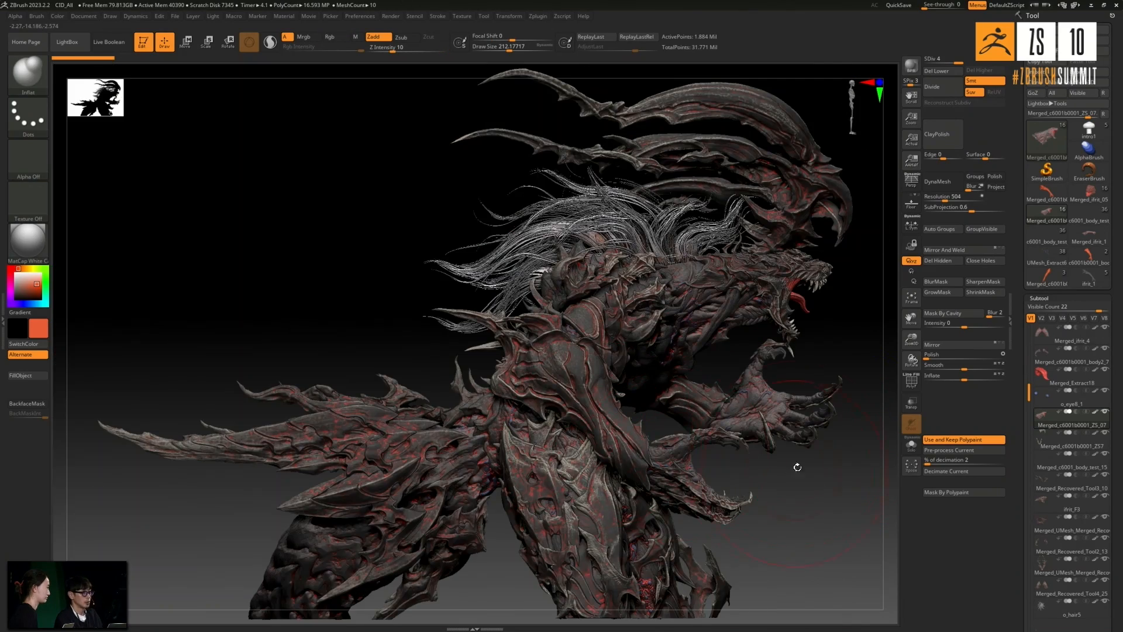
left_click_drag(831, 380, 499, 415)
left_click_drag(334, 298, 227, 299, "alt")
left_click_drag(745, 255, 741, 258)
left_click_drag(383, 244, 254, 243, "alt")
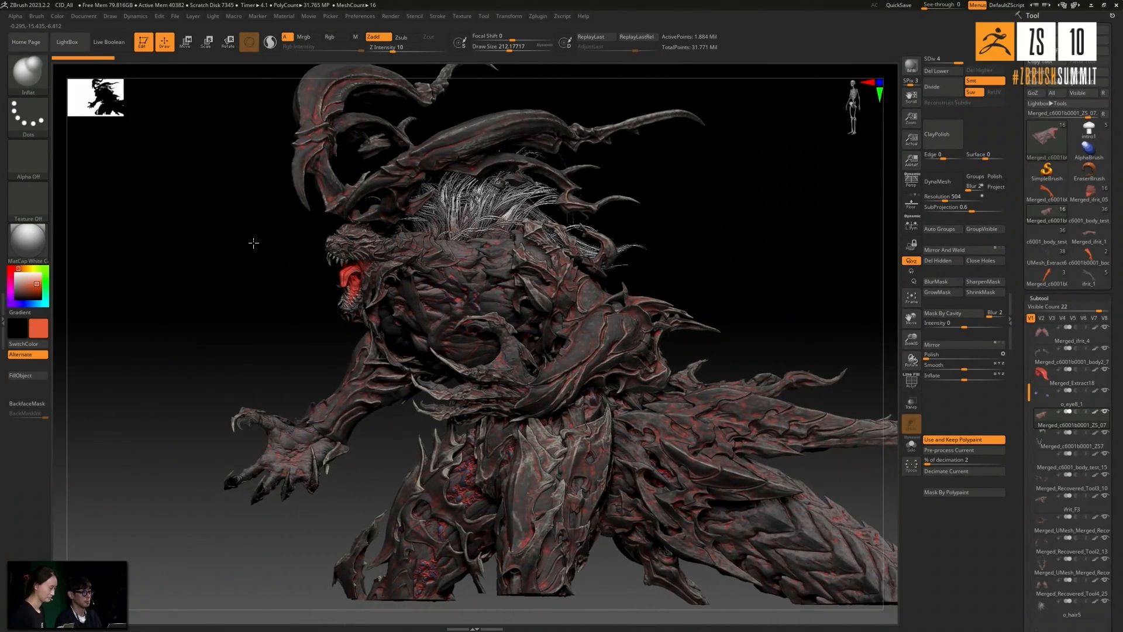
left_click_drag(700, 241, 739, 235)
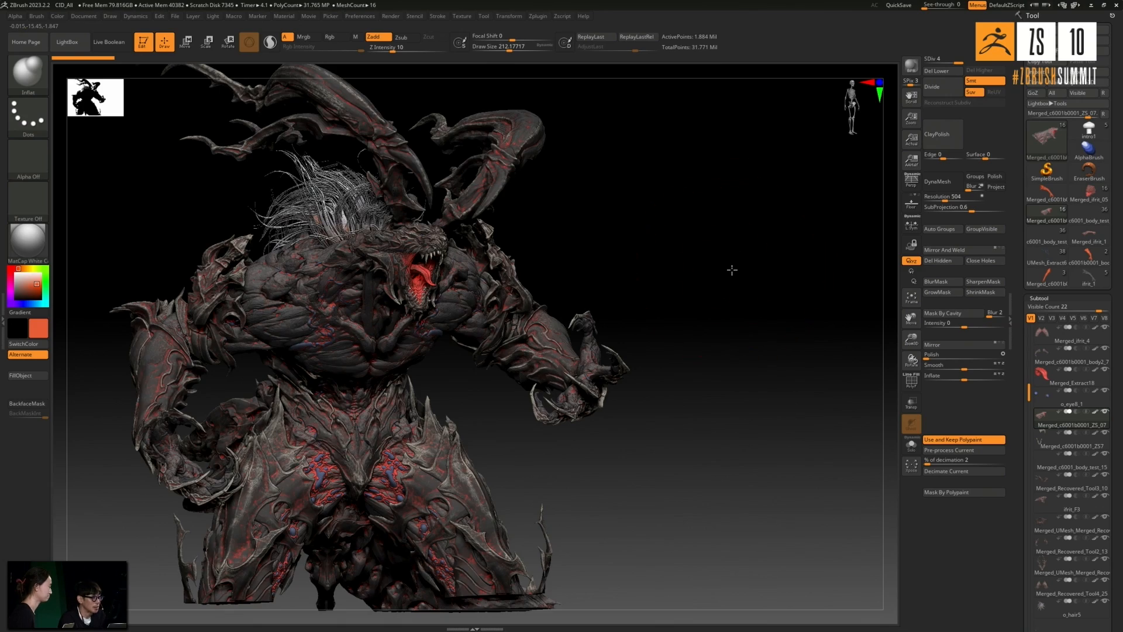
left_click_drag(731, 270, 390, 308)
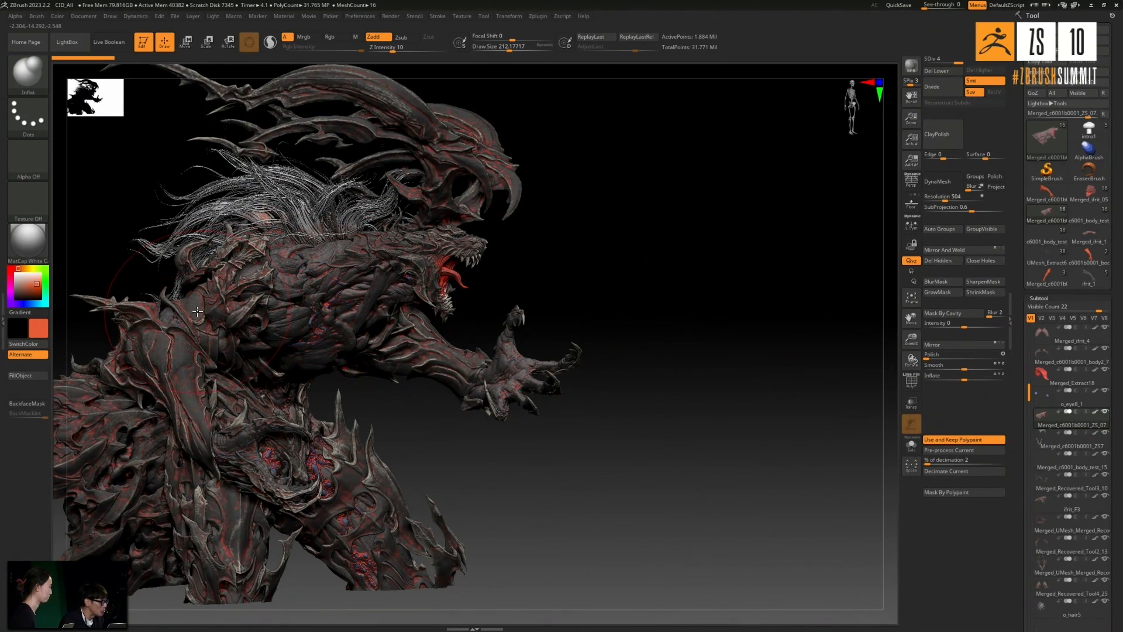
left_click_drag(604, 305, 724, 343, "alt")
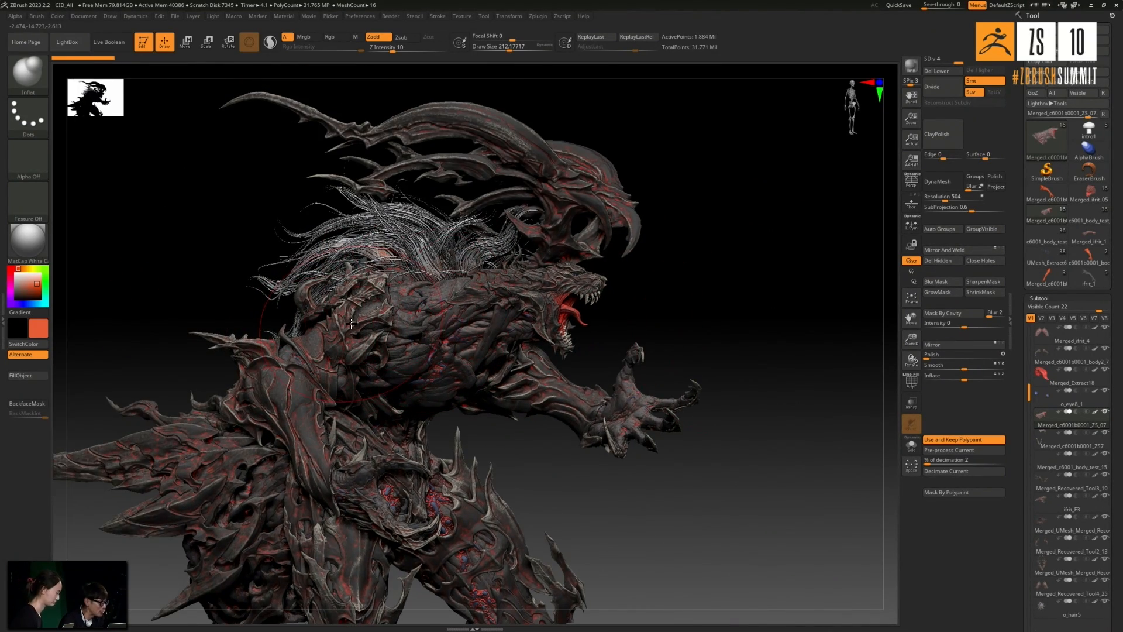
- Select the Merged_Recovered_Tool2_13 subtool and examine the shoulder plates and the veined muscle beside them, ending on the full figure
scroll(351, 323, "up", 5)
left_click_drag(169, 309, 429, 341)
left_click(475, 348, "alt")
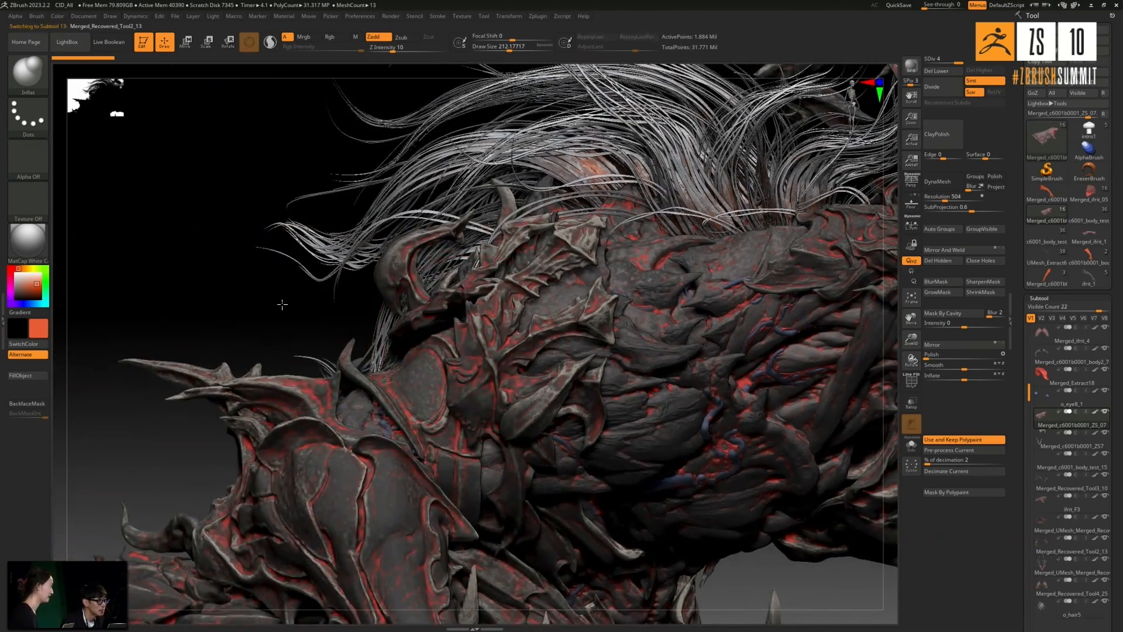
left_click_drag(288, 303, 468, 411)
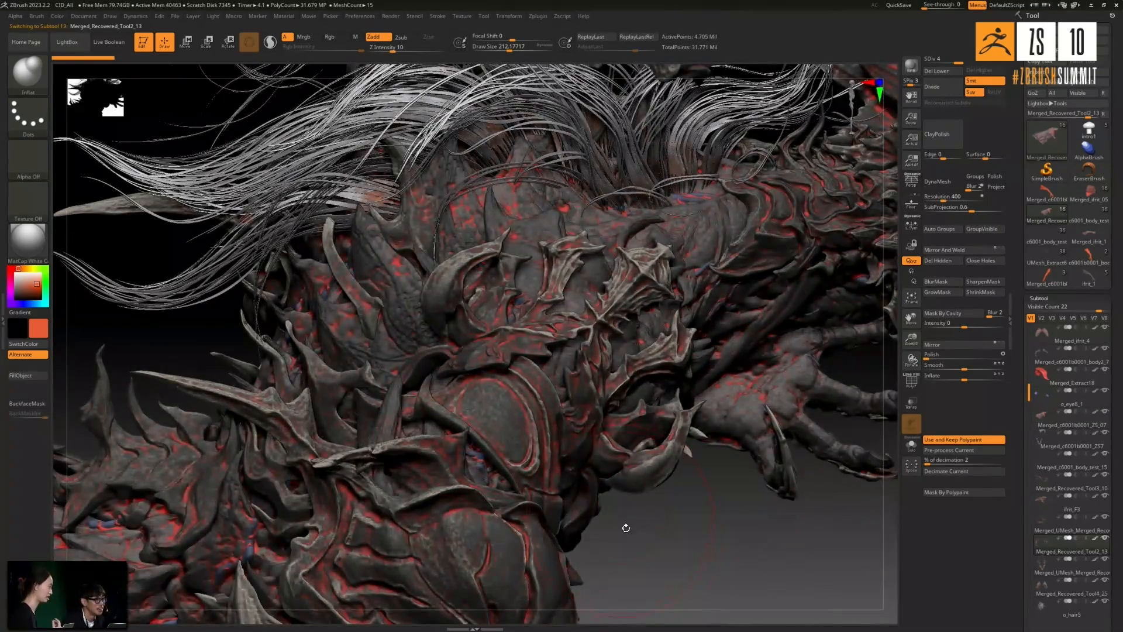
left_click_drag(650, 548, 560, 317)
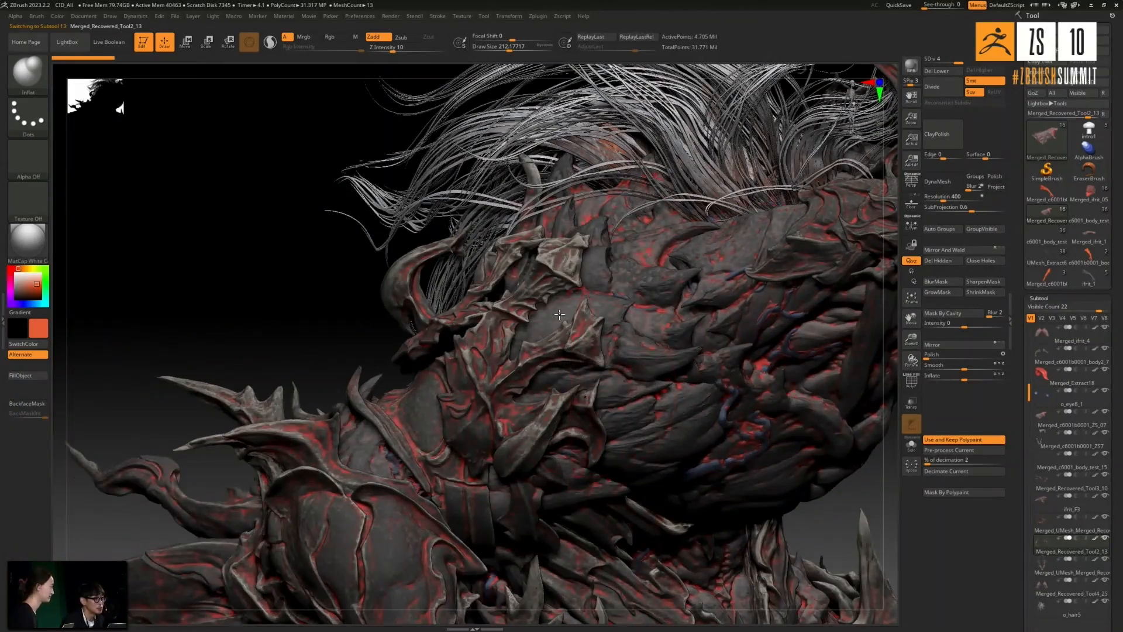
left_click_drag(341, 303, 512, 343)
left_click_drag(522, 299, 178, 218, "alt")
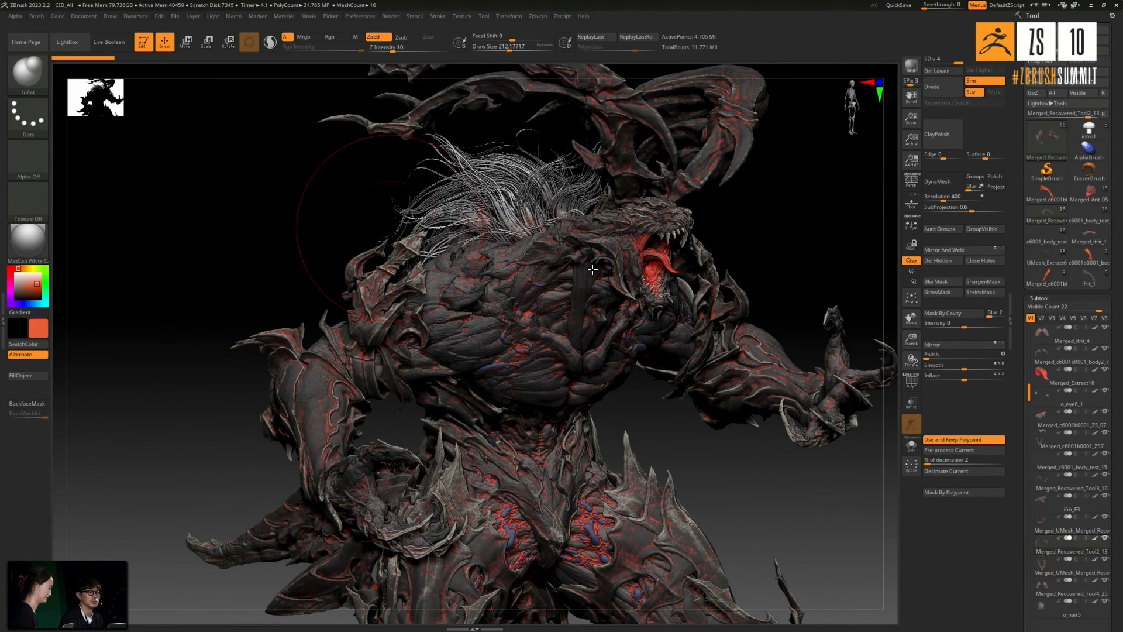
- Load the c6001b0001_body2_3 arm tool briefly, then switch to the ifrit_1 tool and frame its veined arm
left_click(1044, 283)
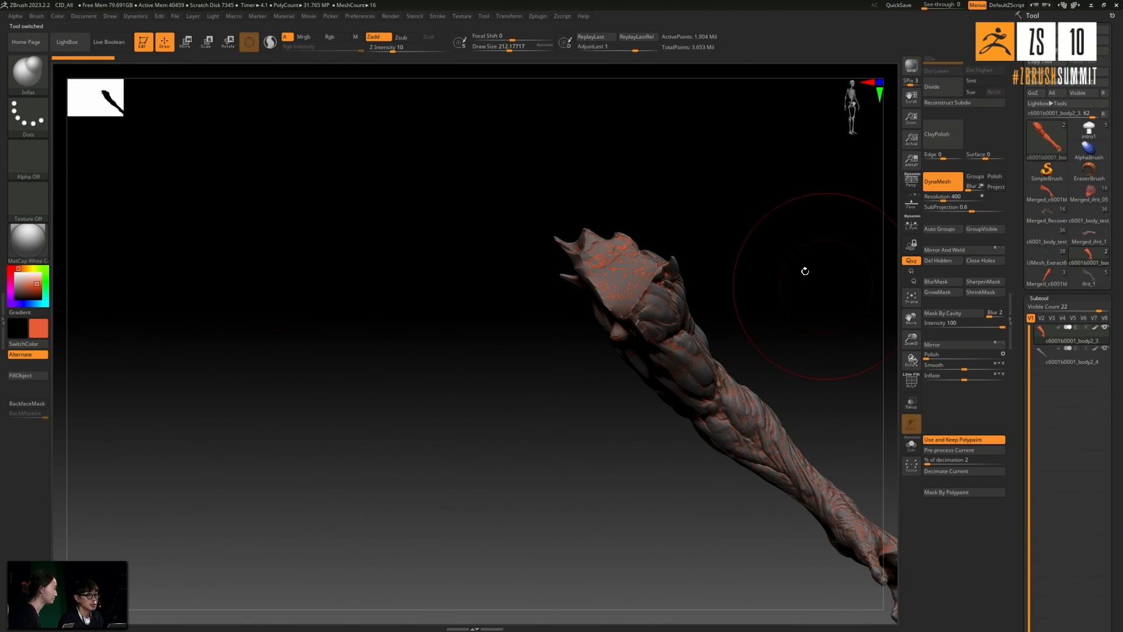
left_click_drag(861, 265, 750, 307, "alt")
left_click_drag(797, 261, 659, 207)
left_click_drag(720, 237, 603, 276, "alt")
right_click_drag(519, 298, 472, 306, "ctrl")
left_click_drag(647, 245, 671, 264)
mouse_move(734, 285)
left_mouse_down()
mouse_move(717, 276)
mouse_move(754, 278)
left_mouse_up()
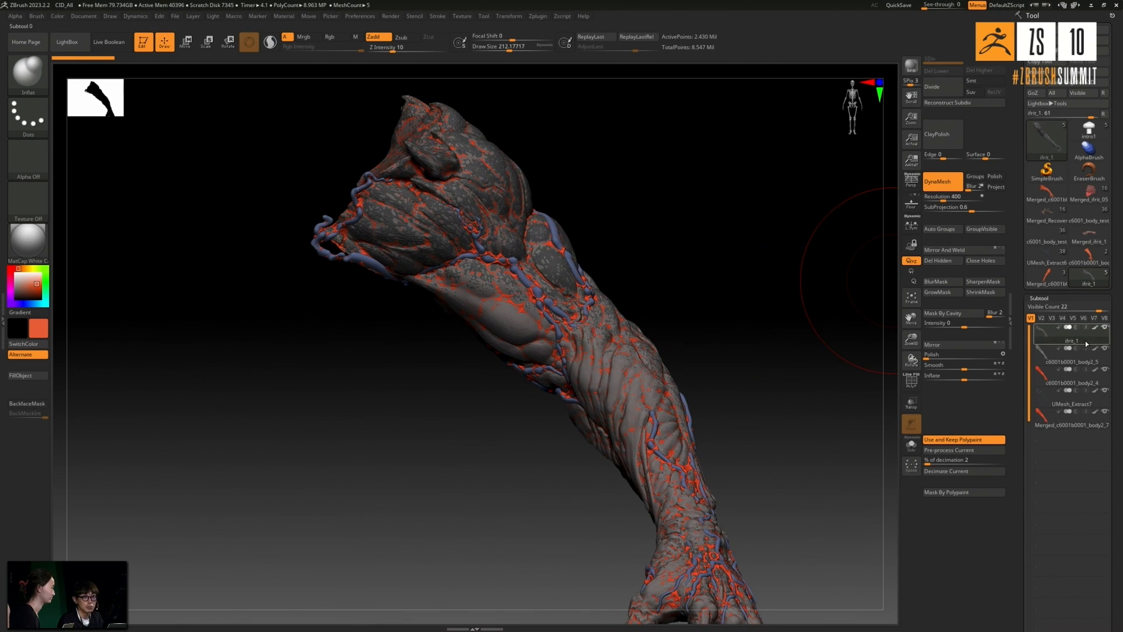
- Merge the visible subtools of ifrit_1 into a single mesh and load the resulting merged arm tool
left_click_drag(1120, 412, 1120, 465)
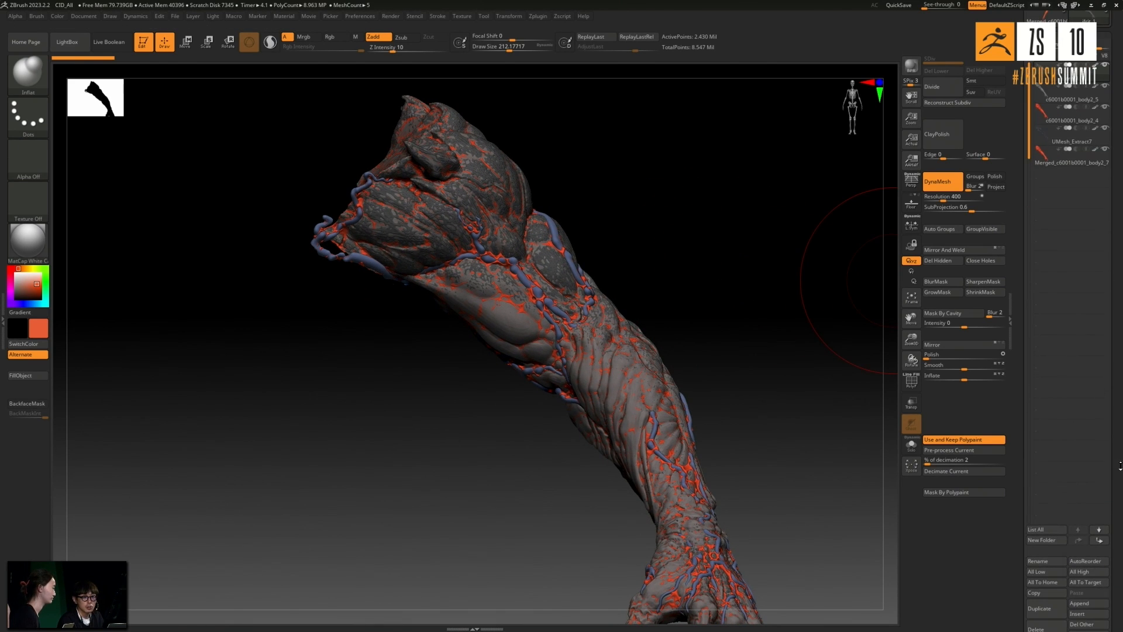
left_click_drag(1117, 403, 1117, 246)
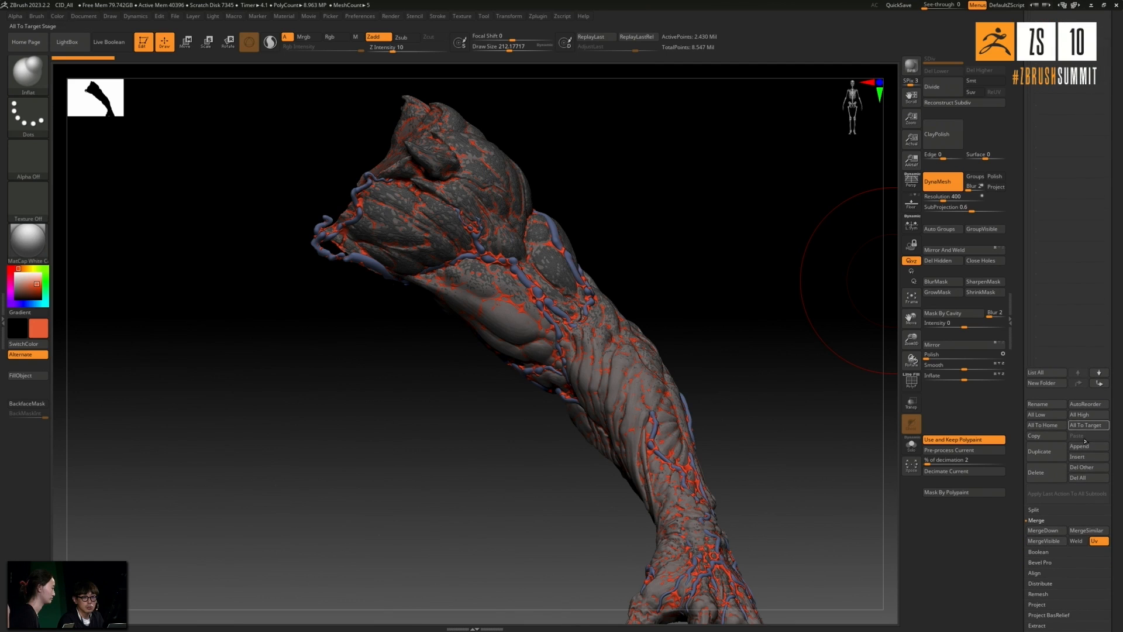
left_click_drag(1116, 182, 1116, 612)
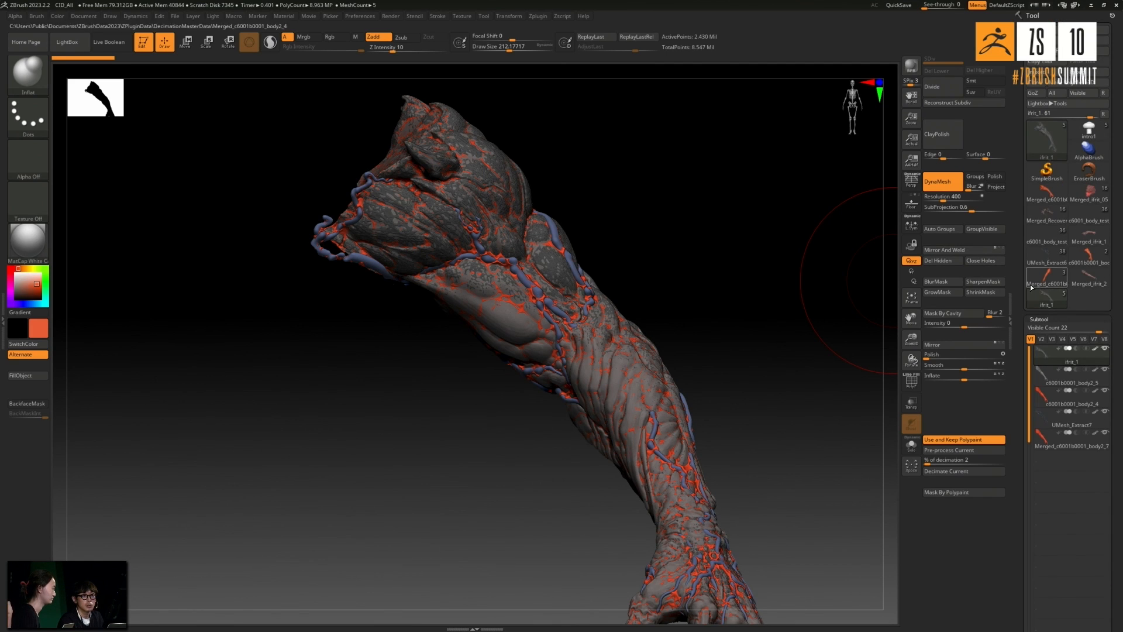
mouse_move(1087, 284)
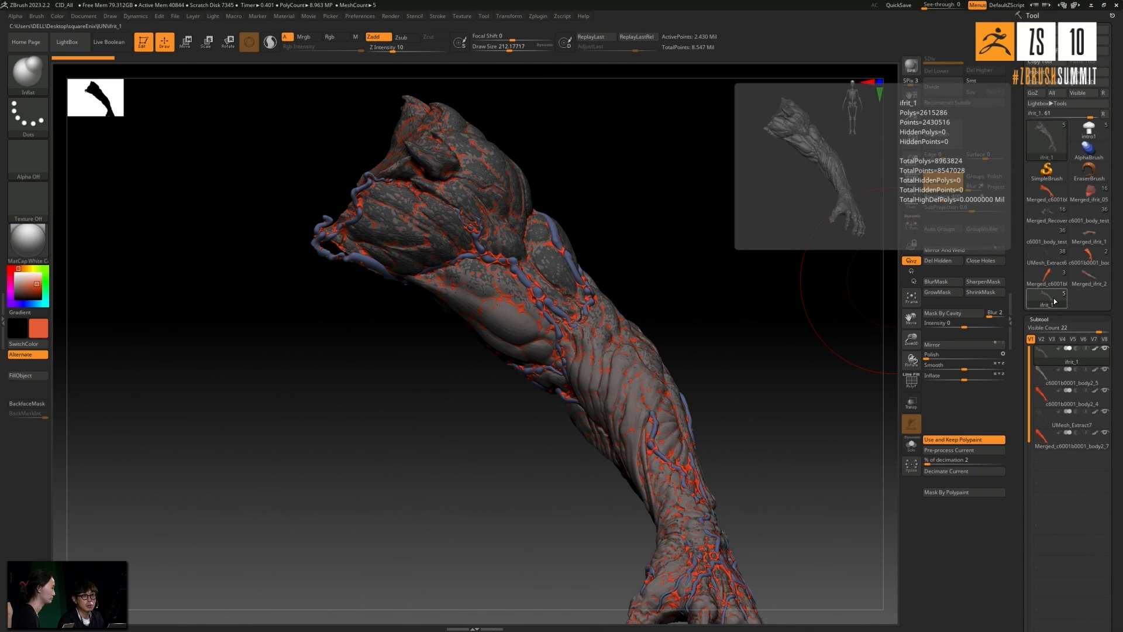
left_click(1087, 284)
left_click_drag(768, 269, 773, 260)
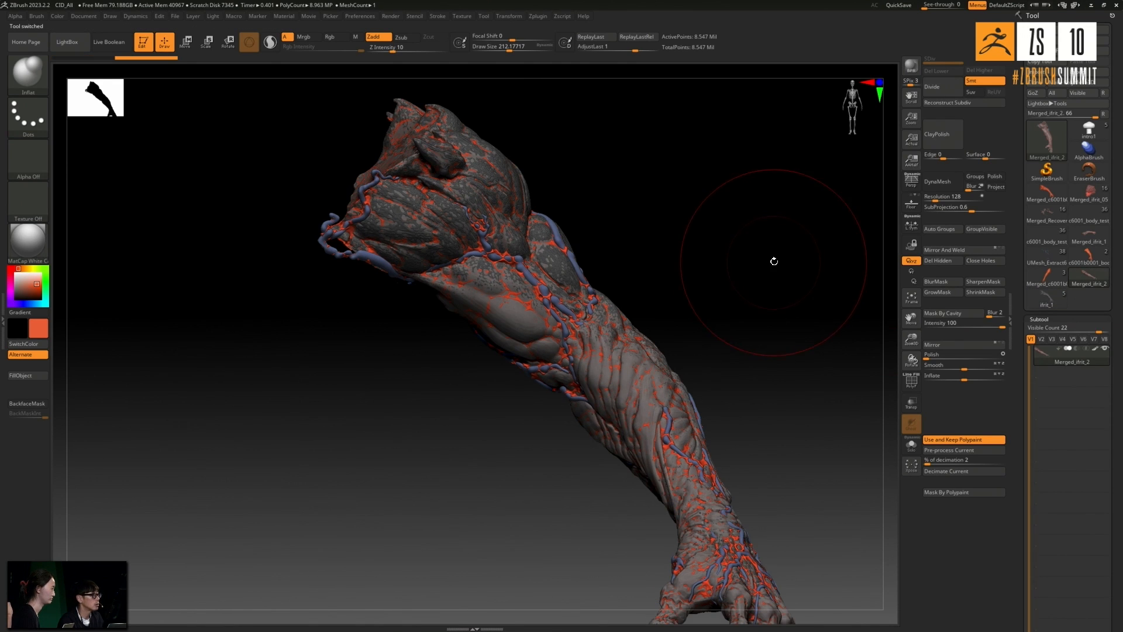
key("w")
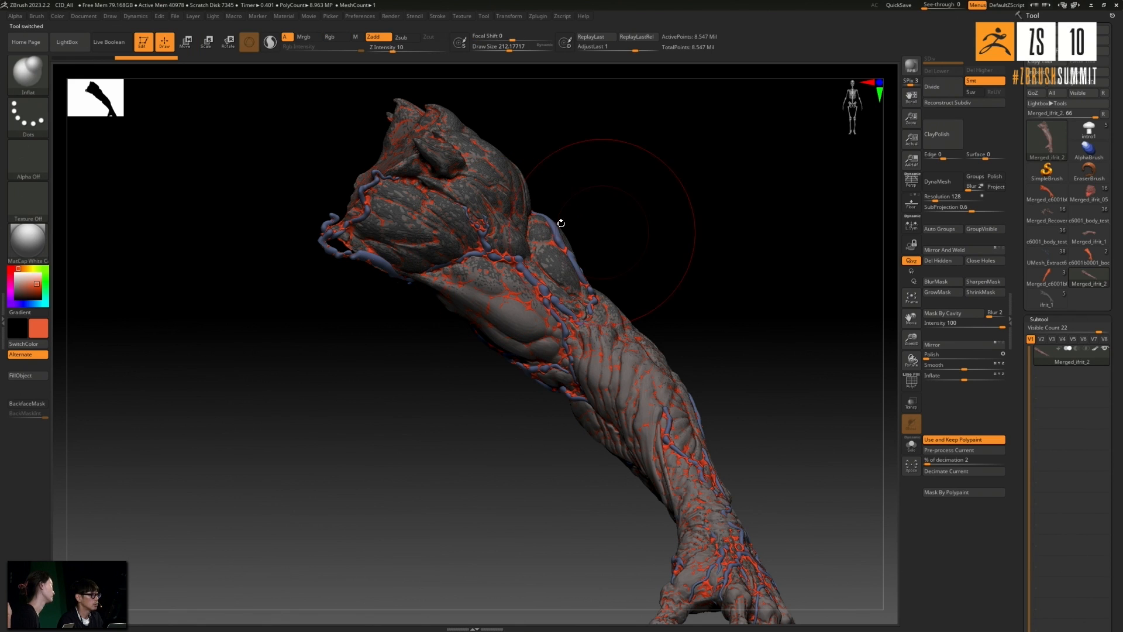
mouse_move(617, 211)
left_mouse_down()
mouse_move(666, 243)
mouse_move(464, 283)
left_mouse_up()
key("q")
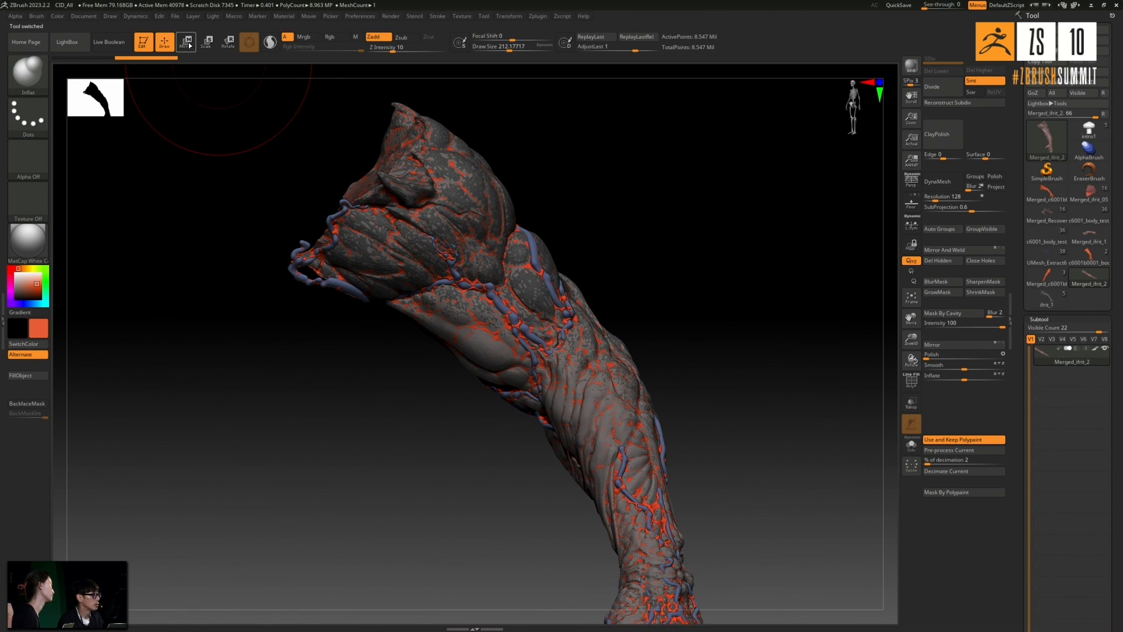
left_click_drag(390, 225, 447, 238)
key("ctrl+z")
key("ctrl+shift+z")
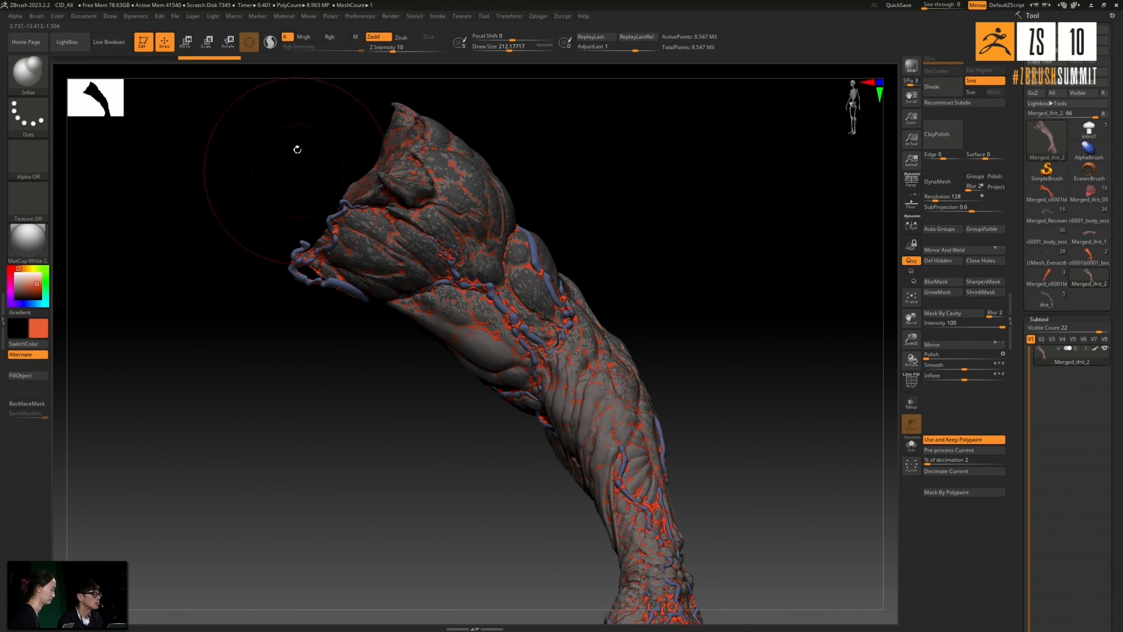
- Place the transform gizmo on the merged arm and apply the Remesh By Union operation to fuse its overlapping parts
left_click(185, 42)
left_click(476, 334)
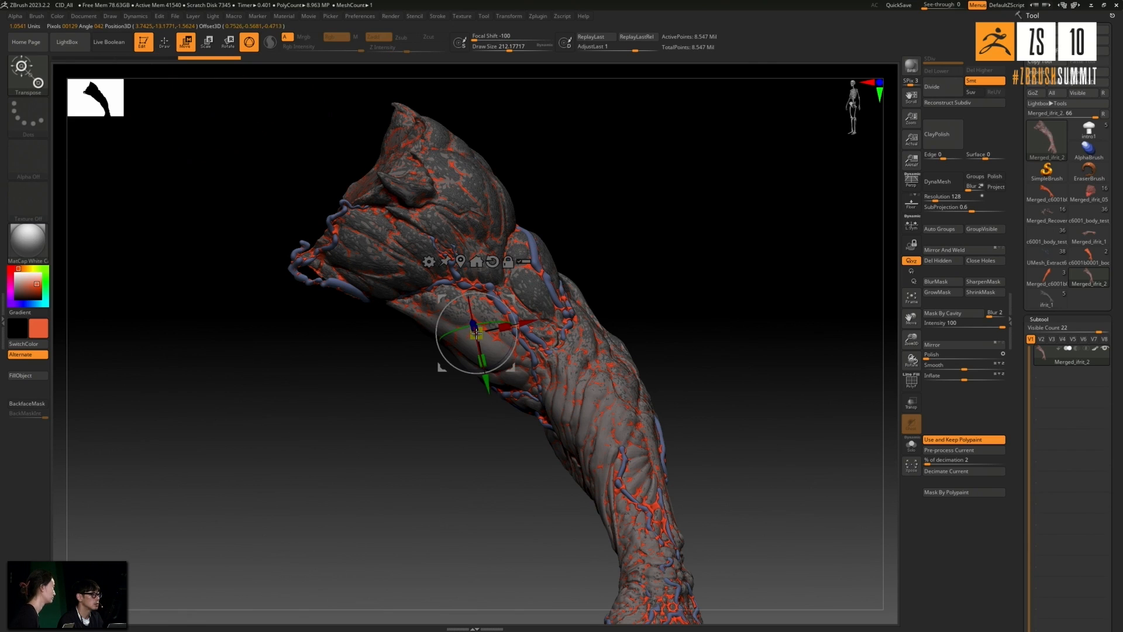
left_click(430, 261)
left_click(597, 319)
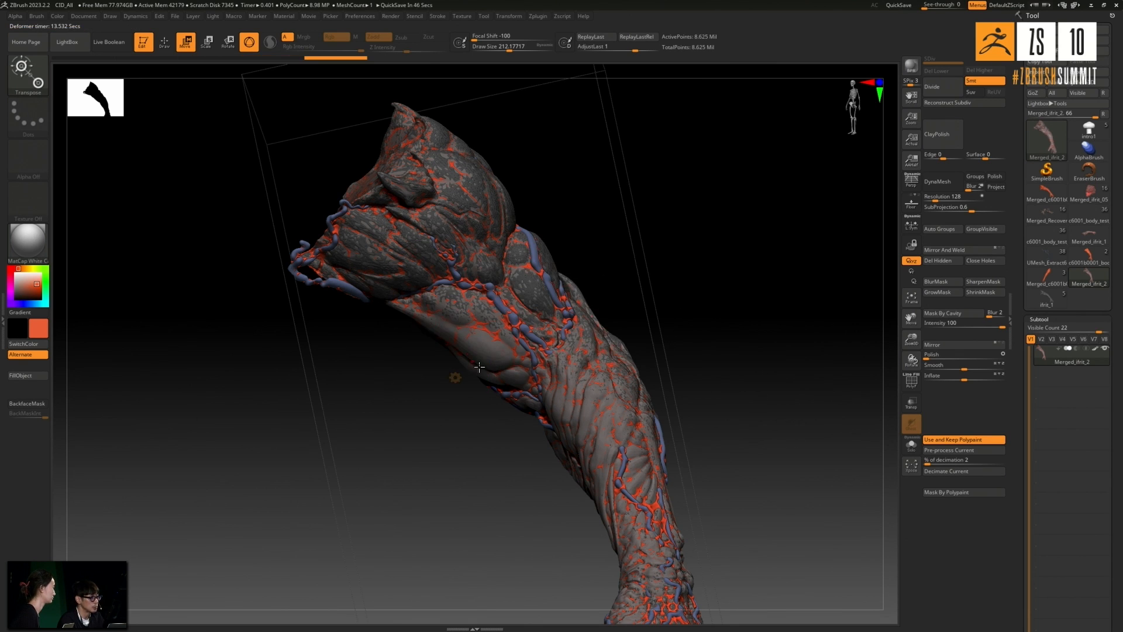
left_click(595, 378)
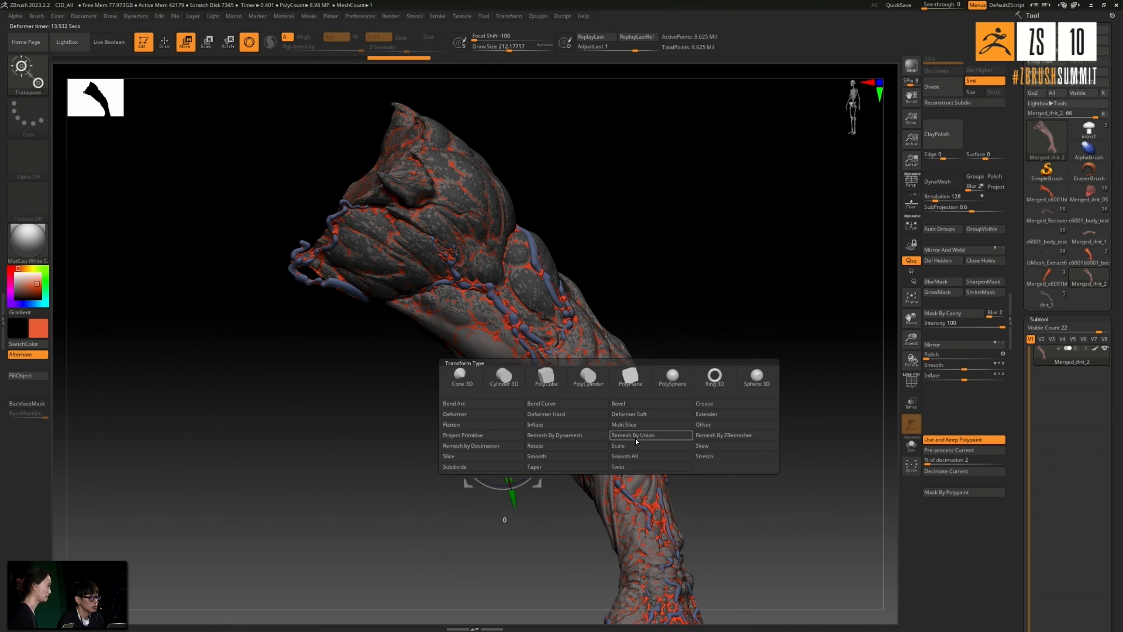
left_click(634, 435)
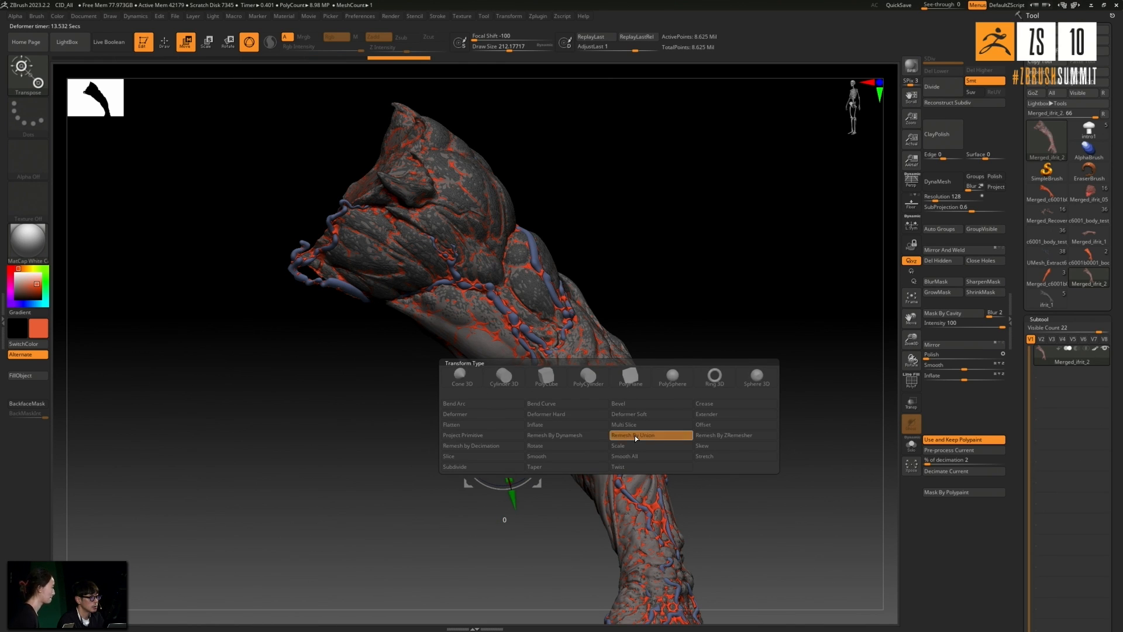
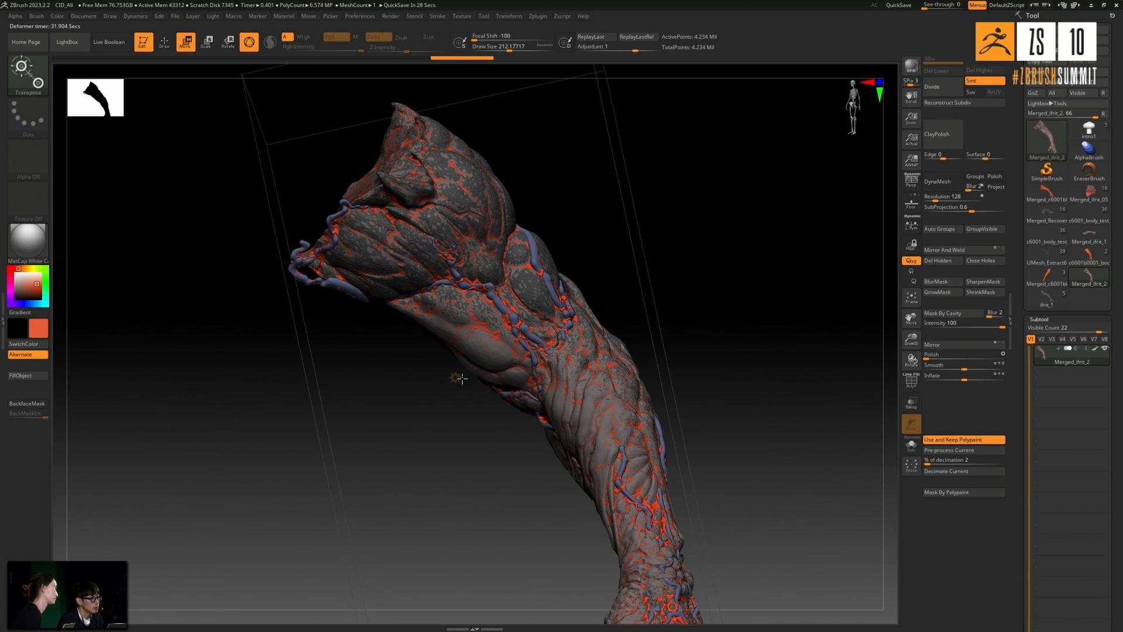
- Inspect the fused veins on the merged arm up close and remesh it with DynaMesh at a resolution of 400
left_click(455, 378)
left_click(636, 375)
right_click_drag(552, 319, 522, 375, "ctrl")
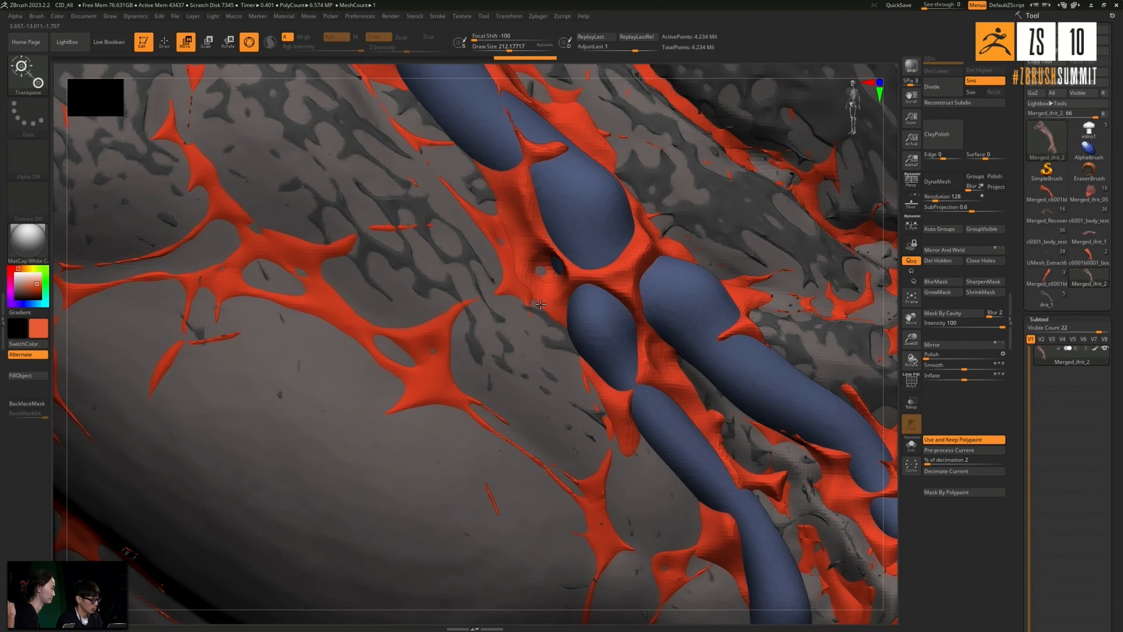
right_click_drag(546, 303, 533, 261, "ctrl")
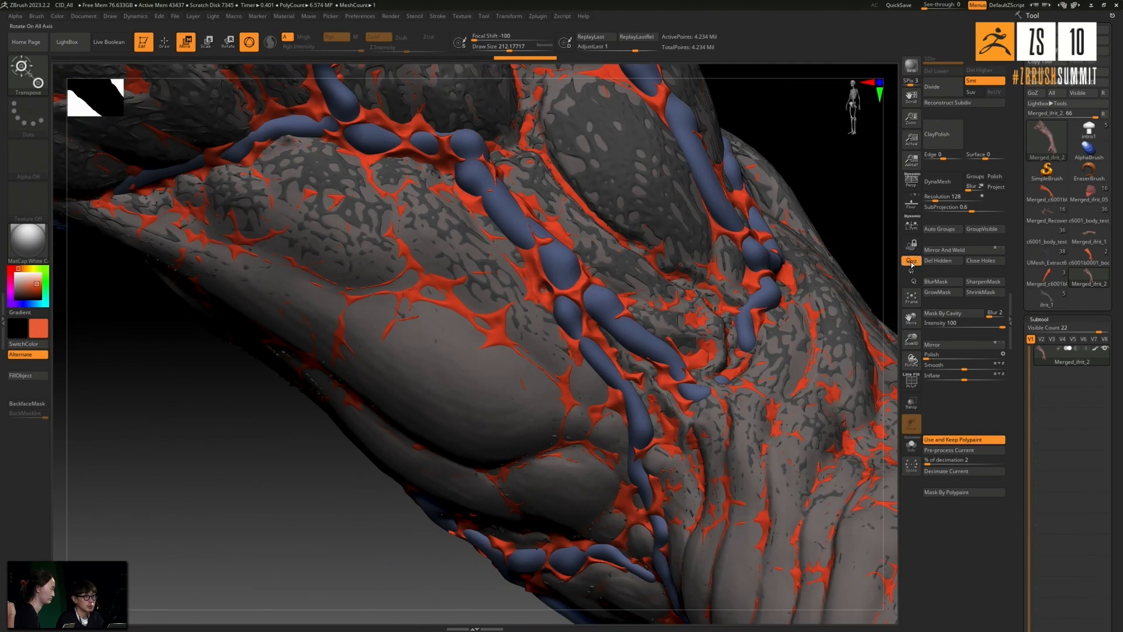
left_click(947, 197)
type("400")
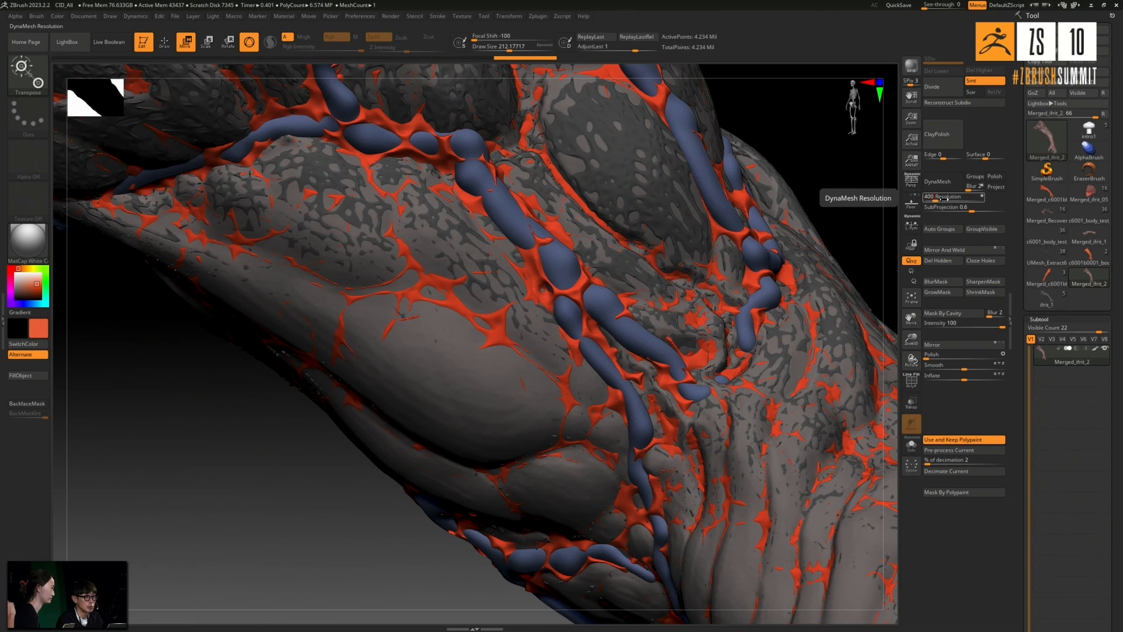
key("Return")
left_click(938, 183)
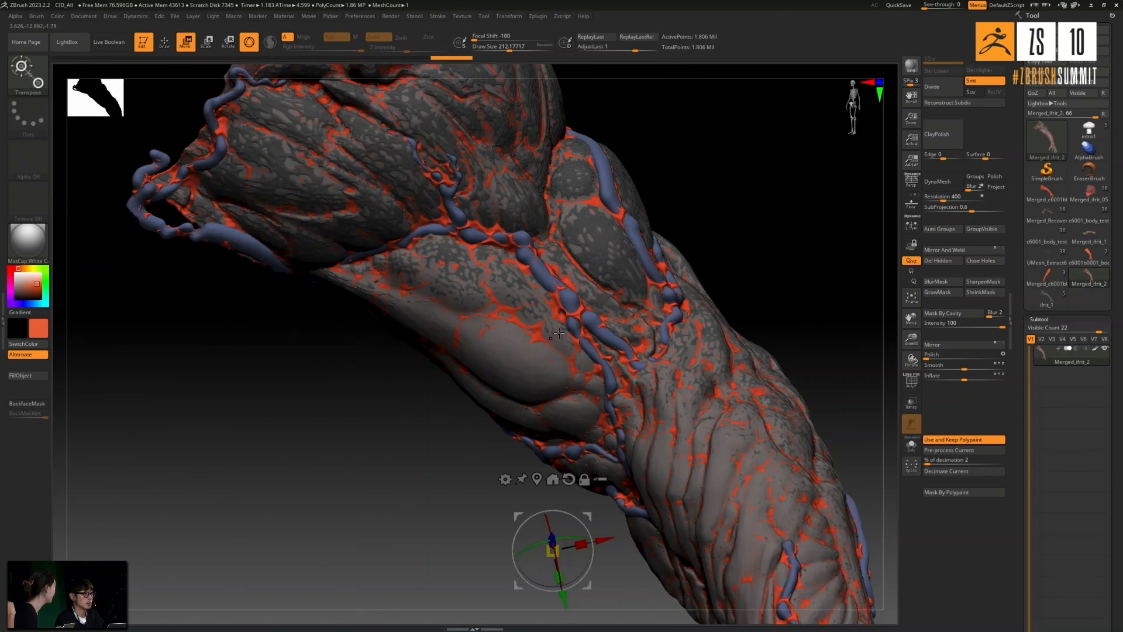
- Load the Merged_ifrit_1 tool to compare its arm surface, return to Merged_ifrit_2 and examine the remeshed arm from shoulder to hand
mouse_move(738, 318)
left_mouse_down("alt")
mouse_move(742, 290)
mouse_move(766, 286)
mouse_move(749, 311)
left_mouse_up("alt")
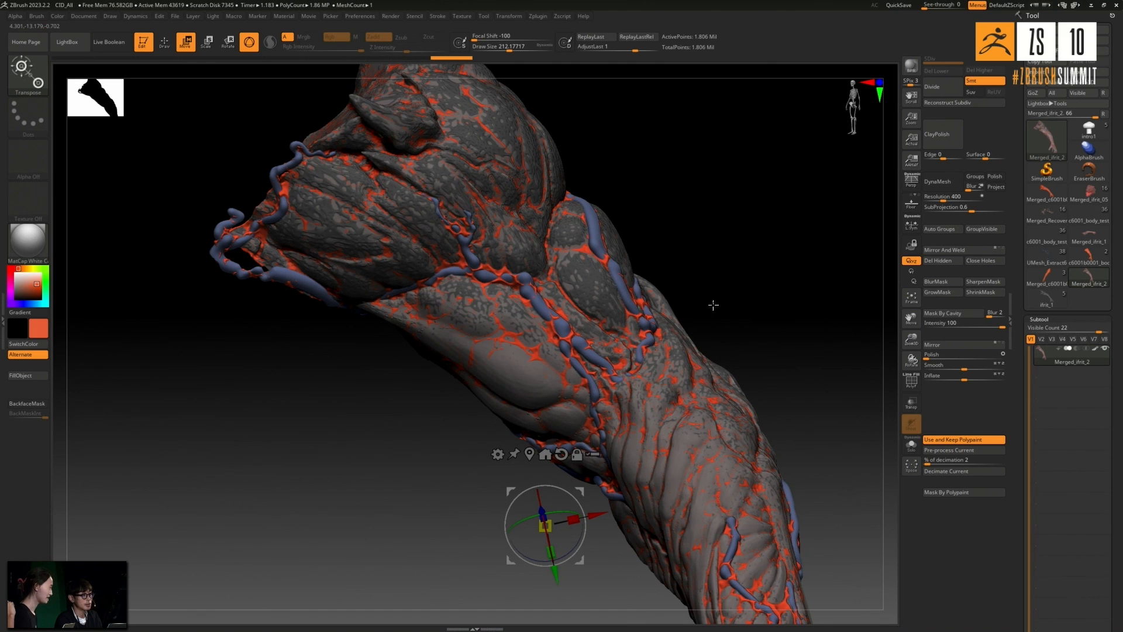
mouse_move(1091, 237)
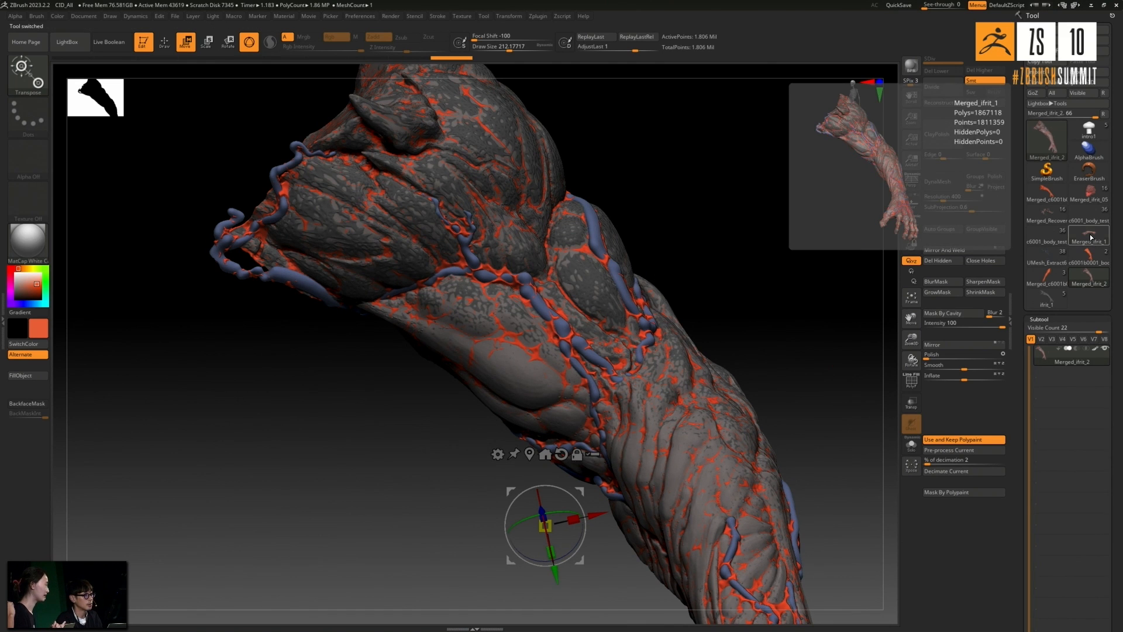
left_click(1090, 238)
mouse_move(847, 270)
left_mouse_down()
mouse_move(719, 279)
mouse_move(815, 258)
mouse_move(721, 293)
mouse_move(621, 309)
left_mouse_up()
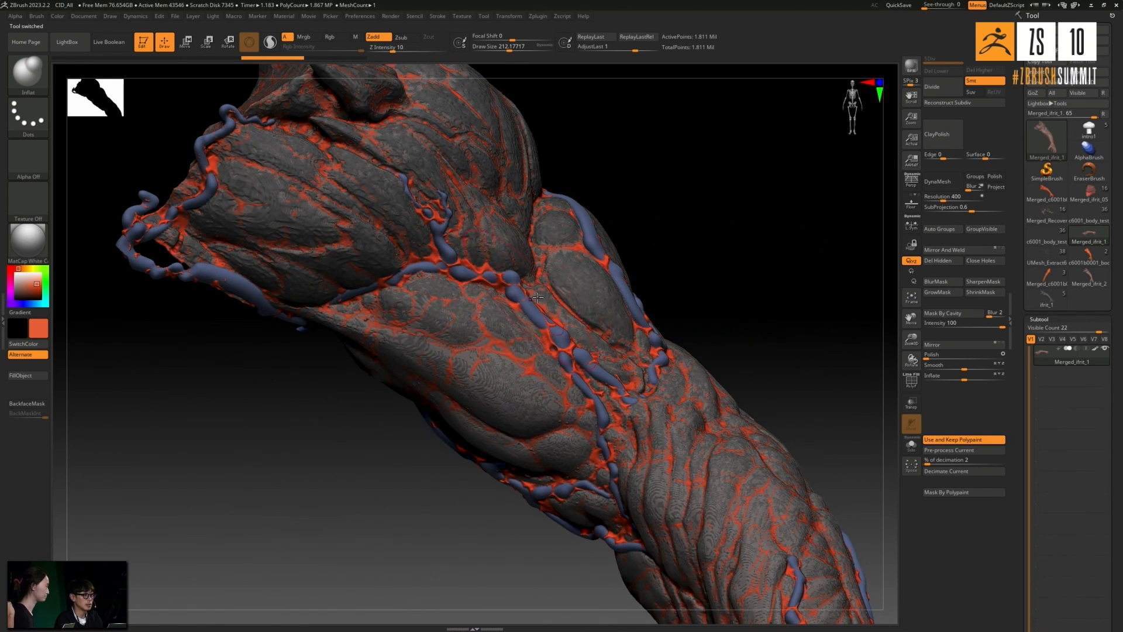
left_click(1089, 275)
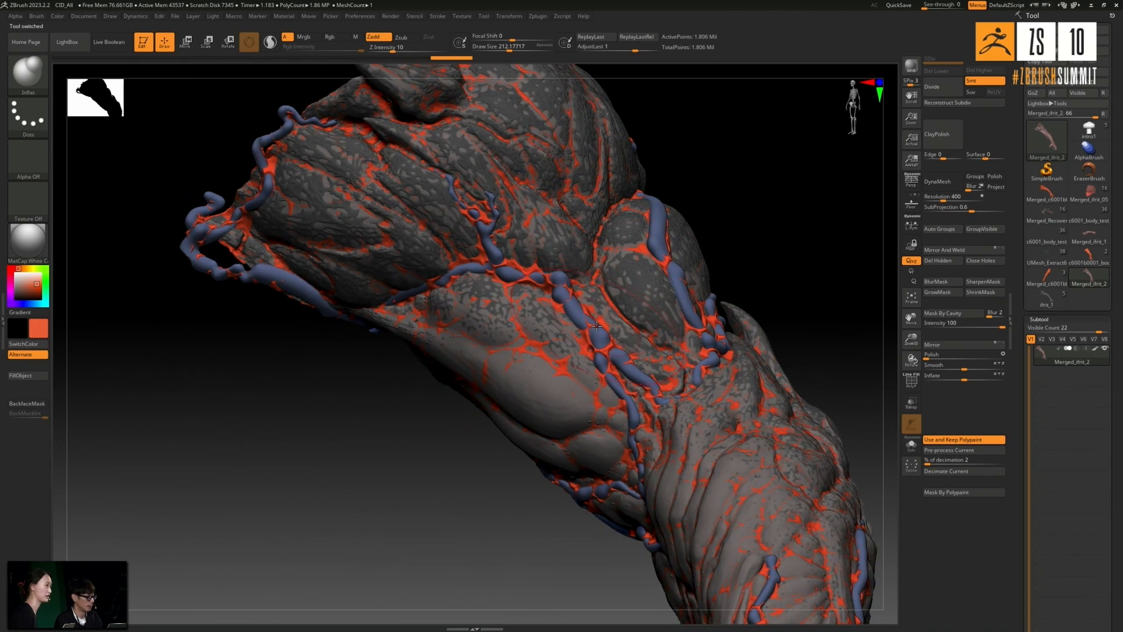
scroll(589, 319, "up", 5)
scroll(591, 326, "down", 5)
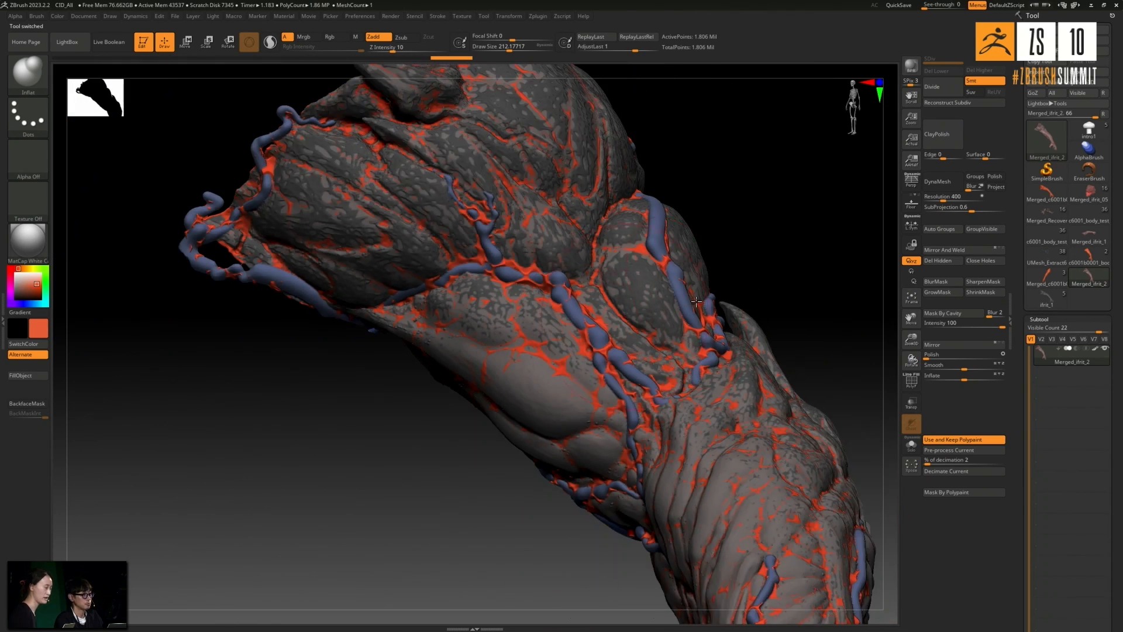
right_click_drag(687, 491, 717, 287, "alt")
key("f")
mouse_move(714, 284)
left_mouse_down()
mouse_move(737, 288)
mouse_move(743, 273)
mouse_move(740, 288)
left_mouse_up()
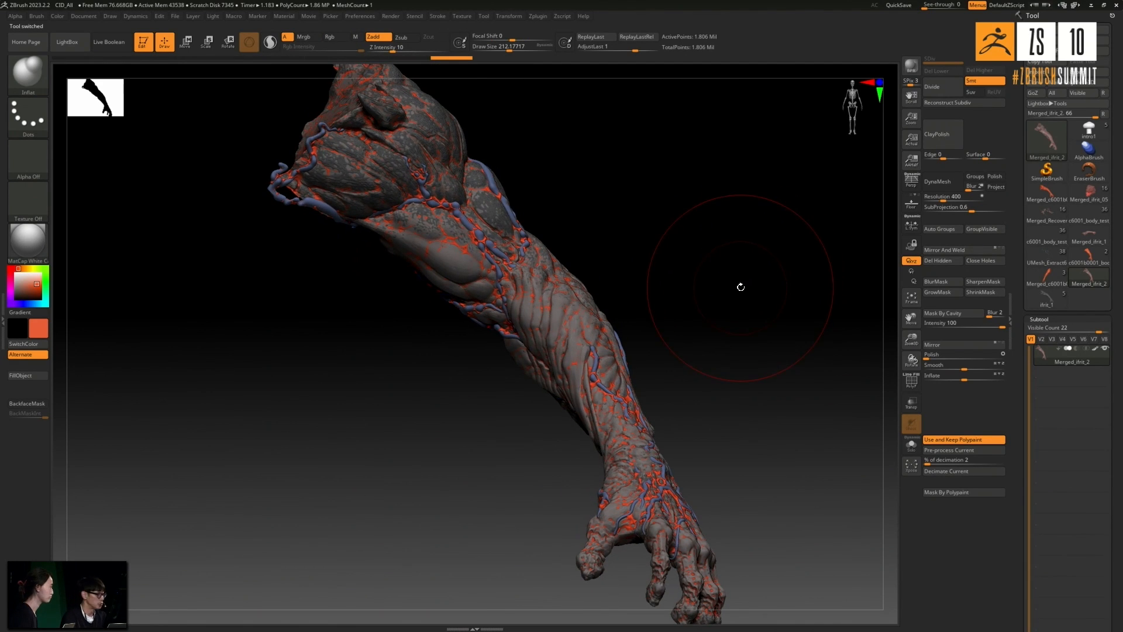